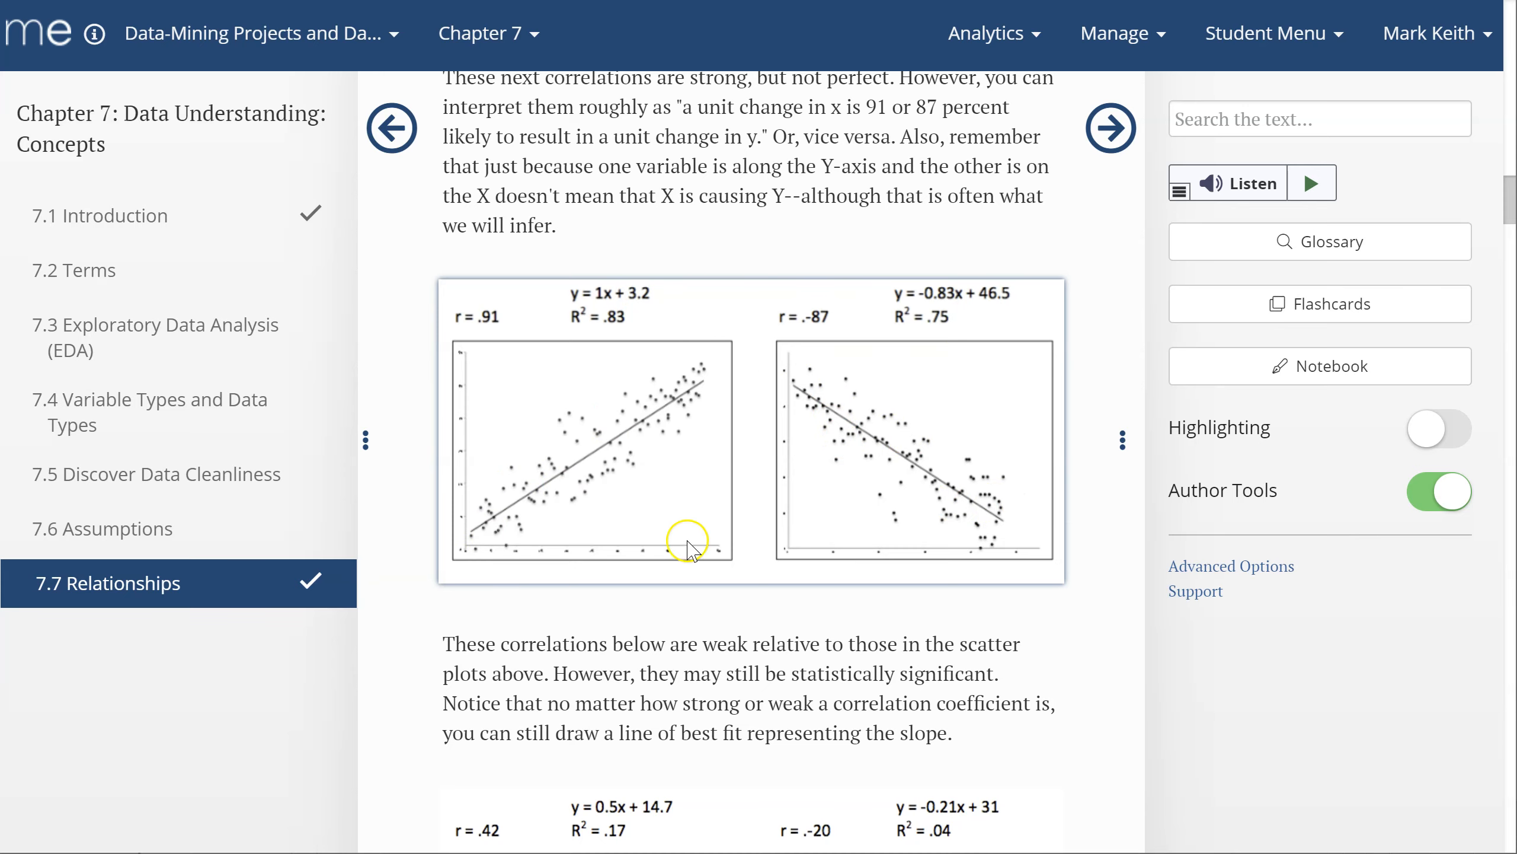
# - Examine the weak-correlation scatter plots and the Cohen's standard effect sizes in section 7.7 Relationships
pyautogui.scroll(-8, 688, 543)
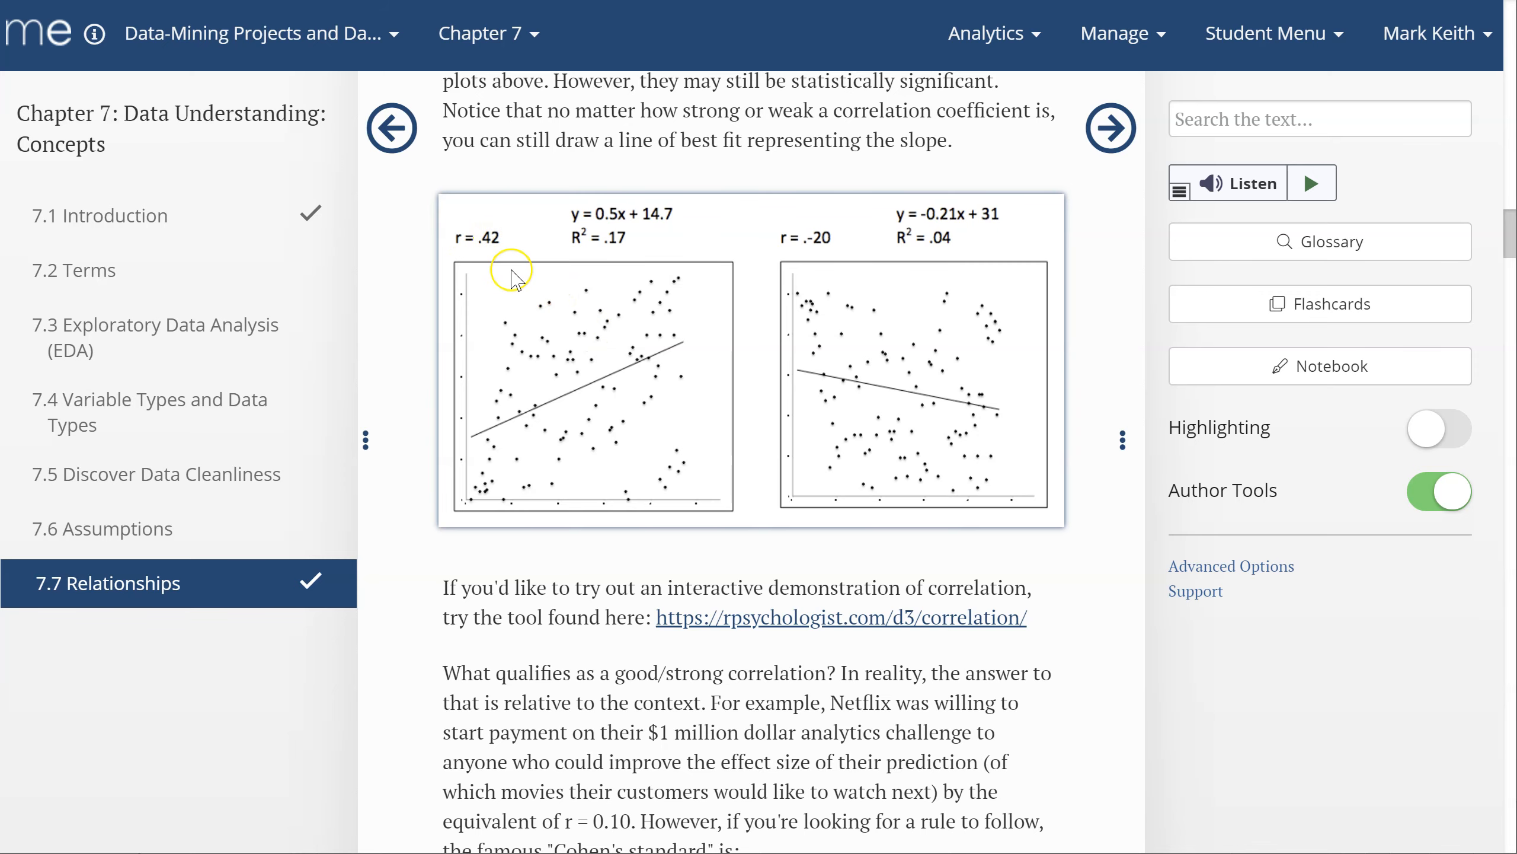
pyautogui.scroll(-1, 511, 270)
pyautogui.scroll(-1, 512, 271)
pyautogui.scroll(1, 512, 270)
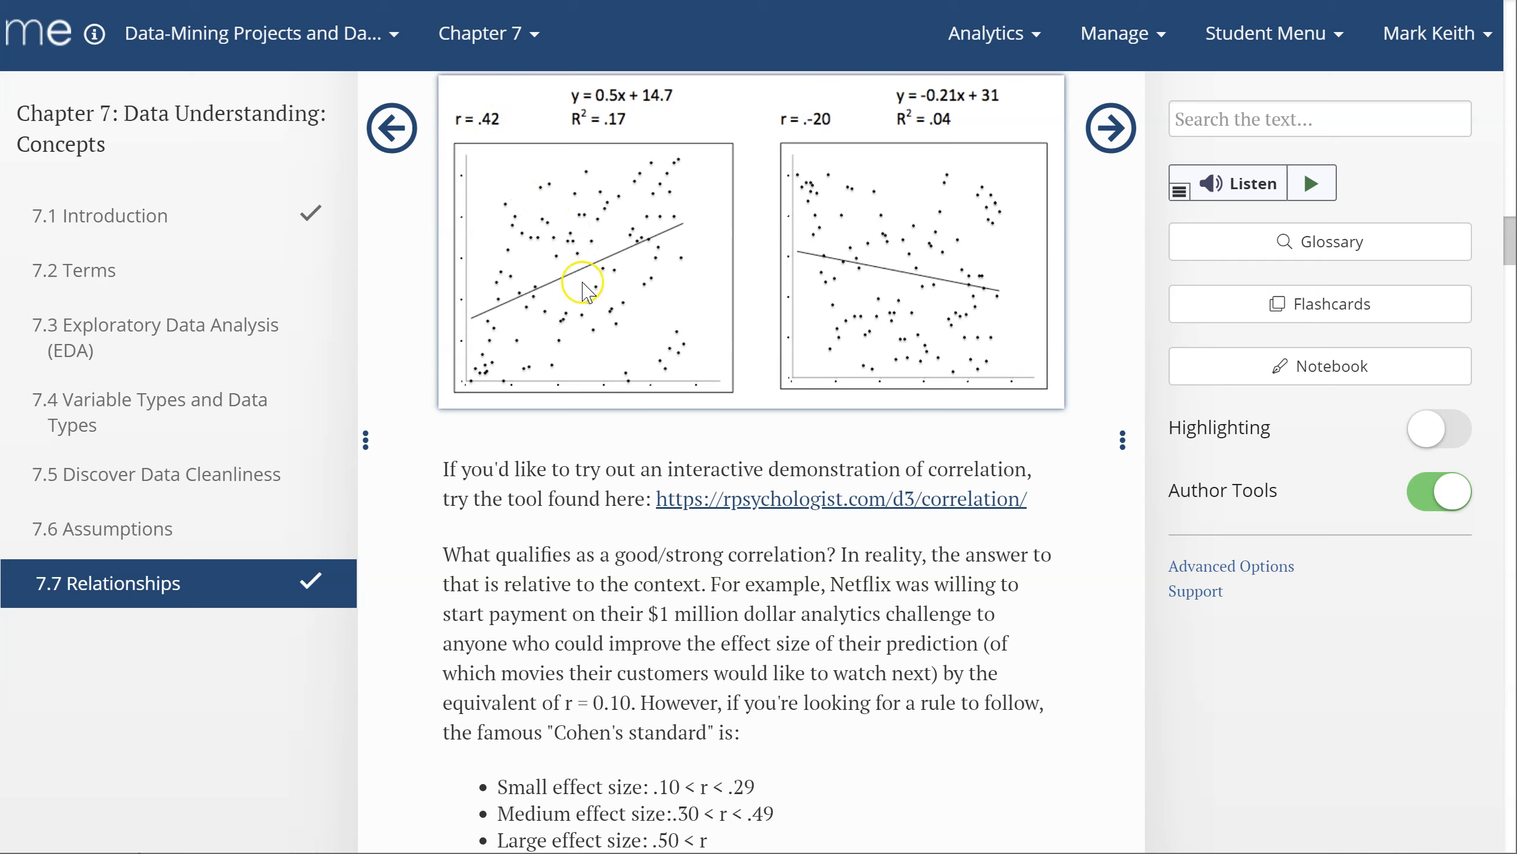
pyautogui.scroll(-2, 580, 376)
# - Open section 7.6 Assumptions and study the Linearity text with the non-linear scatterplots in Figures 7.5 and 7.6
pyautogui.click(137, 515)
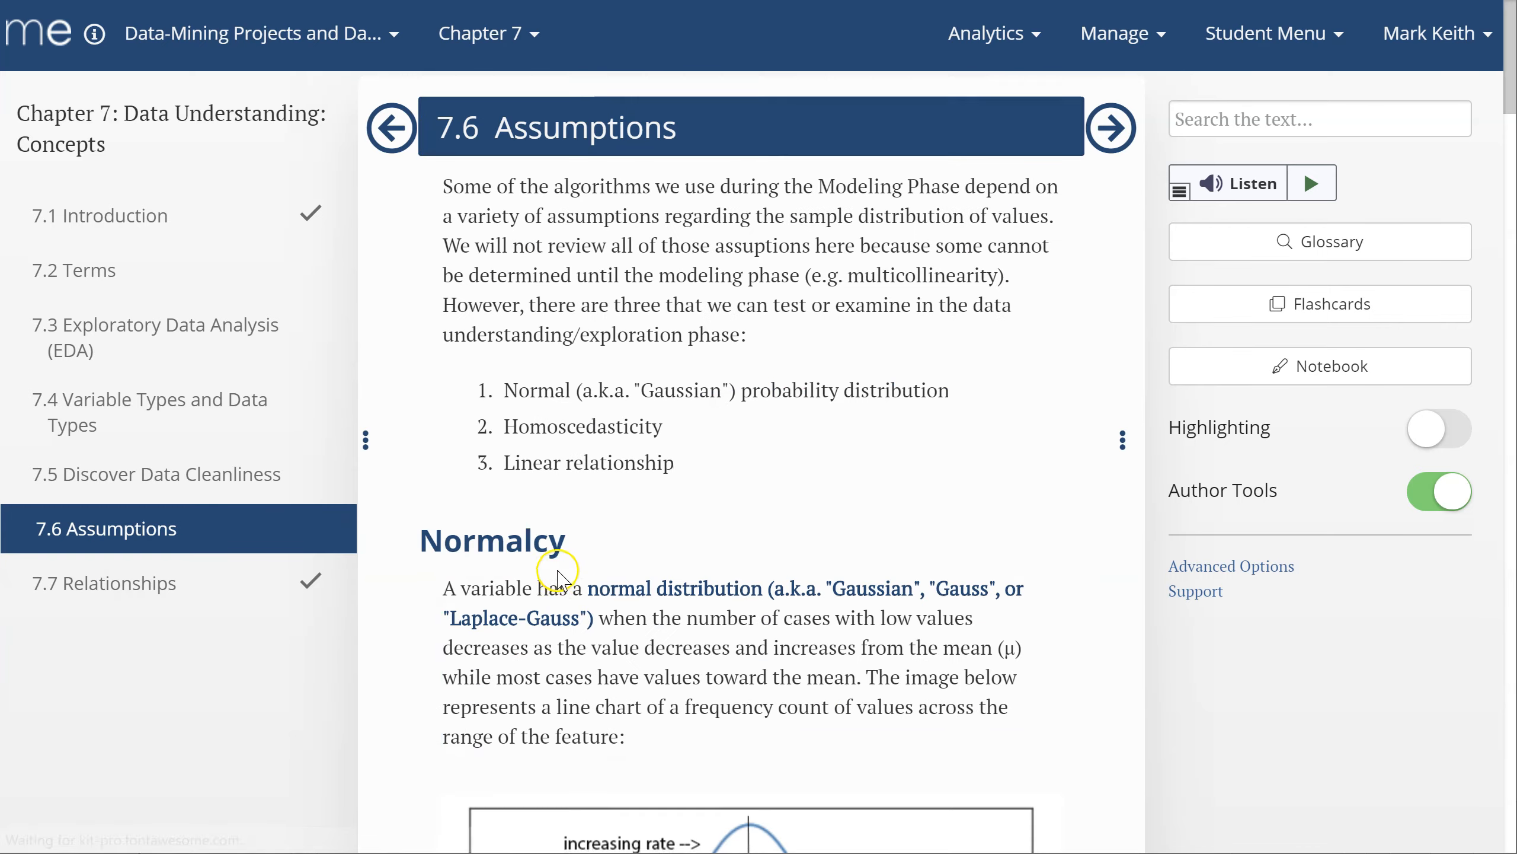
pyautogui.scroll(-15, 558, 577)
pyautogui.scroll(-10, 564, 576)
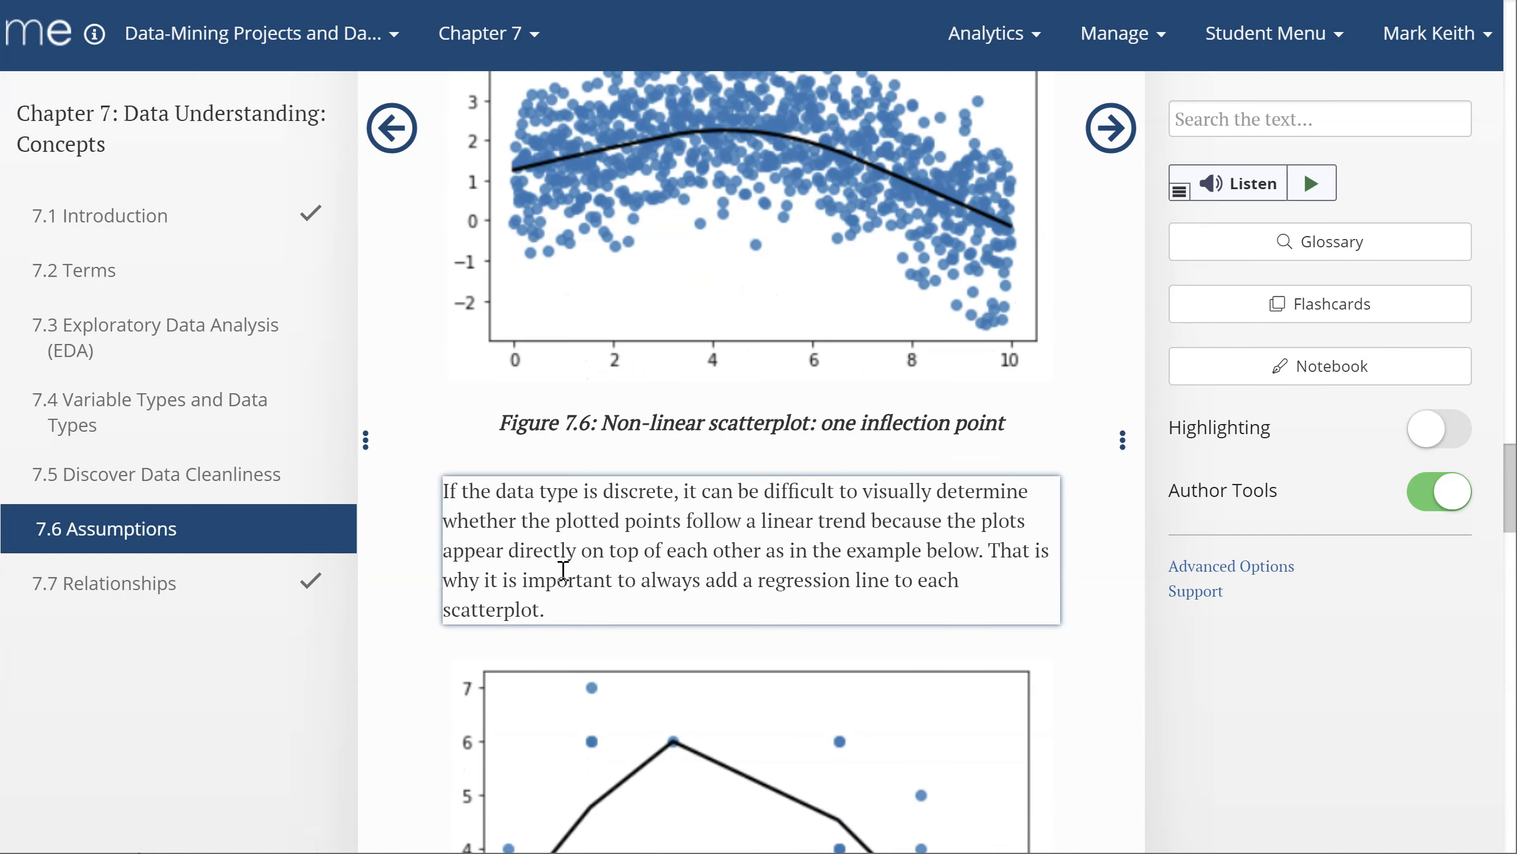
pyautogui.scroll(10, 563, 569)
pyautogui.click(517, 211)
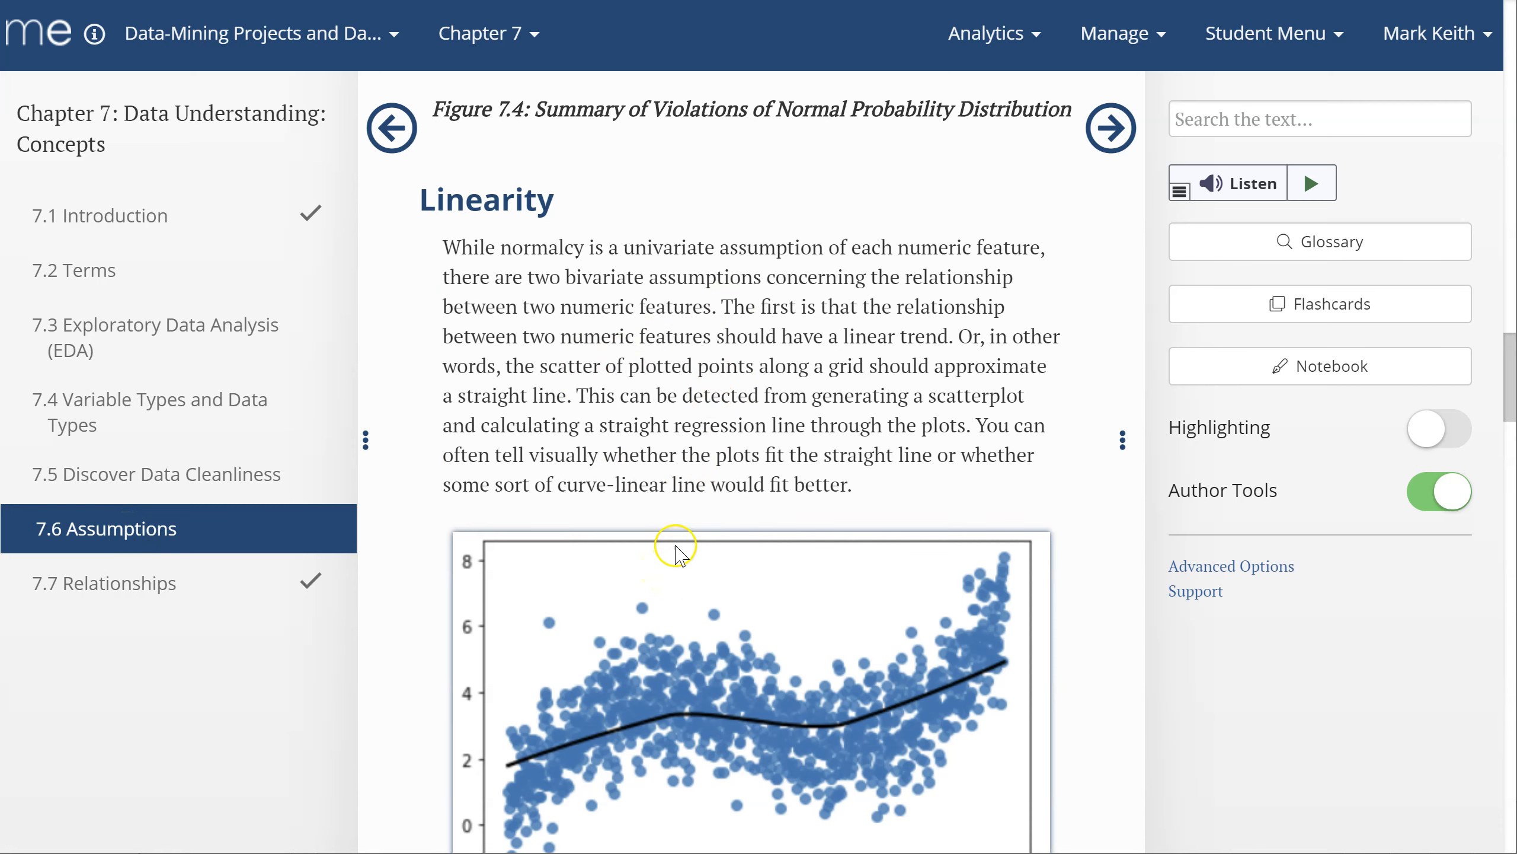
pyautogui.scroll(-5, 687, 556)
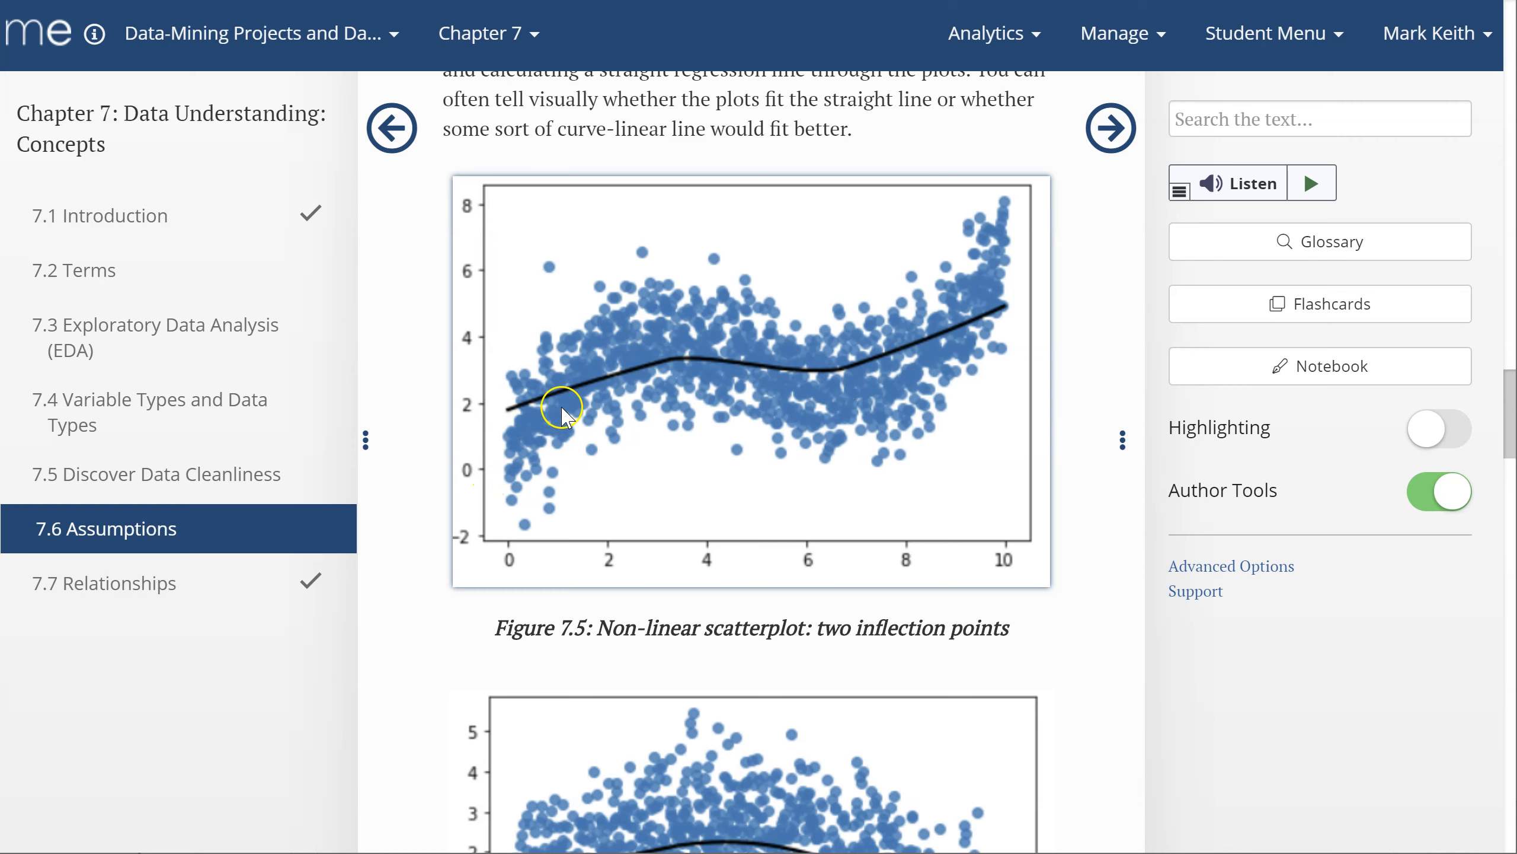
pyautogui.scroll(2, 602, 426)
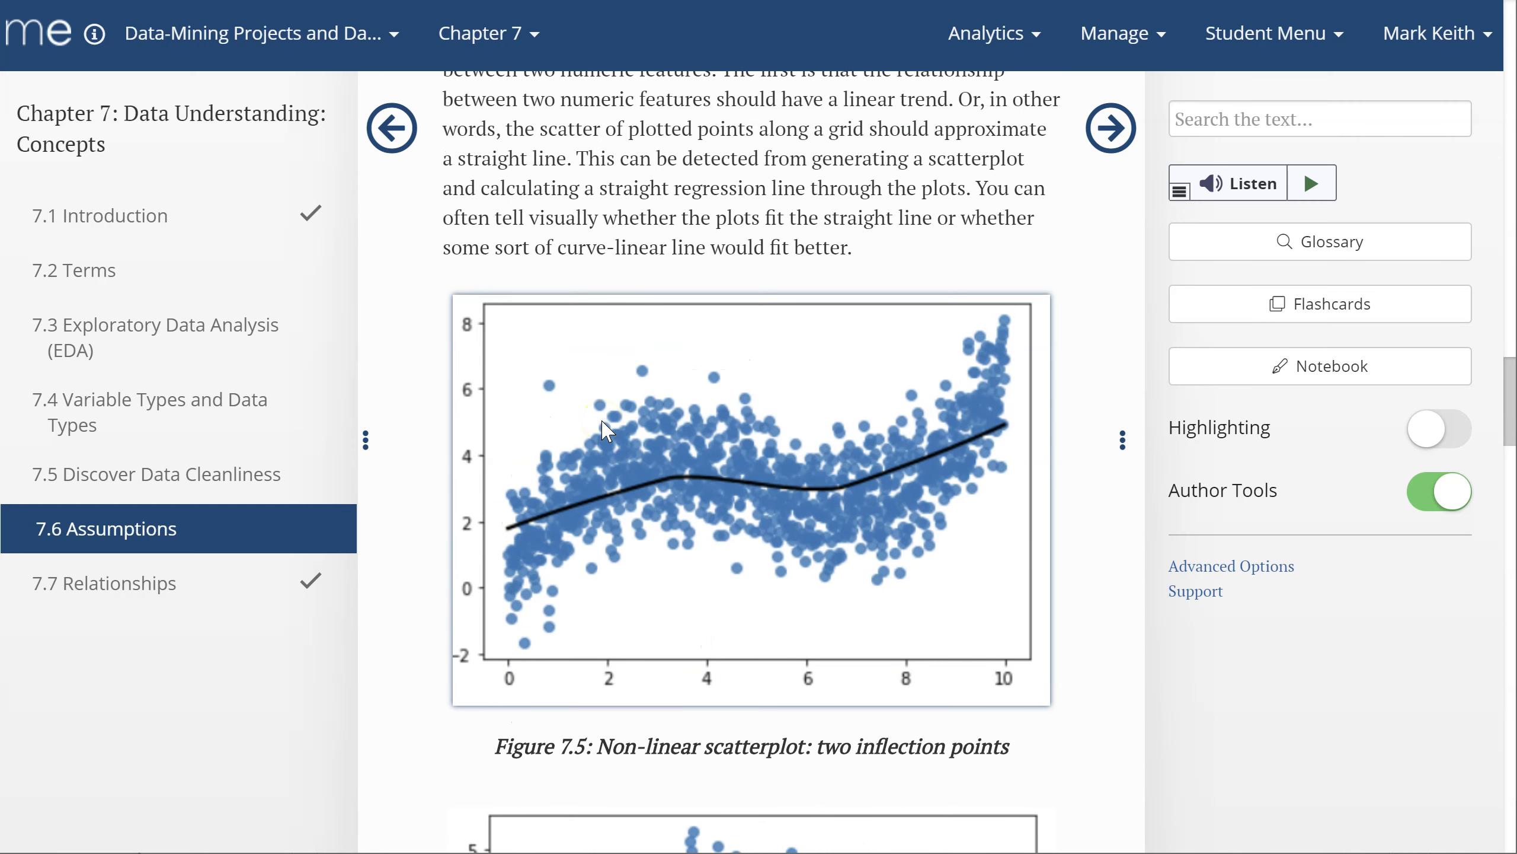
pyautogui.scroll(-2, 602, 430)
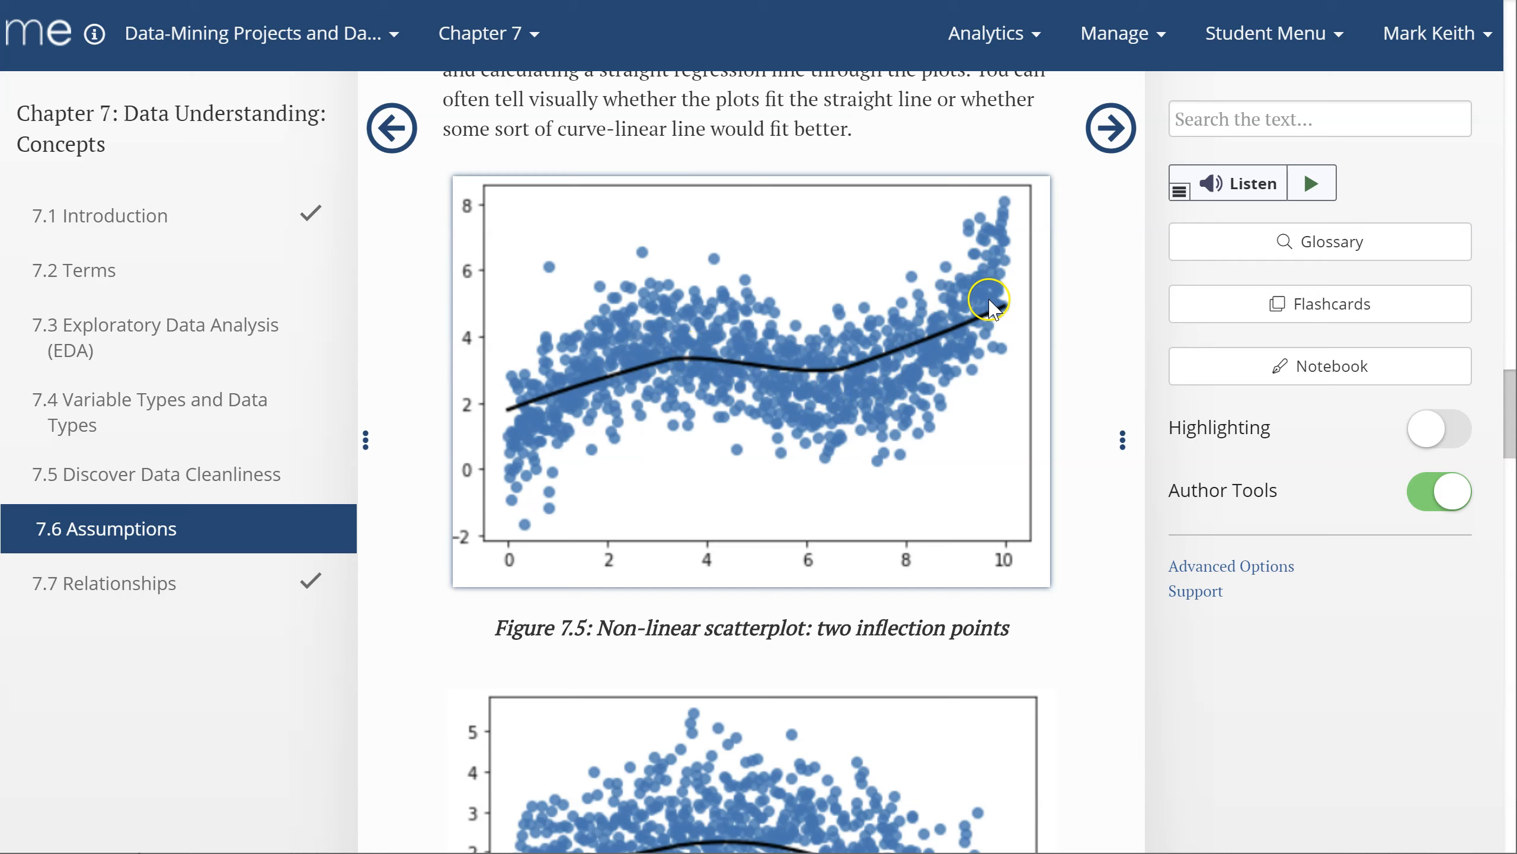
pyautogui.scroll(-5, 788, 448)
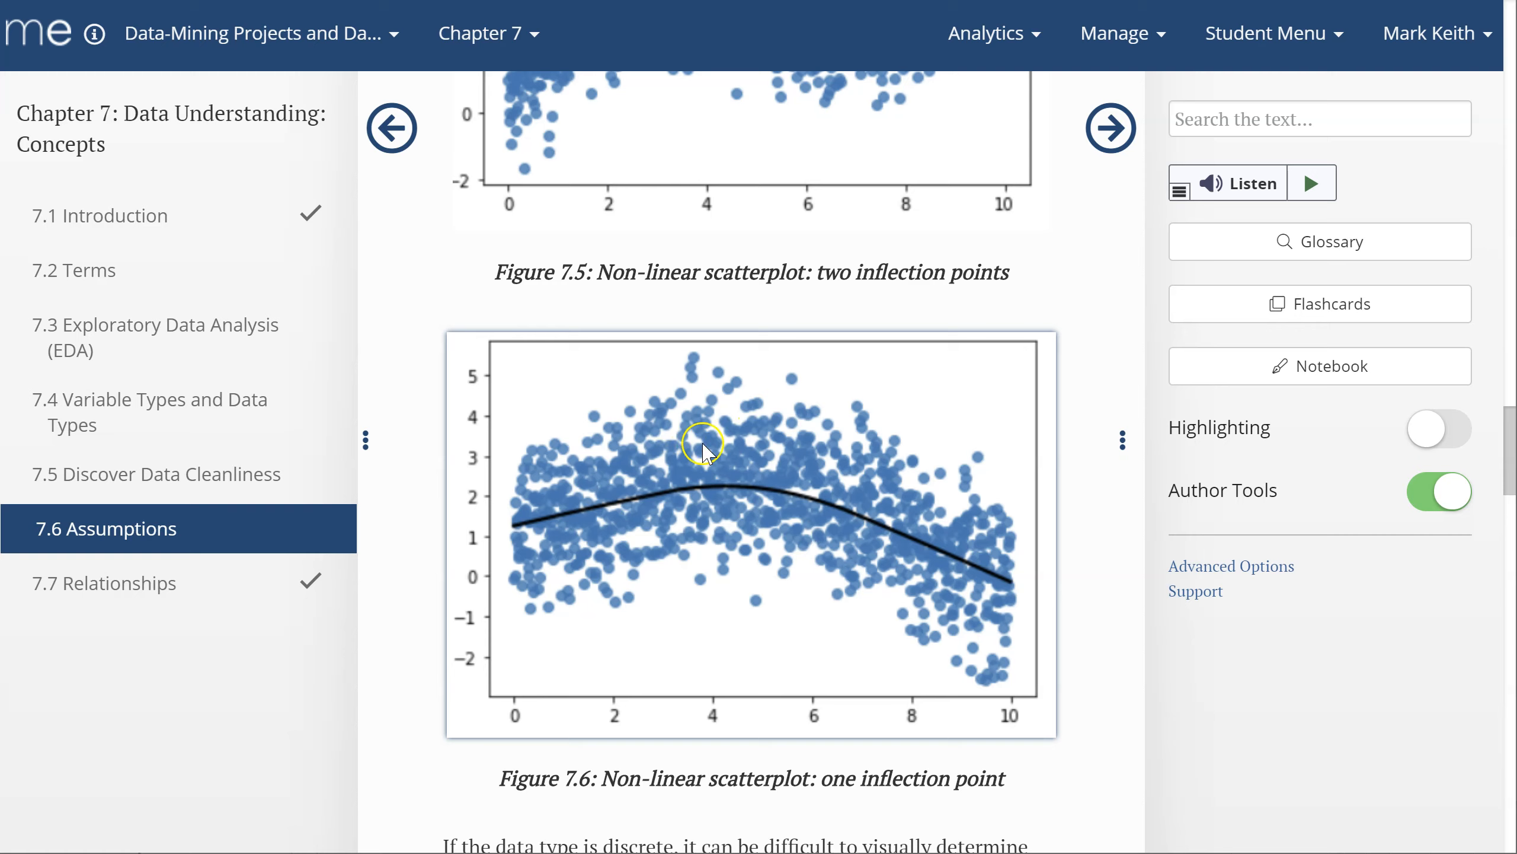
pyautogui.scroll(2, 736, 456)
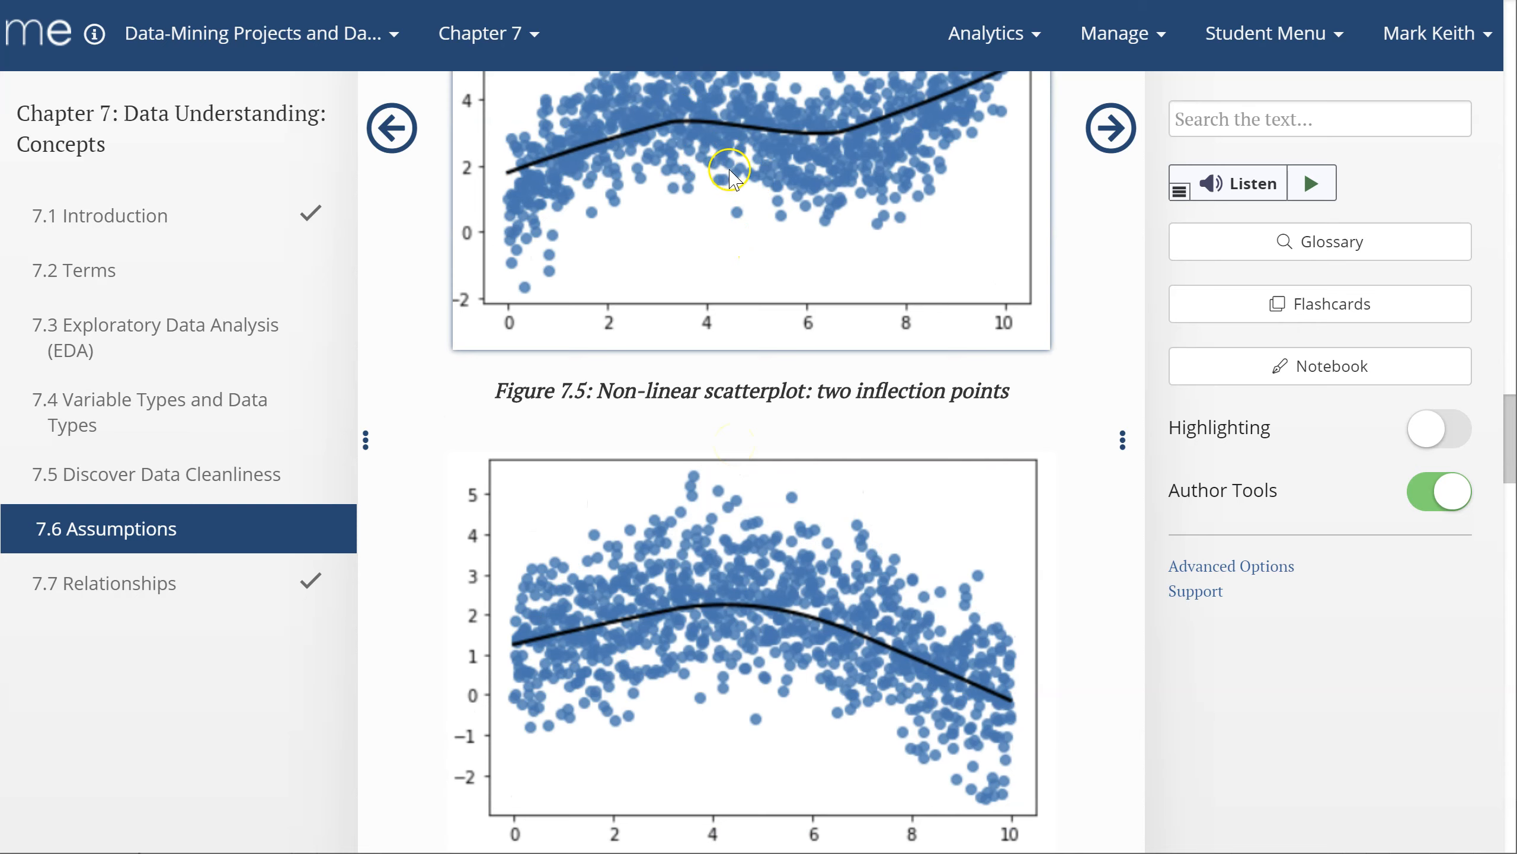
# - Return to section 7.7 Relationships and find the Cohen's standard list of effect sizes
pyautogui.click(244, 589)
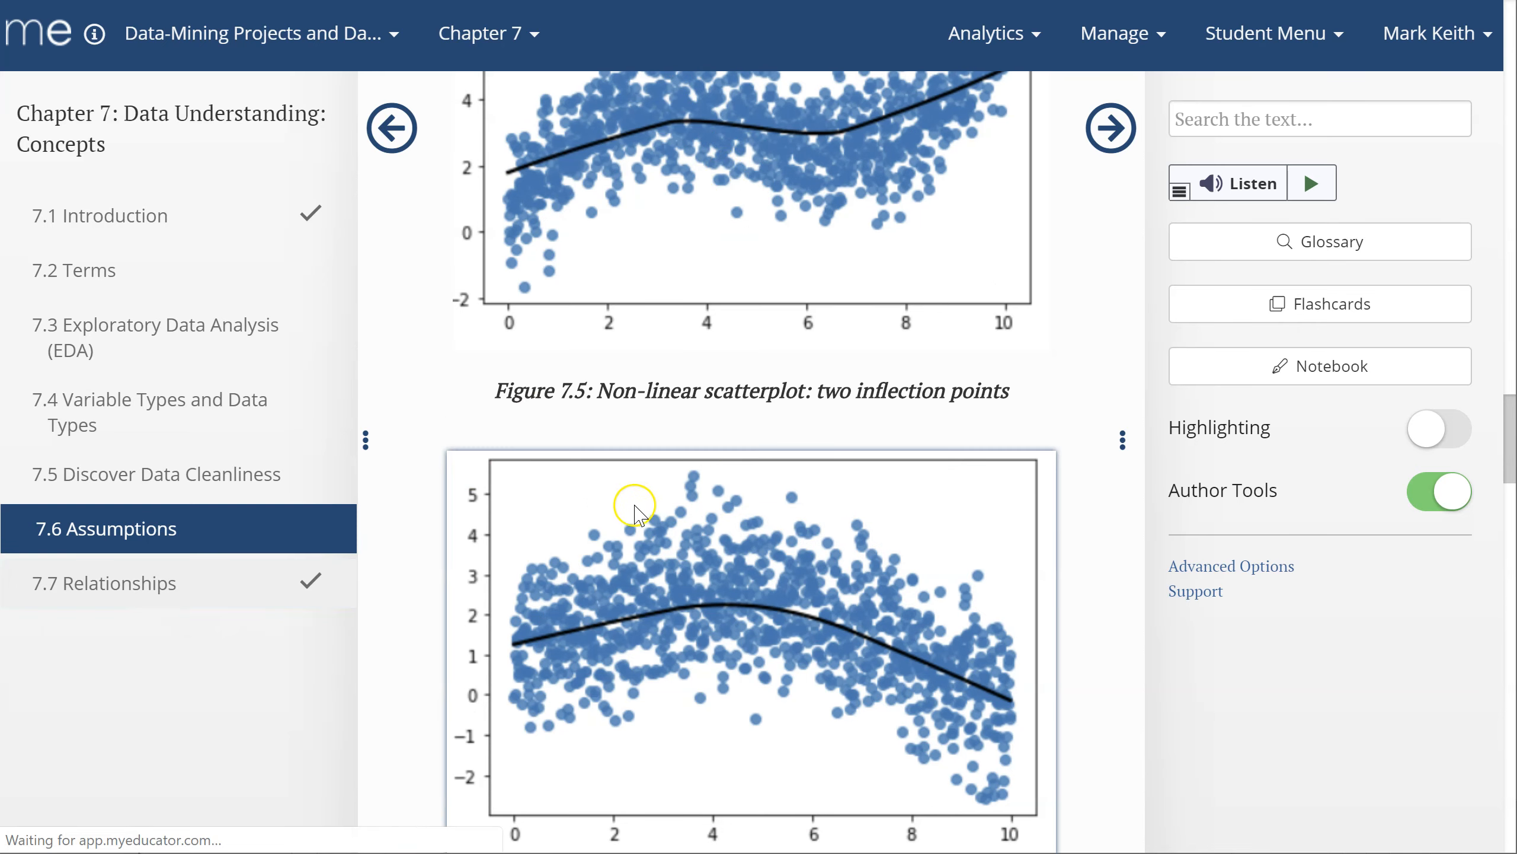
pyautogui.scroll(-15, 633, 627)
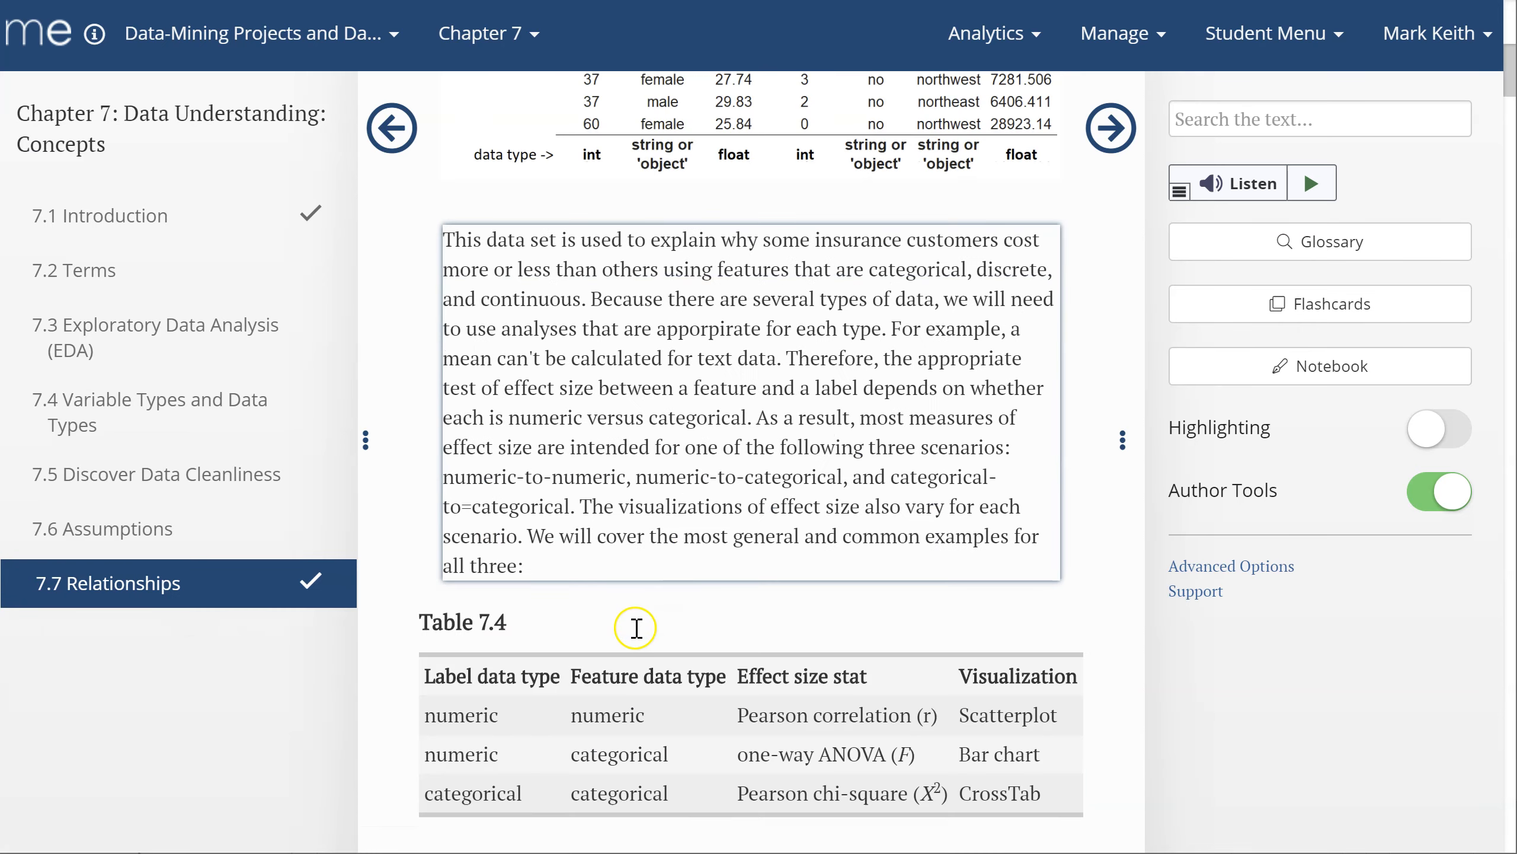
pyautogui.scroll(-20, 636, 637)
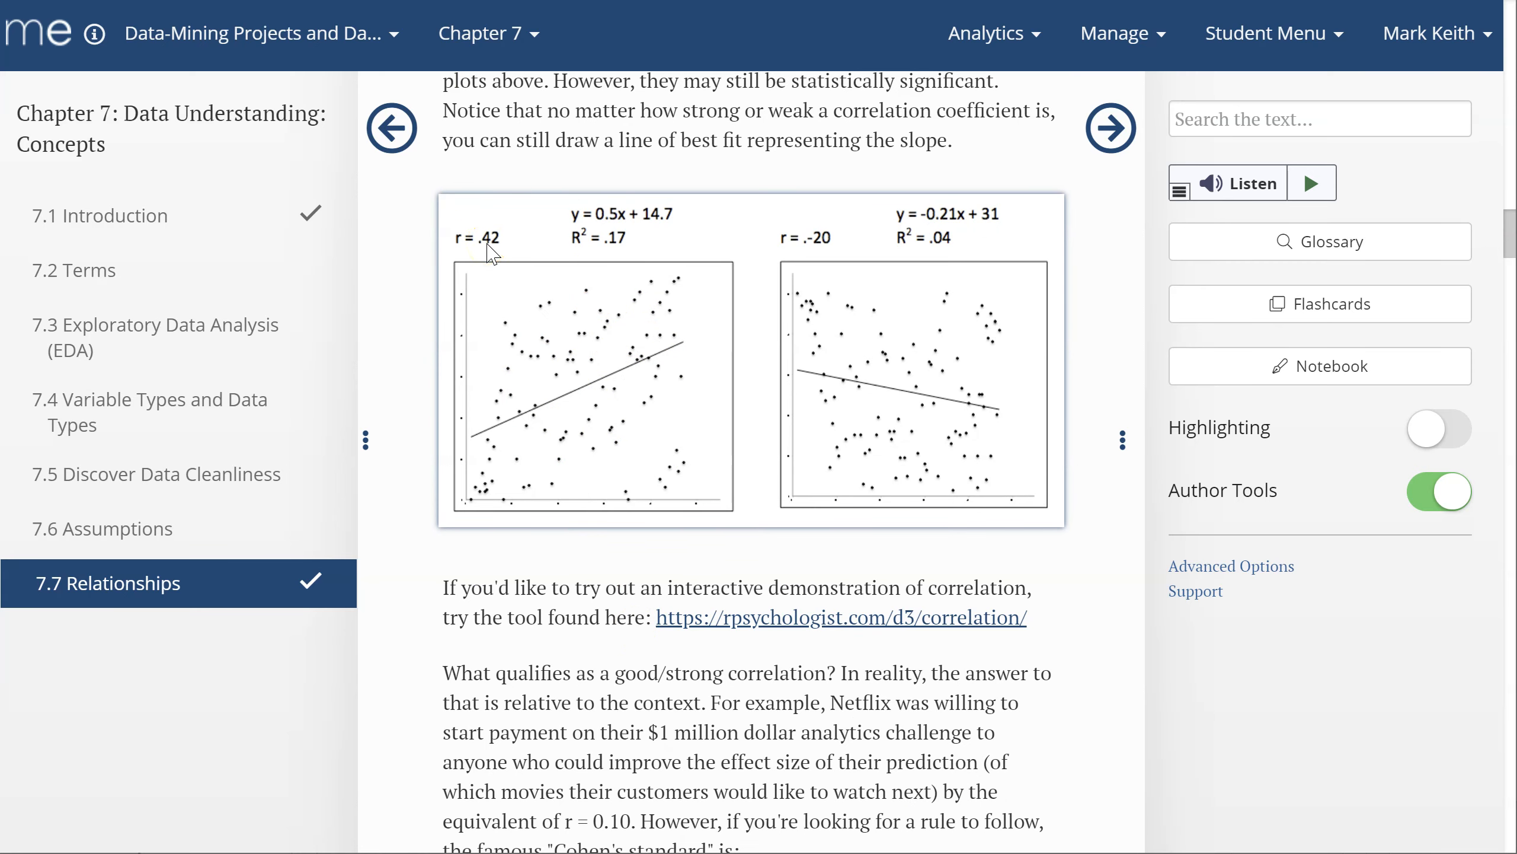
pyautogui.scroll(-10, 489, 258)
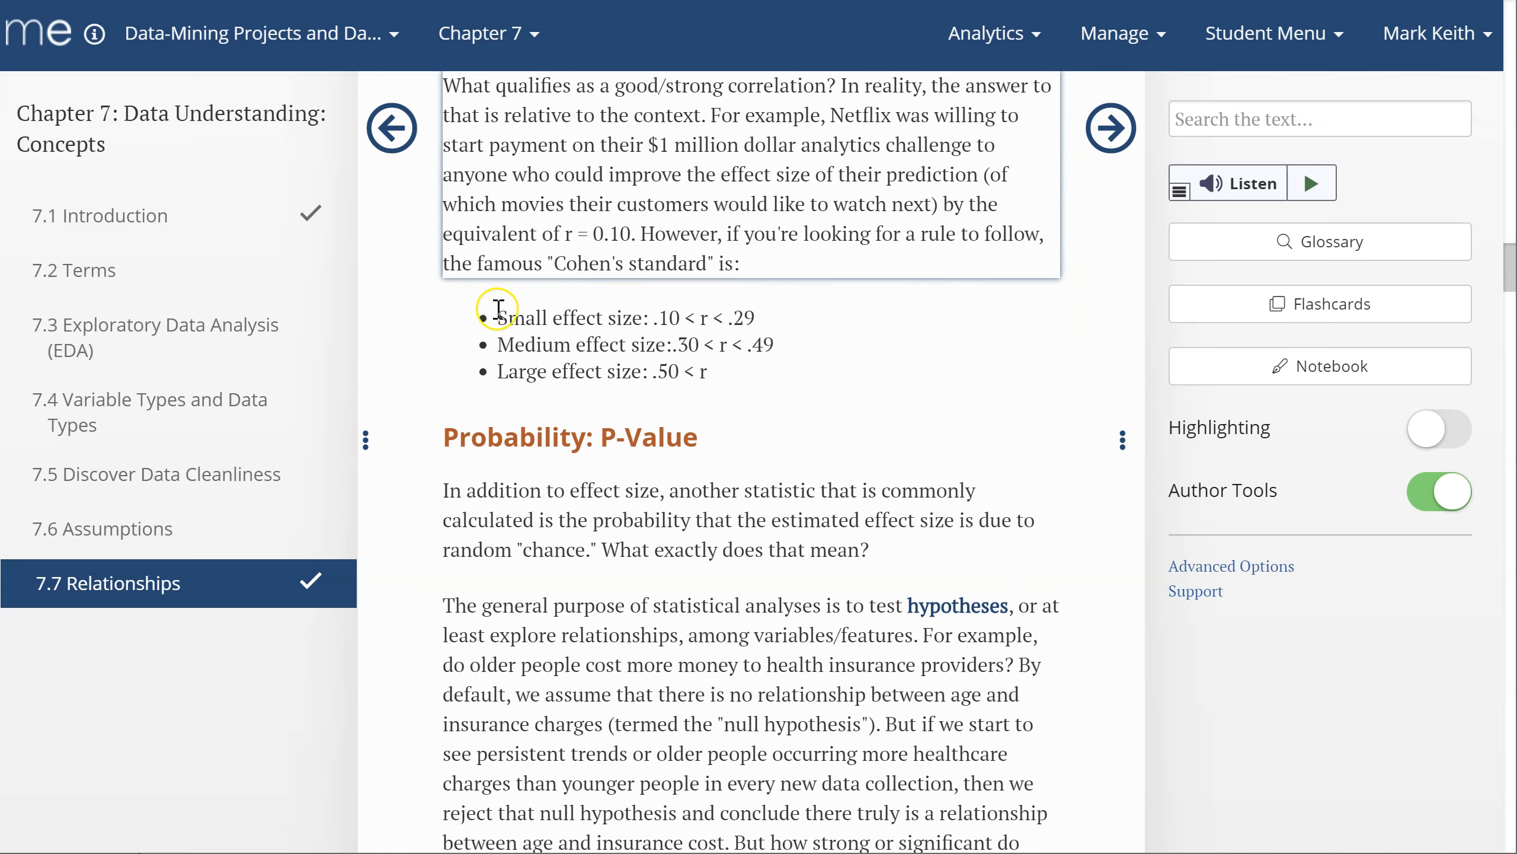
pyautogui.scroll(2, 547, 341)
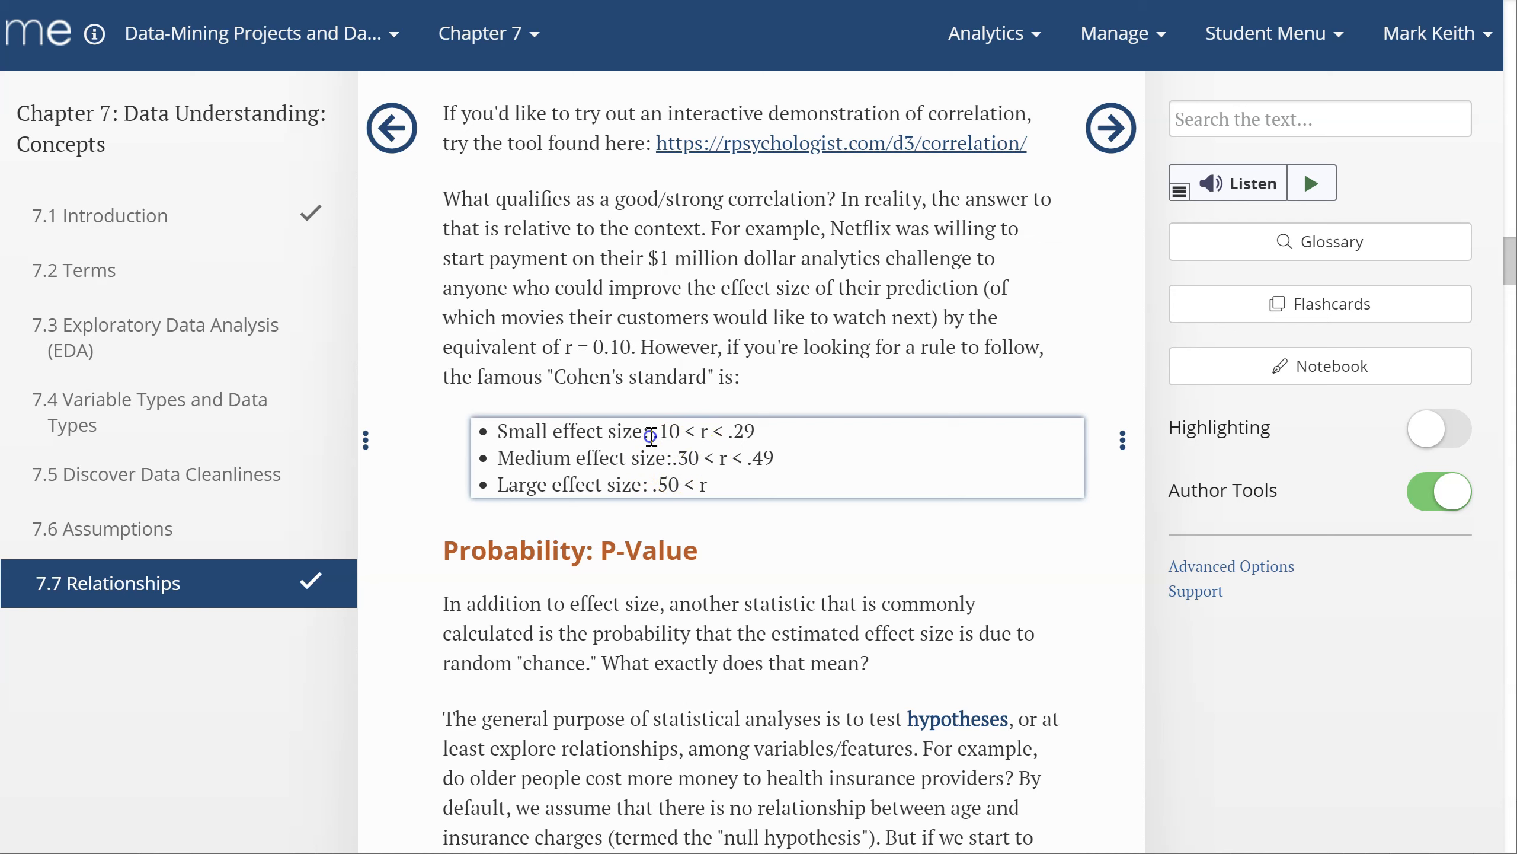
# - Highlight the small effect size range .10 < r < .29 and its lower bound .10 in the list
pyautogui.moveTo(651, 436); pyautogui.dragTo(767, 437)
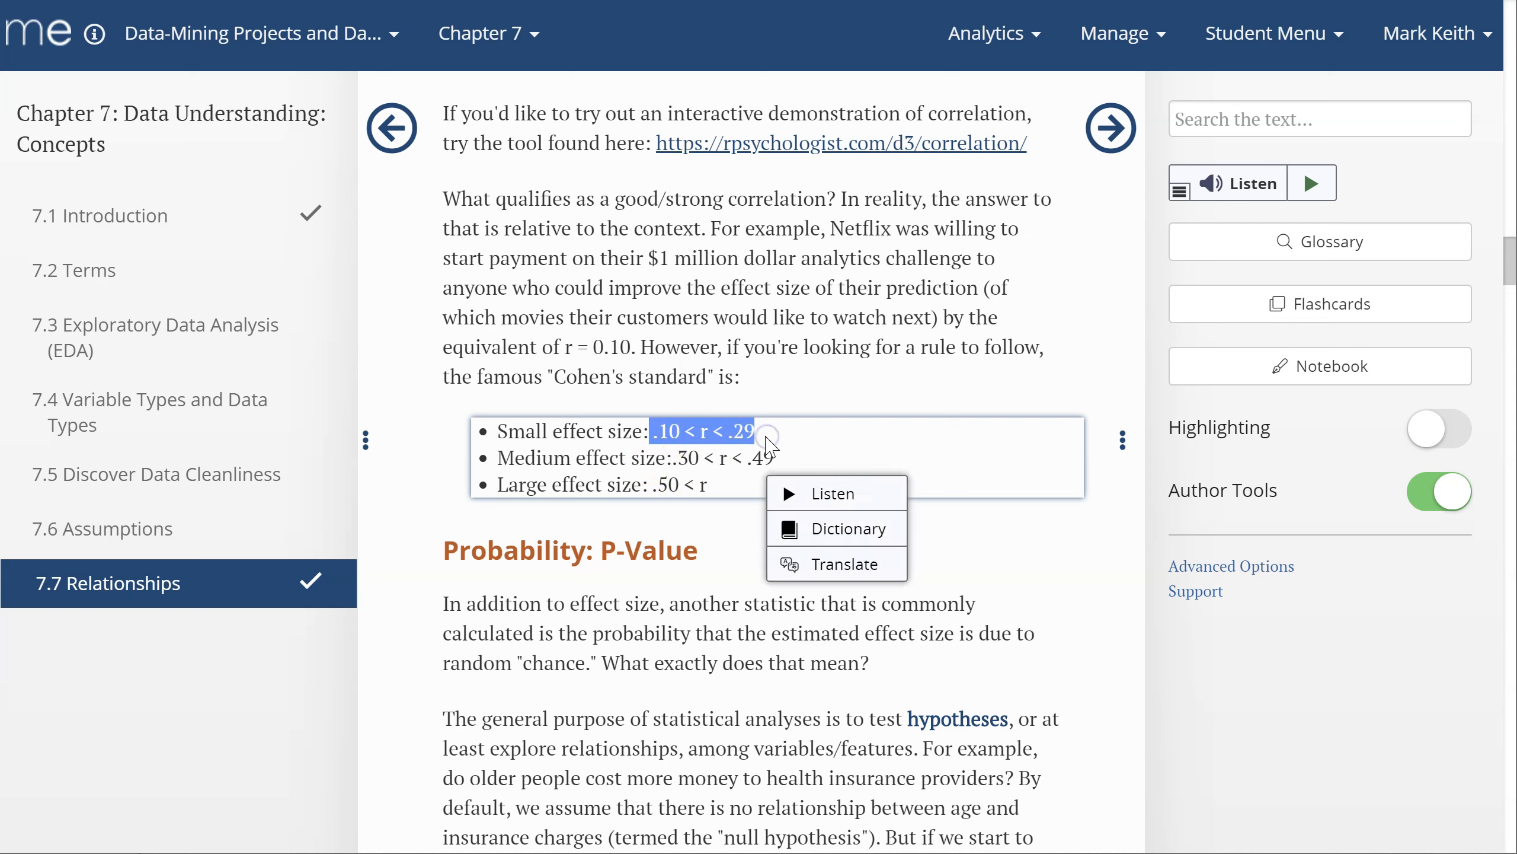
pyautogui.click(766, 437)
pyautogui.moveTo(754, 436); pyautogui.dragTo(638, 430)
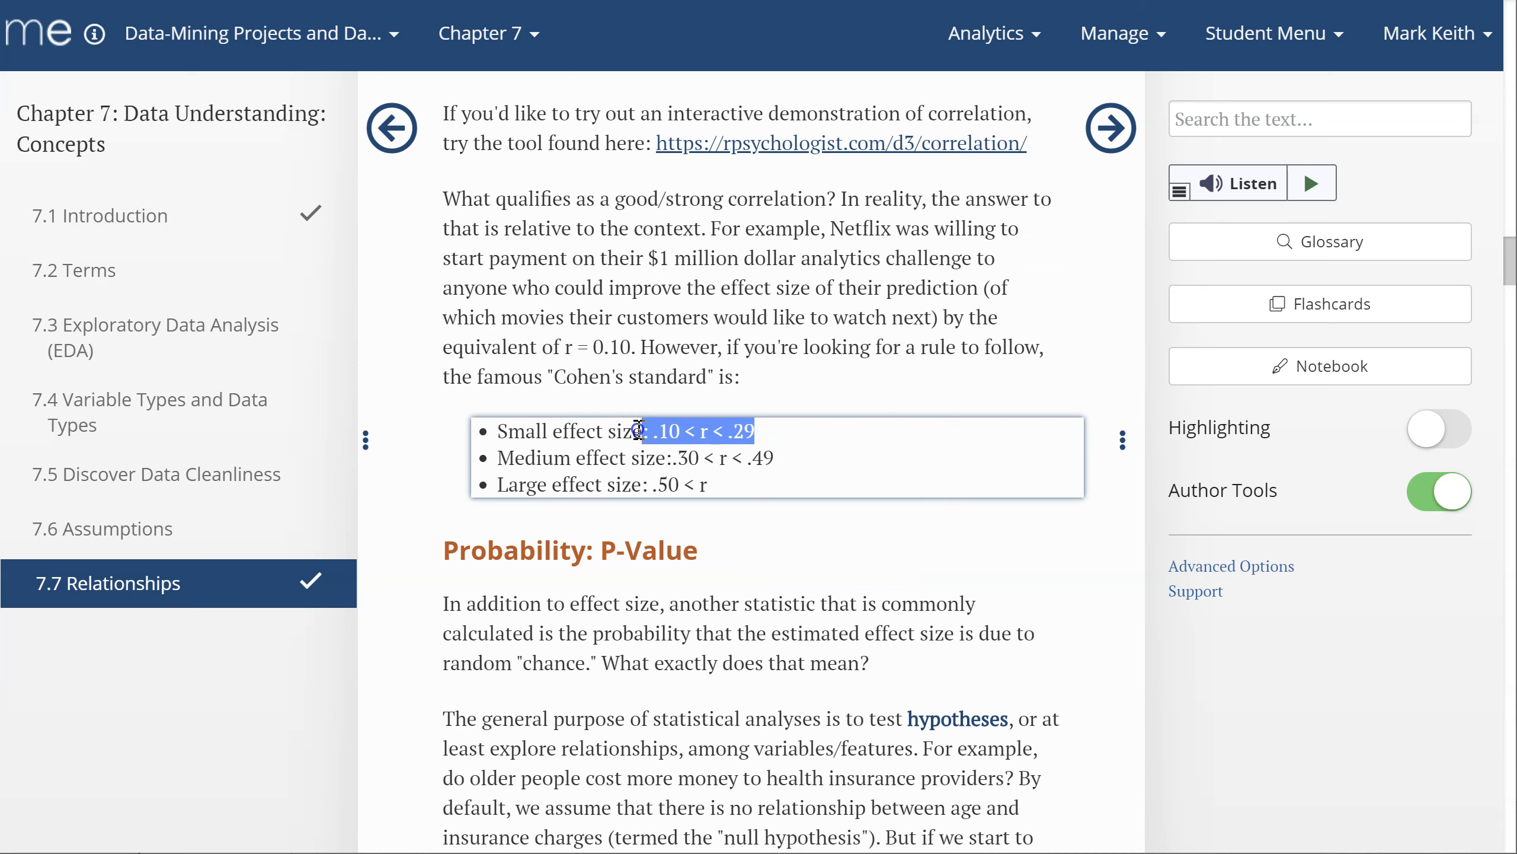
pyautogui.click(672, 432)
pyautogui.moveTo(652, 433)
pyautogui.mouseDown()
pyautogui.moveTo(694, 432)
pyautogui.moveTo(680, 431)
pyautogui.mouseUp()
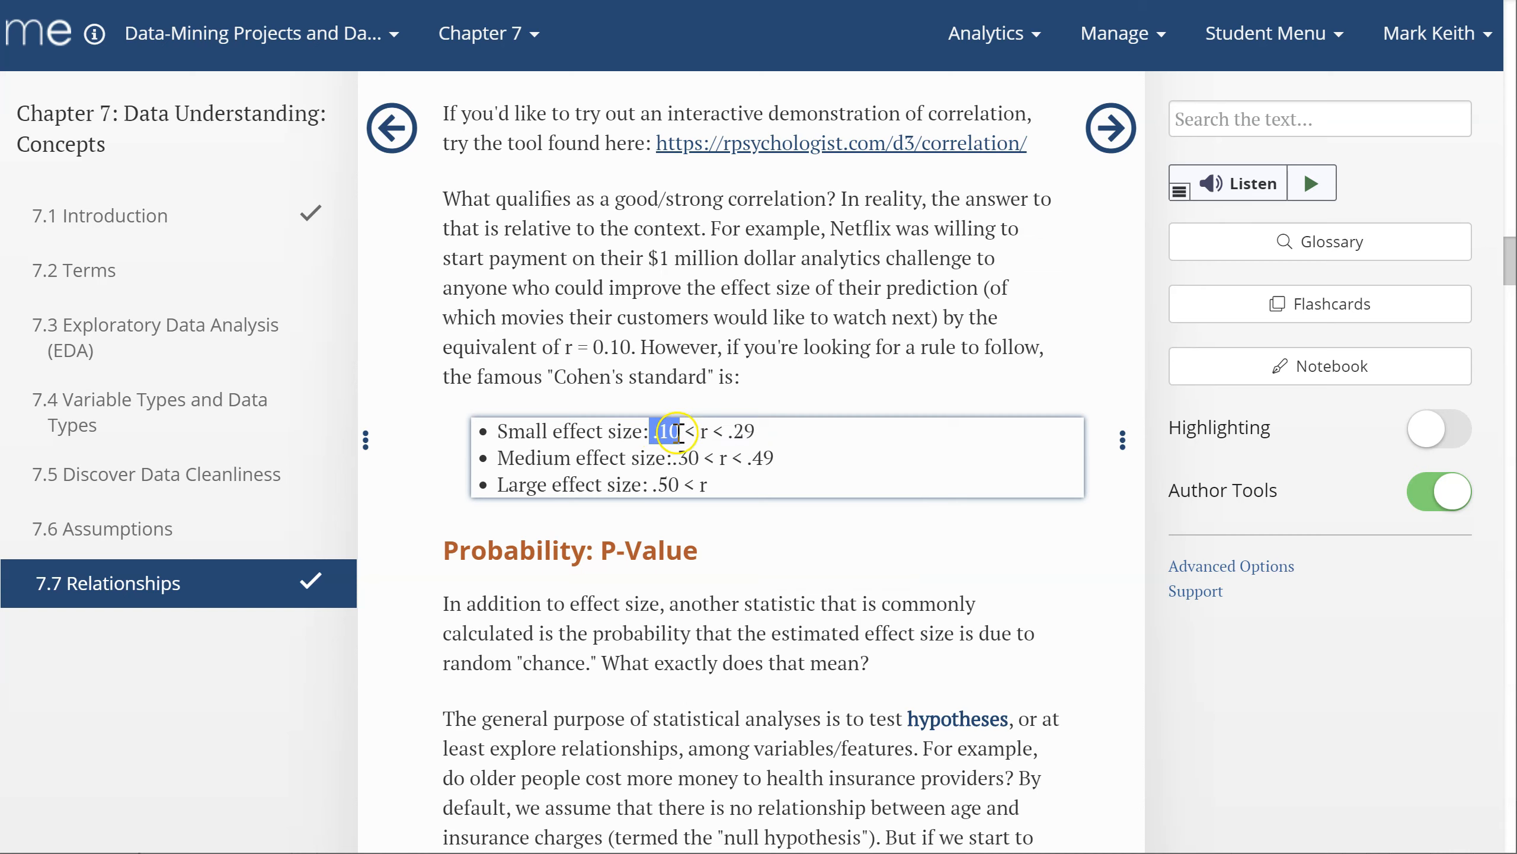
pyautogui.click(678, 431)
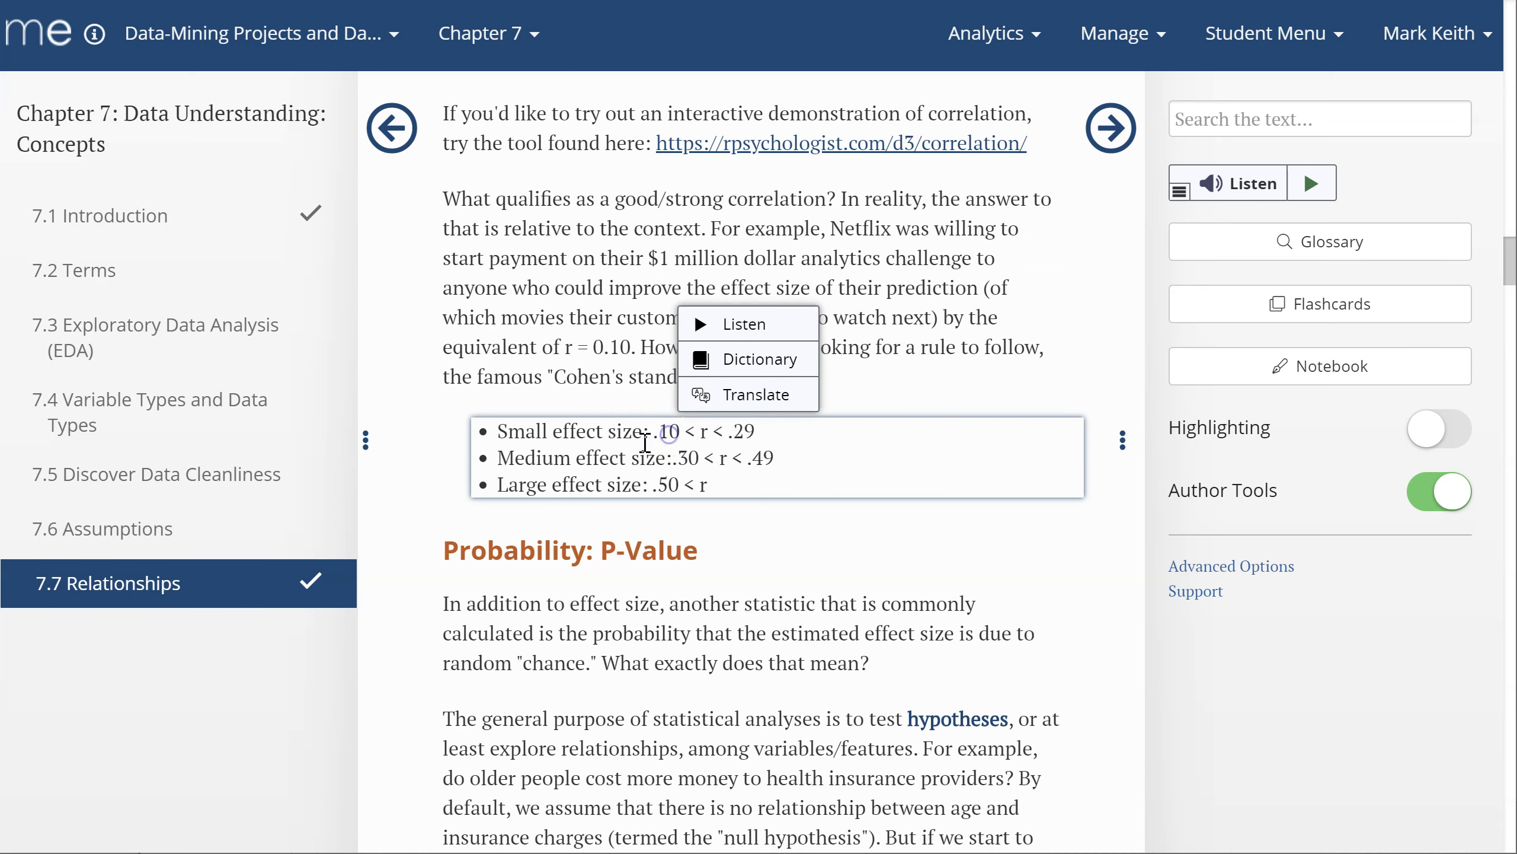
# - Open section 7.6 Assumptions again and review the text on normal distribution, skewness and kurtosis
pyautogui.click(174, 531)
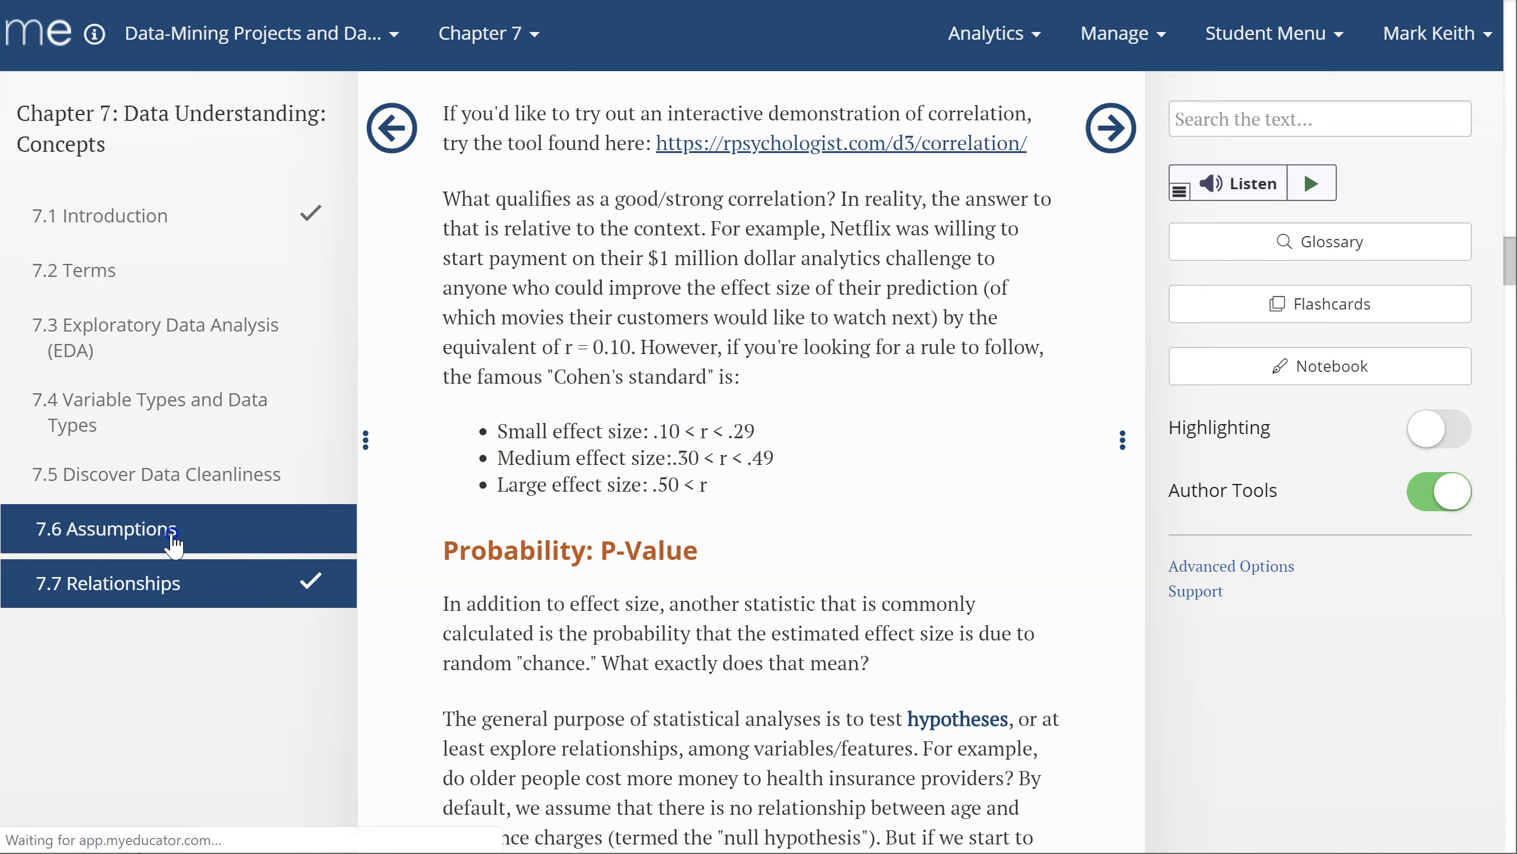
pyautogui.scroll(-20, 658, 687)
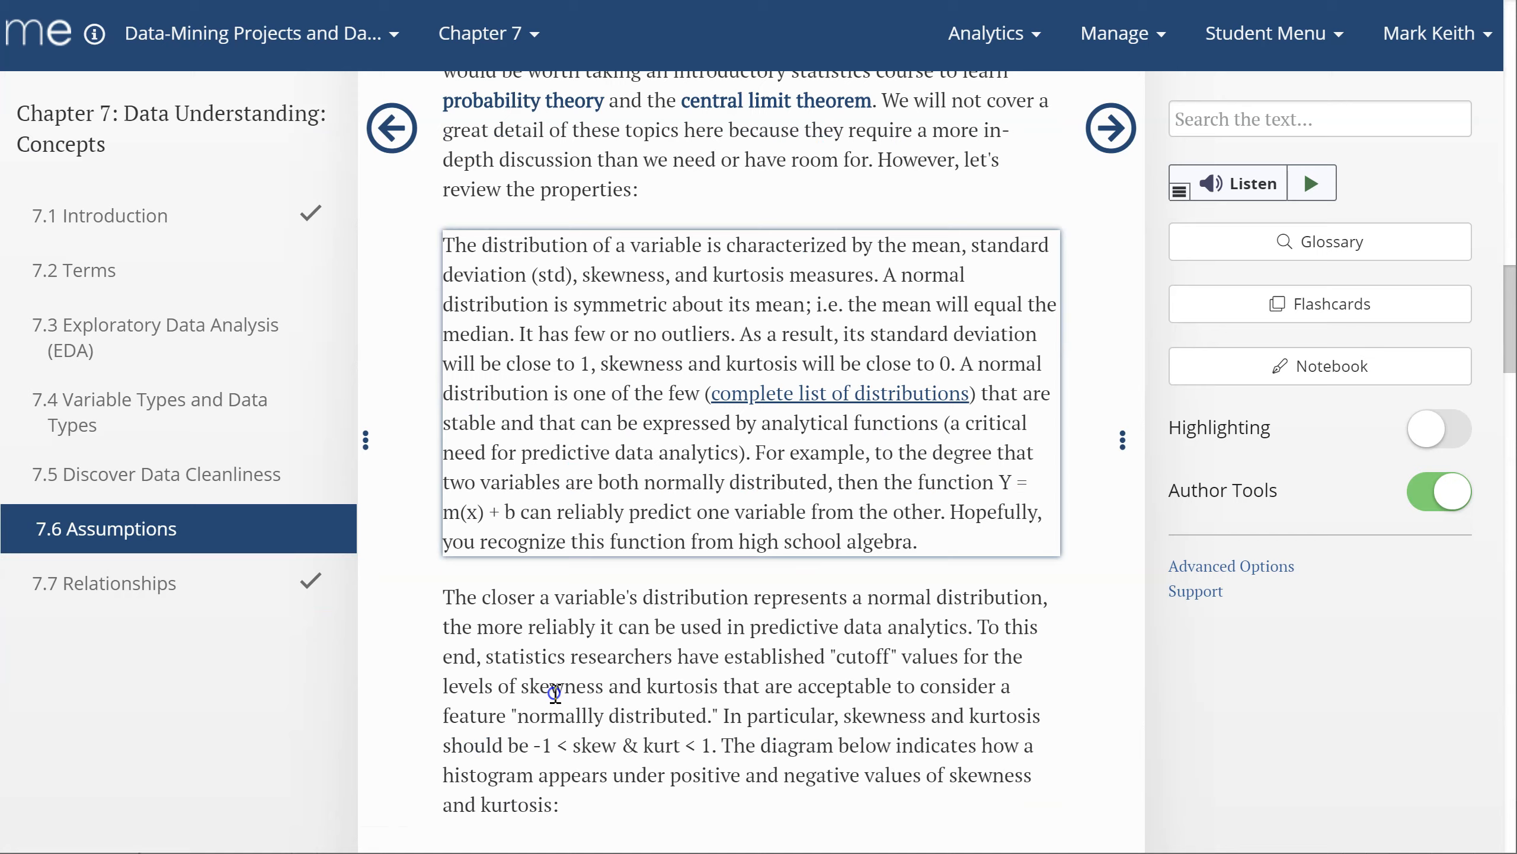
pyautogui.scroll(-5, 554, 694)
pyautogui.scroll(12, 553, 695)
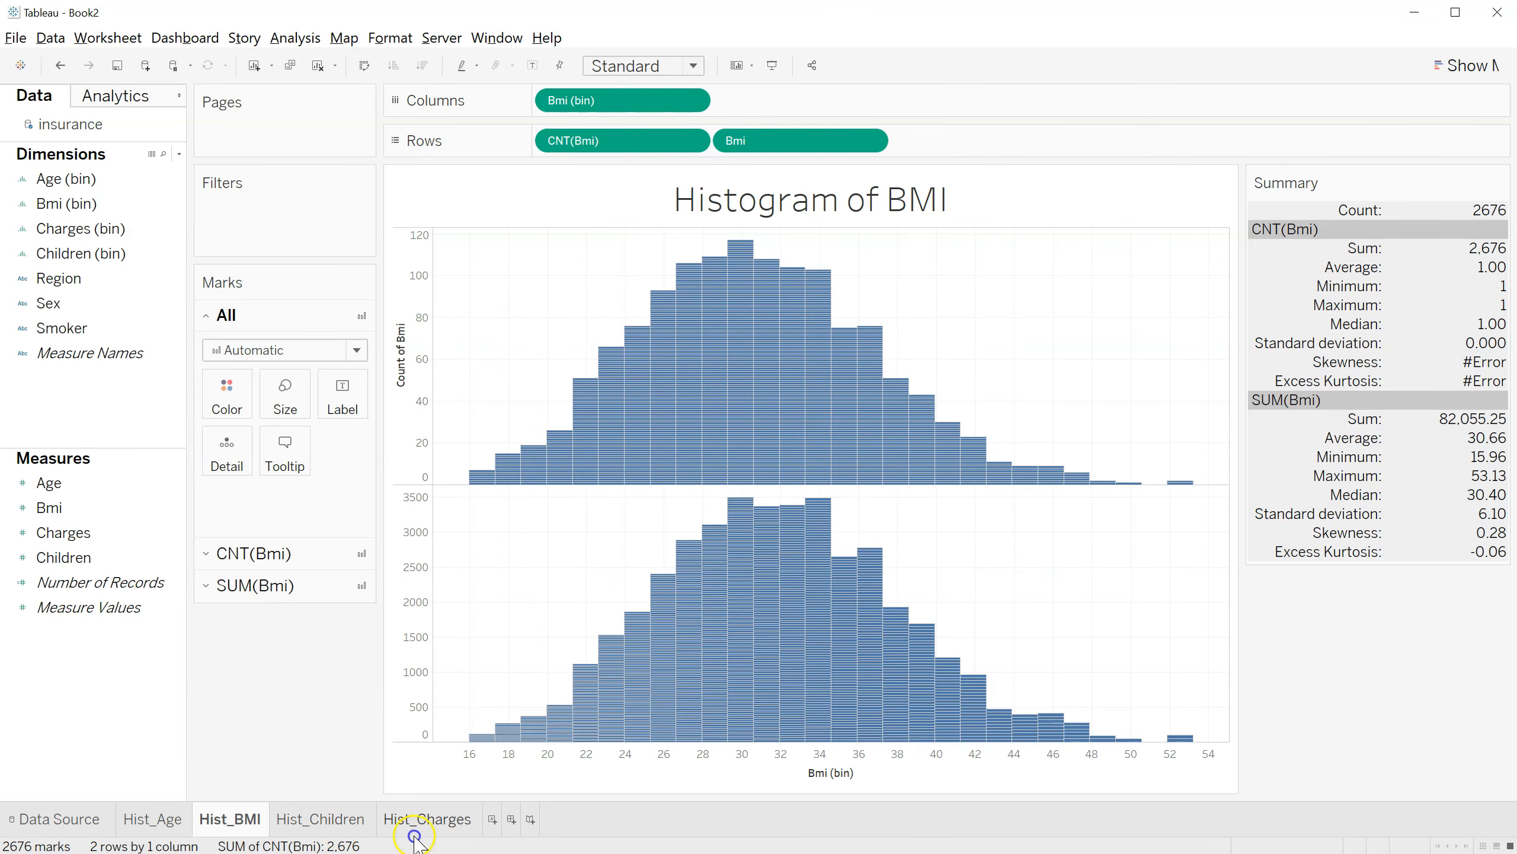
# - In Tableau, create a new worksheet with Age on the columns and Charges on the rows
pyautogui.click(493, 820)
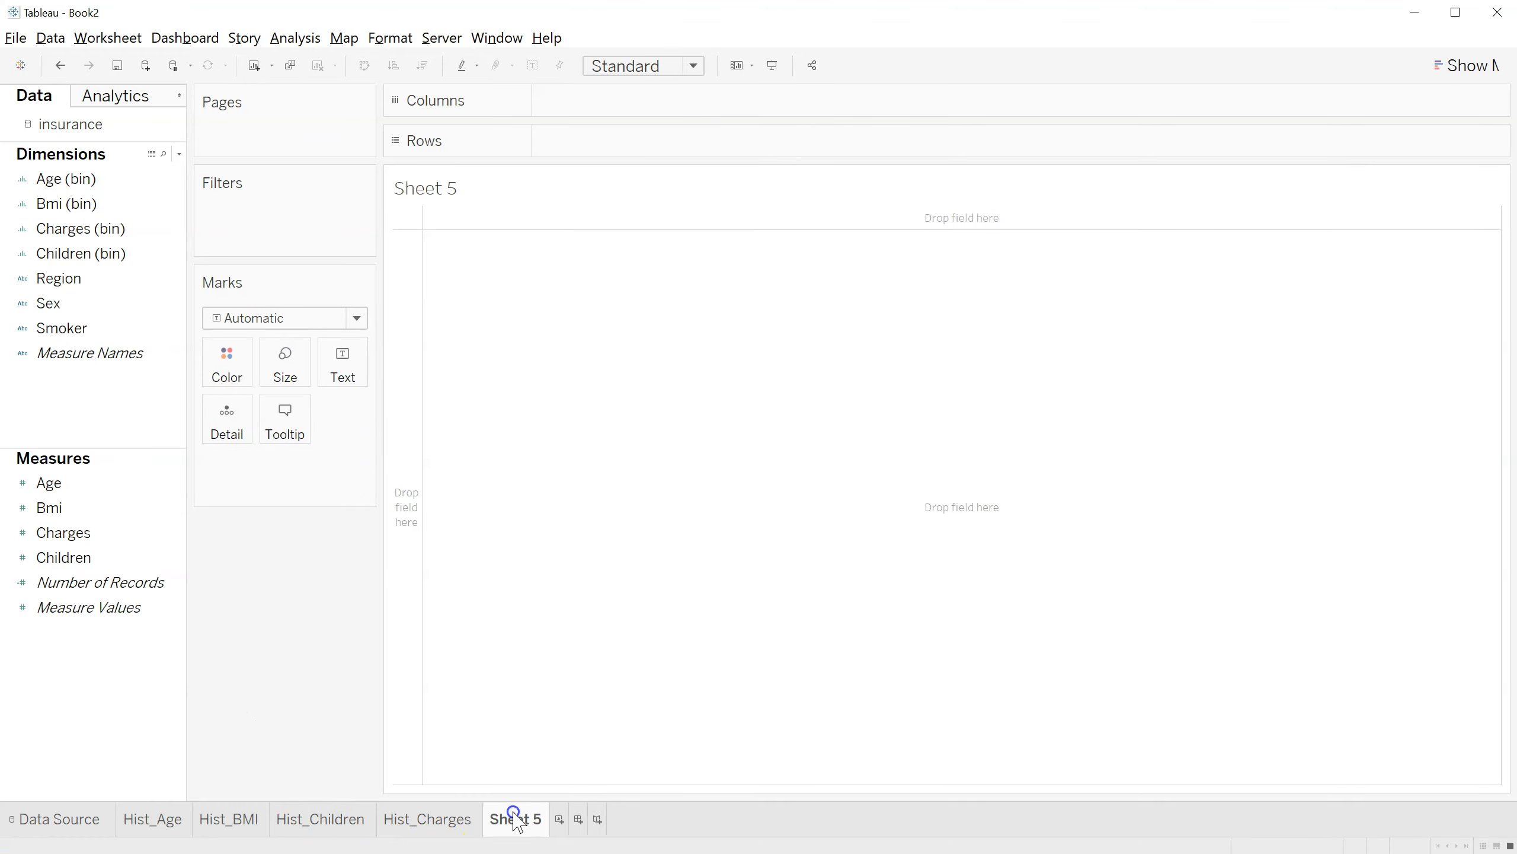
pyautogui.click(68, 483)
pyautogui.moveTo(69, 482)
pyautogui.mouseDown()
pyautogui.moveTo(654, 136)
pyautogui.moveTo(621, 108)
pyautogui.mouseUp()
pyautogui.moveTo(70, 536); pyautogui.dragTo(696, 212)
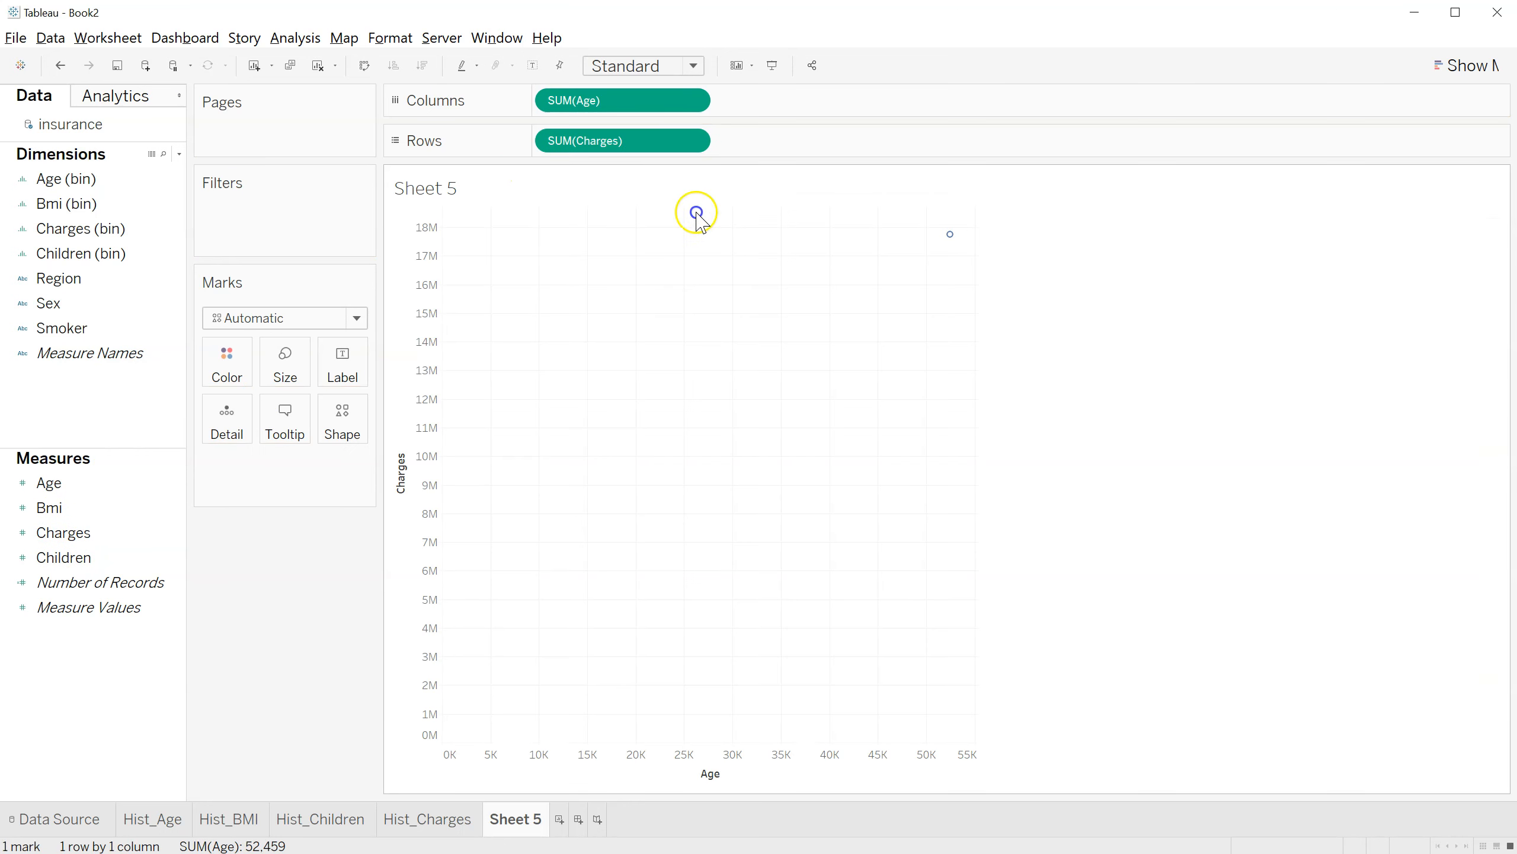
# - Turn off measure aggregation so the worksheet plots every individual Age and Charges record
pyautogui.moveTo(954, 239)
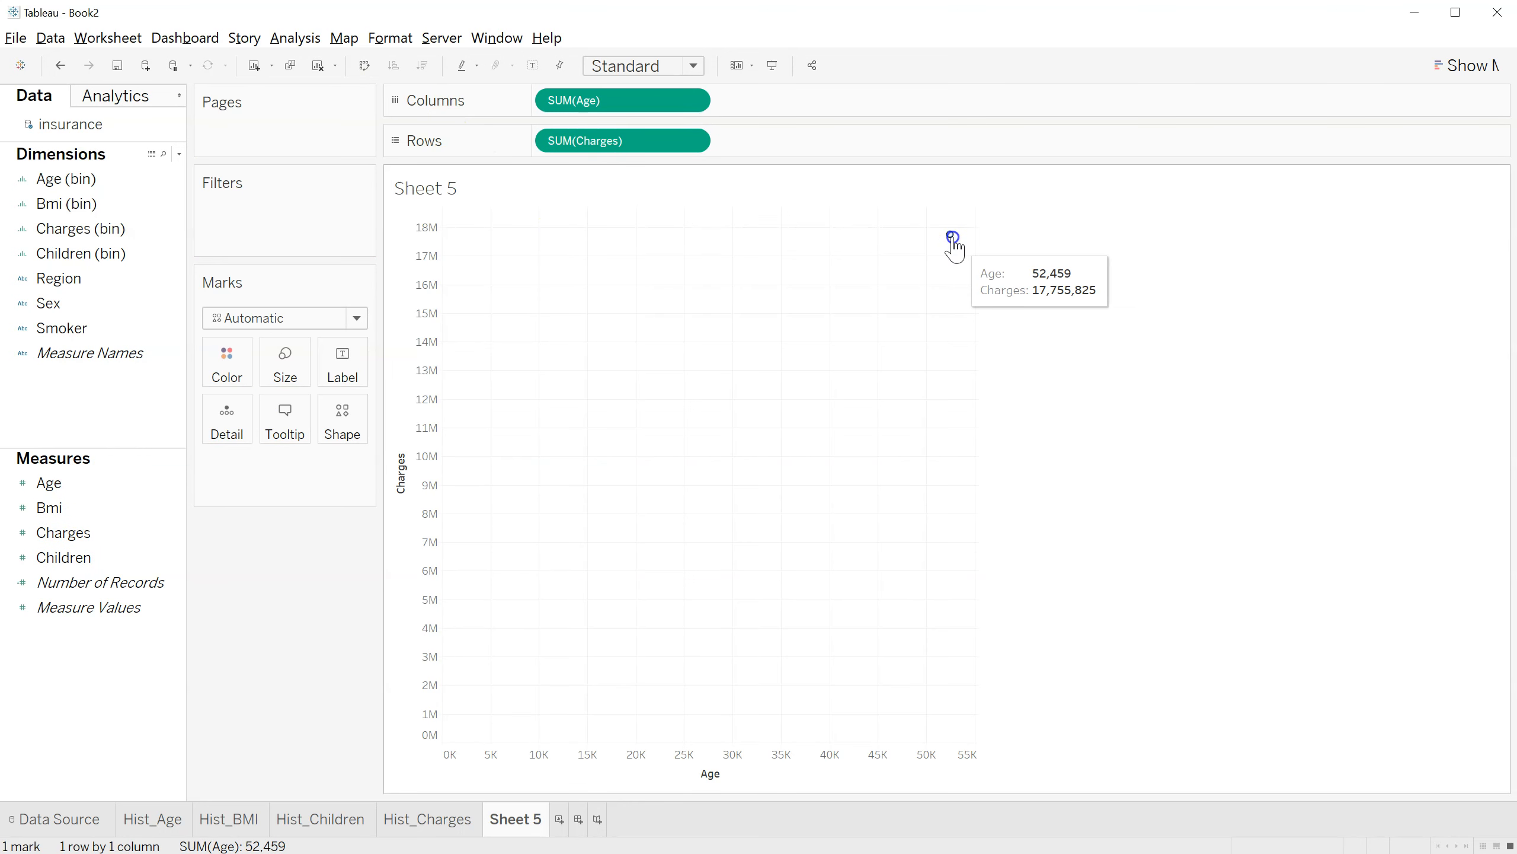
pyautogui.click(293, 39)
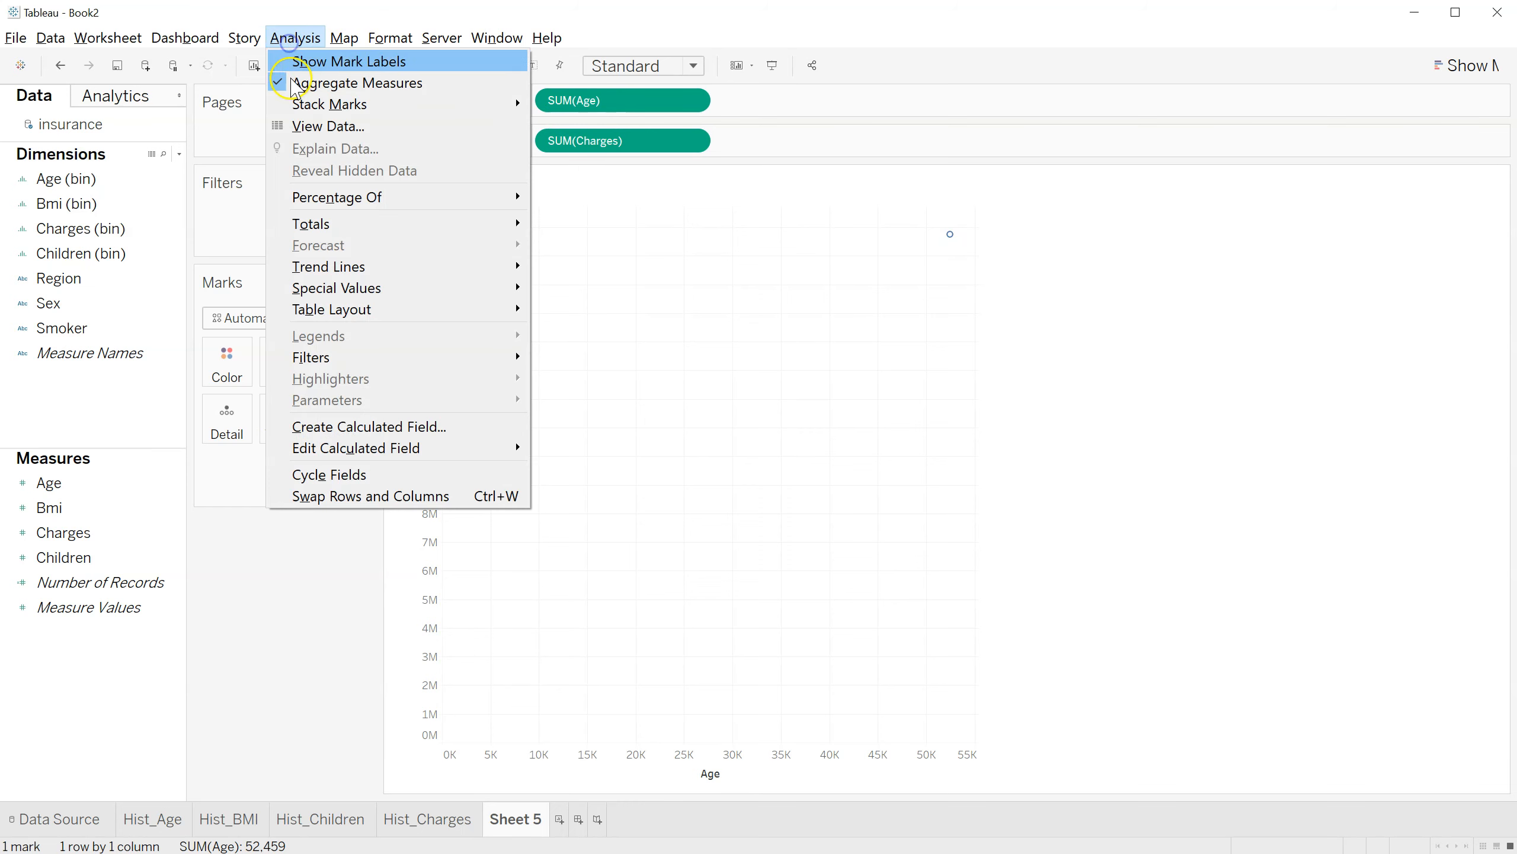
pyautogui.click(293, 82)
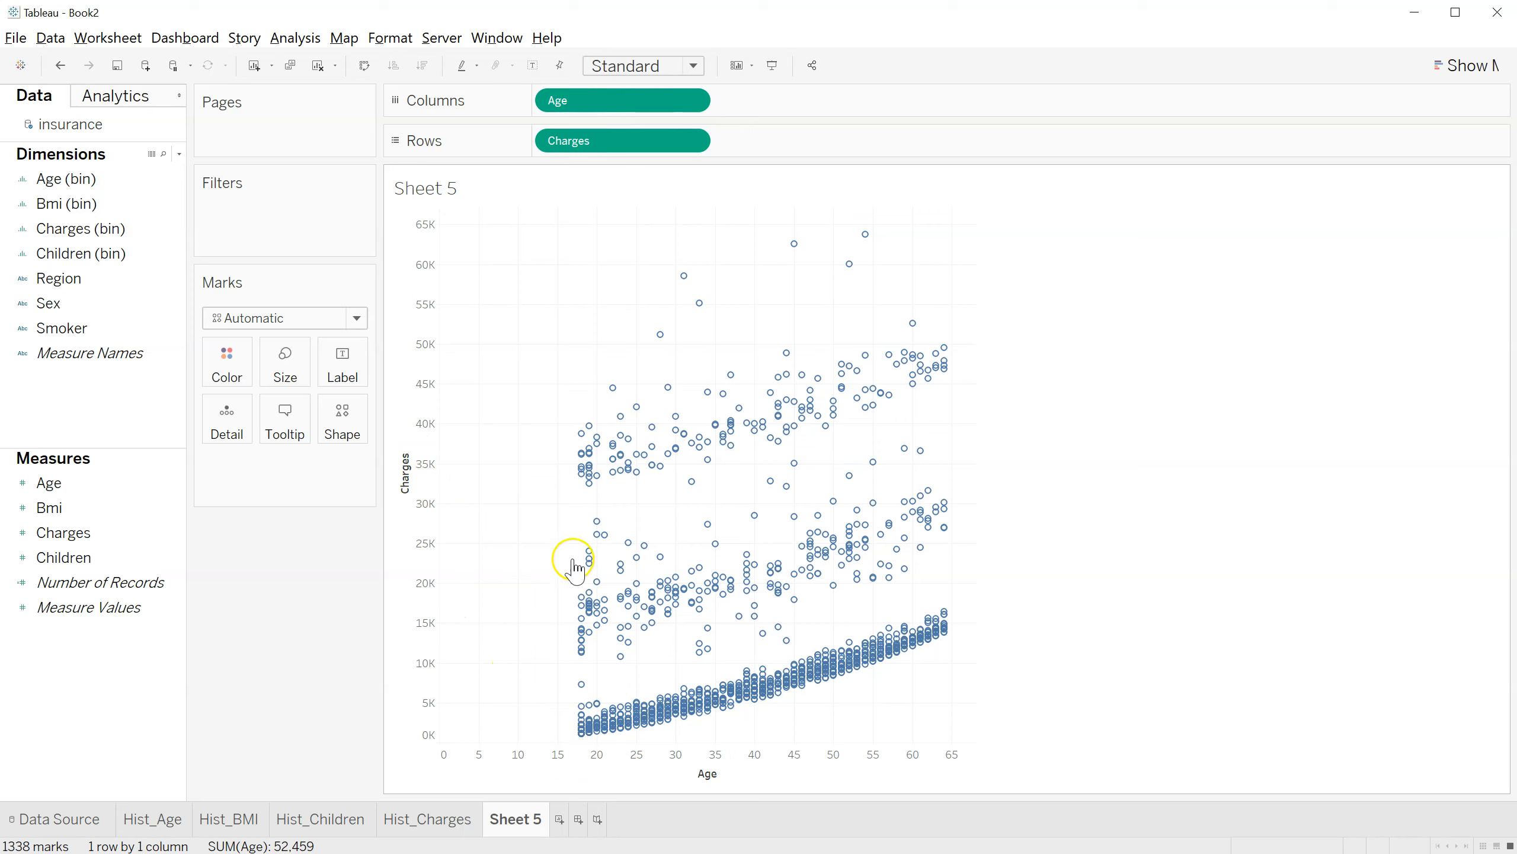
# - Inspect the age and charges of individual points across the bands of the scatterplot
pyautogui.moveTo(583, 744)
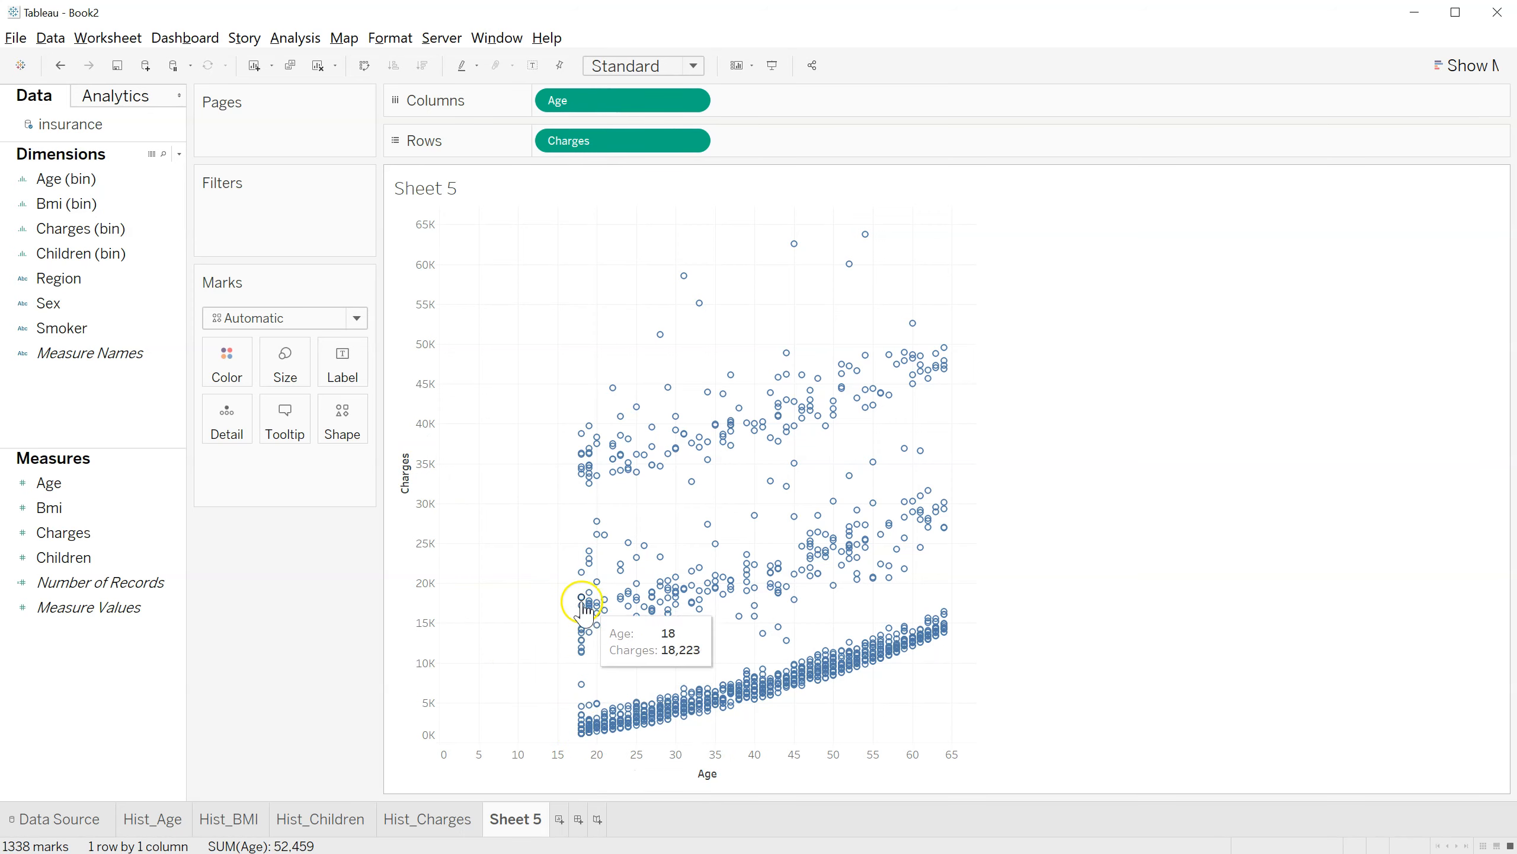
pyautogui.moveTo(589, 553)
pyautogui.moveTo(581, 686)
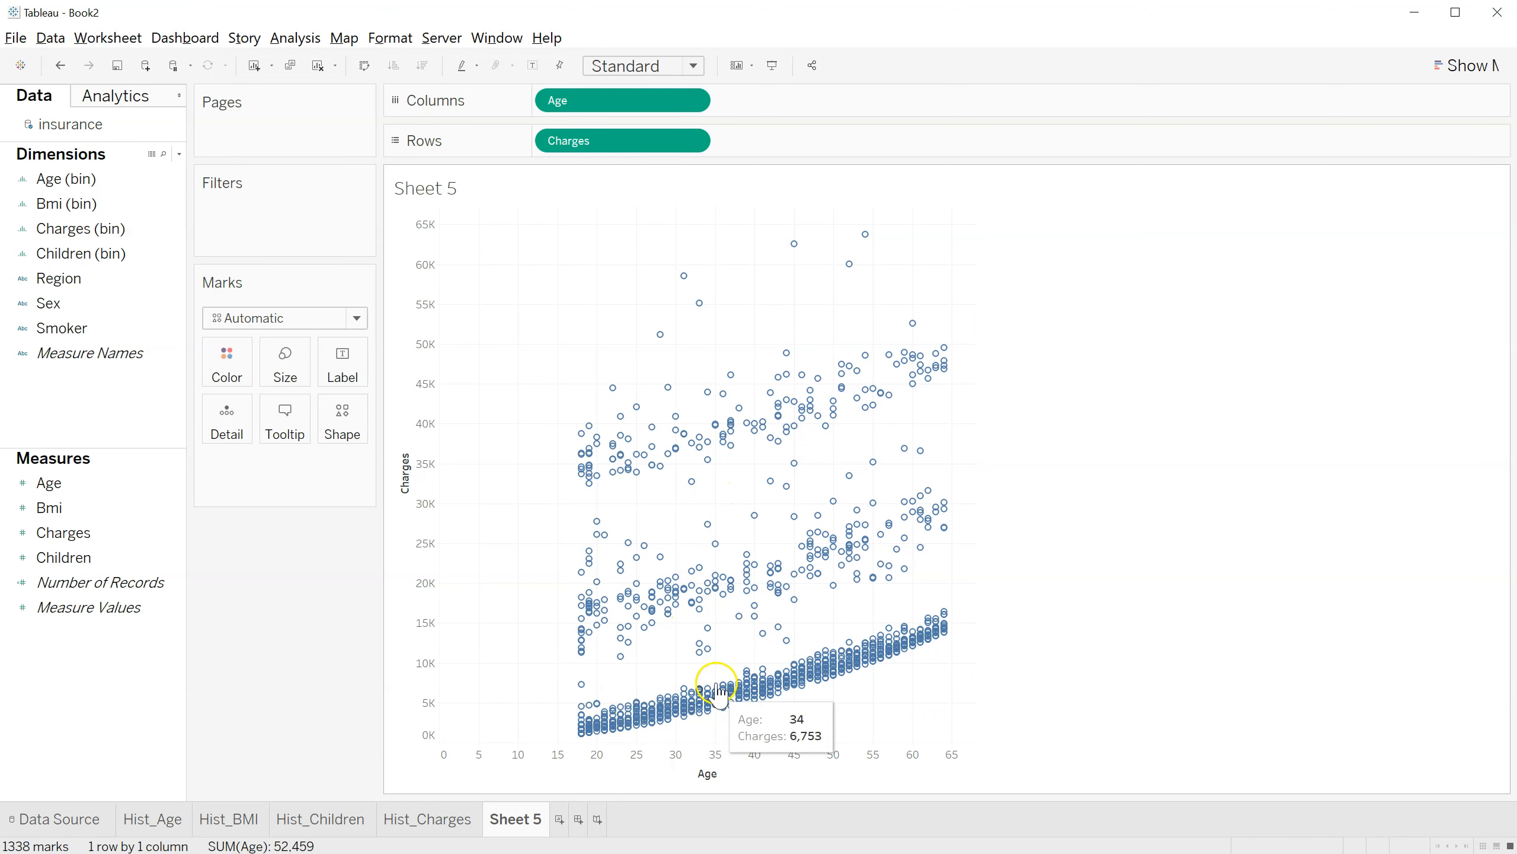
pyautogui.moveTo(619, 613)
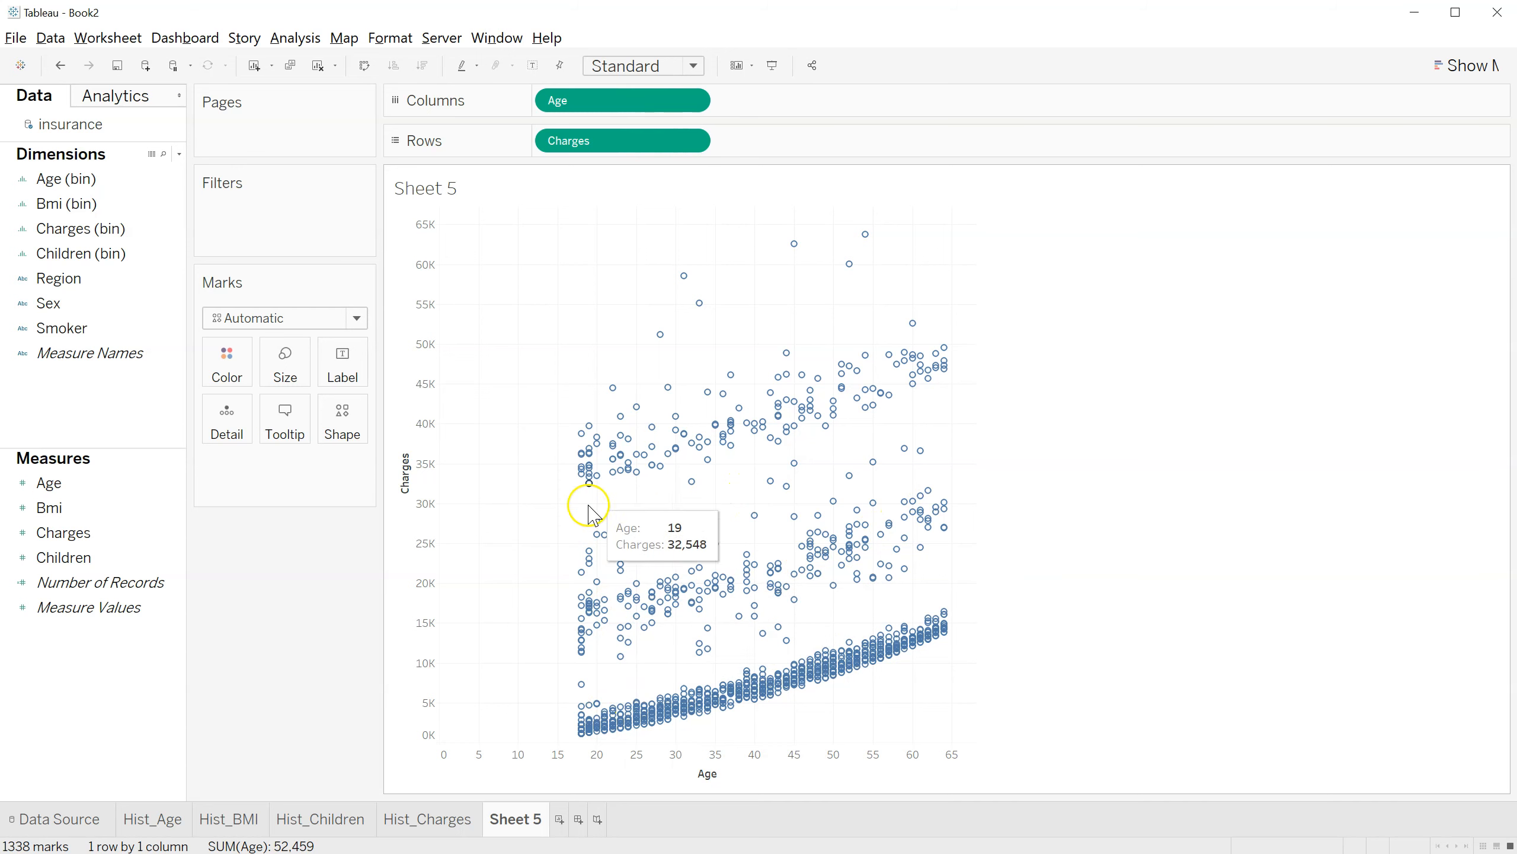
pyautogui.moveTo(936, 354)
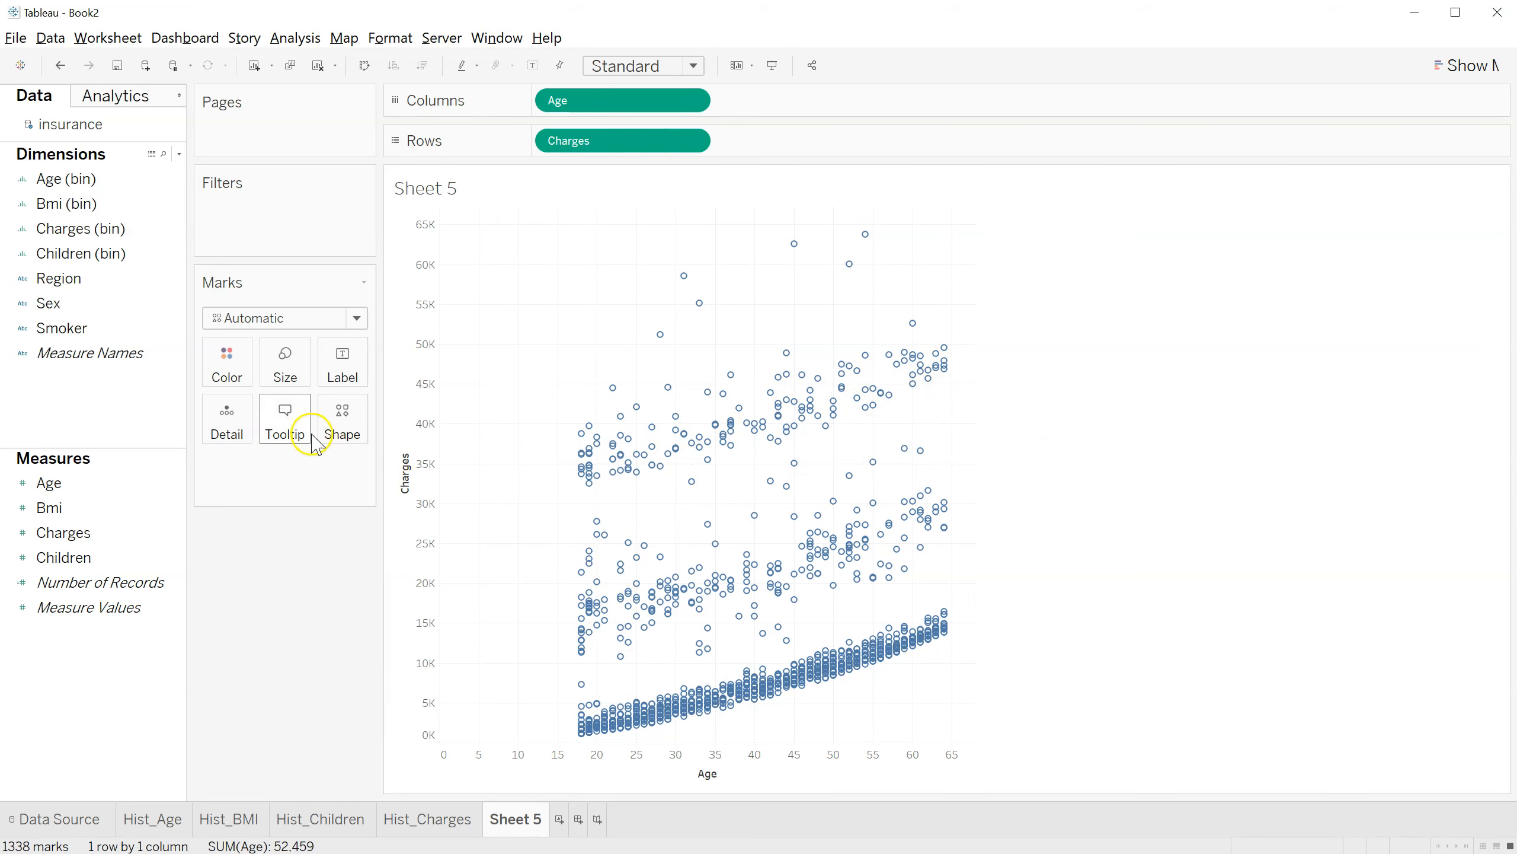
pyautogui.click(118, 96)
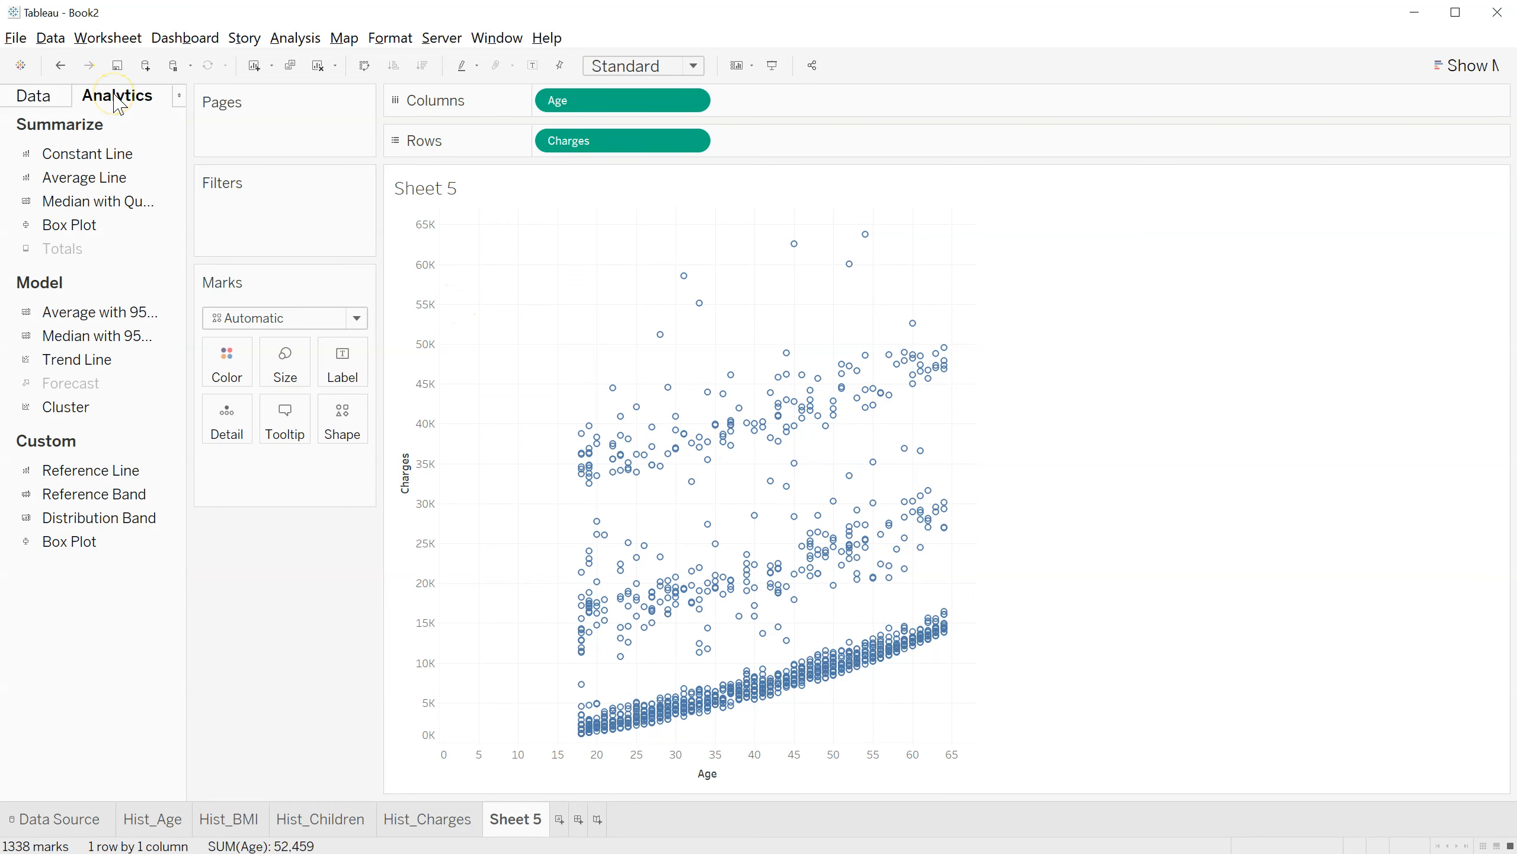
pyautogui.moveTo(70, 358); pyautogui.dragTo(141, 360)
pyautogui.click(30, 96)
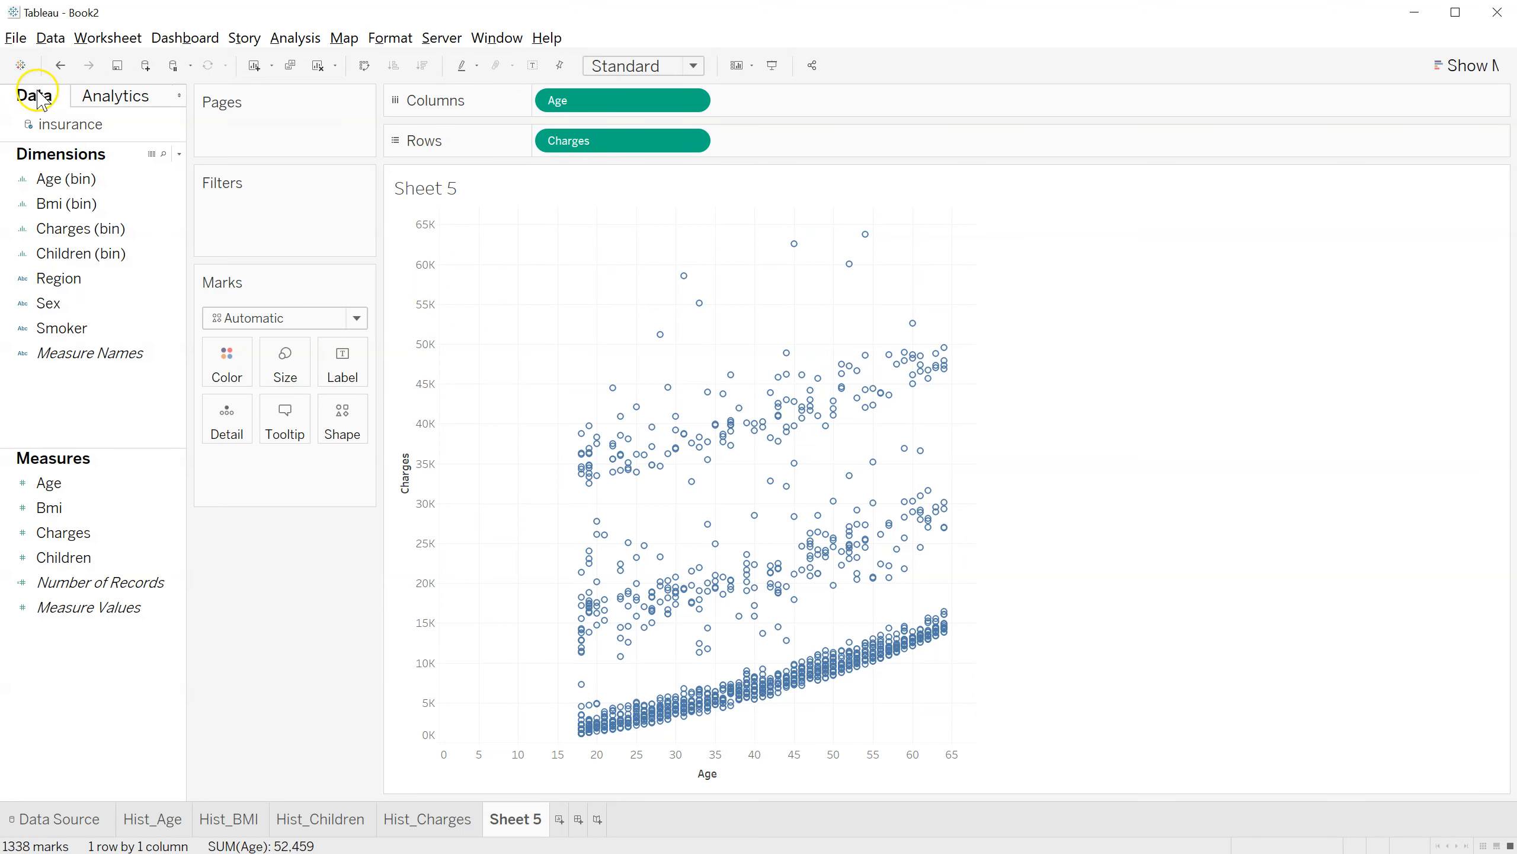
# - Add a linear trend line to the Age versus Charges scatterplot
pyautogui.click(119, 96)
pyautogui.click(82, 360)
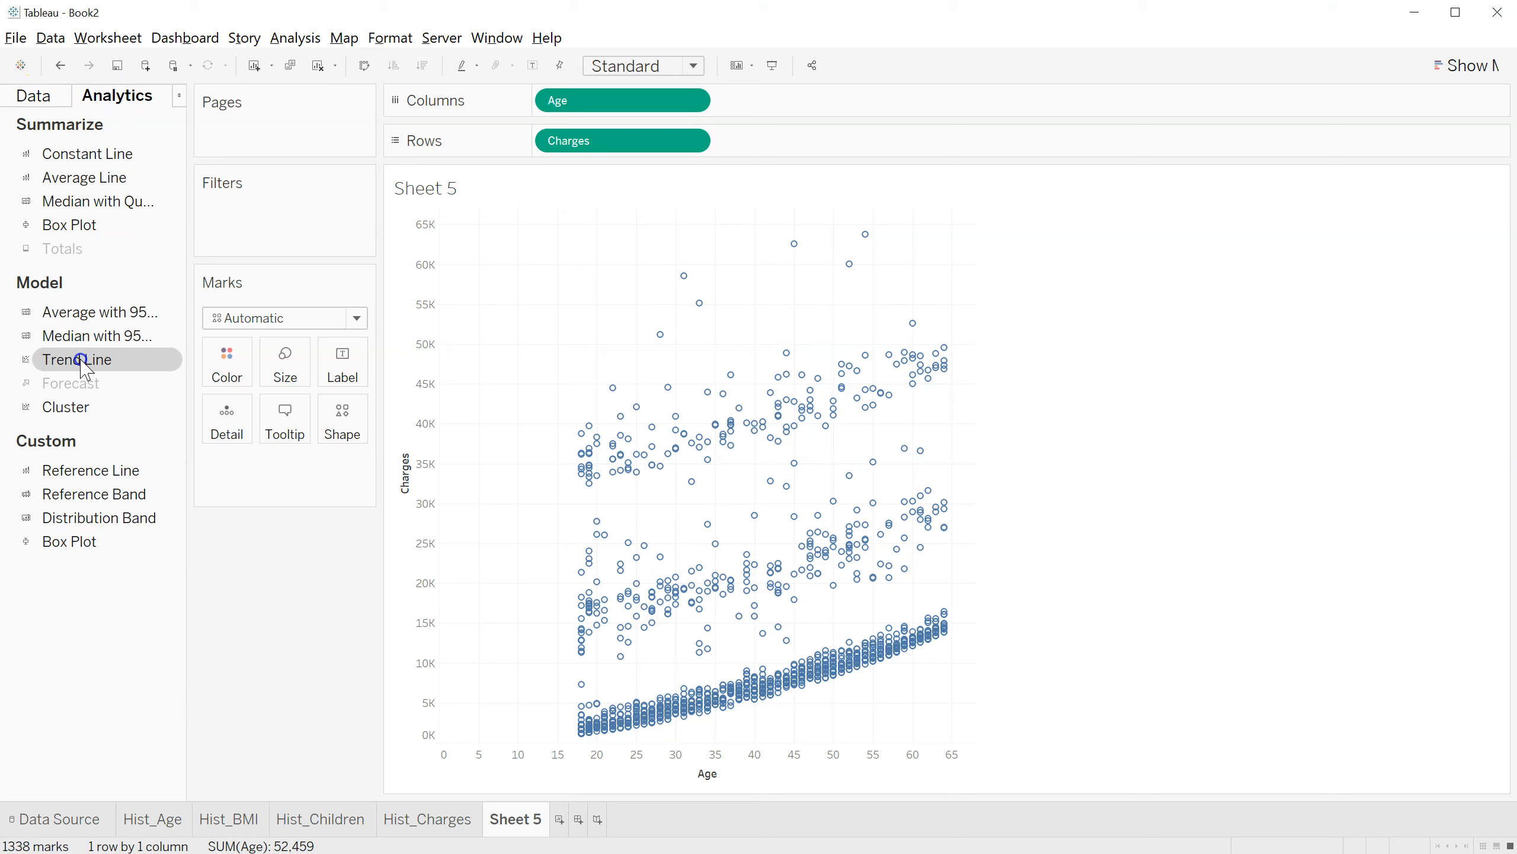
pyautogui.moveTo(82, 359); pyautogui.dragTo(561, 257)
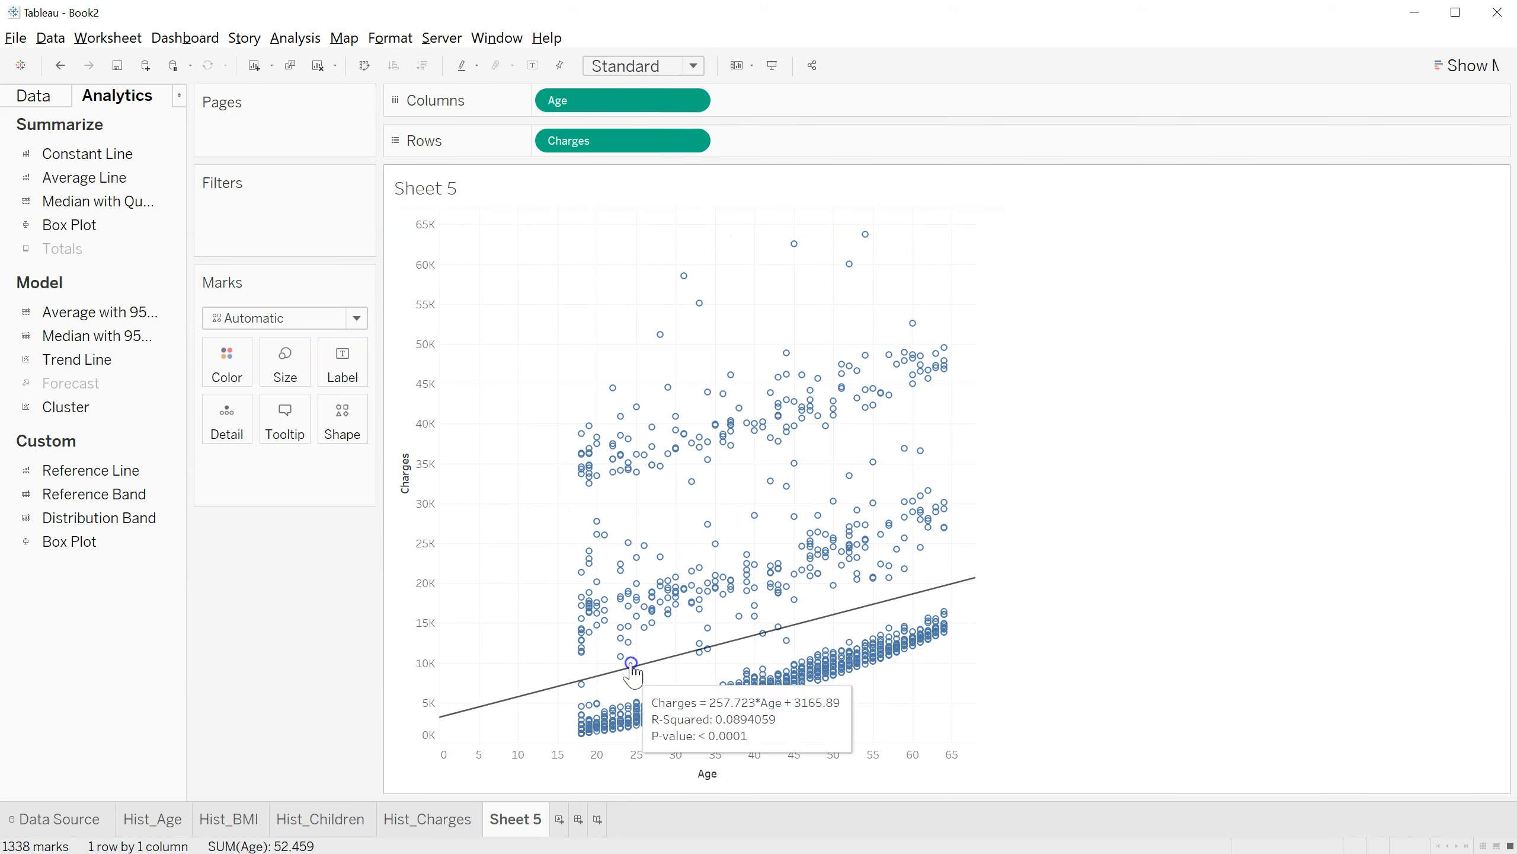
# - Inspect the linear trend line's equation and fit statistics along its length, down to the Charges intercept
pyautogui.click(761, 551)
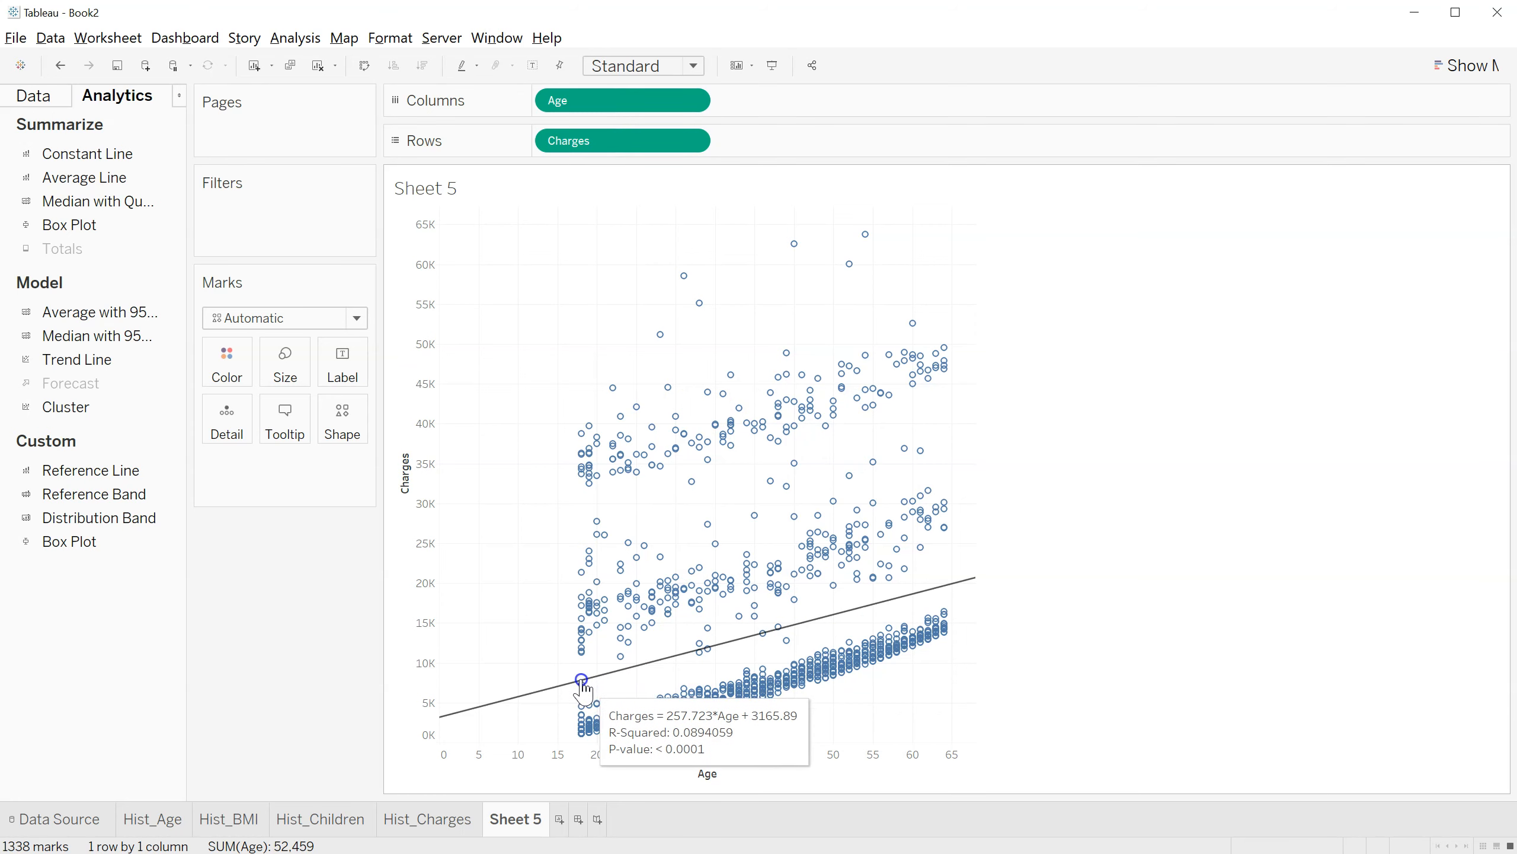
pyautogui.click(668, 682)
pyautogui.click(740, 675)
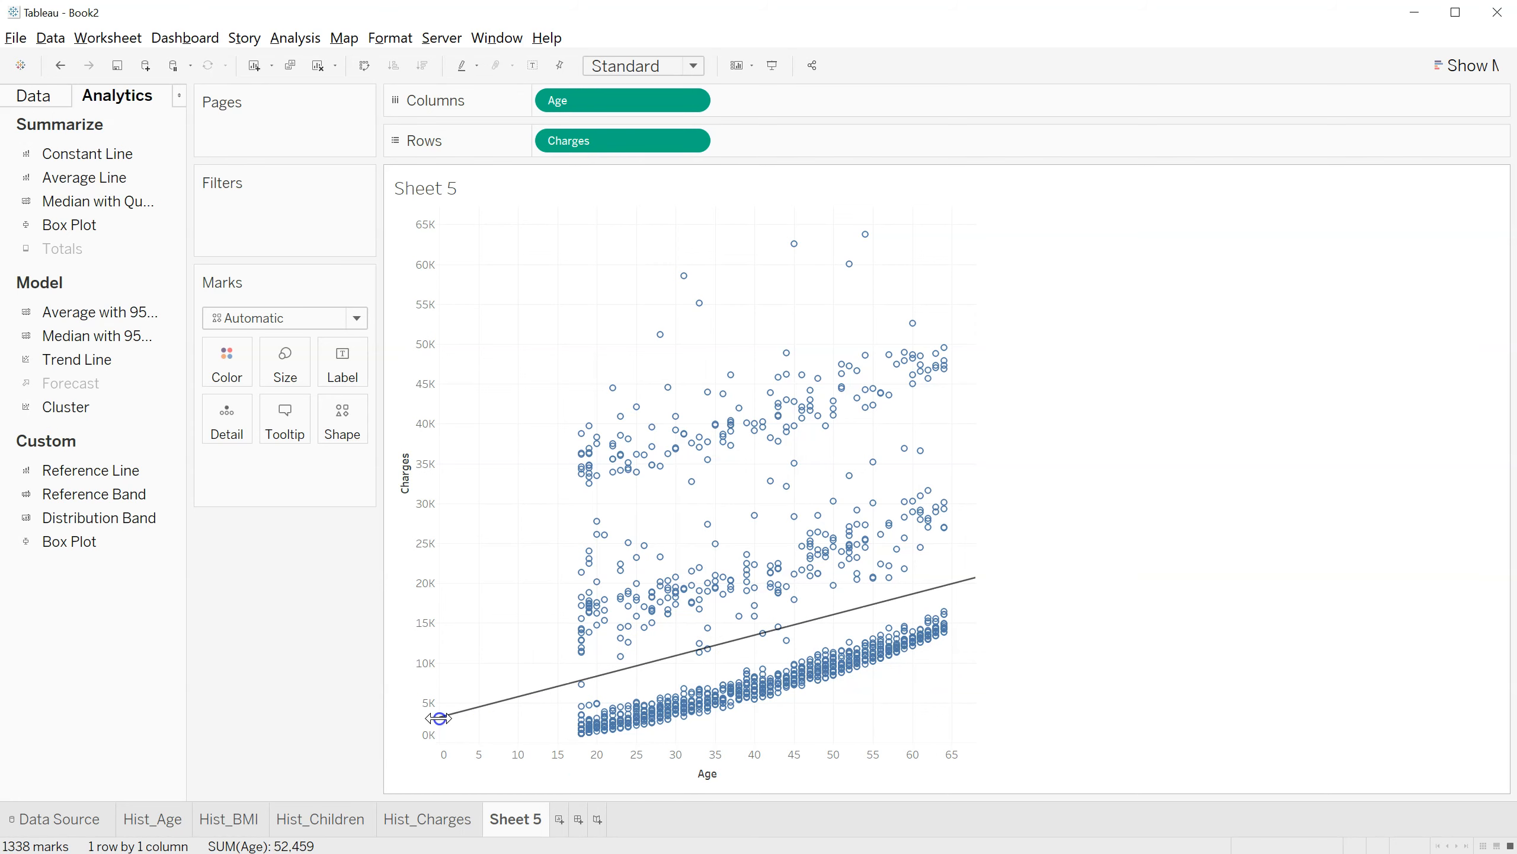
pyautogui.click(736, 660)
pyautogui.moveTo(531, 695)
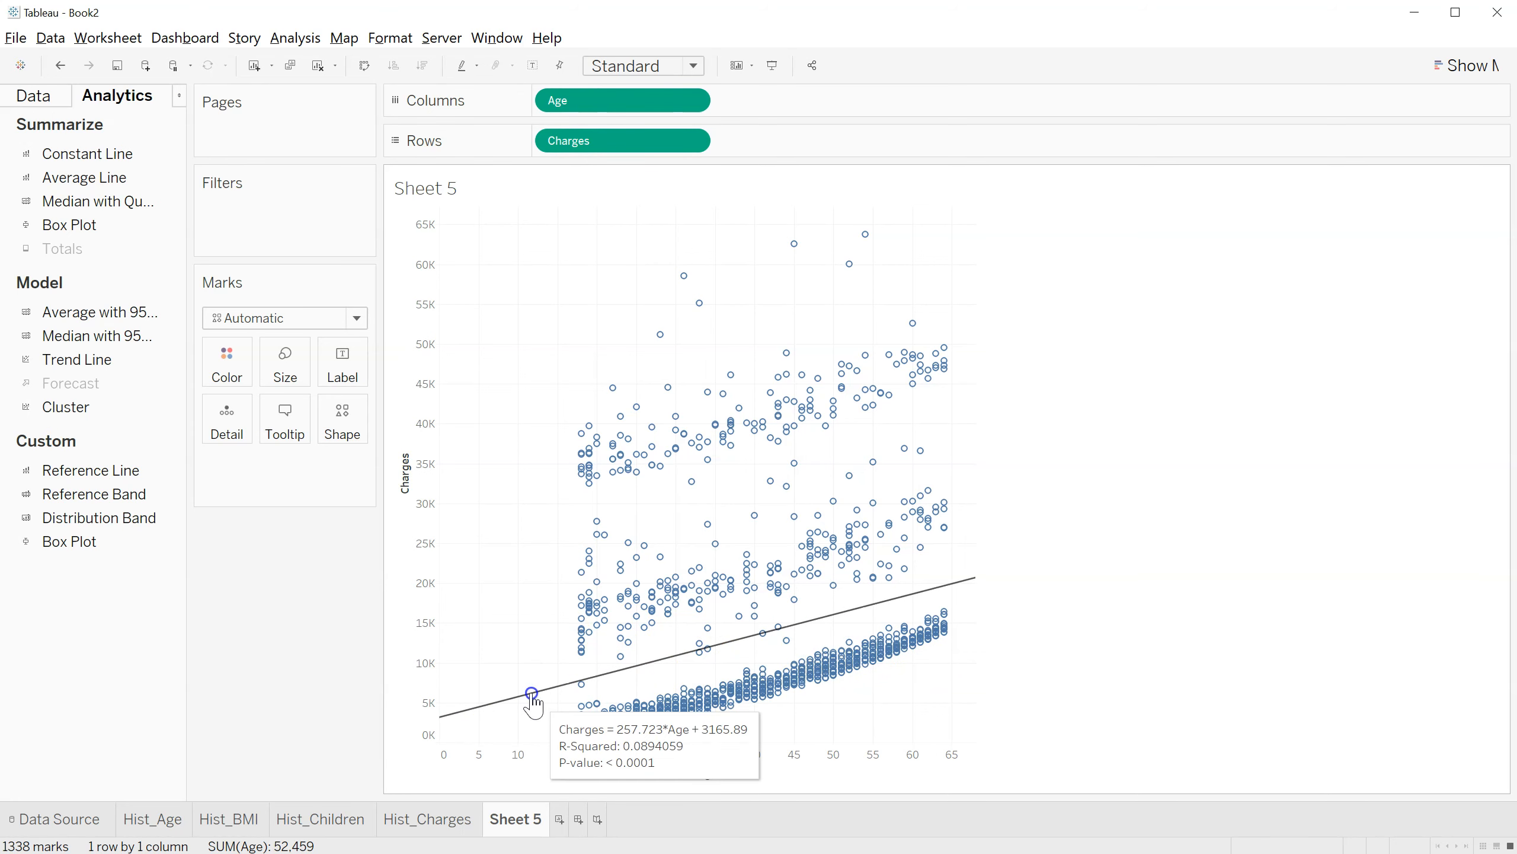
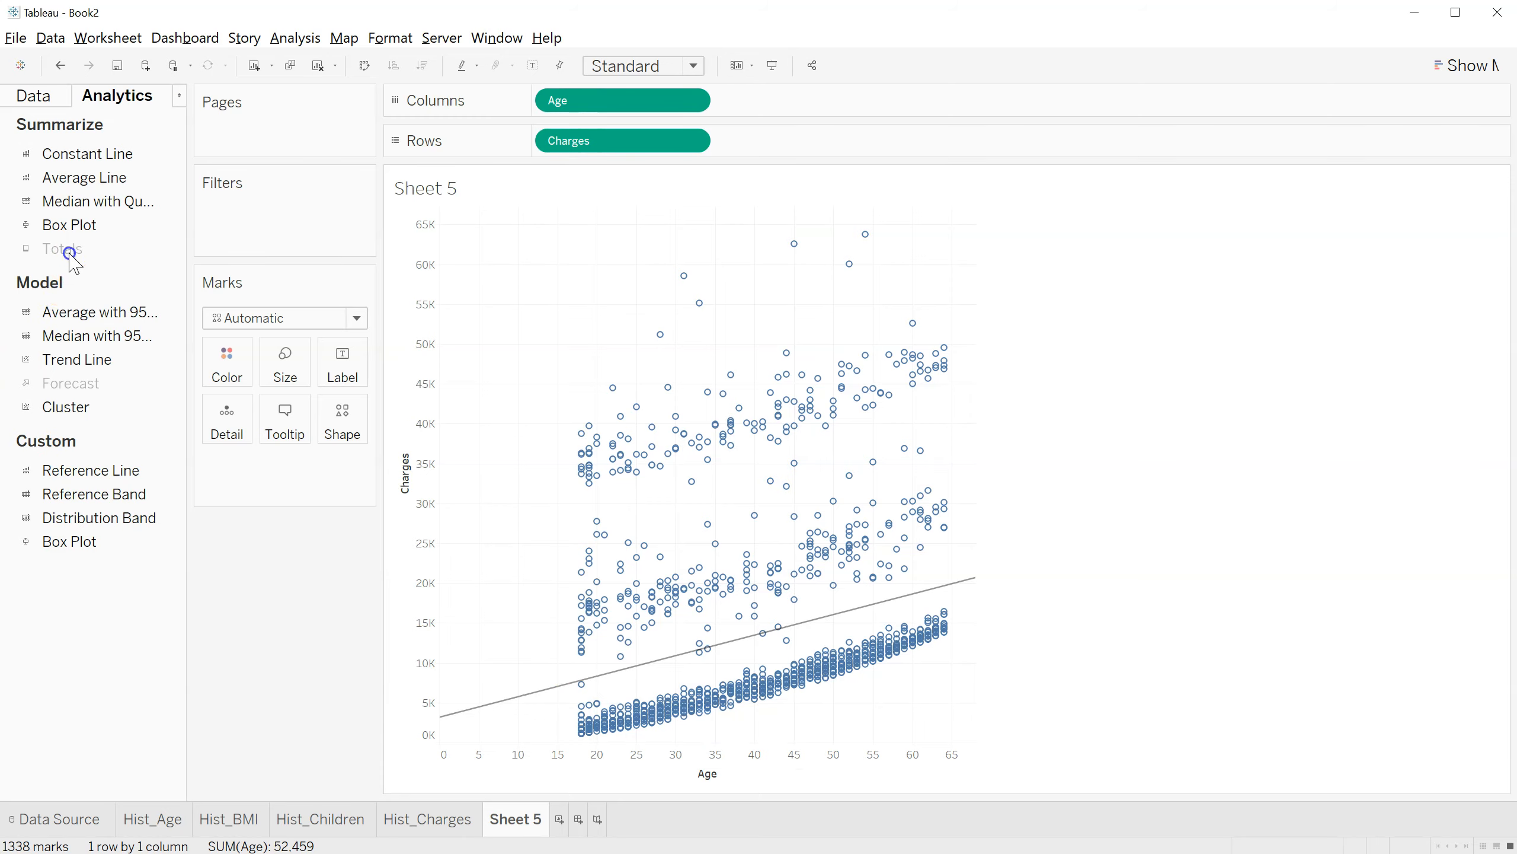
# - Replace the linear trend line on the Age versus Charges scatterplot with a logarithmic one
pyautogui.moveTo(62, 353); pyautogui.dragTo(663, 250)
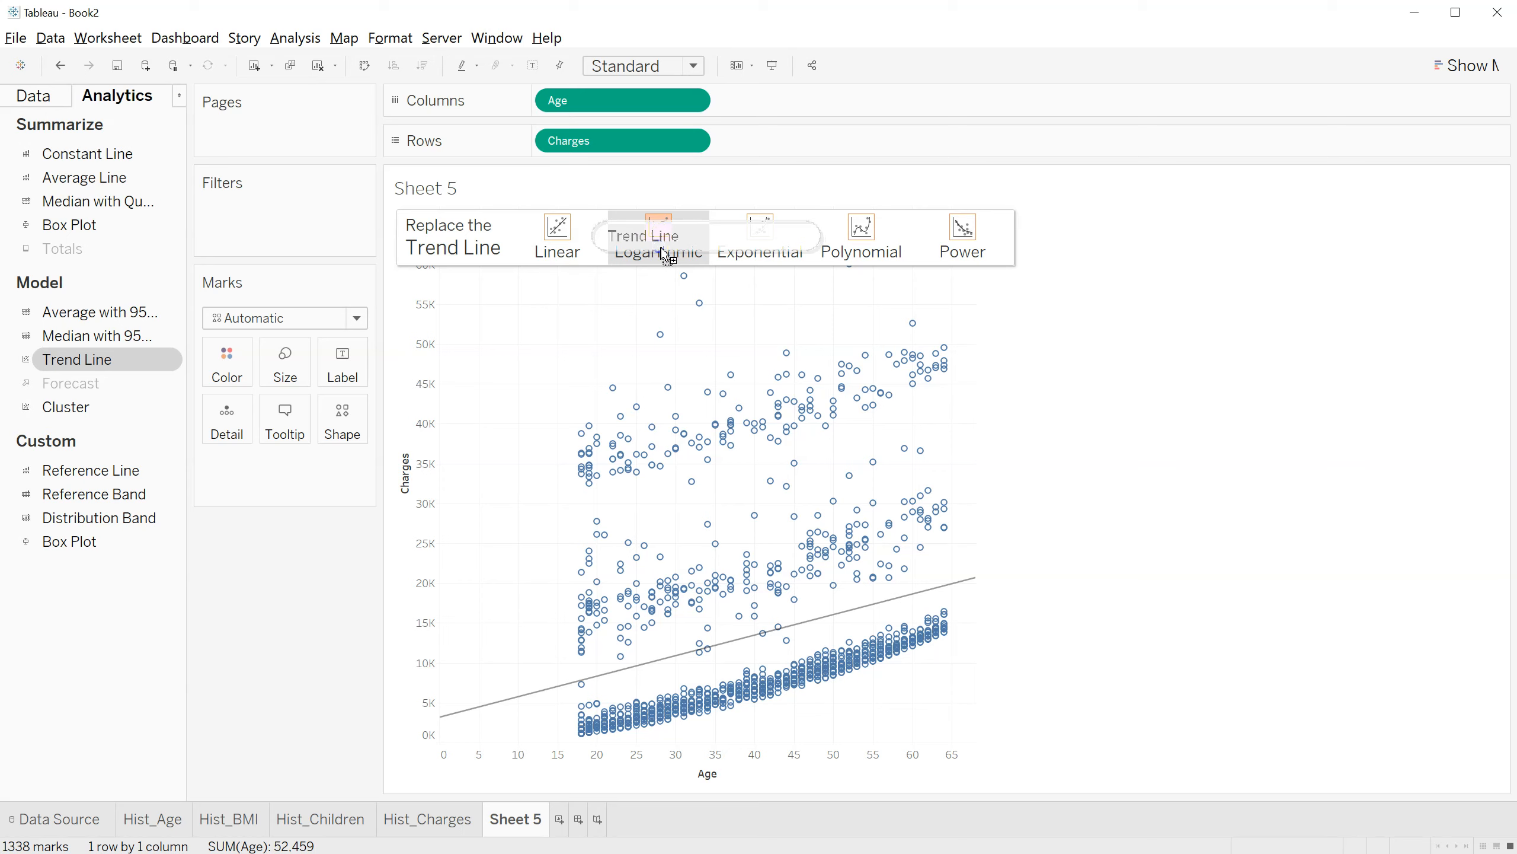
pyautogui.moveTo(664, 254); pyautogui.dragTo(663, 255)
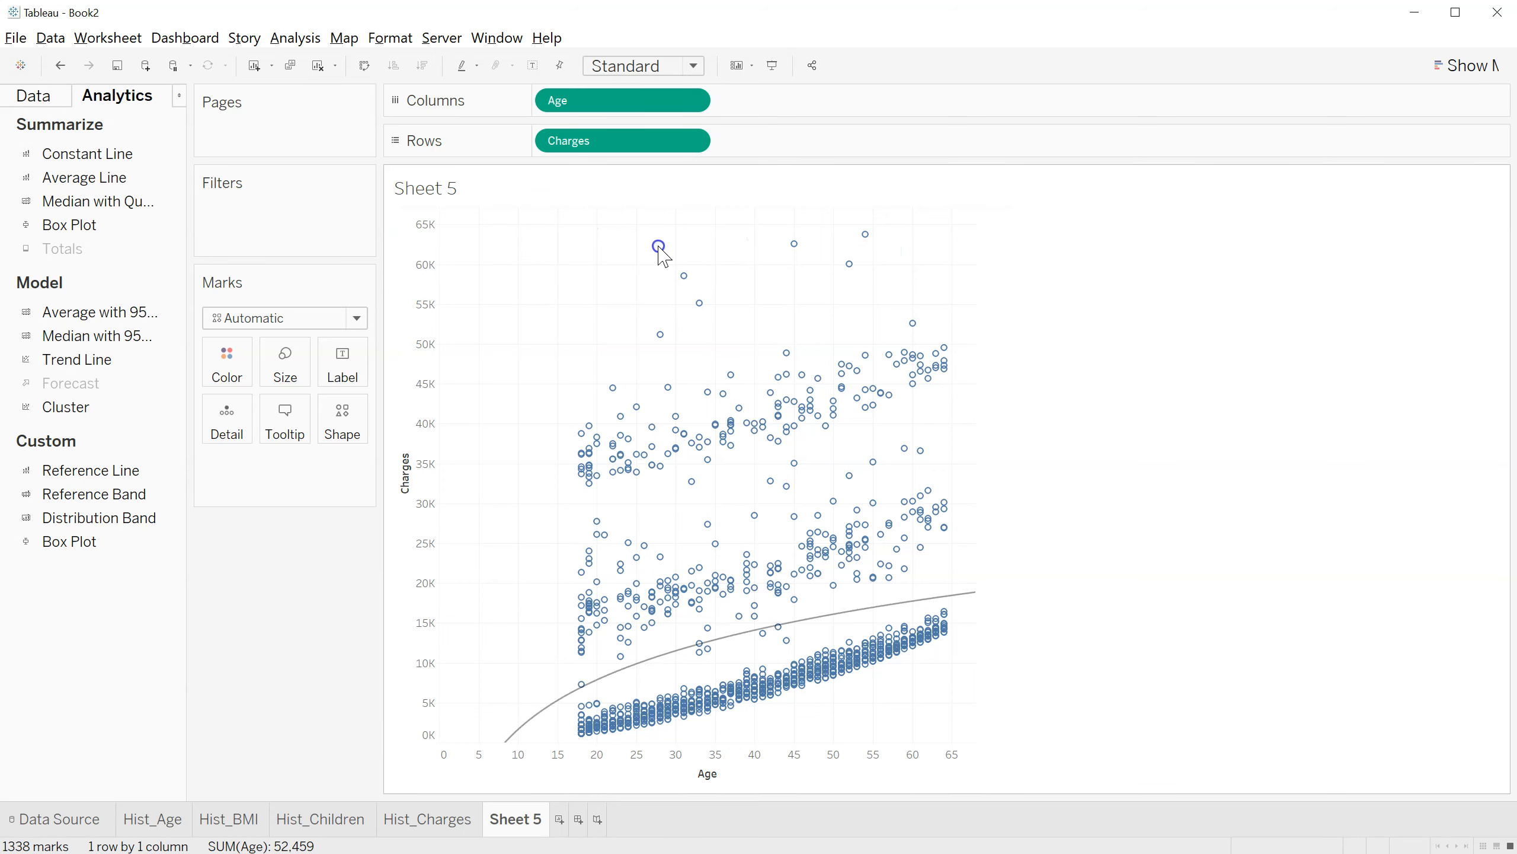
pyautogui.moveTo(518, 741)
# - Open the insurance data source and widen its Charges (bin) and Children (bin) columns to show their full headings
pyautogui.click(59, 819)
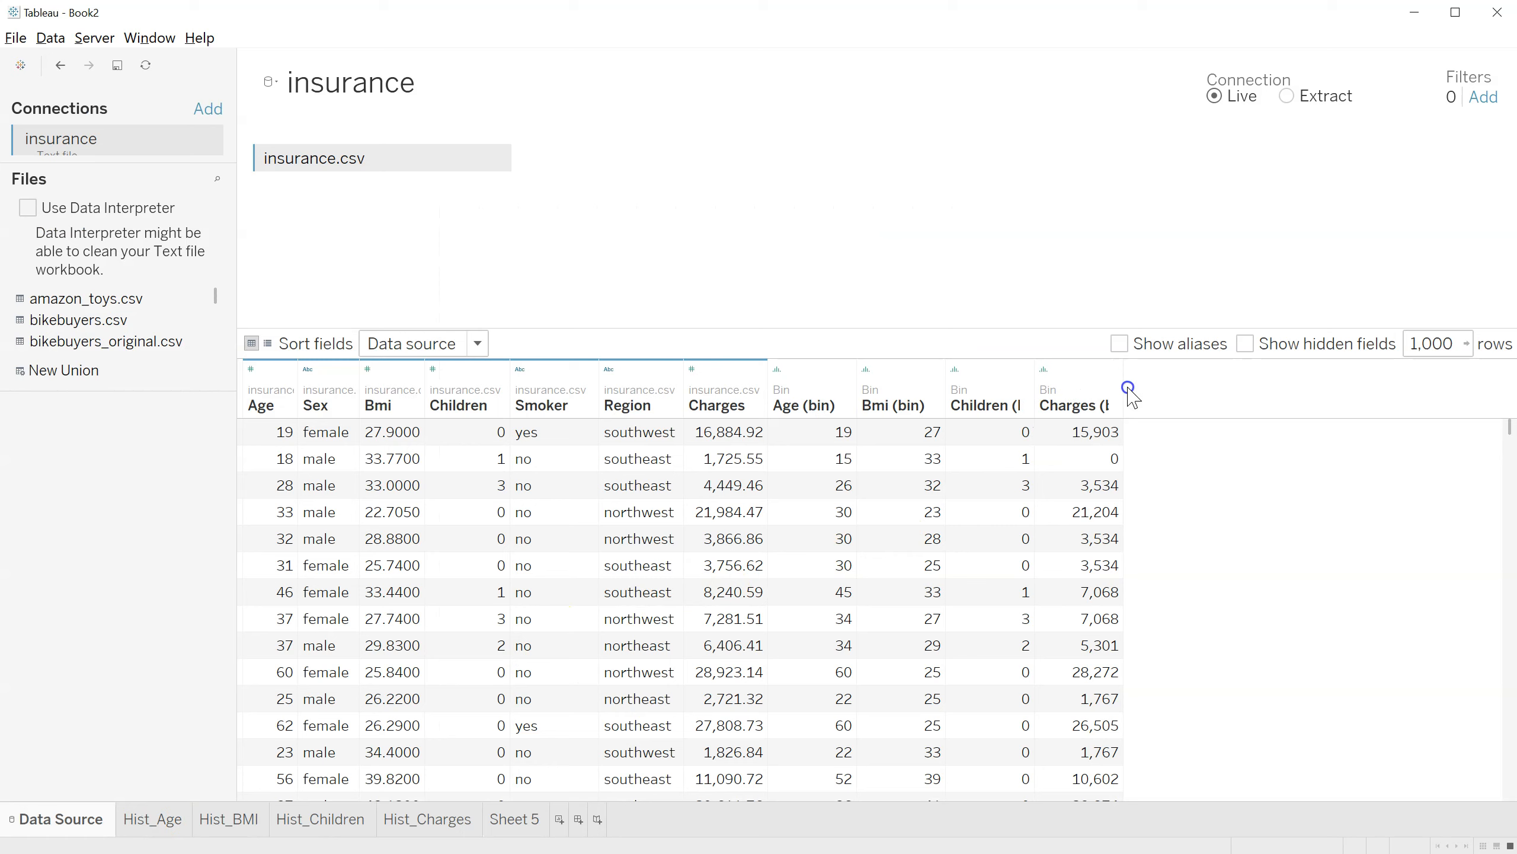
pyautogui.moveTo(1124, 397); pyautogui.dragTo(1164, 396)
pyautogui.moveTo(1035, 394); pyautogui.dragTo(1073, 391)
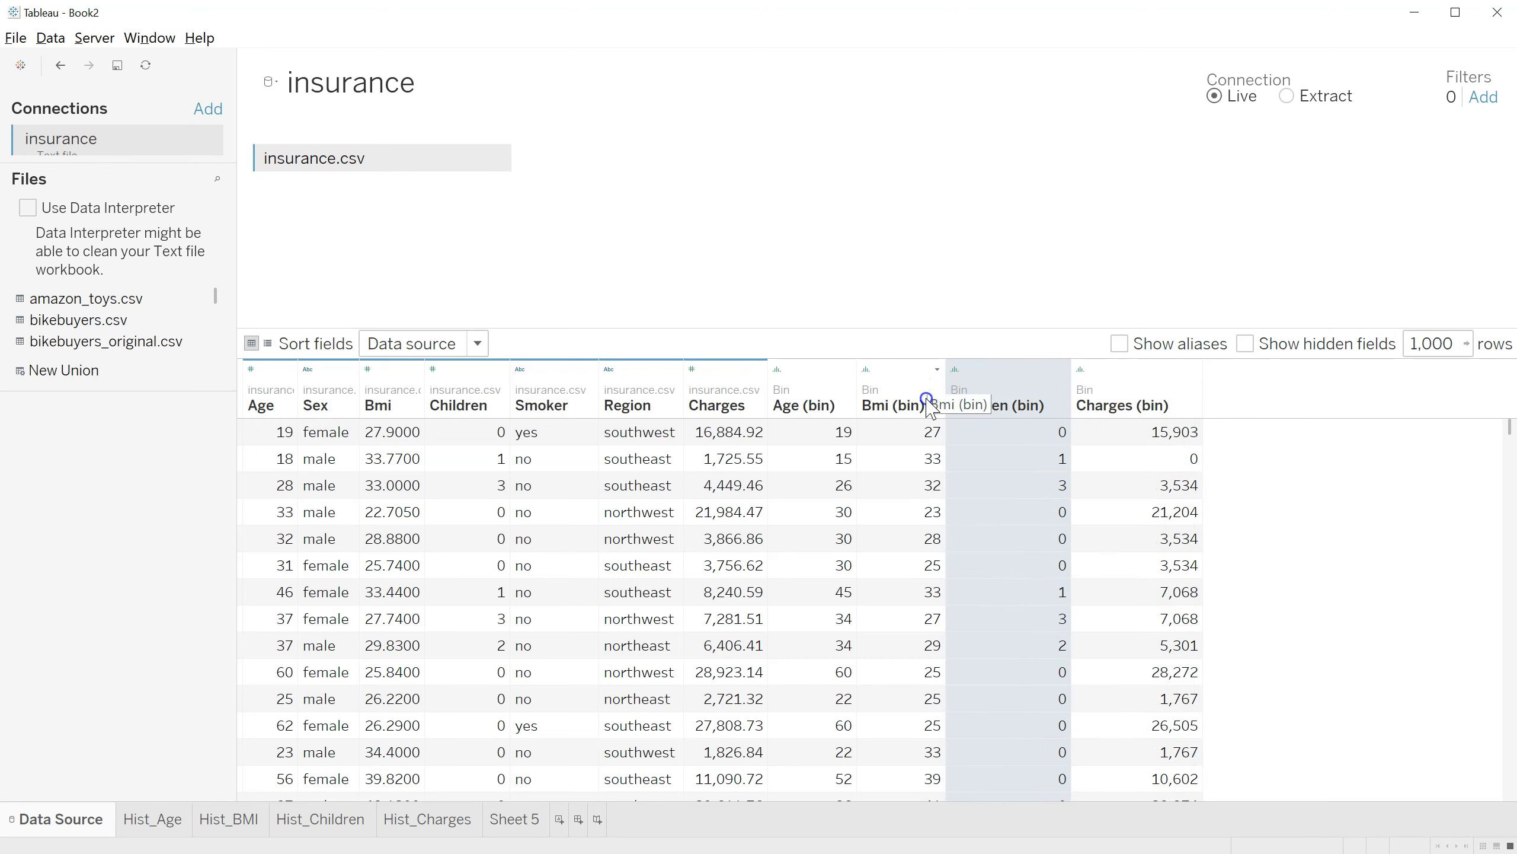
pyautogui.click(1232, 394)
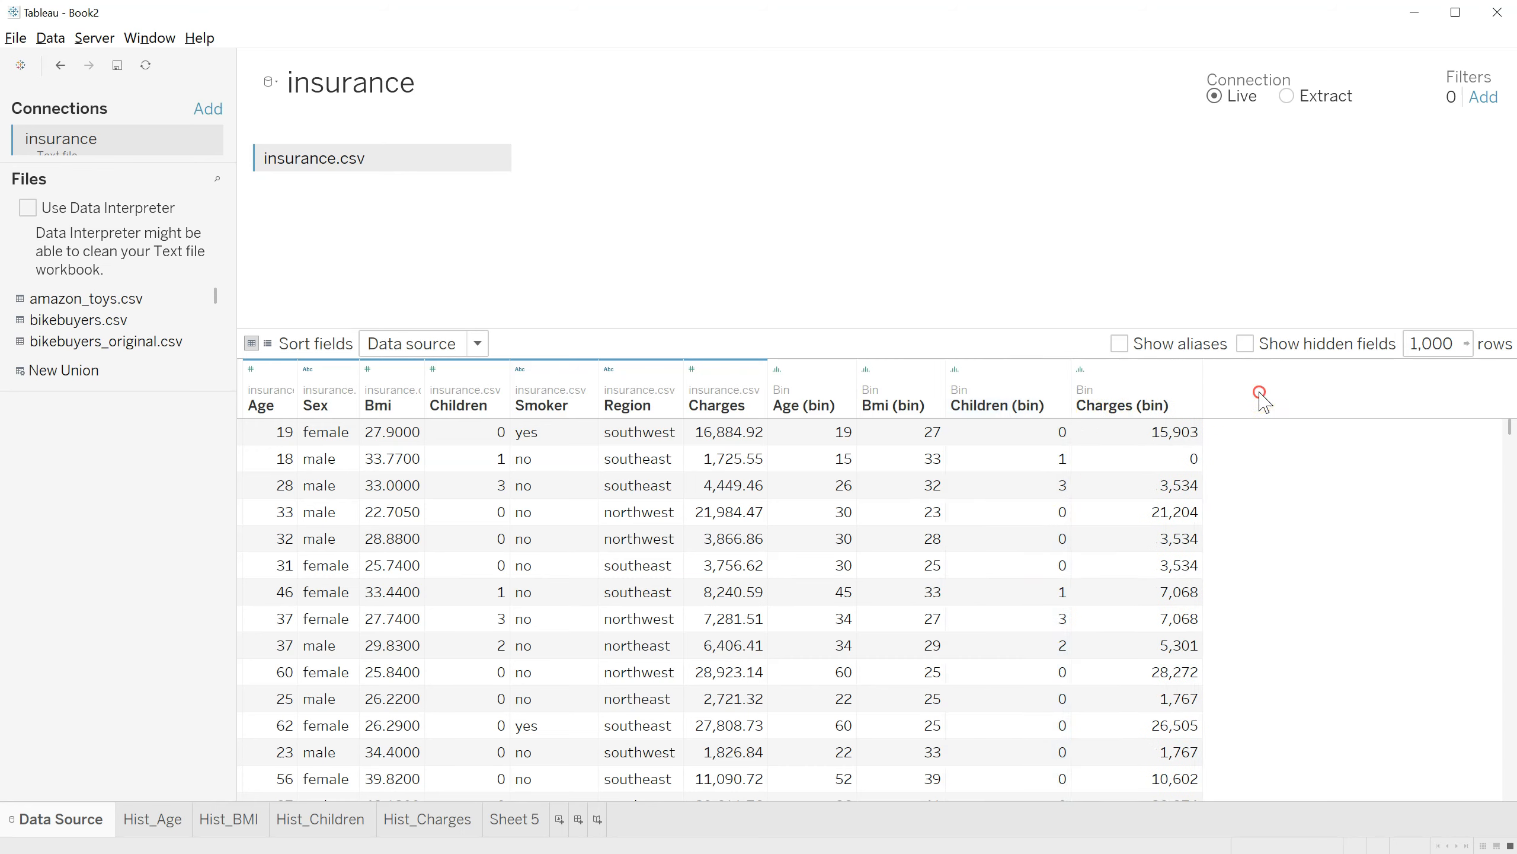
pyautogui.rightClick(1216, 513)
pyautogui.rightClick(382, 157)
pyautogui.click(340, 219)
# - Return to the scatterplot worksheet, Sheet 5, and rename it Age_Scatter
pyautogui.click(514, 821)
pyautogui.doubleClick(514, 820)
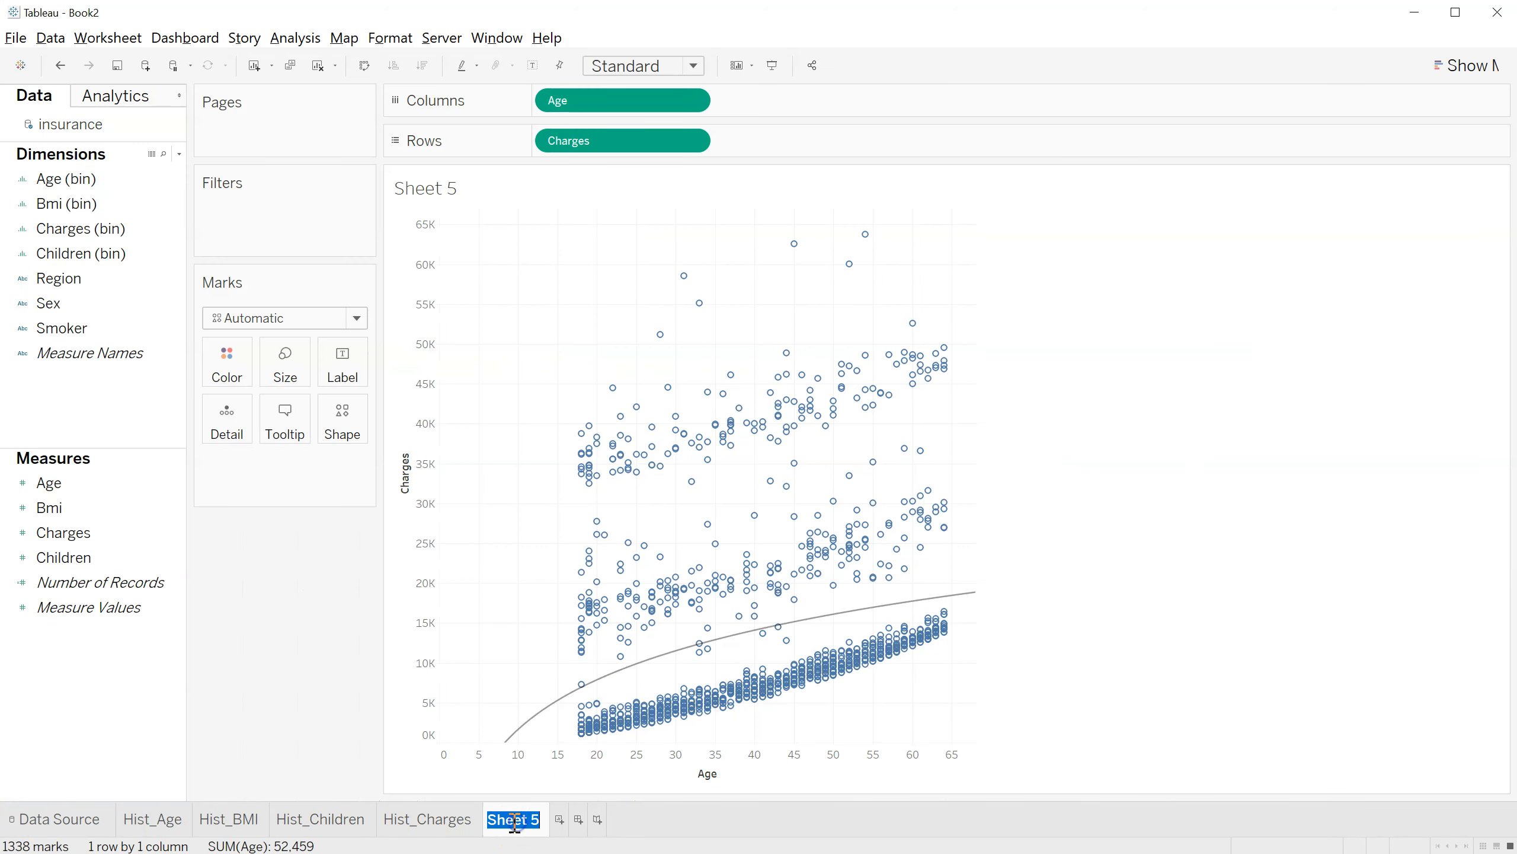
pyautogui.write('Age_Scatter')
pyautogui.press('Return')
# - Create a calculated field named Age_LN with the formula LN([Age])
pyautogui.rightClick(89, 675)
pyautogui.click(155, 689)
pyautogui.moveTo(459, 305); pyautogui.dragTo(607, 306)
pyautogui.write('Age_LN')
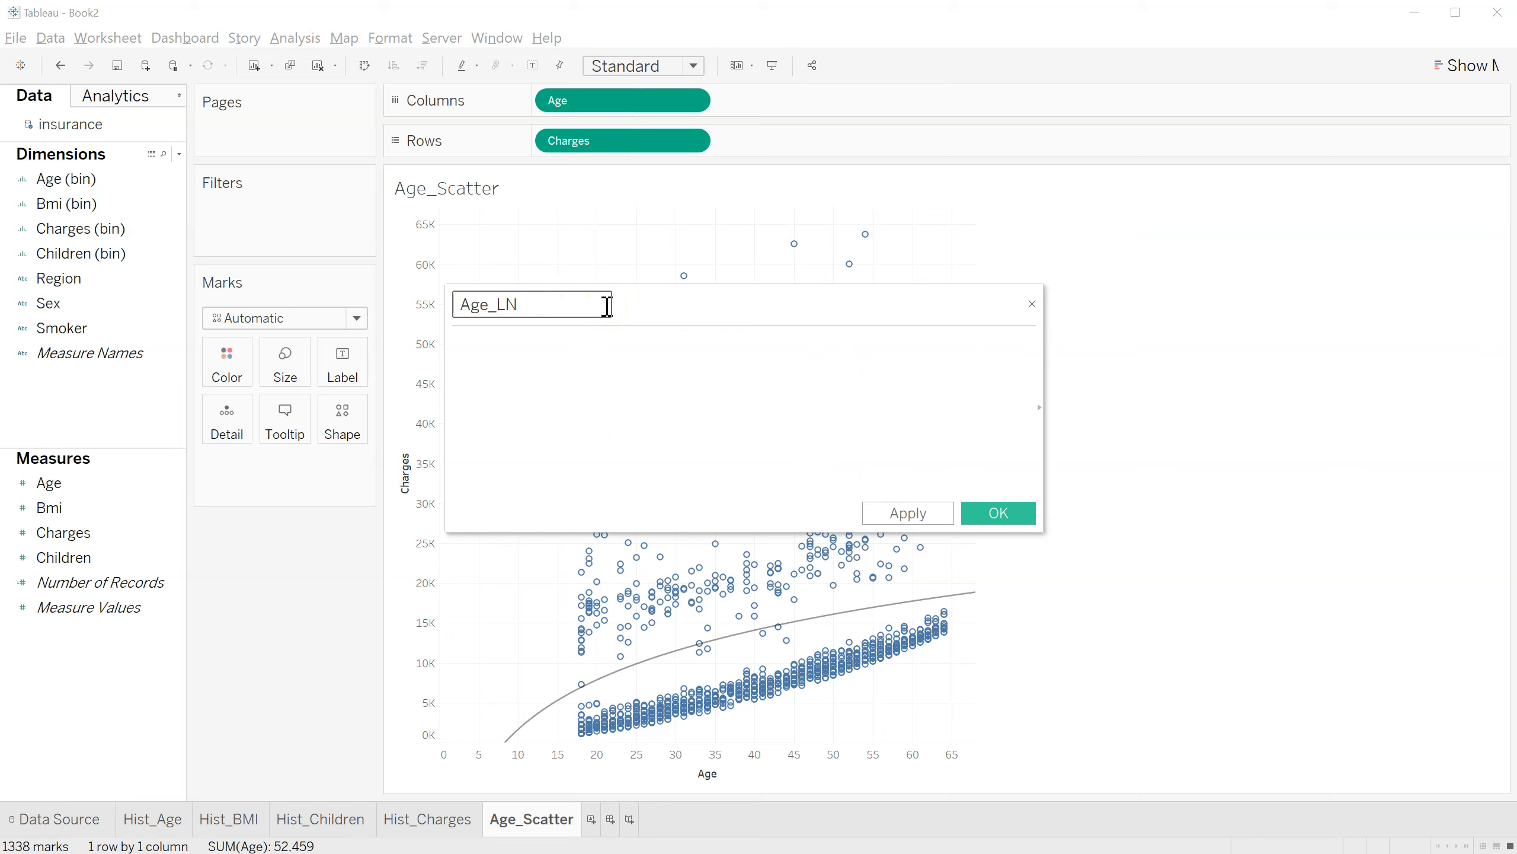
pyautogui.moveTo(609, 681)
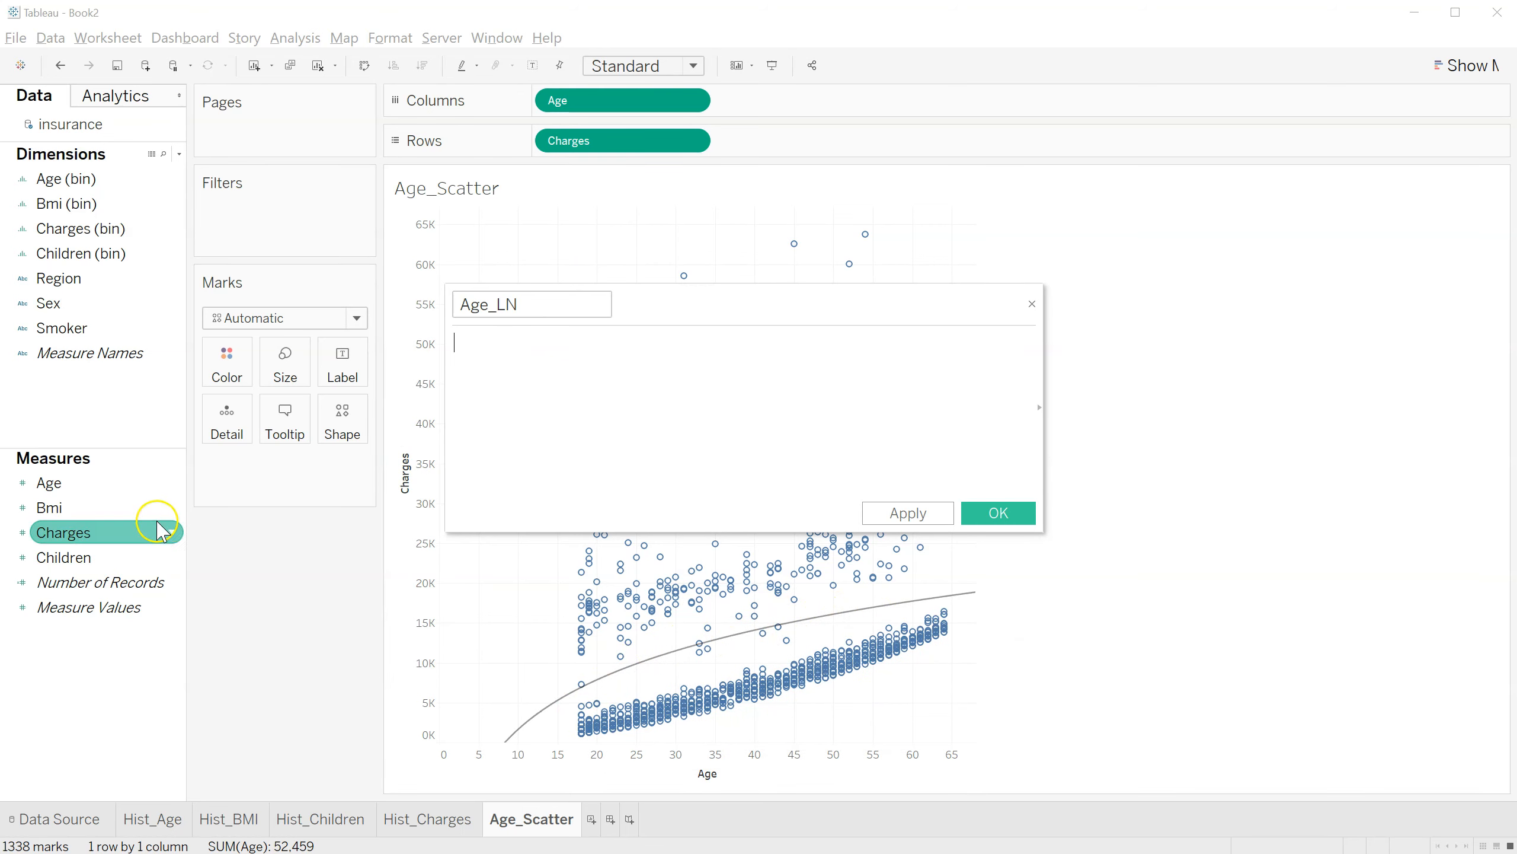
pyautogui.click(531, 361)
pyautogui.write('LN')
pyautogui.press('Return')
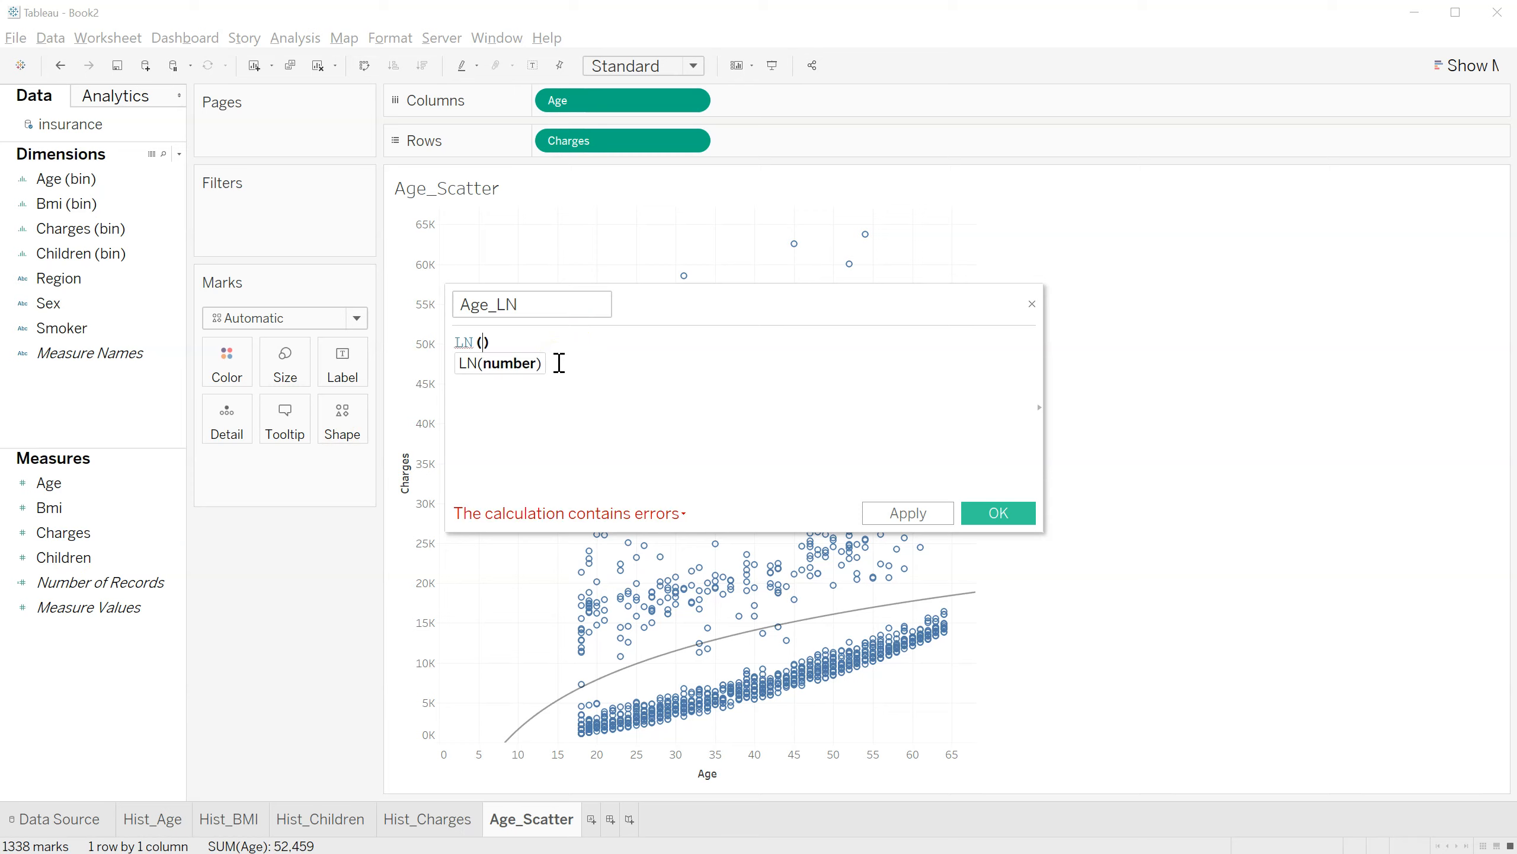
pyautogui.write('[Age')
pyautogui.press('Return')
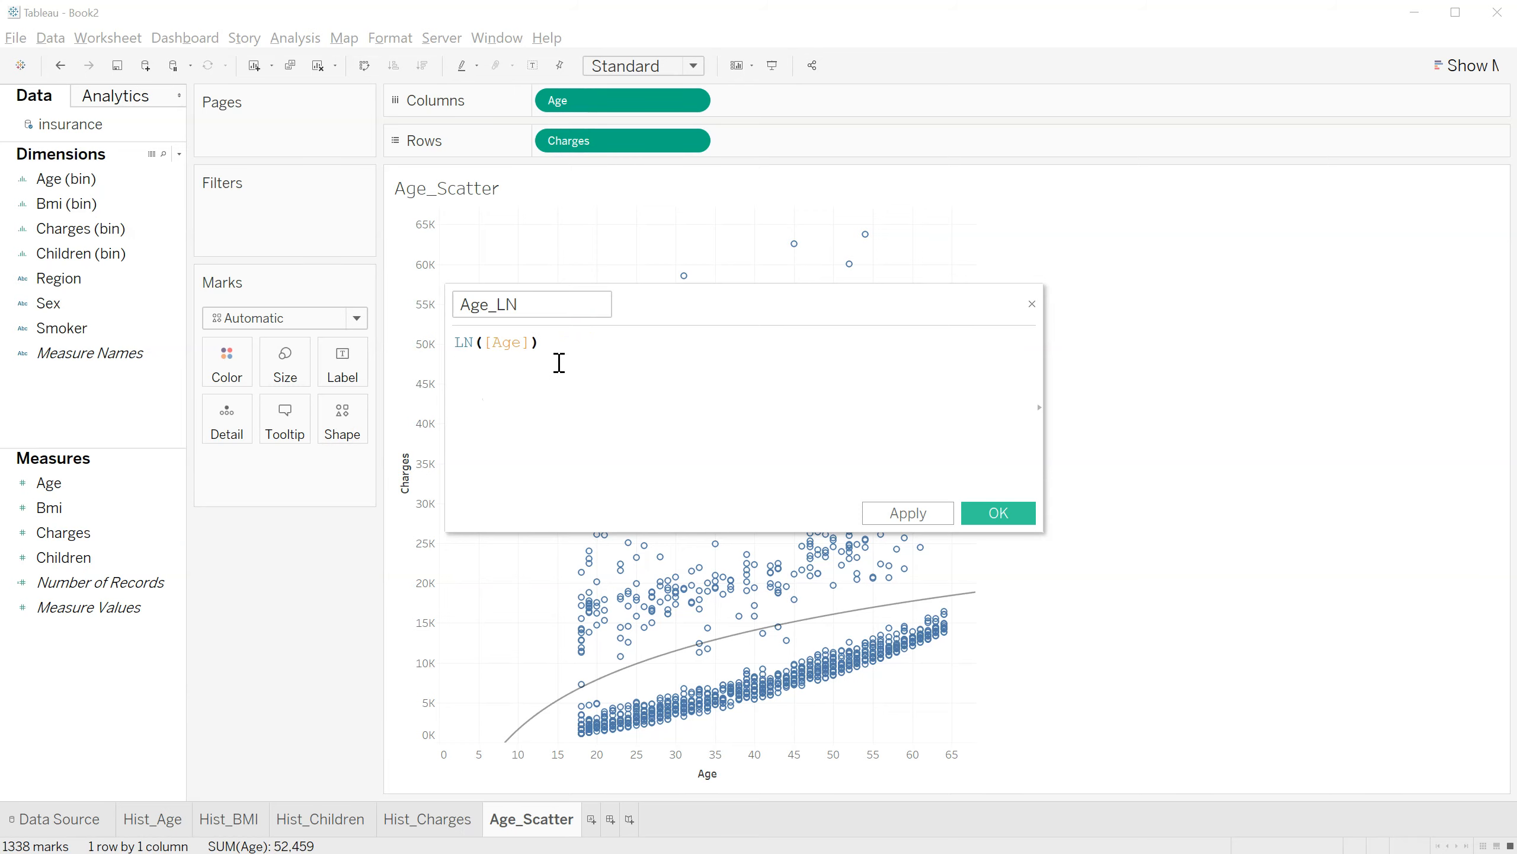
pyautogui.click(928, 516)
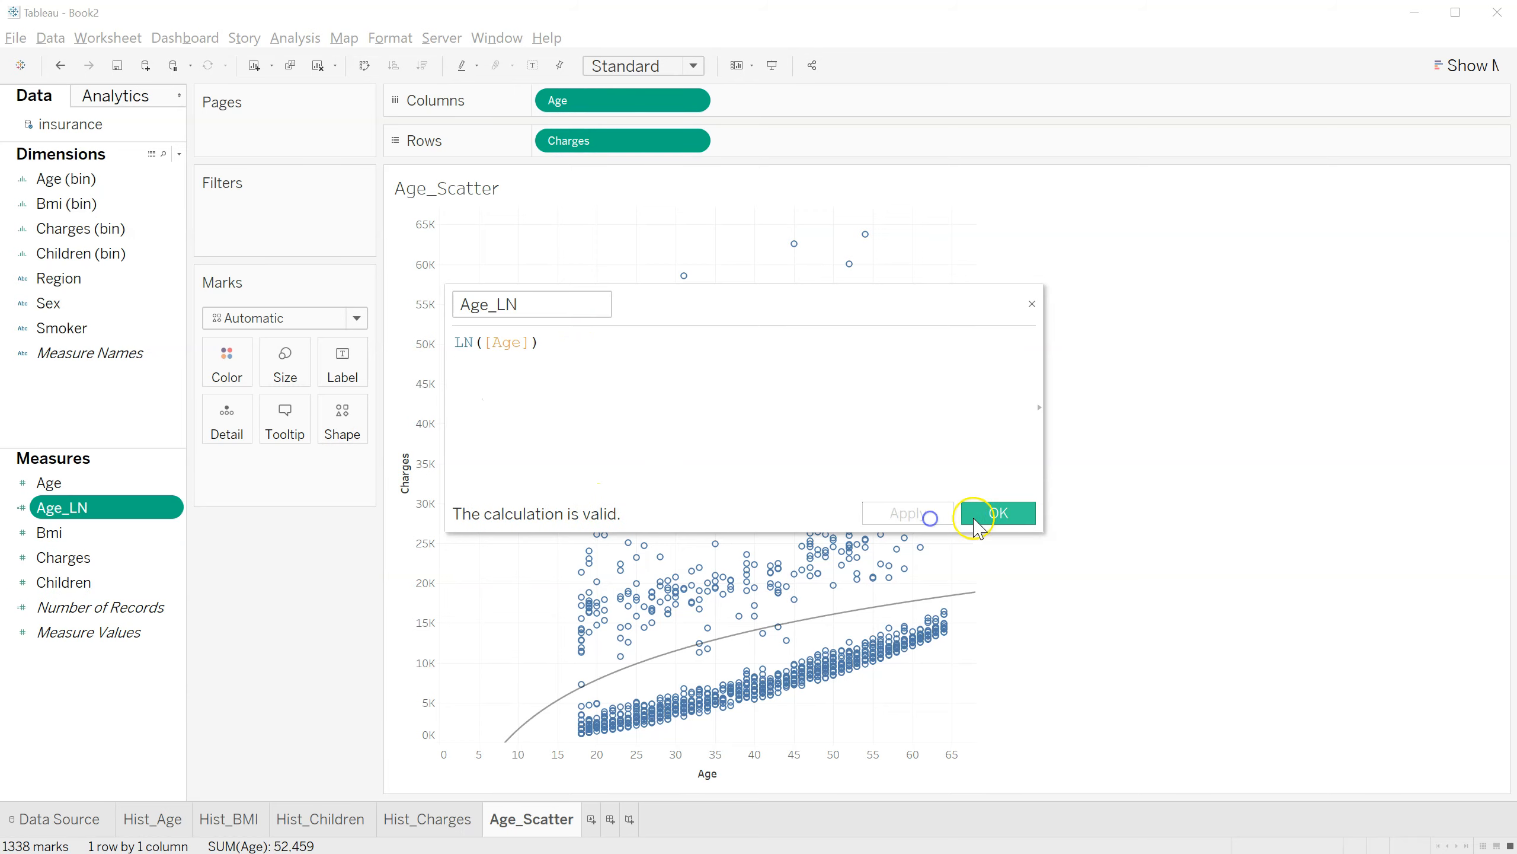
pyautogui.click(996, 512)
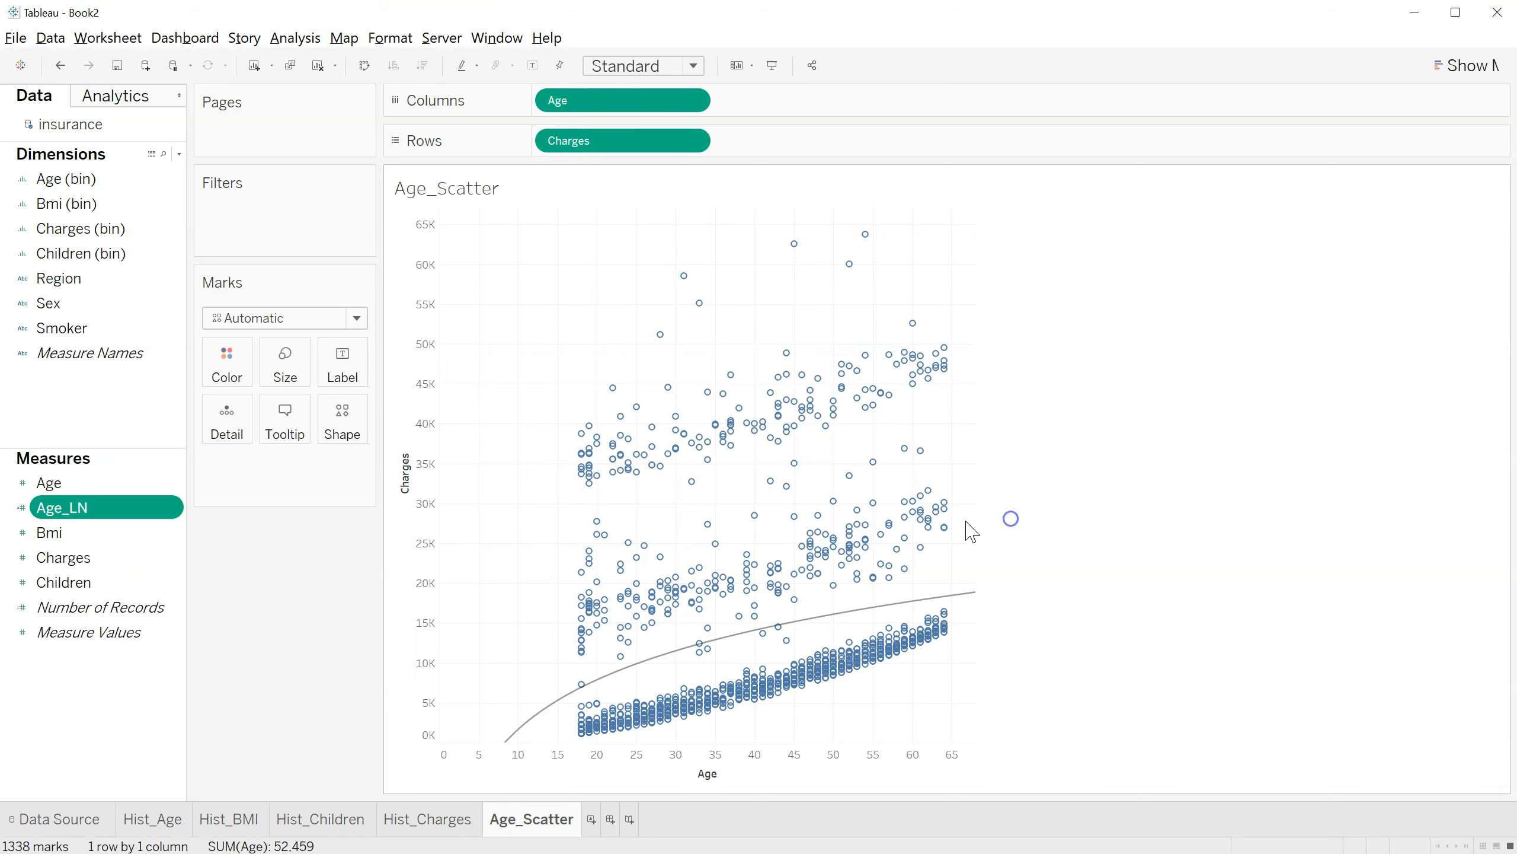
# - Review the Age_LN column in the data source and inspect the logarithmic trend line's equation on Age_Scatter
pyautogui.click(72, 835)
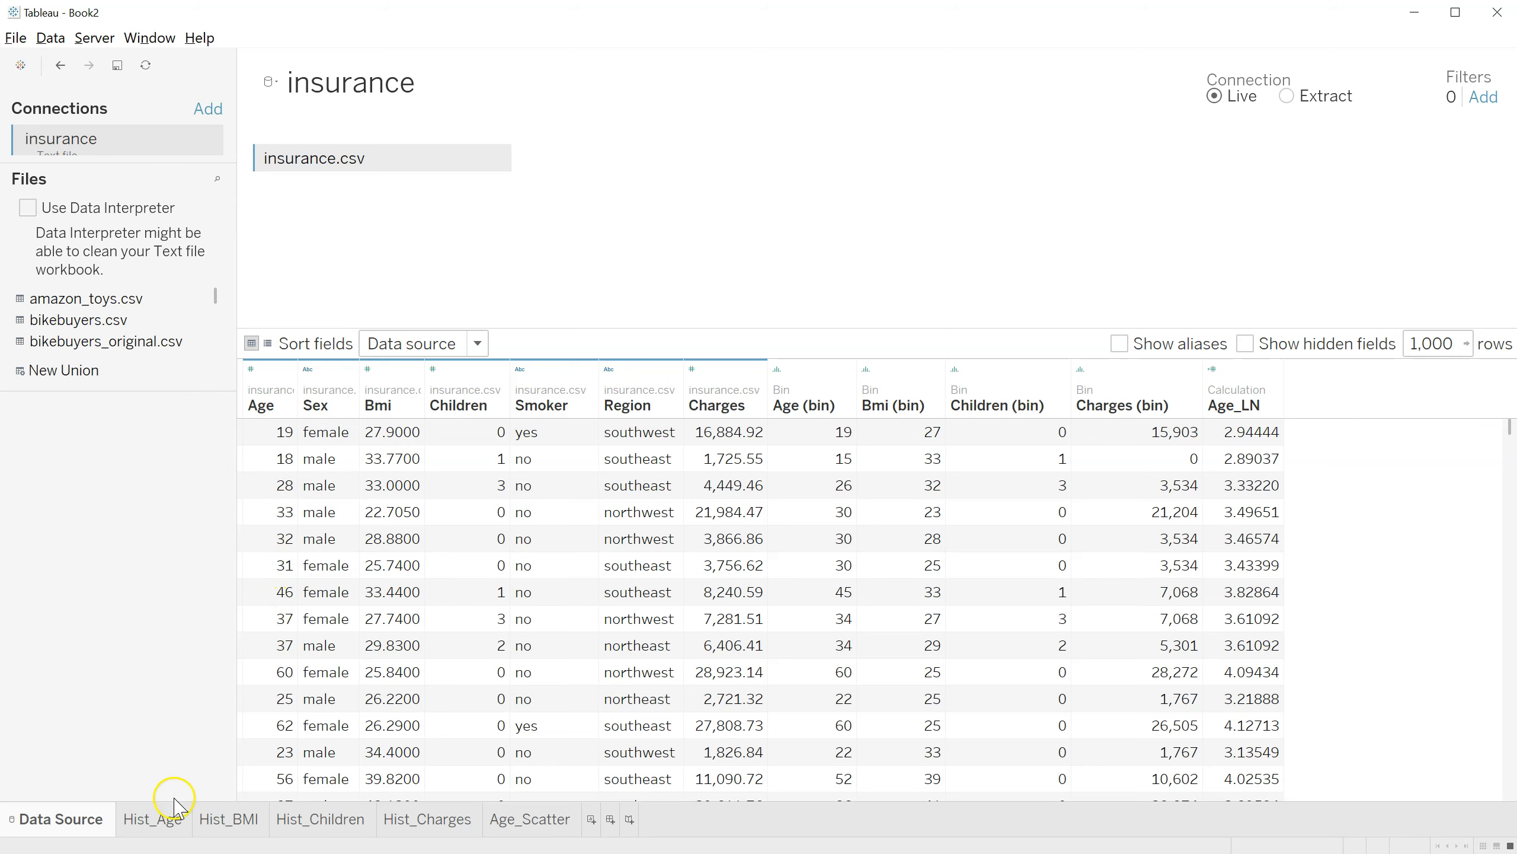
pyautogui.moveTo(172, 830)
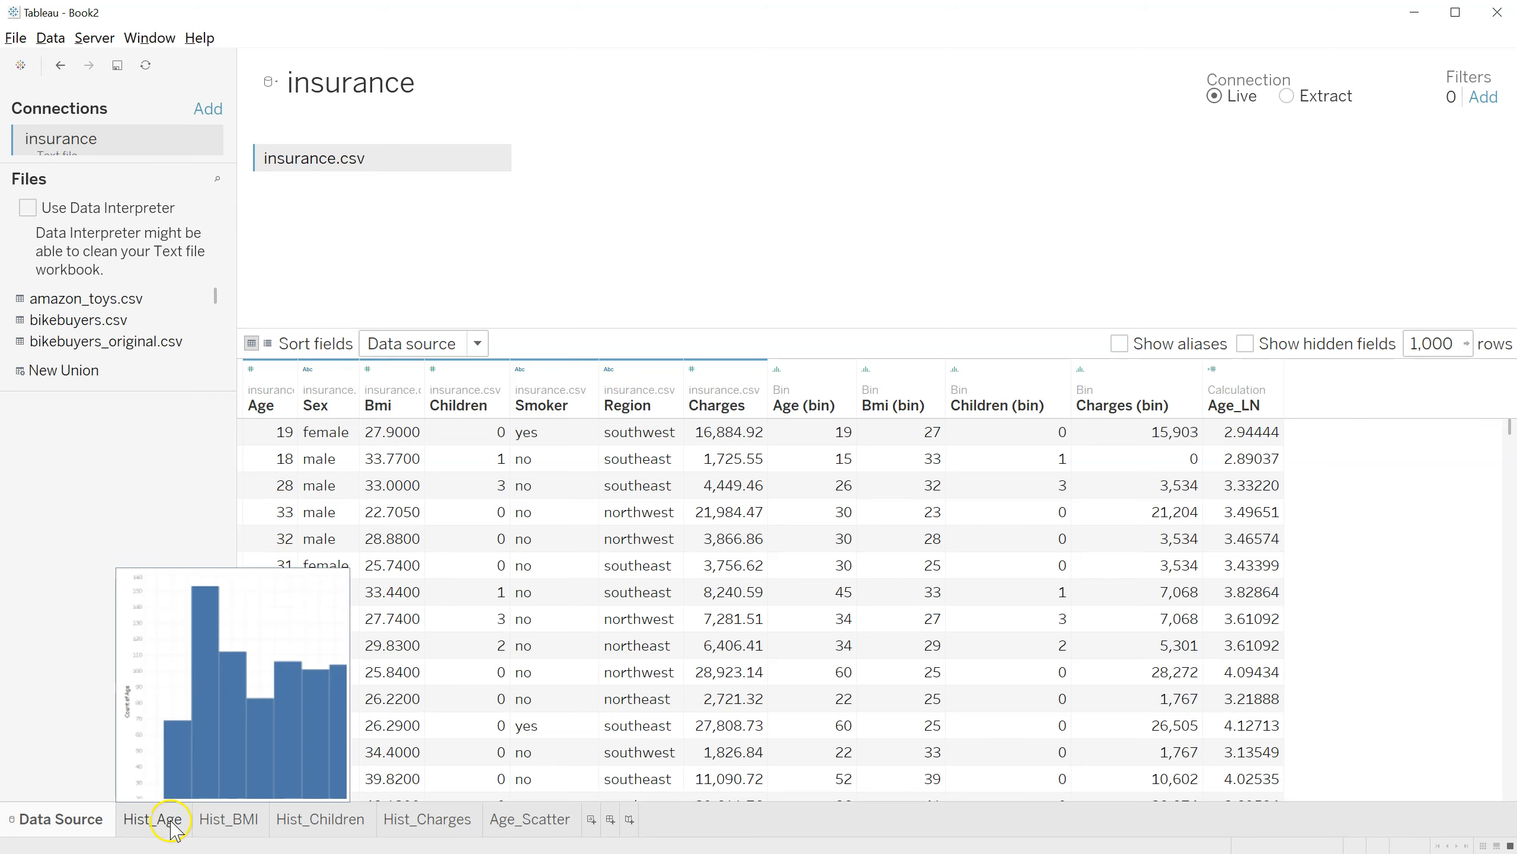
pyautogui.click(518, 822)
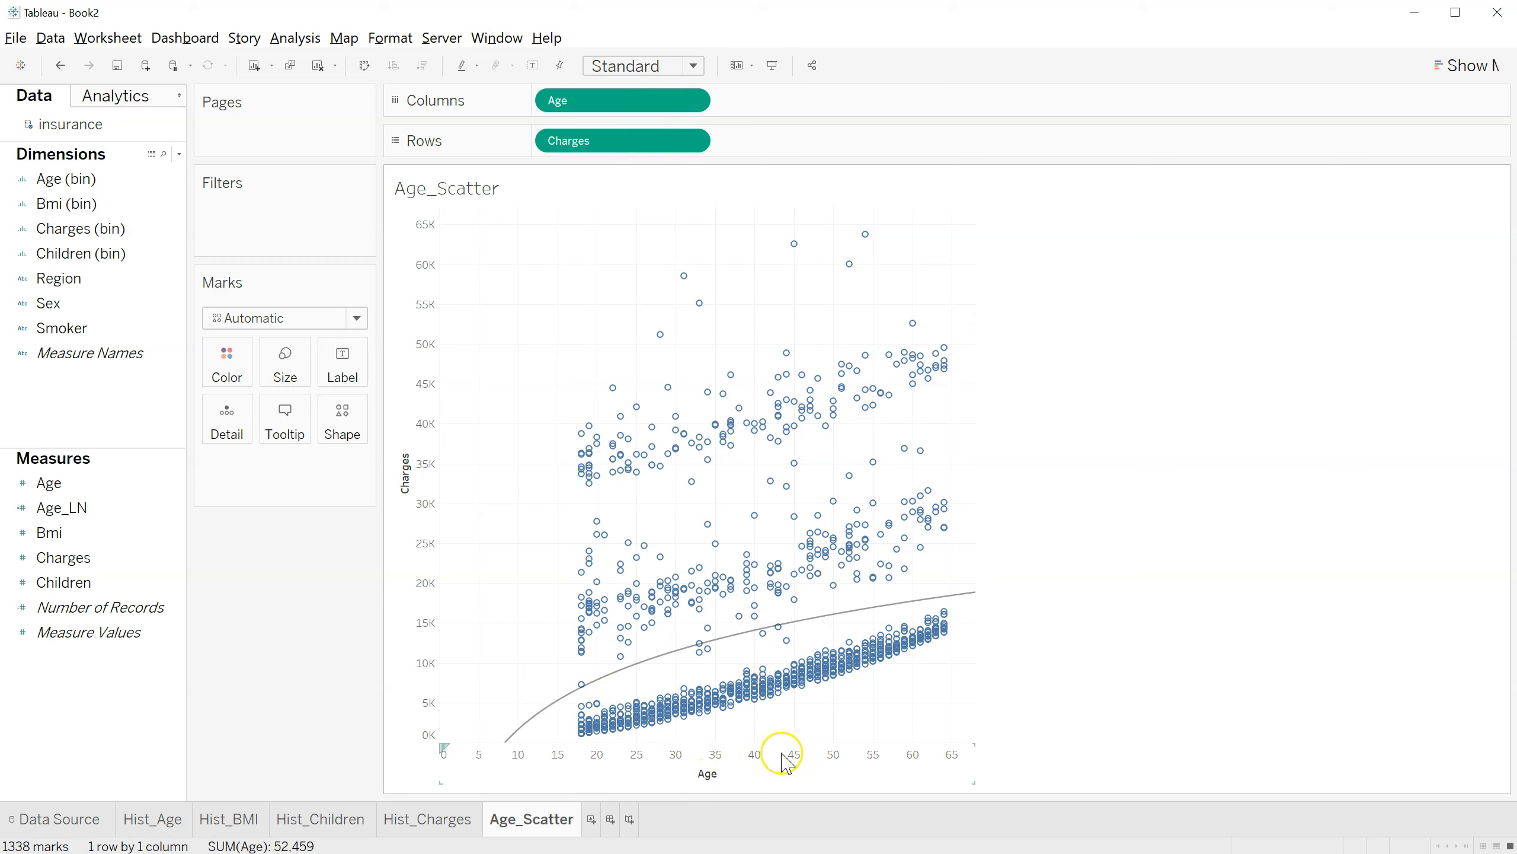
pyautogui.moveTo(683, 654)
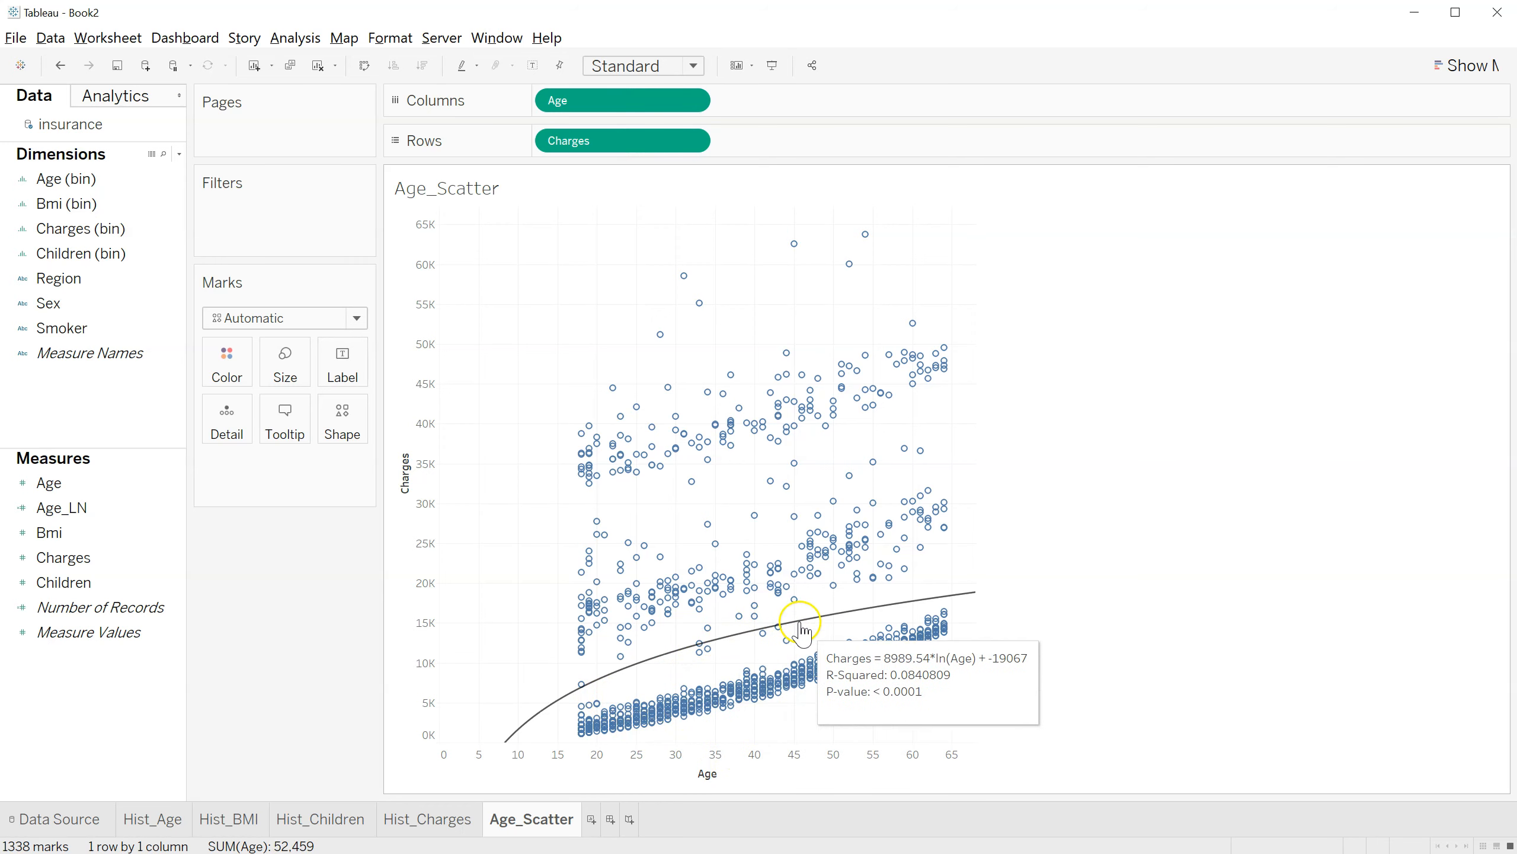
pyautogui.moveTo(954, 613)
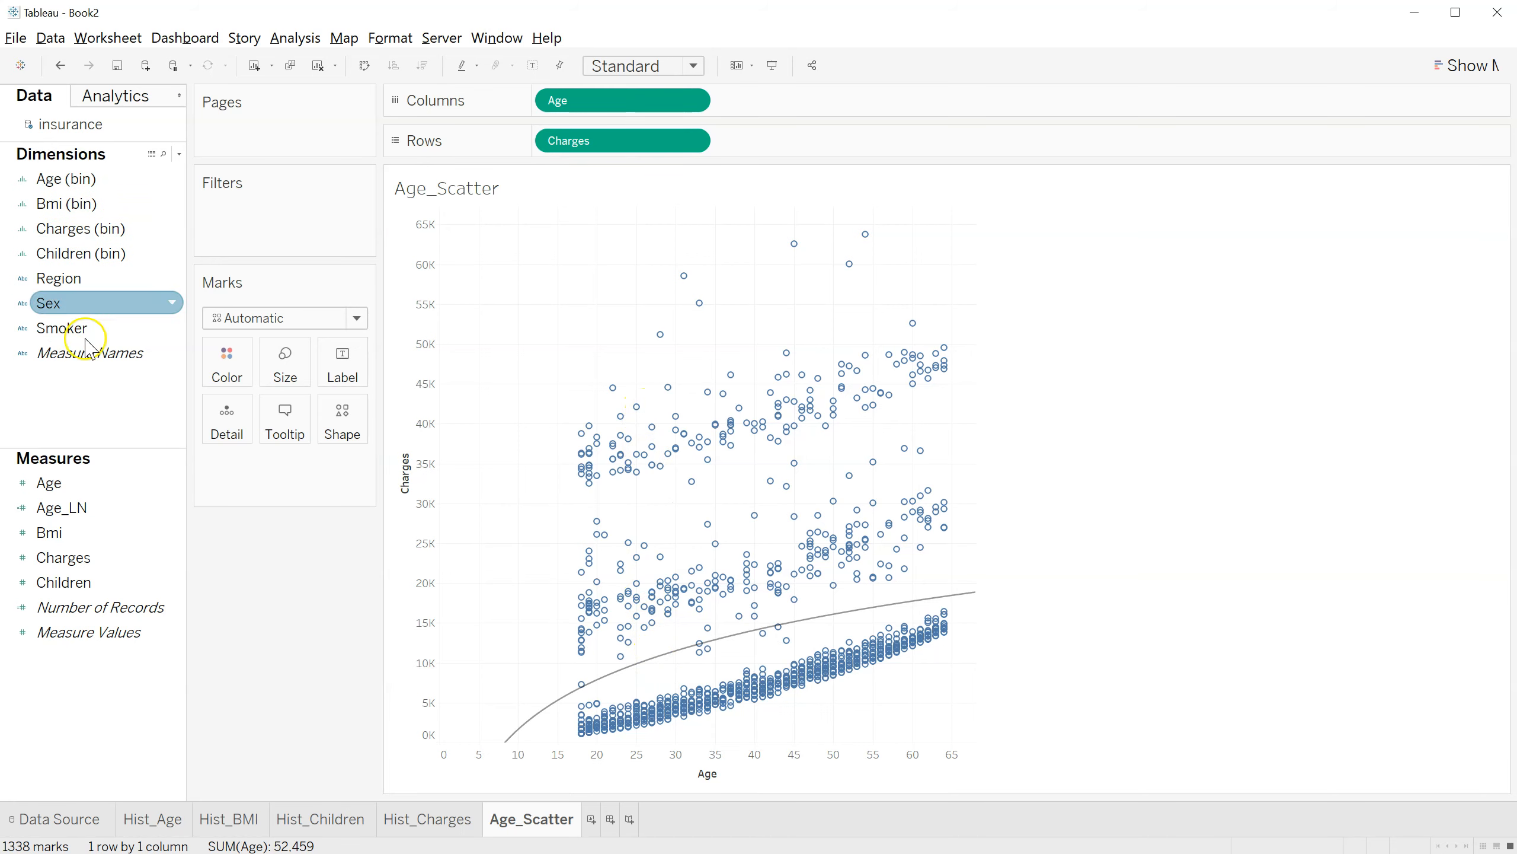
# - Replace the trend line on Age_Scatter with an exponential one and inspect its equation and fit statistics
pyautogui.click(120, 97)
pyautogui.moveTo(77, 359); pyautogui.dragTo(760, 239)
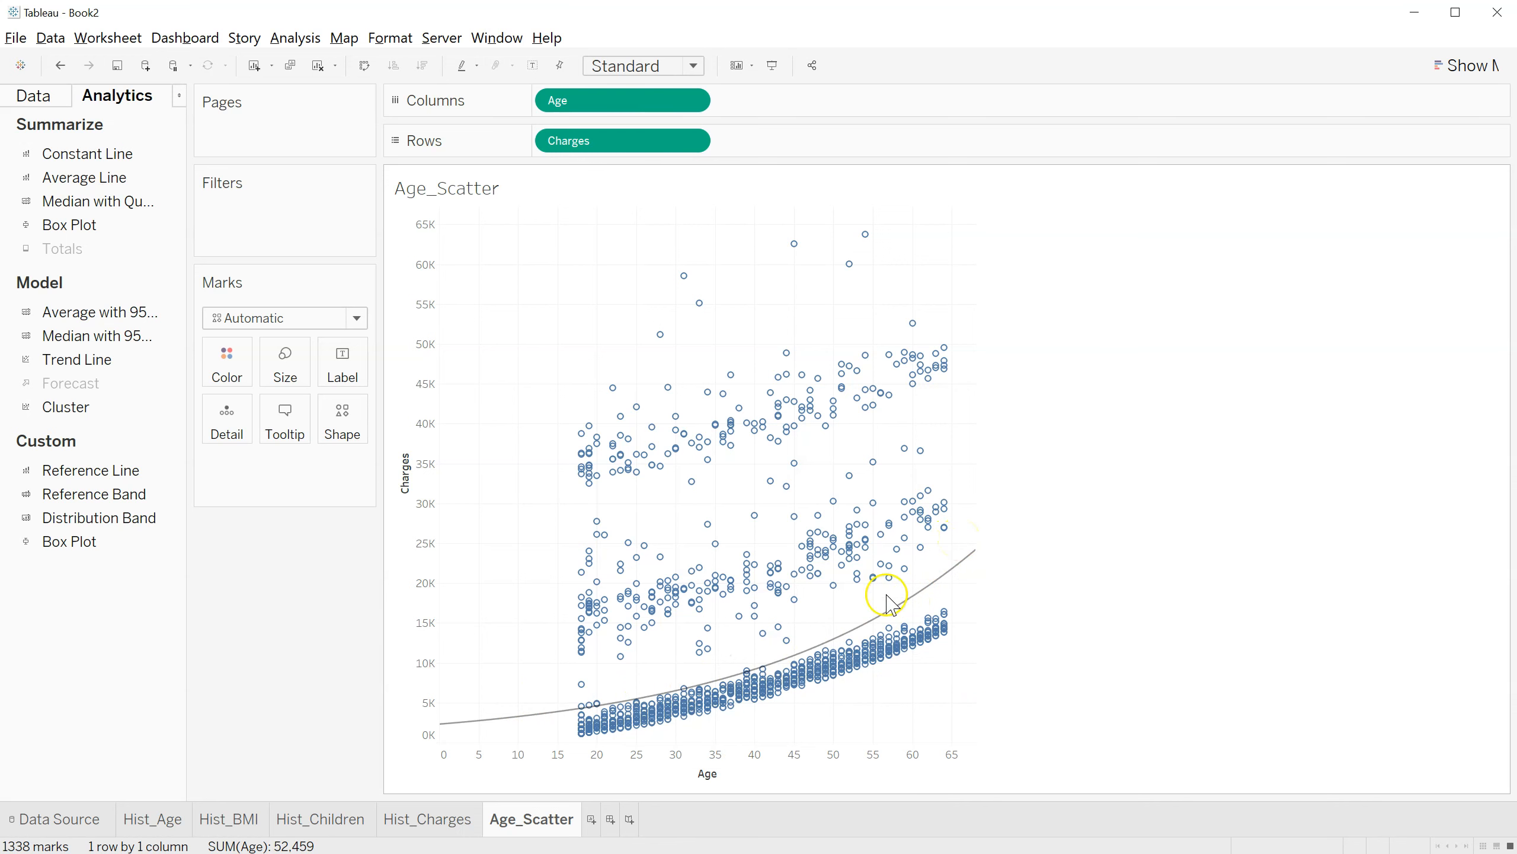
pyautogui.moveTo(493, 726)
pyautogui.moveTo(641, 731)
pyautogui.moveTo(851, 687)
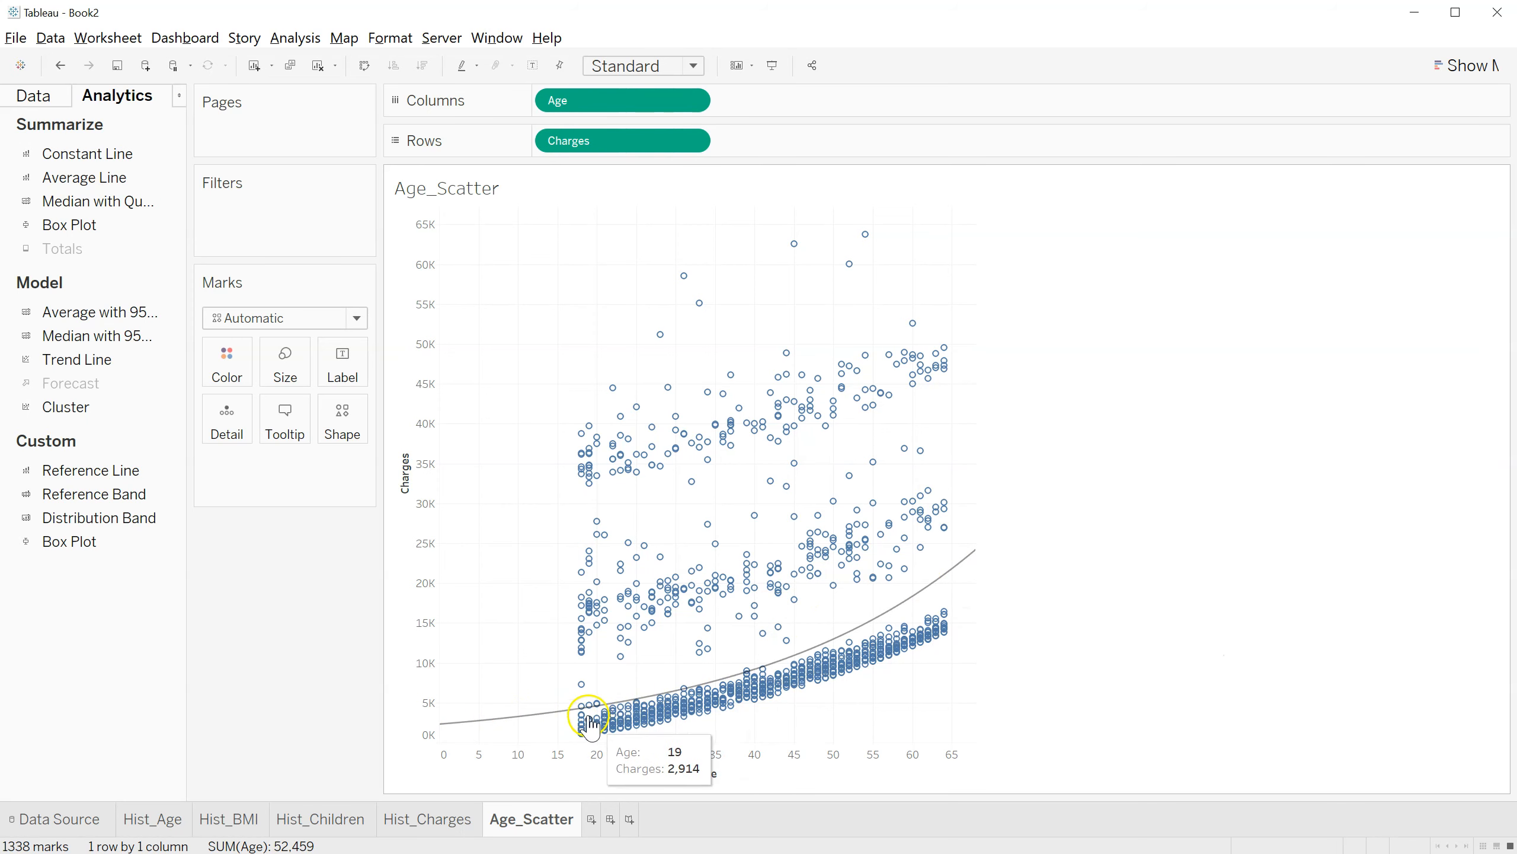
pyautogui.moveTo(538, 715)
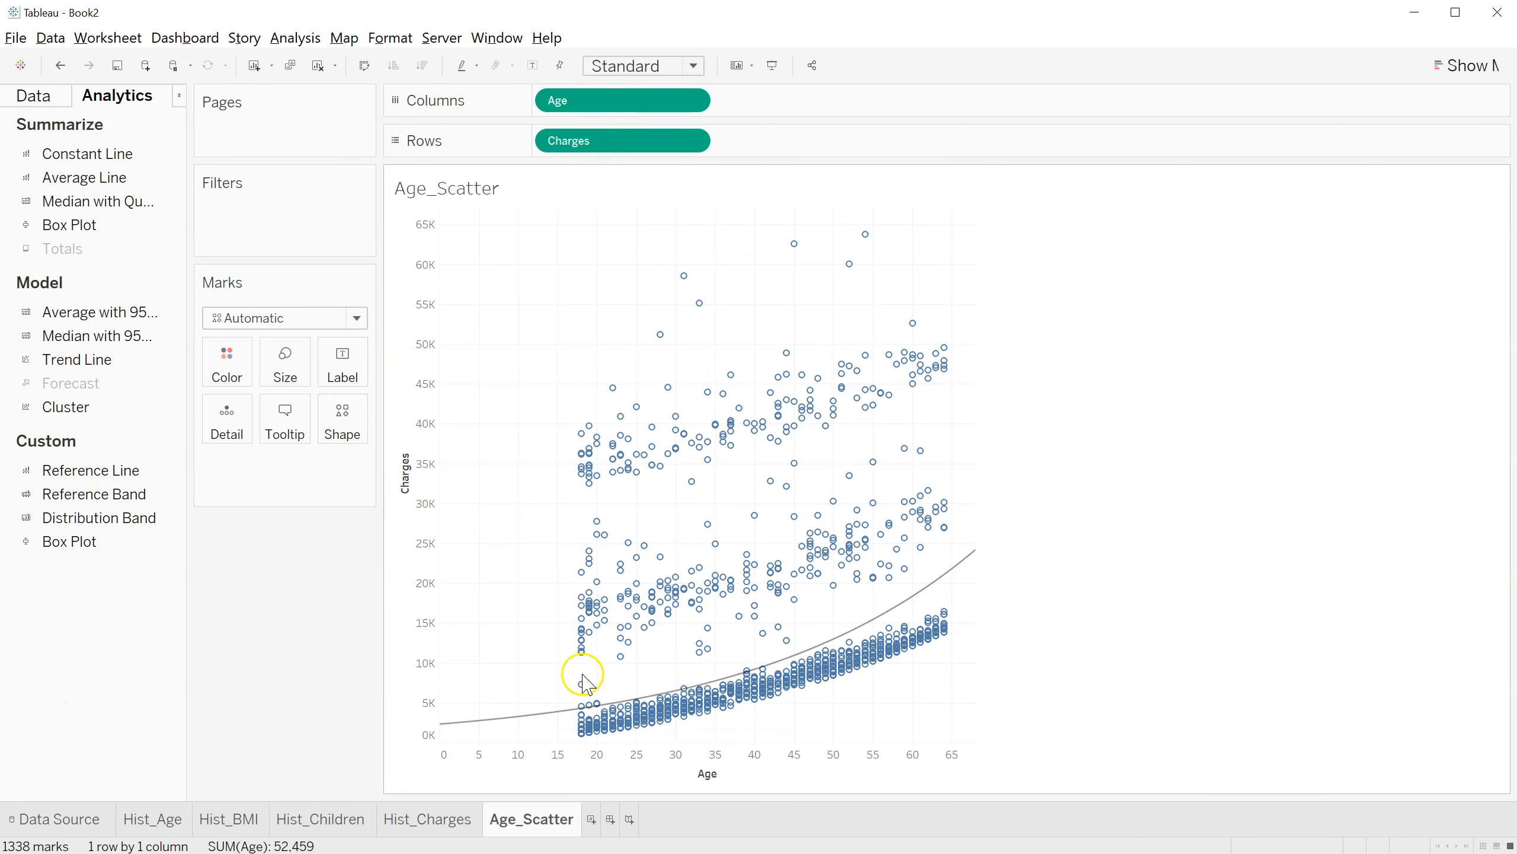
pyautogui.moveTo(537, 715)
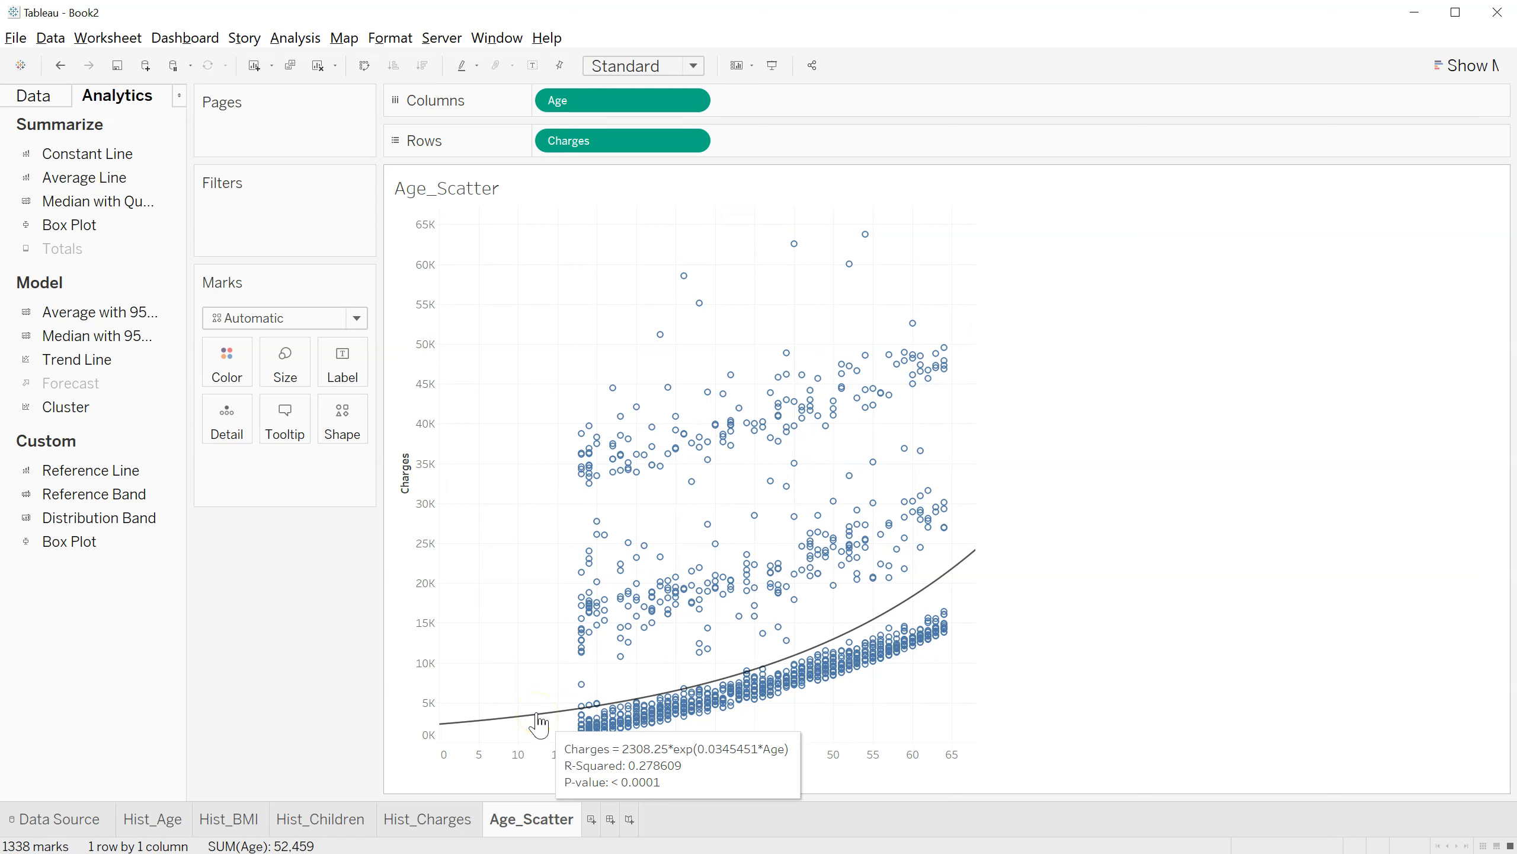
# - Open the Age_LN calculated field for editing and change its name to Age_e
pyautogui.click(34, 96)
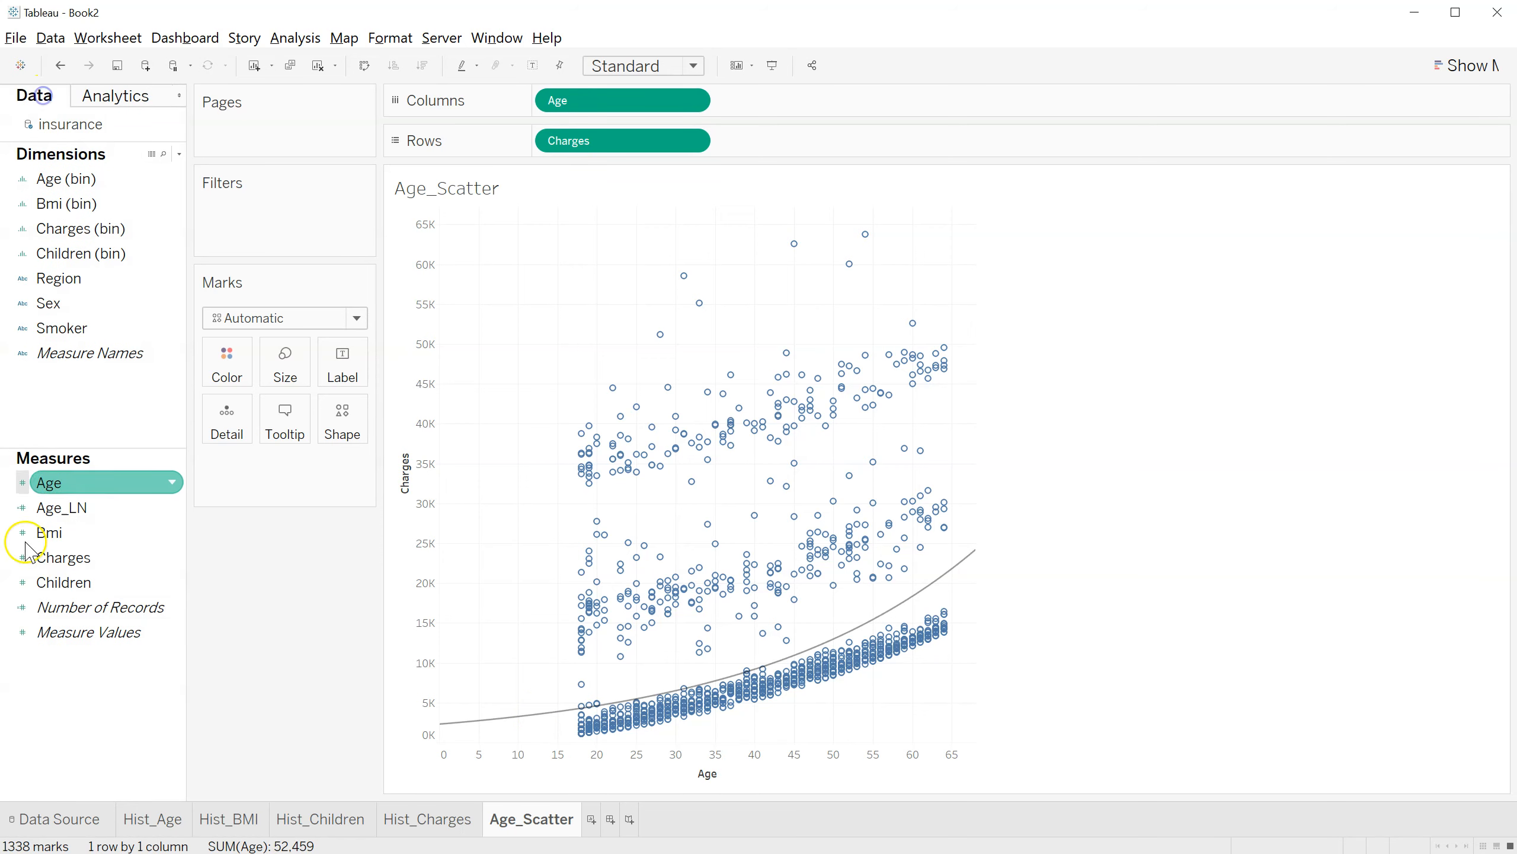
pyautogui.click(172, 506)
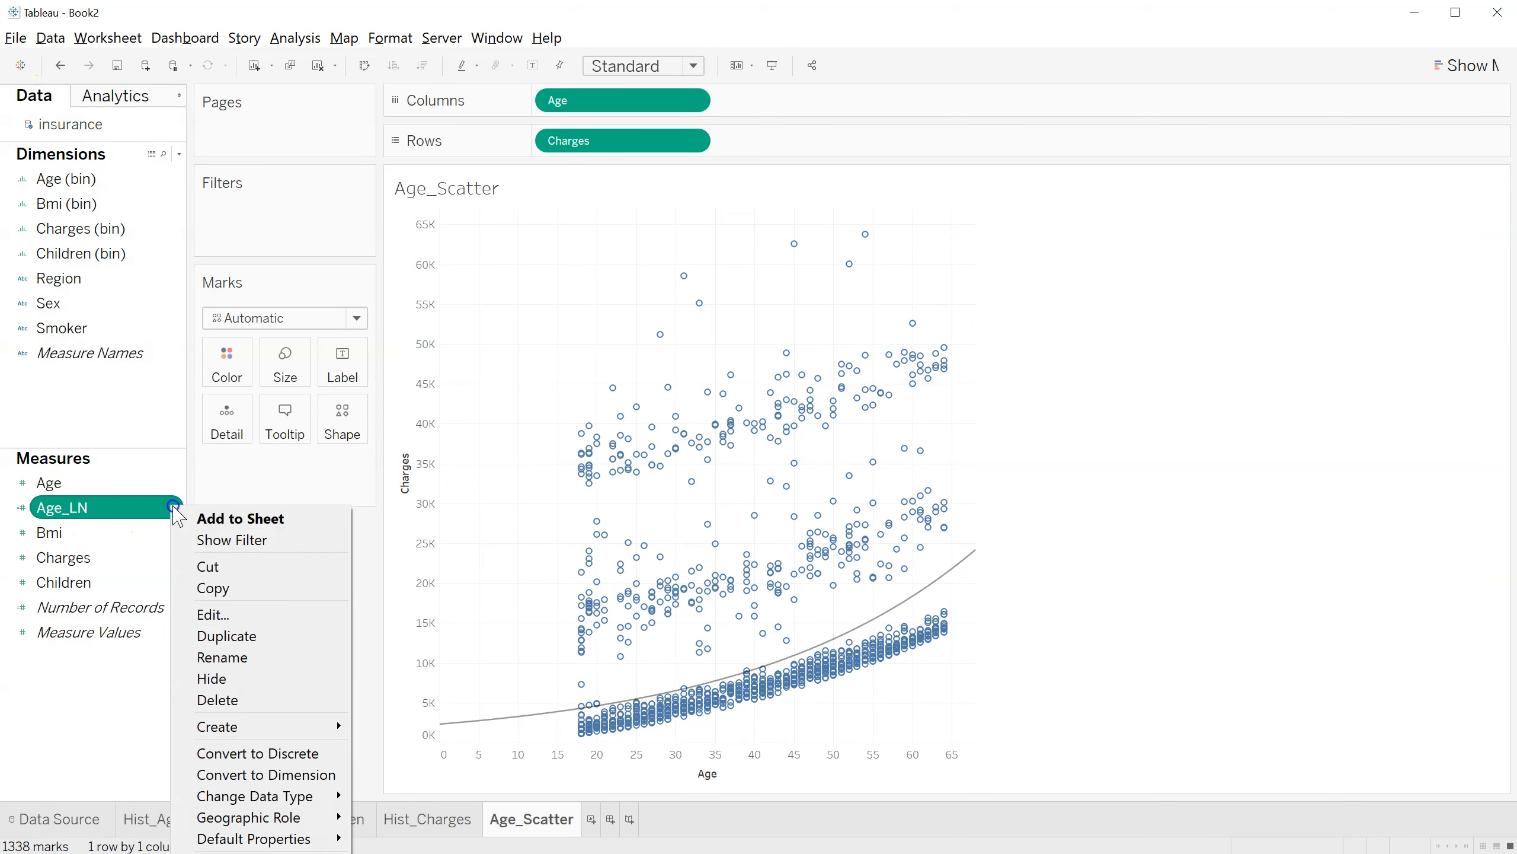
pyautogui.click(213, 614)
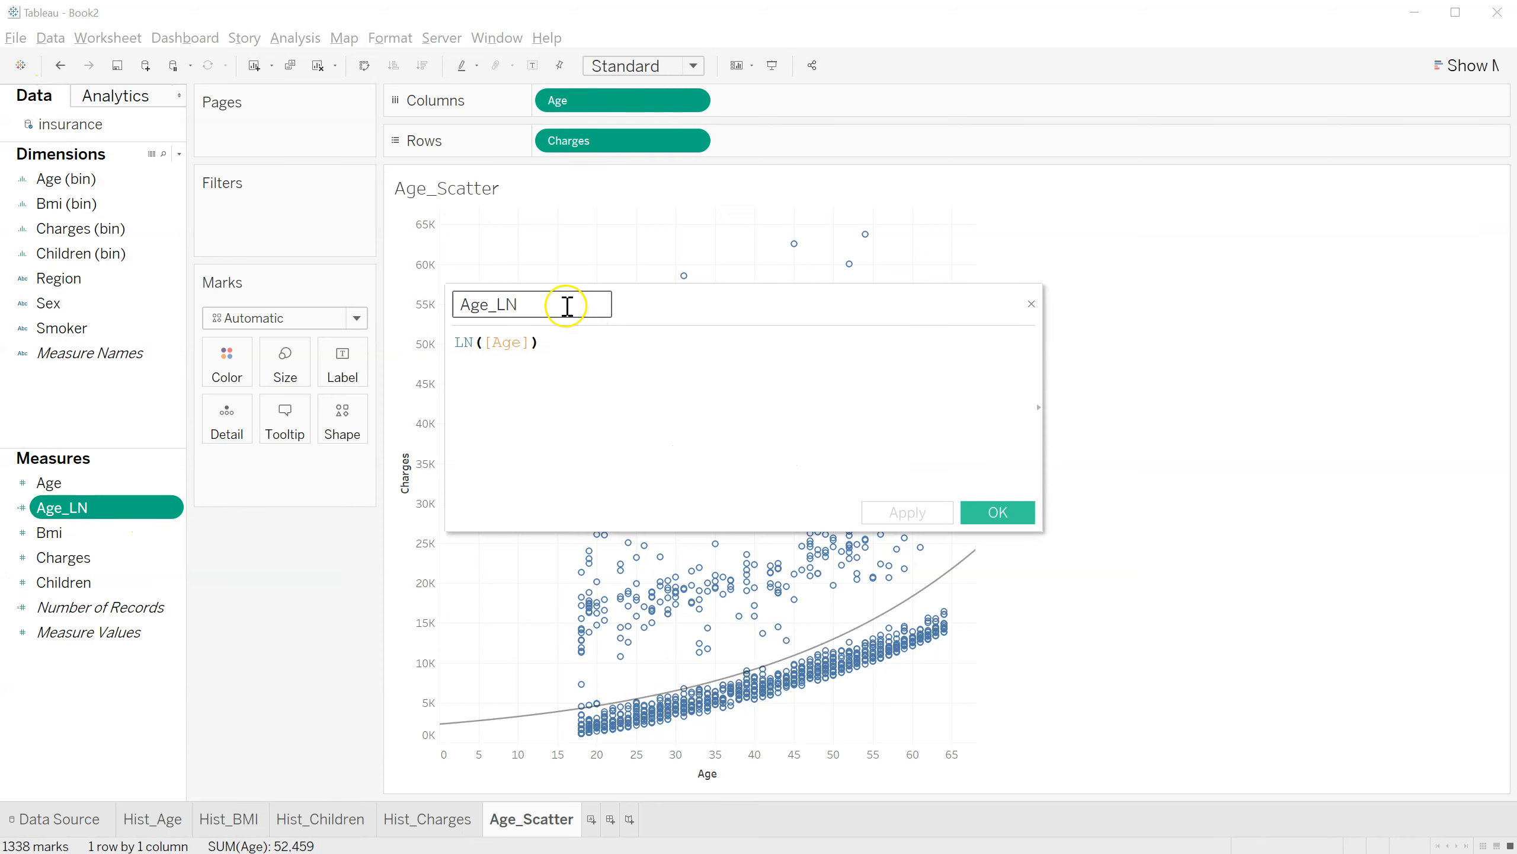
pyautogui.press('BackSpace')
pyautogui.press('BackSpace')
pyautogui.press('BackSpace')
pyautogui.press('BackSpace')
pyautogui.press('BackSpace')
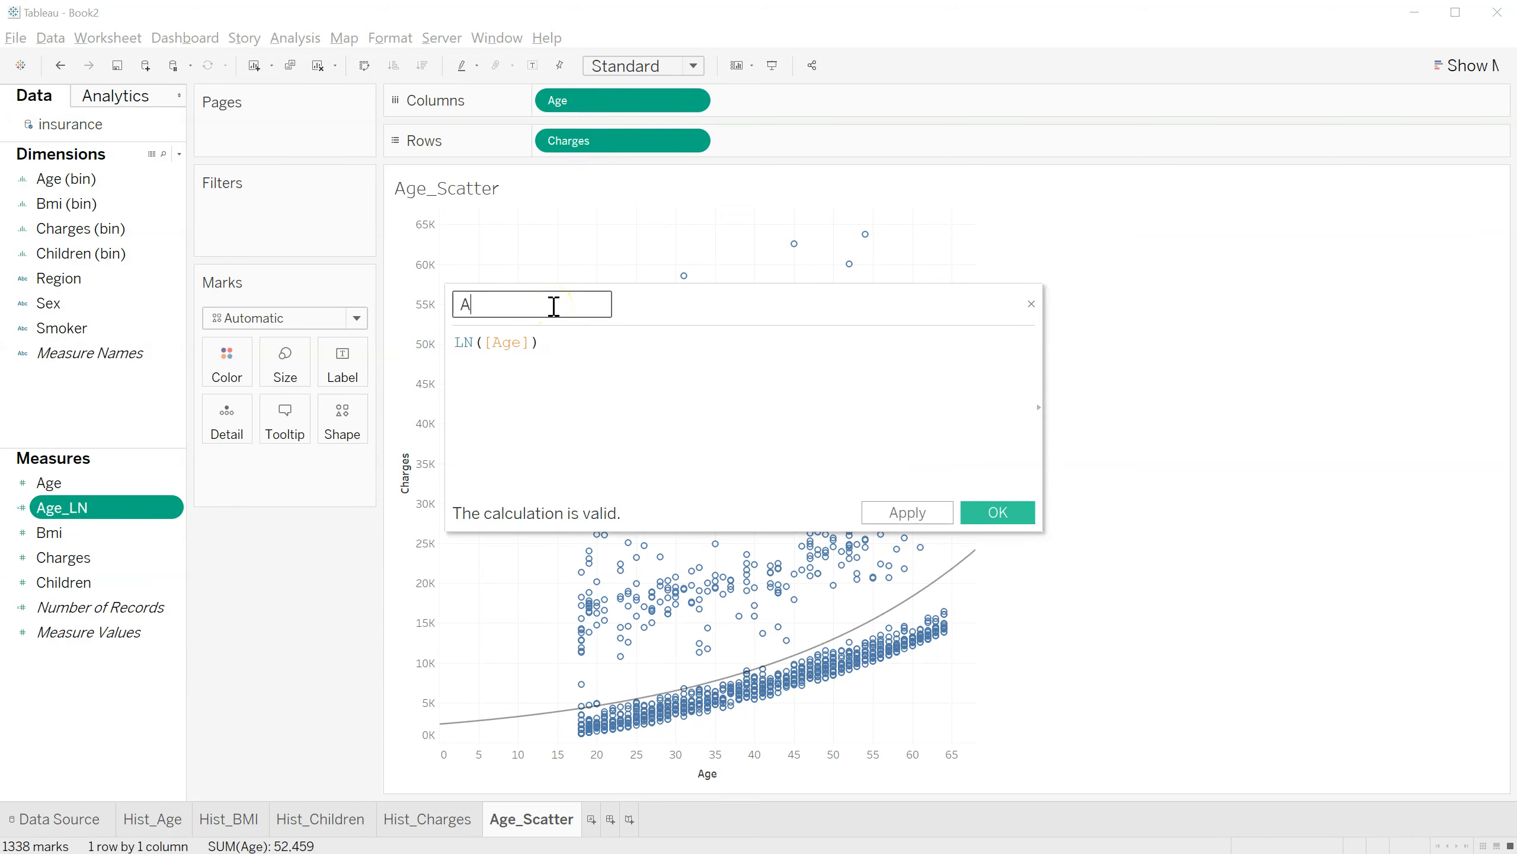
pyautogui.write('ge_e')
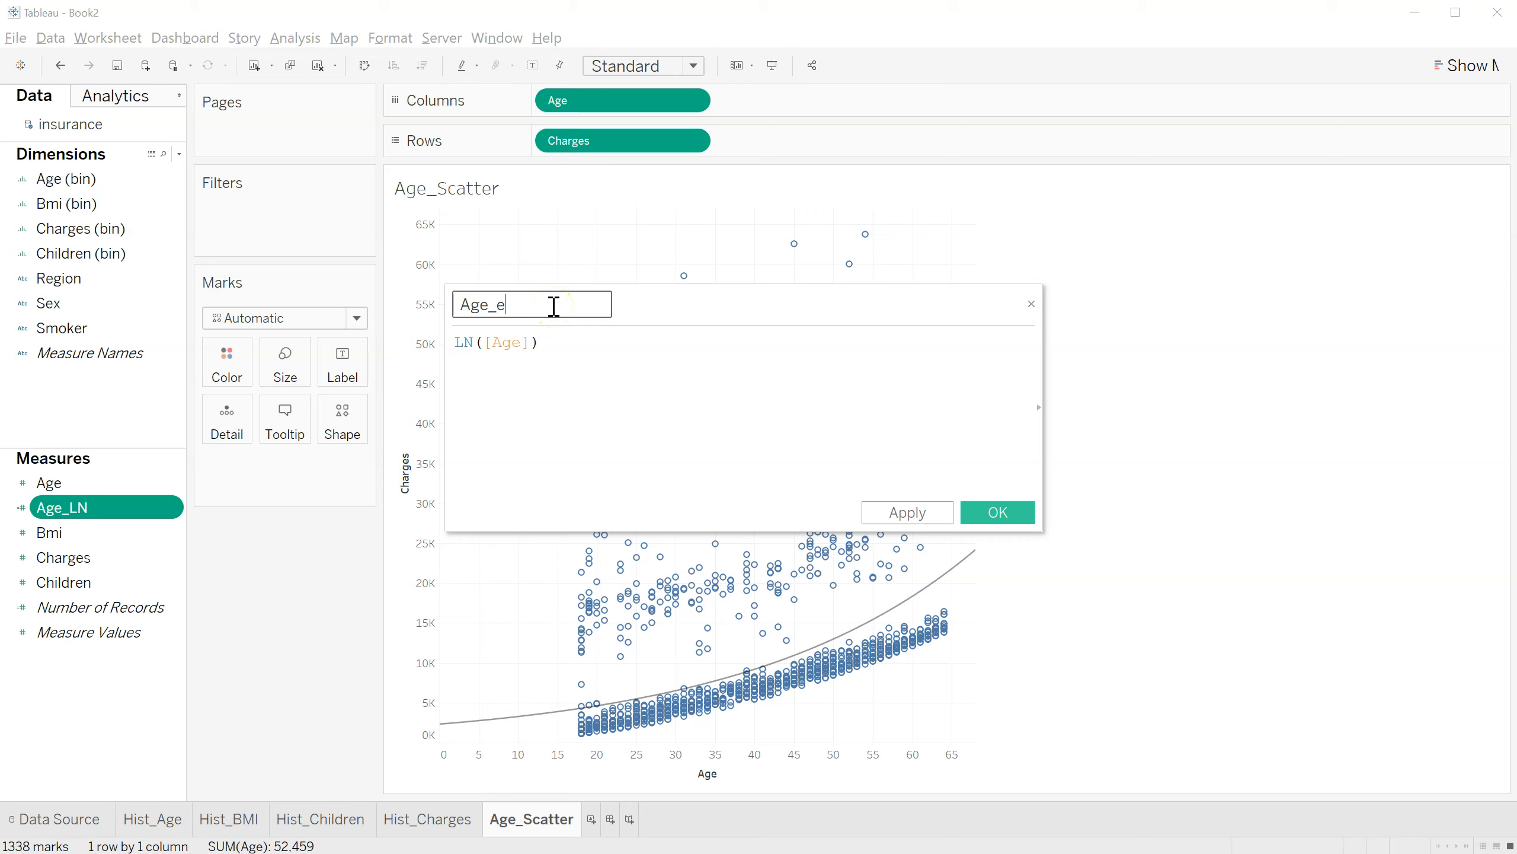
# - Replace the Age_e formula with EXP(0.0345451*[Age]), checking the coefficient against the exponential trend line's equation, and save the field
pyautogui.moveTo(576, 341); pyautogui.dragTo(452, 338)
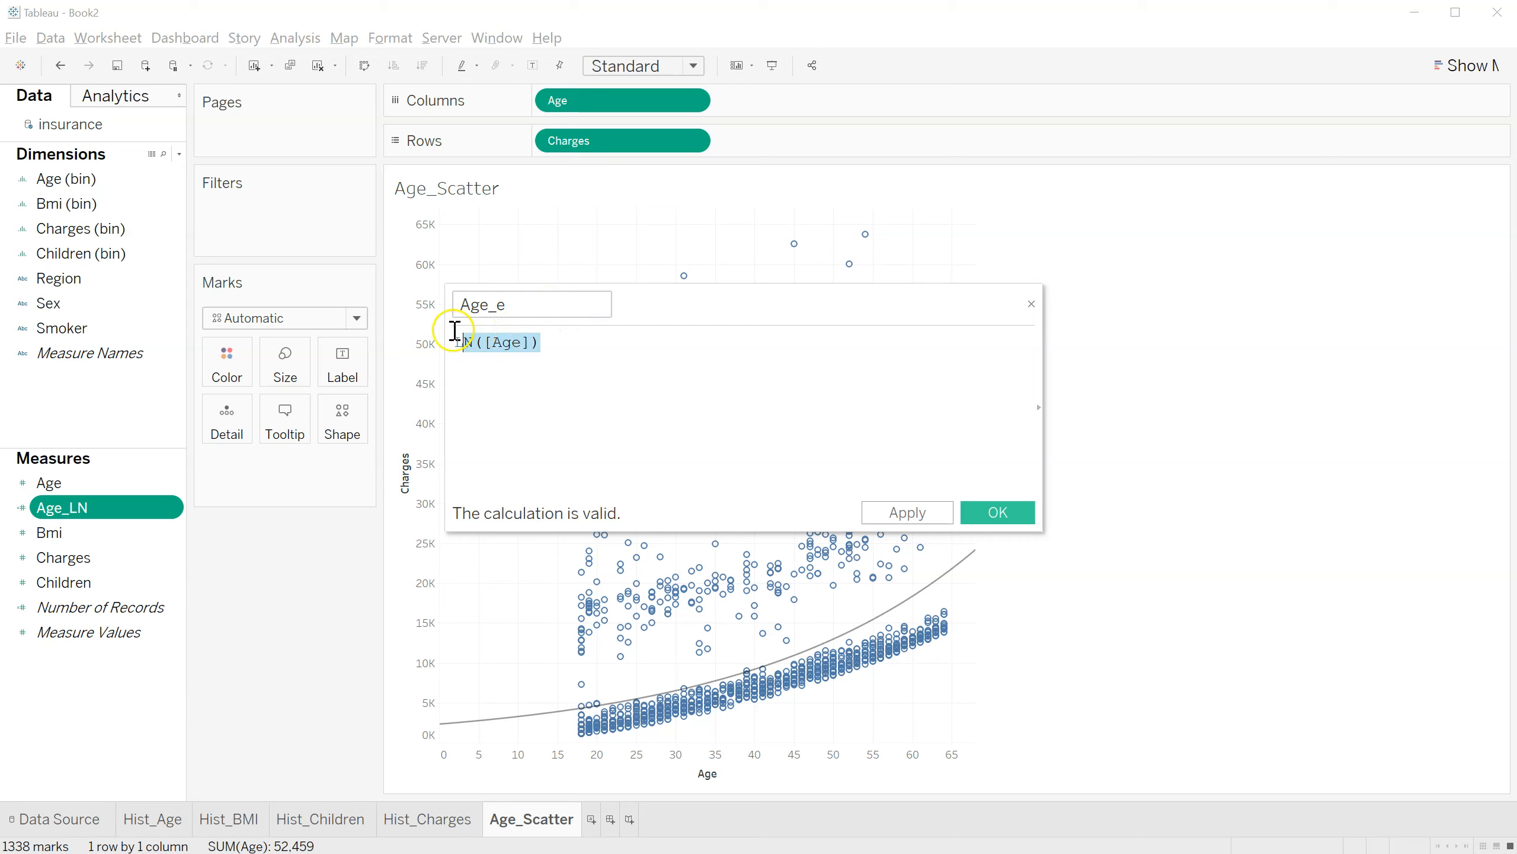
pyautogui.write('e')
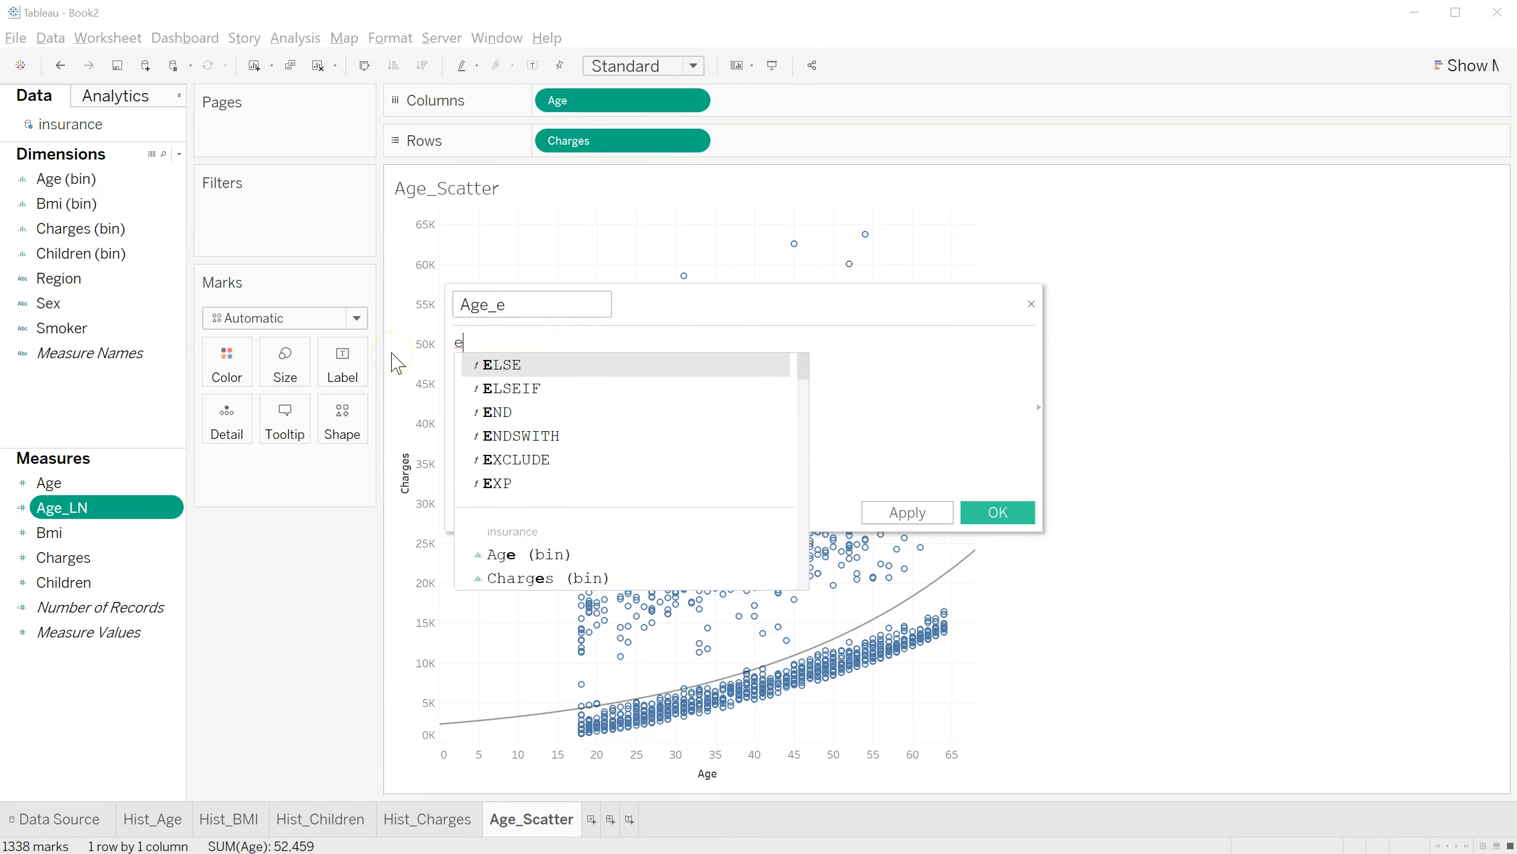
pyautogui.write('x')
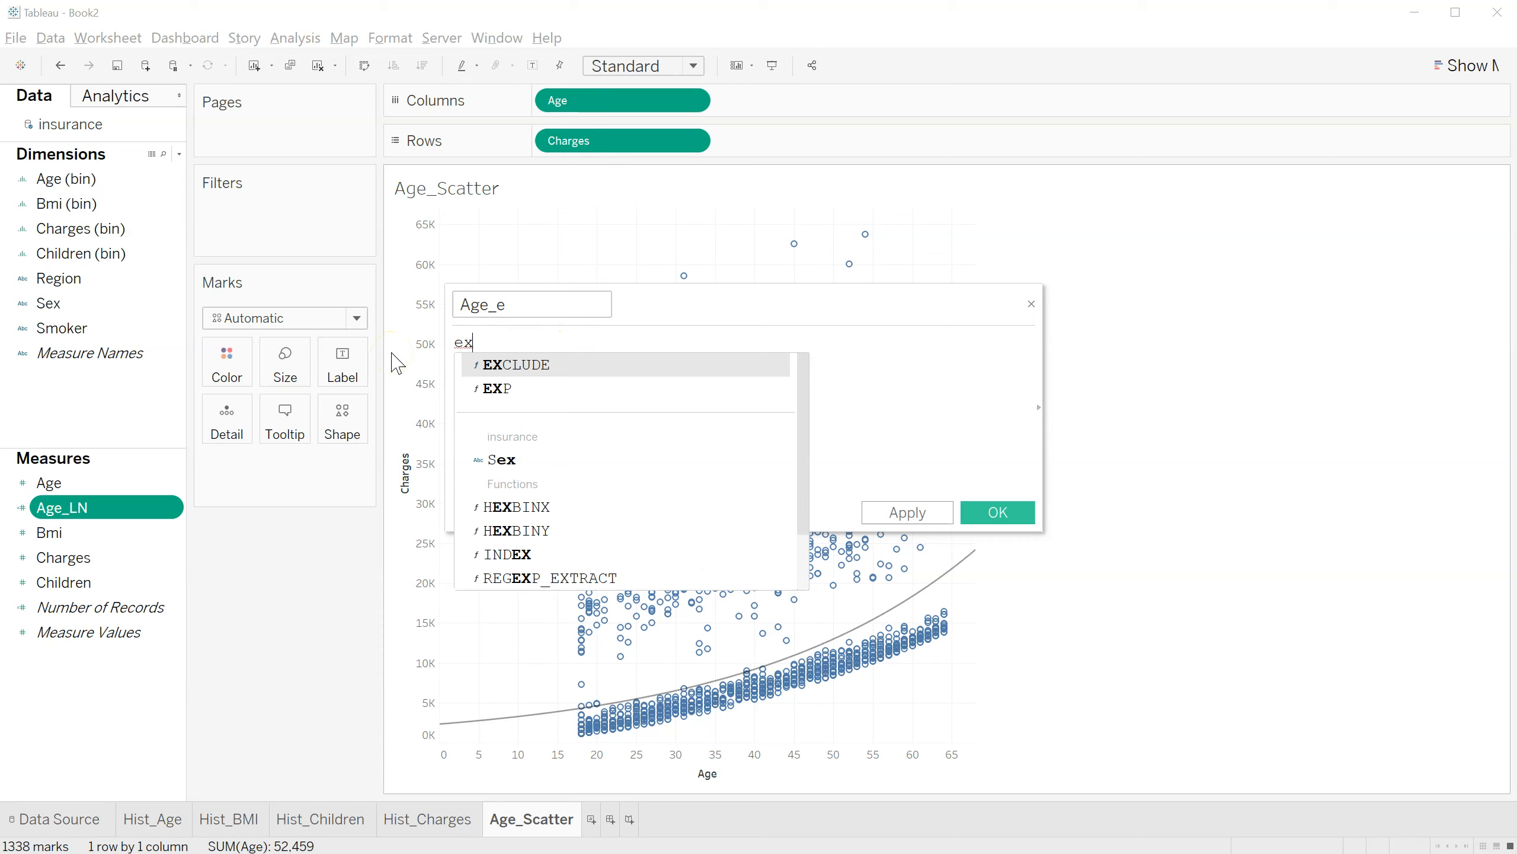
pyautogui.press('Down')
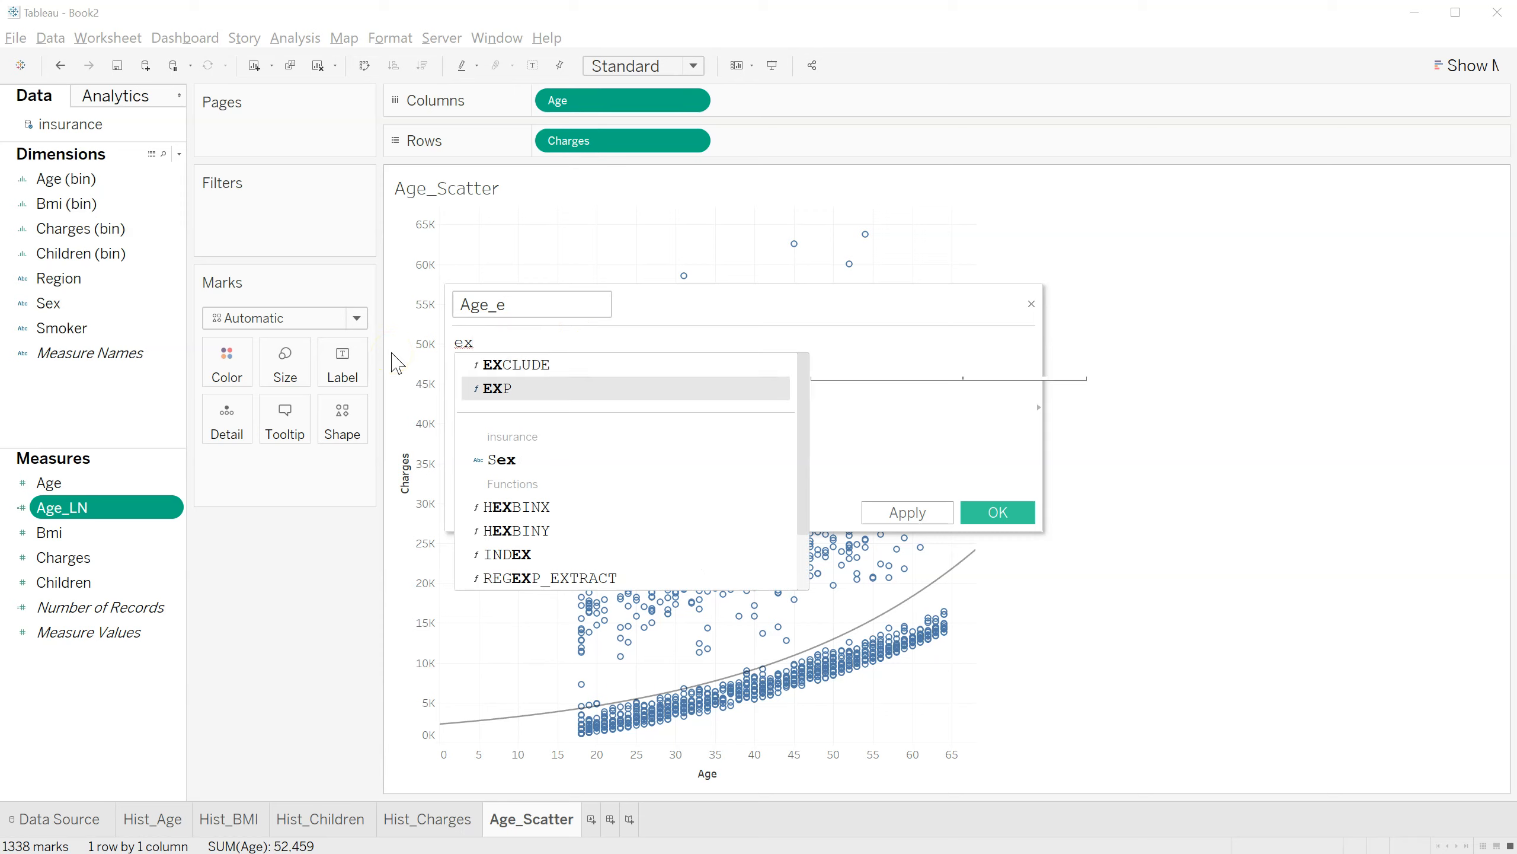
pyautogui.press('Return')
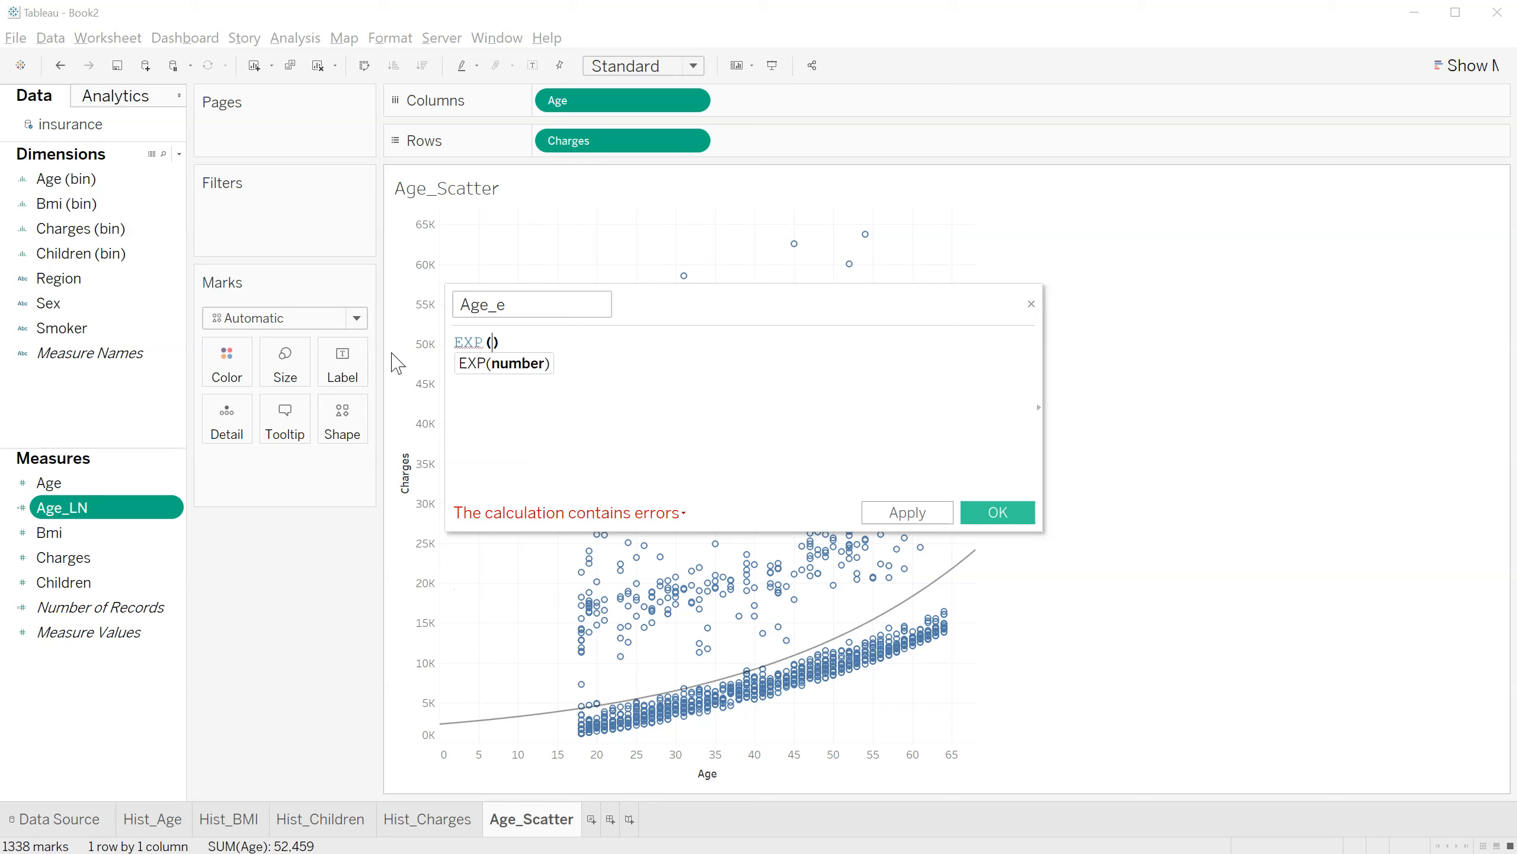
pyautogui.write('0.')
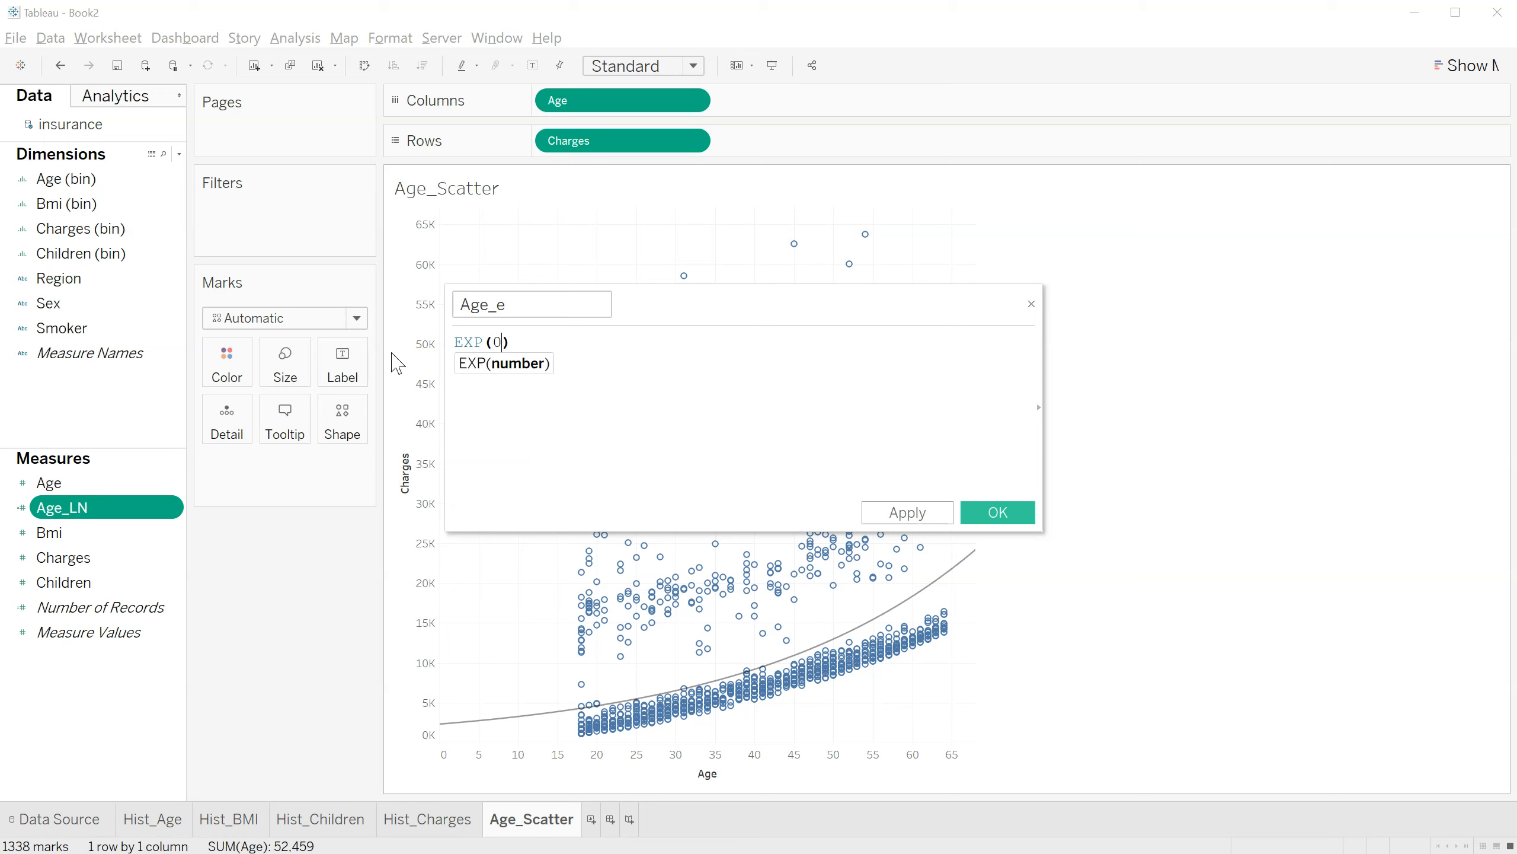
pyautogui.write('0345451')
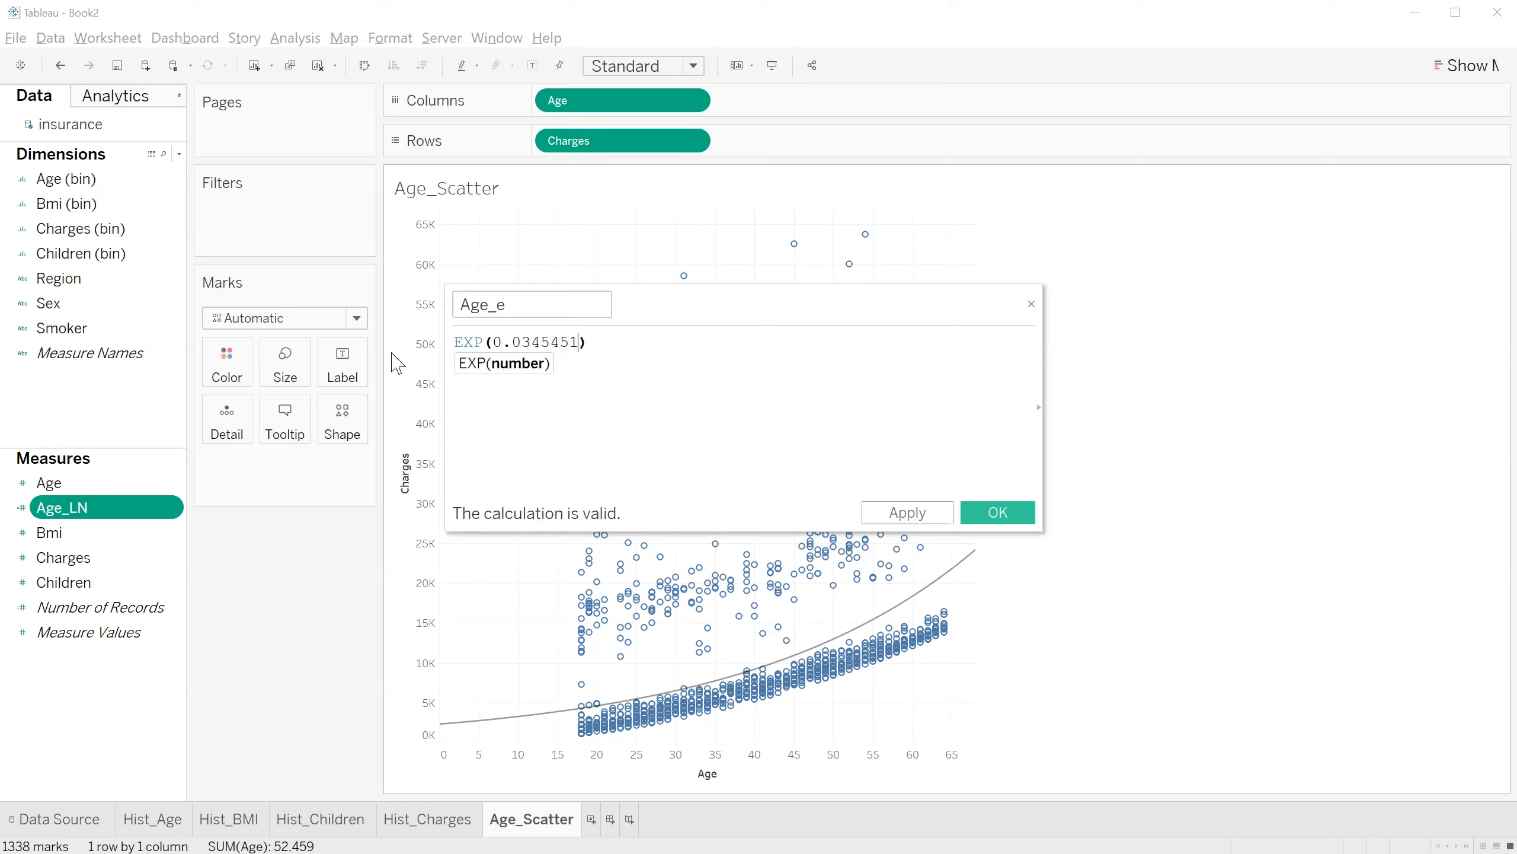
pyautogui.write('*')
pyautogui.write('[age')
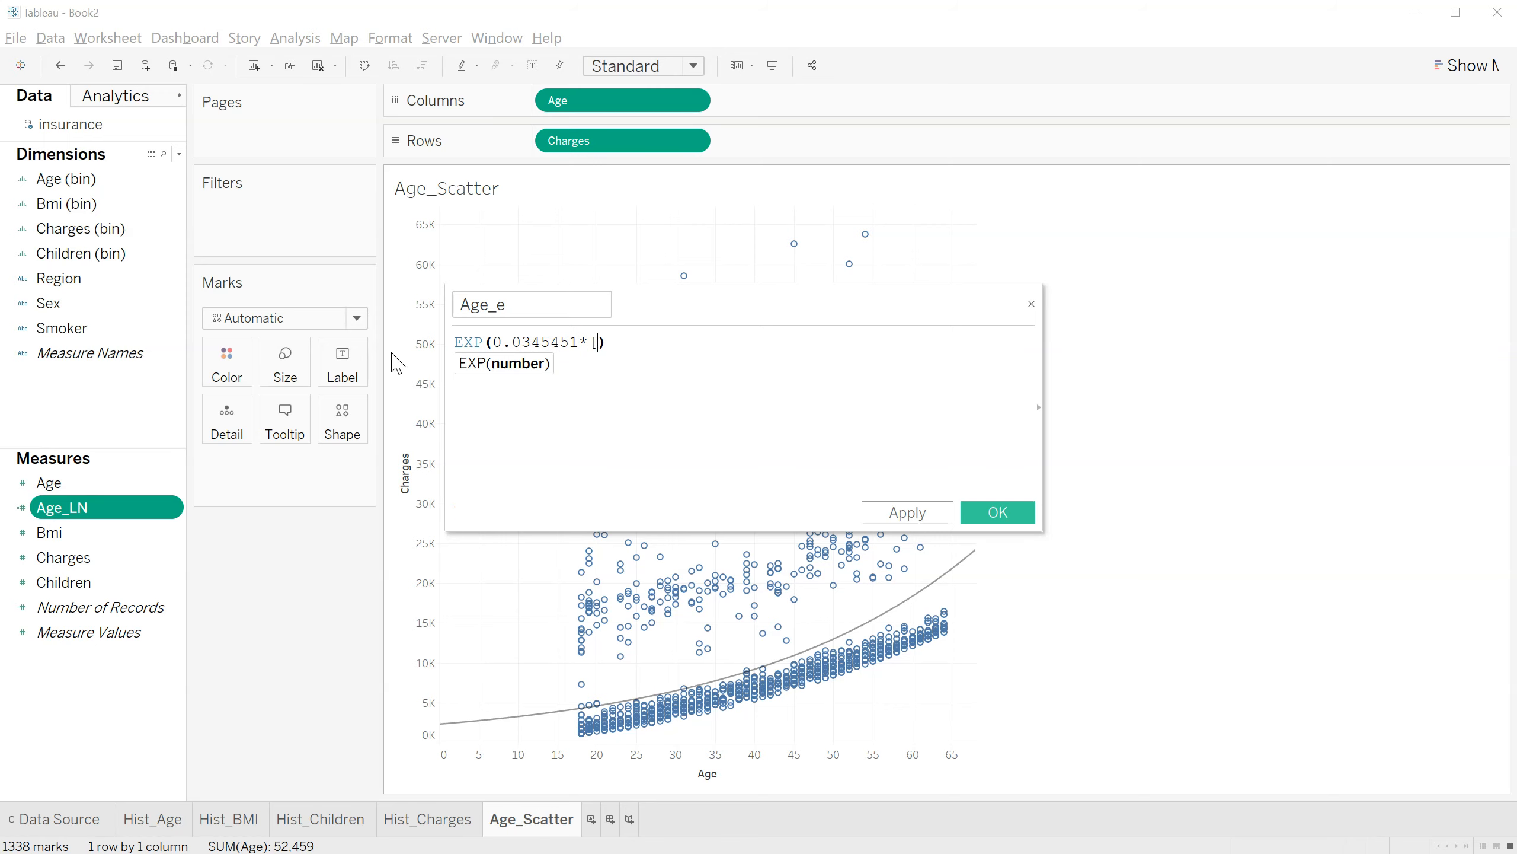
pyautogui.write('])')
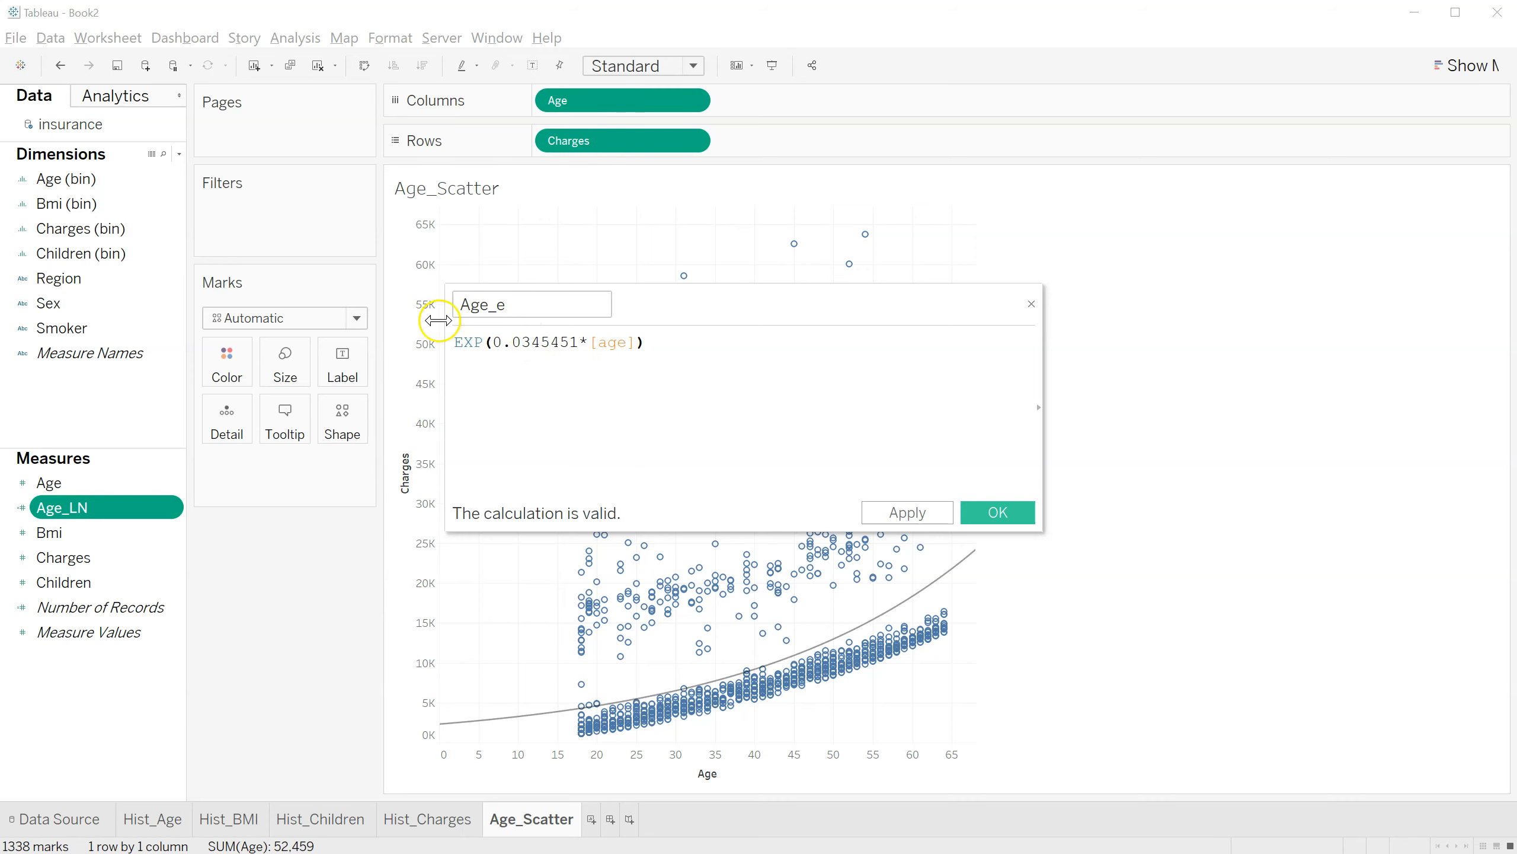
pyautogui.moveTo(542, 717)
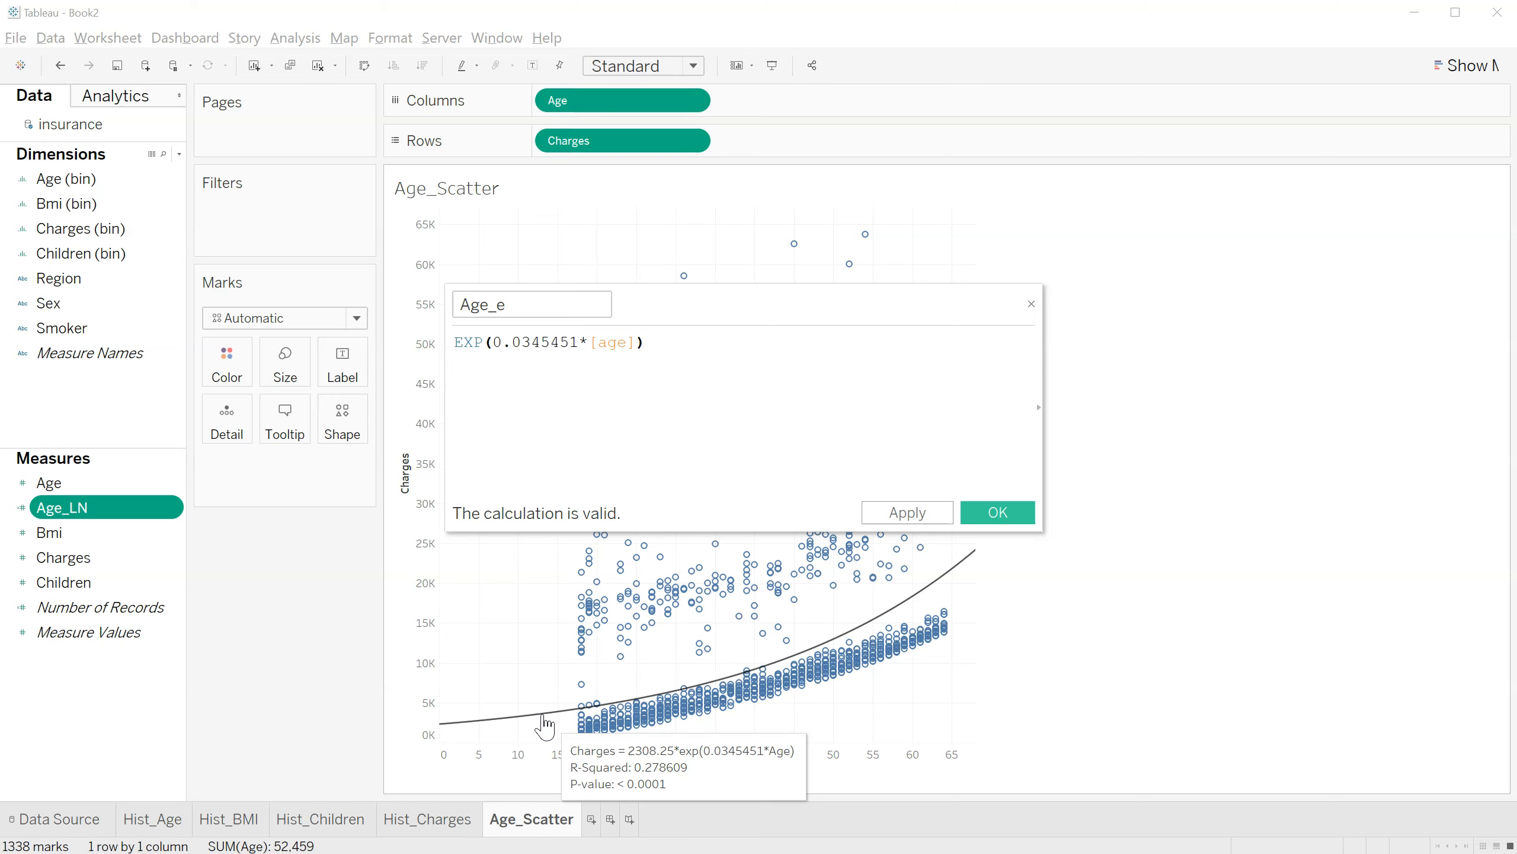
pyautogui.click(996, 512)
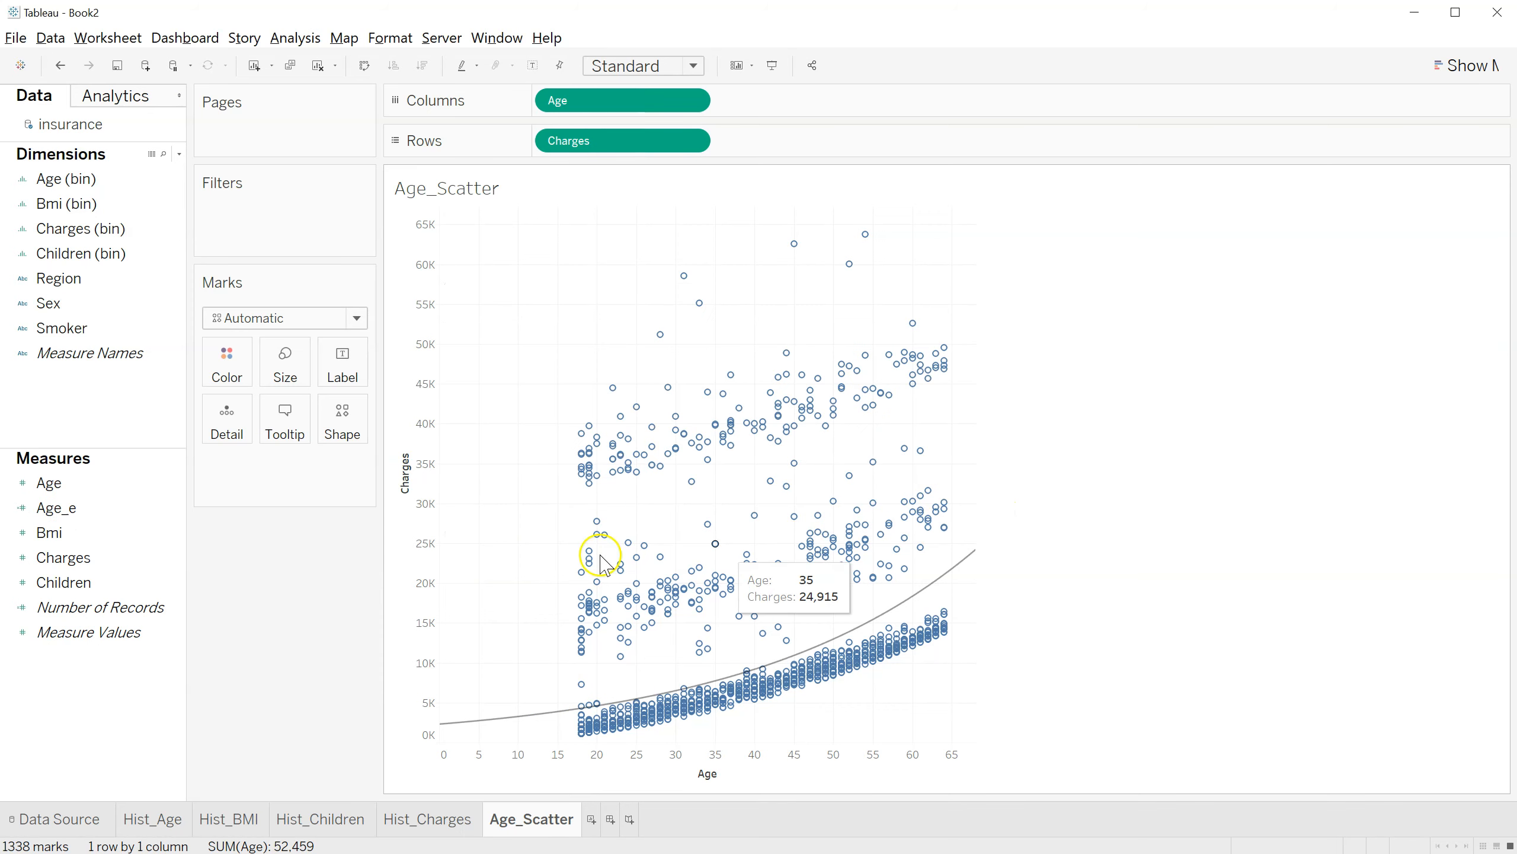
# - Review the Age_e column values in the data source
pyautogui.click(49, 819)
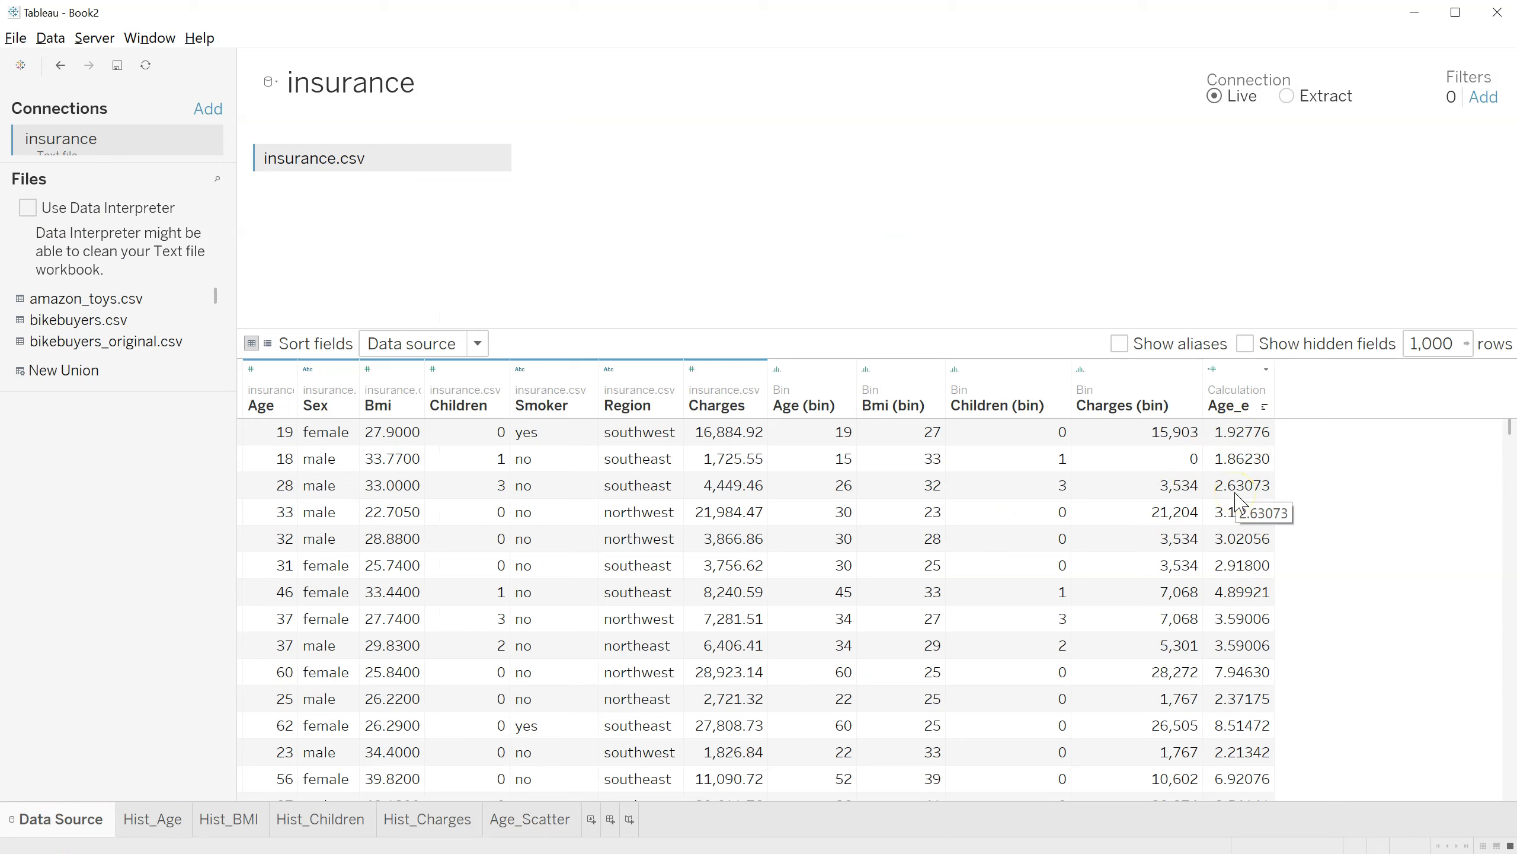
pyautogui.click(1205, 484)
pyautogui.click(1232, 463)
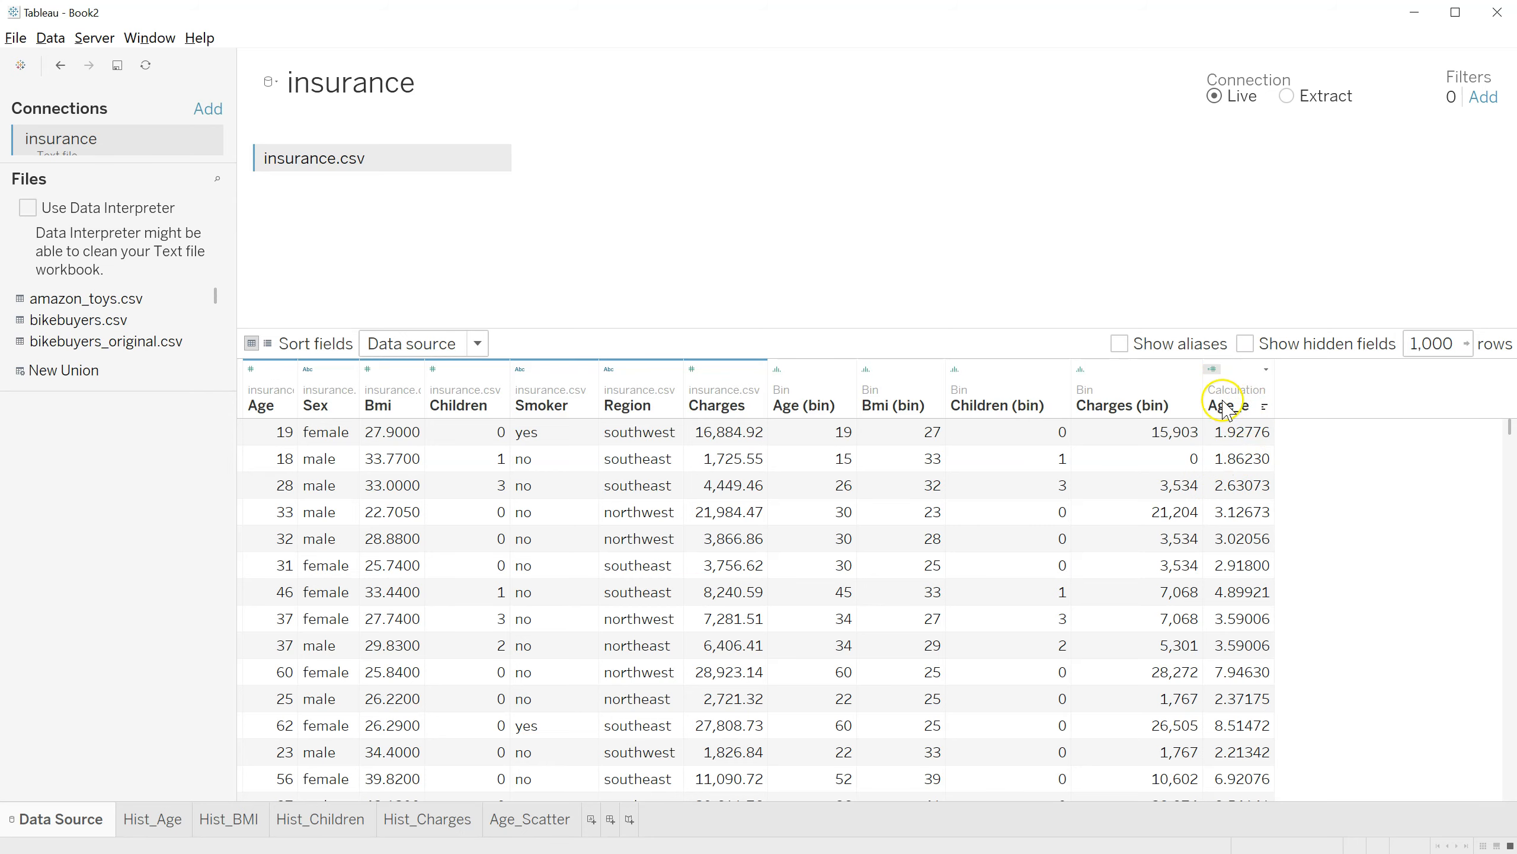
# - Replace the trend line on Age_Scatter with a polynomial one and inspect its equation and fit statistics
pyautogui.click(520, 820)
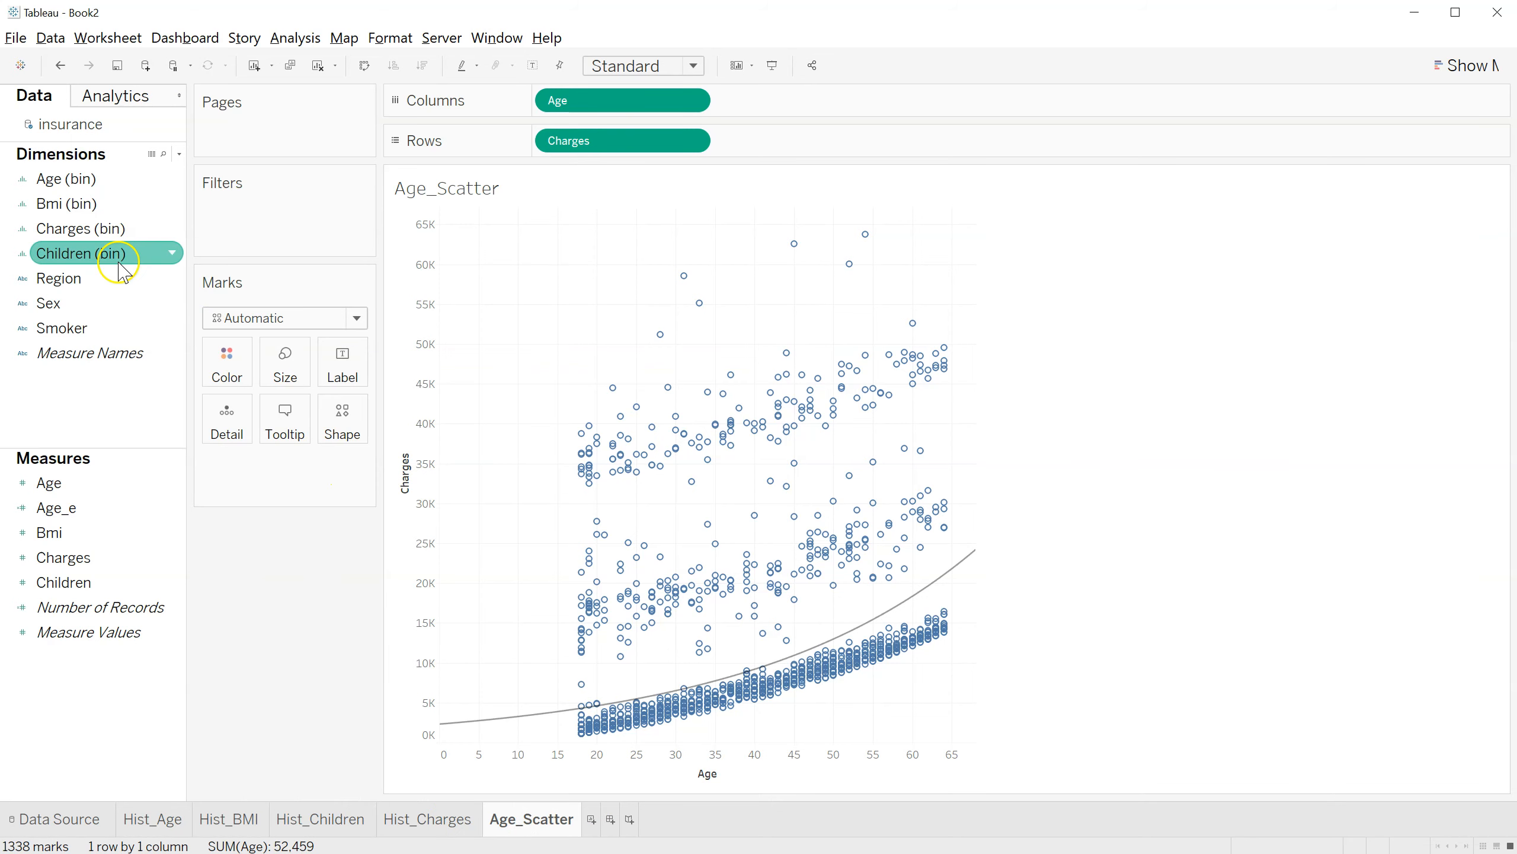
pyautogui.click(113, 103)
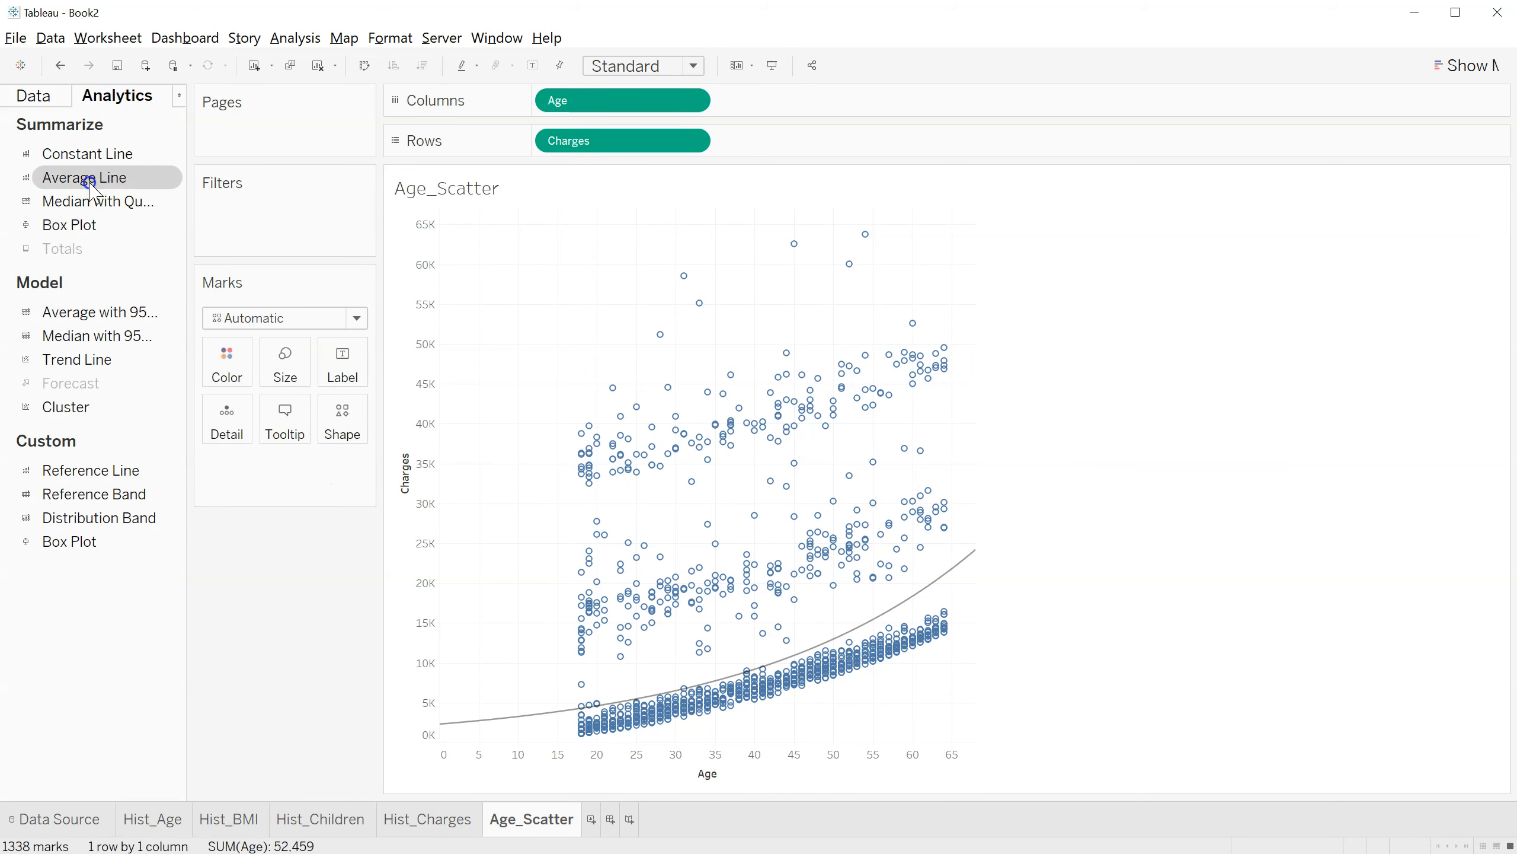
pyautogui.moveTo(94, 359); pyautogui.dragTo(886, 250)
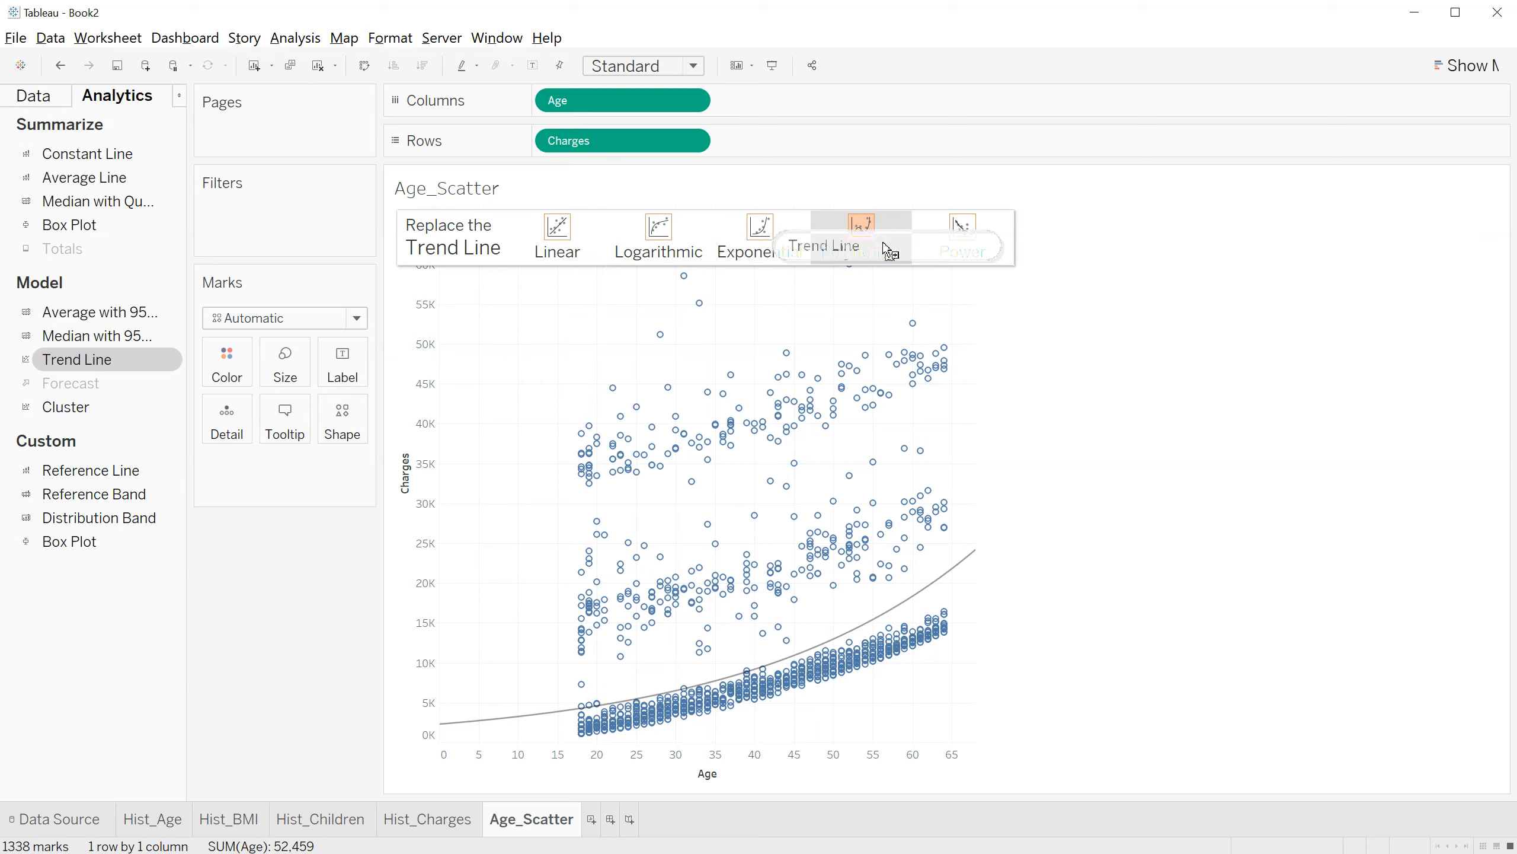
pyautogui.moveTo(891, 252); pyautogui.dragTo(885, 246)
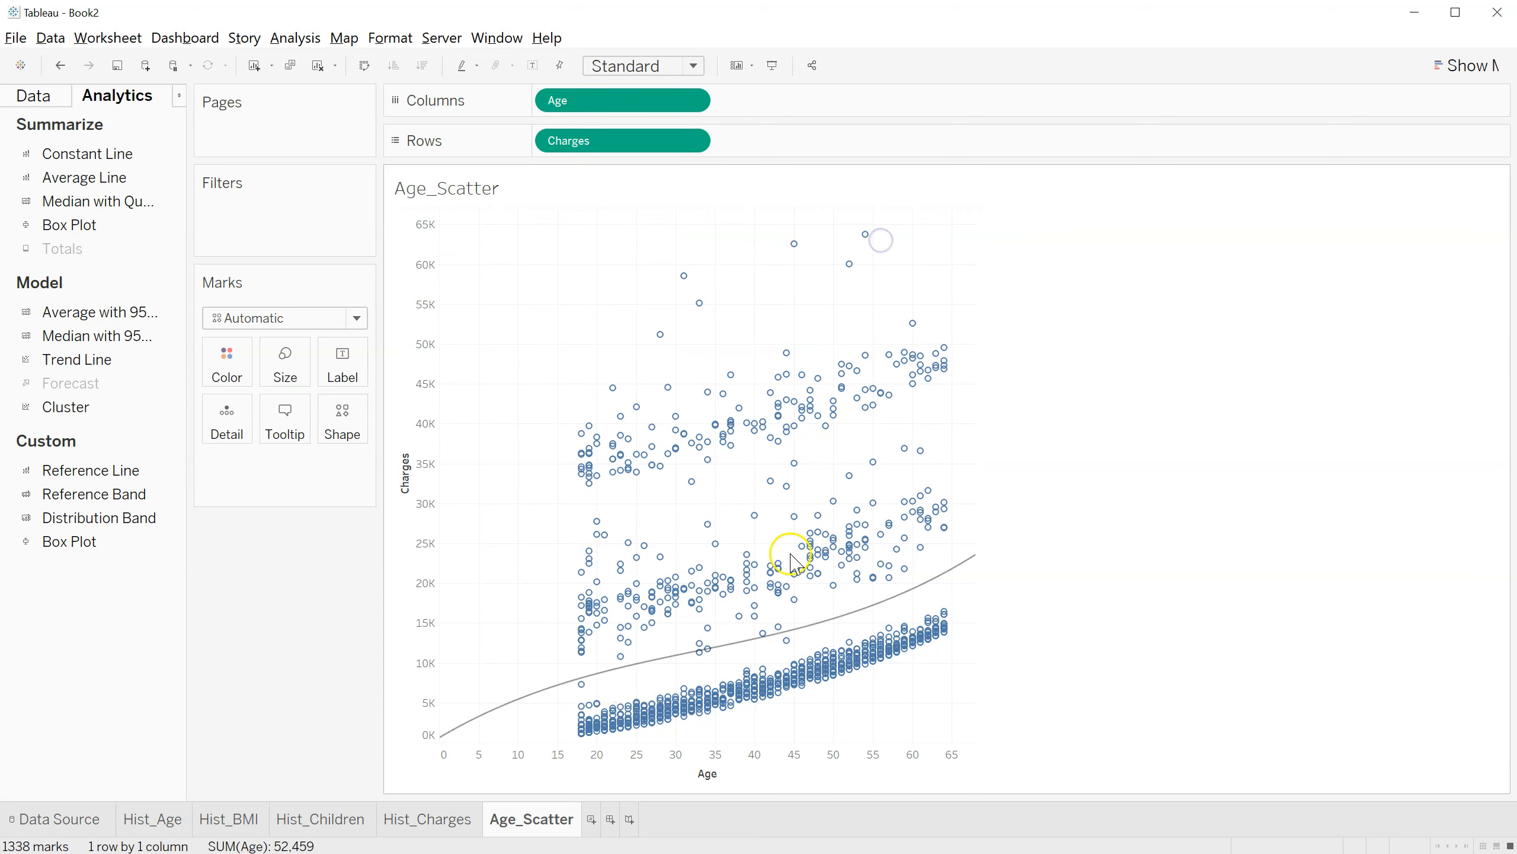
pyautogui.moveTo(672, 666)
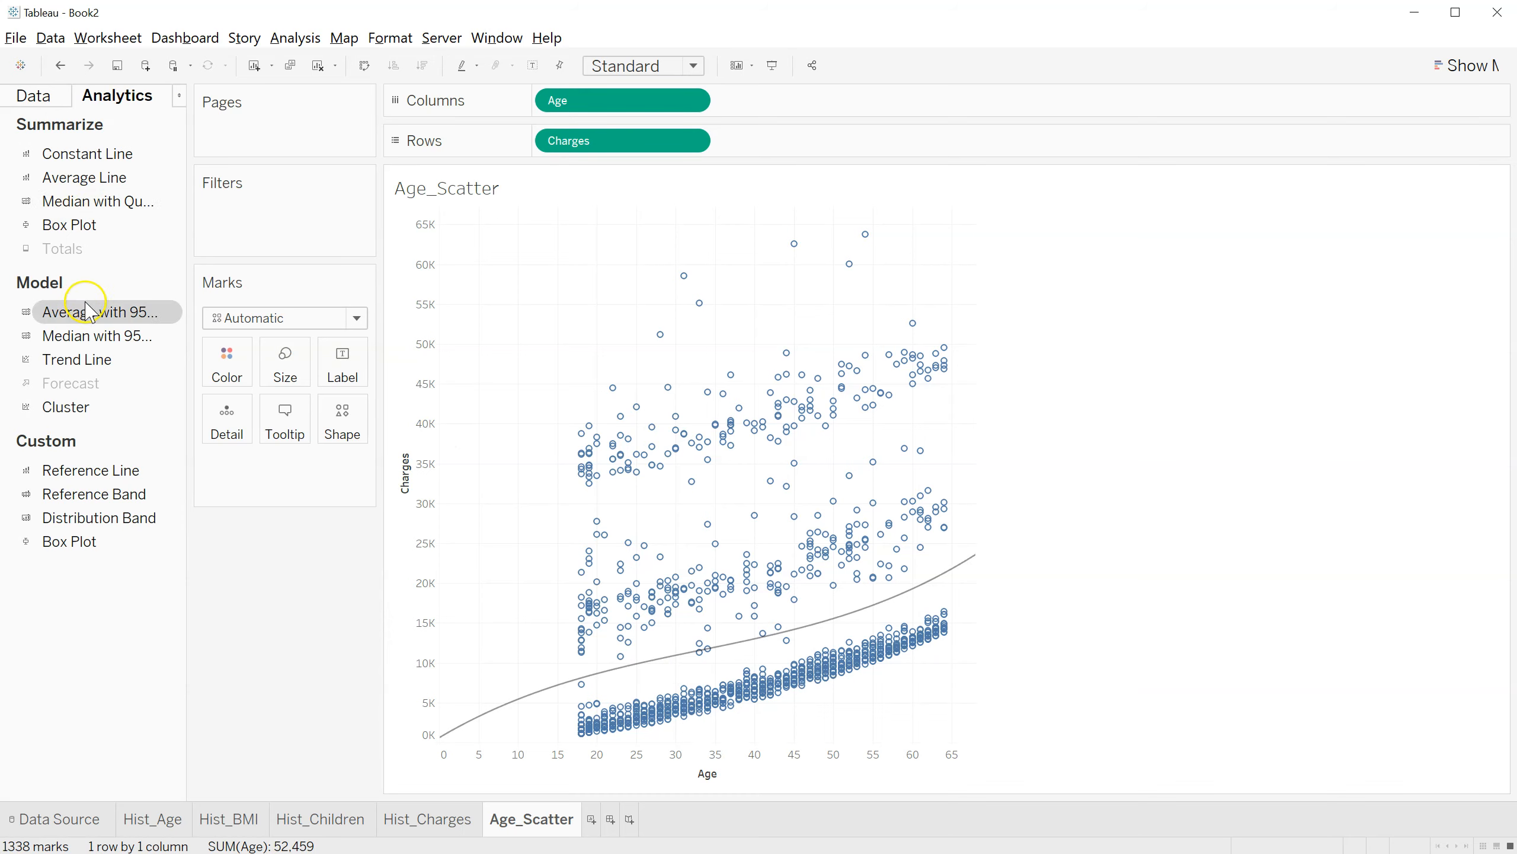
# - Replace the polynomial trend line with a power trend line and inspect its equation and fit statistics
pyautogui.moveTo(75, 360); pyautogui.dragTo(982, 230)
pyautogui.moveTo(779, 656)
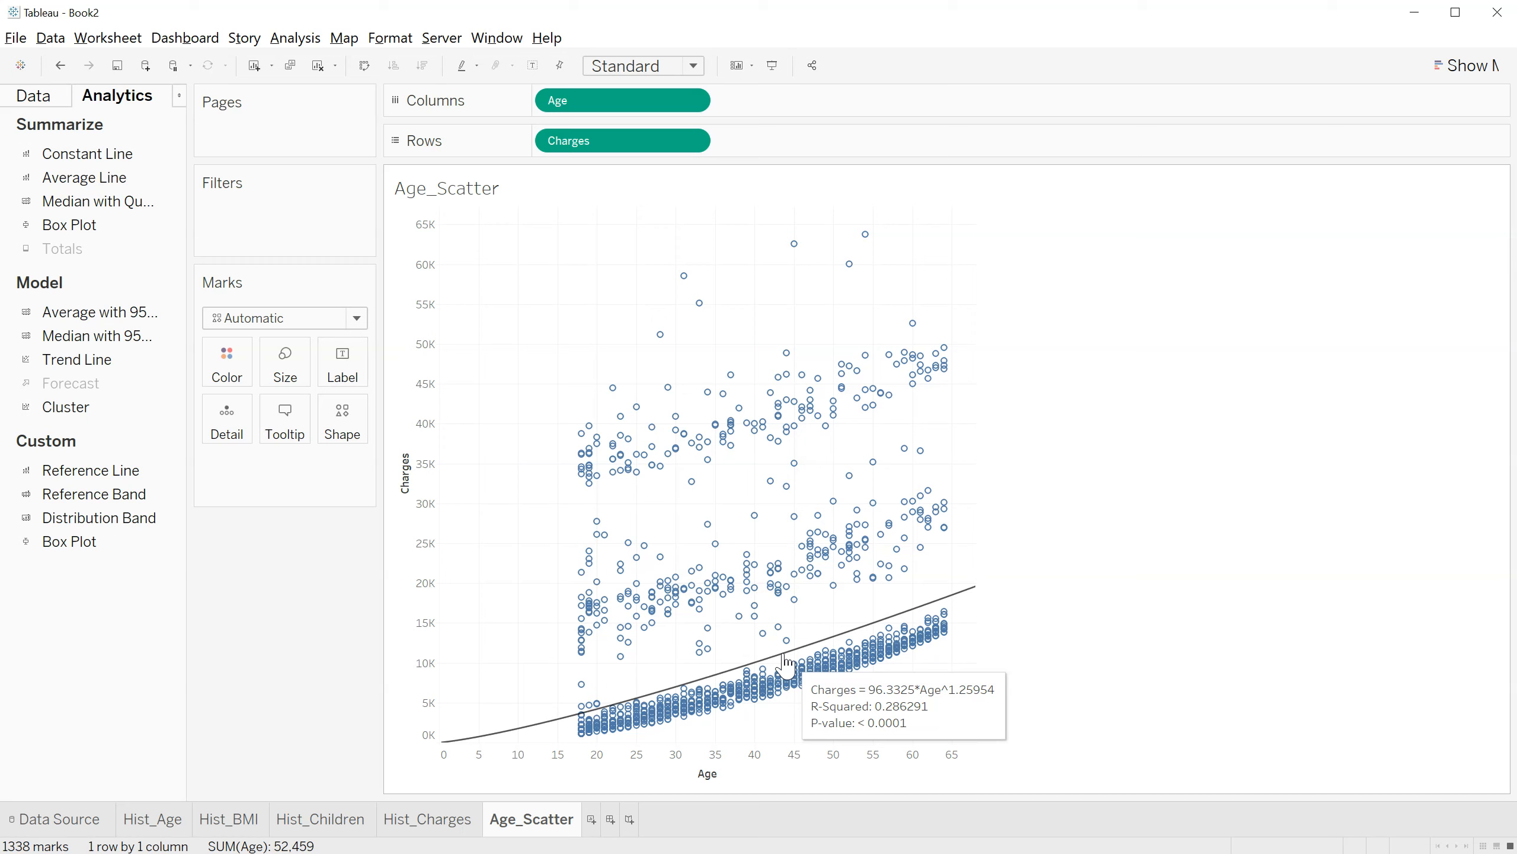
# - Switch the trend line to exponential to compare its fit statistics, and restore the power trend line
pyautogui.moveTo(75, 359); pyautogui.dragTo(771, 244)
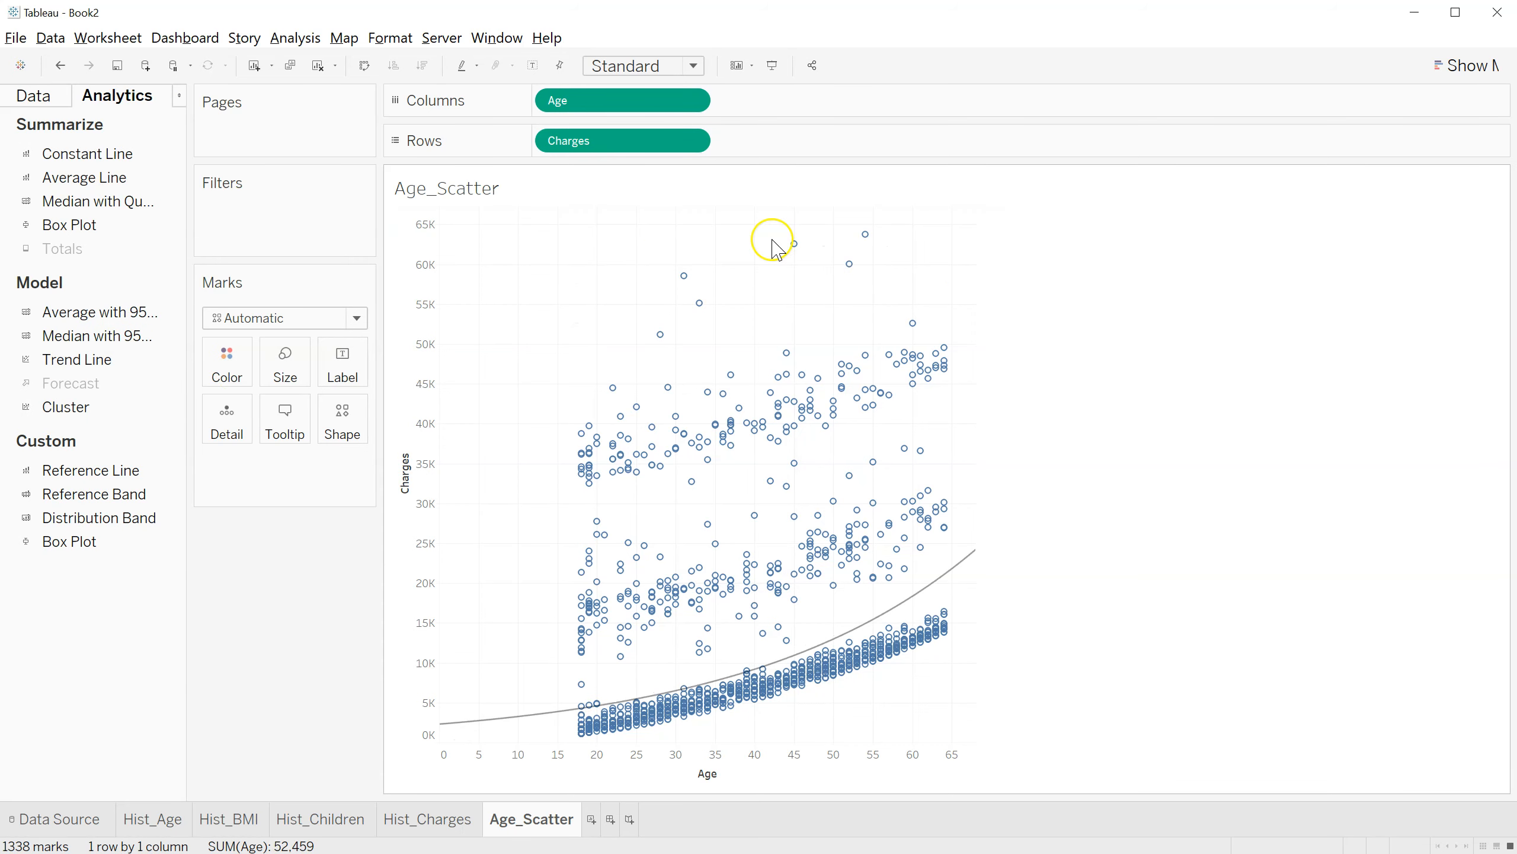
pyautogui.moveTo(875, 617)
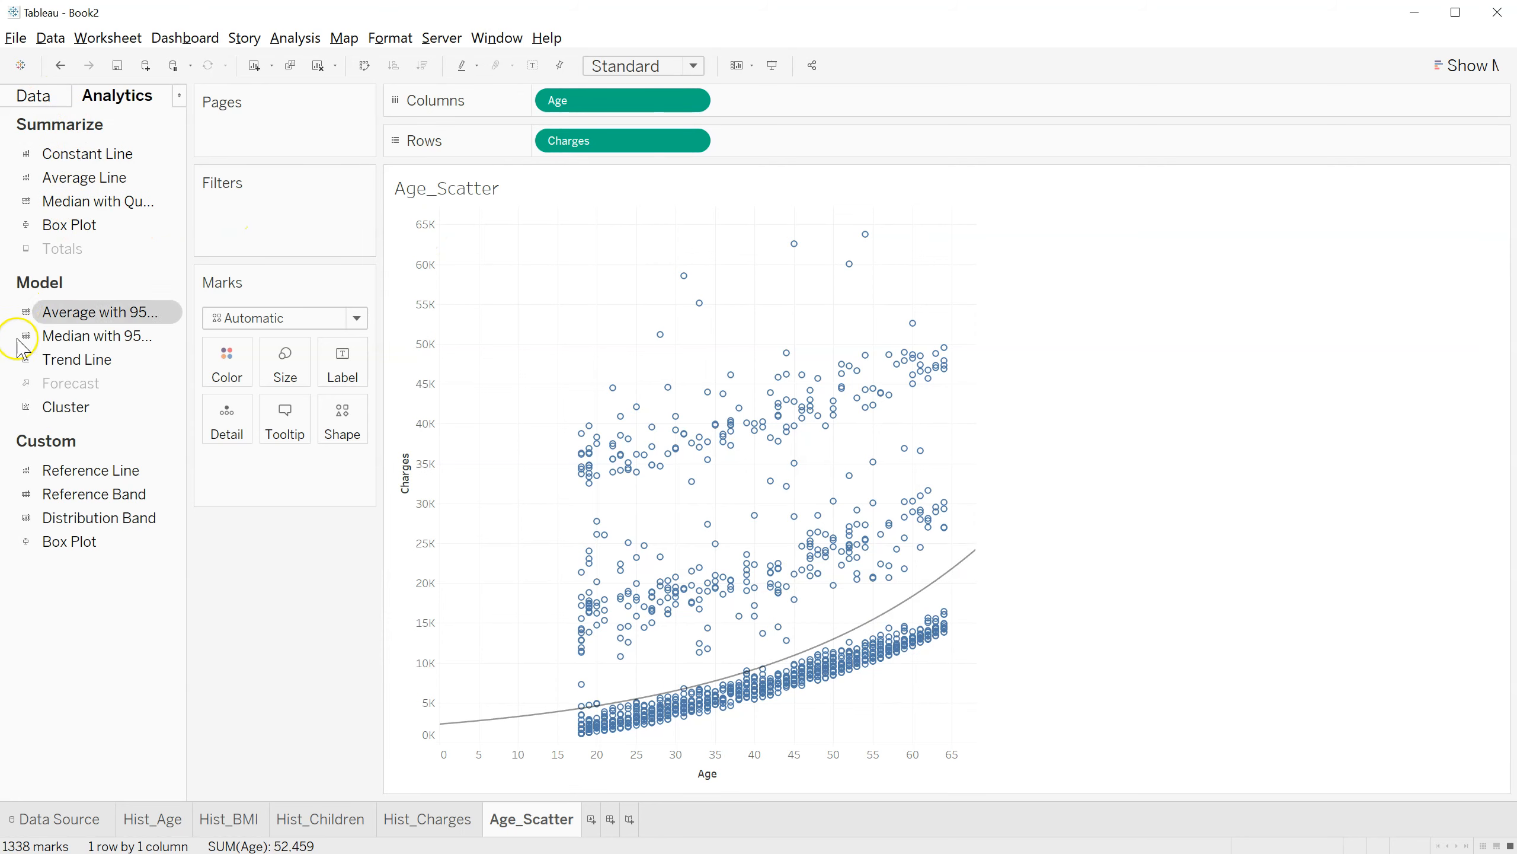
pyautogui.moveTo(36, 358); pyautogui.dragTo(974, 261)
pyautogui.moveTo(829, 649)
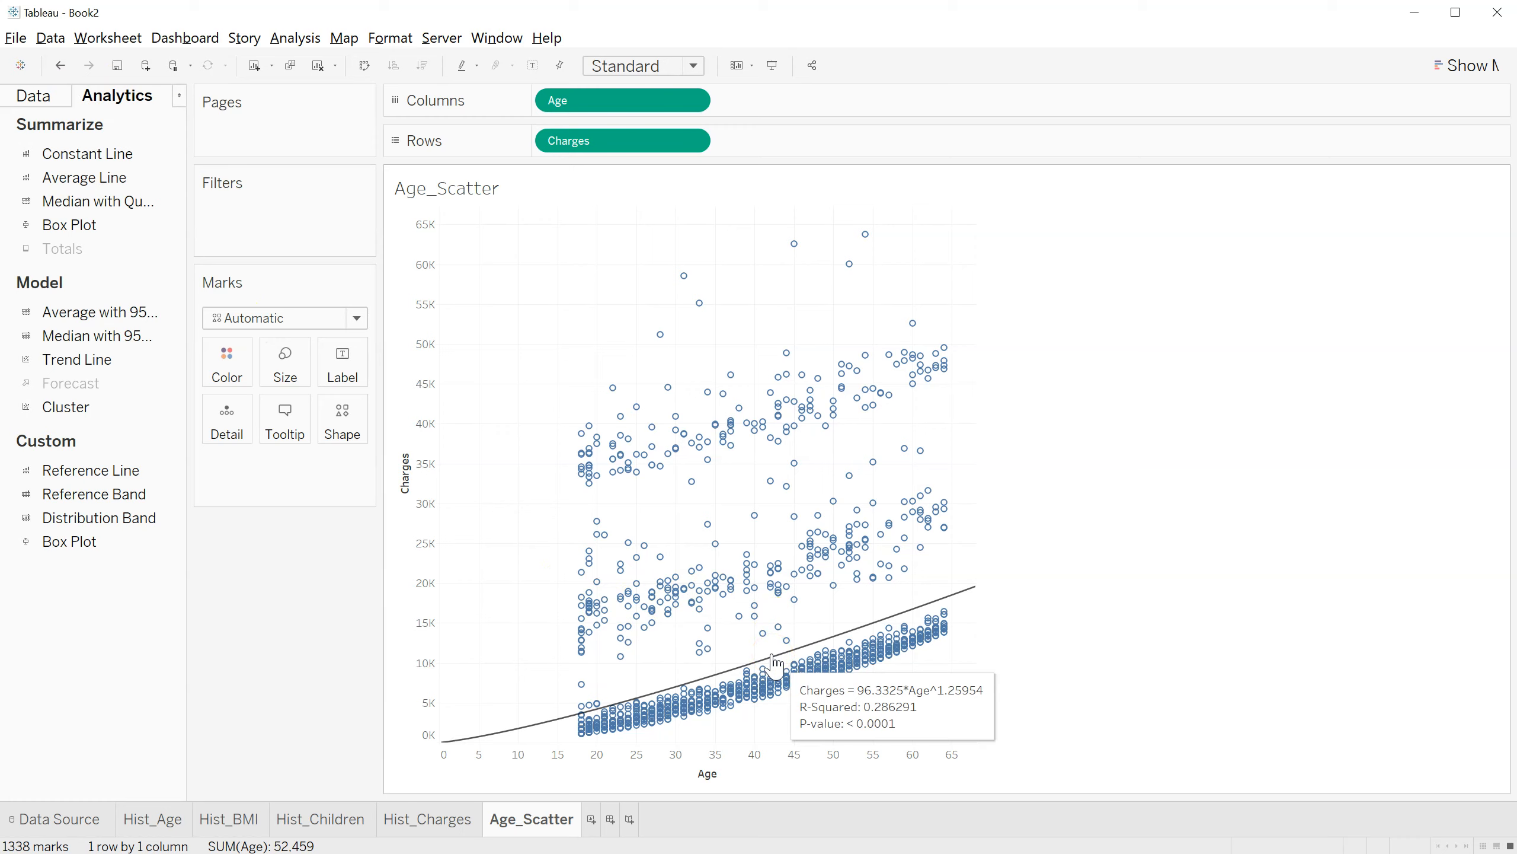
# - Open the Age_e calculated field for editing and rename it Age_power_1.25954, taking the exponent from the power trend line's equation
pyautogui.click(47, 91)
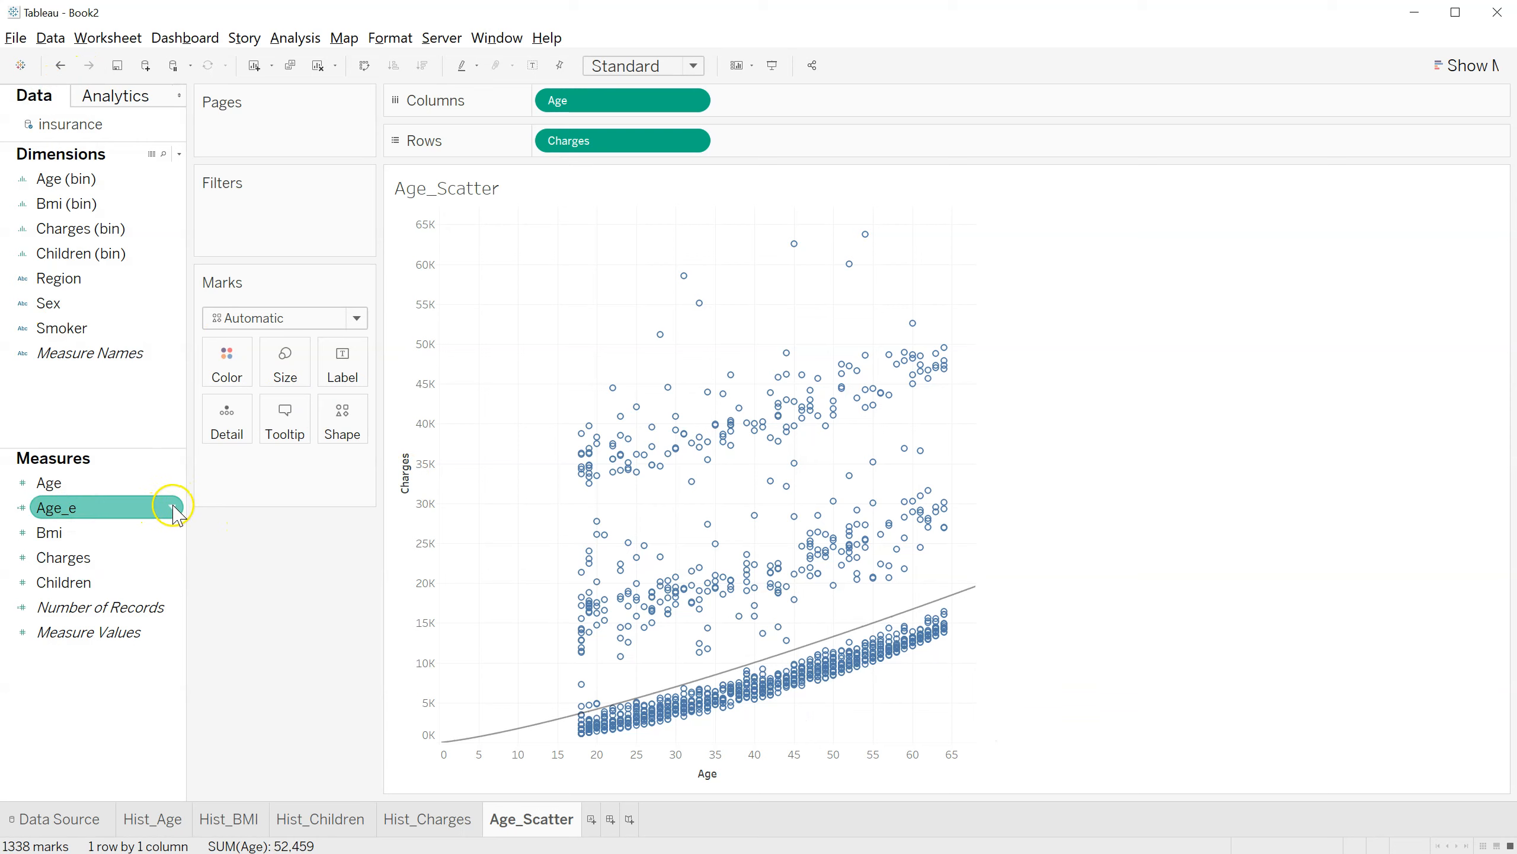
pyautogui.click(174, 509)
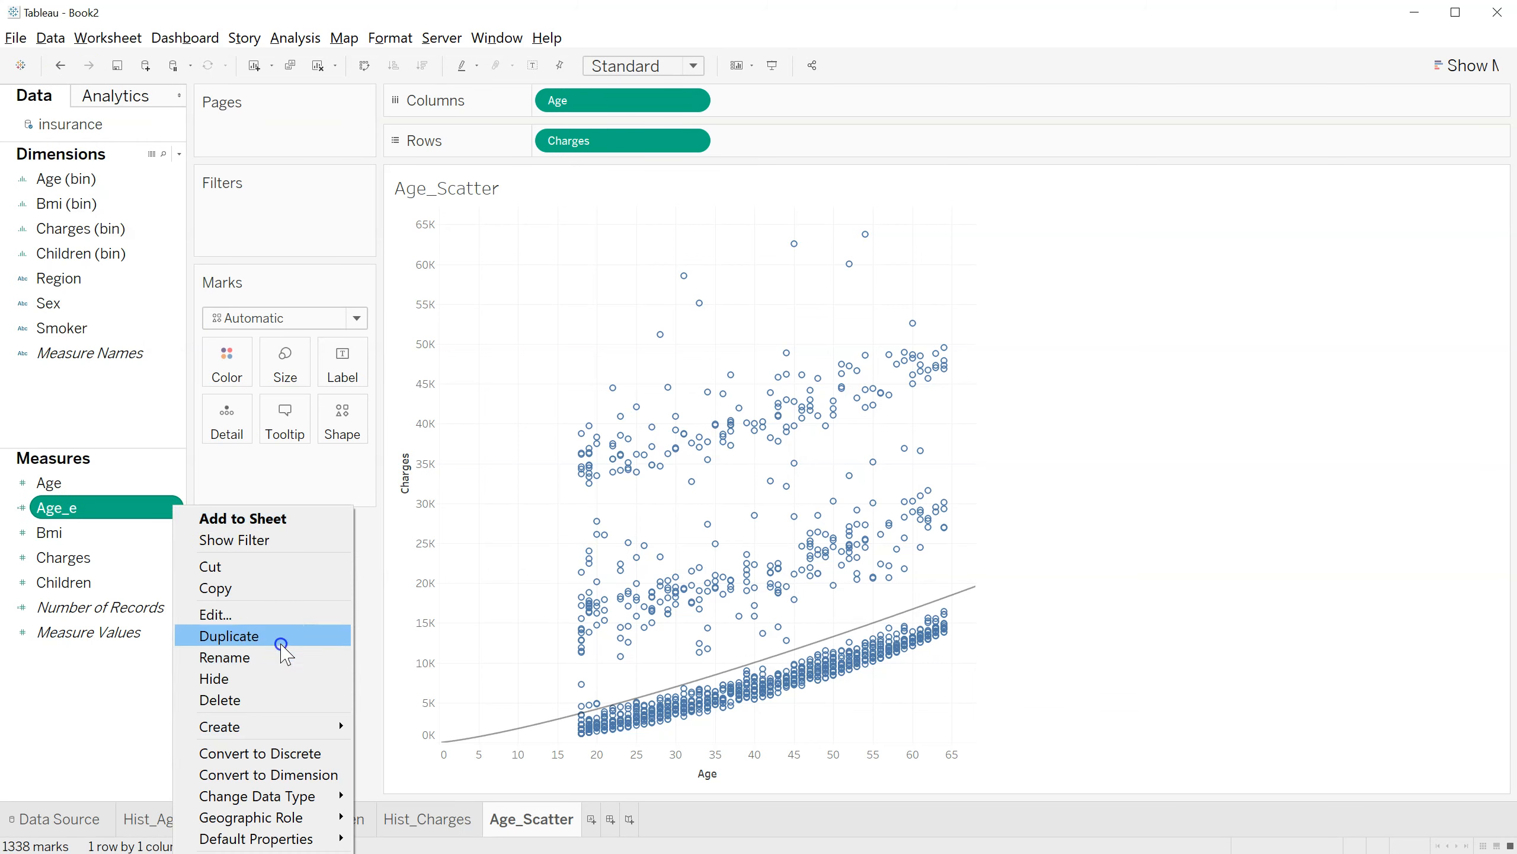
pyautogui.click(281, 614)
pyautogui.click(553, 311)
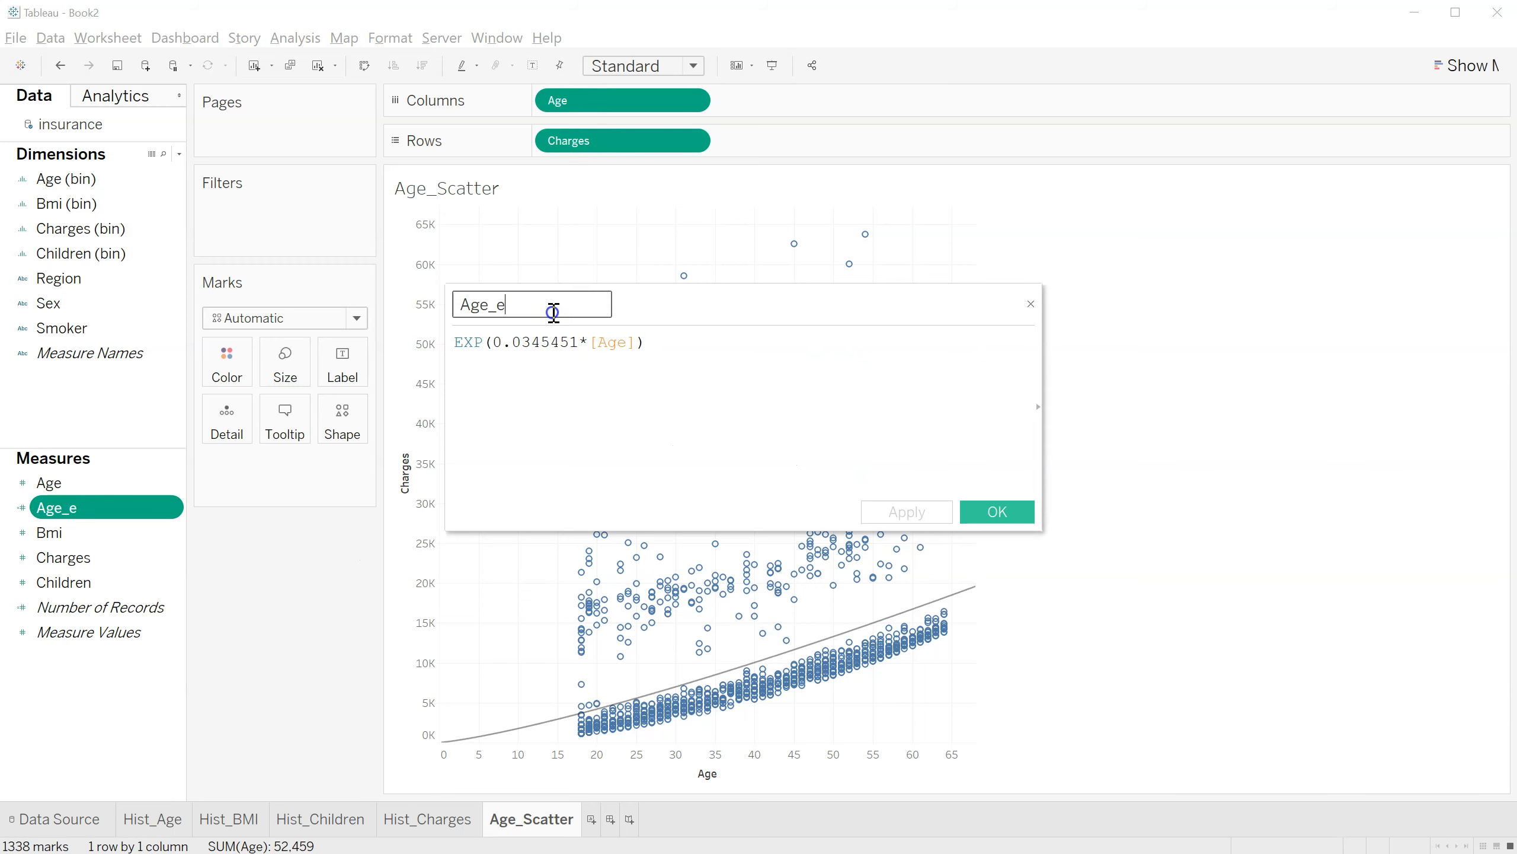
pyautogui.press('BackSpace')
pyautogui.write('power_1.25')
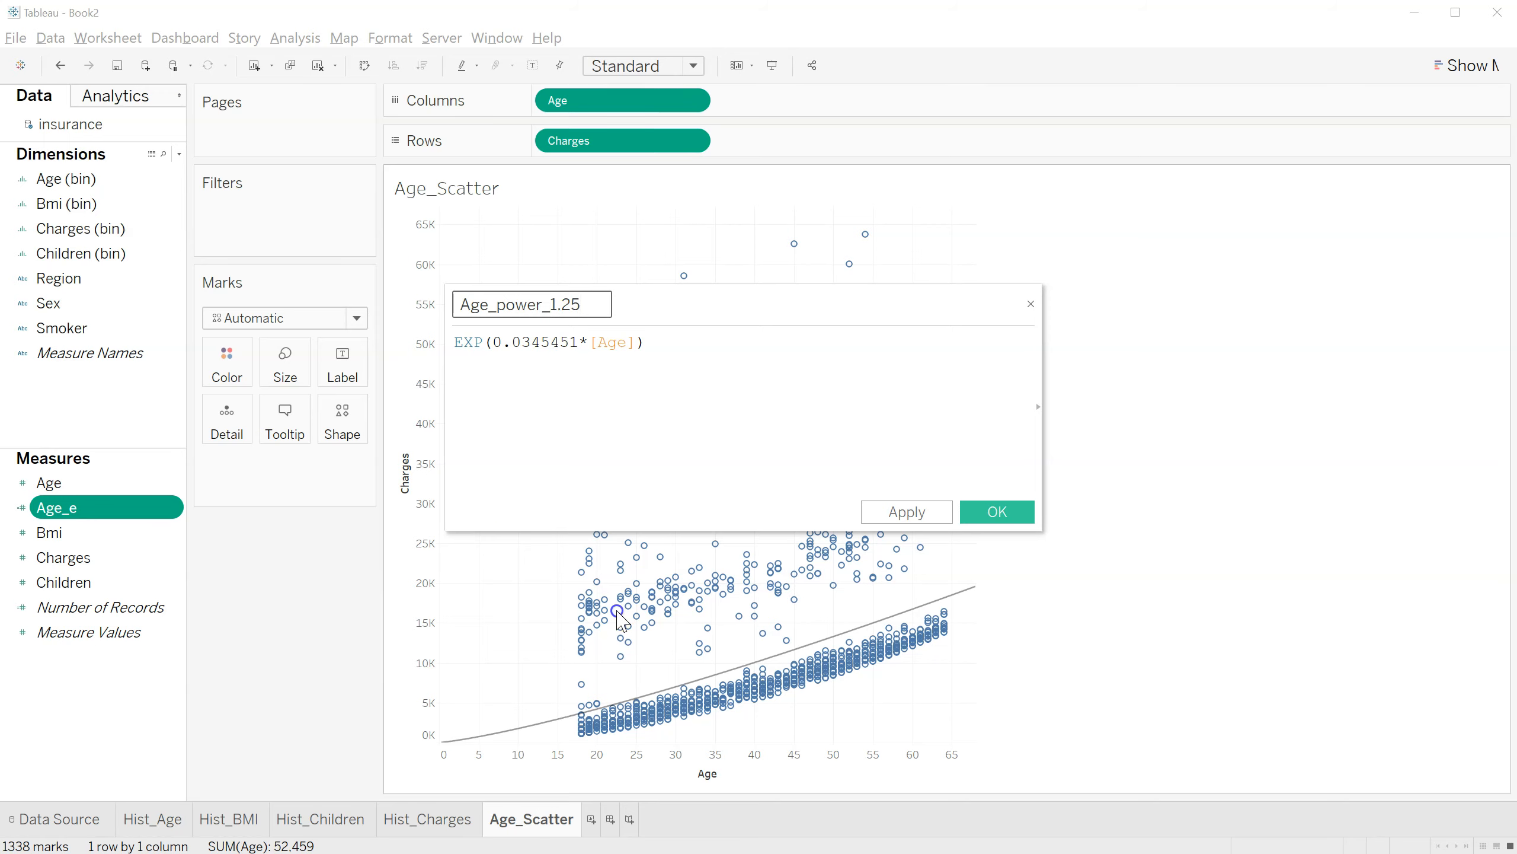
pyautogui.moveTo(648, 700)
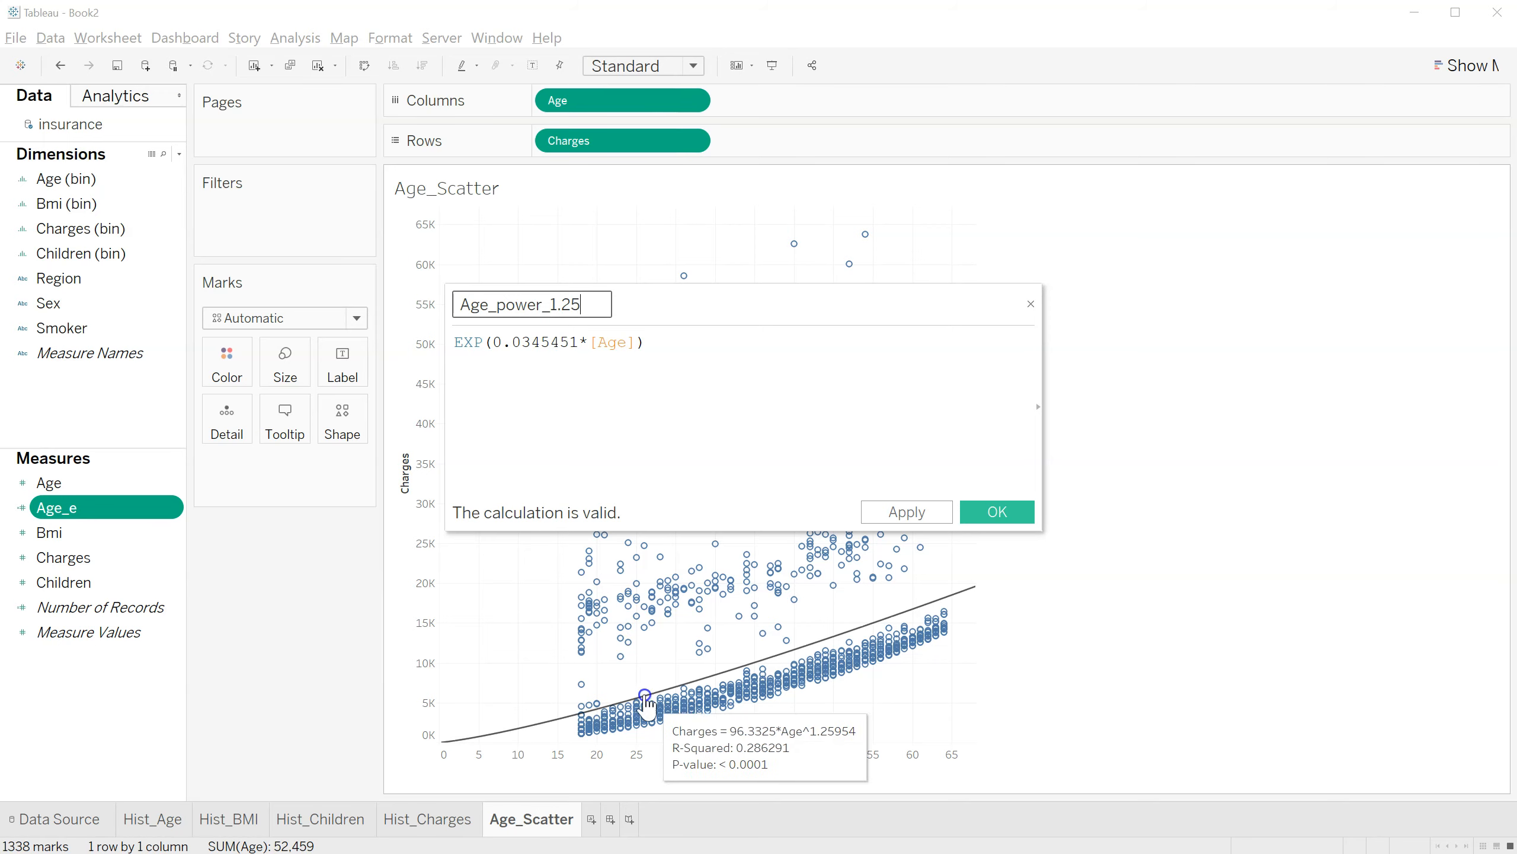
pyautogui.rightClick(596, 281)
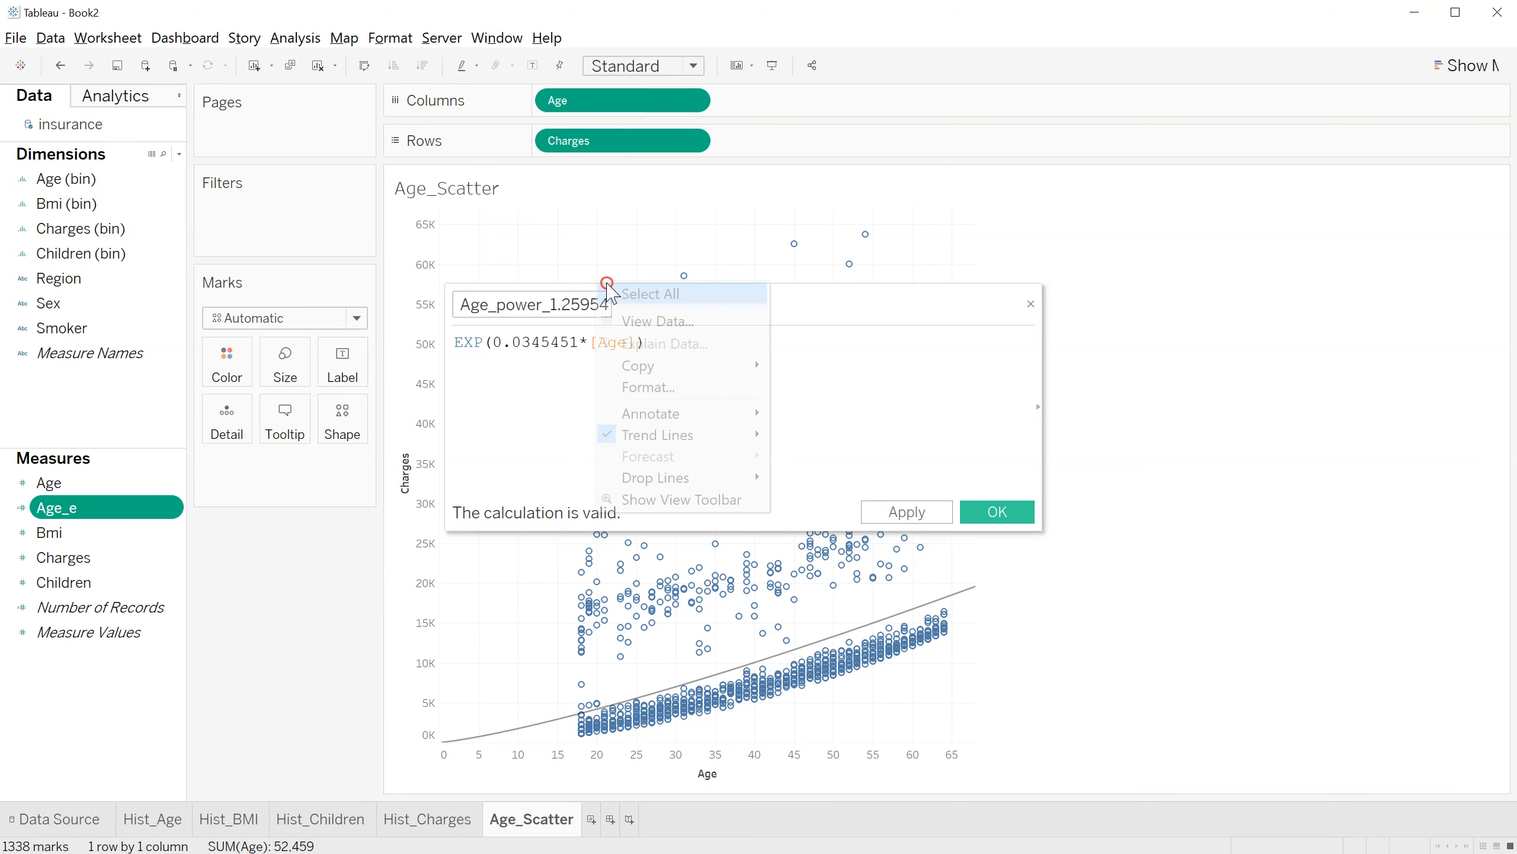
# - Replace the Age_power_1.25954 formula with POWER([Age], 1.25954) and save the field
pyautogui.click(663, 343)
pyautogui.moveTo(663, 343); pyautogui.dragTo(439, 328)
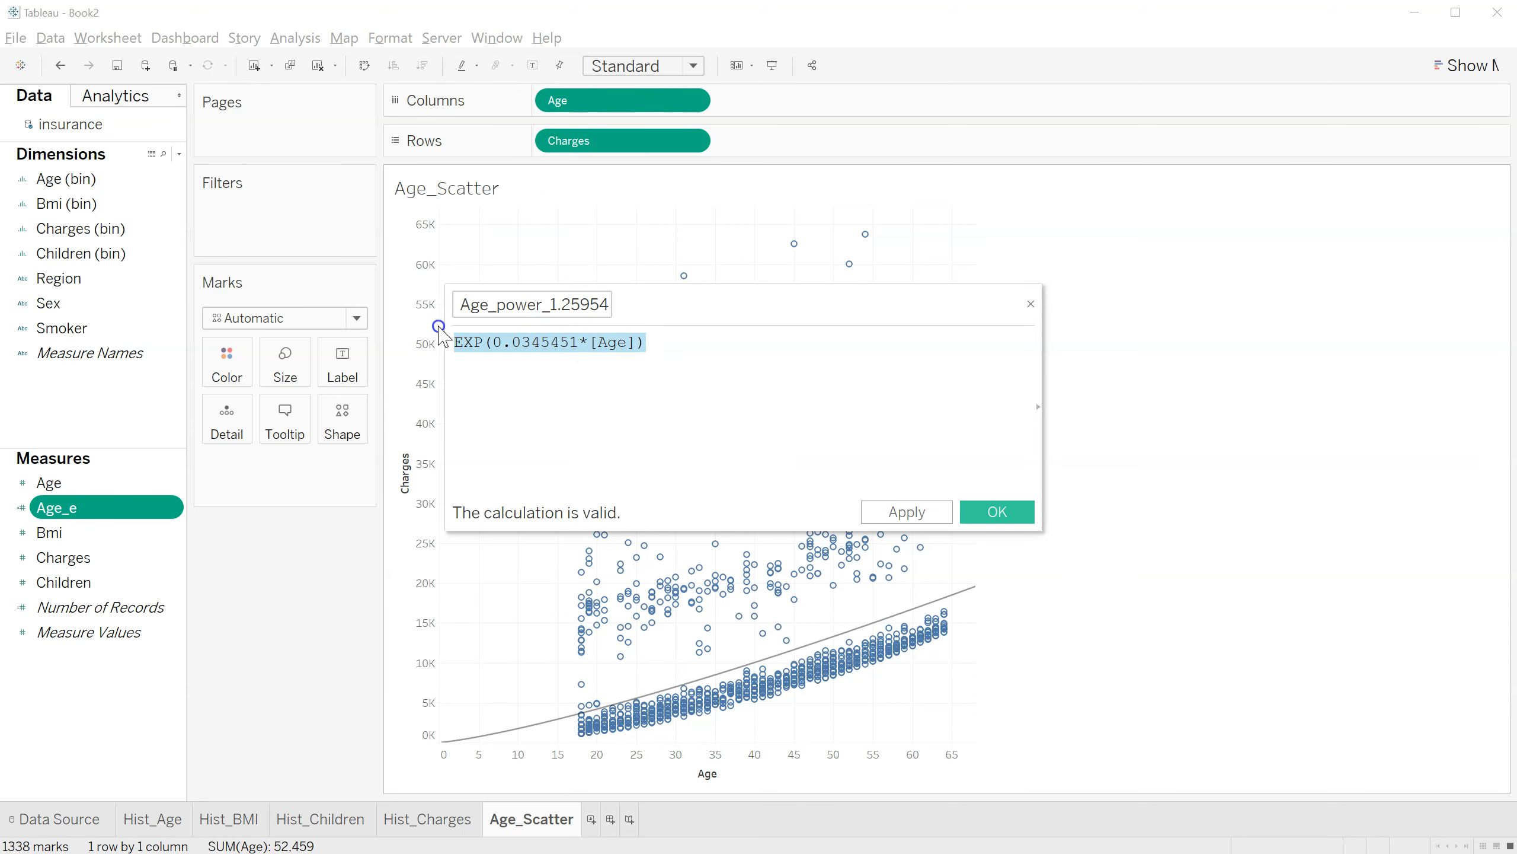
pyautogui.write('power')
pyautogui.press('Return')
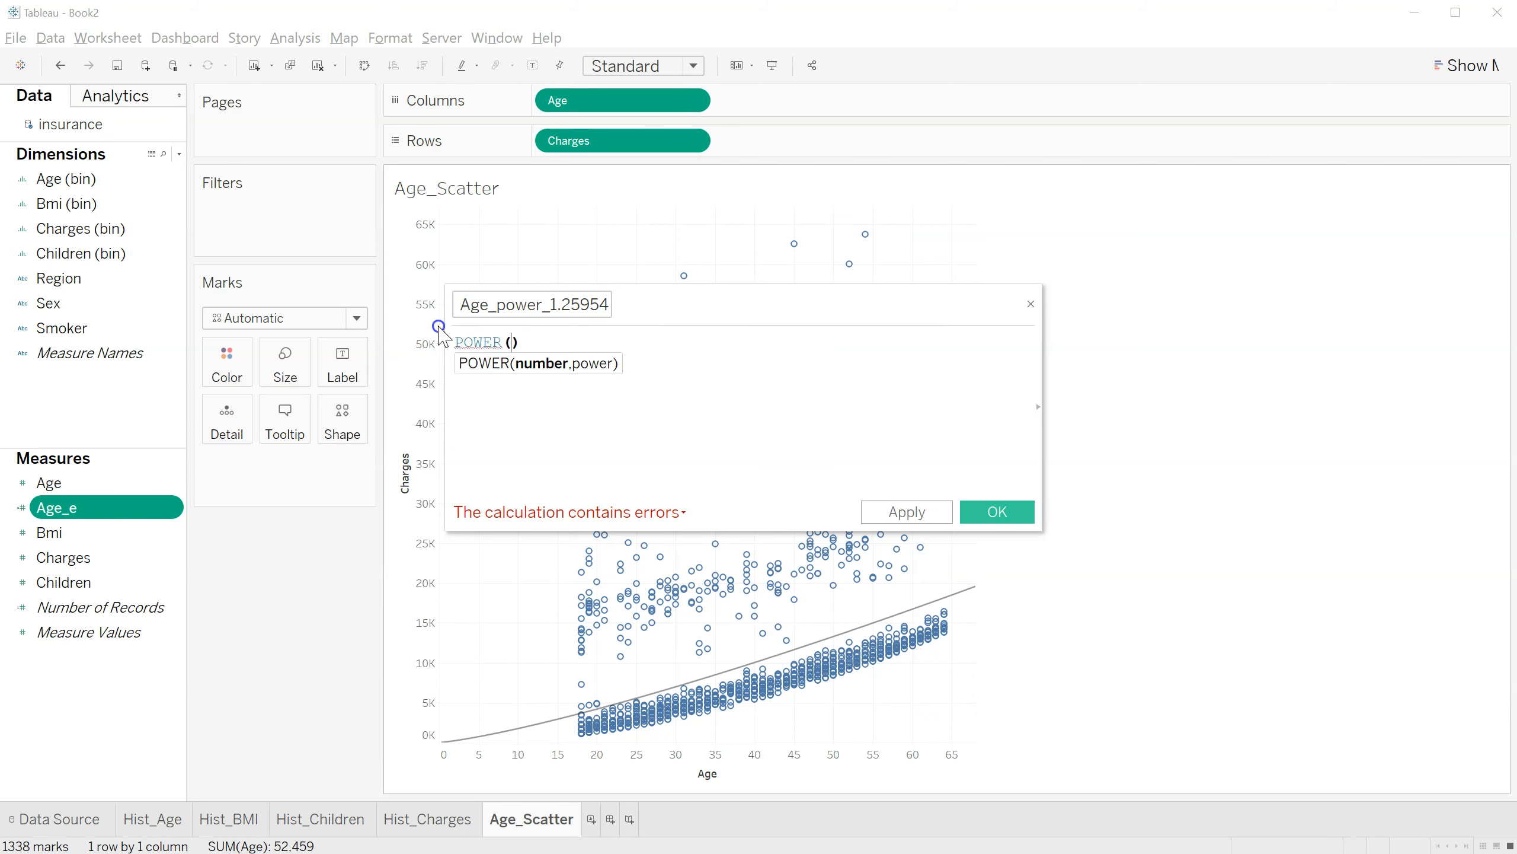
pyautogui.write('[ag')
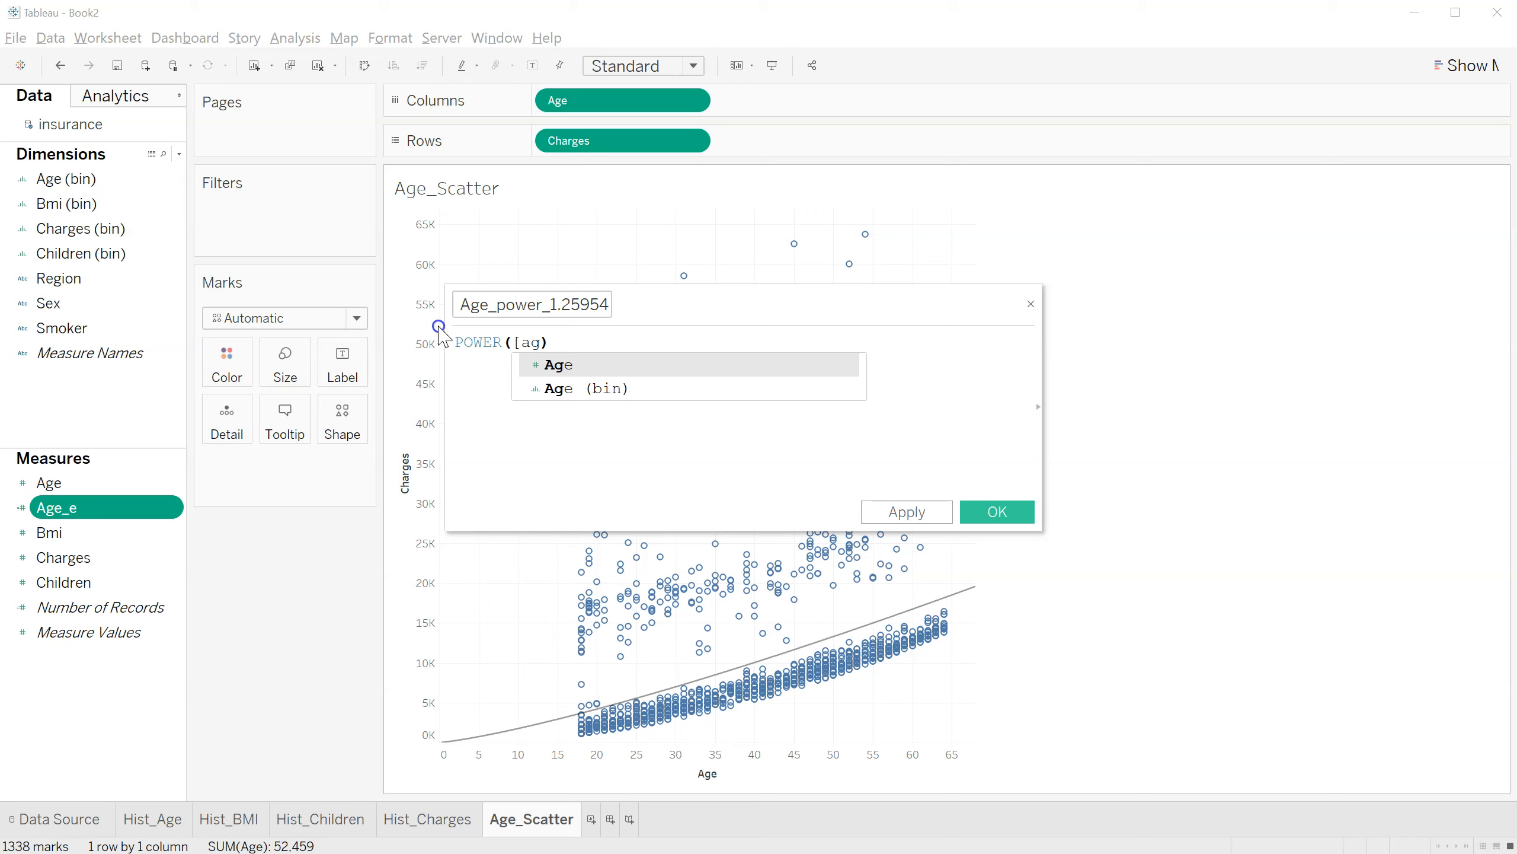
pyautogui.press('Return')
pyautogui.write(', ')
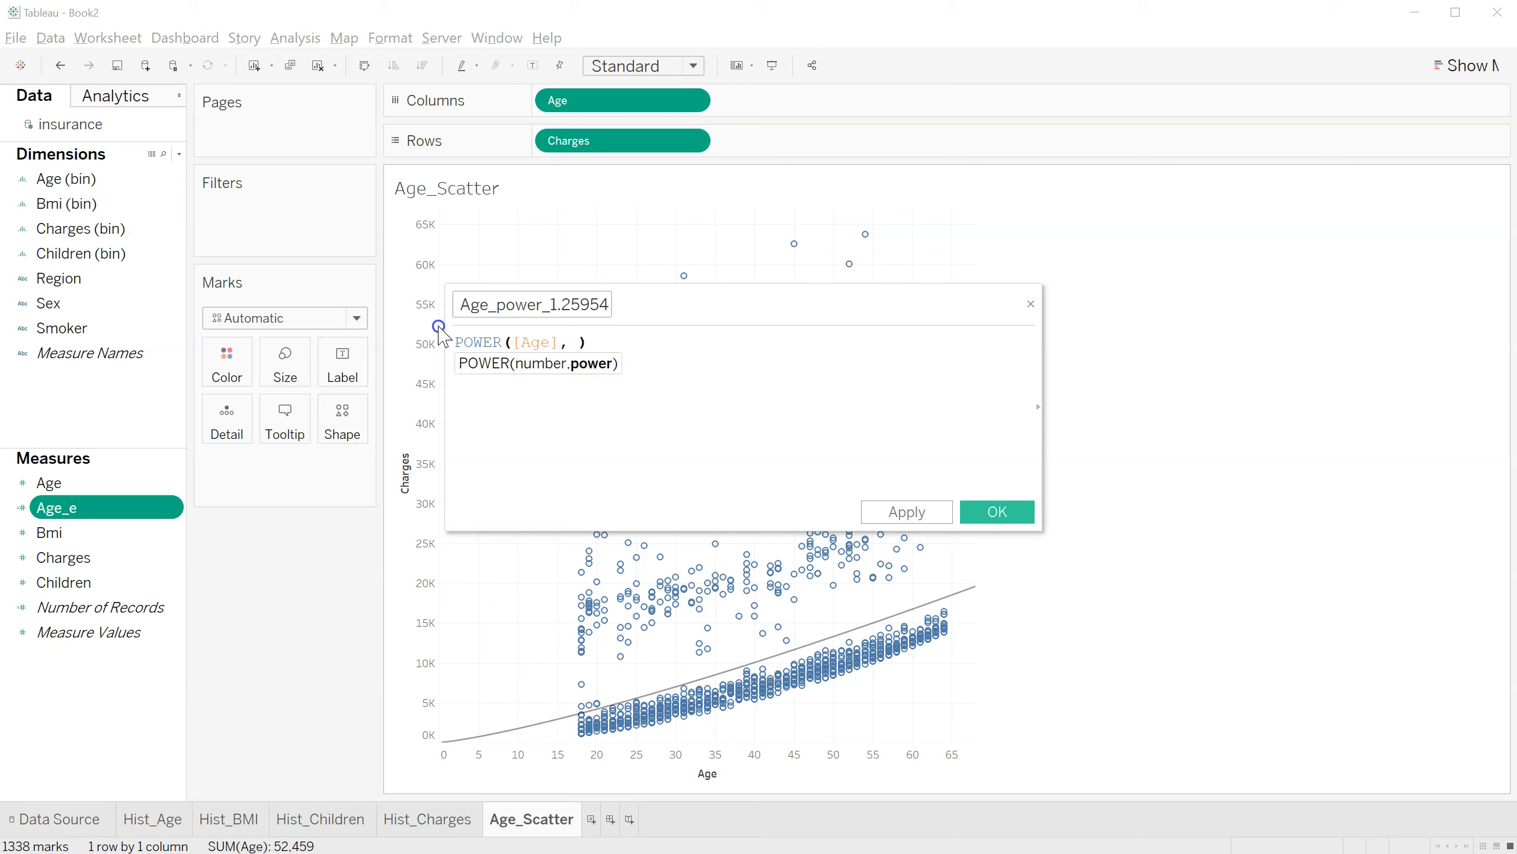
pyautogui.write('1.25954')
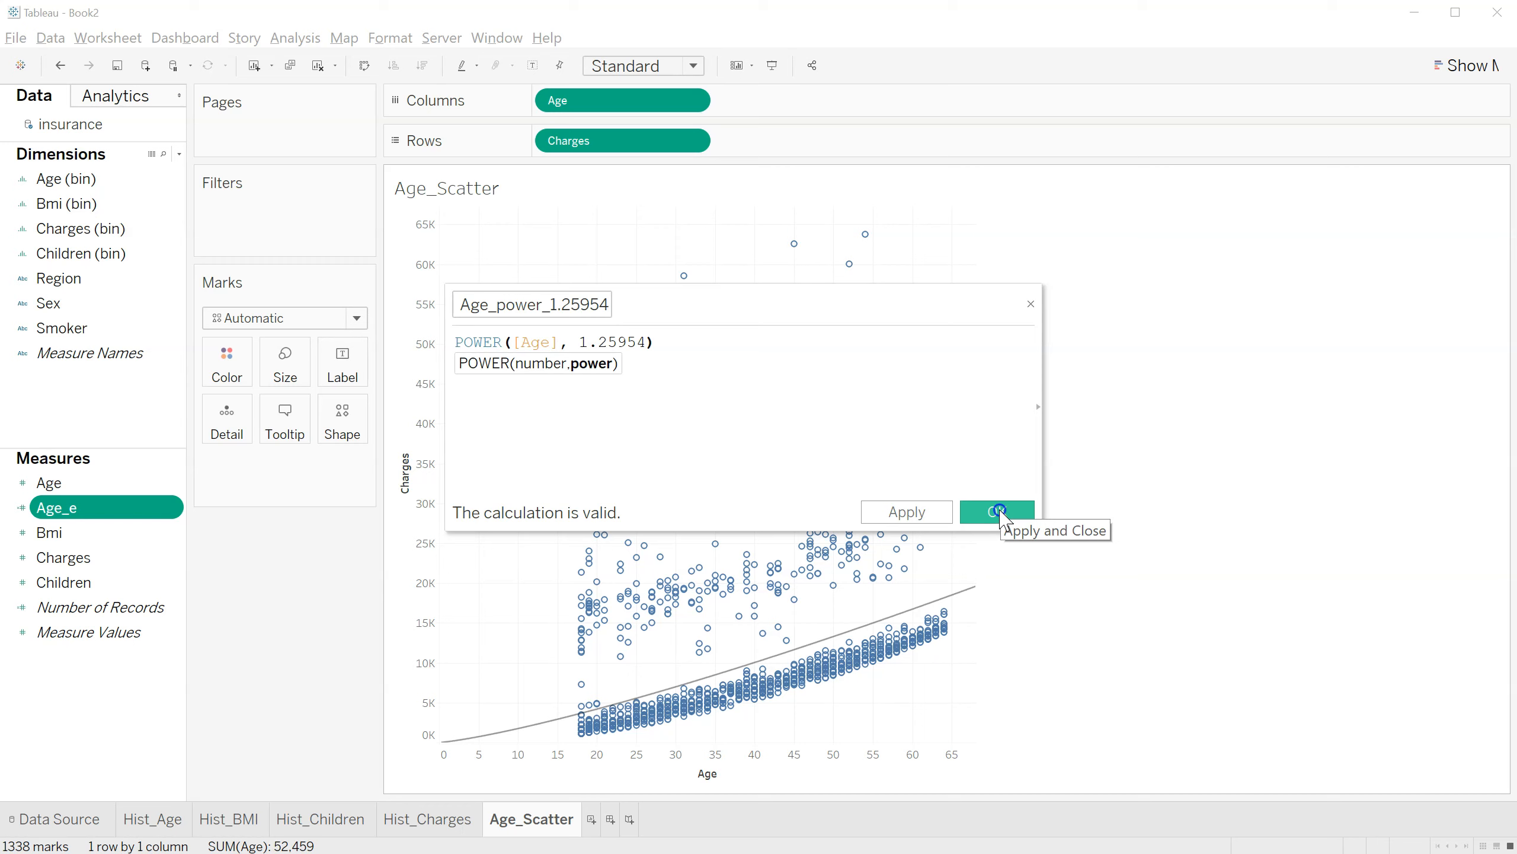
pyautogui.click(997, 512)
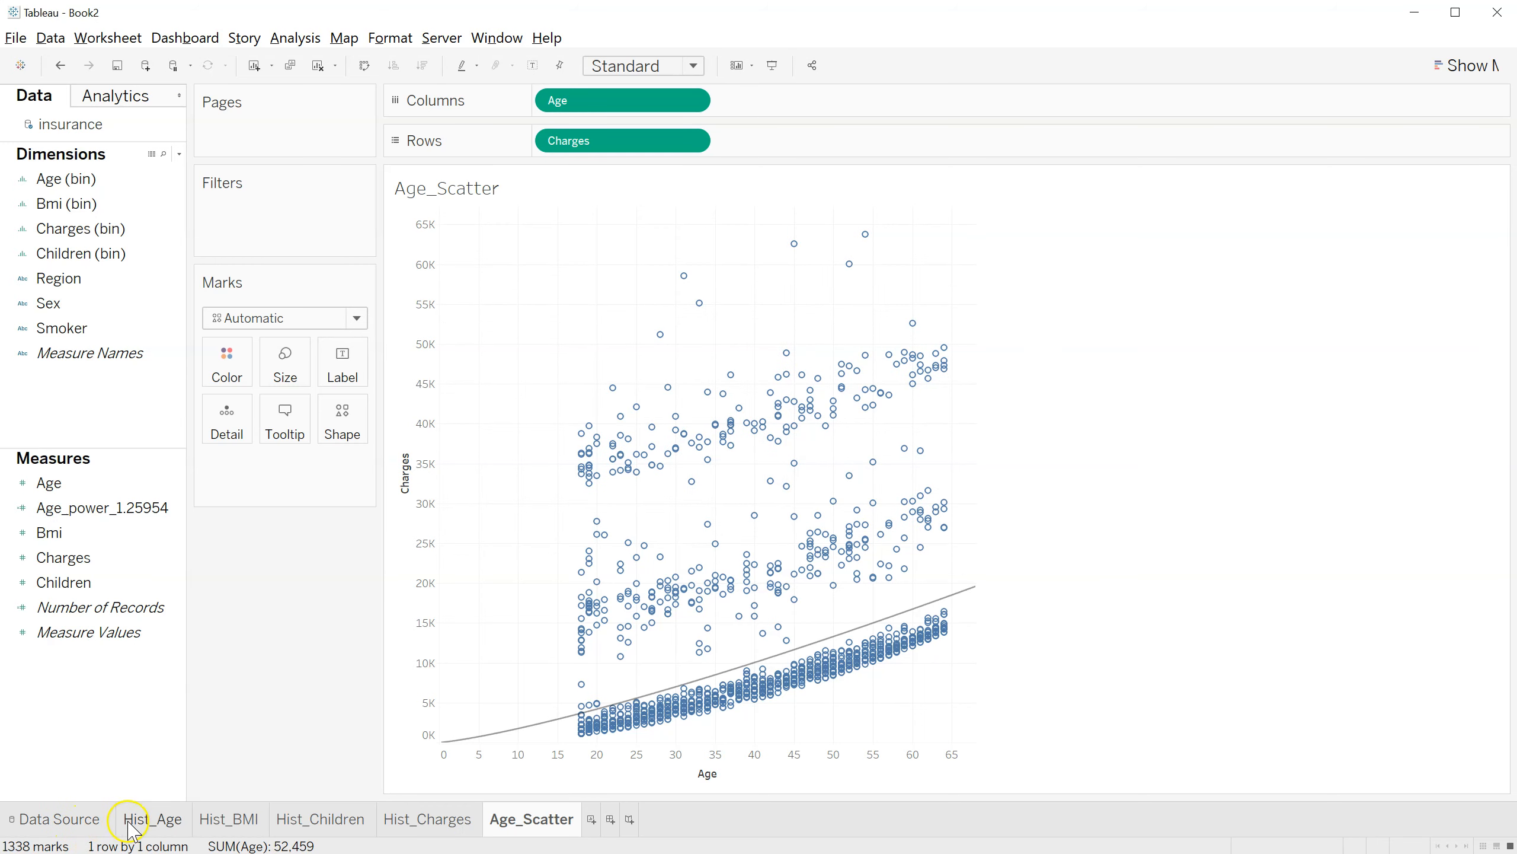
# - Open the data source to review the Age_power_1.25954 column
pyautogui.click(63, 819)
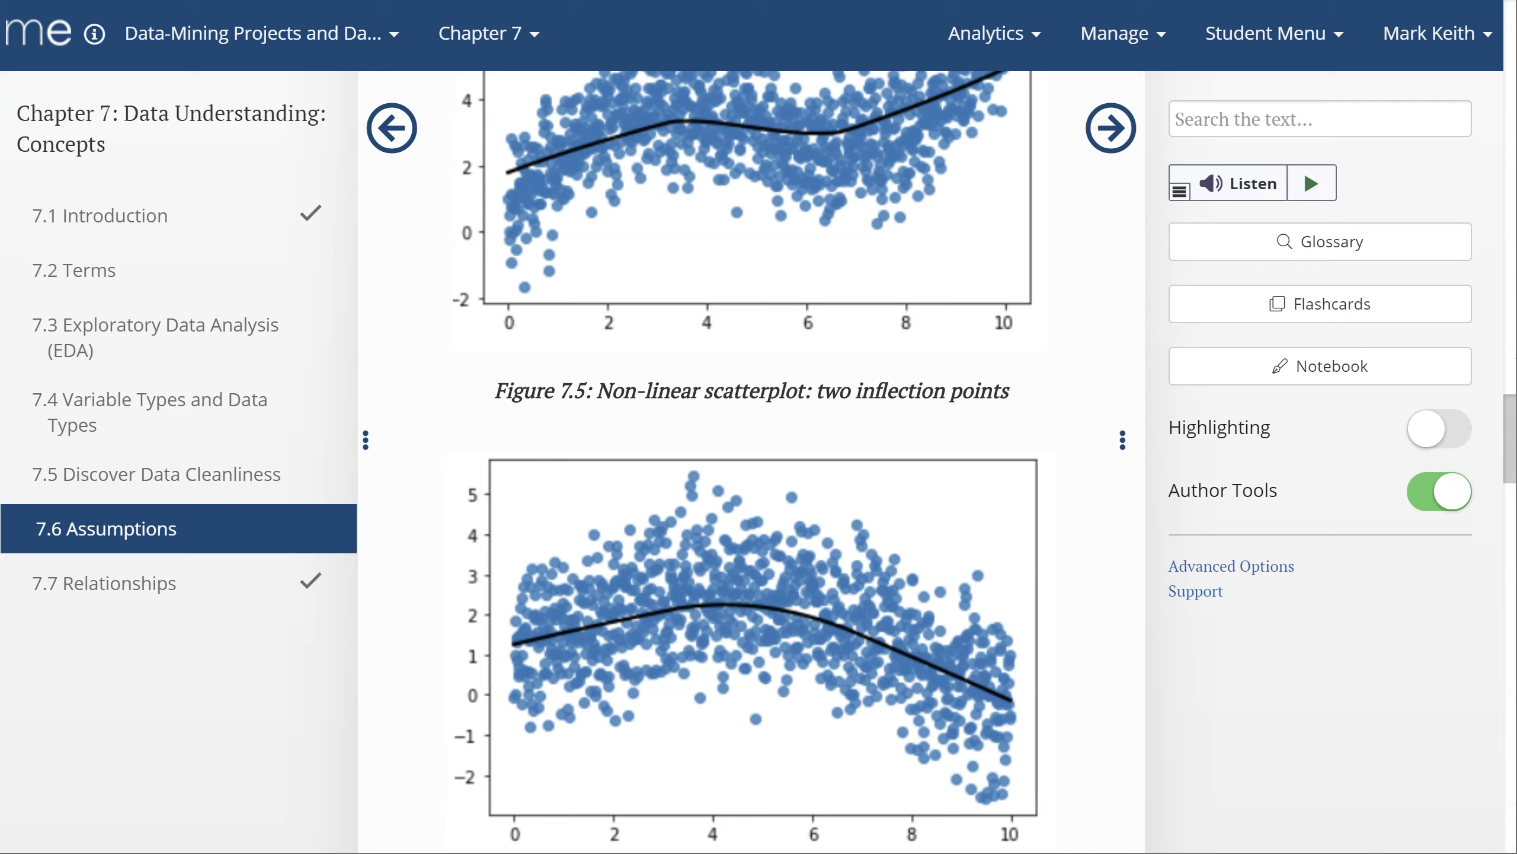
# - Switch to Tableau, open the Age_Scatter sheet and copy its scatterplot as an image with title, view and caption
pyautogui.hotkey('alt', 'Tab')
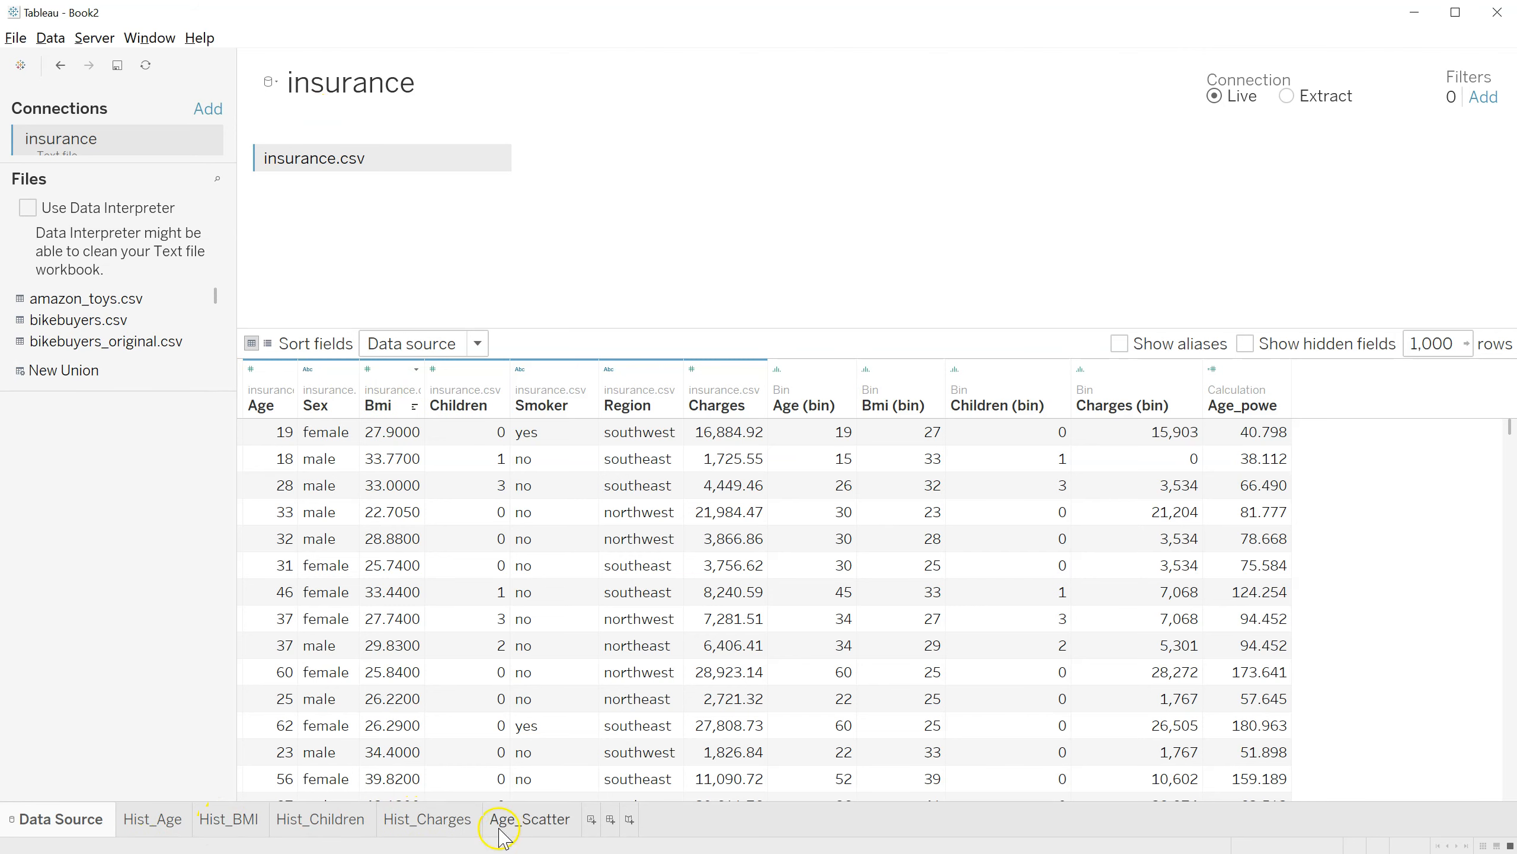
pyautogui.click(527, 820)
pyautogui.rightClick(1000, 357)
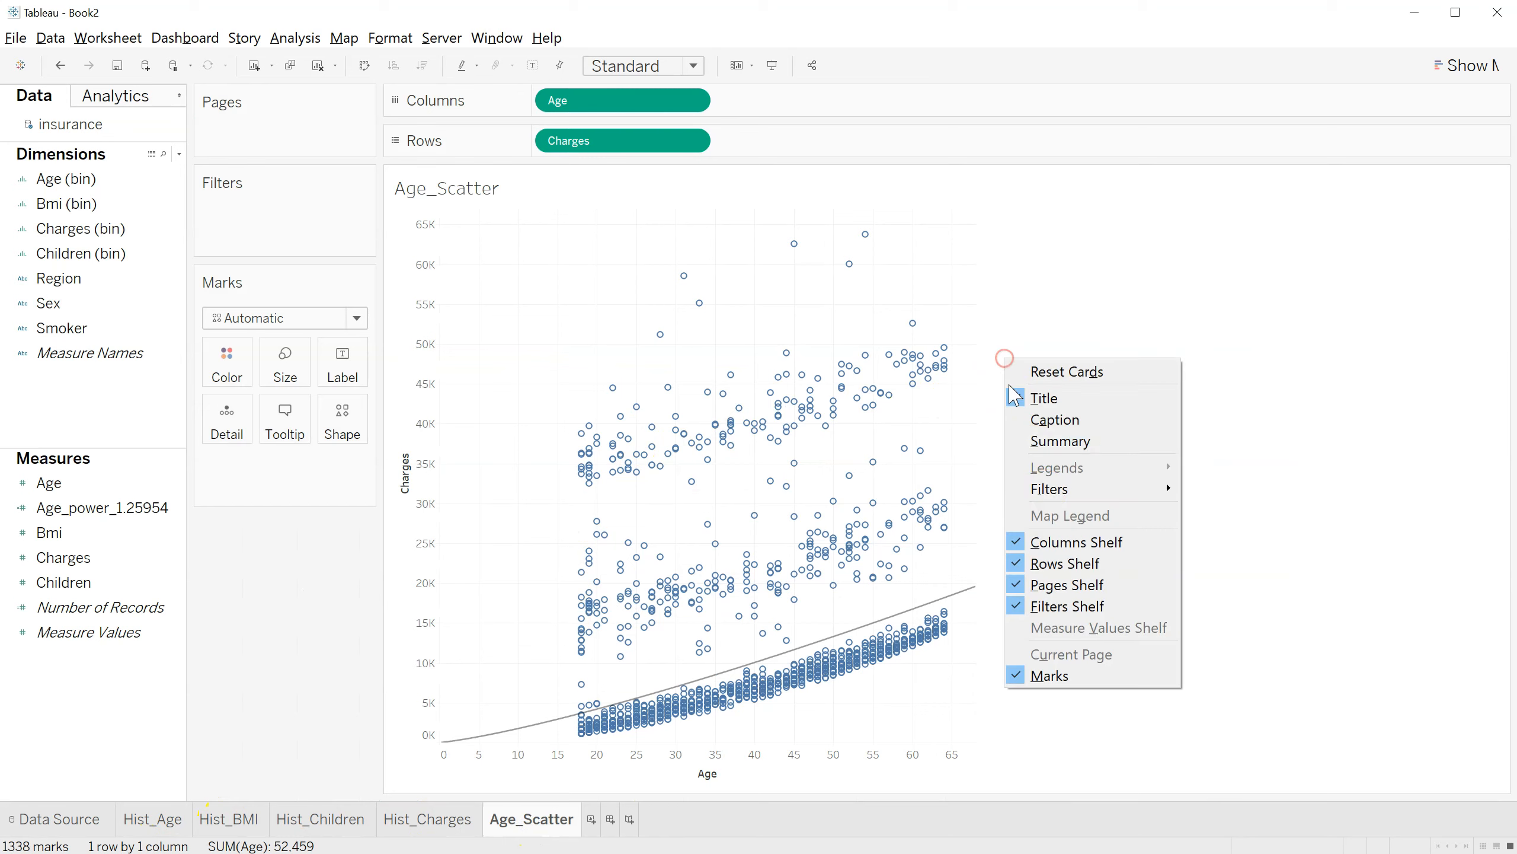
pyautogui.click(803, 290)
pyautogui.rightClick(804, 290)
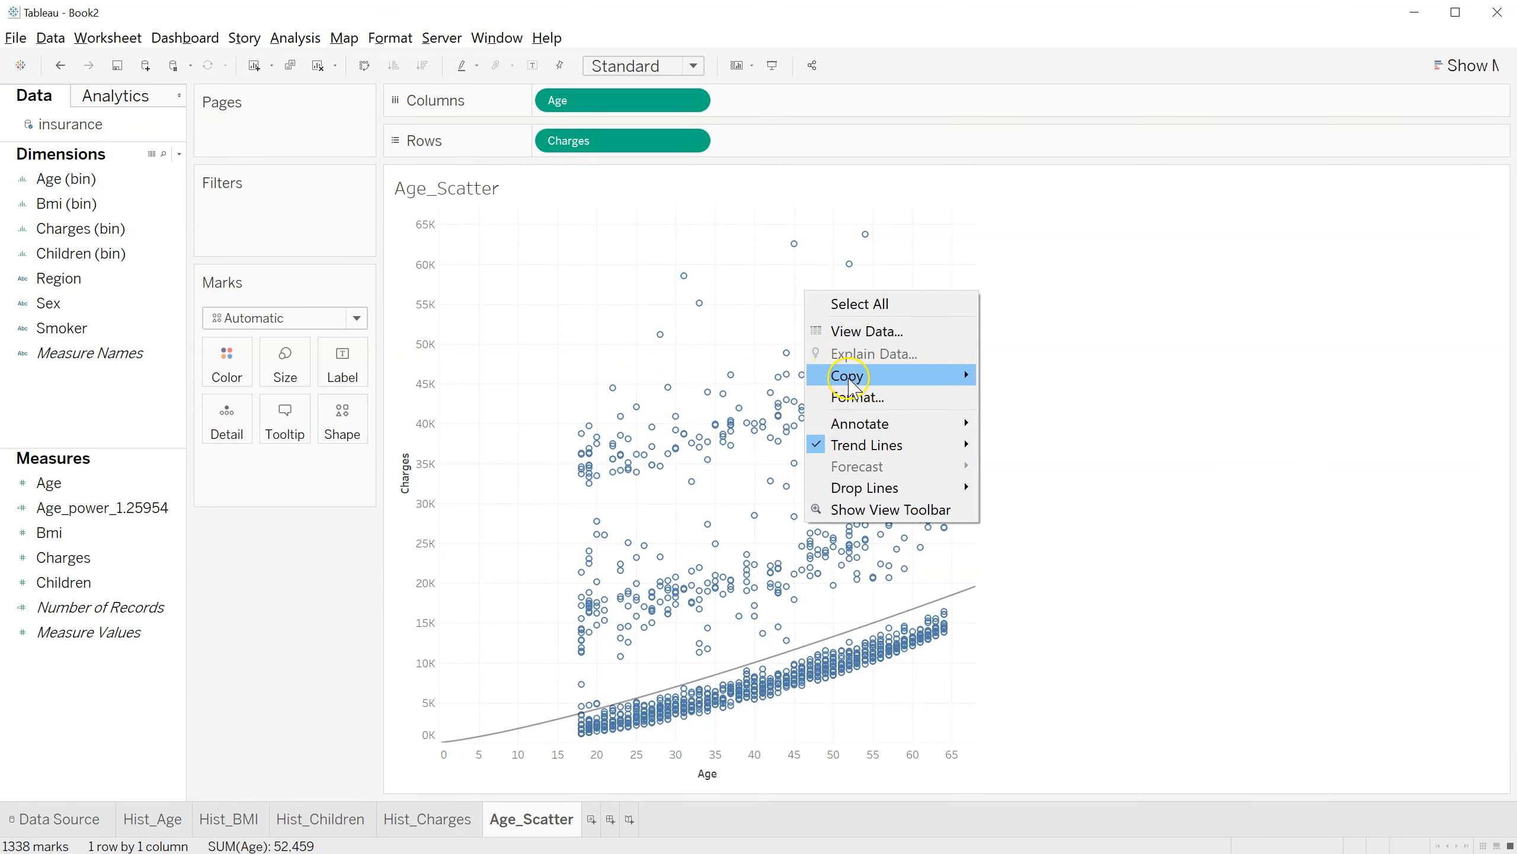
pyautogui.moveTo(849, 376)
pyautogui.click(1023, 421)
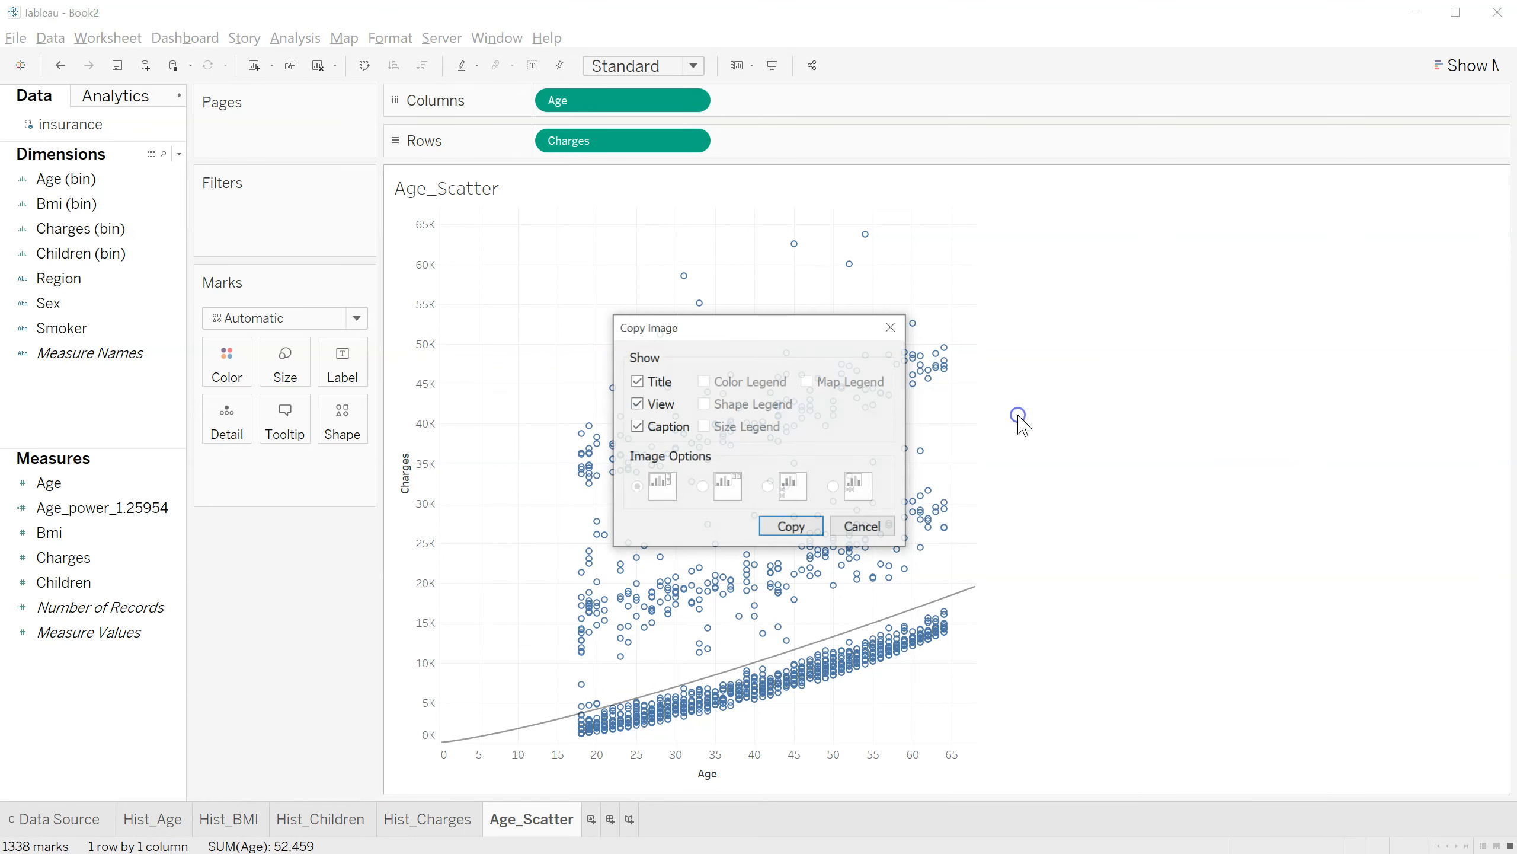
pyautogui.click(792, 527)
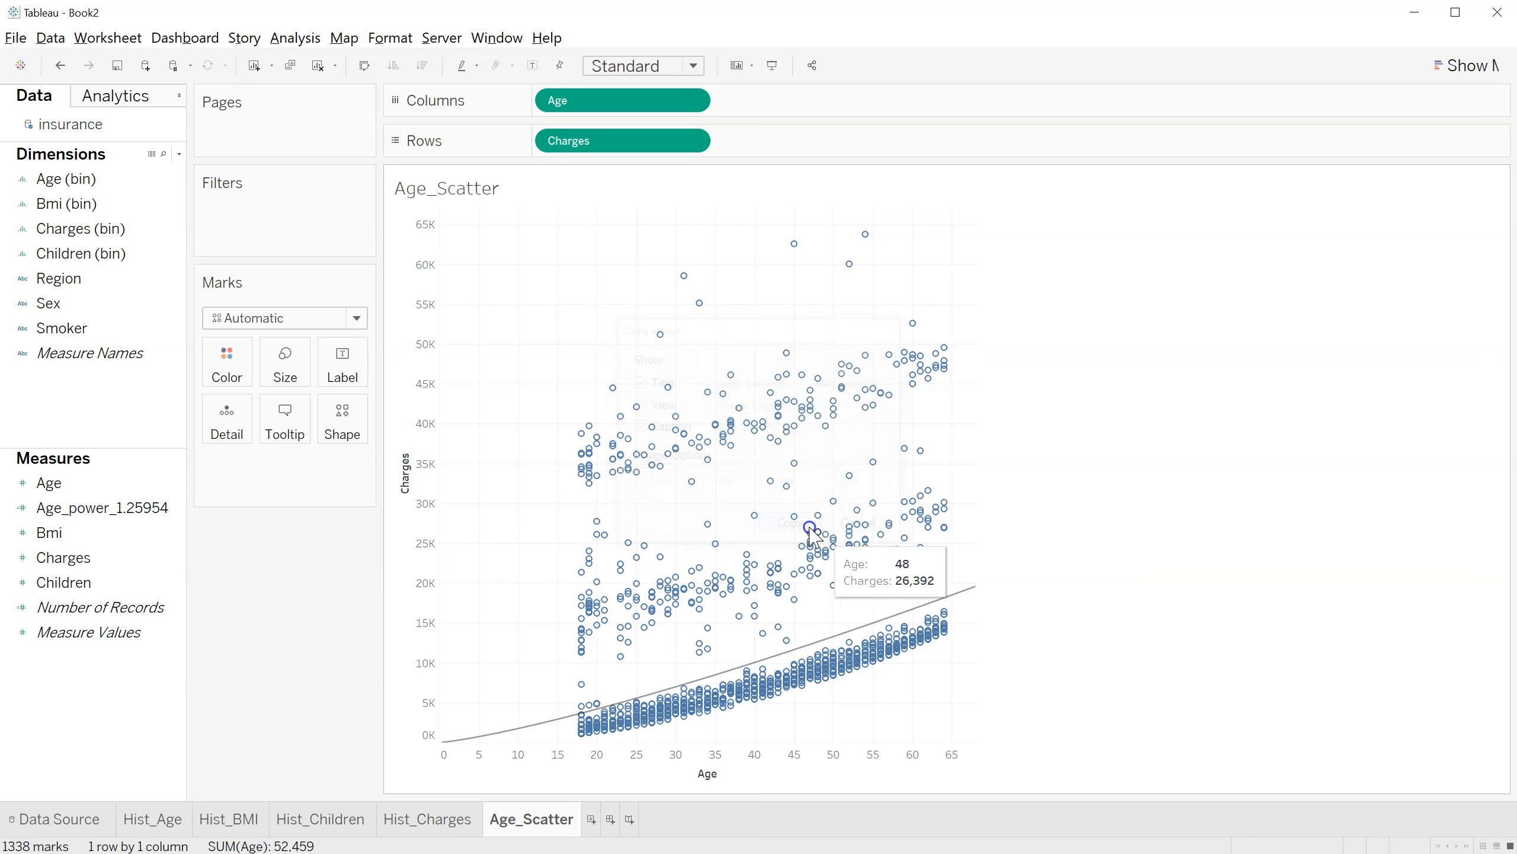
pyautogui.doubleClick(453, 189)
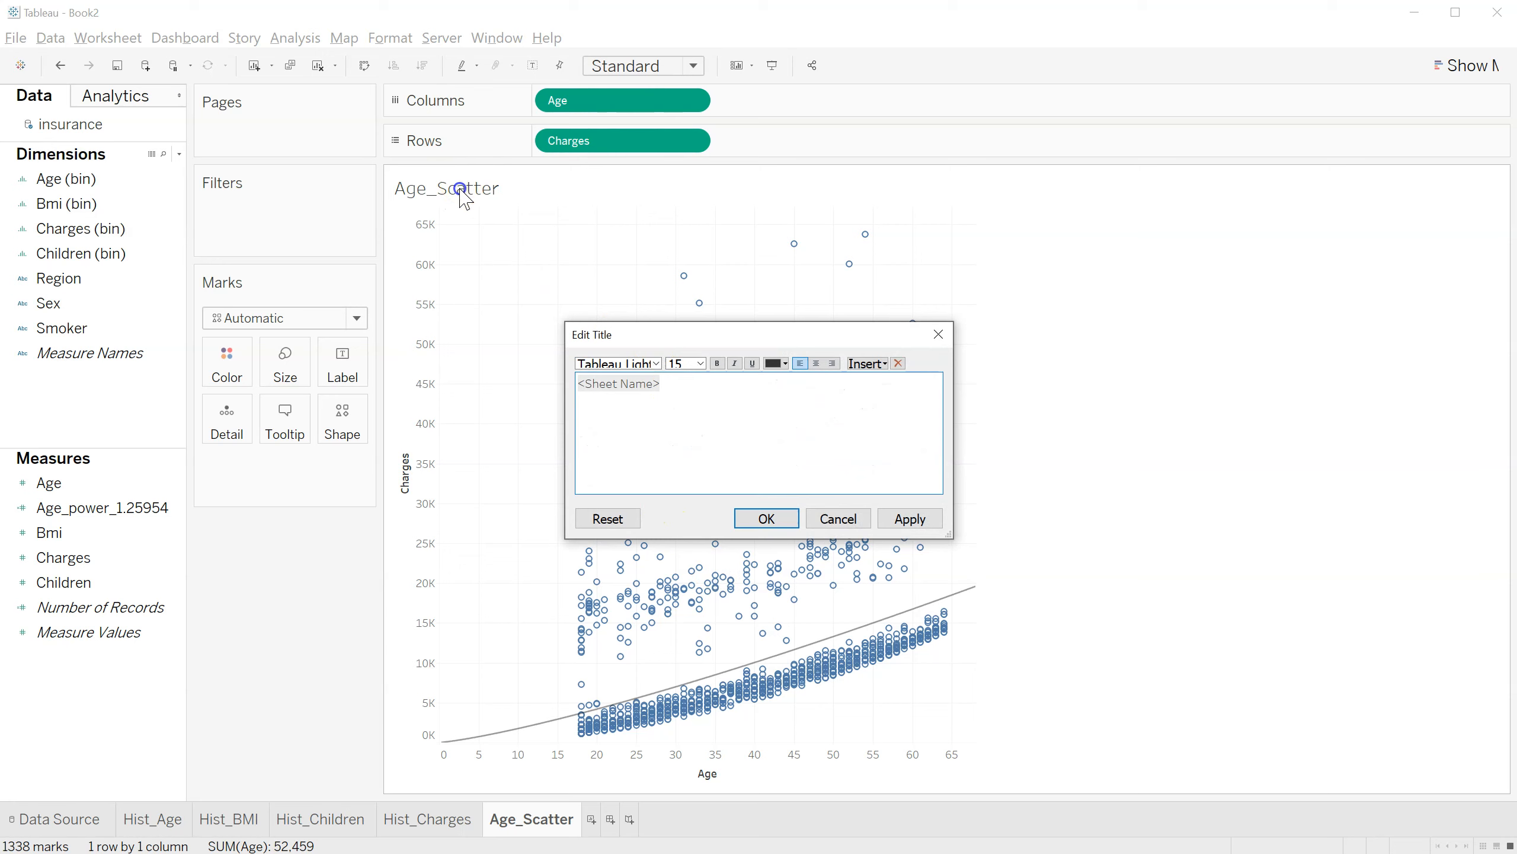
pyautogui.click(639, 498)
pyautogui.click(766, 517)
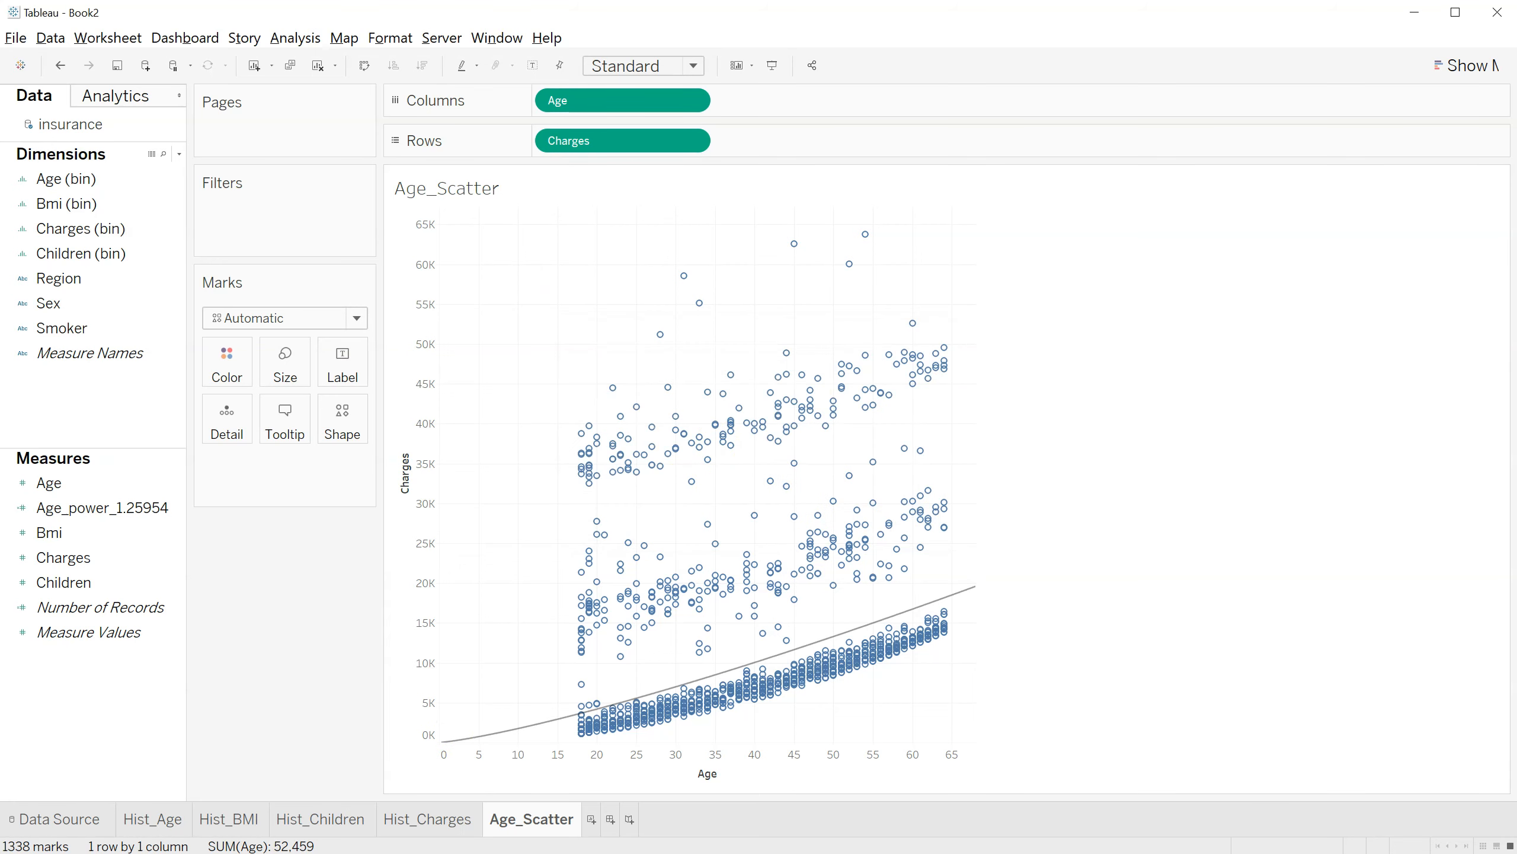
# - In the Word report, add "Age" below the heading, preceded by "This report details the relationship between each potential feature with the label "charges"."
pyautogui.hotkey('alt', 'Tab')
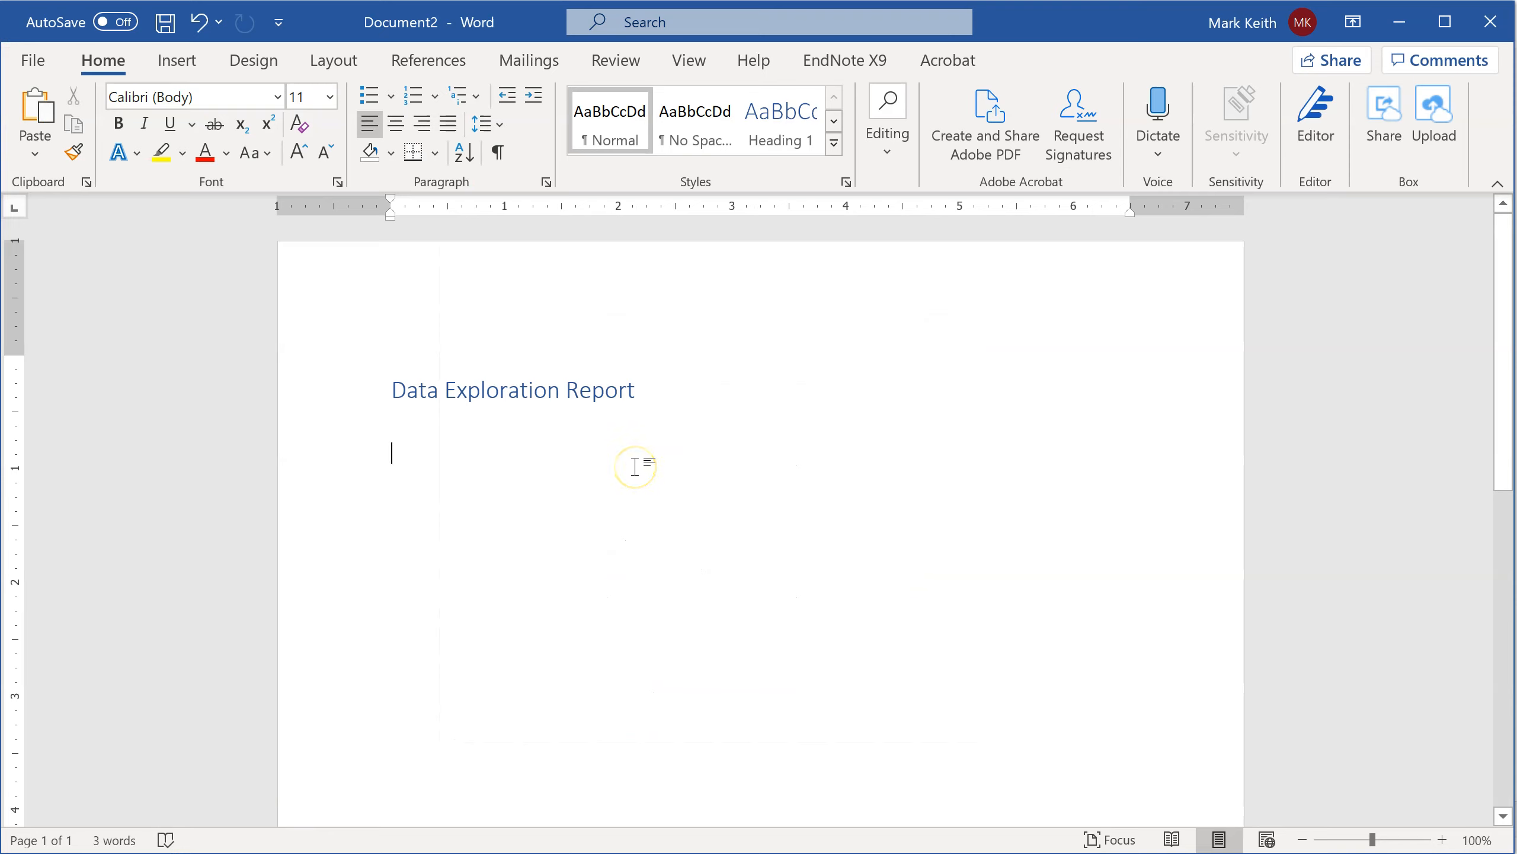
pyautogui.write('Age')
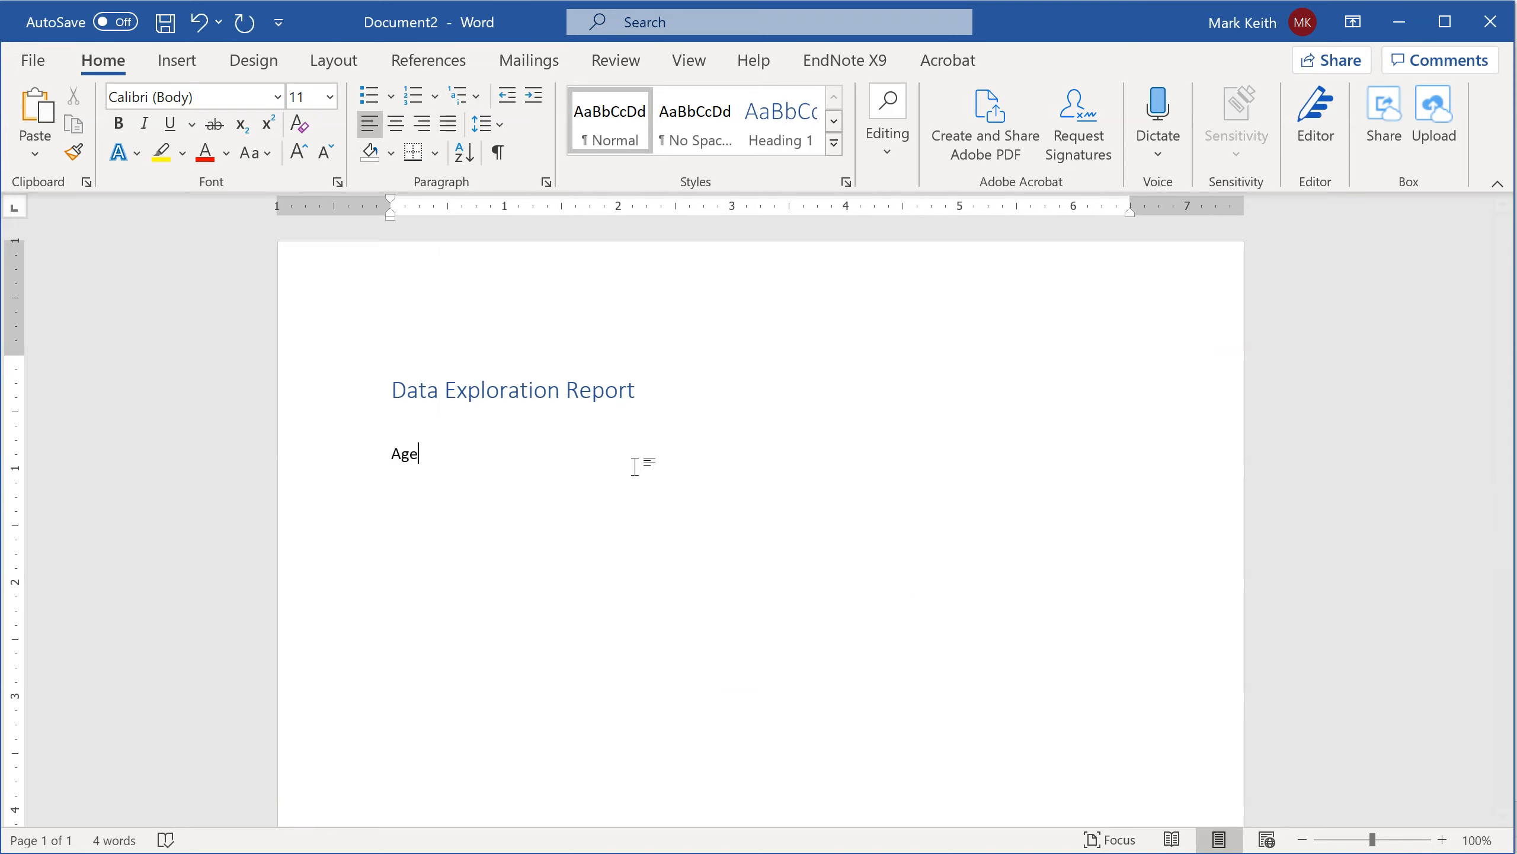
pyautogui.write('This report details the ')
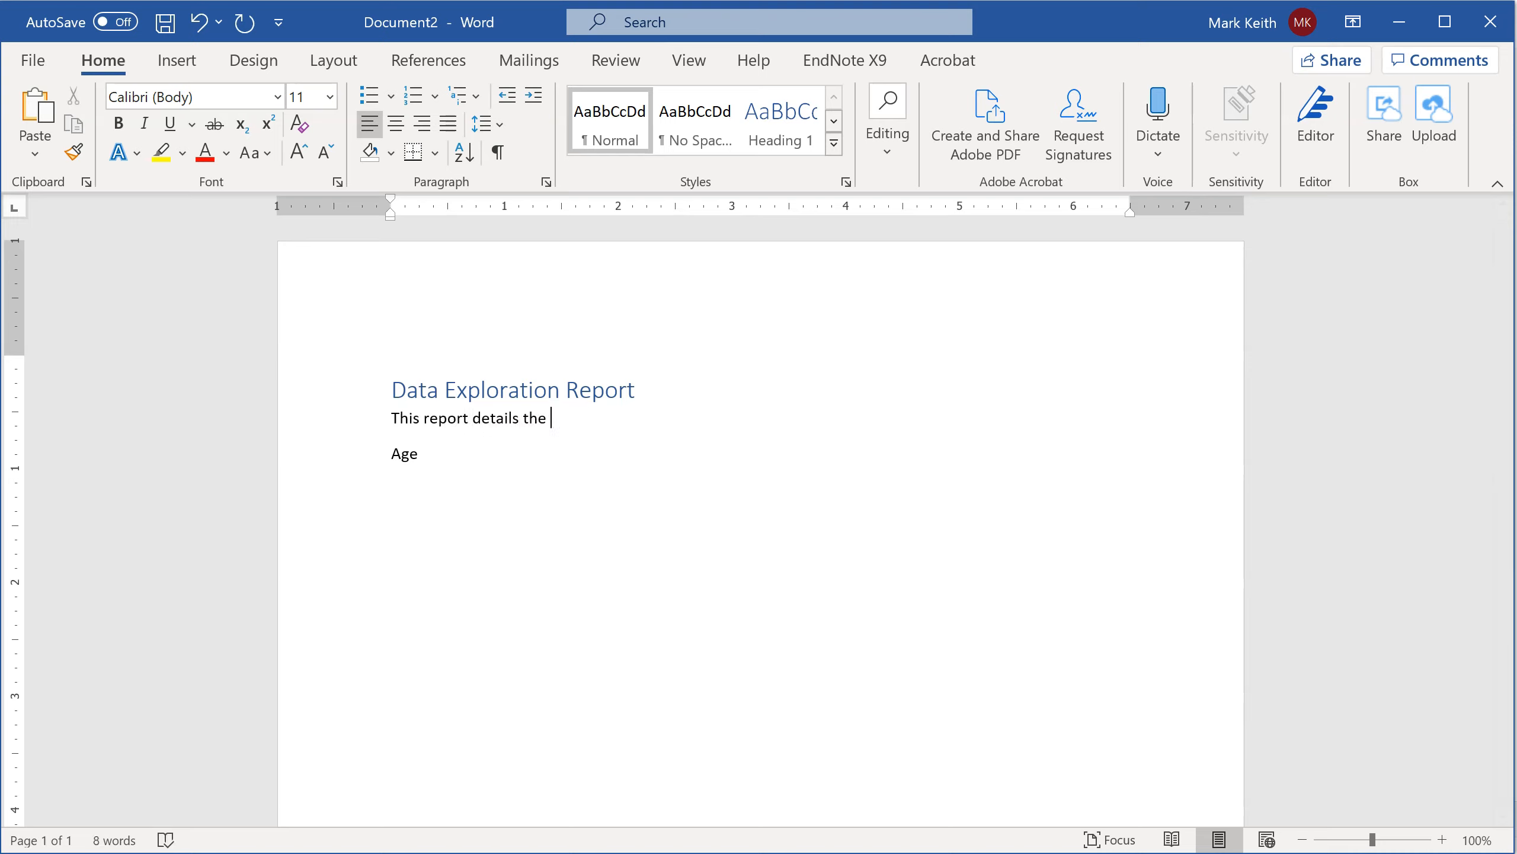
pyautogui.write('relationship between each ')
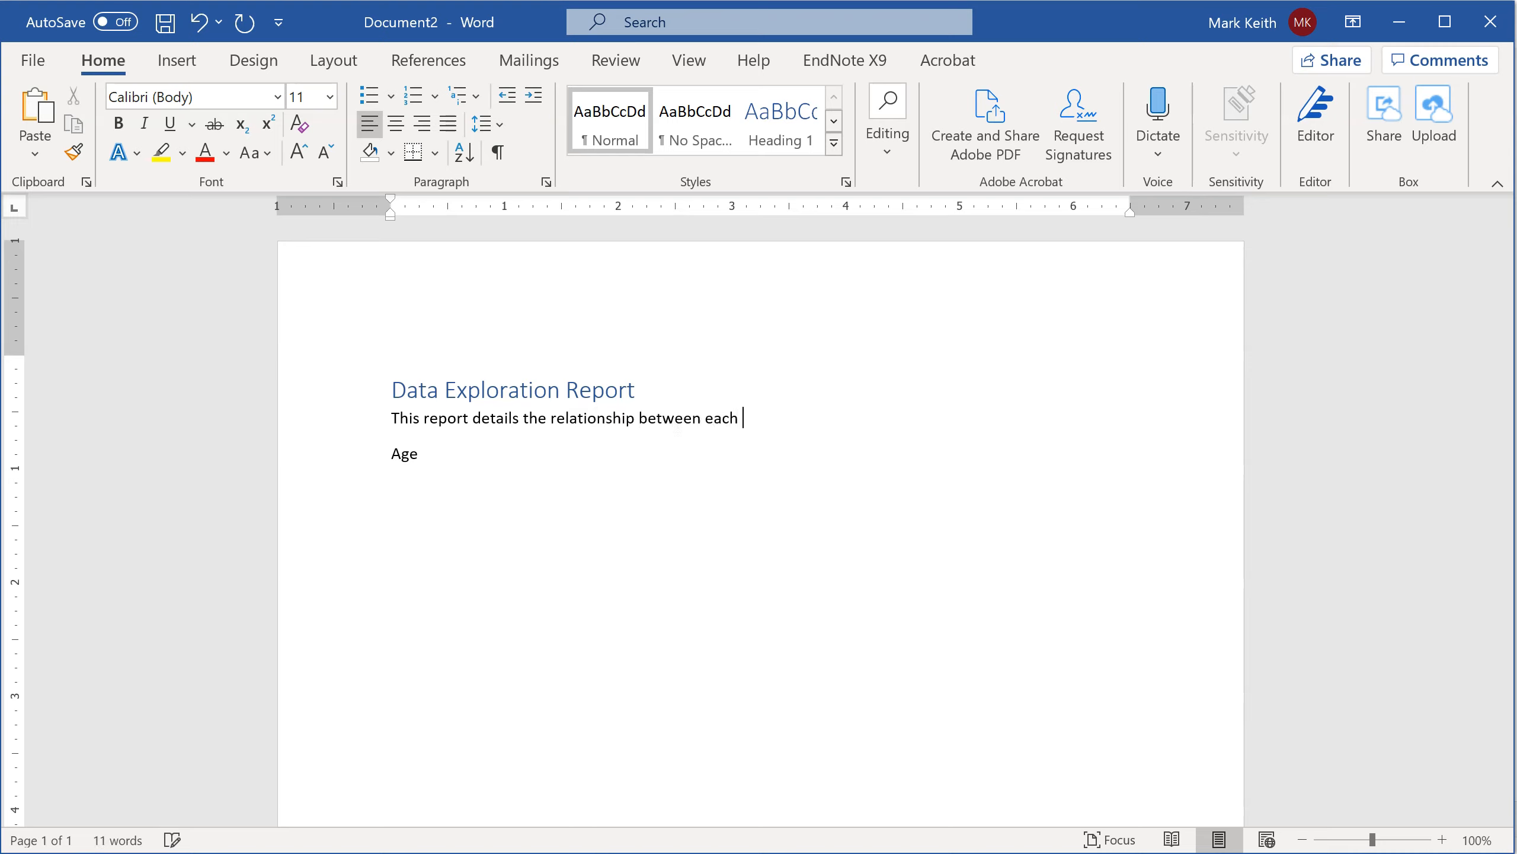
pyautogui.write('potential feature with the')
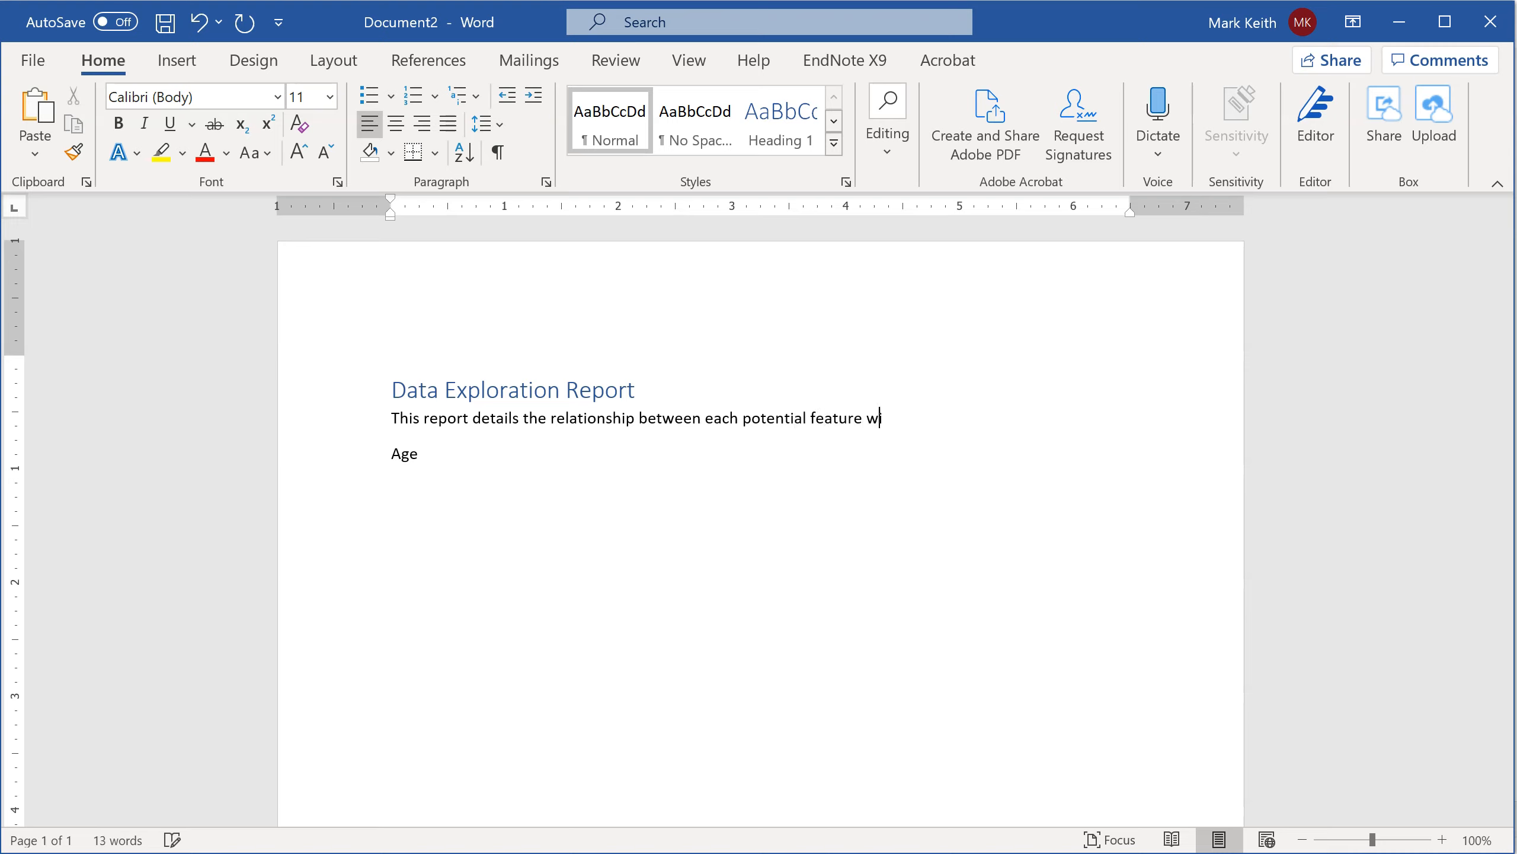
pyautogui.write(' label "charges')
pyautogui.write('"')
pyautogui.write('.')
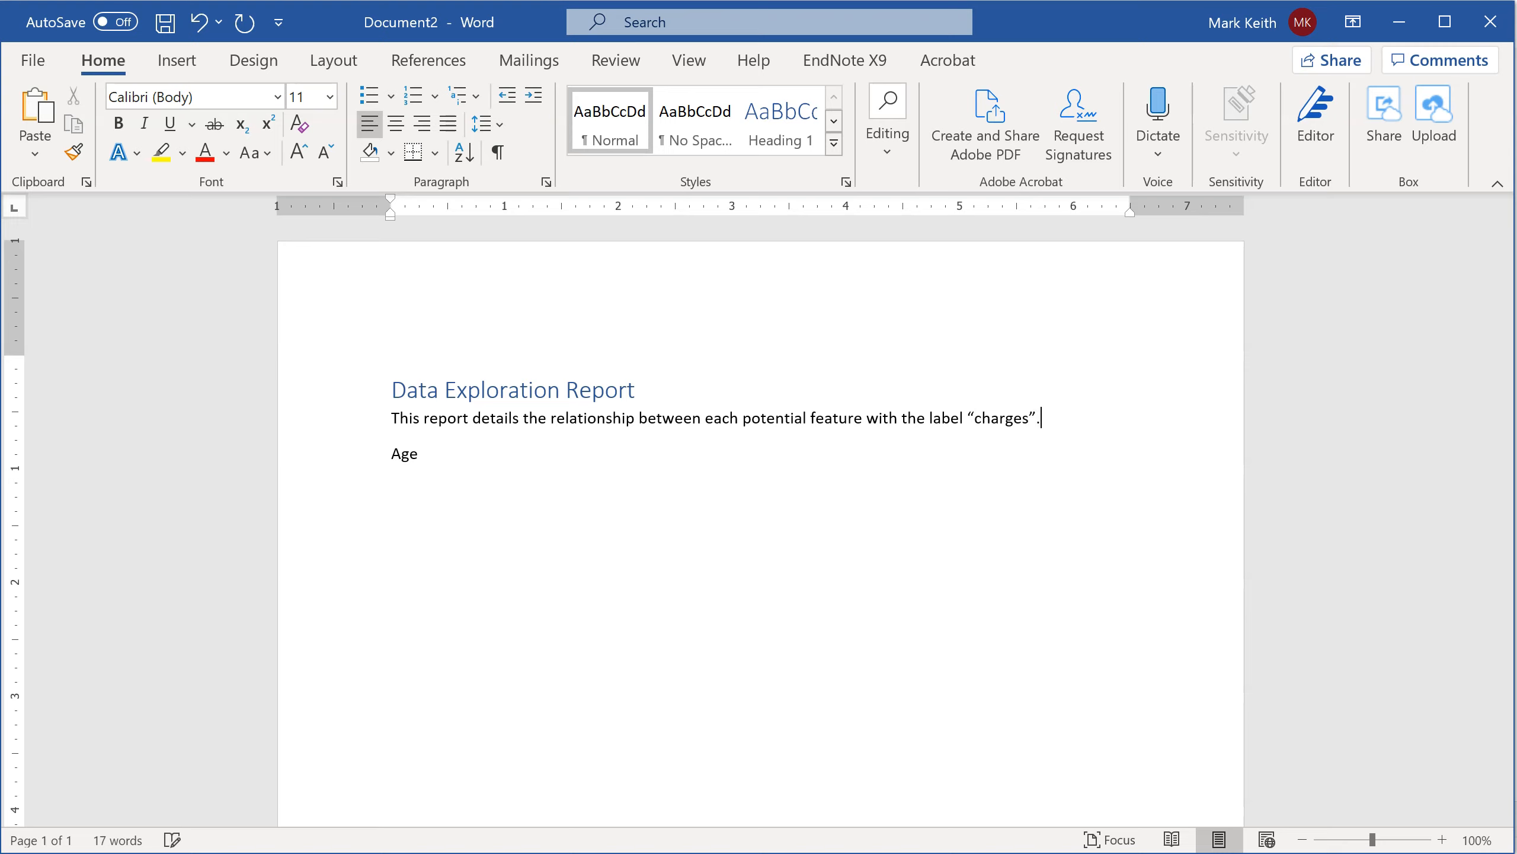
# - Move the introductory sentence's final period inside the closing quotation mark and add an empty paragraph after it
pyautogui.press('Left')
pyautogui.write('.')
pyautogui.press('Return')
pyautogui.press('Up')
pyautogui.press('Up')
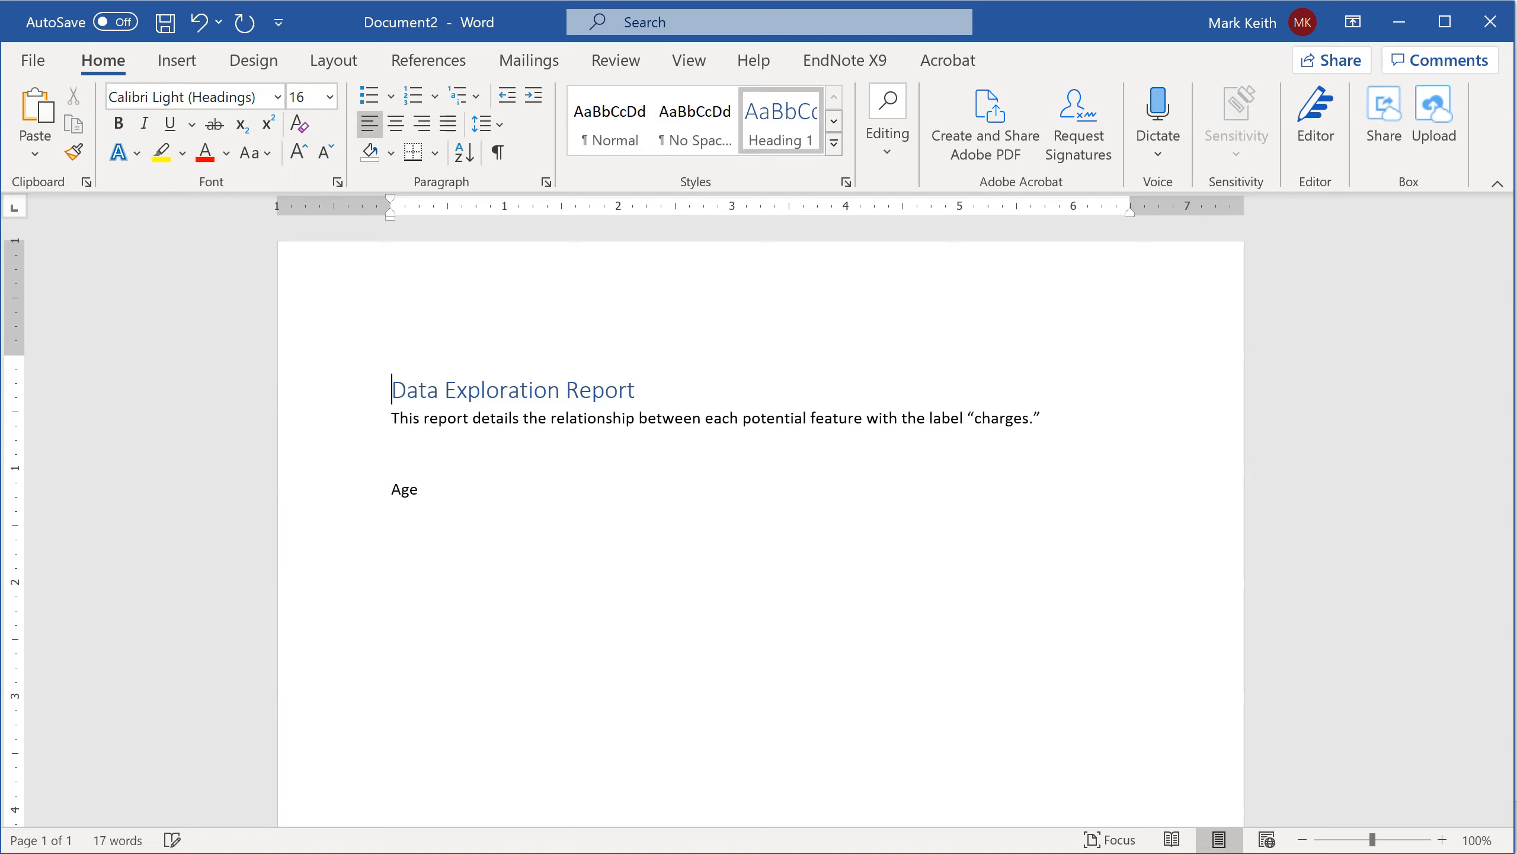
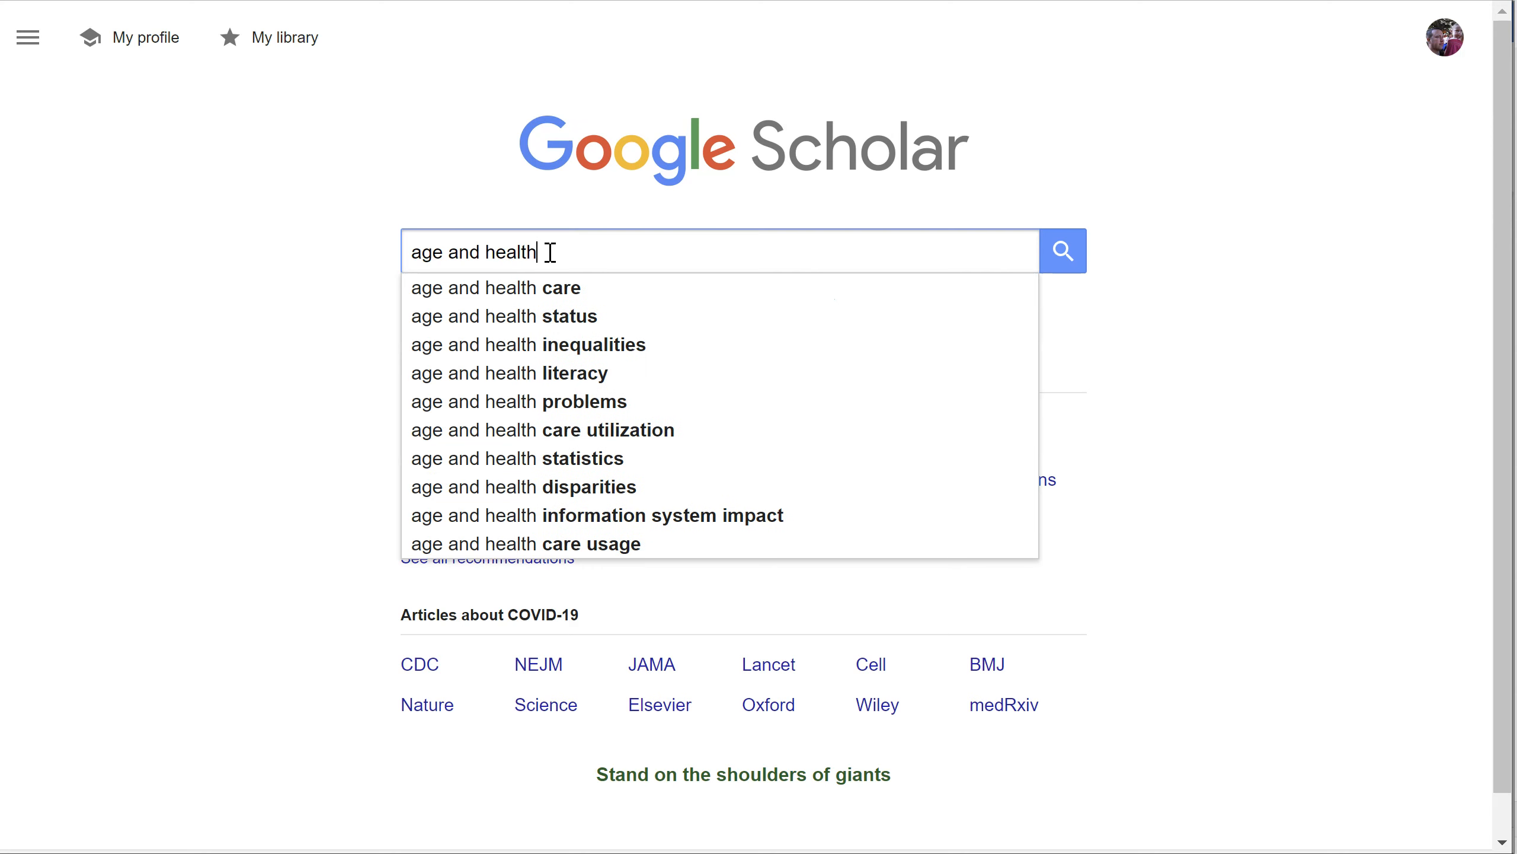
# - Search Google Scholar for "age and health cost" and copy the MLA citation of the first article
pyautogui.write('cost')
pyautogui.press('Return')
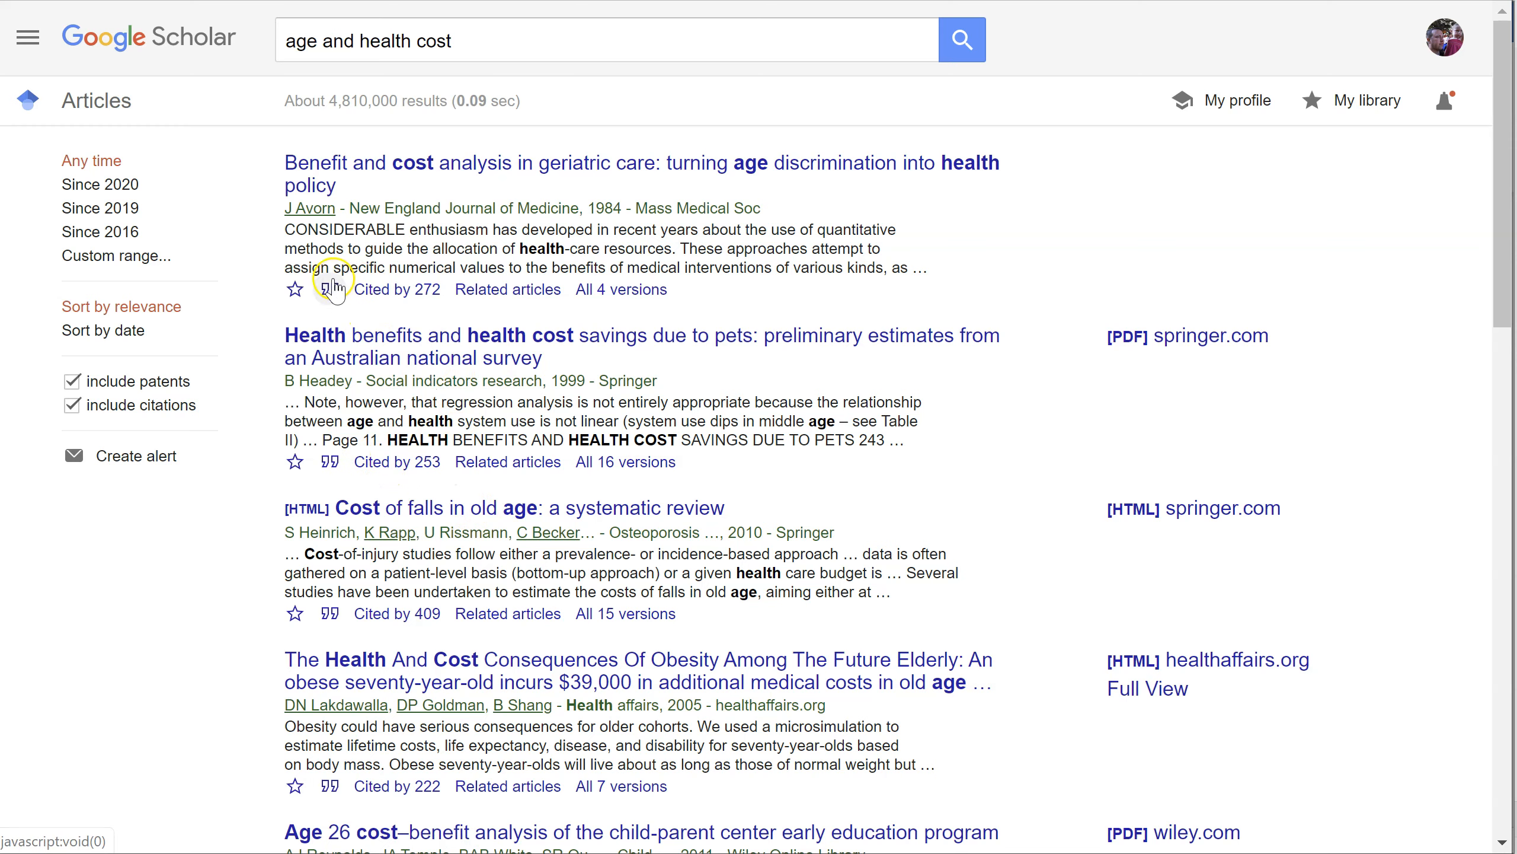
pyautogui.click(330, 290)
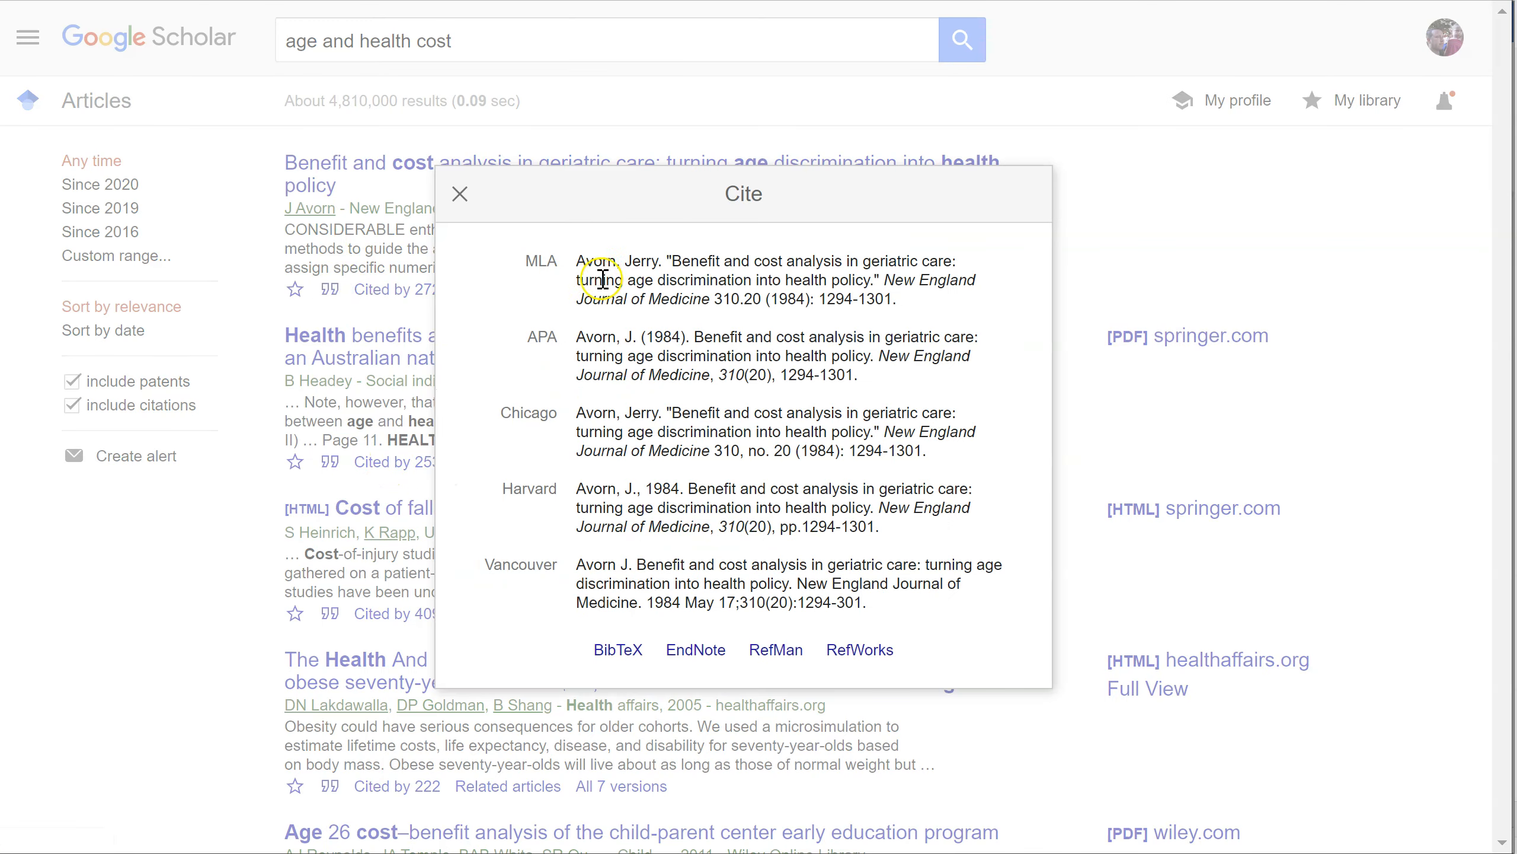
pyautogui.click(604, 280)
pyautogui.hotkey('ctrl', 'c')
# - Switch to the Word report and end the Age hypothesis with an in-text citation giving the author's surname and 1984
pyautogui.hotkey('alt', 'Tab')
pyautogui.click(630, 575)
pyautogui.write('(Averom, 1984).')
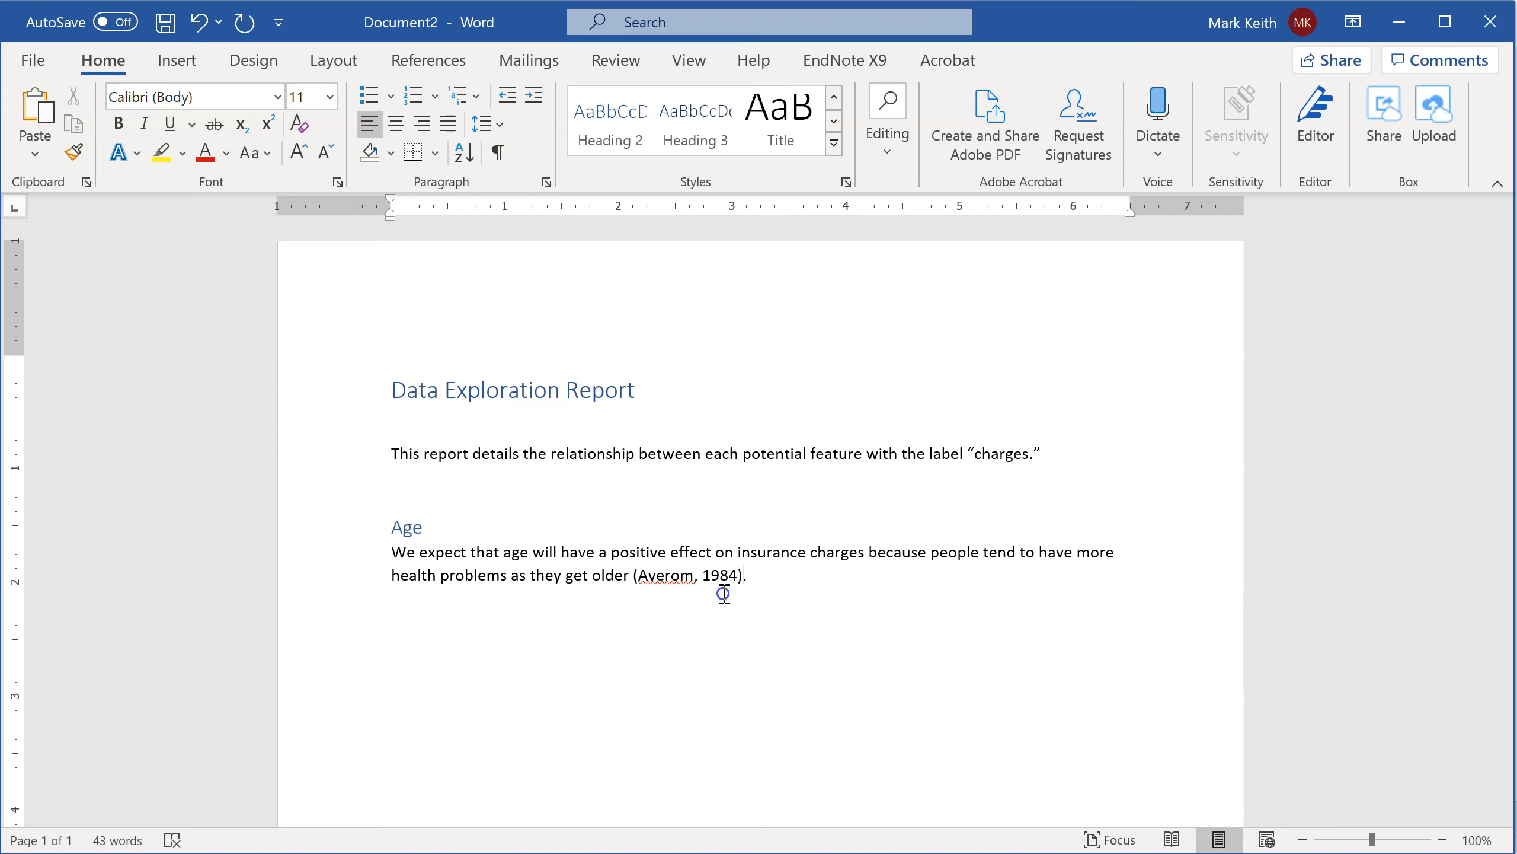
# - Add a "References:" line below the Age paragraph and paste the copied article citation under it
pyautogui.press('Return')
pyautogui.press('Return')
pyautogui.write('References:')
pyautogui.hotkey('ctrl', 'v')
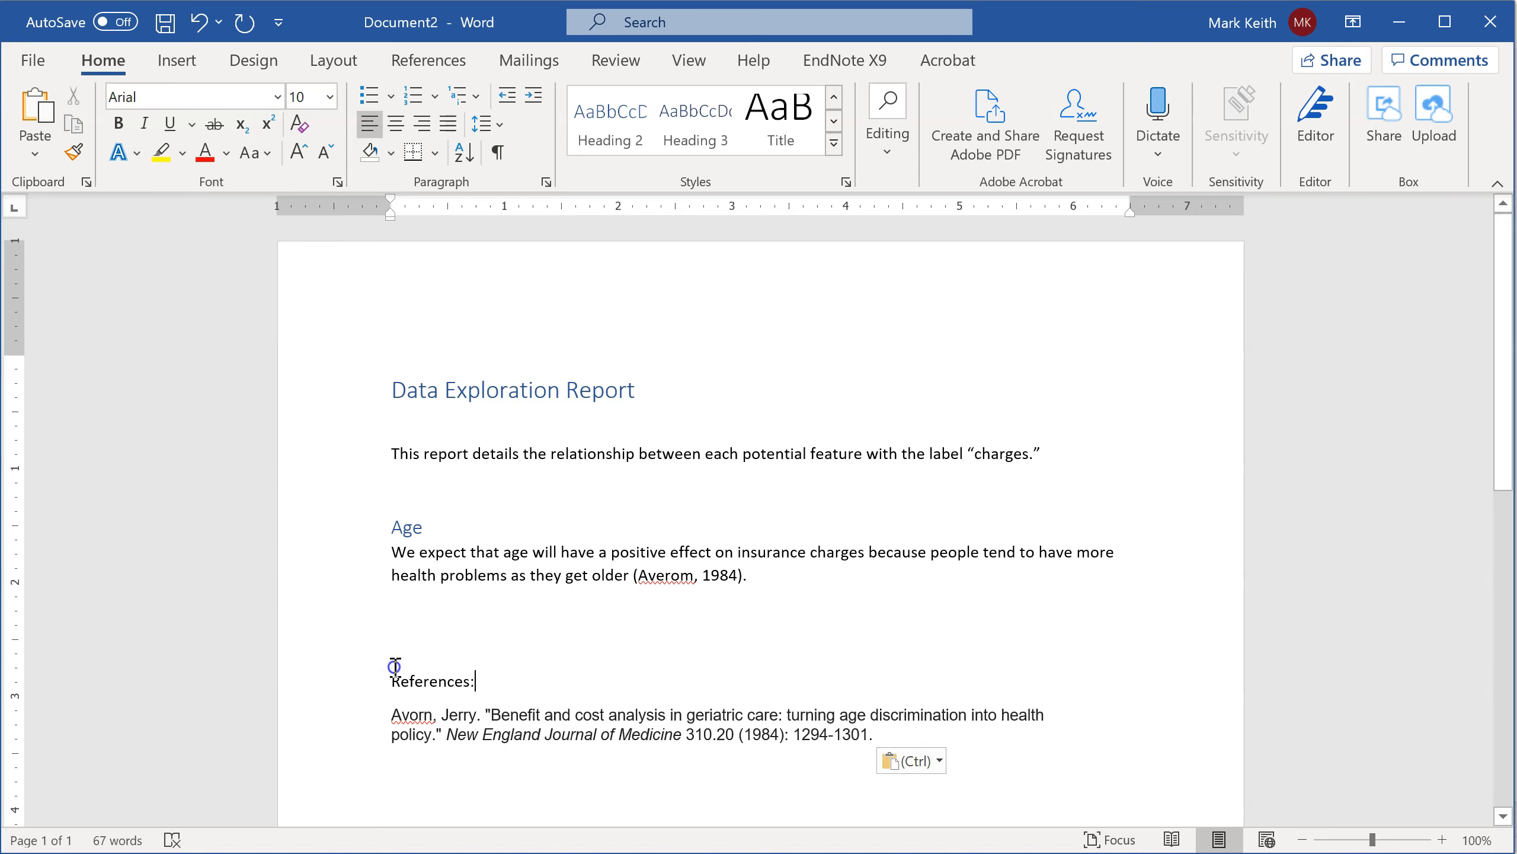
# - Apply the Heading 1 style to the "References:" line
pyautogui.click(357, 668)
pyautogui.click(672, 132)
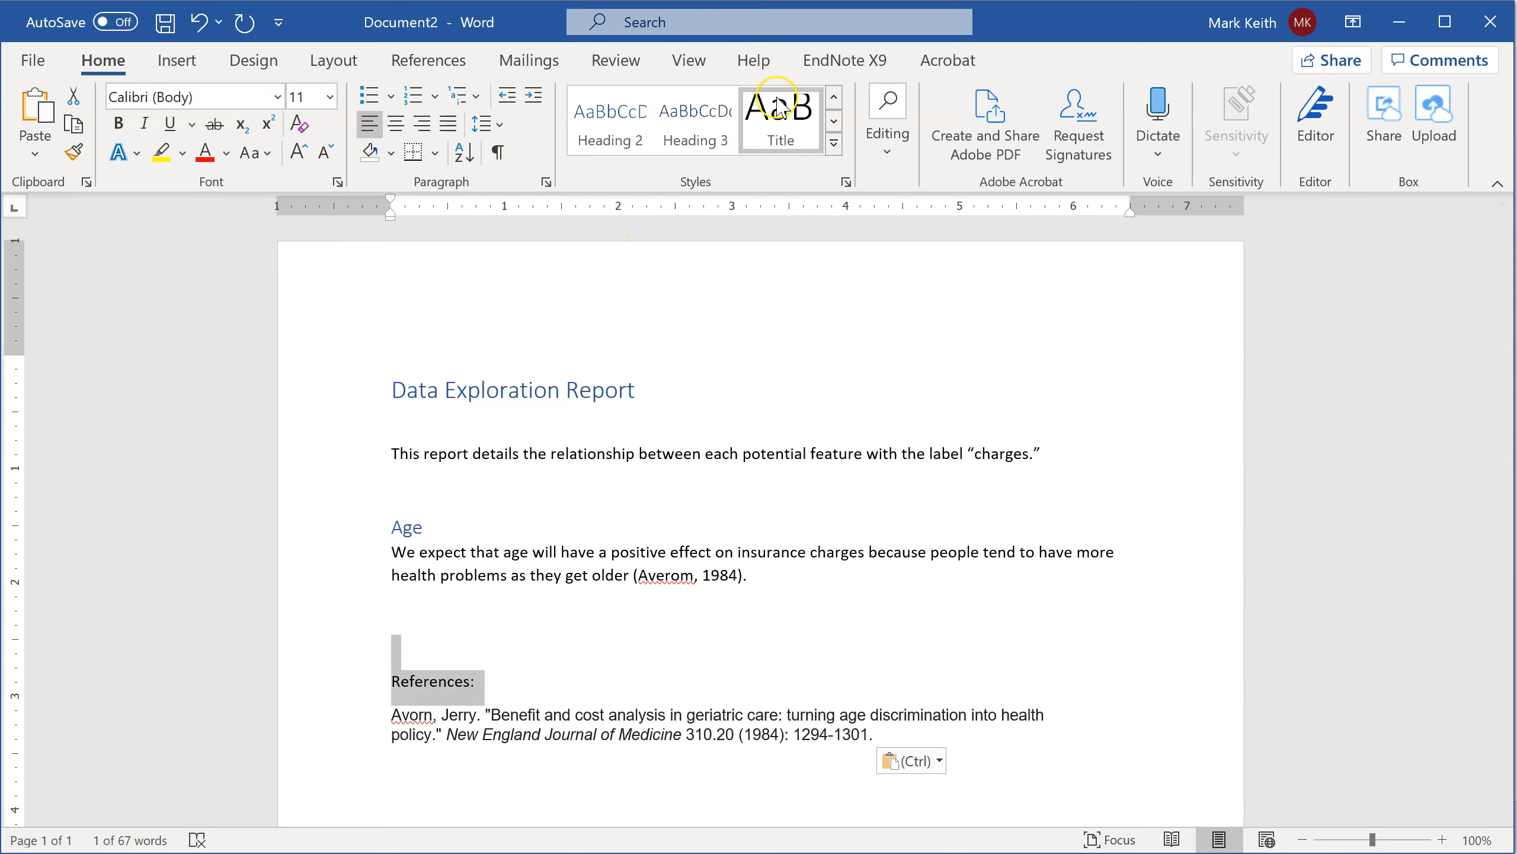
pyautogui.click(834, 97)
pyautogui.click(704, 123)
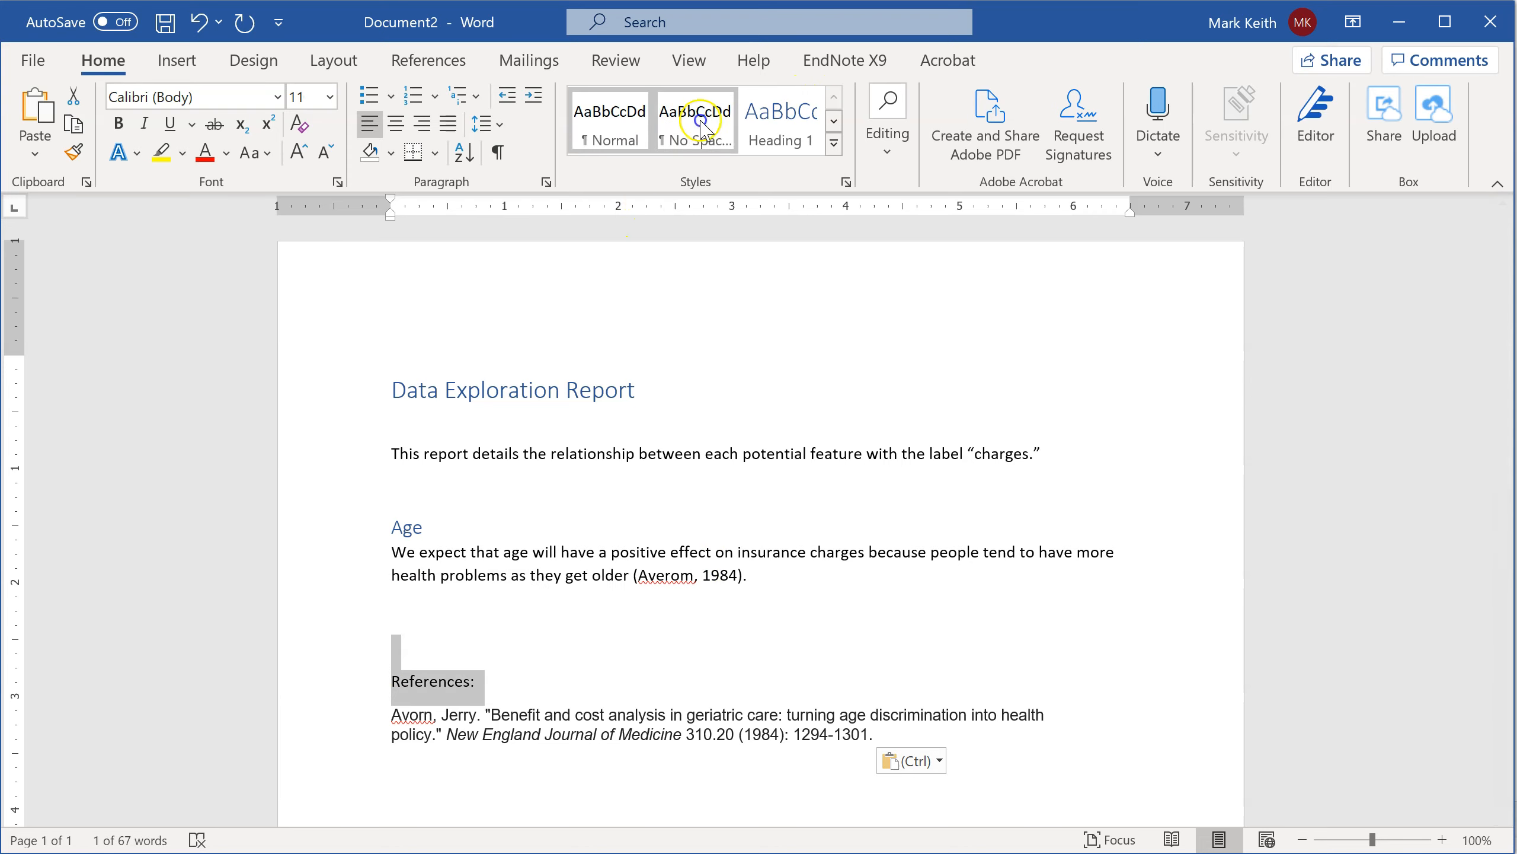
pyautogui.click(780, 122)
pyautogui.click(564, 665)
pyautogui.click(532, 611)
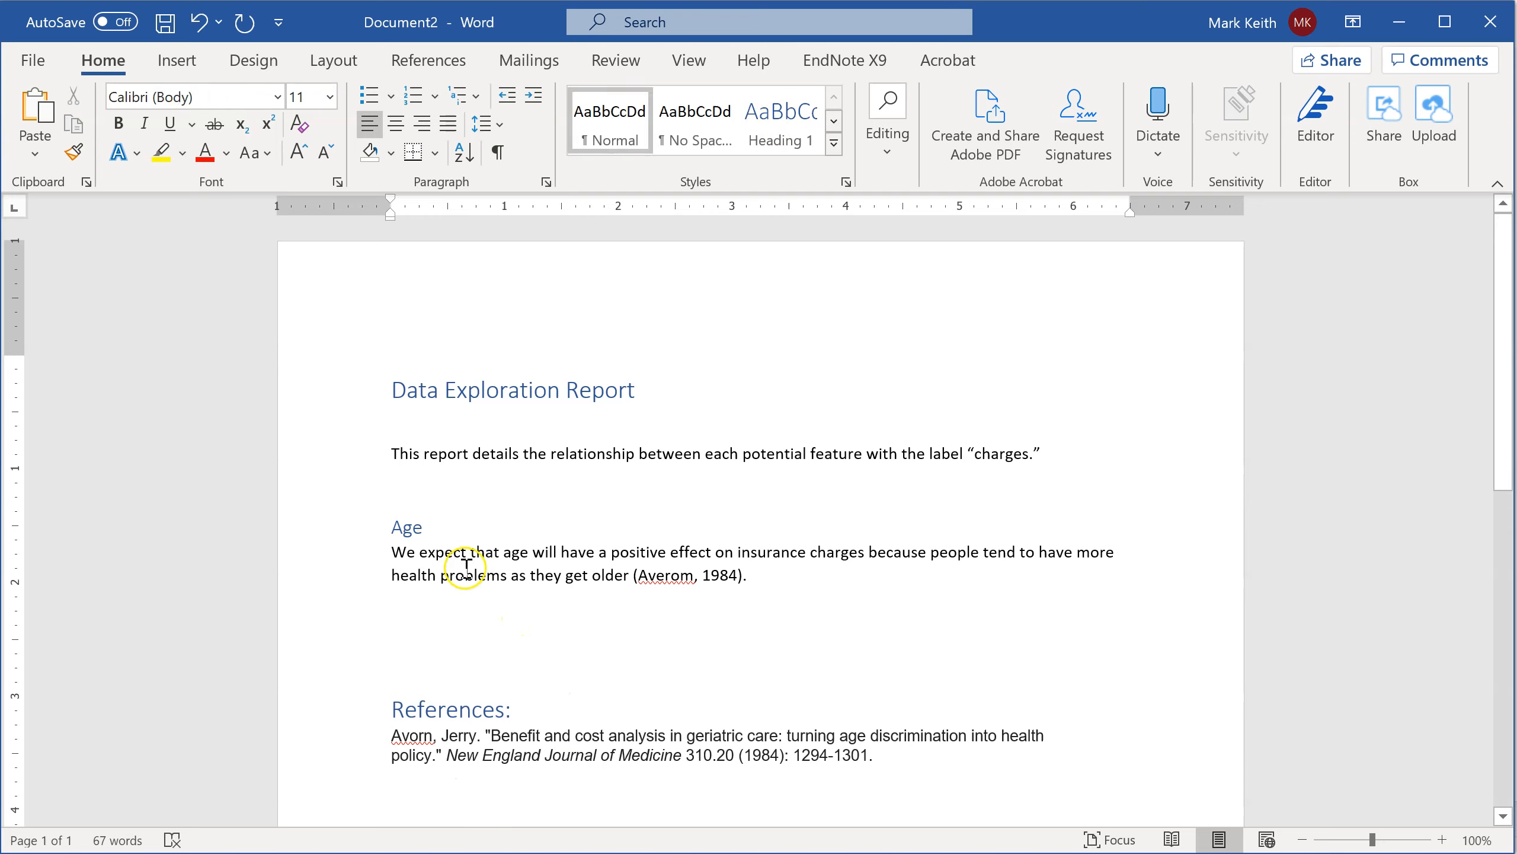
# - Insert the label "H1: " in front of the hypothesis sentence under Age
pyautogui.click(393, 552)
pyautogui.write('H1')
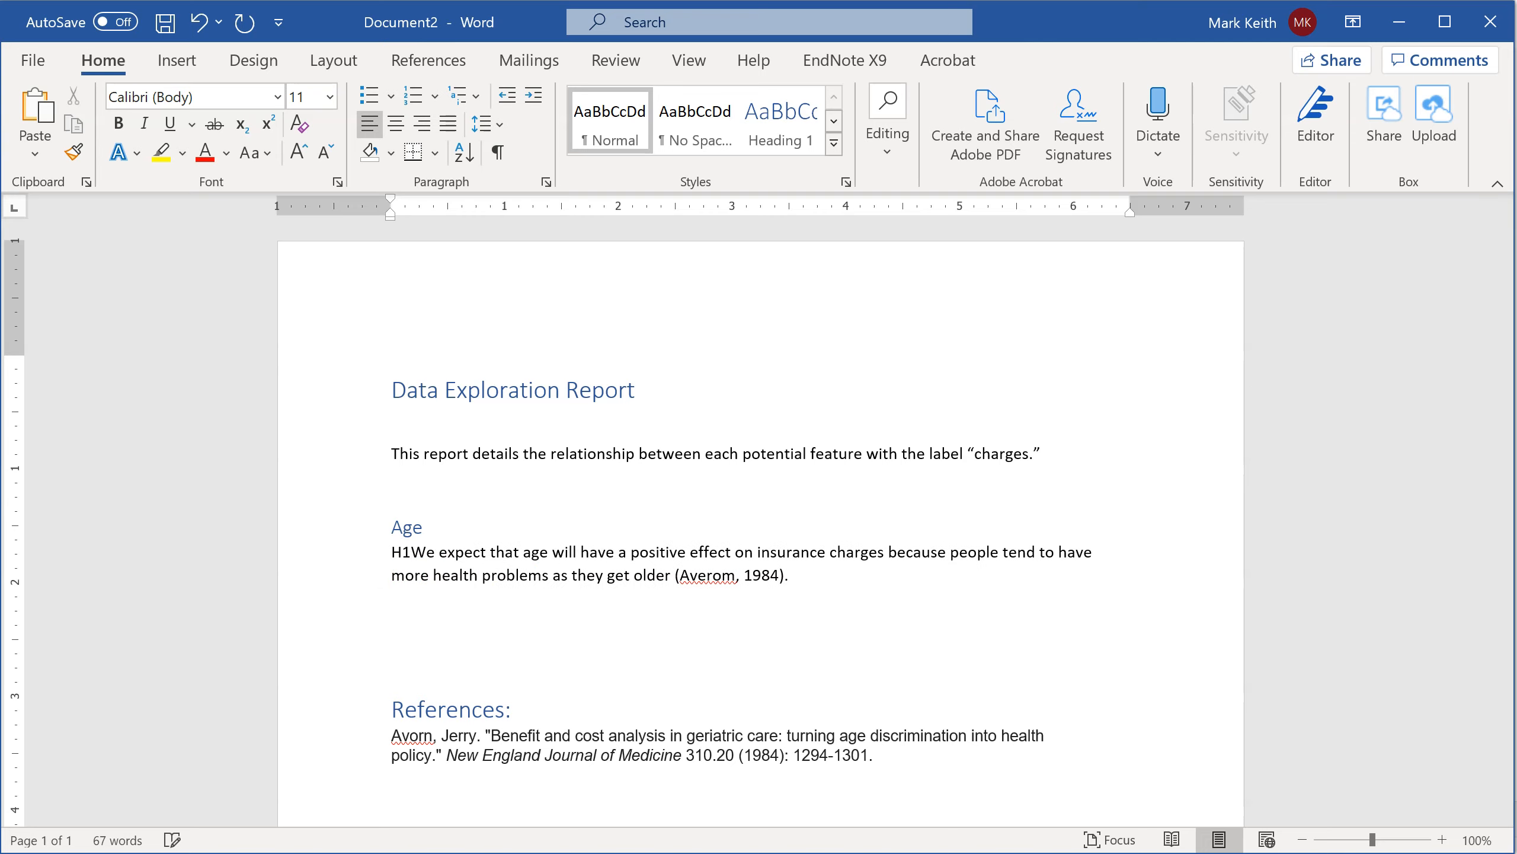
pyautogui.write('L')
pyautogui.press('BackSpace')
pyautogui.press('BackSpace')
pyautogui.write(':')
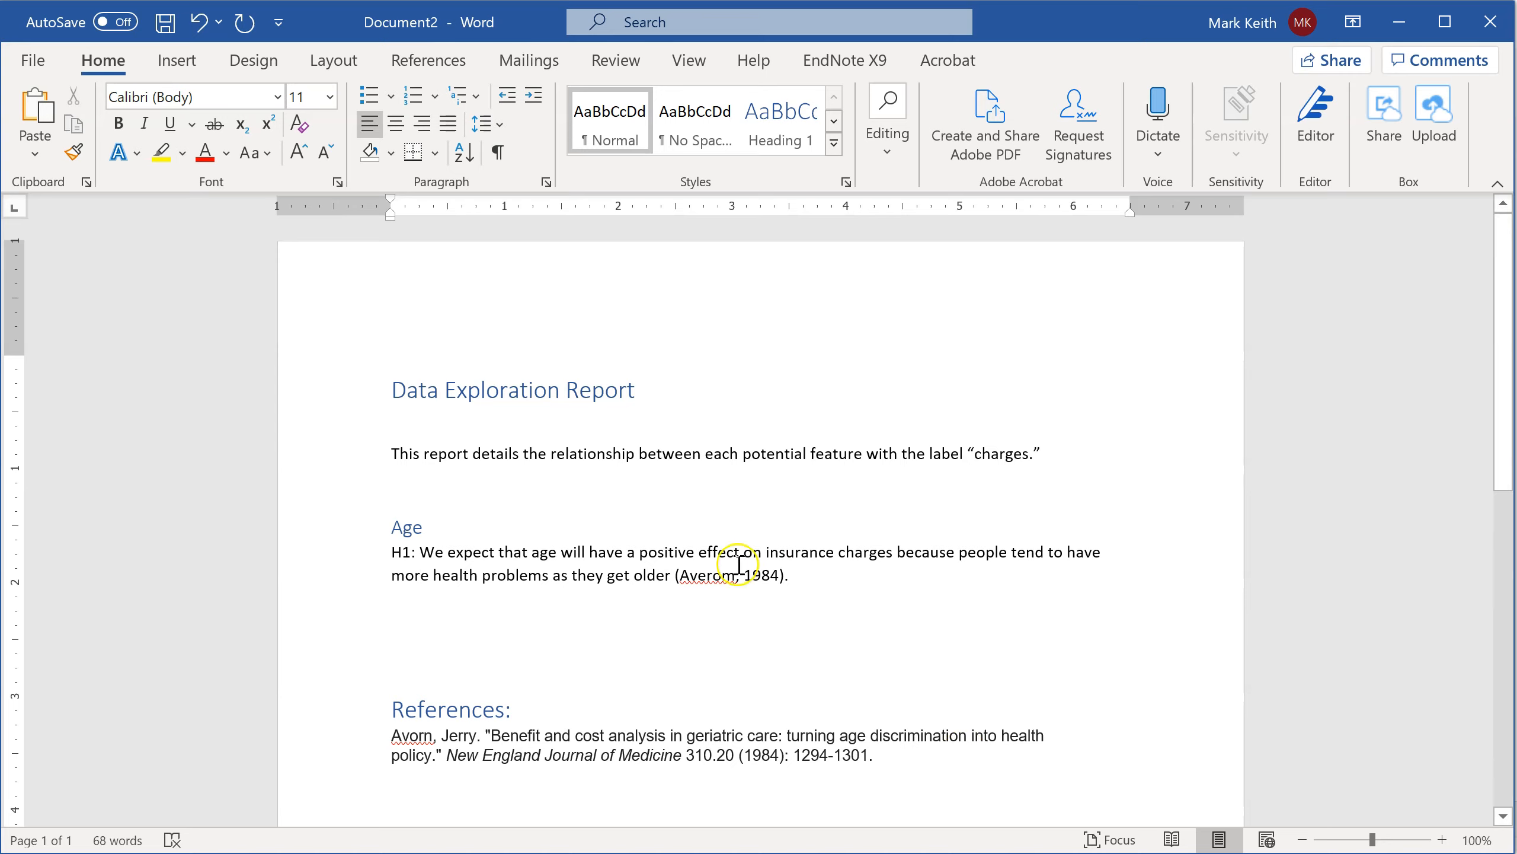
pyautogui.click(708, 580)
pyautogui.click(394, 552)
pyautogui.keyDown('shift'); pyautogui.click(787, 576); pyautogui.keyUp('shift')
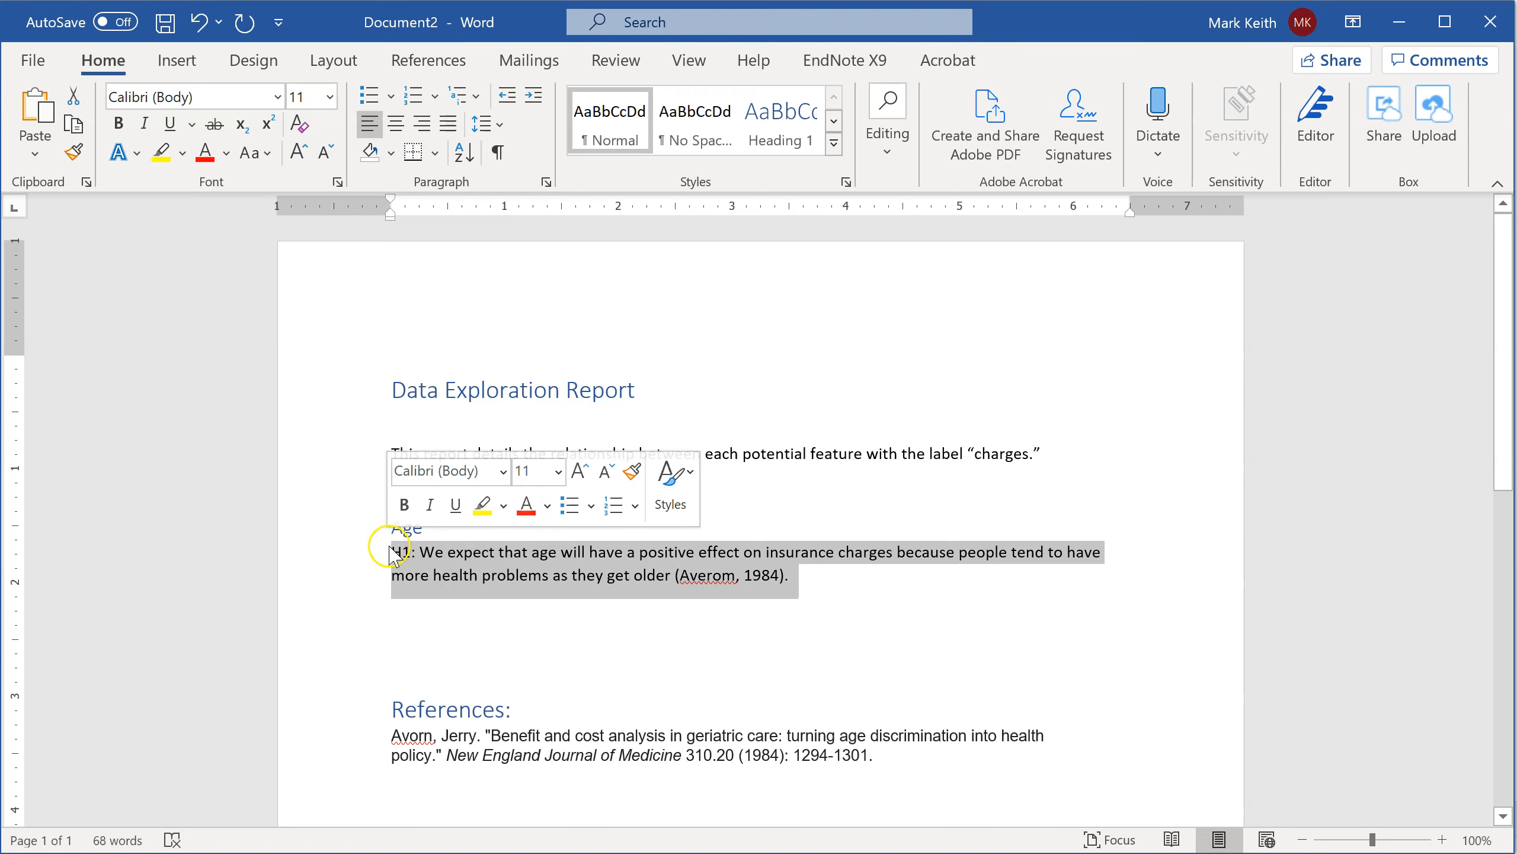
pyautogui.click(411, 556)
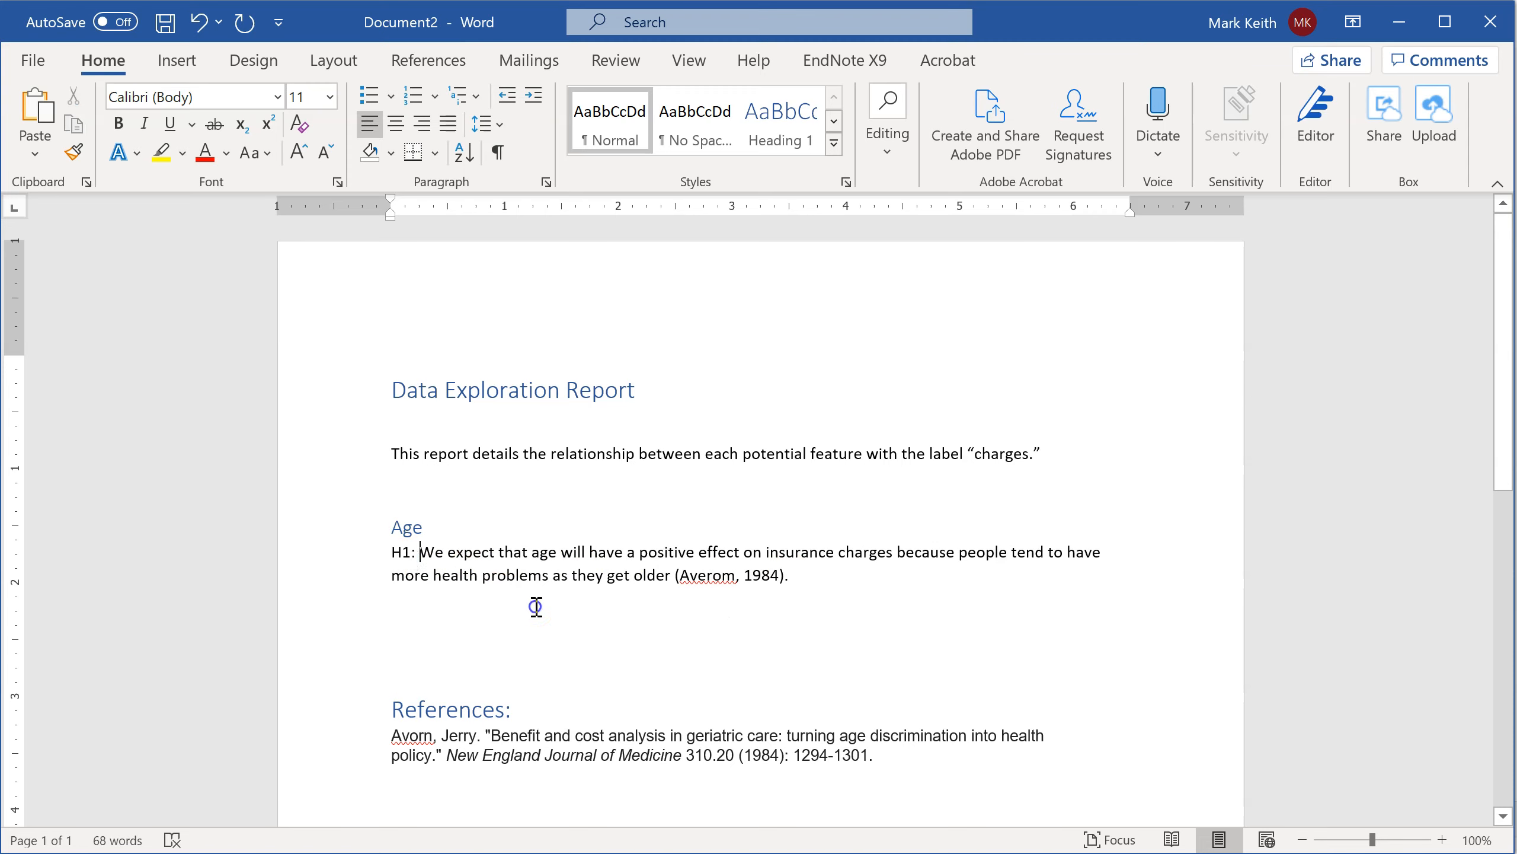
# - Try to paste the clipboard content after the H1 statement, and undo the paste
pyautogui.click(853, 599)
pyautogui.hotkey('ctrl', 'v')
pyautogui.hotkey('ctrl', 'z')
# - Switch to Tableau and copy the Age_Scatter view as an image with title, view and caption
pyautogui.hotkey('alt', 'Tab')
pyautogui.hotkey('alt', 'Tab')
pyautogui.hotkey('alt', 'Tab')
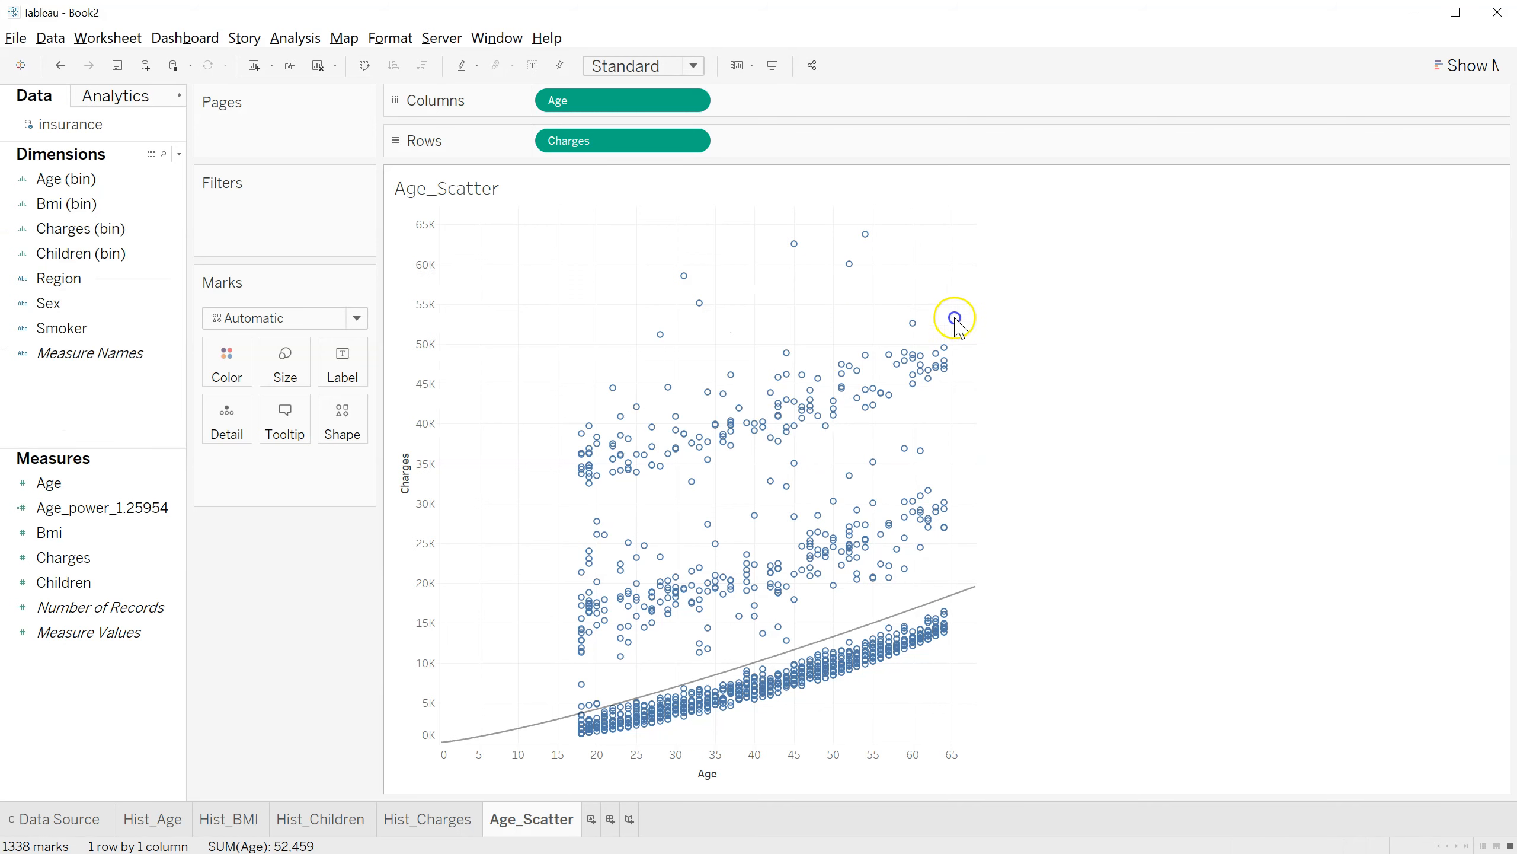
pyautogui.rightClick(808, 301)
pyautogui.moveTo(864, 384)
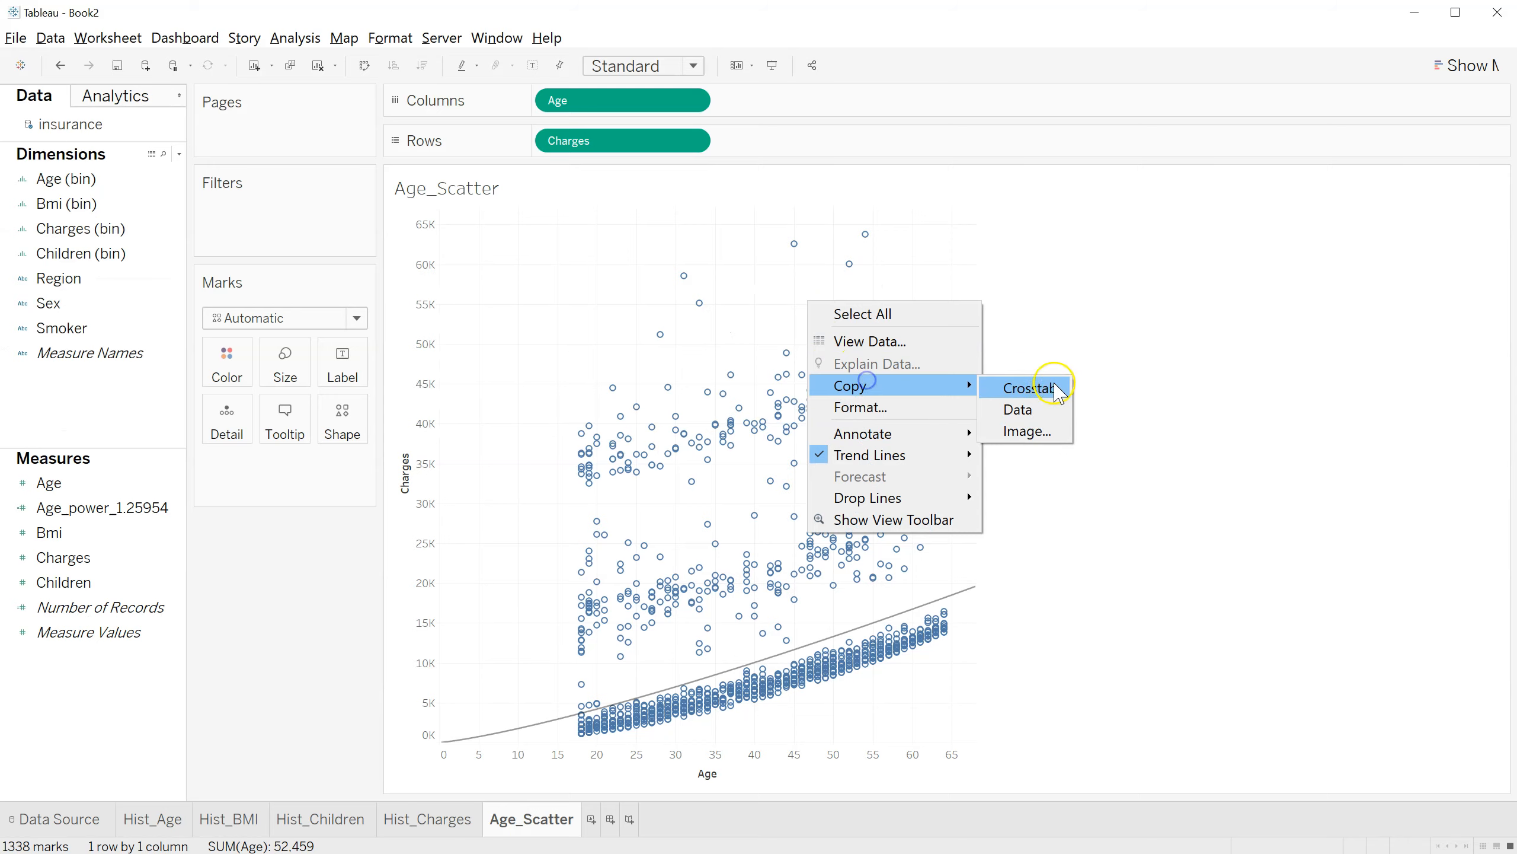
pyautogui.click(1033, 427)
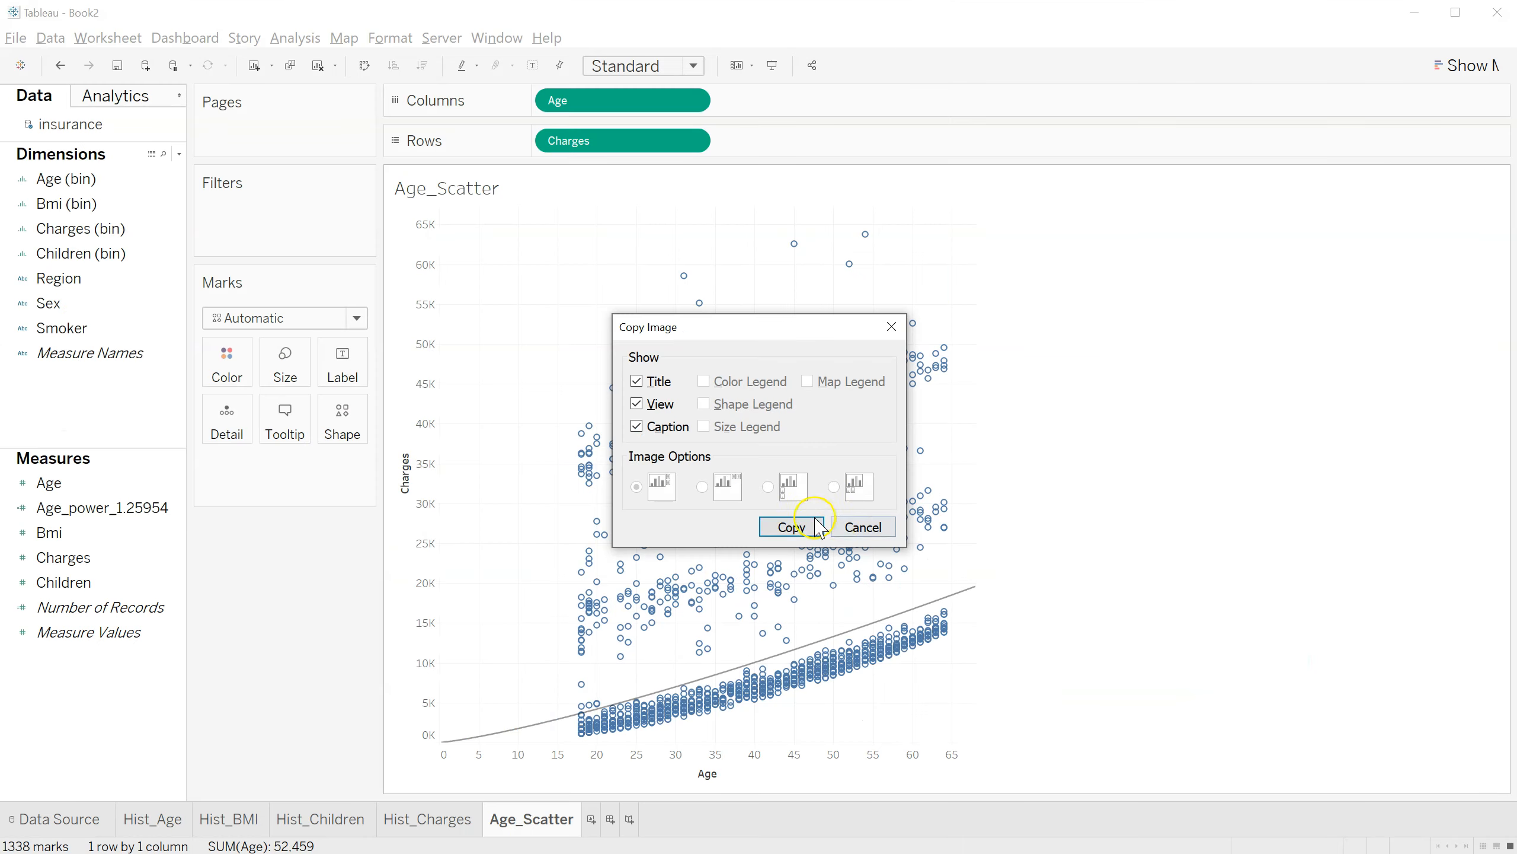
pyautogui.click(790, 526)
# - Paste the scatterplot image below the H1 statement in the Word report and shrink it to about 4.8 inches wide
pyautogui.hotkey('alt', 'Tab')
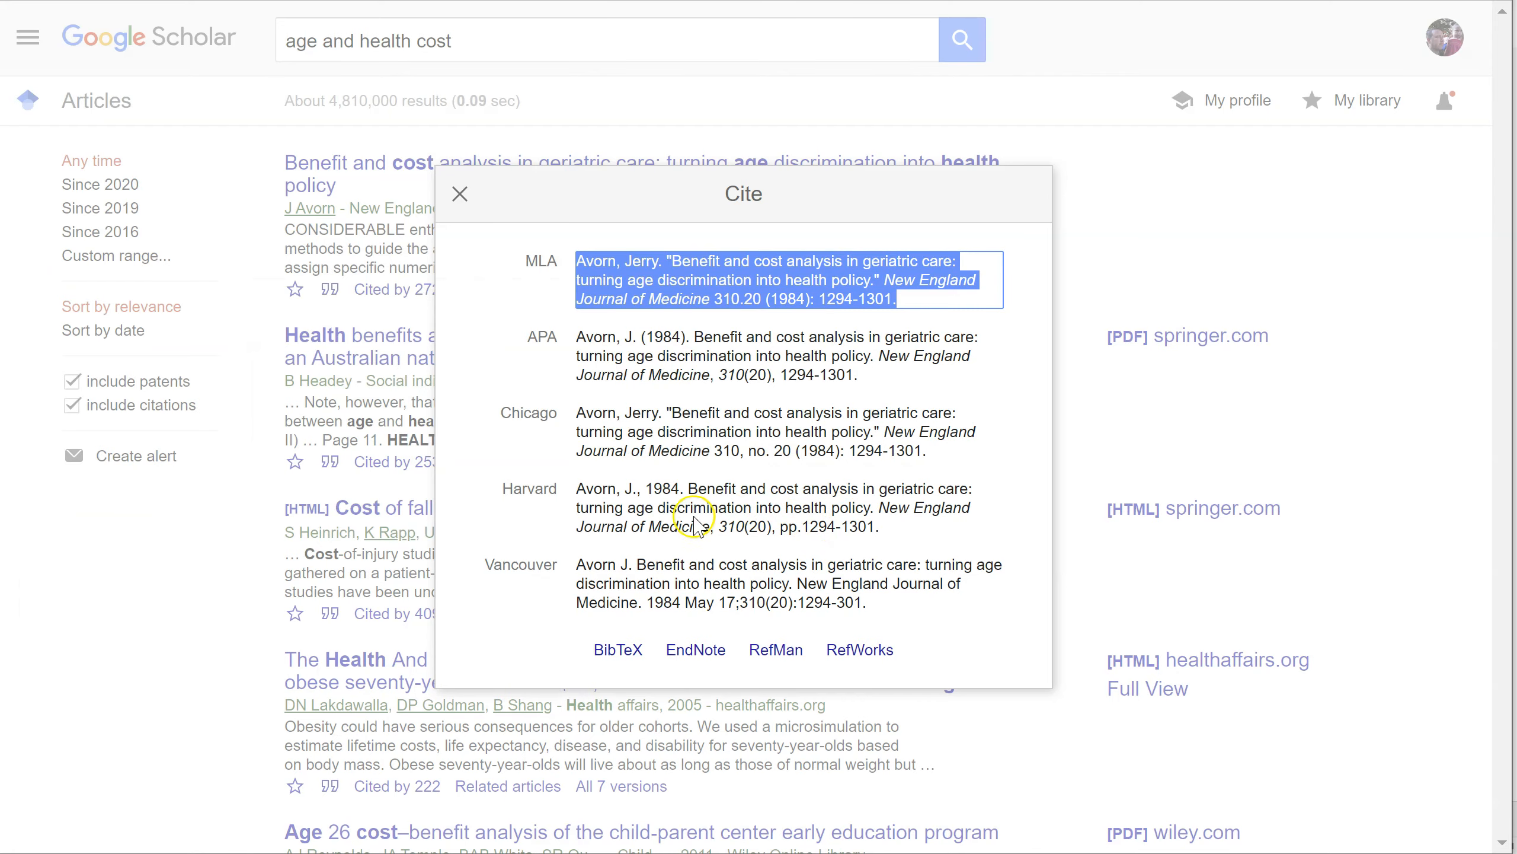
pyautogui.hotkey('alt', 'Tab')
pyautogui.hotkey('ctrl', 'v')
pyautogui.click(776, 519)
pyautogui.moveTo(1130, 765); pyautogui.dragTo(979, 556)
pyautogui.scroll(3, 979, 556)
pyautogui.scroll(-2, 978, 556)
pyautogui.scroll(-2, 978, 556)
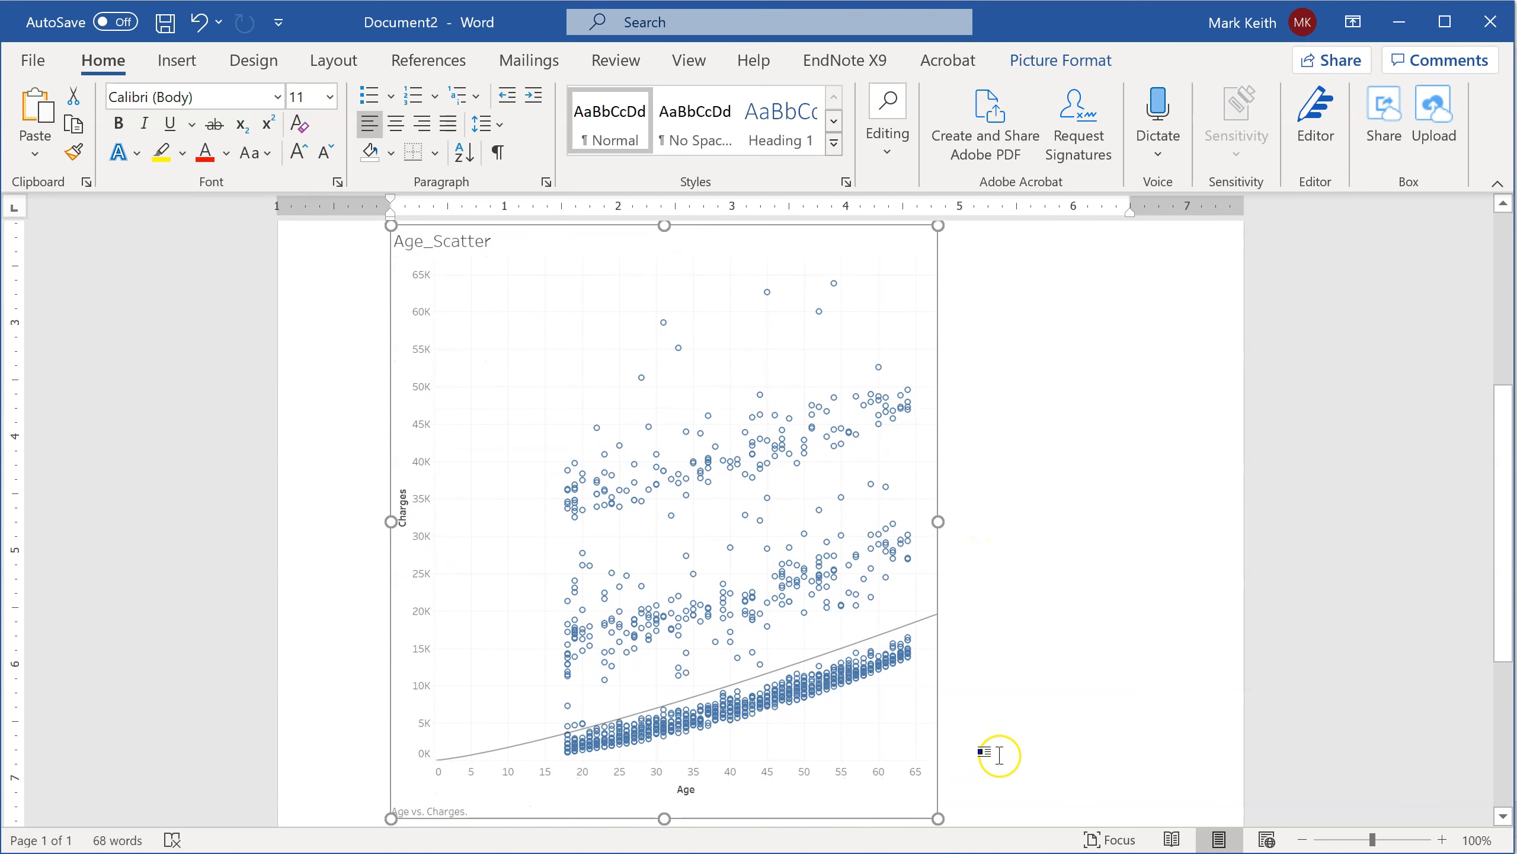
# - Add a new line reading "Linear regression equation:" below the scatterplot image
pyautogui.click(1015, 787)
pyautogui.press('Return')
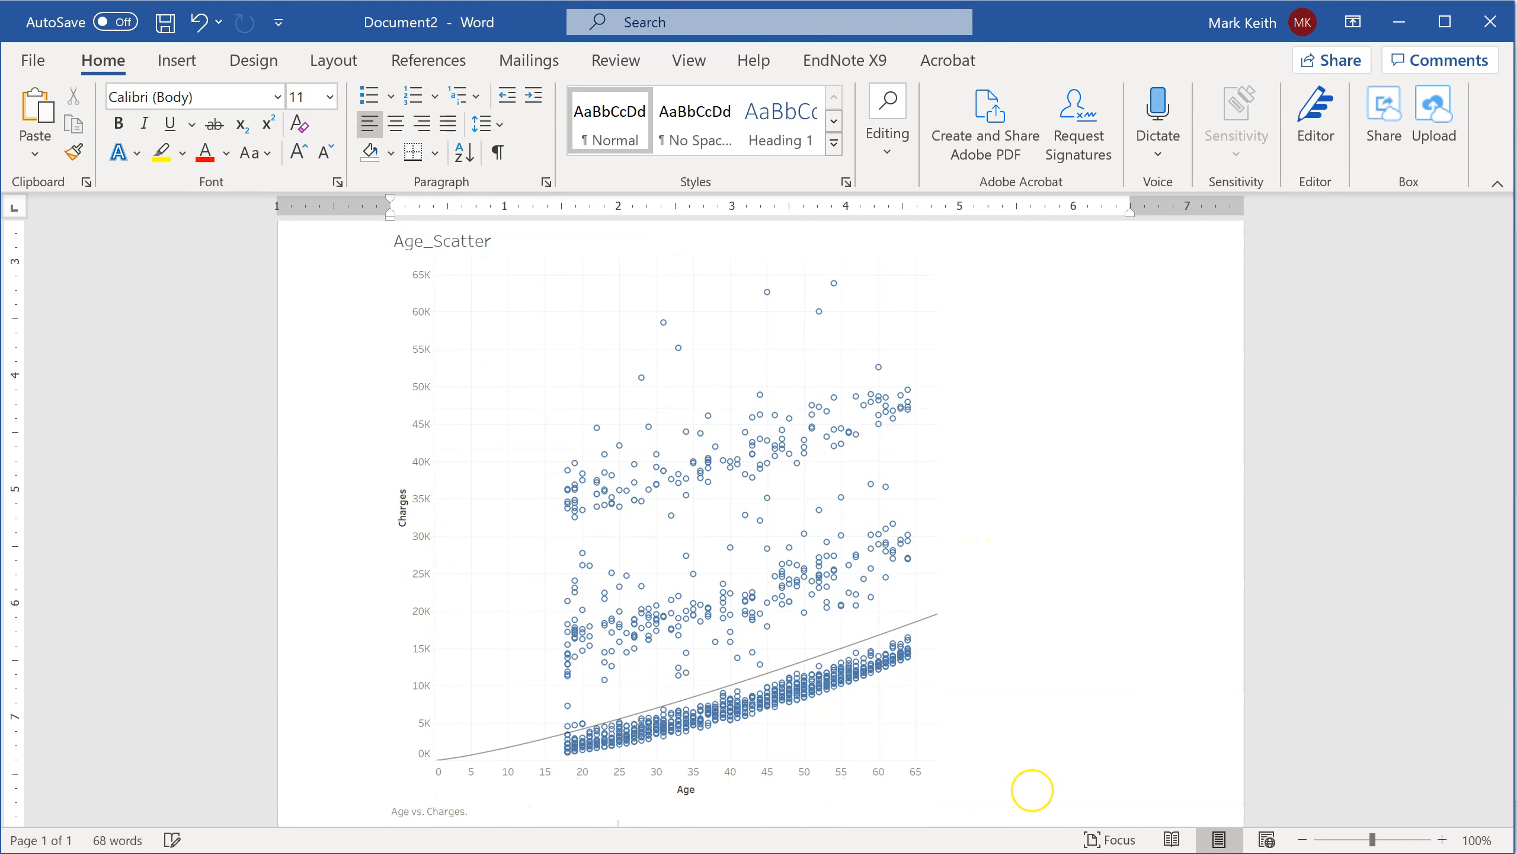
pyautogui.write('Linear regression equation:')
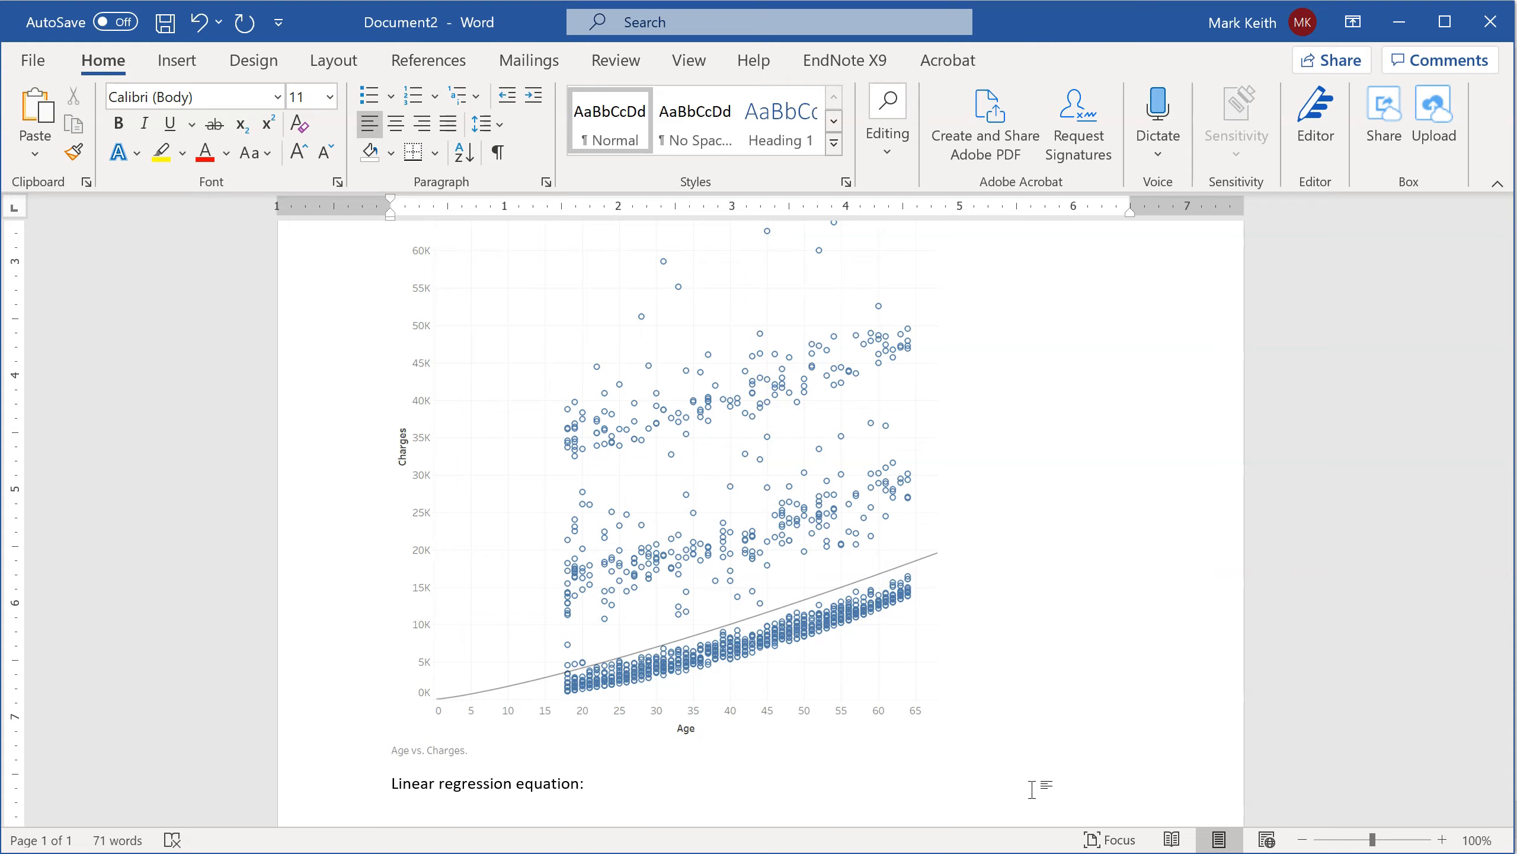
# - Switch to Tableau and examine the equation and fit statistics of the Age_Scatter trend line
pyautogui.hotkey('alt', 'Tab')
pyautogui.hotkey('alt', 'Tab')
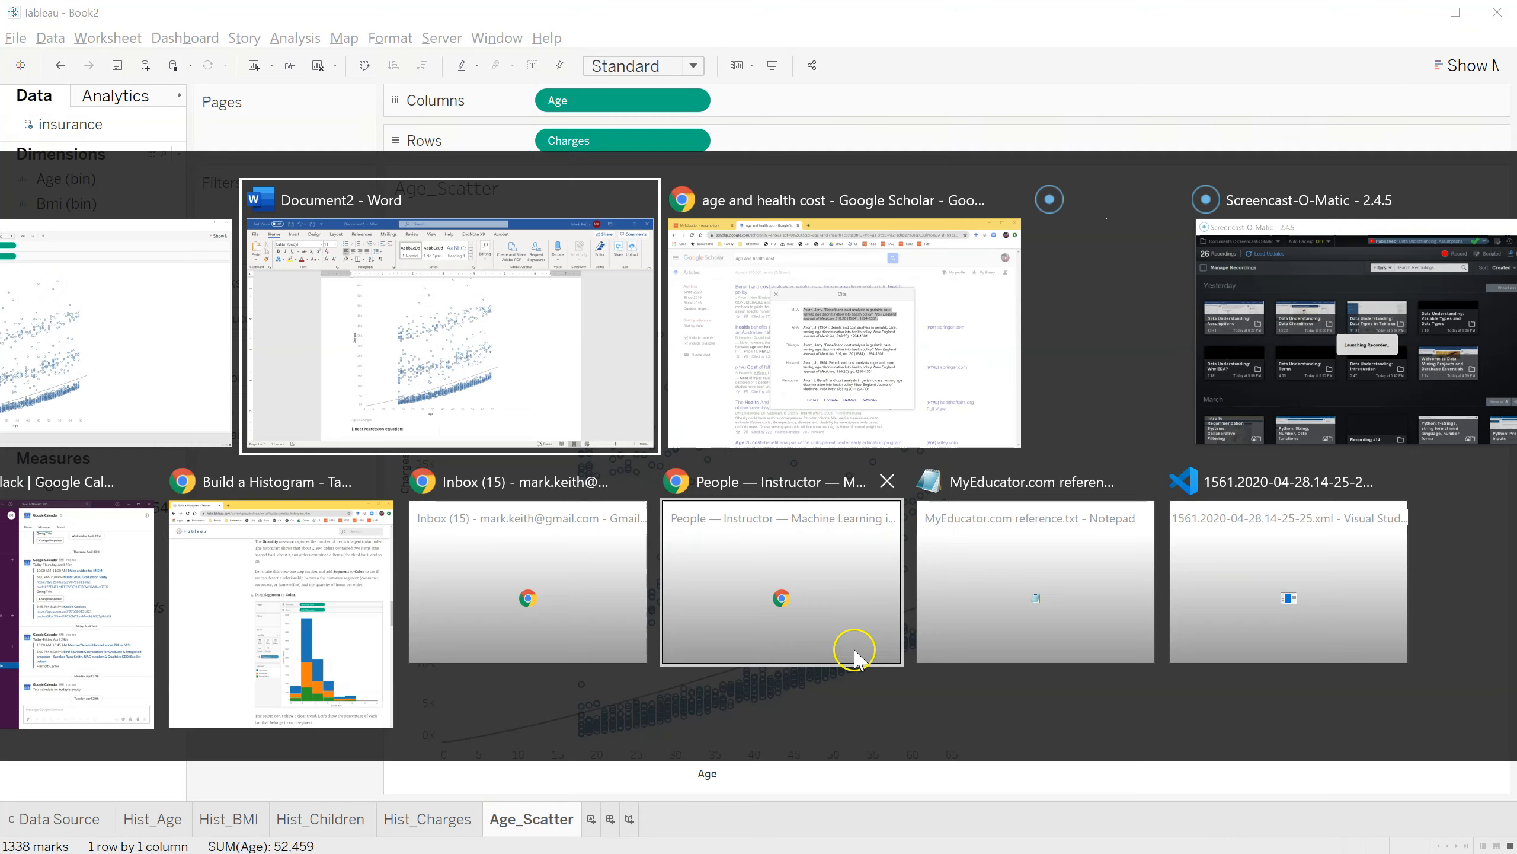
pyautogui.hotkey('alt', 'Tab')
pyautogui.moveTo(542, 723)
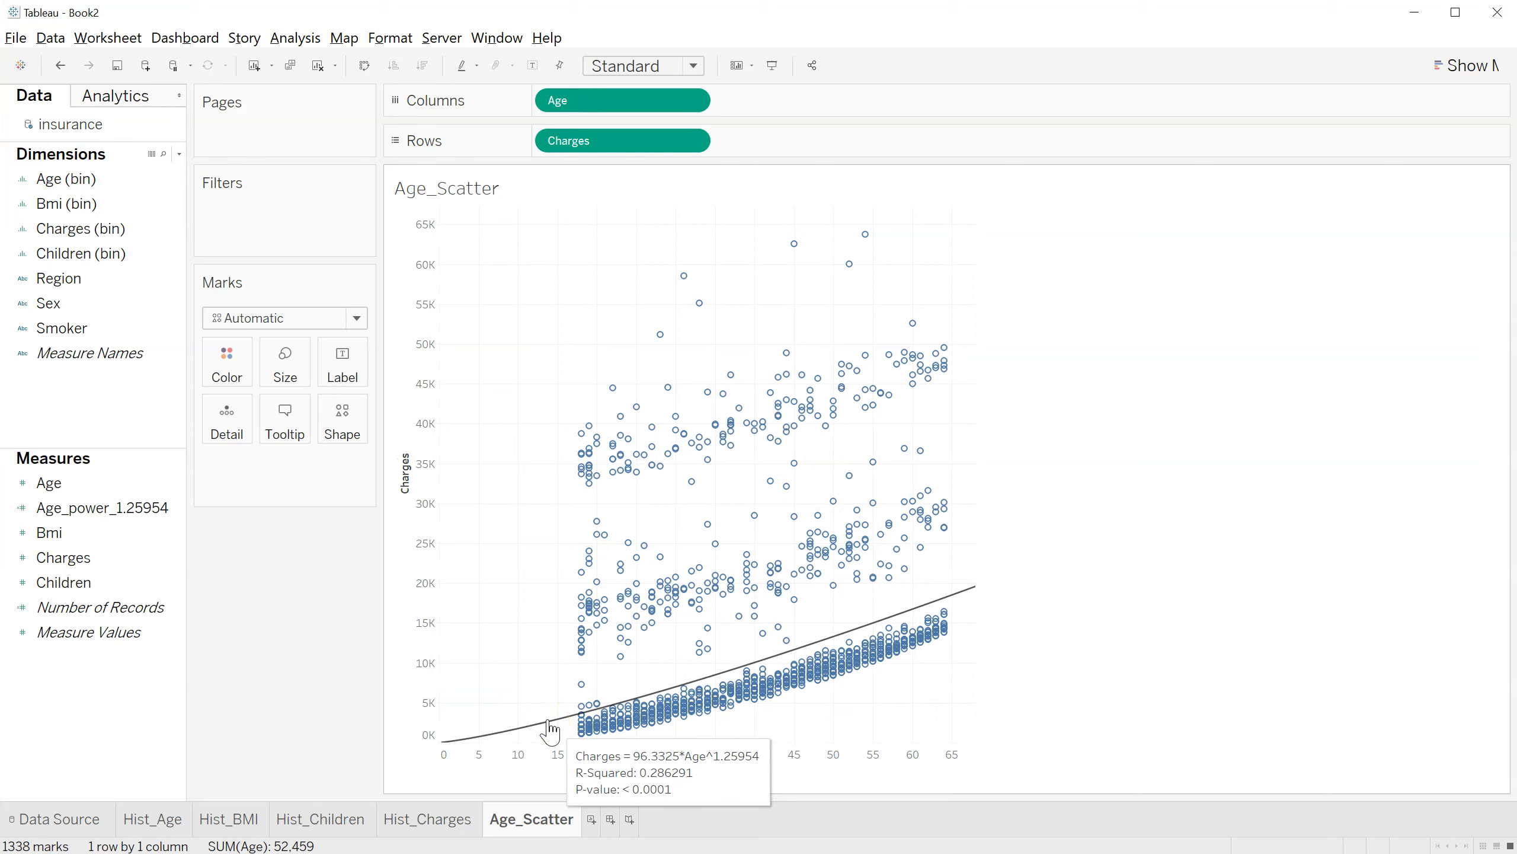
# - Return to the Word report and complete the linear regression equation line with 96.3325(Age^1.25954), checking the exponent against the Tableau trend line
pyautogui.hotkey('alt', 'Tab')
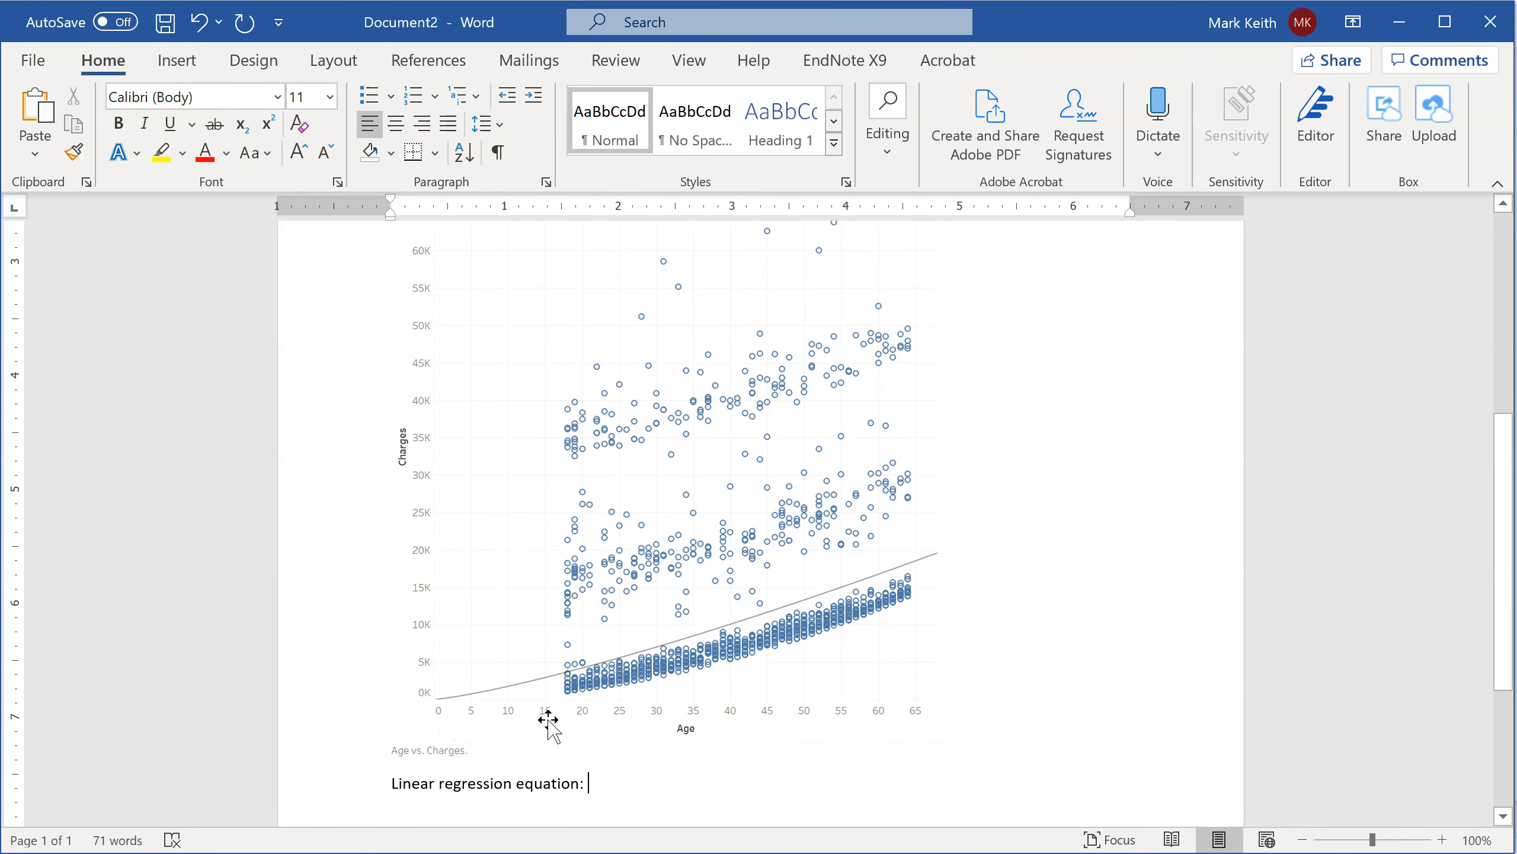
pyautogui.write('96')
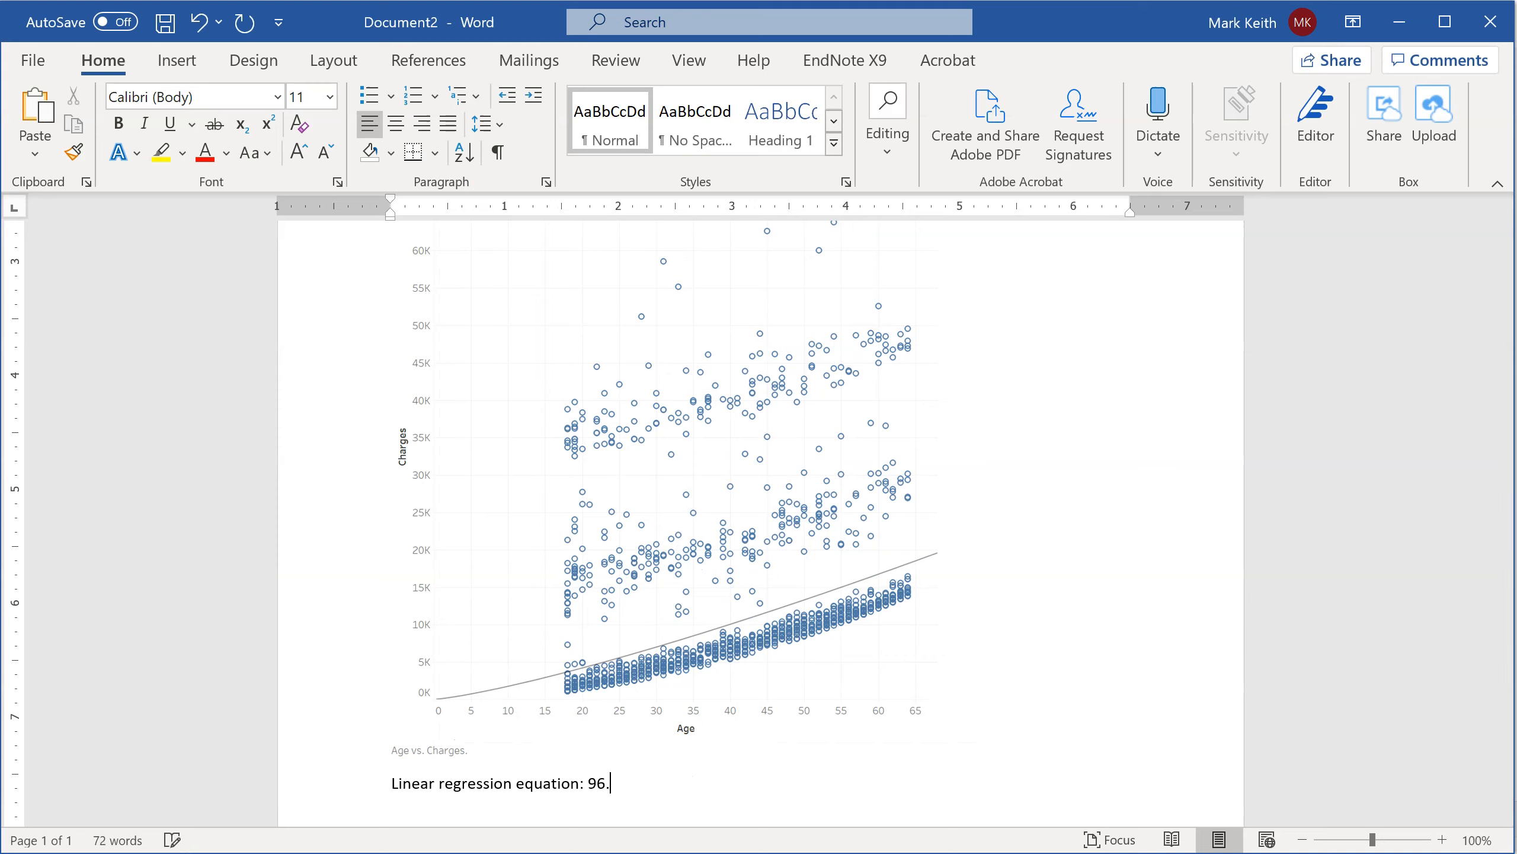
pyautogui.write('.3325(Age^1.2')
pyautogui.hotkey('alt', 'Tab')
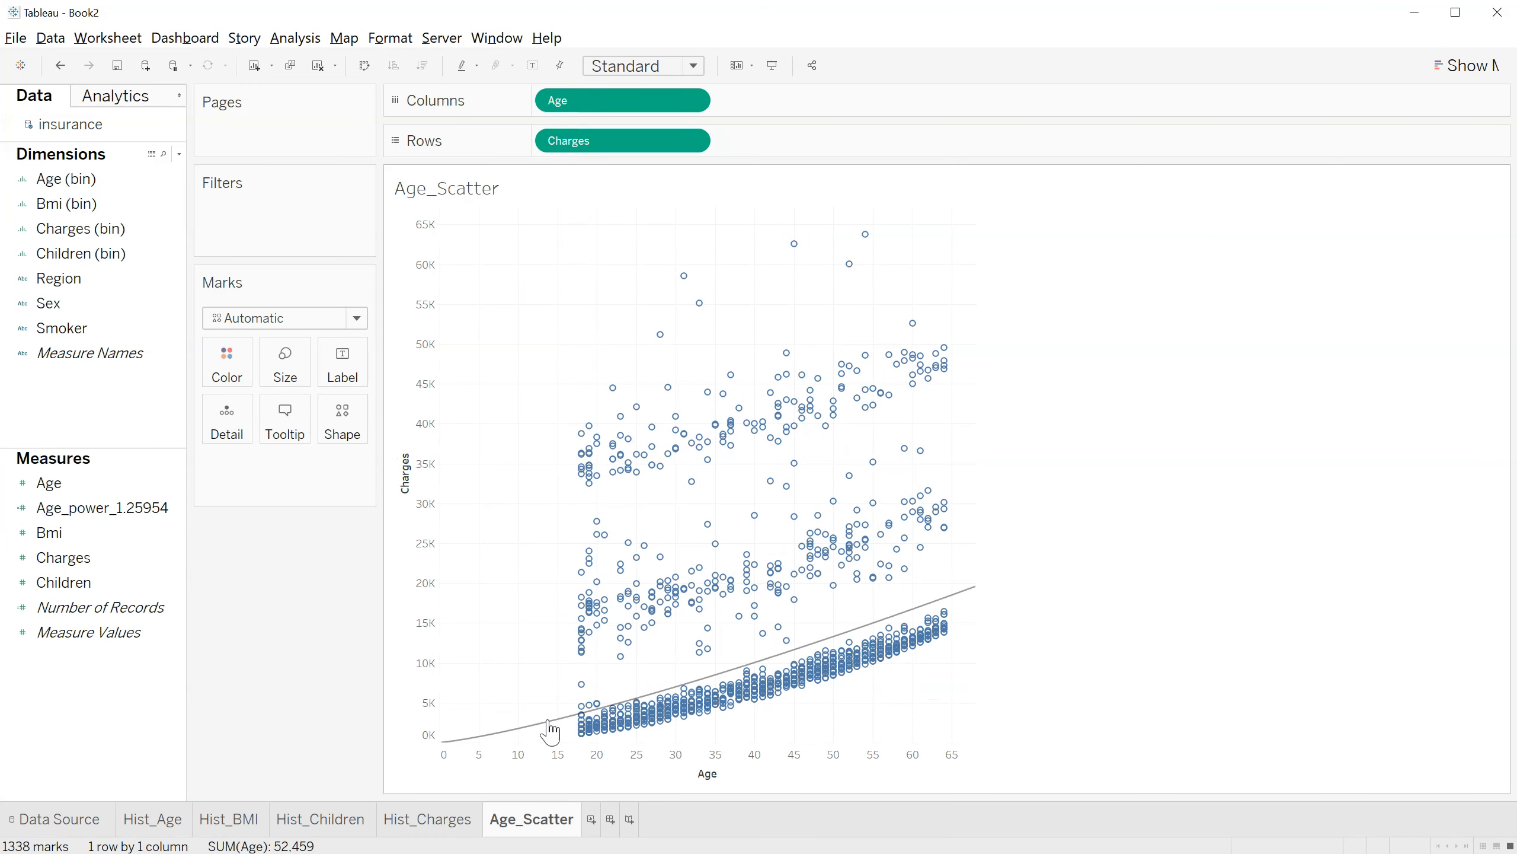
pyautogui.click(518, 730)
pyautogui.hotkey('alt', 'Tab')
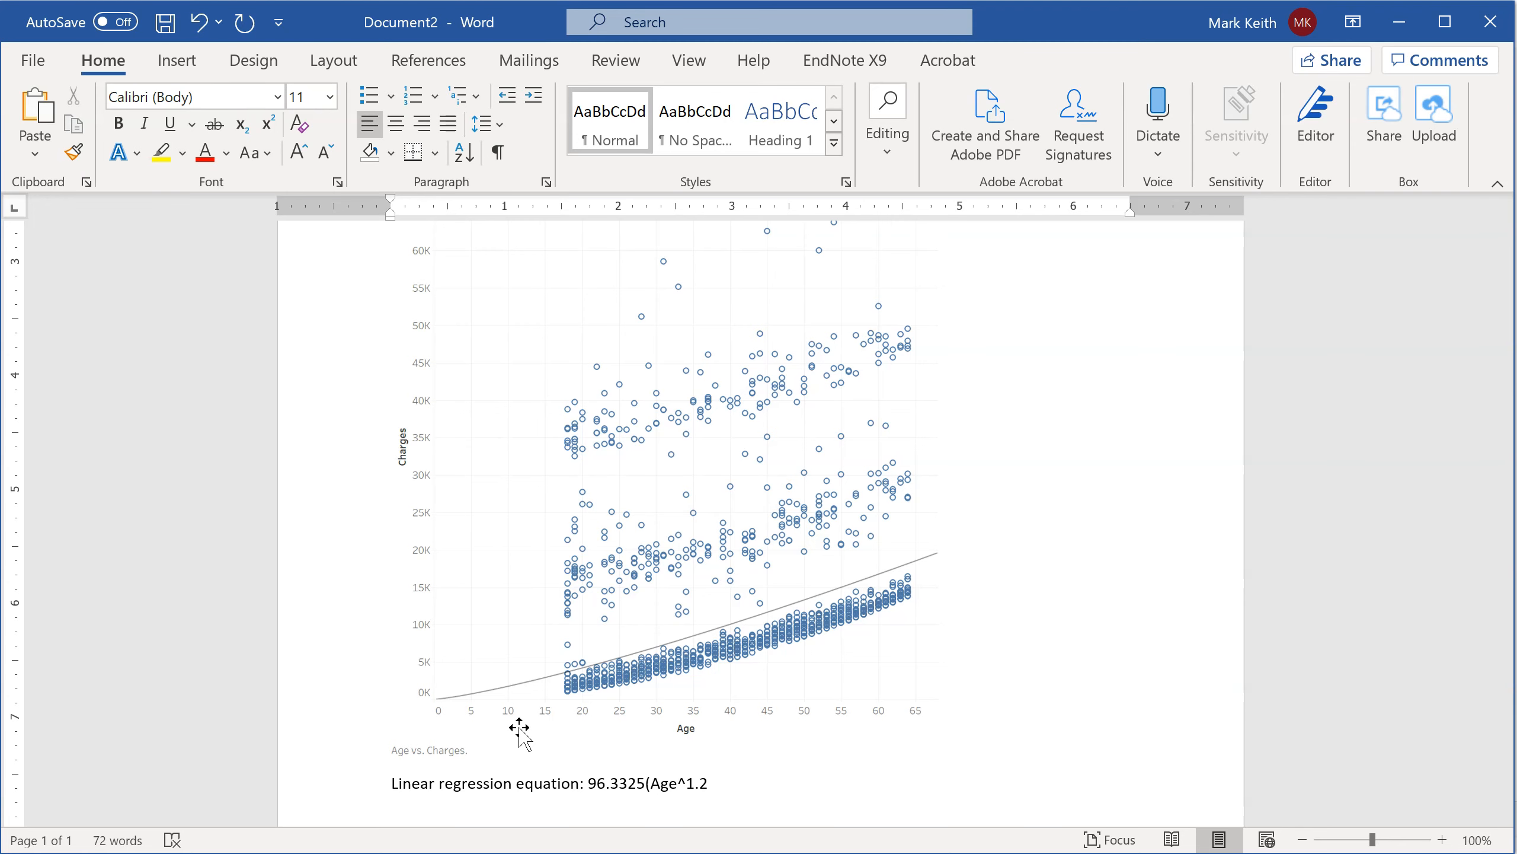
pyautogui.write('5954)')
# - Add a new line reading "R2: 0.2863" below the regression equation, taking the R-squared value from the Tableau trend line
pyautogui.press('Return')
pyautogui.write('R2: 0.28')
pyautogui.hotkey('alt', 'Tab')
pyautogui.hotkey('alt', 'Tab')
pyautogui.write('63')
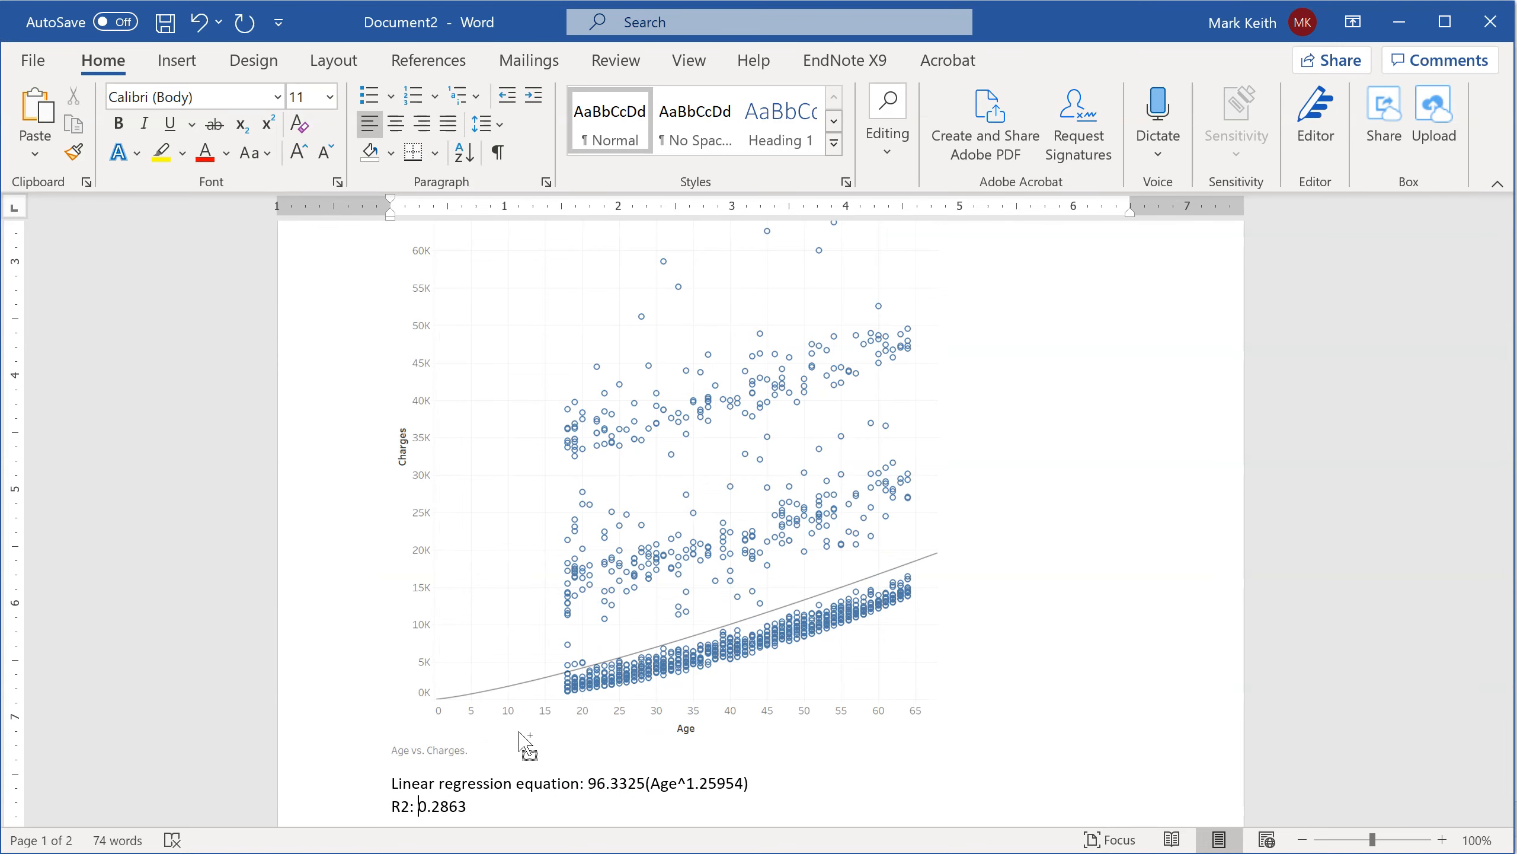
# - Format the 2 in the "R2" label as superscript
pyautogui.press('Left')
pyautogui.press('Left')
pyautogui.hotkey('shift', 'Left')
pyautogui.click(267, 125)
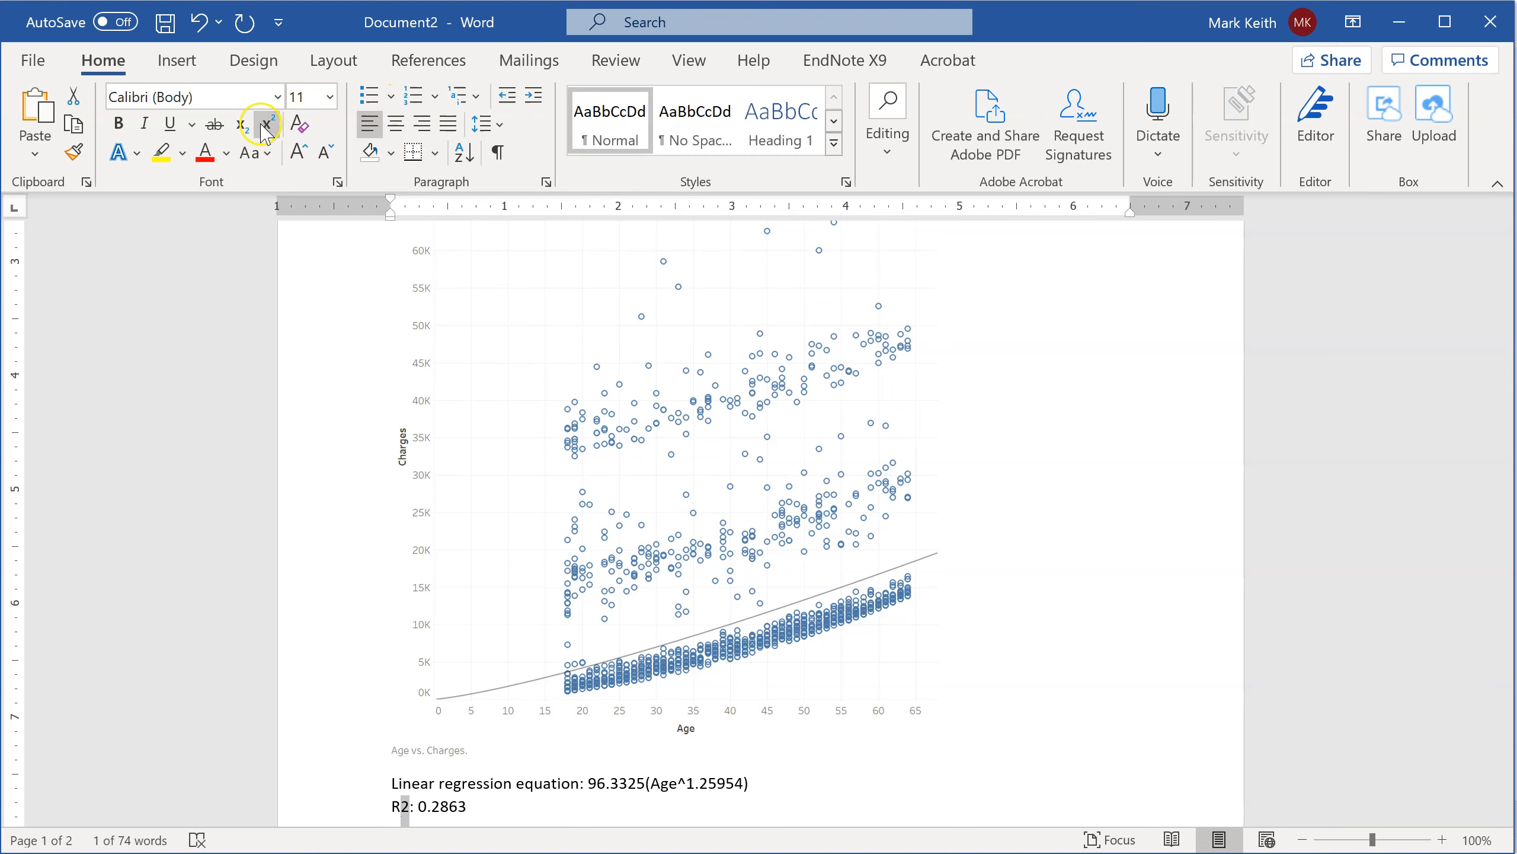
pyautogui.click(266, 125)
# - Add a new line reading "Correlation (r):" below the R² value
pyautogui.click(509, 803)
pyautogui.scroll(-3, 615, 693)
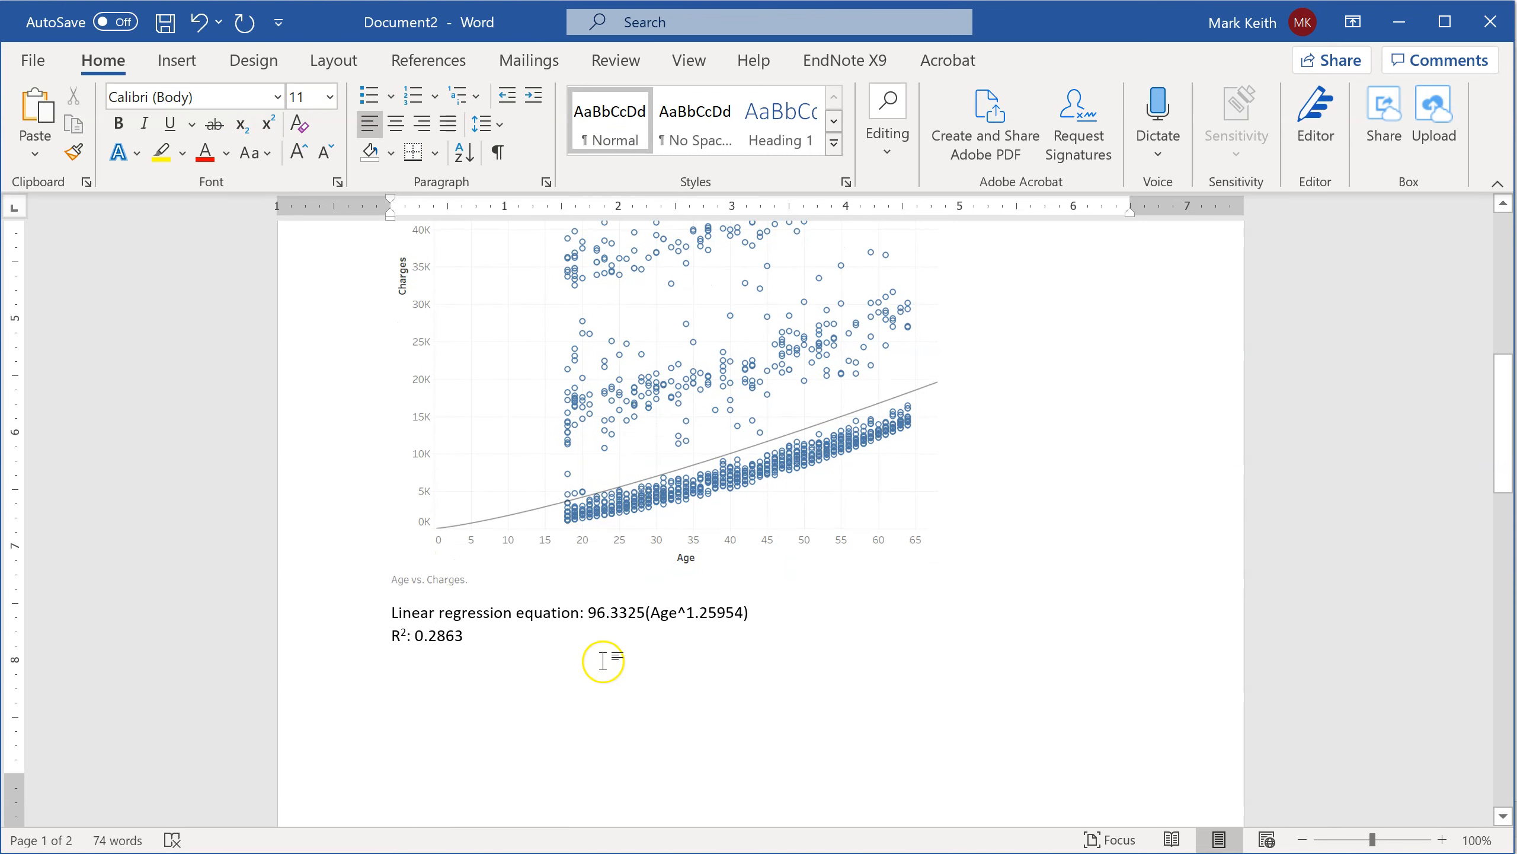
pyautogui.press('Return')
pyautogui.write('Co')
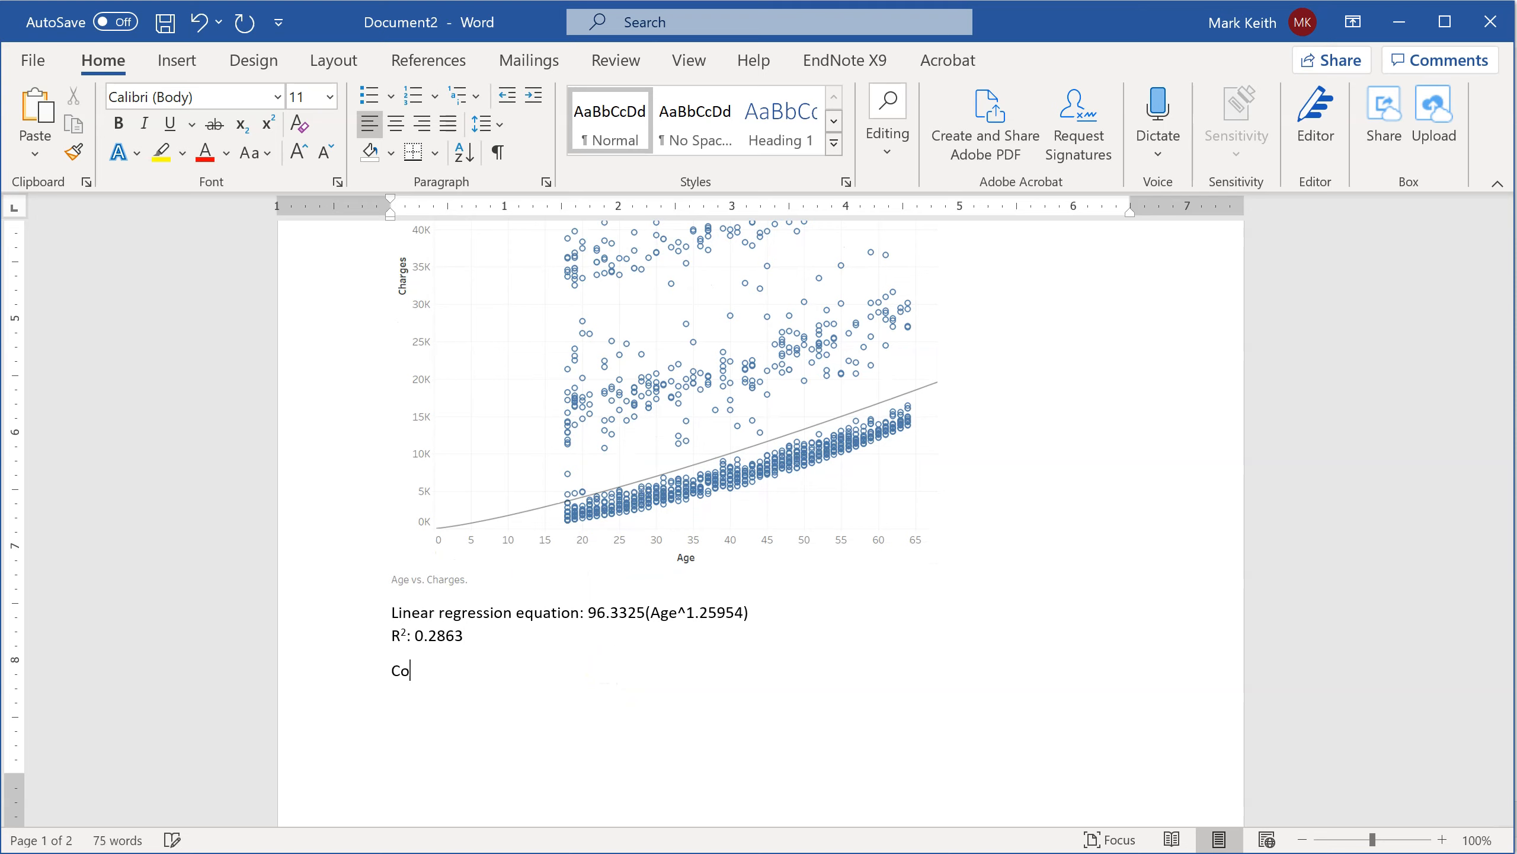
pyautogui.write('rrelation')
pyautogui.write(' (r)')
pyautogui.hotkey('ctrl', 'z')
pyautogui.write(':')
# - Check the Age_Scatter view in Tableau and replace the correlation label in the Word report with "p-value:"
pyautogui.hotkey('alt', 'Tab')
pyautogui.moveTo(526, 732)
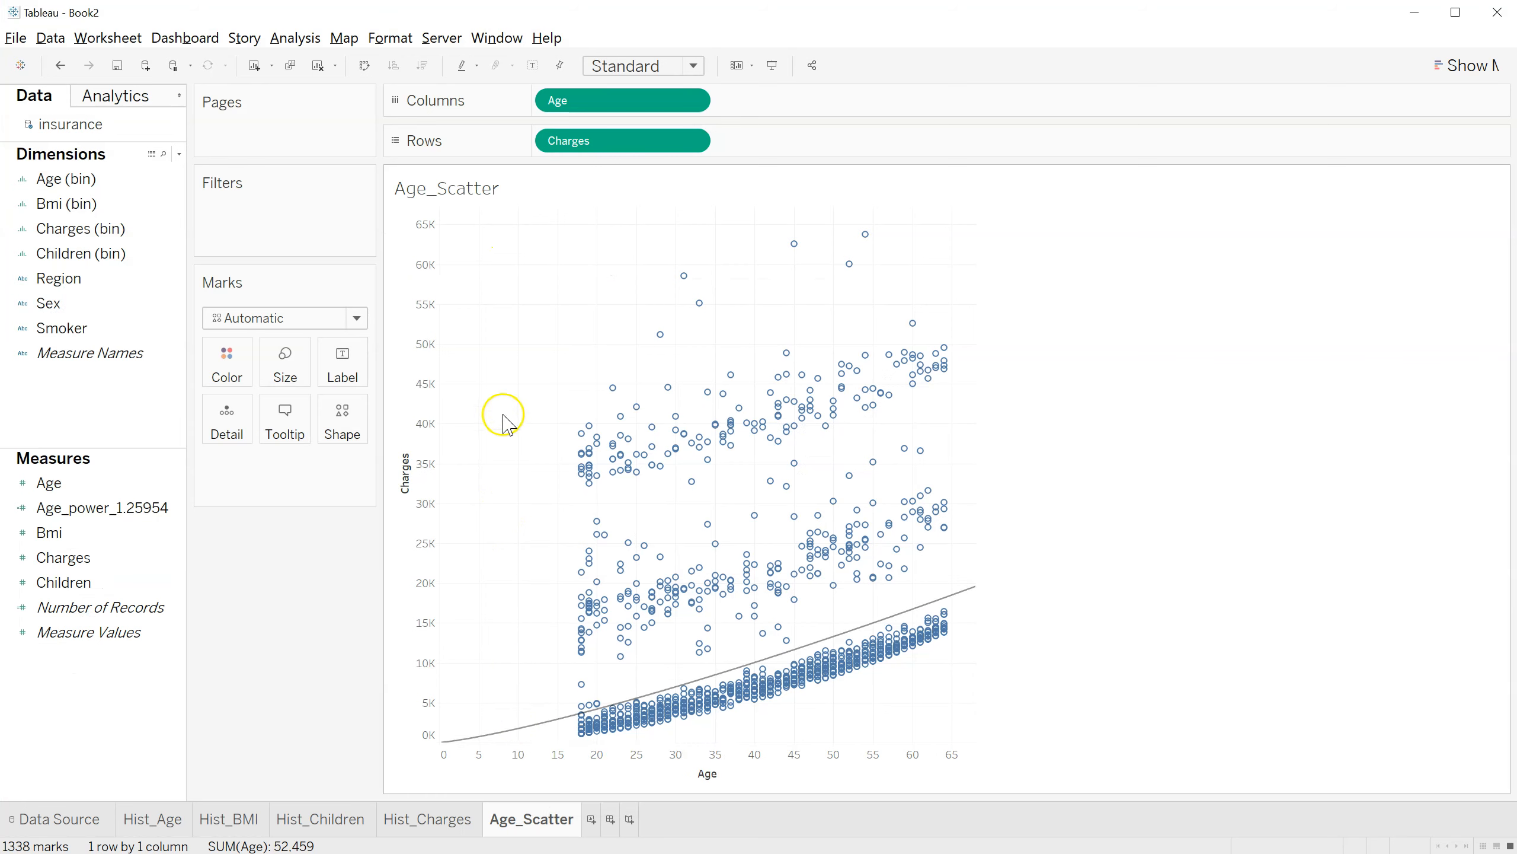
pyautogui.hotkey('alt', 'Tab')
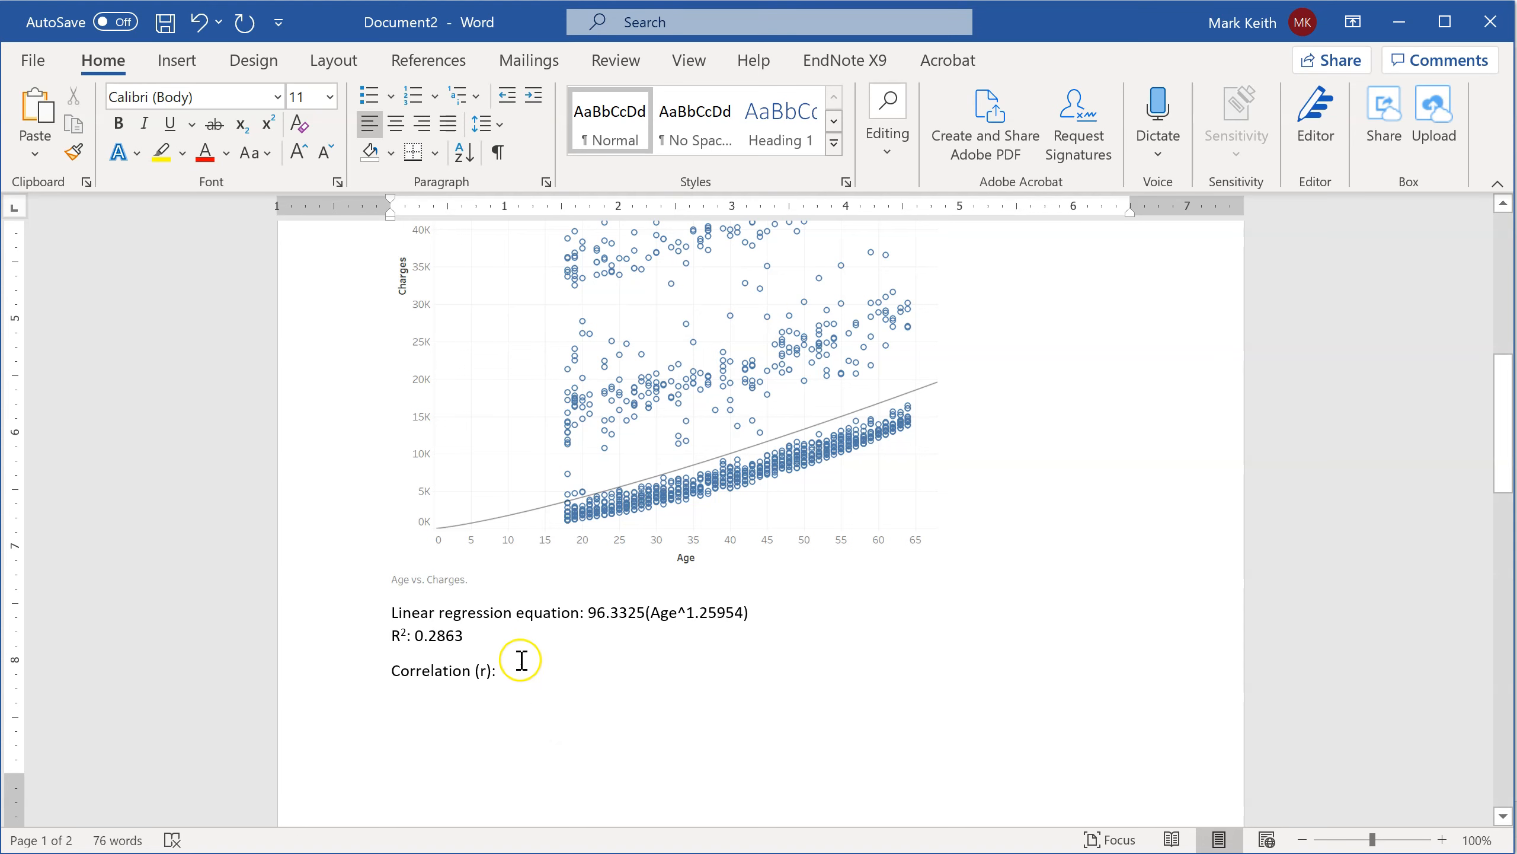
pyautogui.click(518, 640)
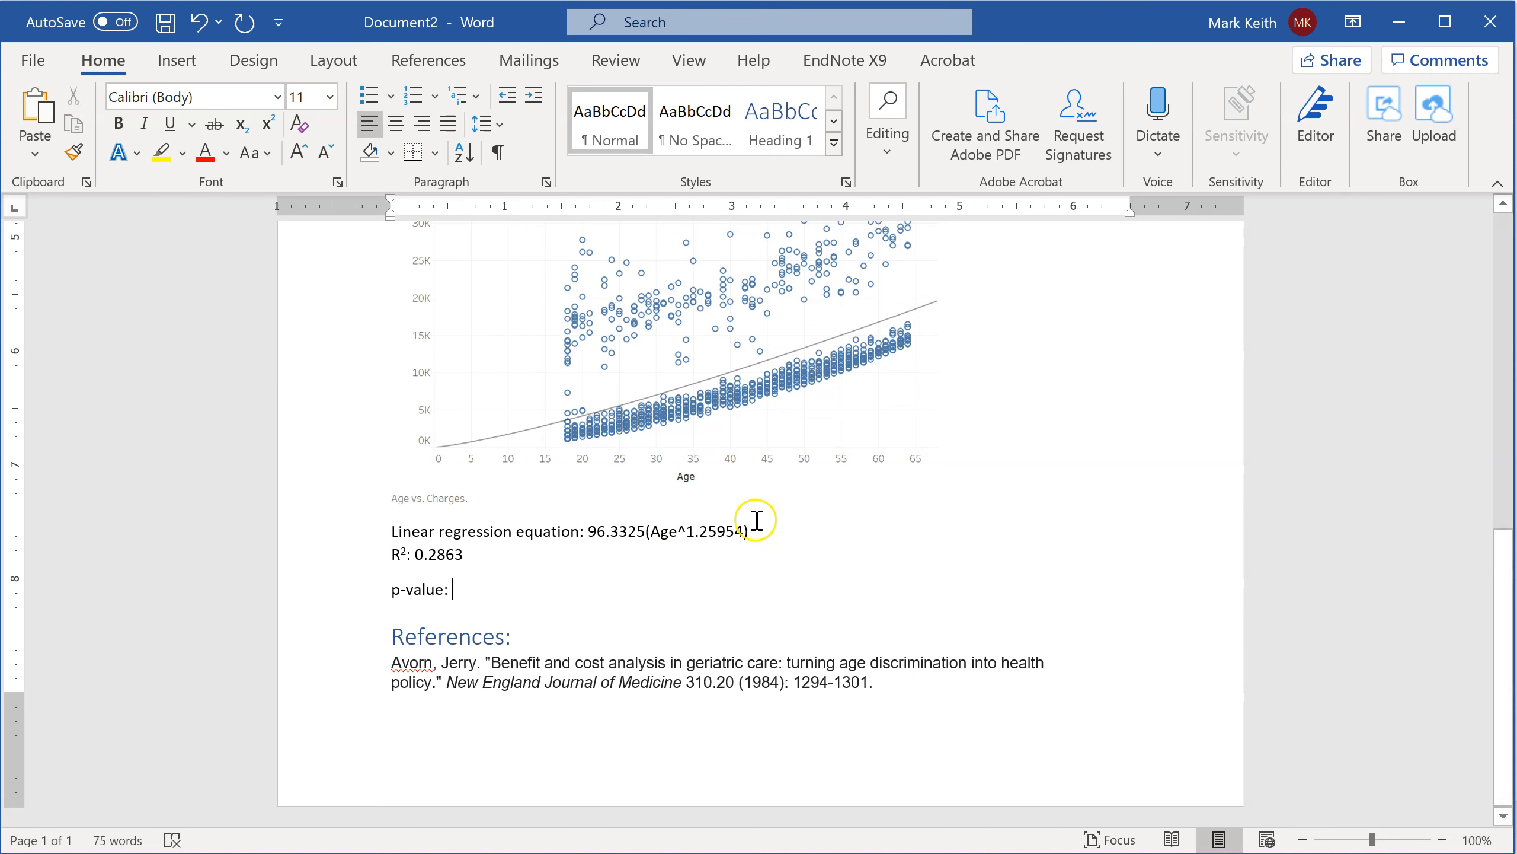
# - Try to extend the regression equation with a "+" term, checking the Age_Scatter trend line in Tableau for an intercept
pyautogui.click(811, 538)
pyautogui.write('+')
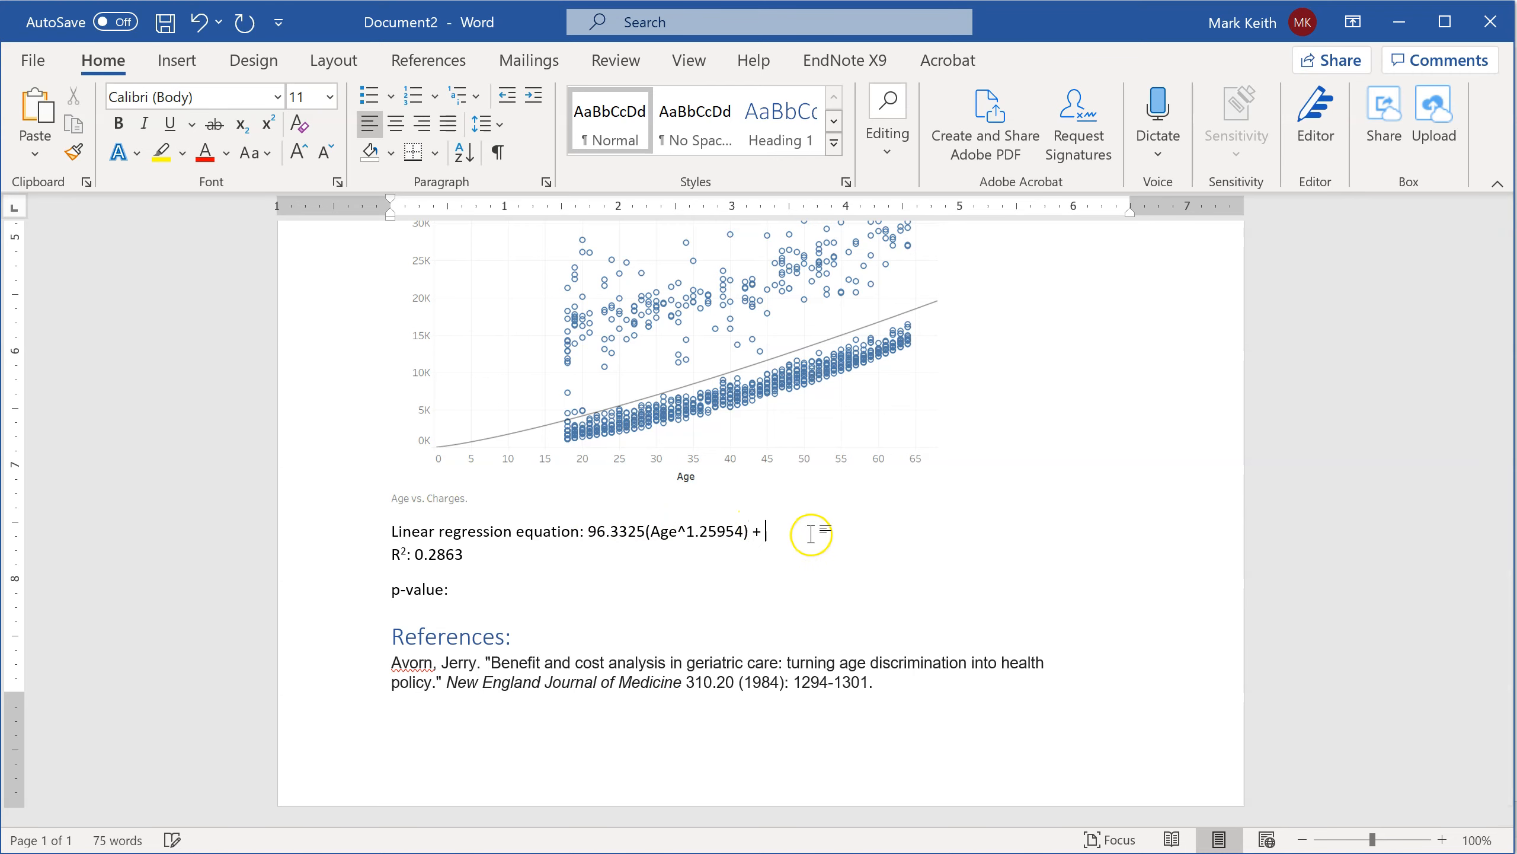
pyautogui.hotkey('alt', 'Tab')
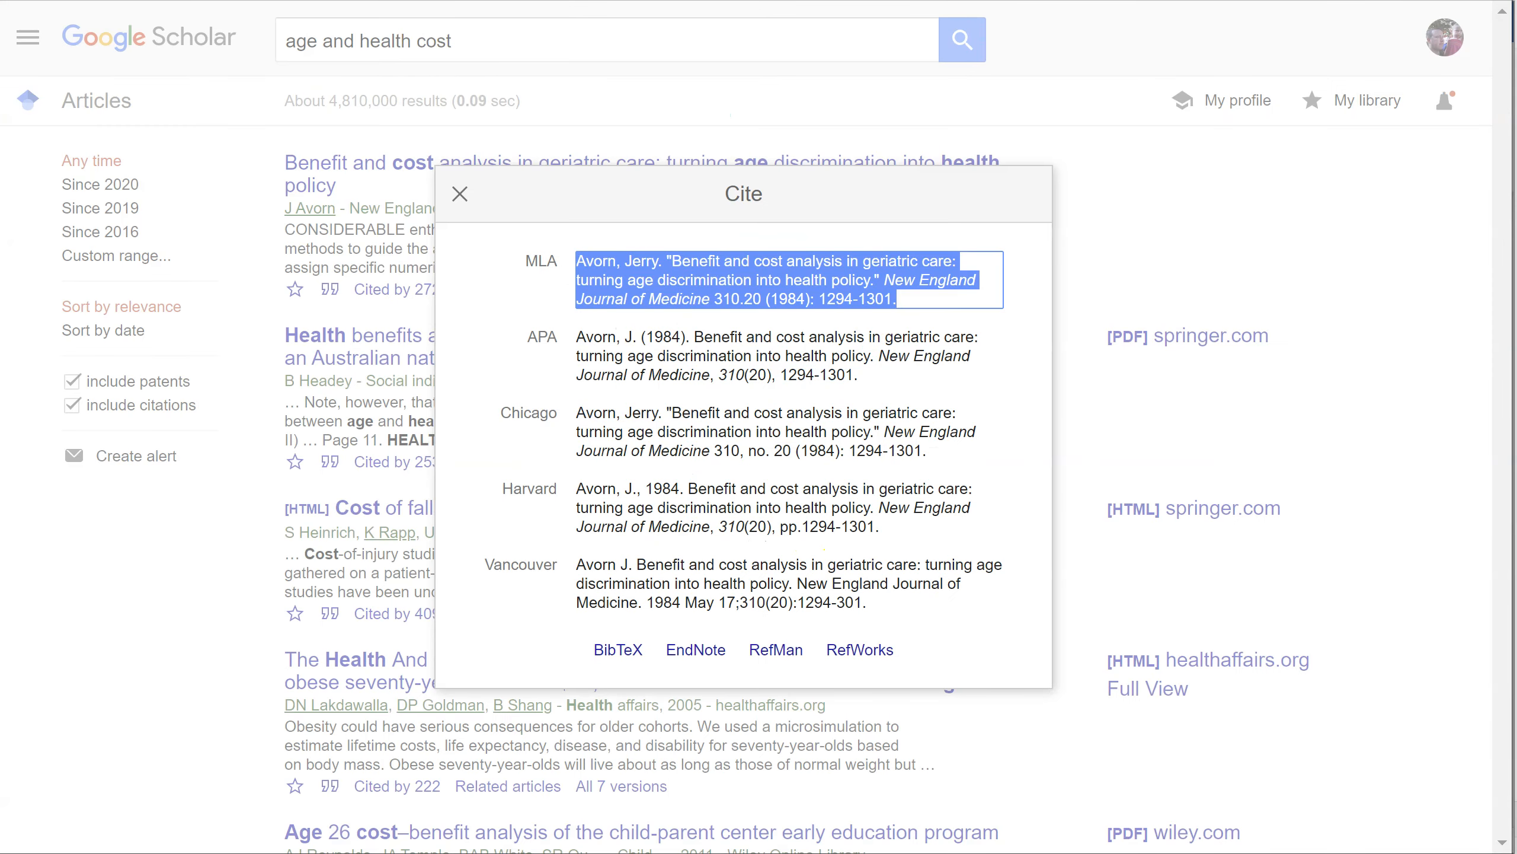
pyautogui.hotkey('alt', 'Tab')
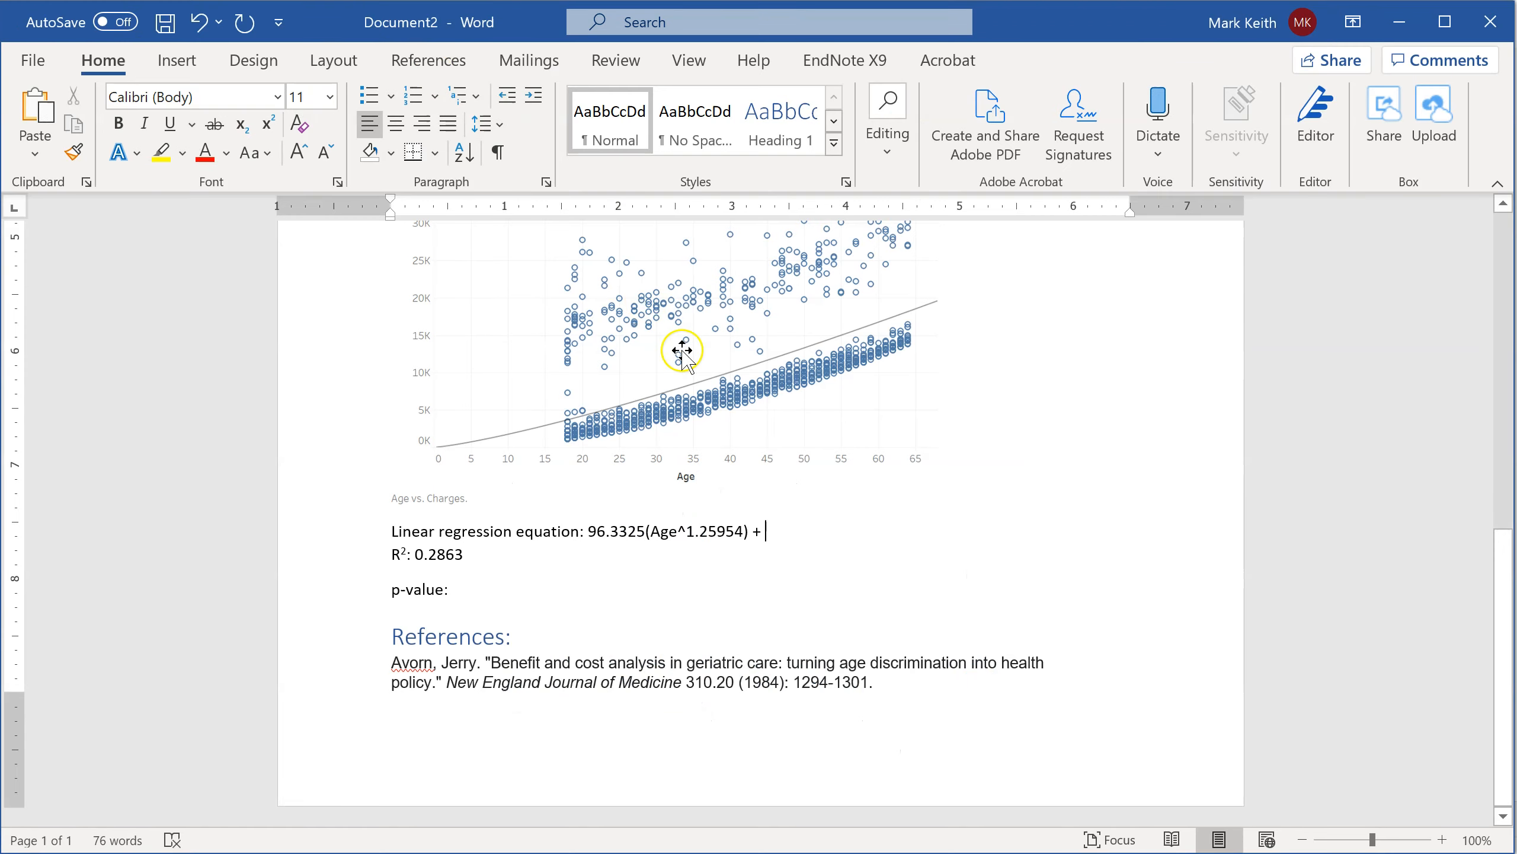
pyautogui.hotkey('alt', 'Tab', 'Tab')
pyautogui.moveTo(934, 610)
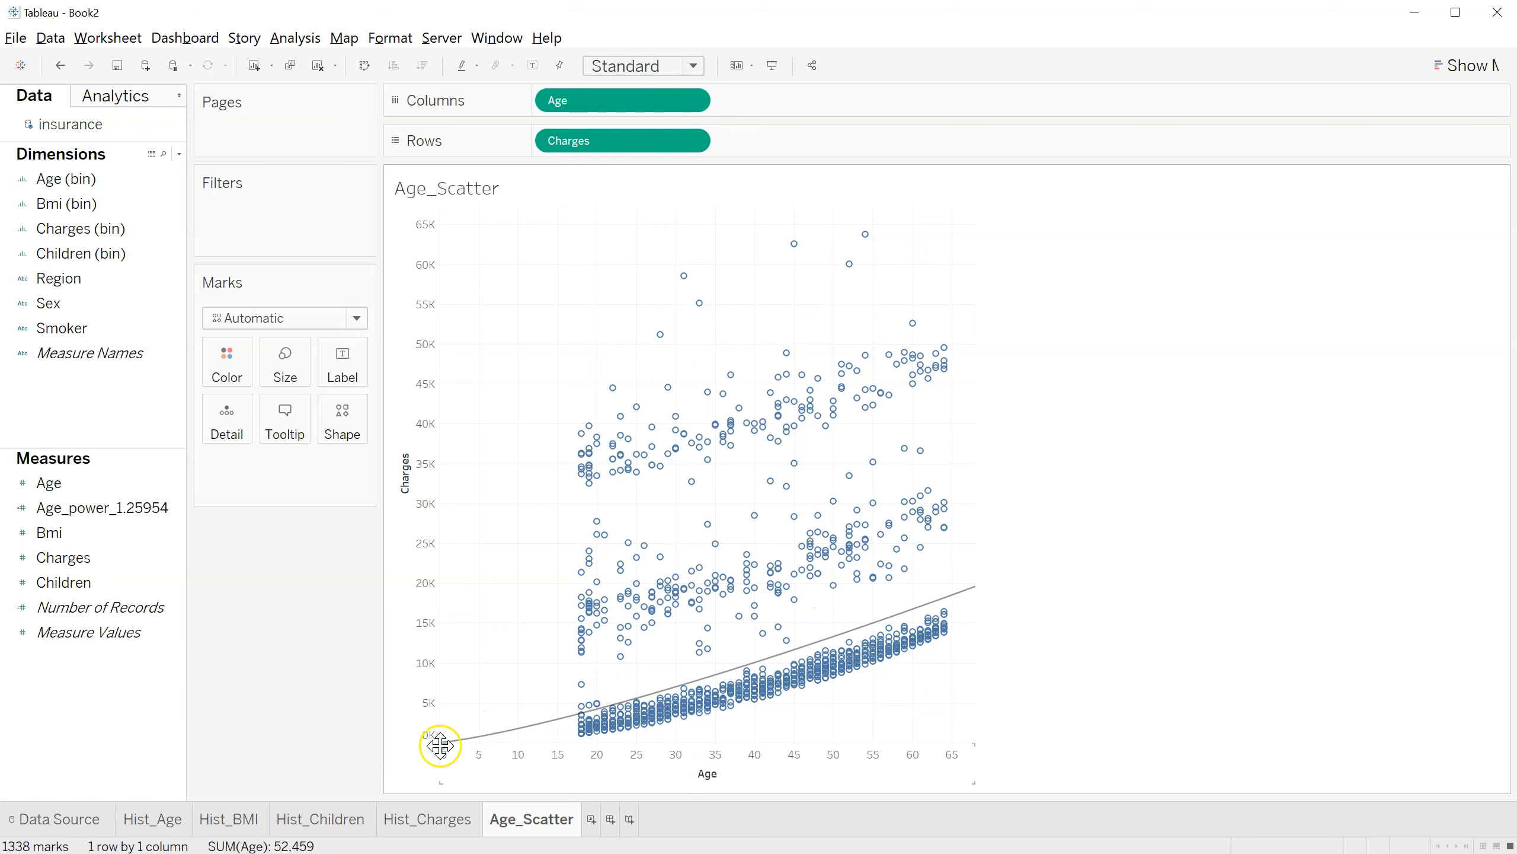
pyautogui.moveTo(441, 744)
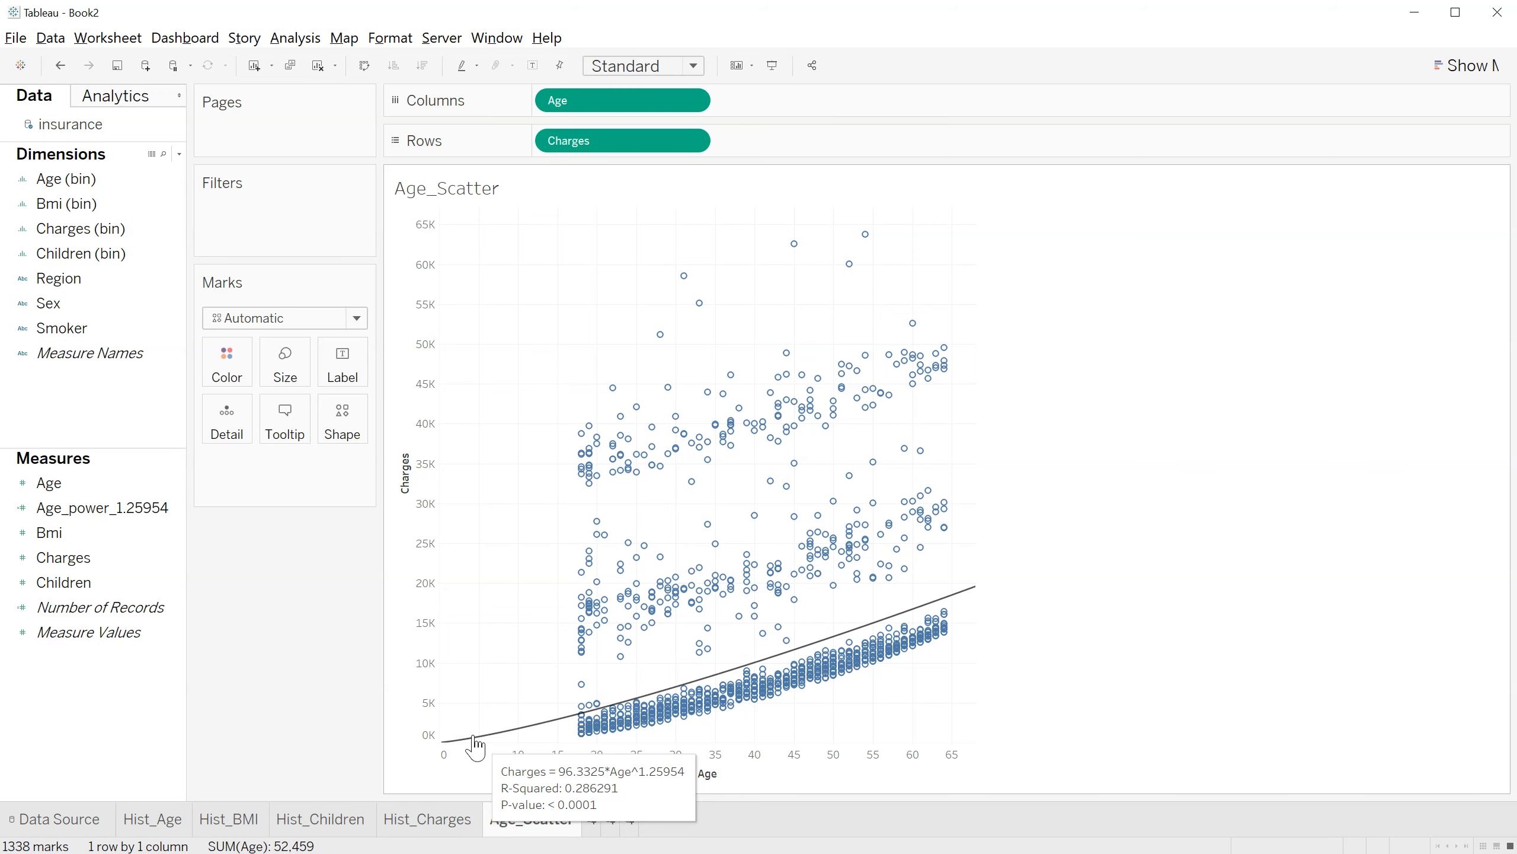
pyautogui.hotkey('alt', 'Tab')
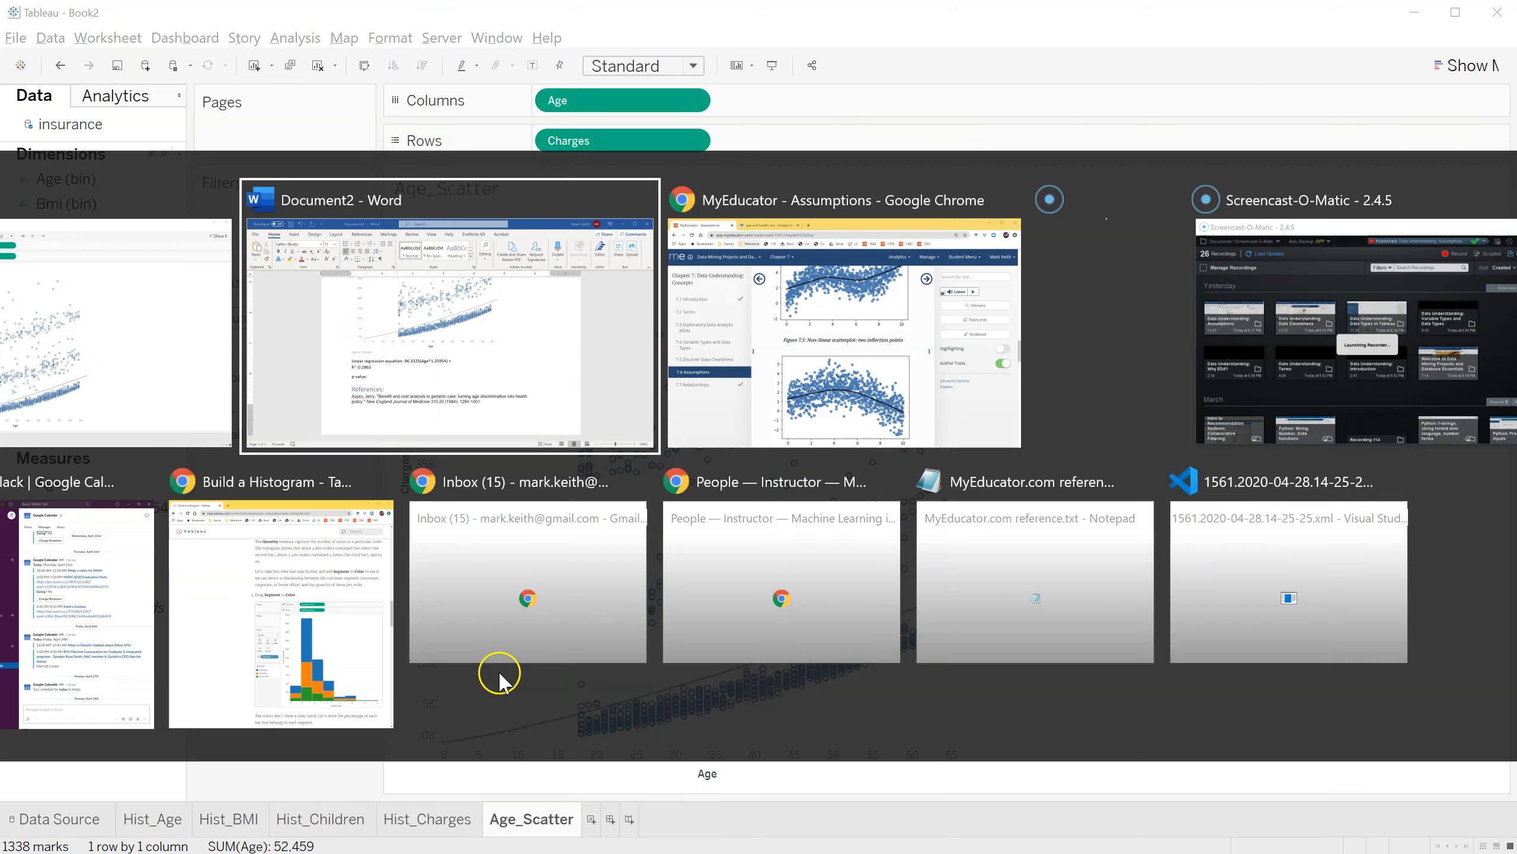
pyautogui.click(774, 511)
pyautogui.press('BackSpace')
pyautogui.press('BackSpace')
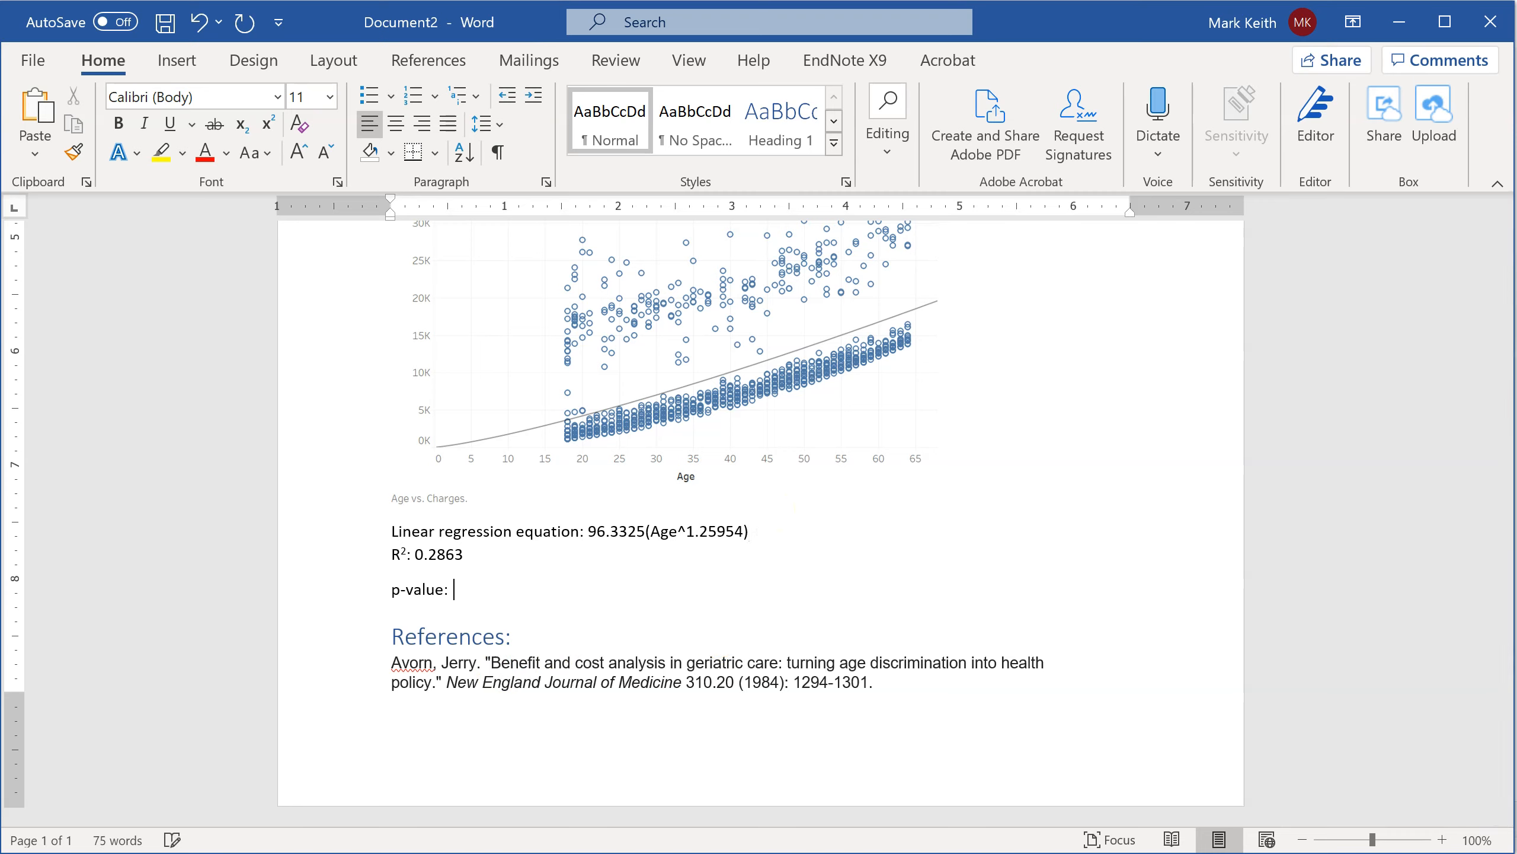
# - Enter "< 0.001" as the p-value and insert a page break that moves the References section to a new page
pyautogui.write('< 0.001')
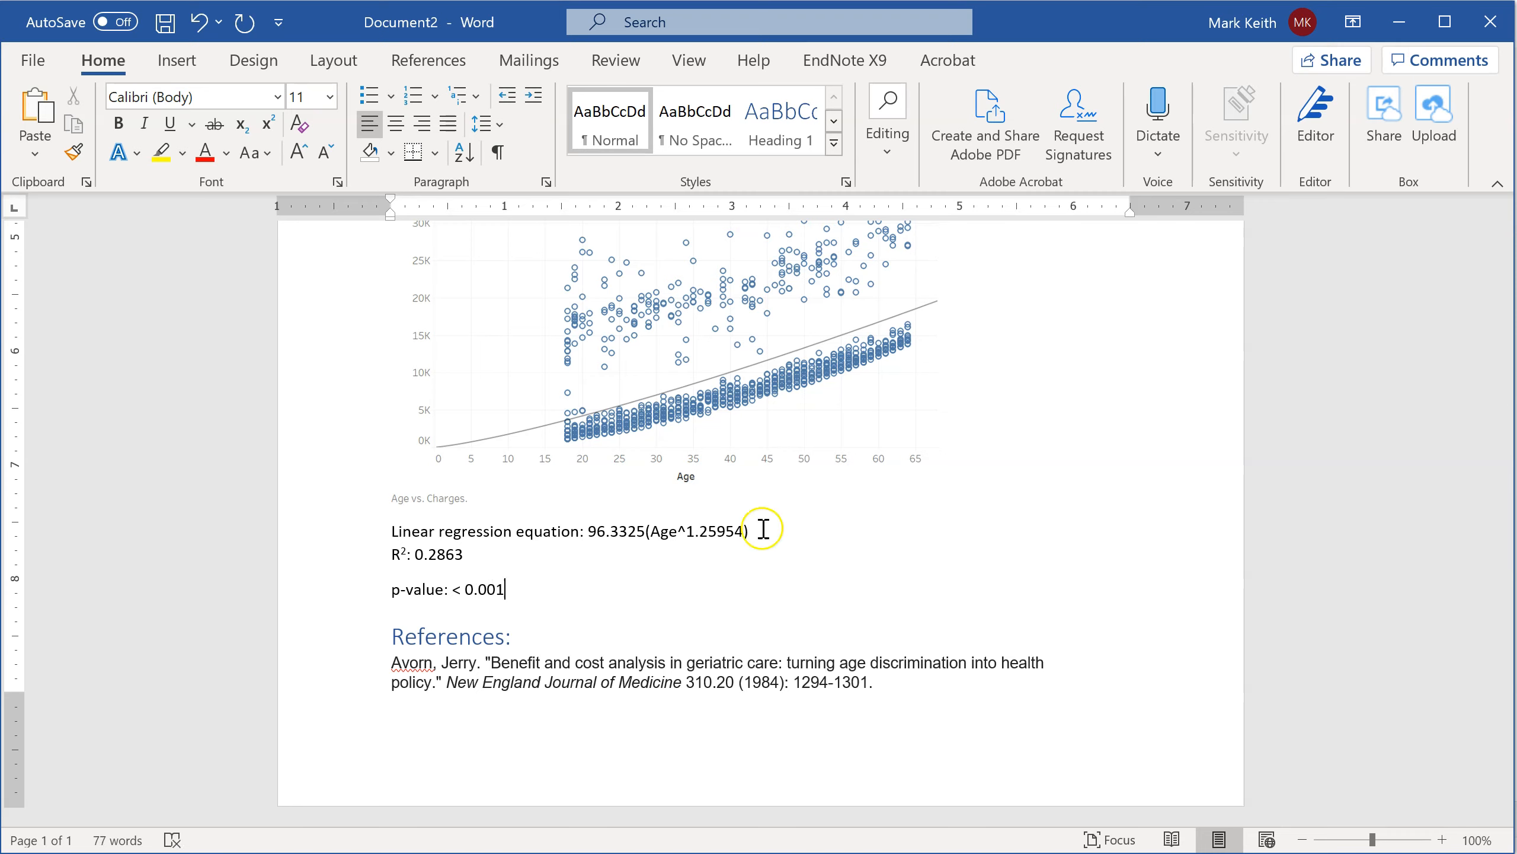
pyautogui.hotkey('ctrl', 'Return')
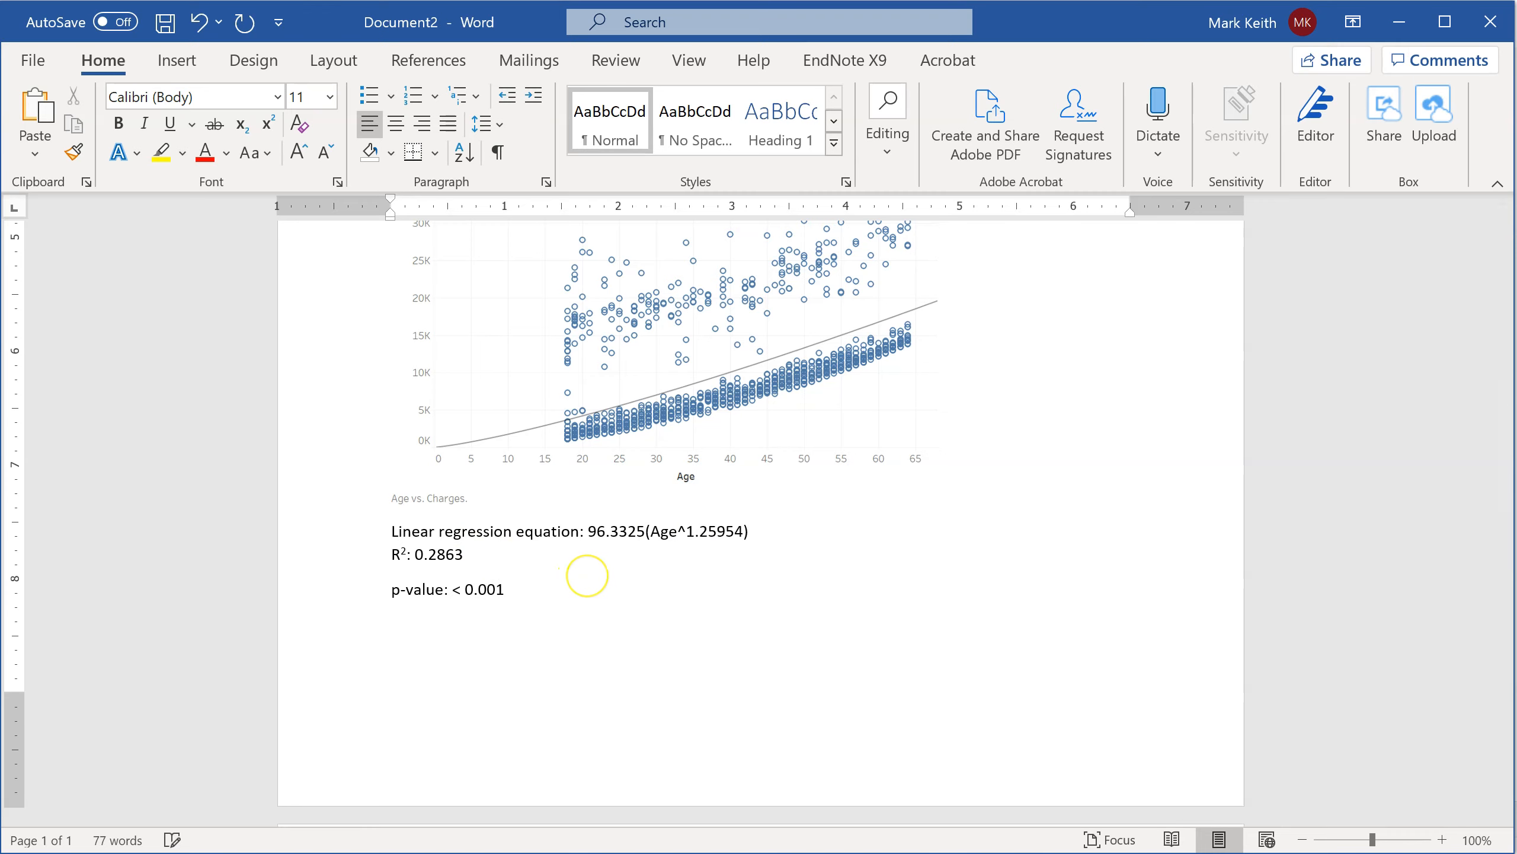
# - Write "Summary: Age appears to have a medium effect size on charges that is very reliable" below the p-value line
pyautogui.write('Summary: Age appears to have a very')
pyautogui.press('BackSpace')
pyautogui.press('BackSpace')
pyautogui.press('BackSpace')
pyautogui.press('BackSpace')
pyautogui.press('BackSpace')
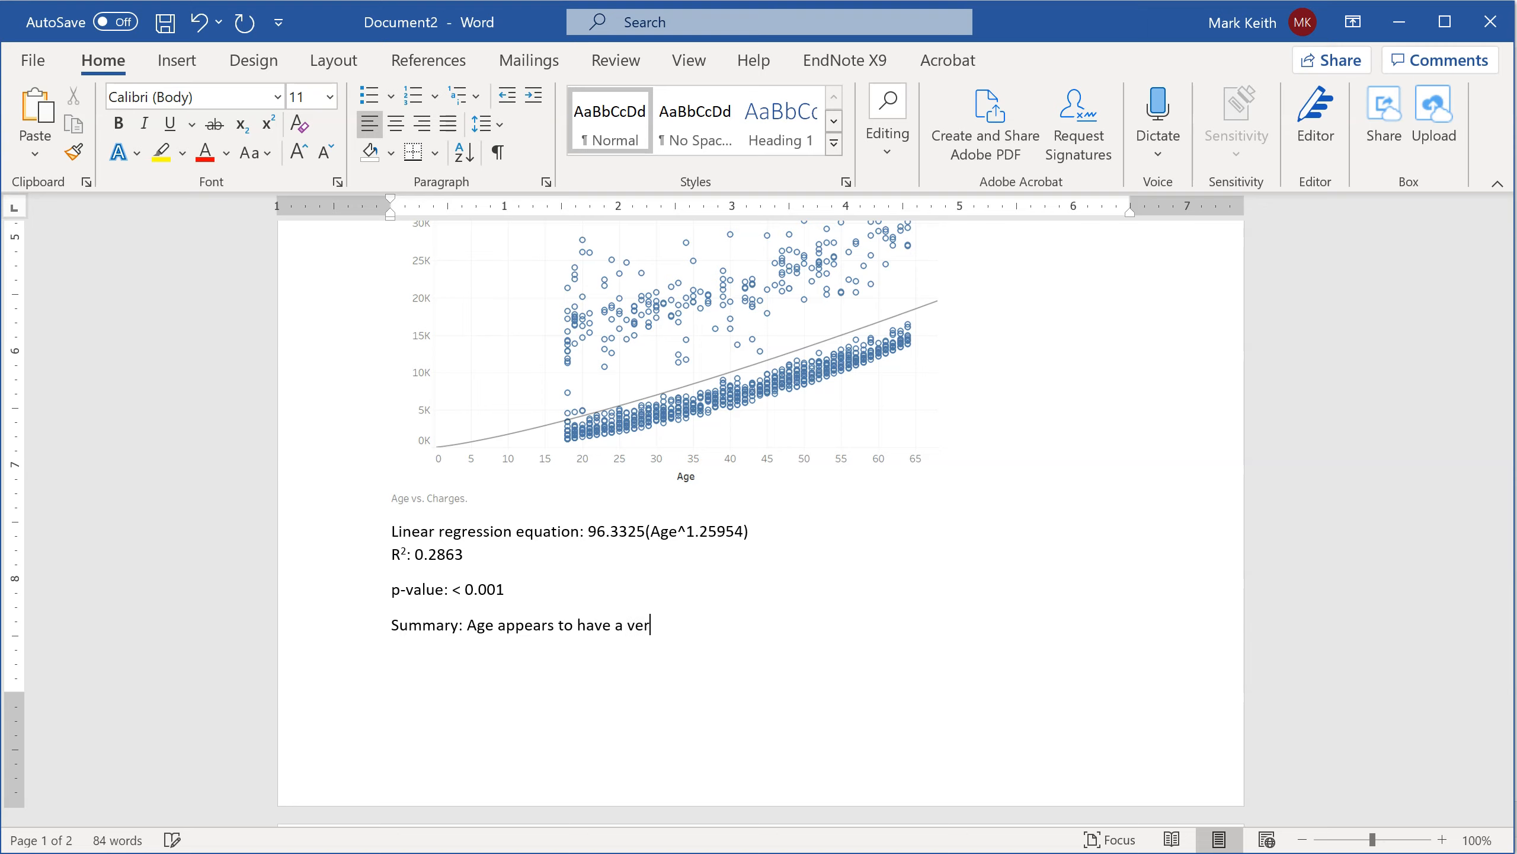
pyautogui.write('medium effect size on')
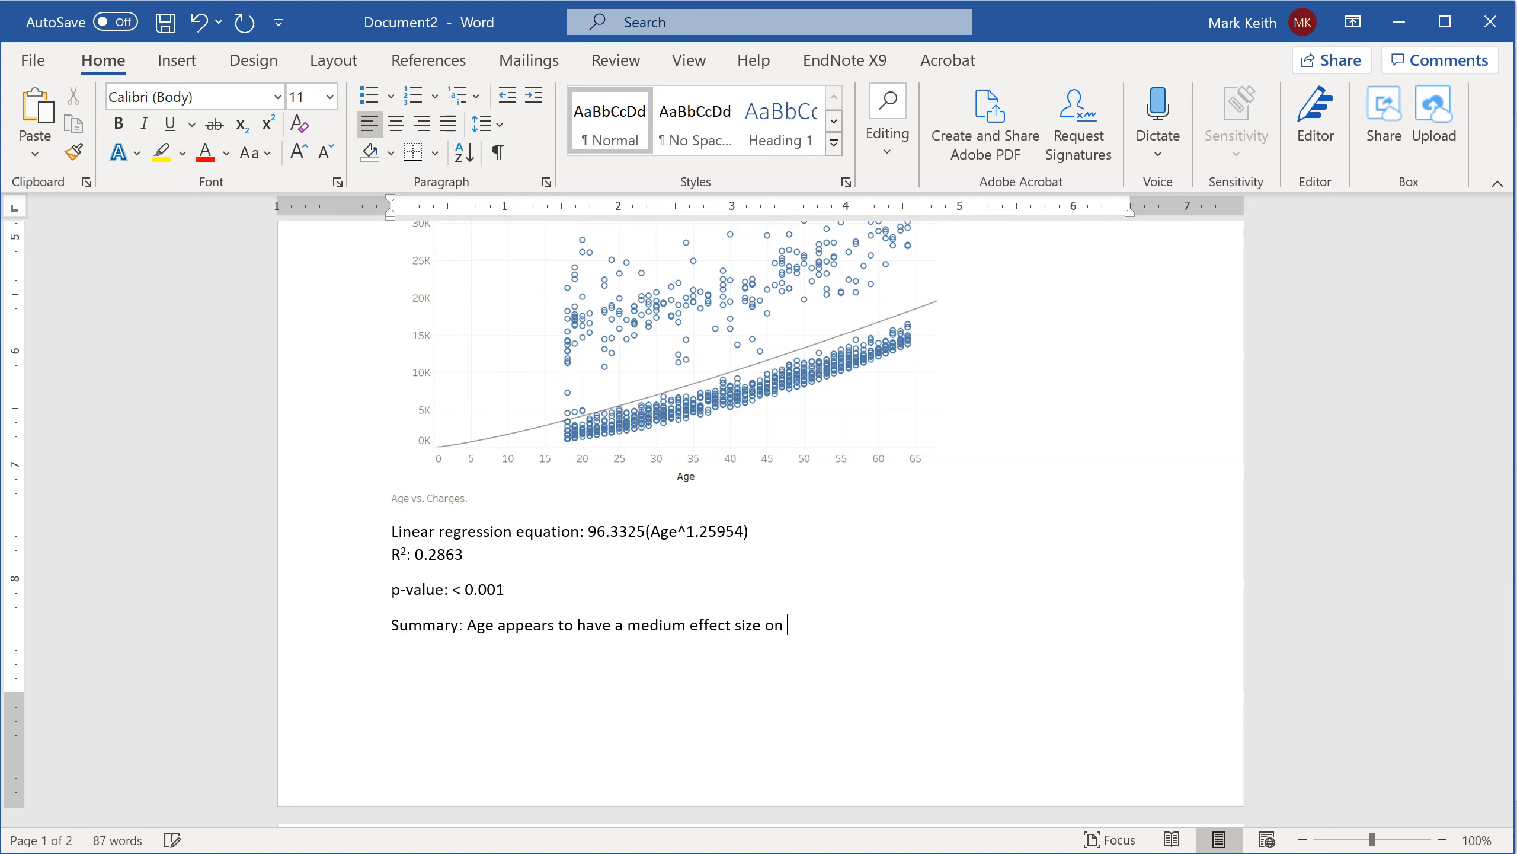
pyautogui.write(' charges that is very reliable')
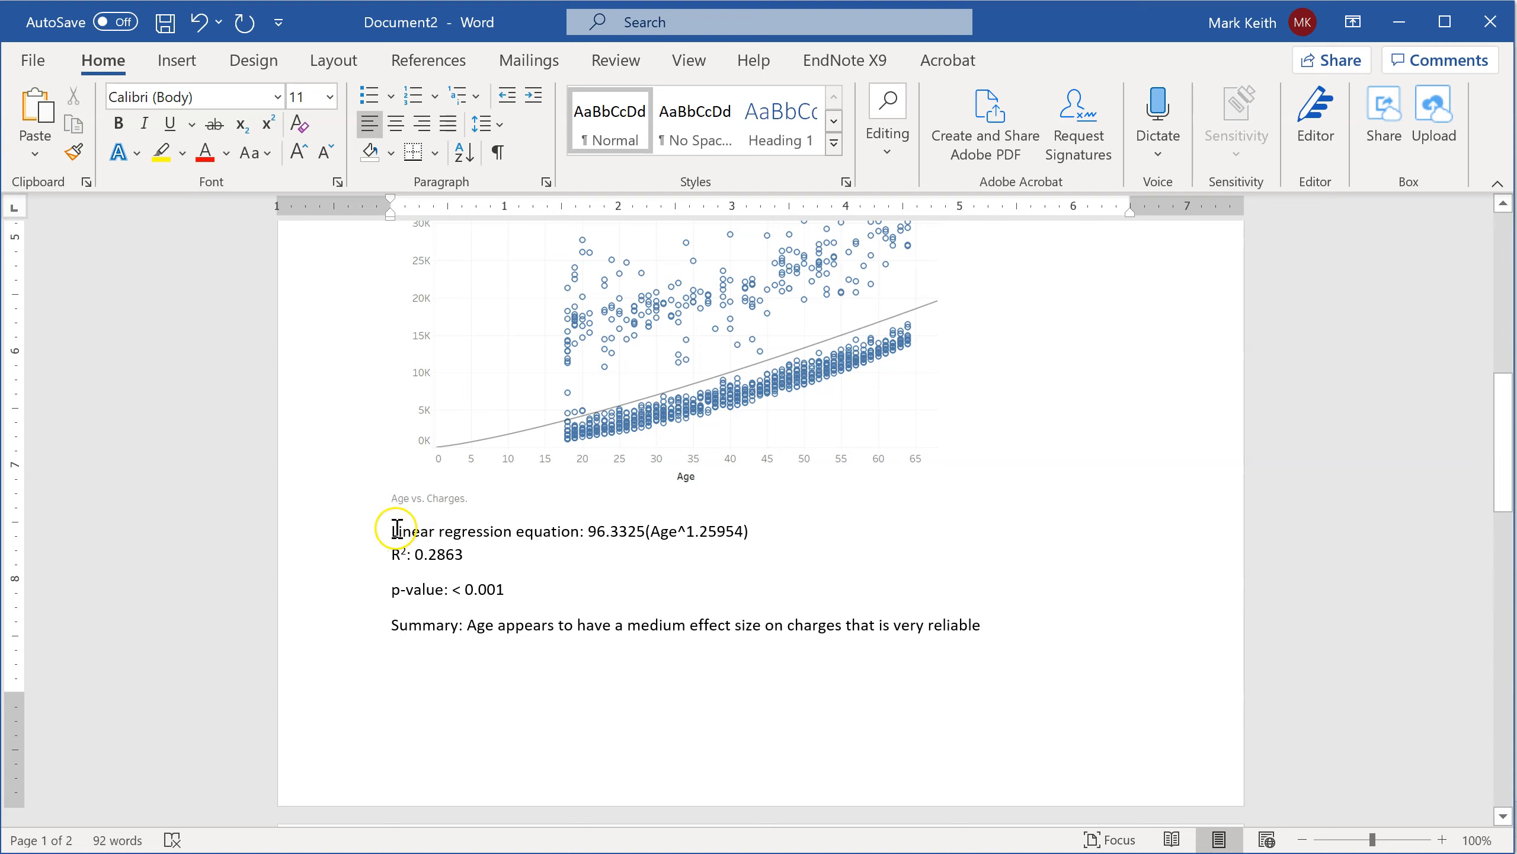
# - Make the labels "Linear regression equation", "R²", "p-value" and "Summary" bold
pyautogui.moveTo(391, 529); pyautogui.dragTo(583, 529)
pyautogui.hotkey('ctrl', 'b')
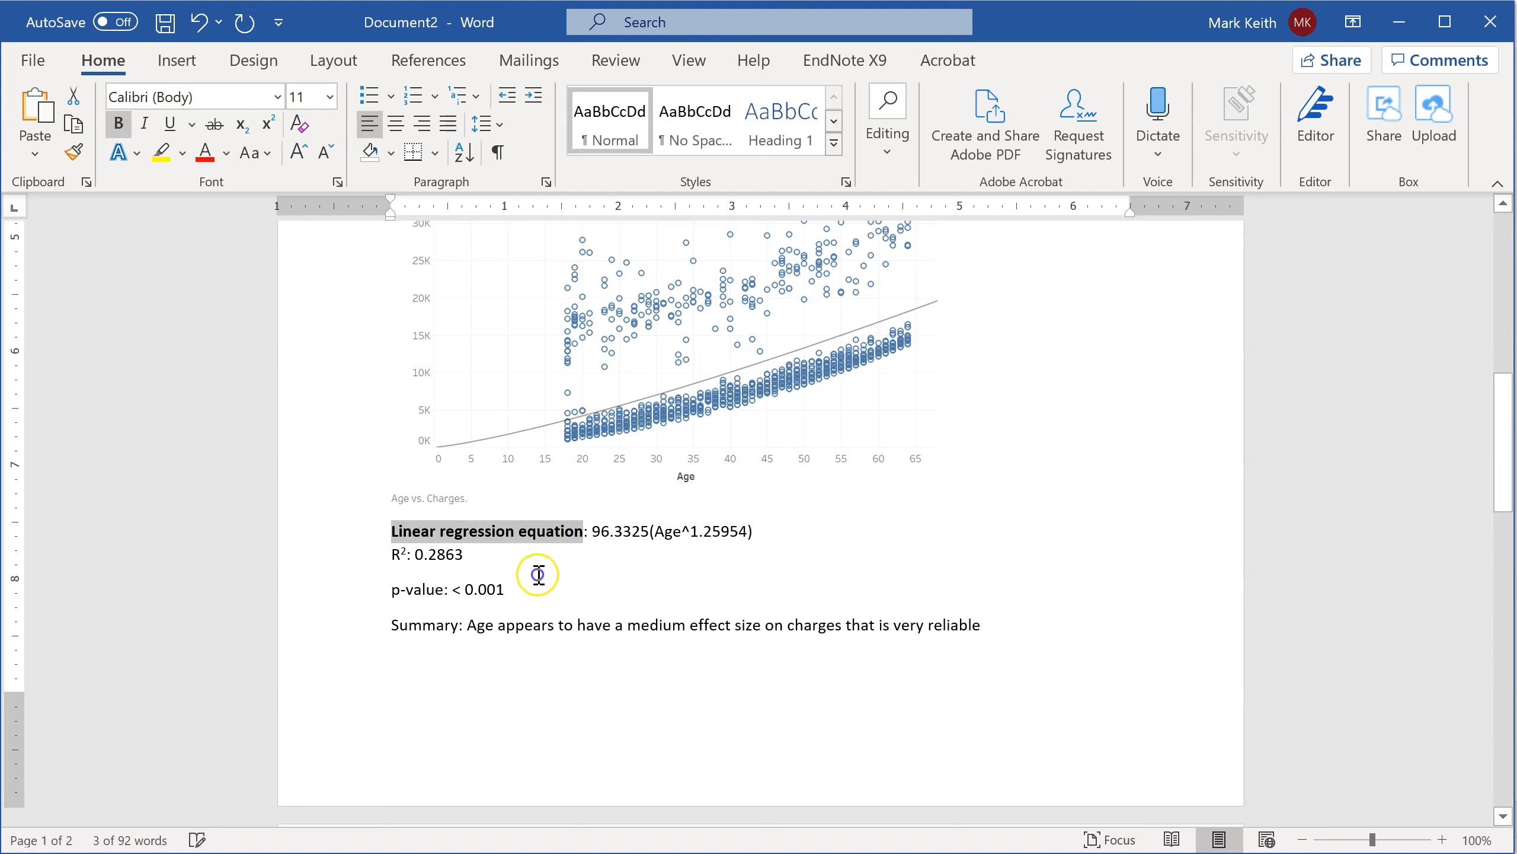
pyautogui.doubleClick(404, 555)
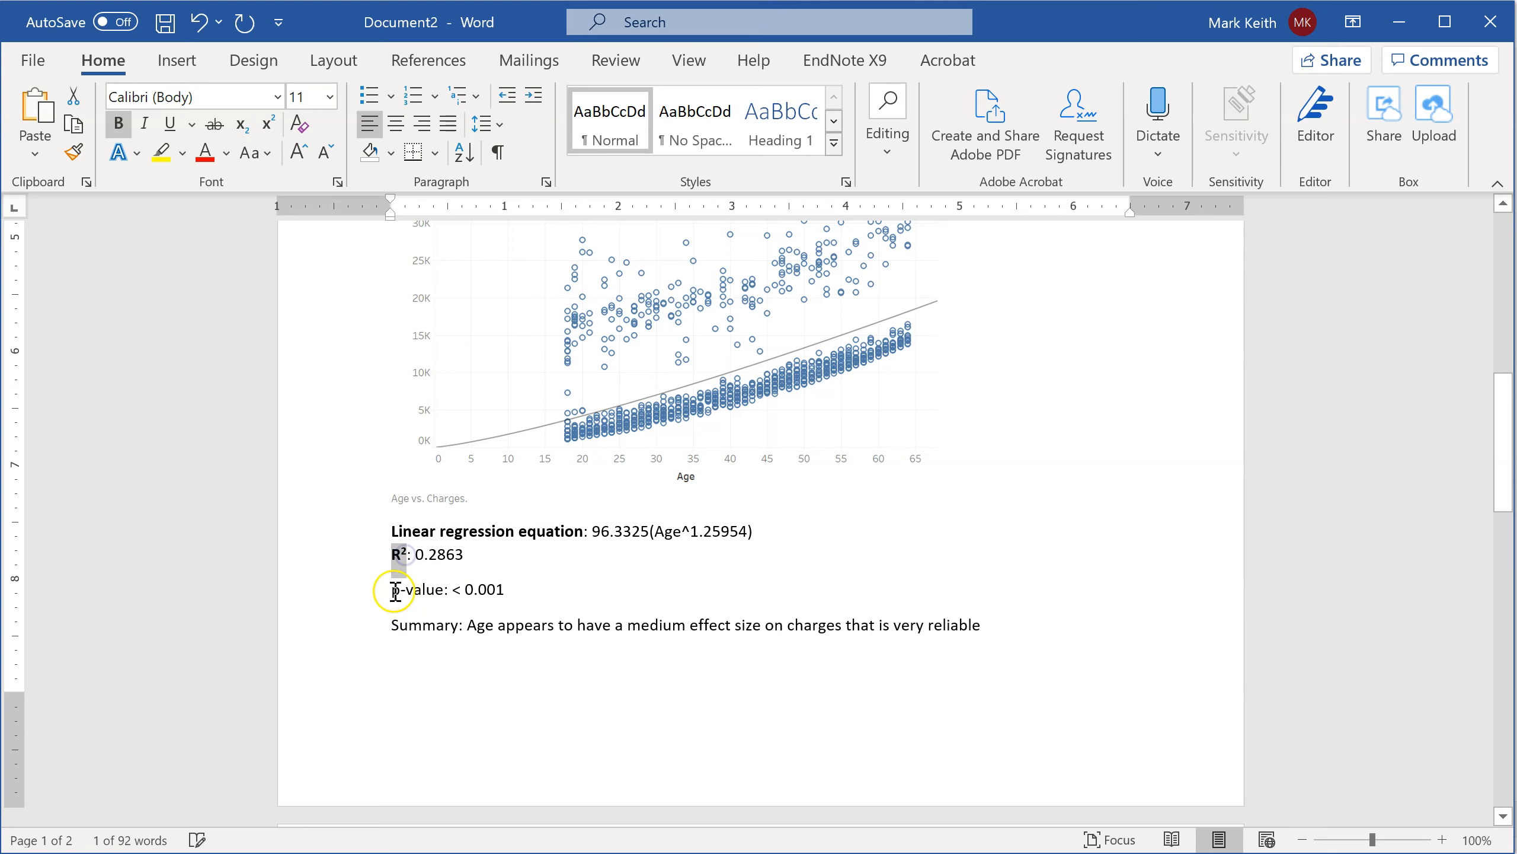
pyautogui.moveTo(392, 589); pyautogui.dragTo(459, 626)
pyautogui.hotkey('ctrl', 'b')
pyautogui.hotkey('ctrl', 'b')
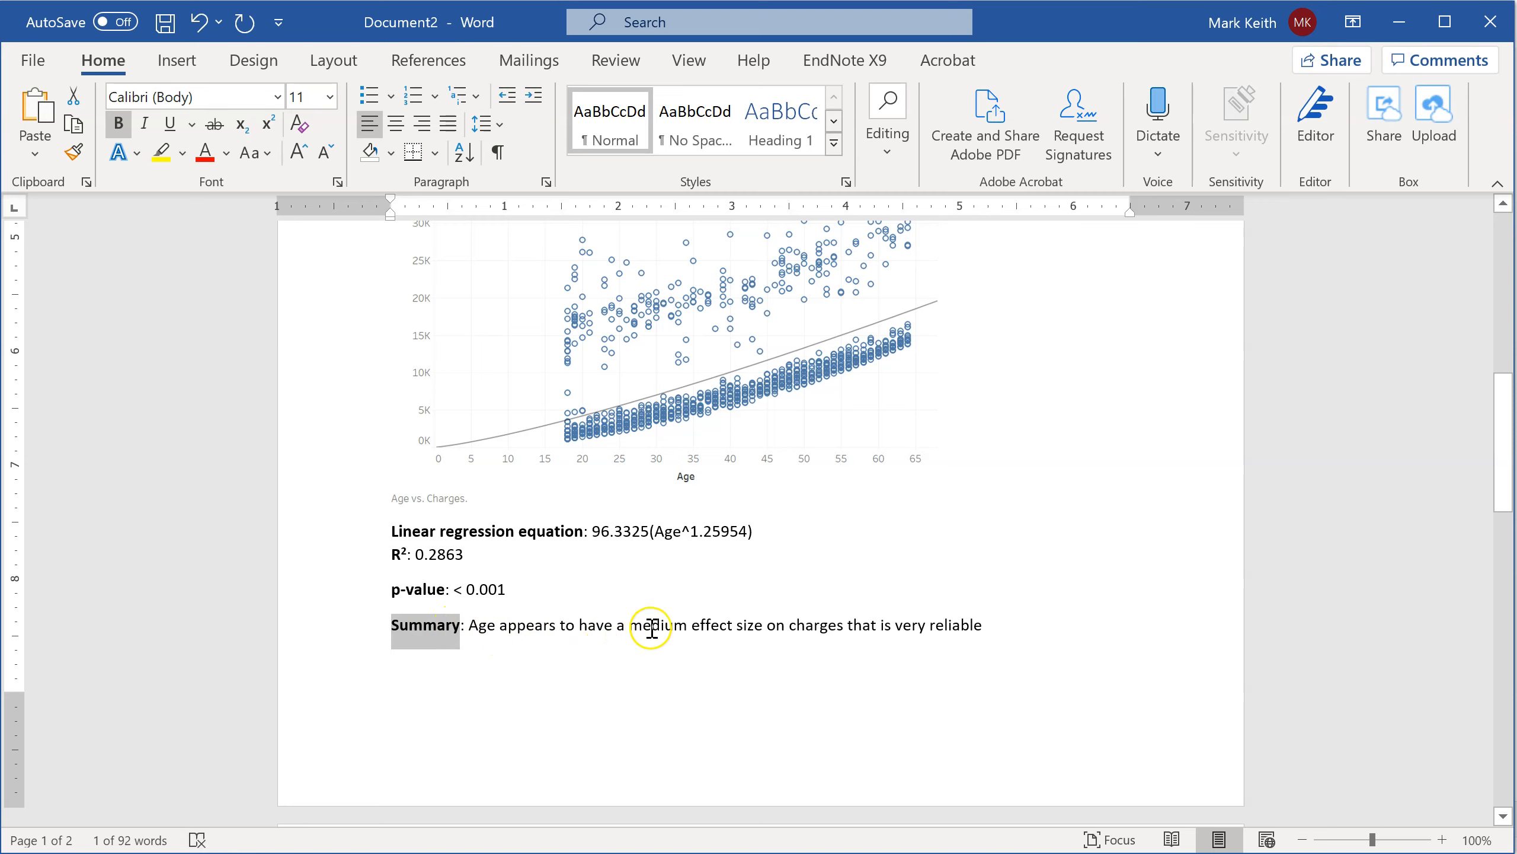
# - Insert "positive" before "effect size" in the summary sentence and replace "medium" with "large"
pyautogui.click(692, 626)
pyautogui.write('positive')
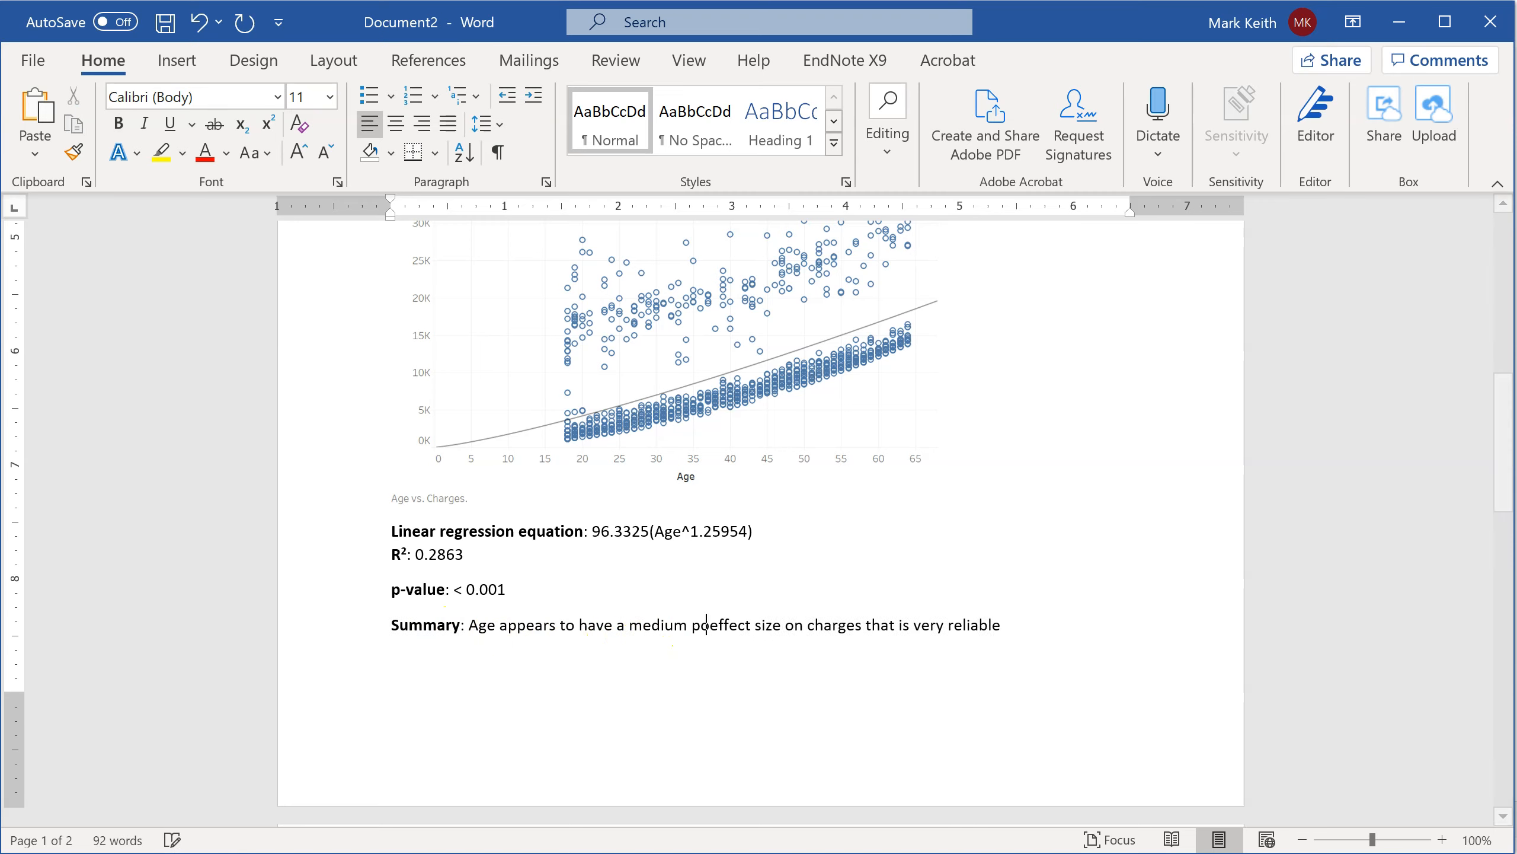
pyautogui.click(679, 578)
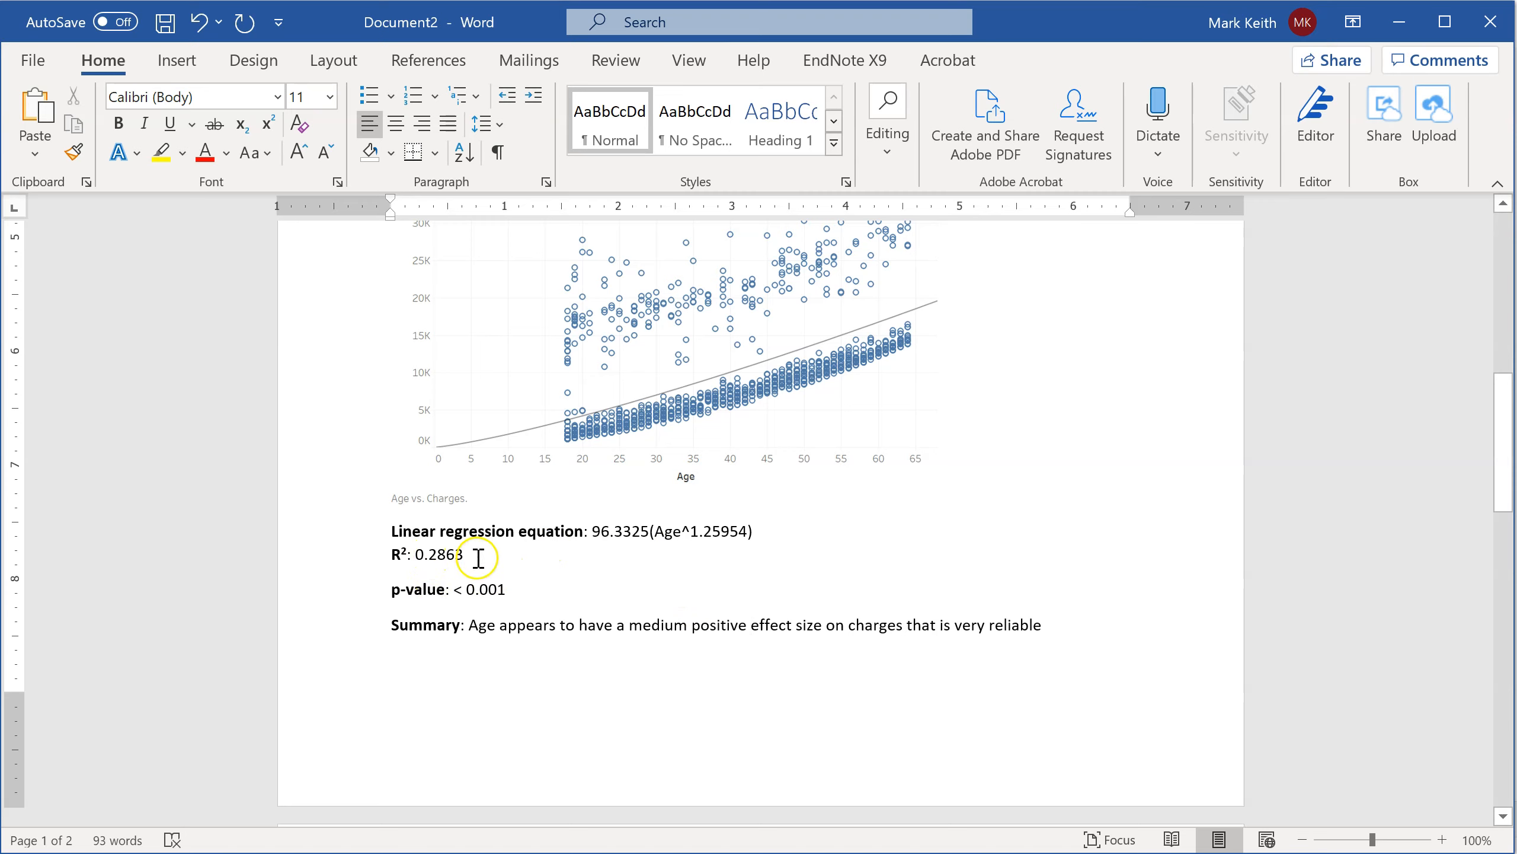
pyautogui.doubleClick(648, 624)
pyautogui.write('large')
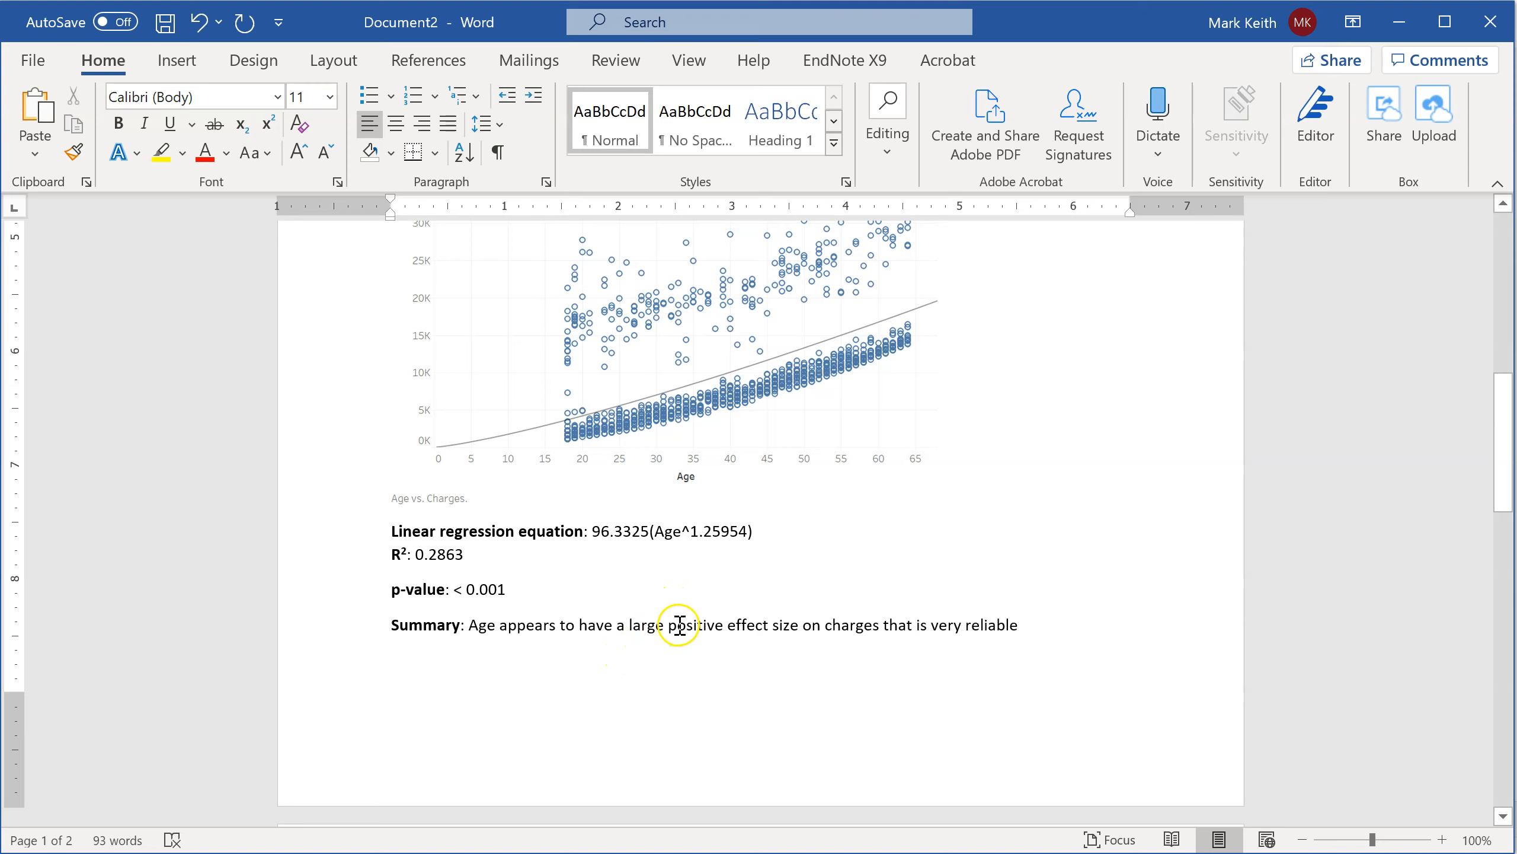
# - Compare the summary's wording on direction, effect size and reliability with the equation coefficient, R² and p-value above it
pyautogui.doubleClick(697, 625)
pyautogui.click(583, 531)
pyautogui.moveTo(593, 531); pyautogui.dragTo(653, 537)
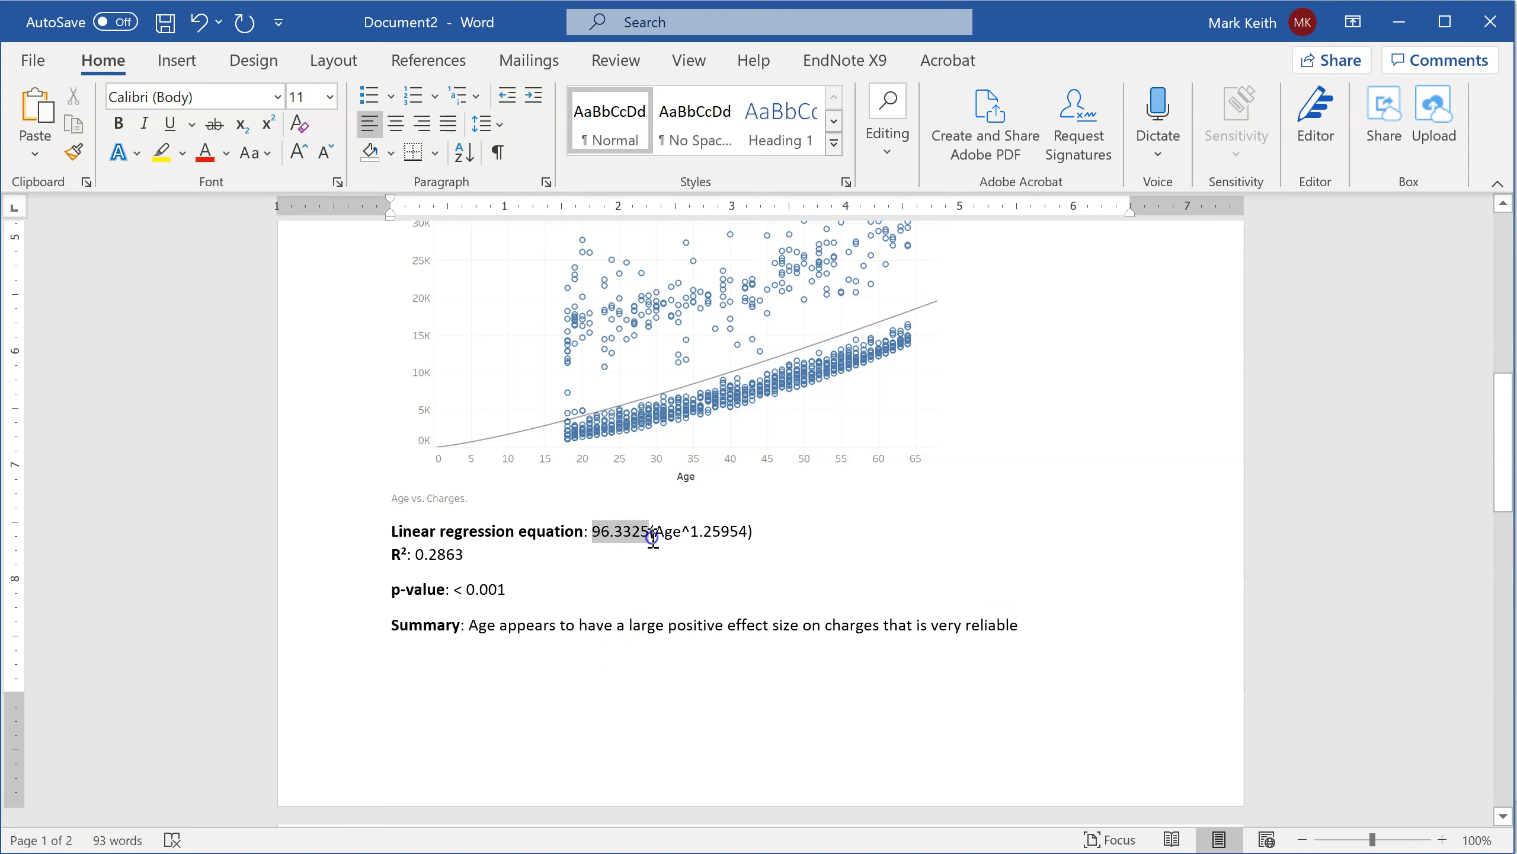
pyautogui.doubleClick(704, 625)
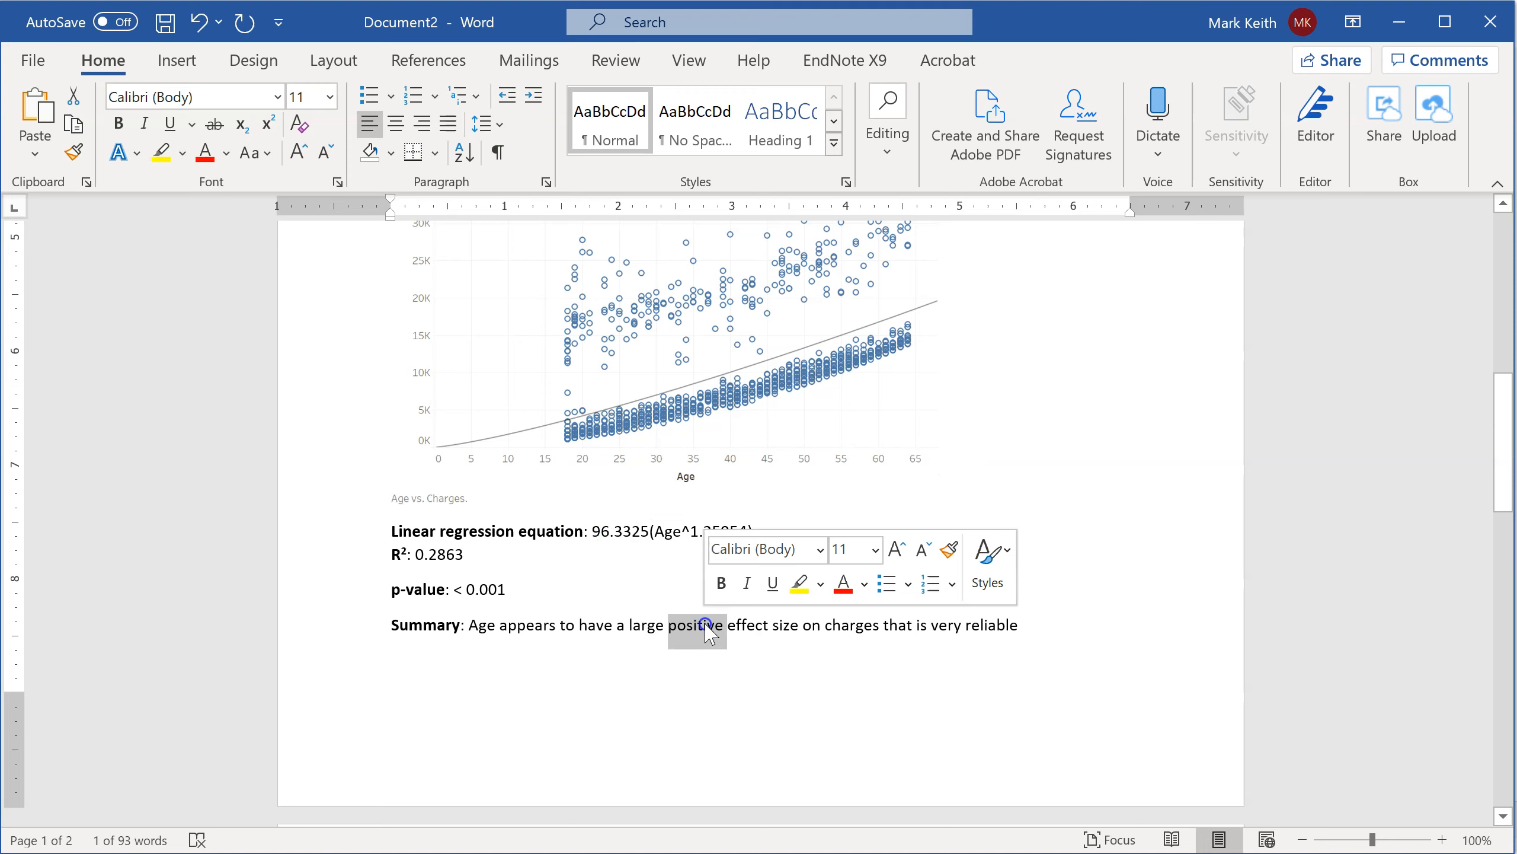
pyautogui.click(763, 626)
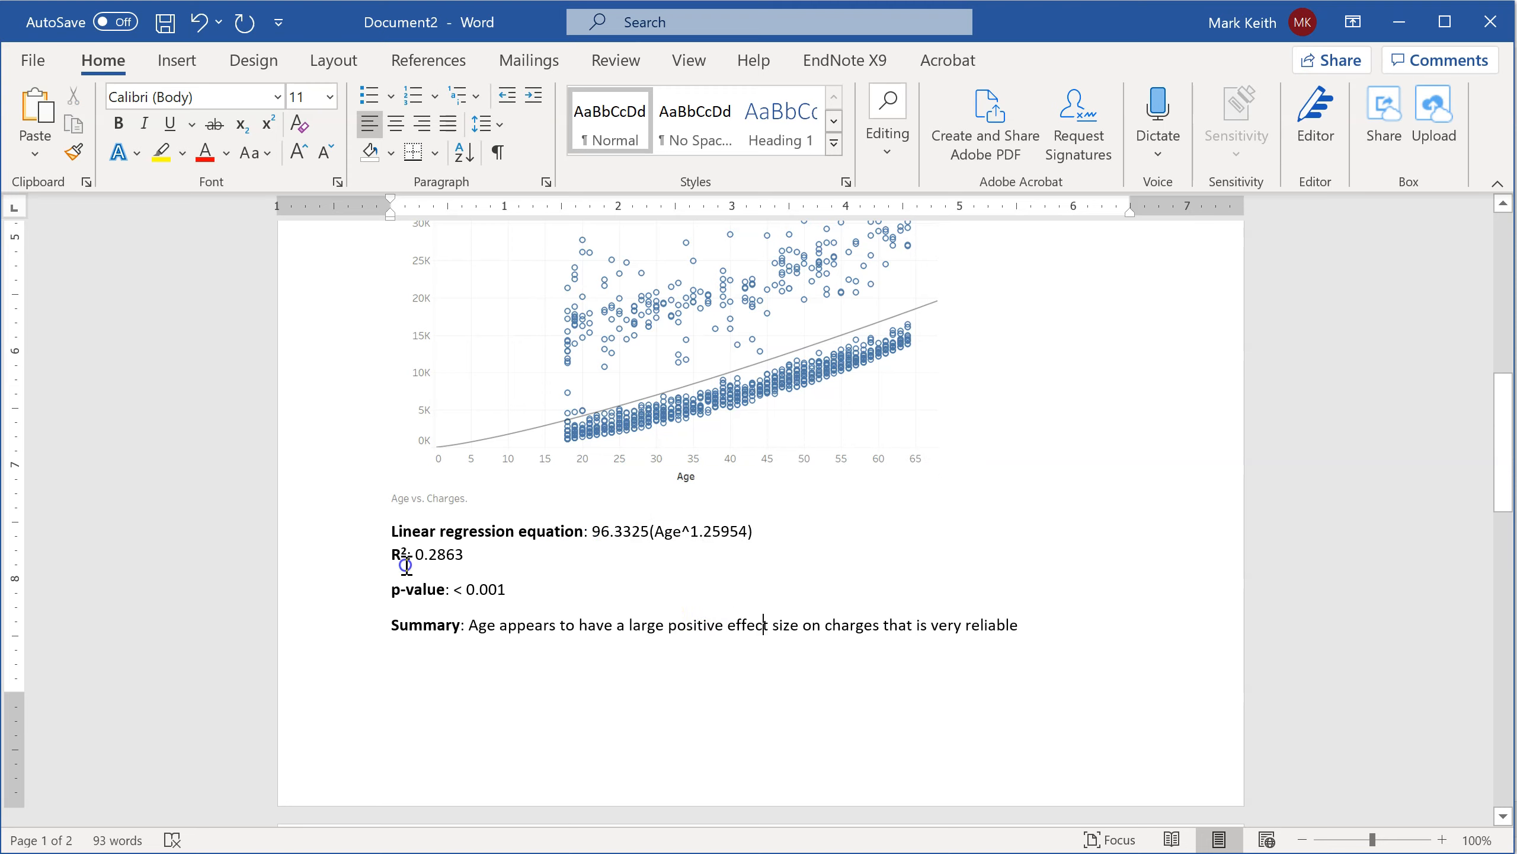
pyautogui.moveTo(393, 553); pyautogui.dragTo(467, 558)
pyautogui.click(487, 560)
pyautogui.moveTo(390, 555); pyautogui.dragTo(458, 550)
pyautogui.click(873, 628)
pyautogui.doubleClick(992, 627)
pyautogui.keyDown('shift'); pyautogui.click(920, 627); pyautogui.keyUp('shift')
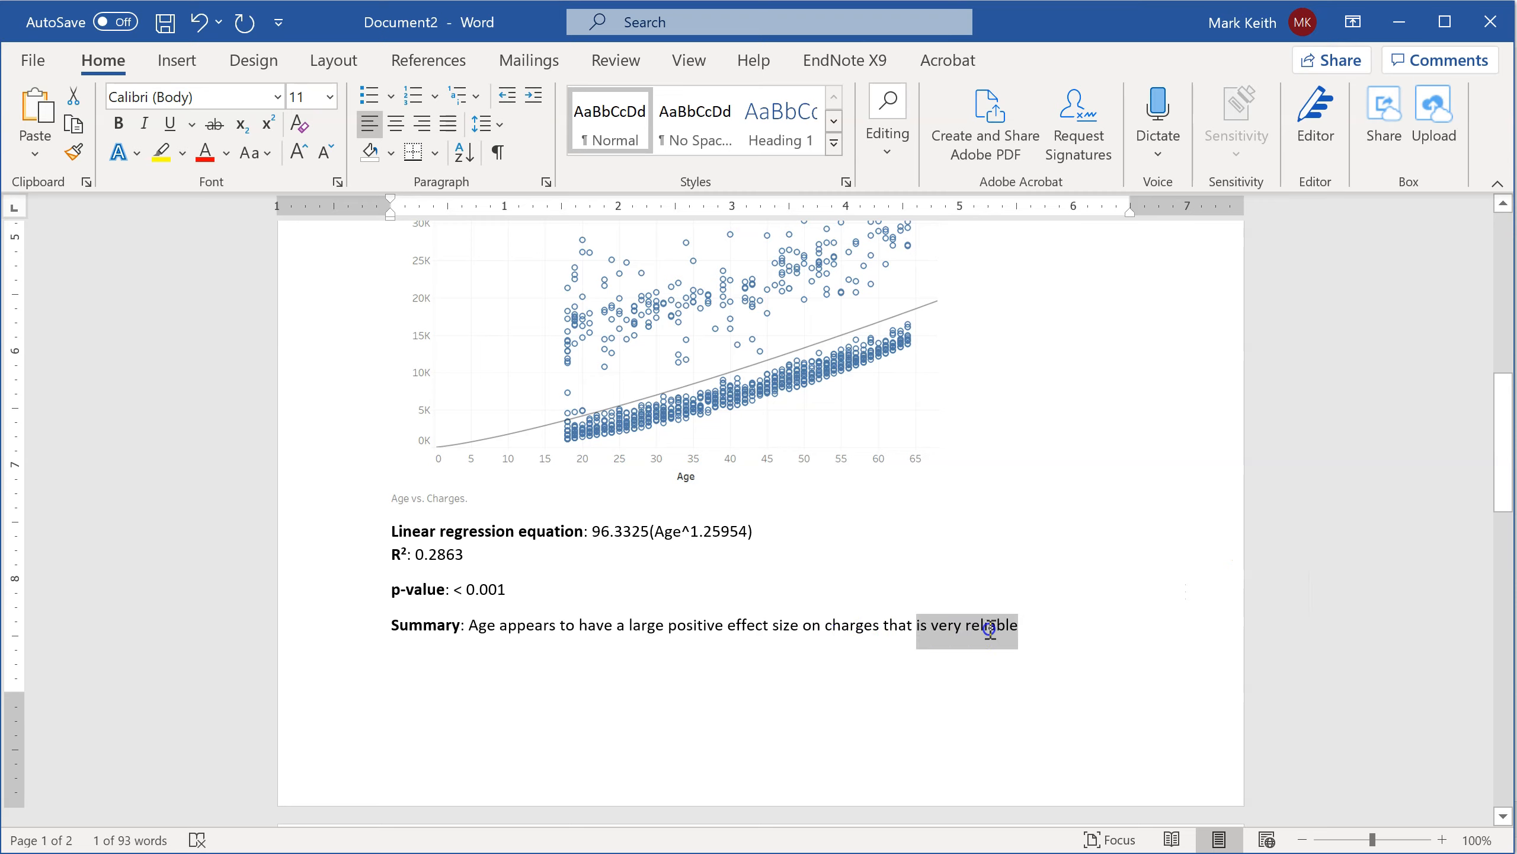
pyautogui.moveTo(508, 590); pyautogui.dragTo(469, 592)
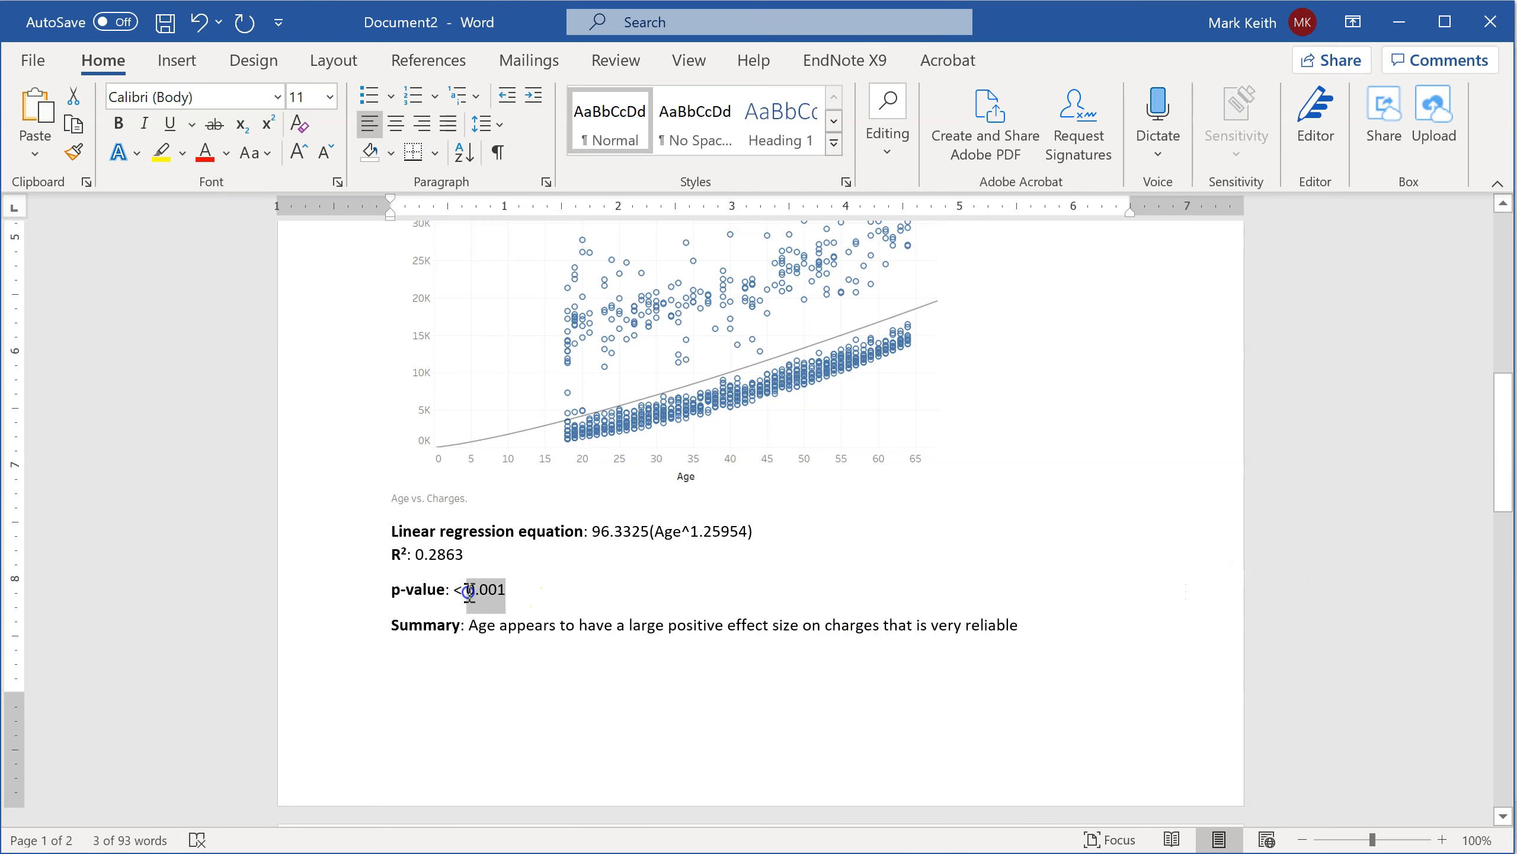
pyautogui.scroll(-1, 469, 591)
pyautogui.click(467, 592)
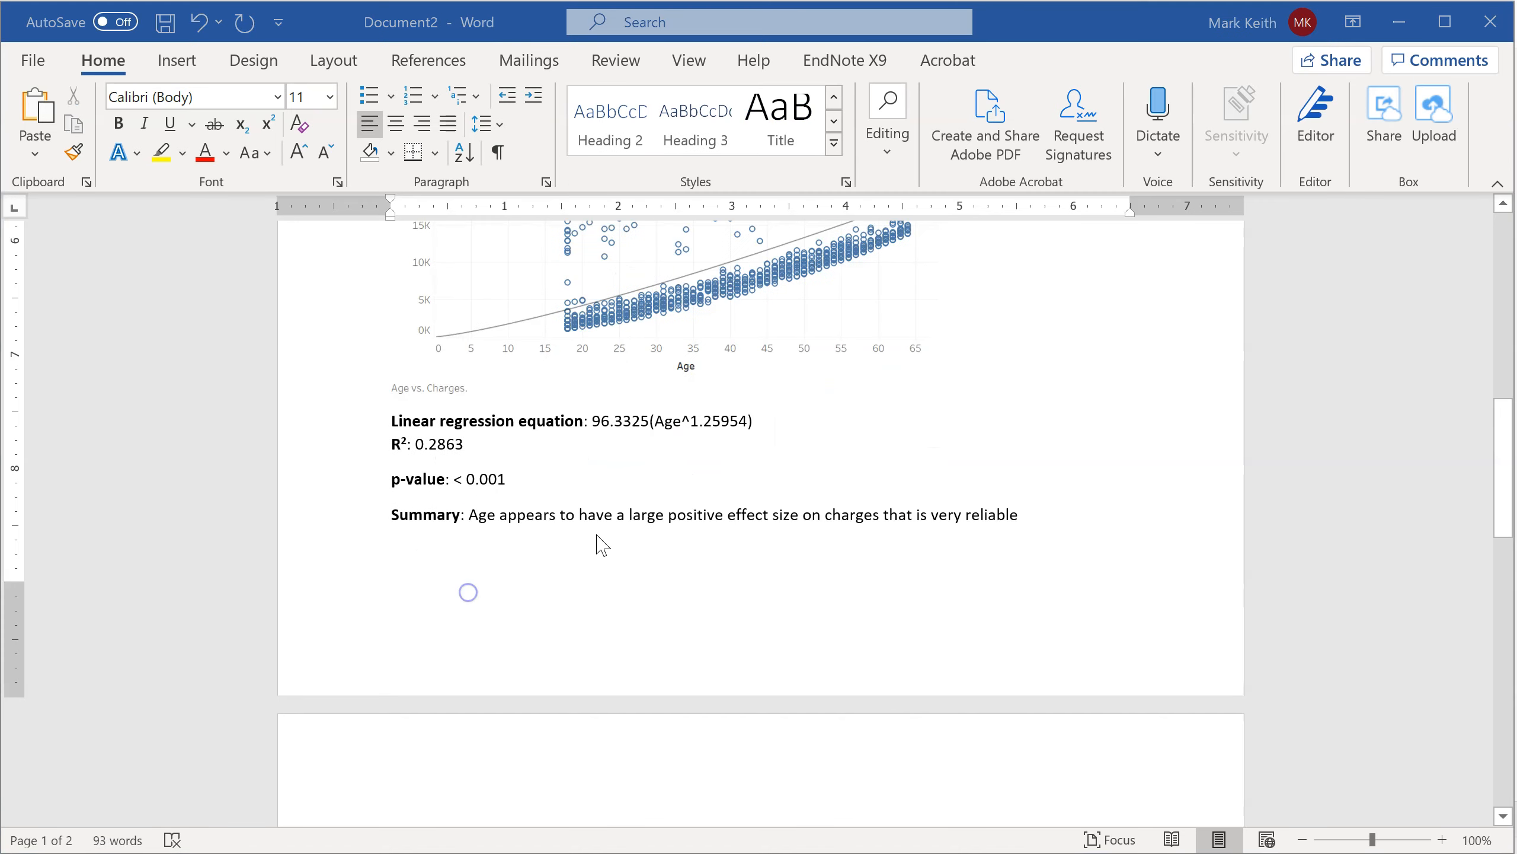
# - Continue the summary with "We tested all non-linear transformations and found that a power (^1.25954) transformation provided a much better R2 value"
pyautogui.click(1032, 572)
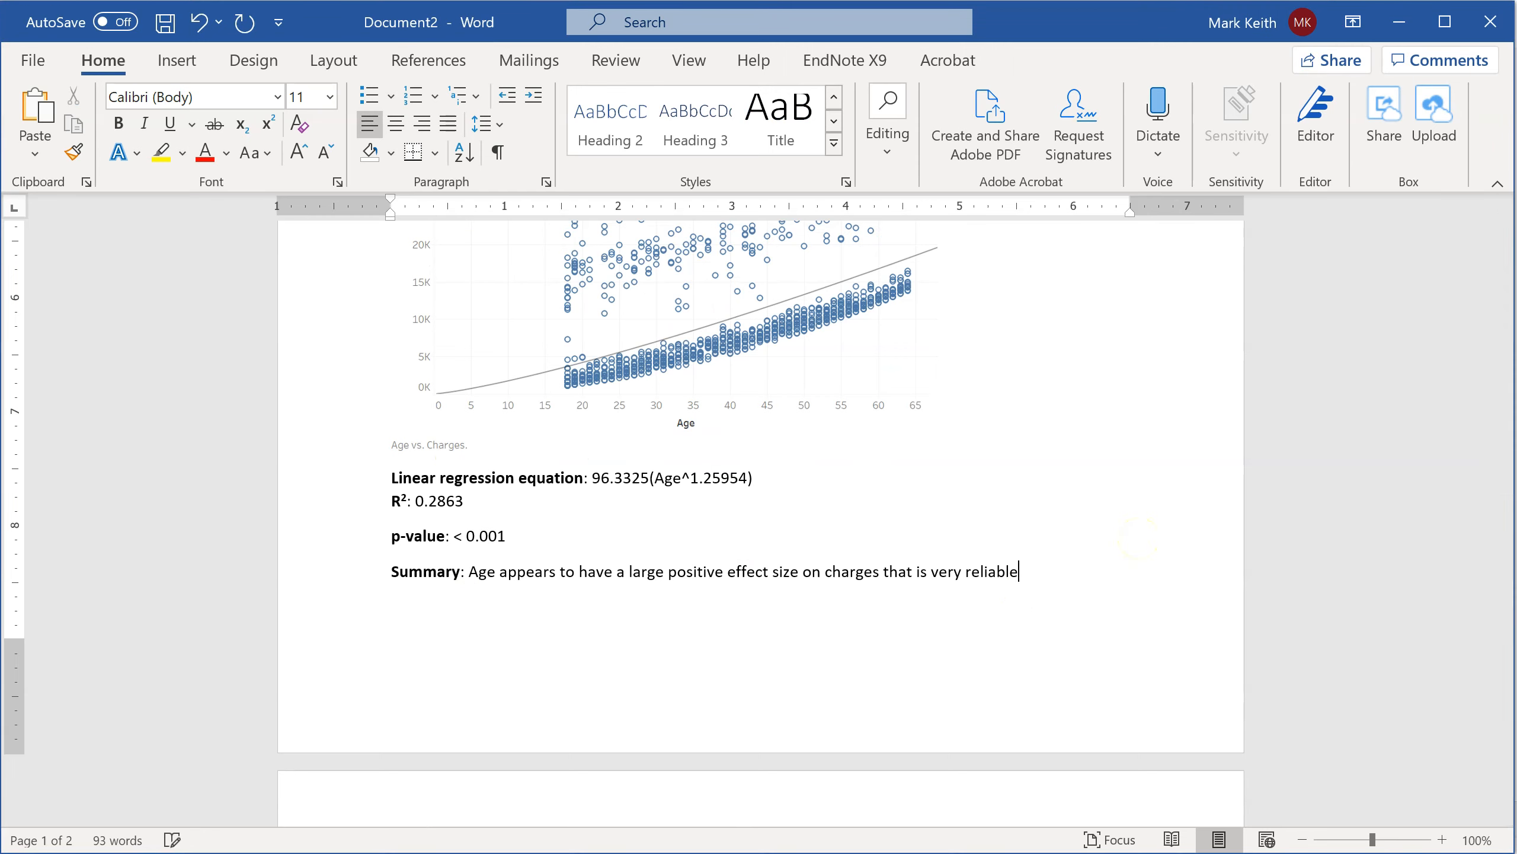
pyautogui.write('. We tested all non-linear trans')
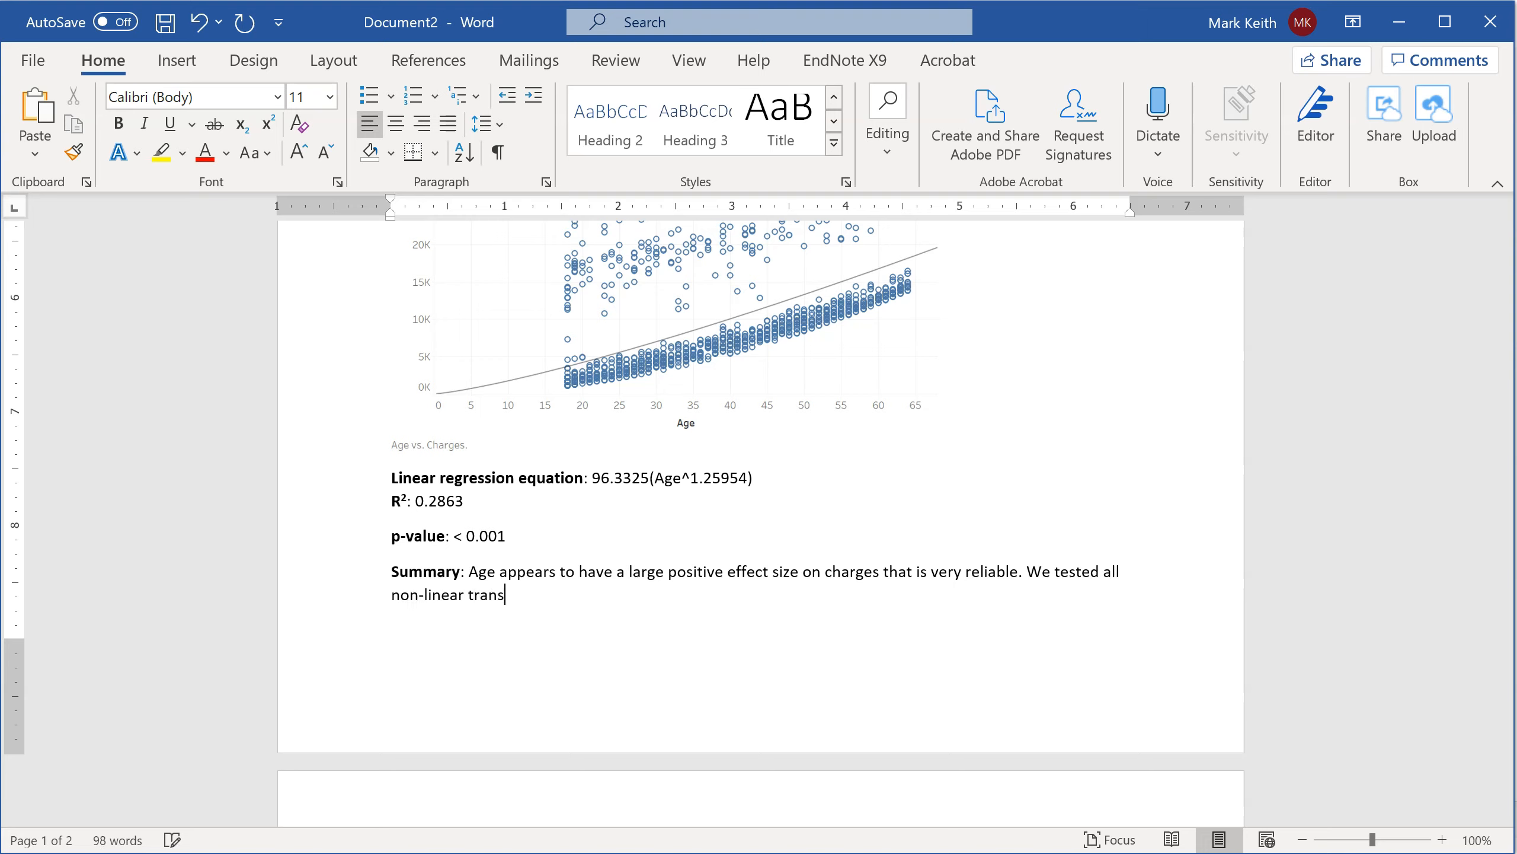
pyautogui.write('formations and found that a power')
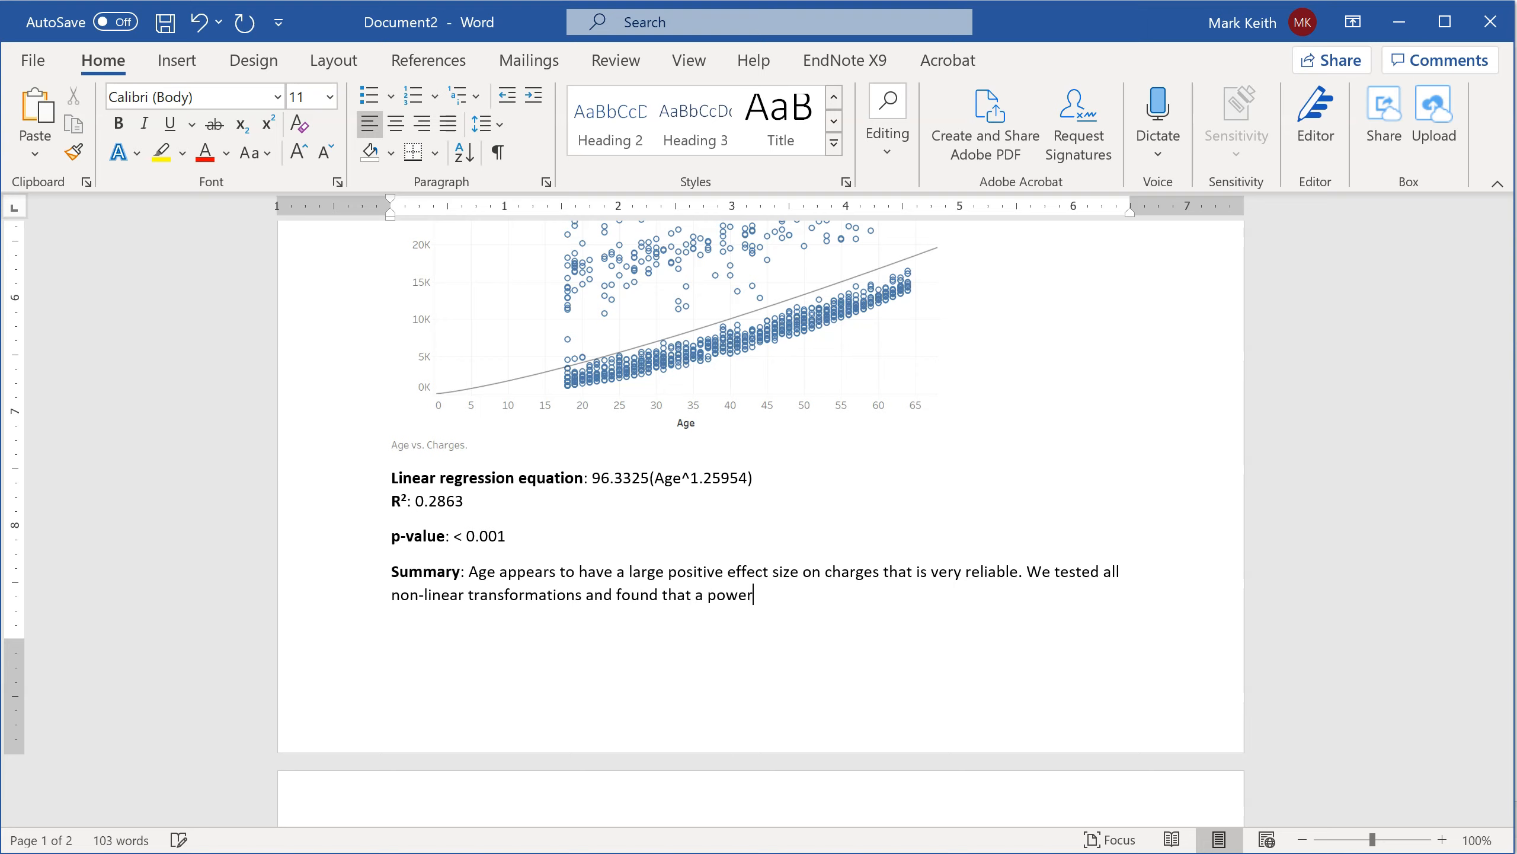
pyautogui.write(' (^1.25954) transformation provide')
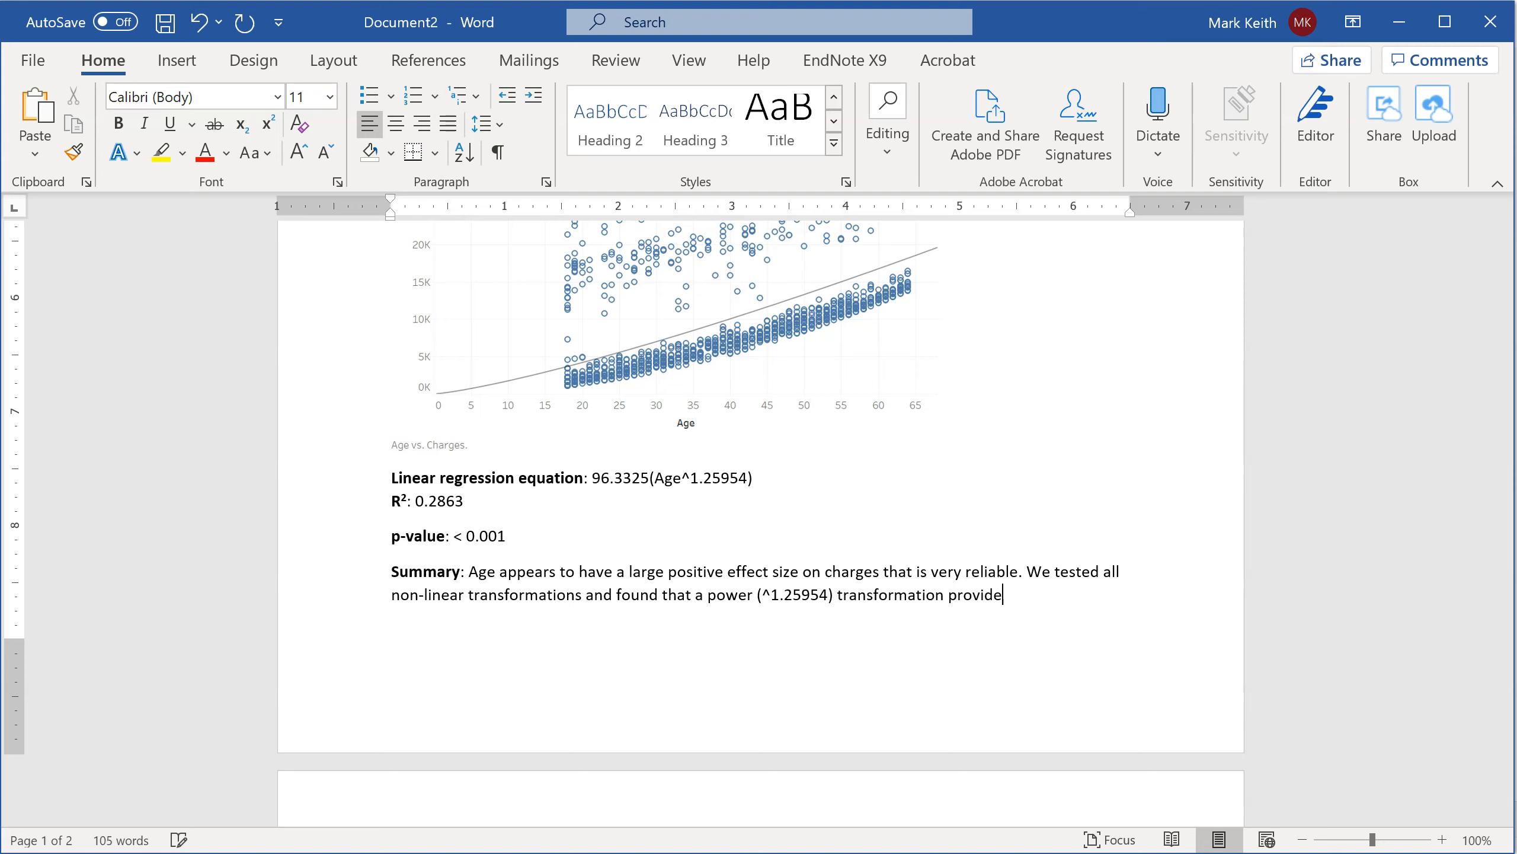
pyautogui.write('d a much better ')
pyautogui.write('R')
pyautogui.write('2 value ')
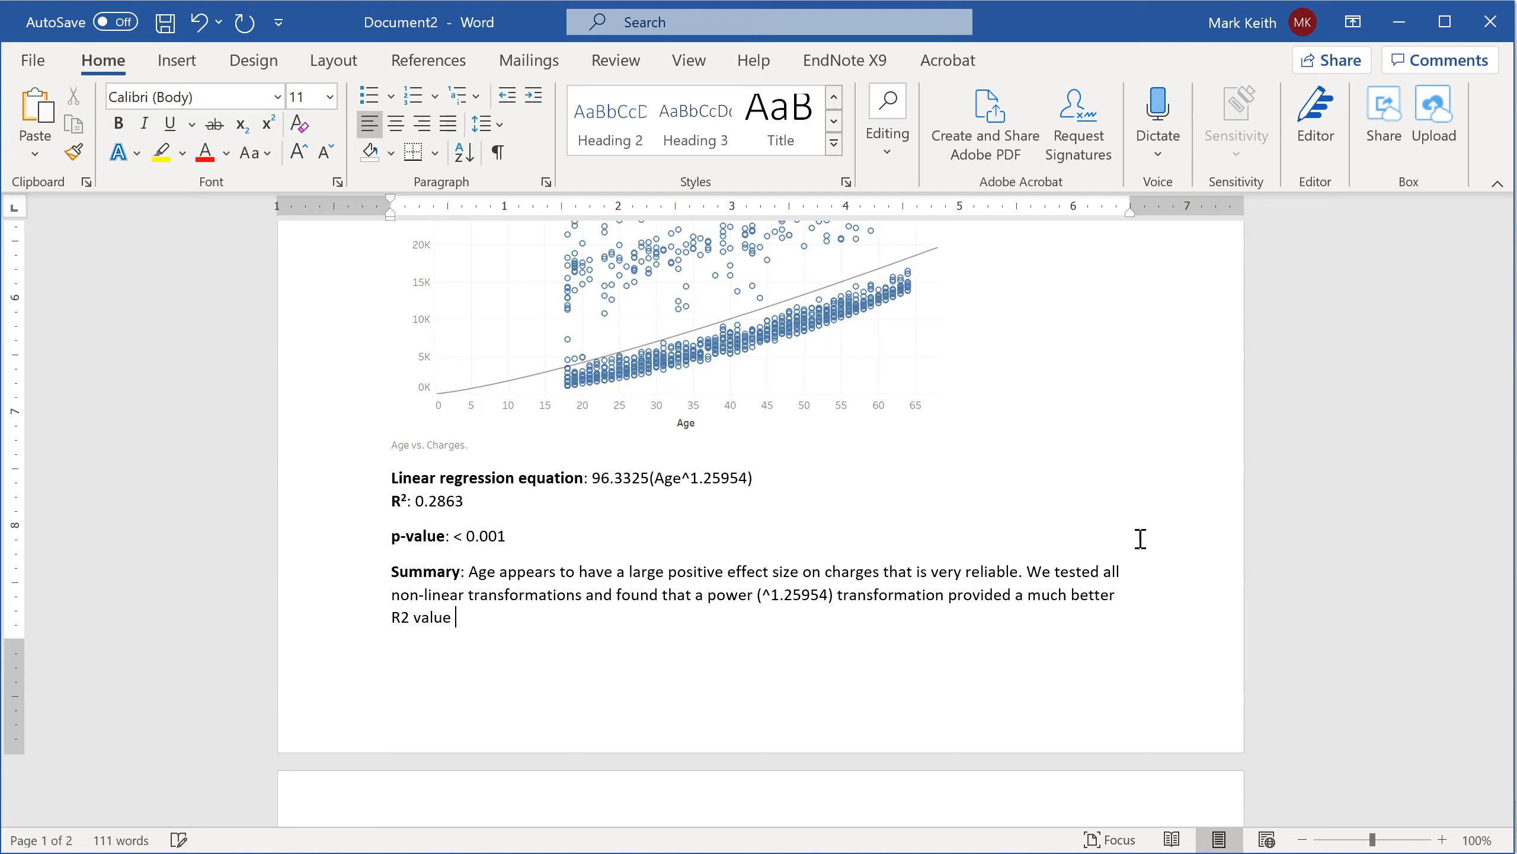
# - Append the R2 comparison "(0.286 > 0.089)" after "R2 value", rounding the first figure to three decimals
pyautogui.write('(0.28')
pyautogui.write('63 > ')
pyautogui.write('0.')
pyautogui.write('08')
pyautogui.write('9')
pyautogui.write(')')
pyautogui.press('Left')
pyautogui.press('Left')
pyautogui.press('Left')
pyautogui.press('BackSpace')
pyautogui.press('BackSpace')
pyautogui.write('6 > 0')
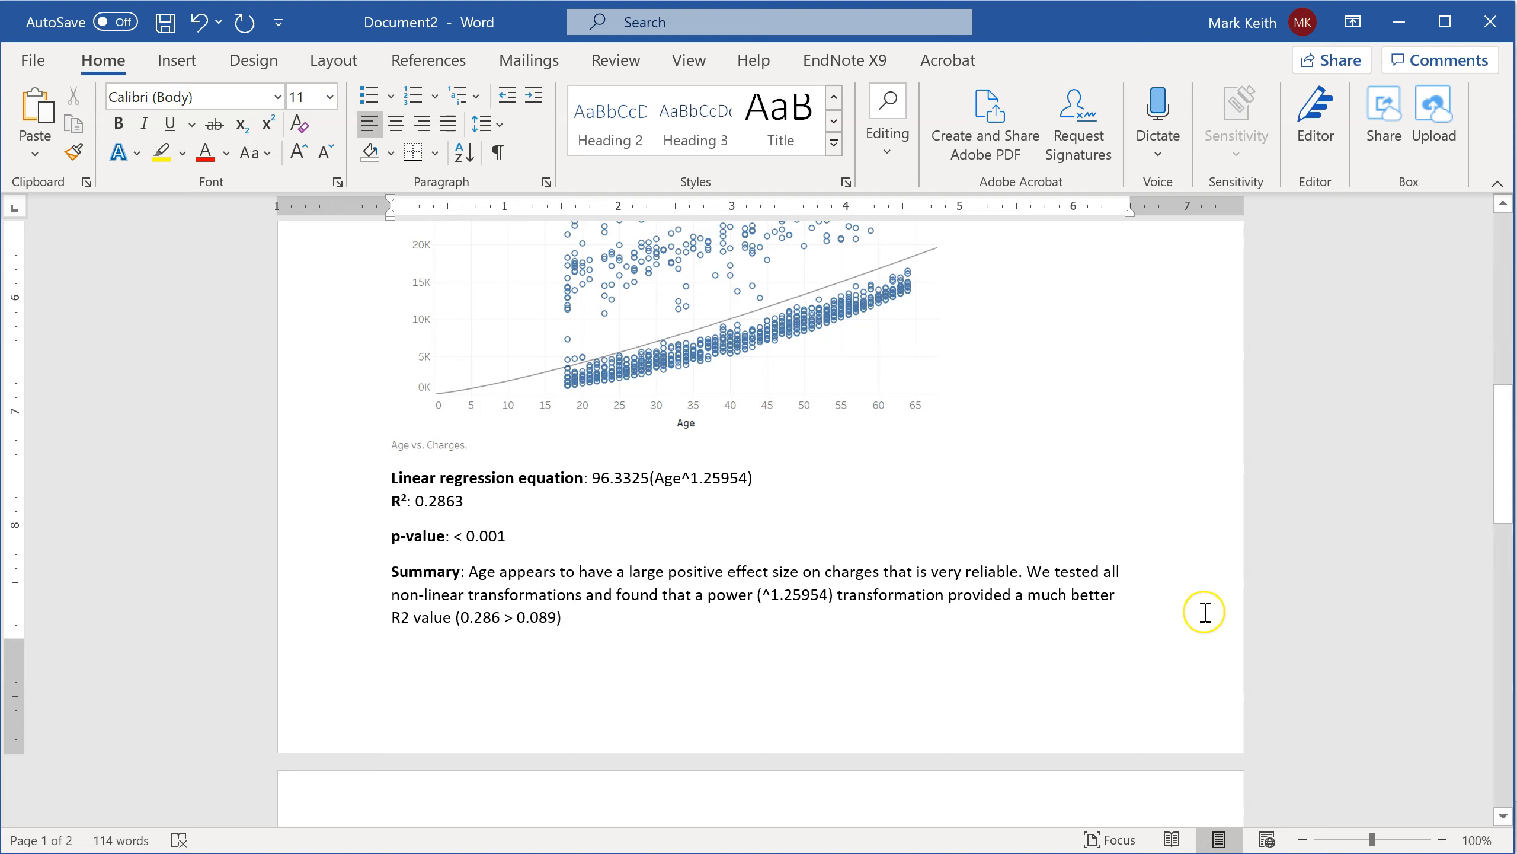
# - Add the sentence "Therefore, we created a new version of Age, called Age_power_1.25954 in the dataset." to the end of the summary
pyautogui.write('.089). Therefore, we crea')
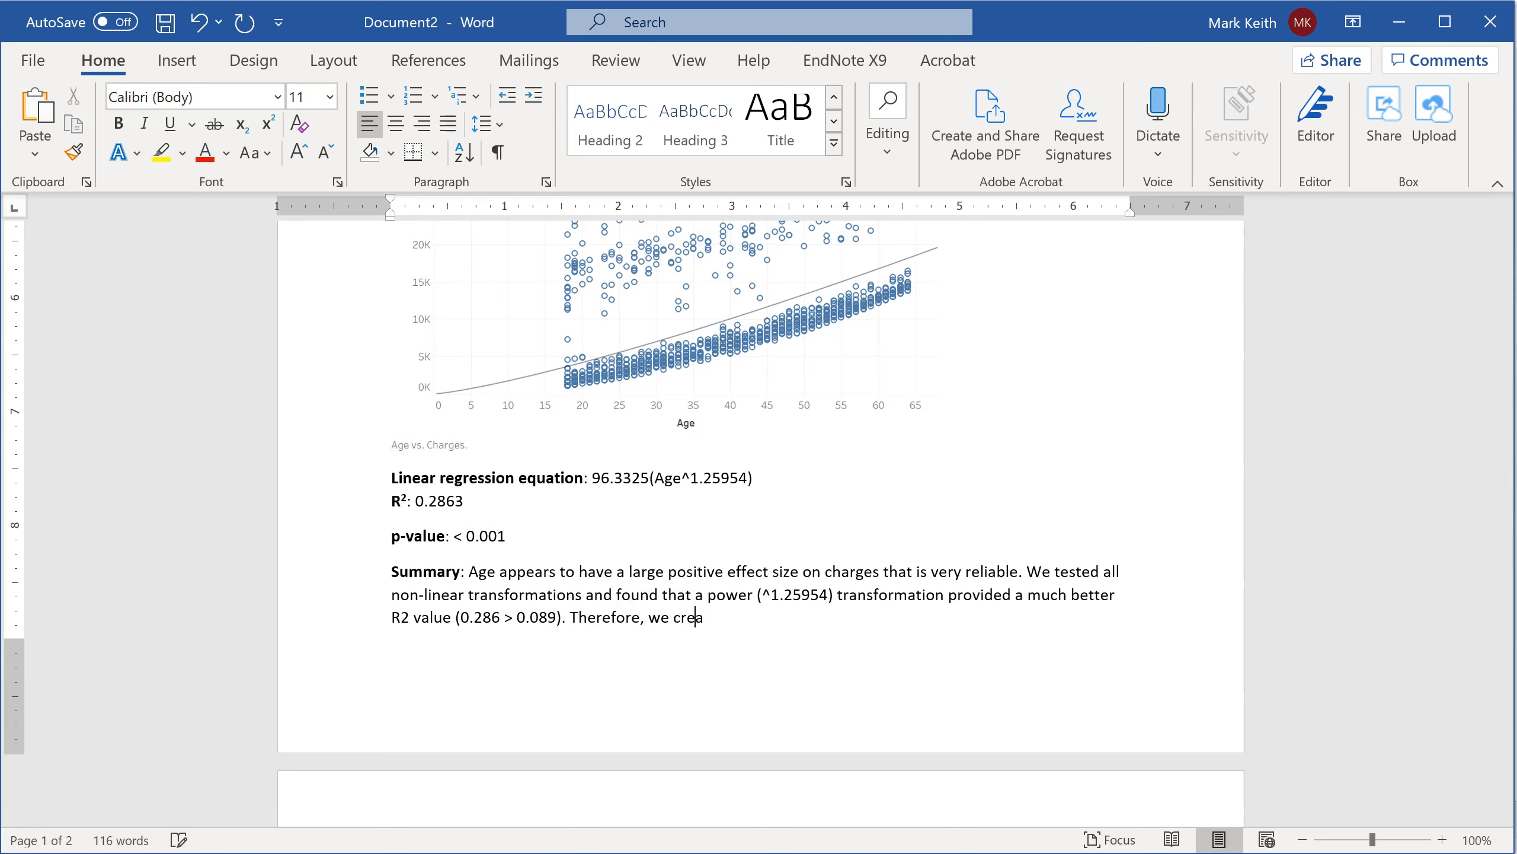
pyautogui.write('ted a new version of Age, ')
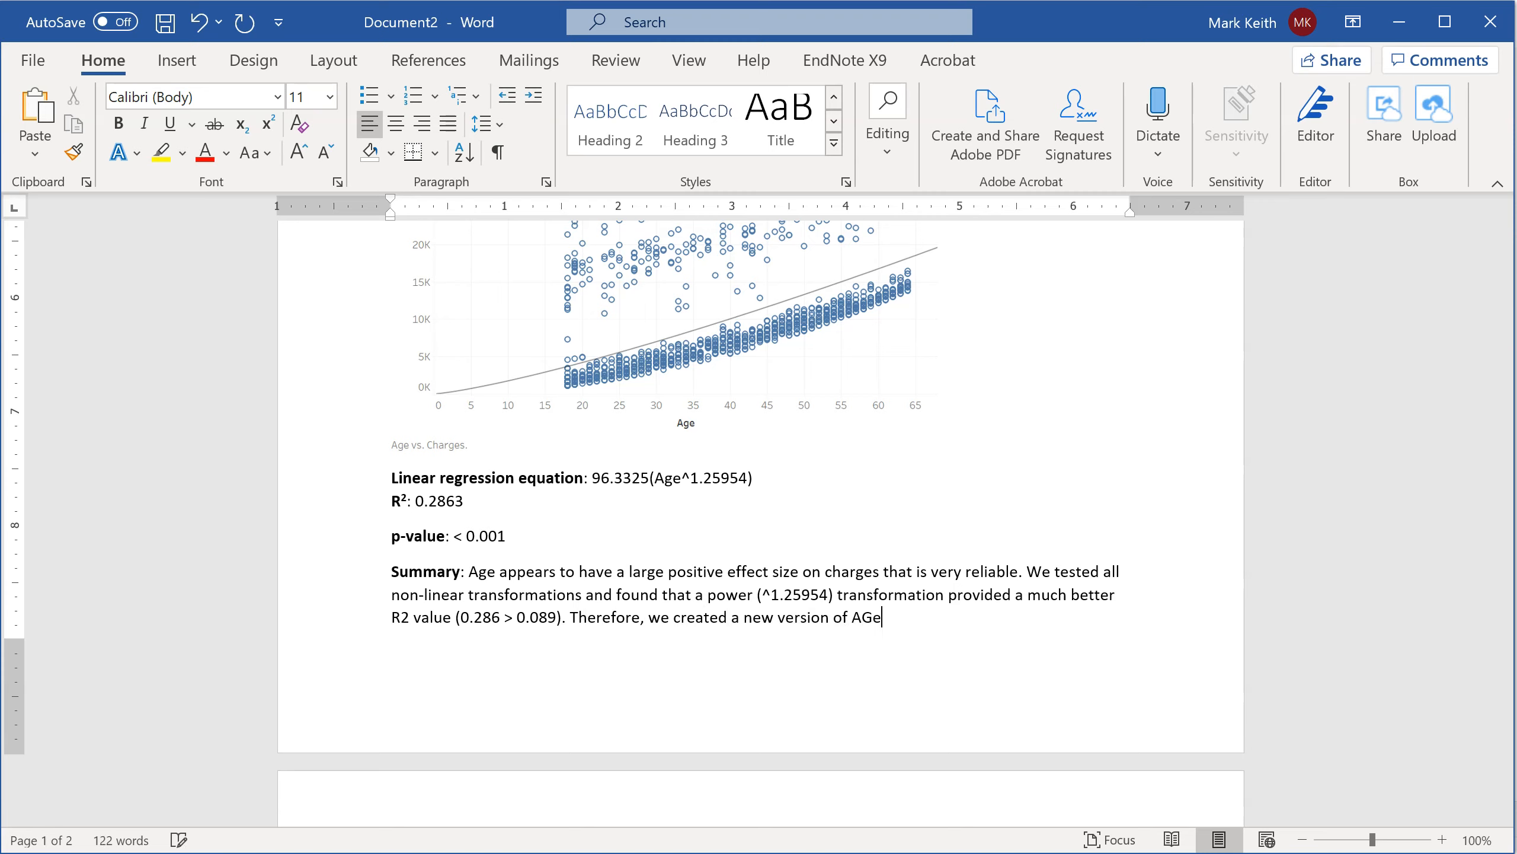
pyautogui.write('called Age_power_1.2')
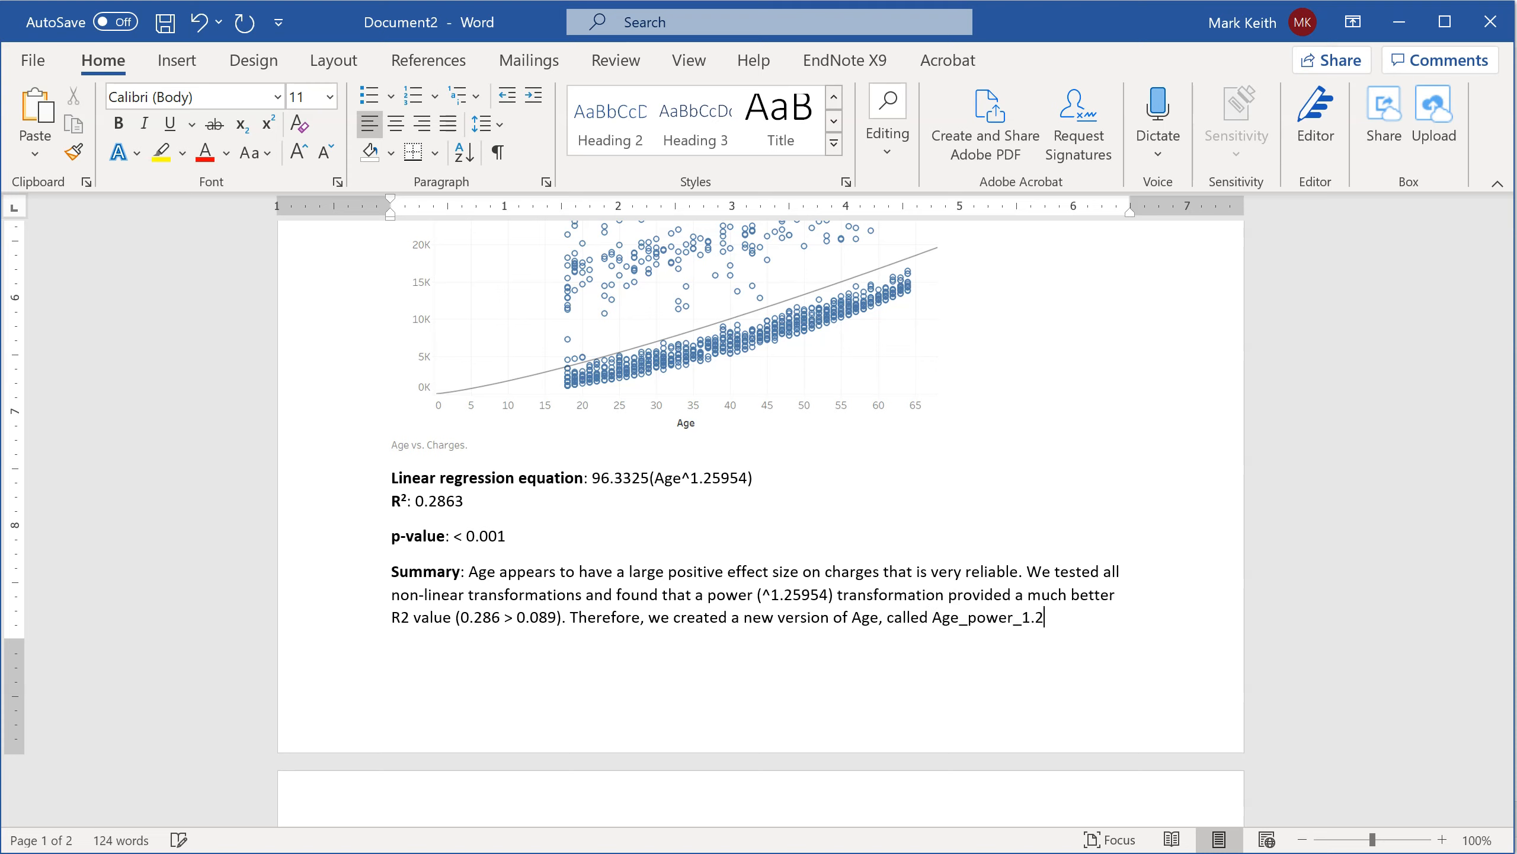
pyautogui.write('5954 in the dataset')
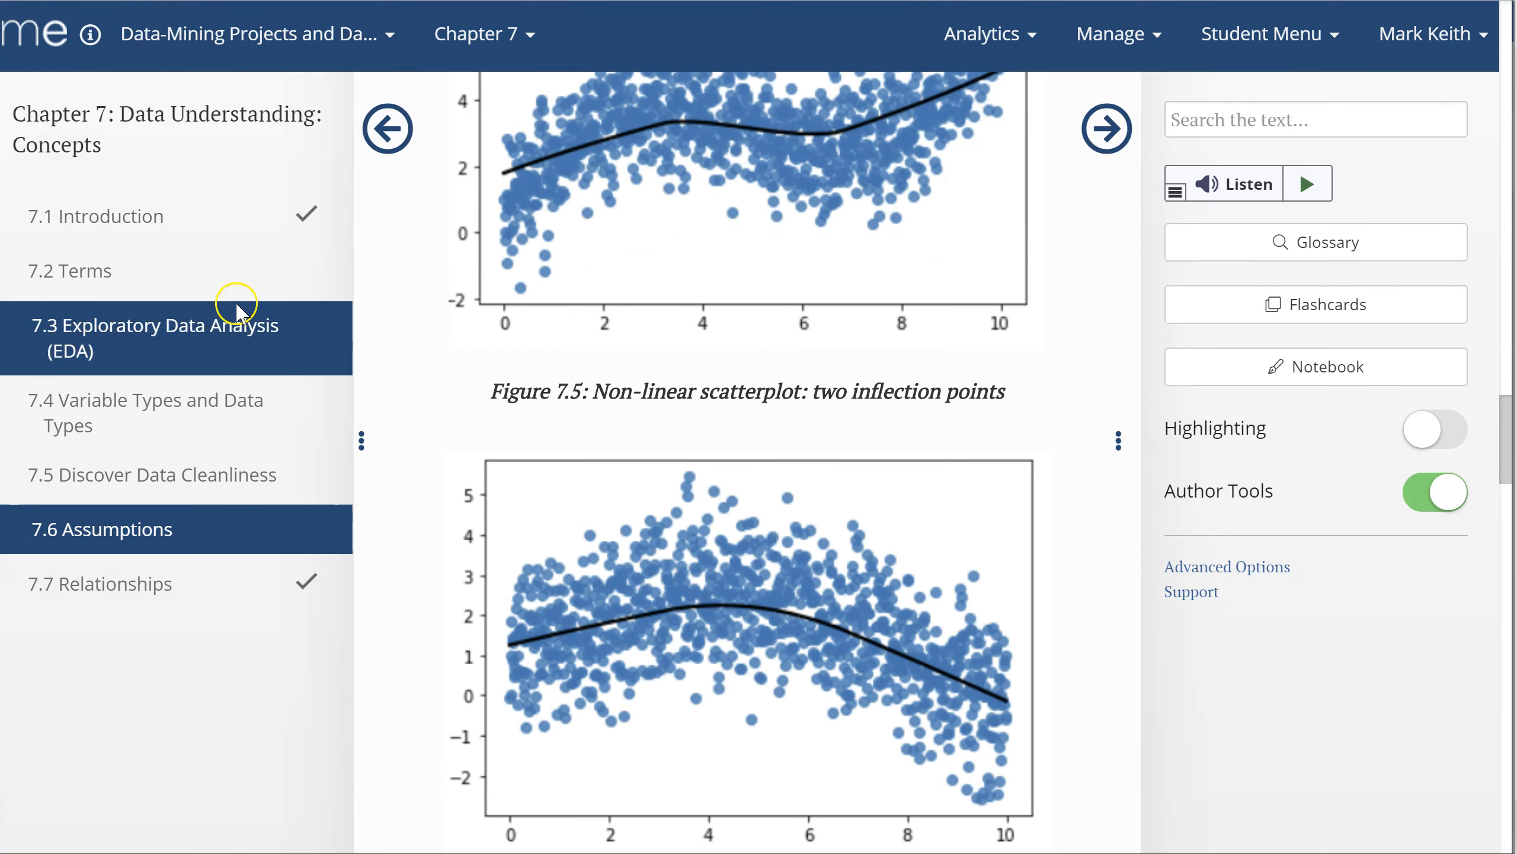
# - Read the Homoscedasticity section of textbook chapter 7.6 and examine the heteroscedastic examples in Figures 7.8 and 7.9
pyautogui.scroll(-20, 524, 492)
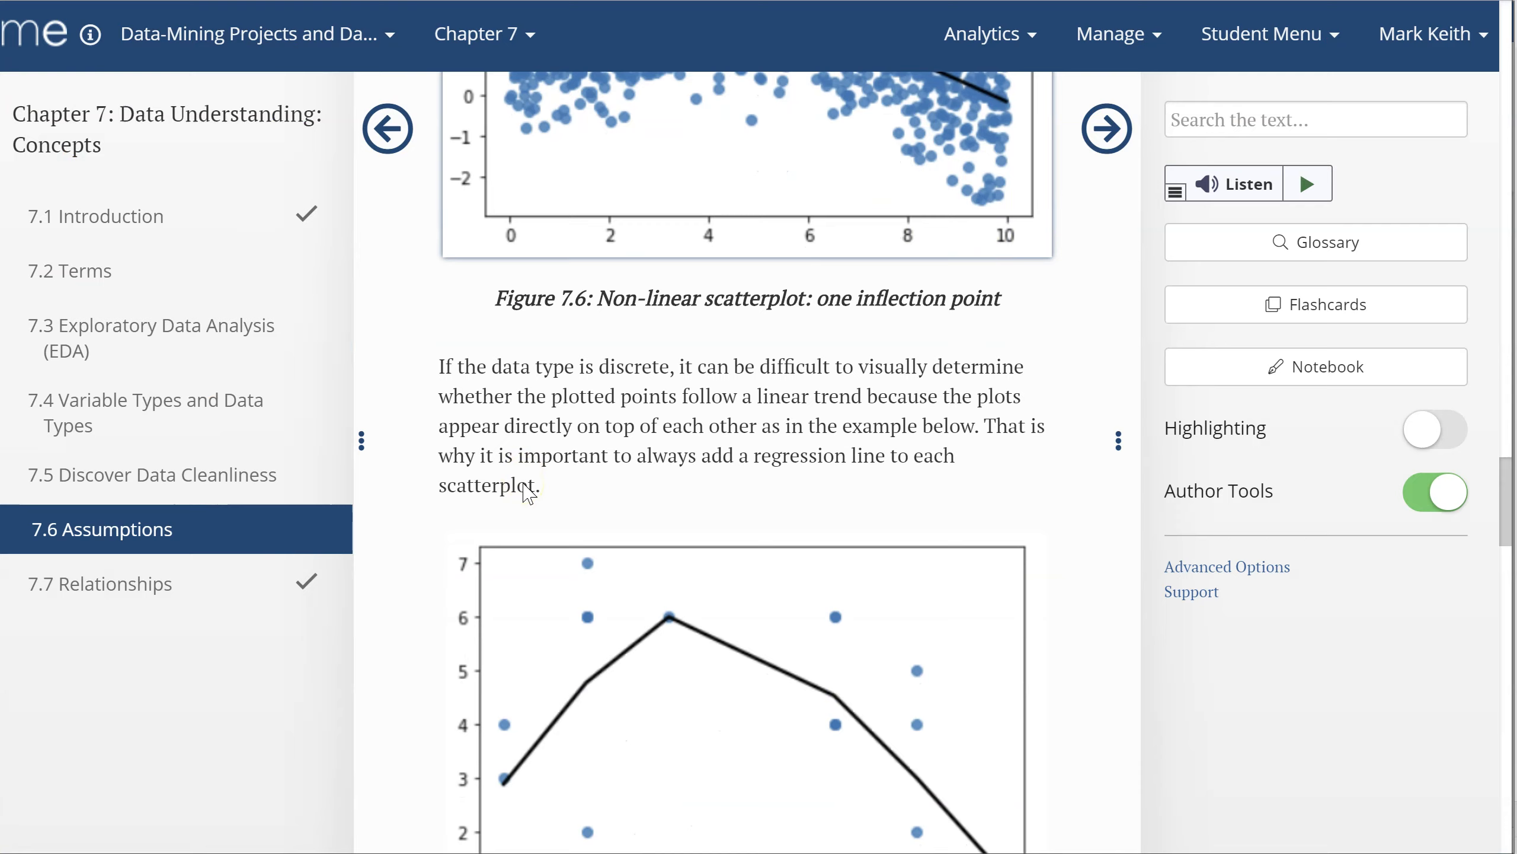
pyautogui.scroll(-4, 524, 485)
pyautogui.click(523, 483)
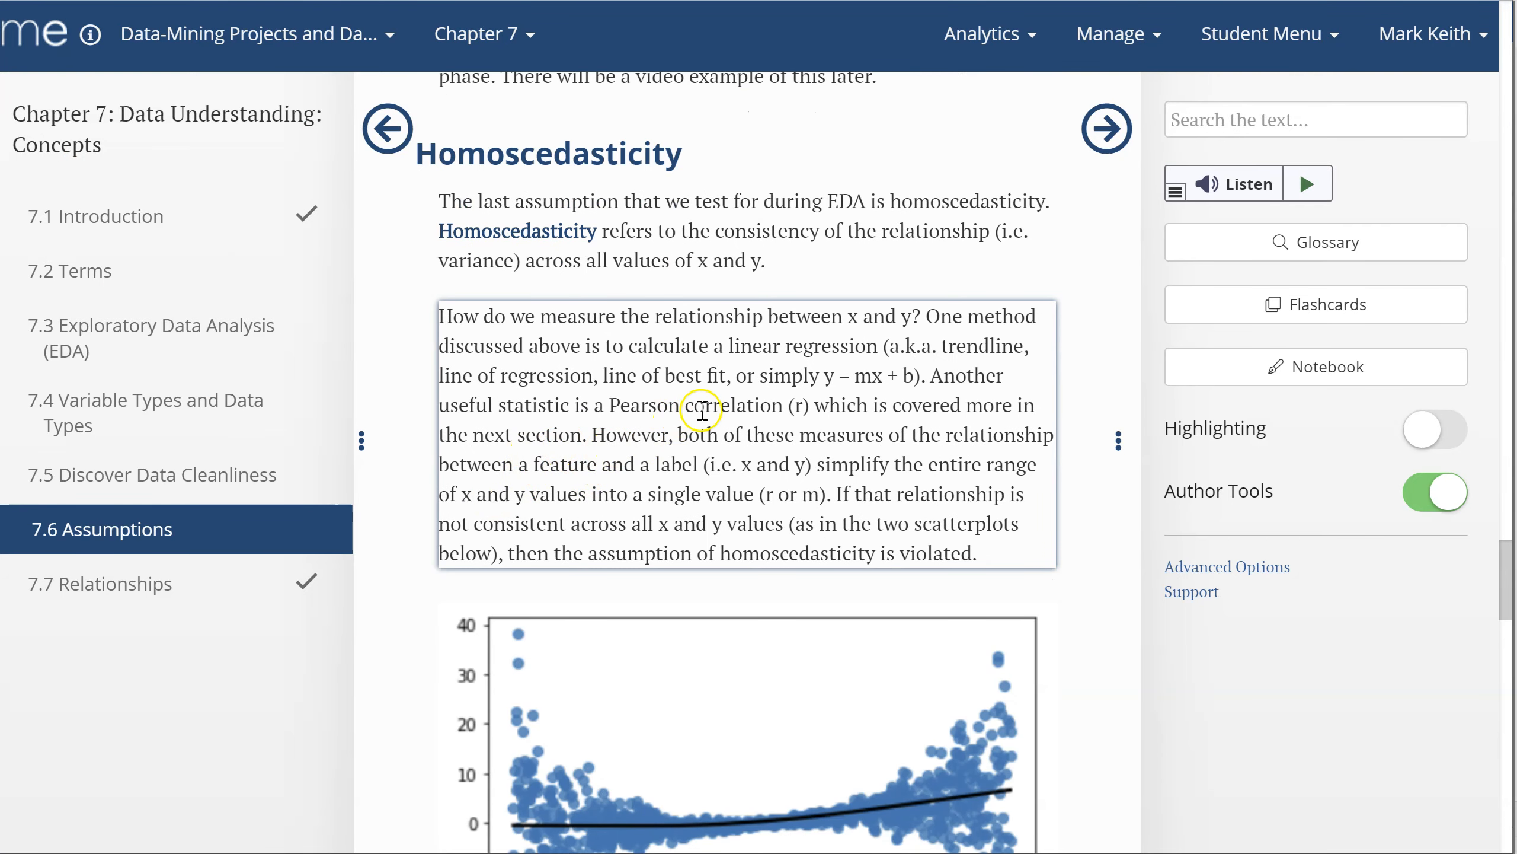
pyautogui.scroll(-10, 678, 508)
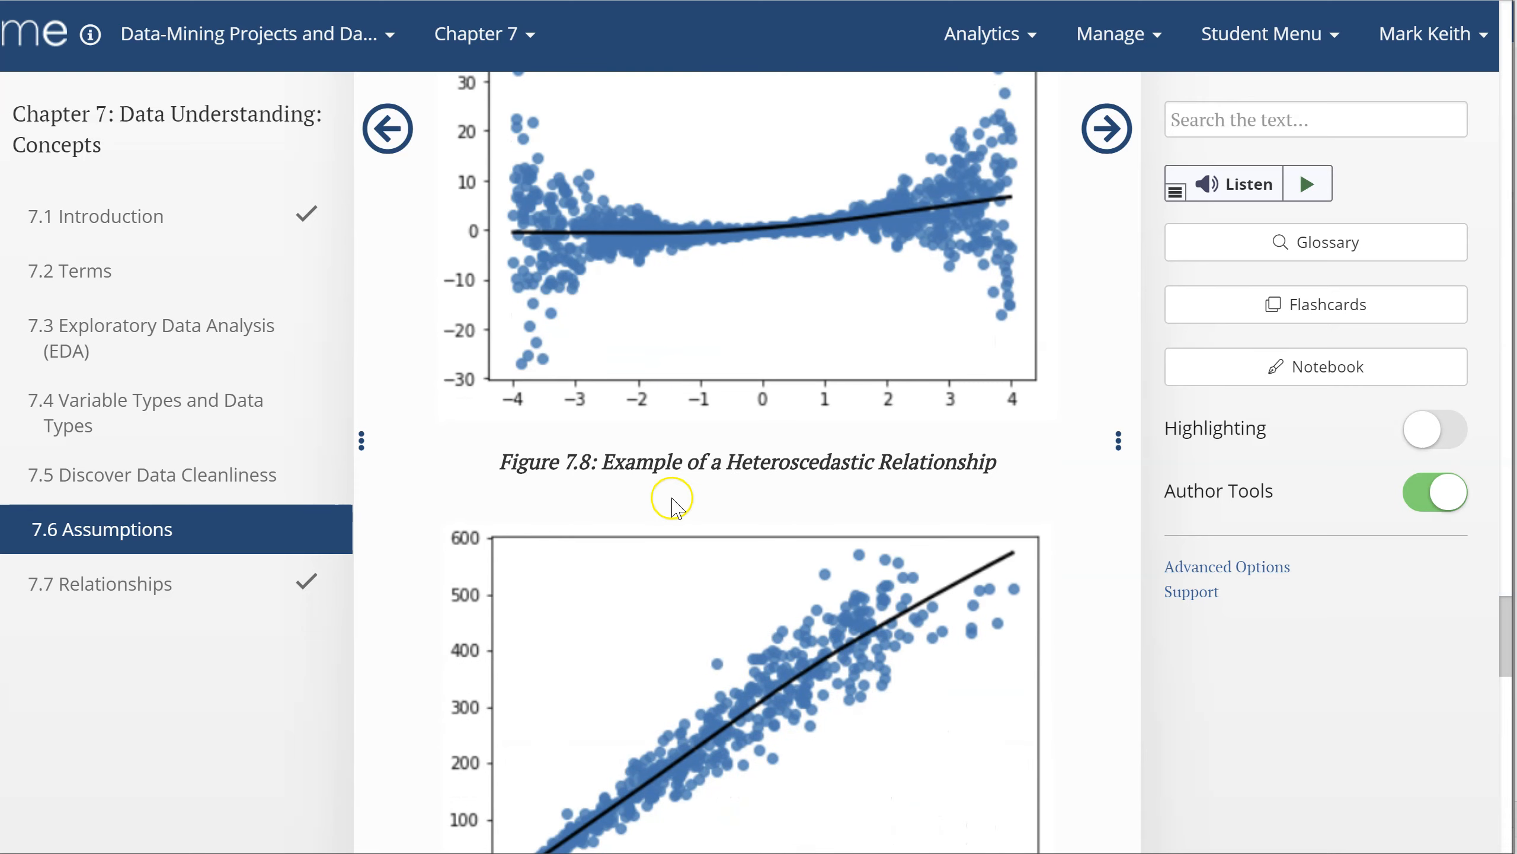
pyautogui.scroll(2, 515, 400)
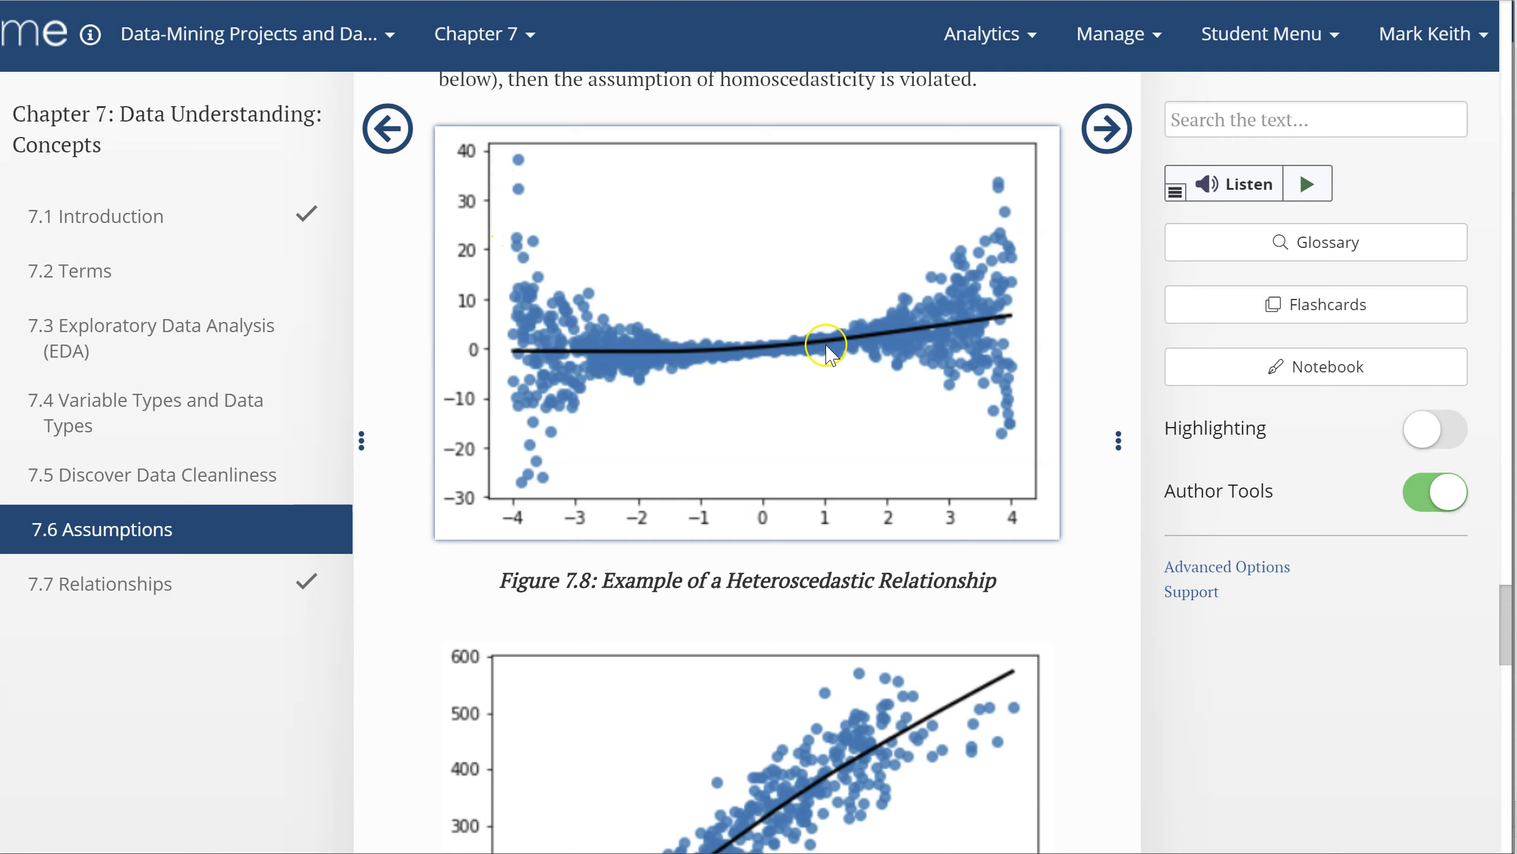
pyautogui.scroll(-5, 753, 417)
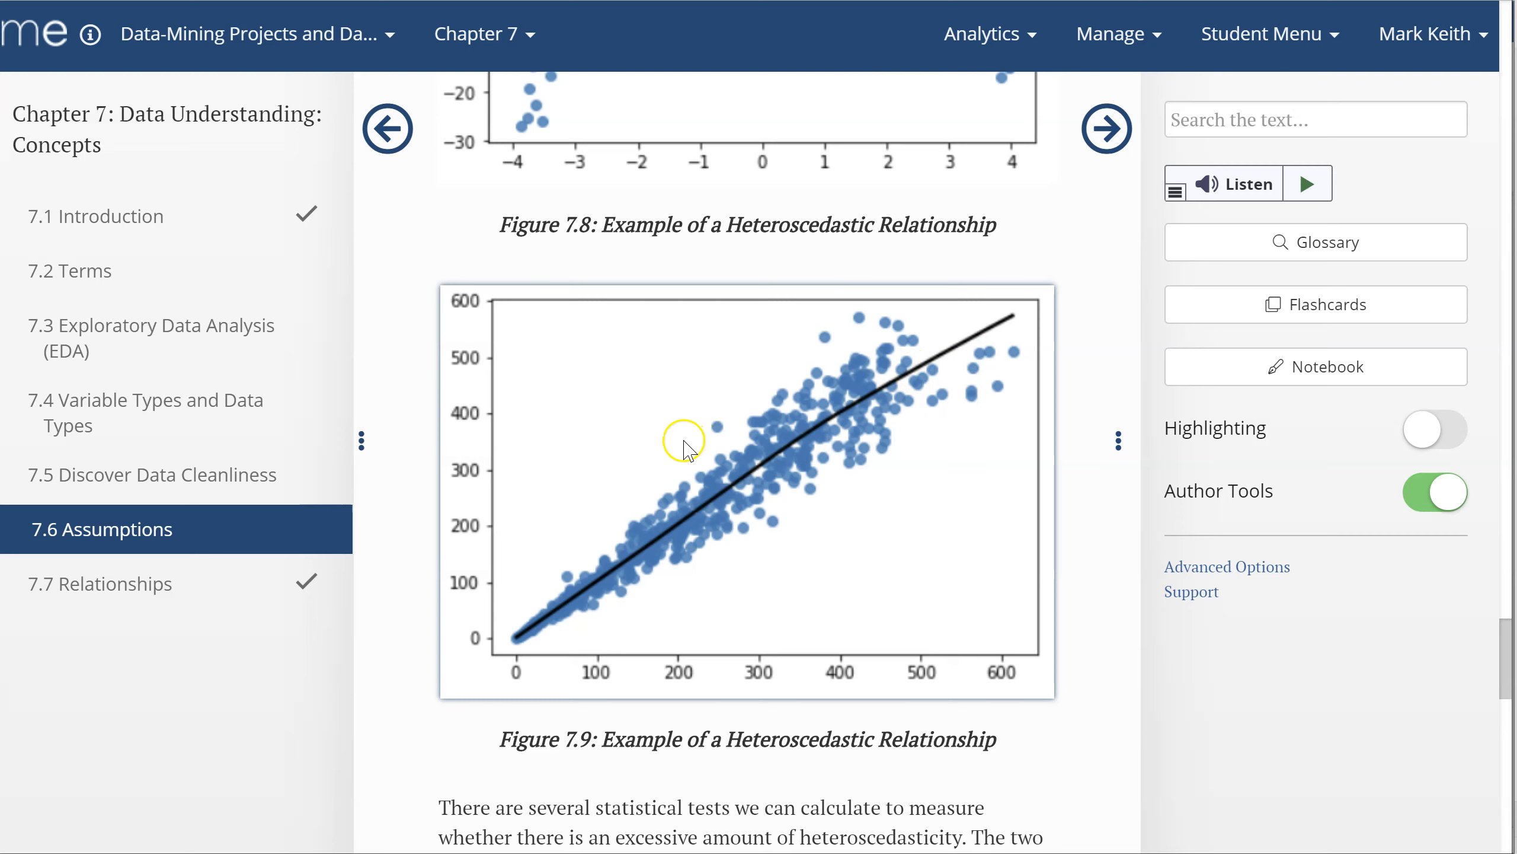
pyautogui.scroll(4, 685, 445)
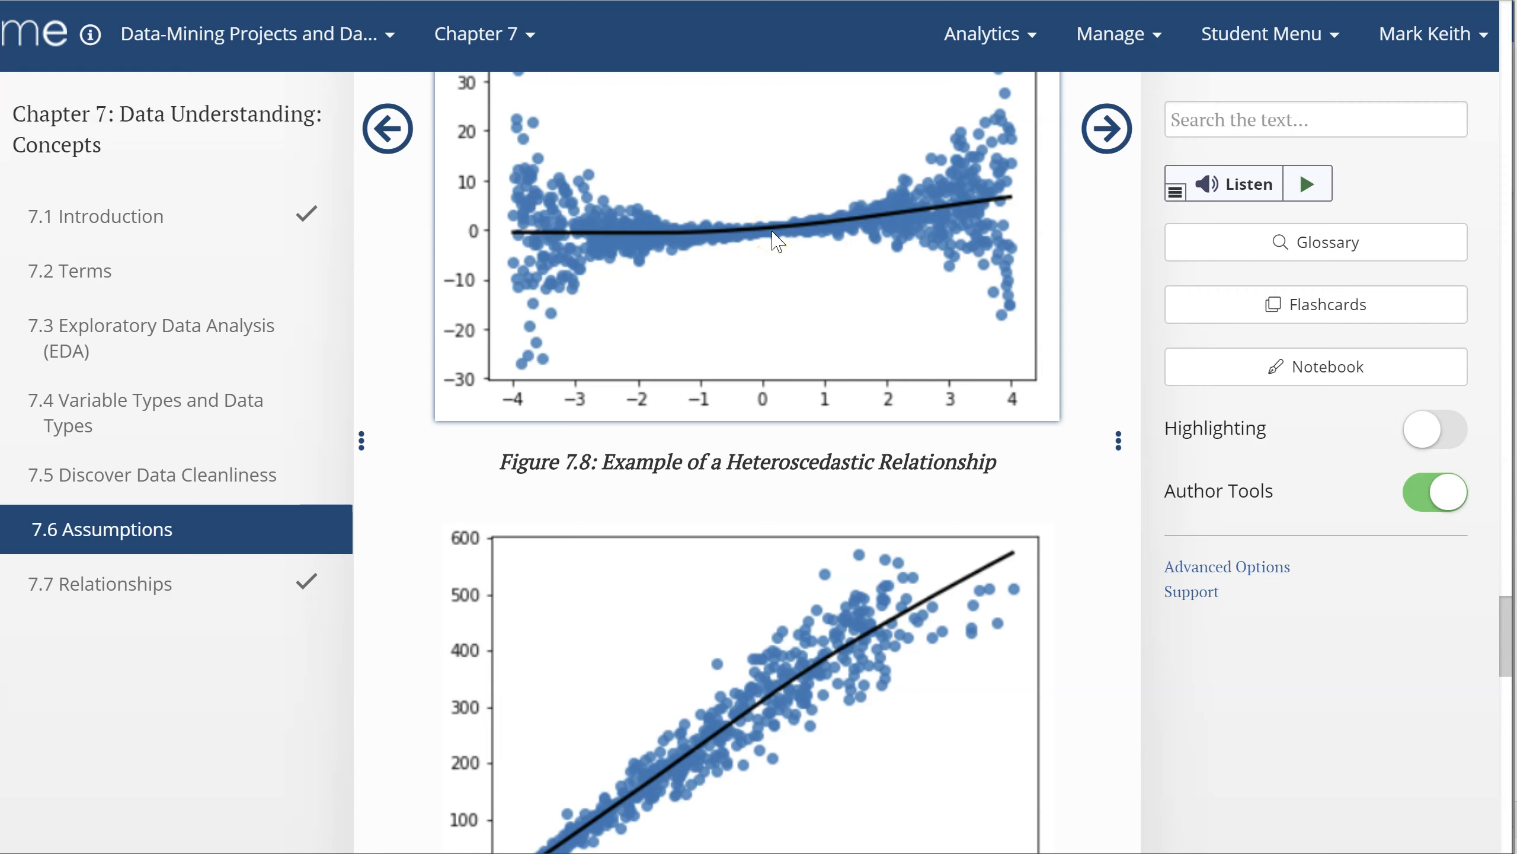
pyautogui.scroll(2, 782, 238)
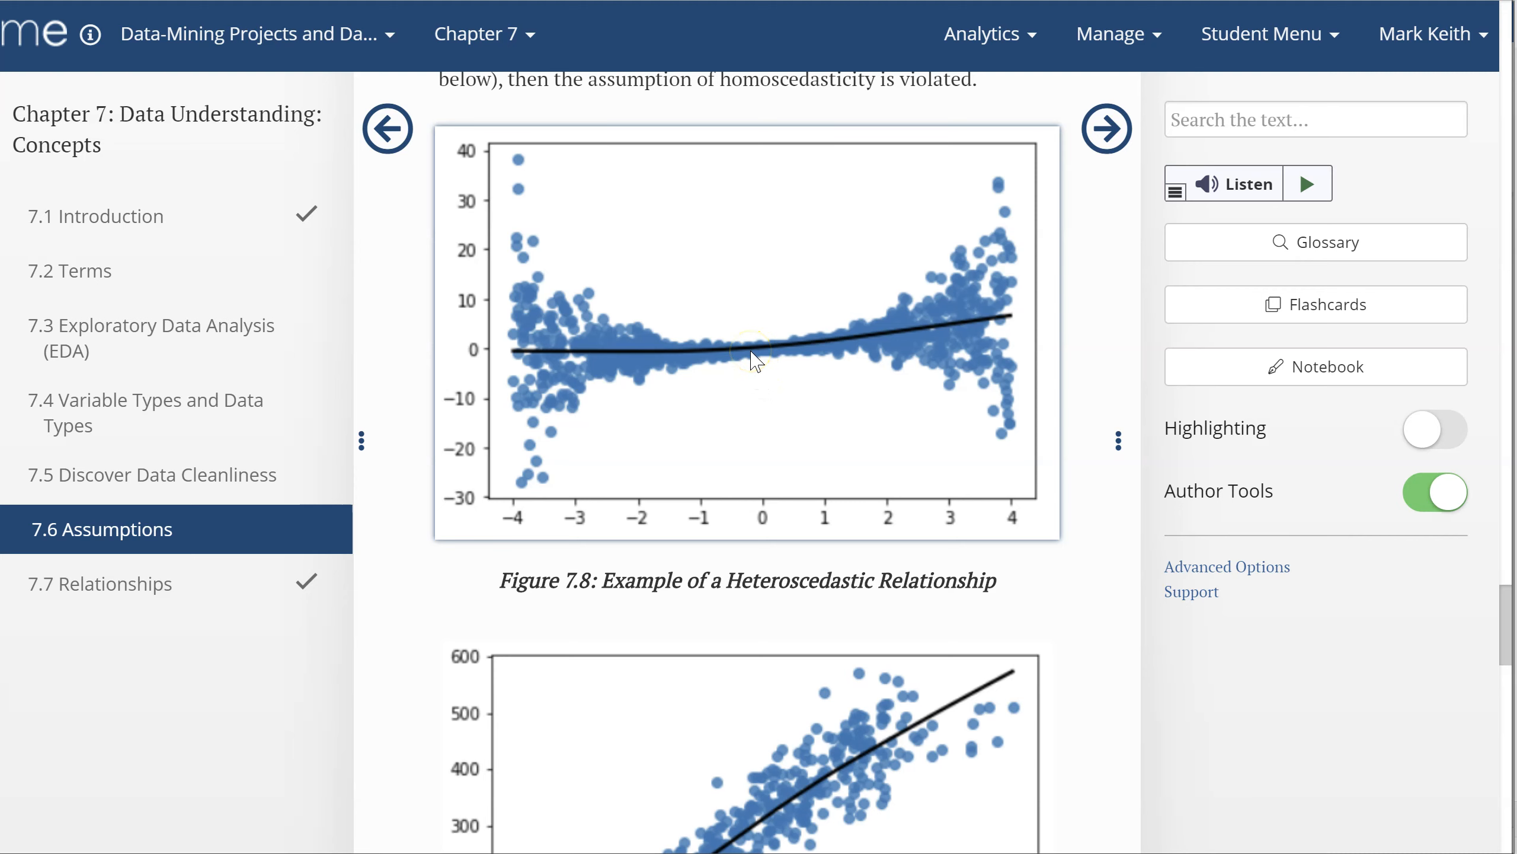
pyautogui.scroll(-8, 754, 359)
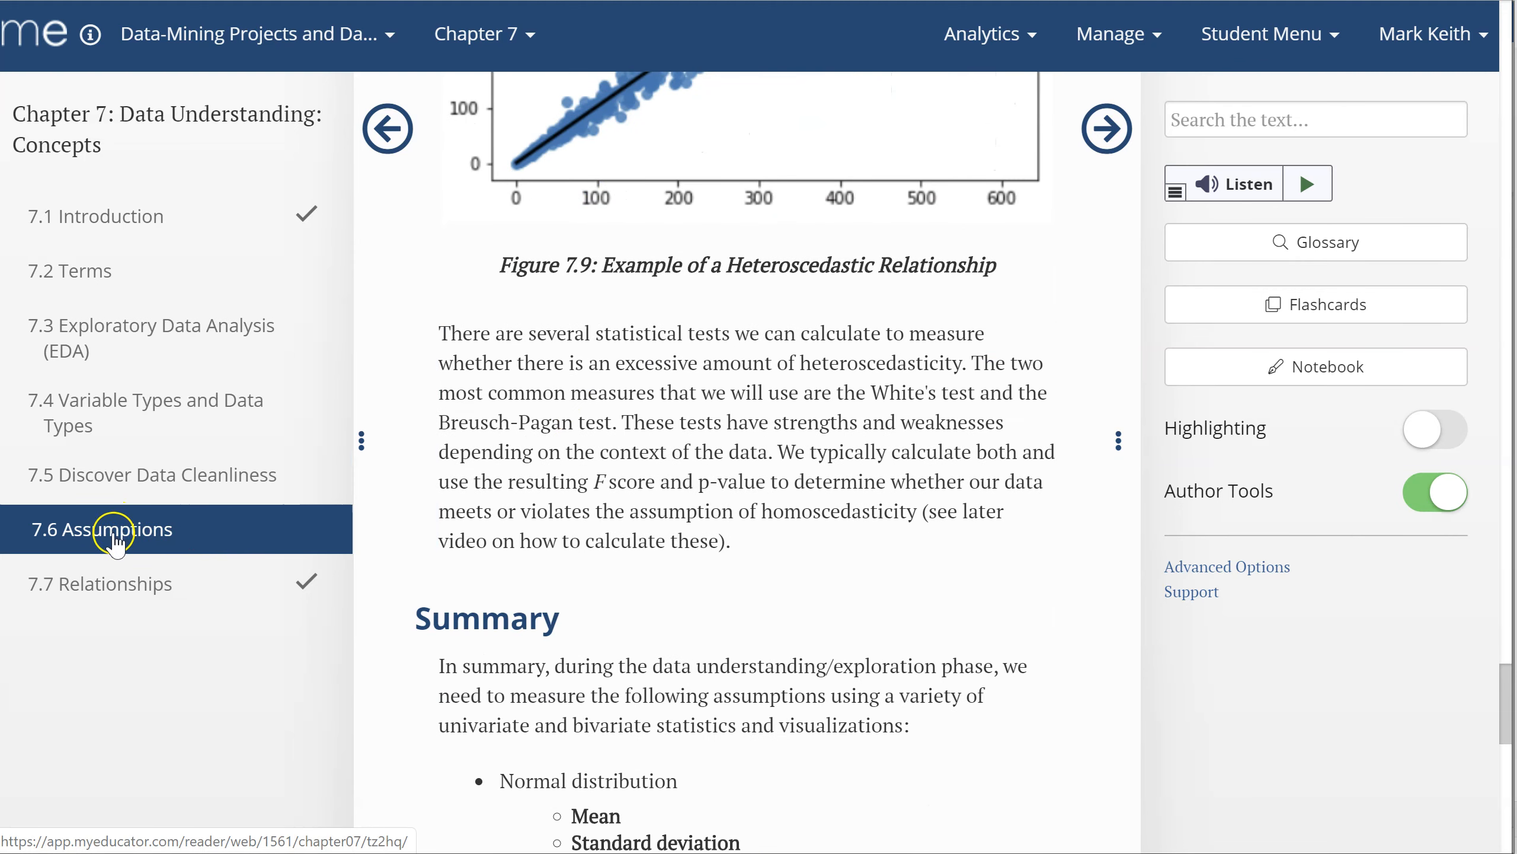
# - Review the chapter's Summary list of assumptions and highlight the White's test and Breusch-Pagan entries under Homoscedasticity
pyautogui.scroll(-1, 582, 563)
pyautogui.scroll(4, 583, 562)
pyautogui.scroll(-10, 583, 565)
pyautogui.scroll(5, 582, 563)
pyautogui.scroll(-9, 582, 563)
pyautogui.scroll(2, 583, 563)
pyautogui.scroll(-2, 583, 563)
pyautogui.scroll(10, 582, 563)
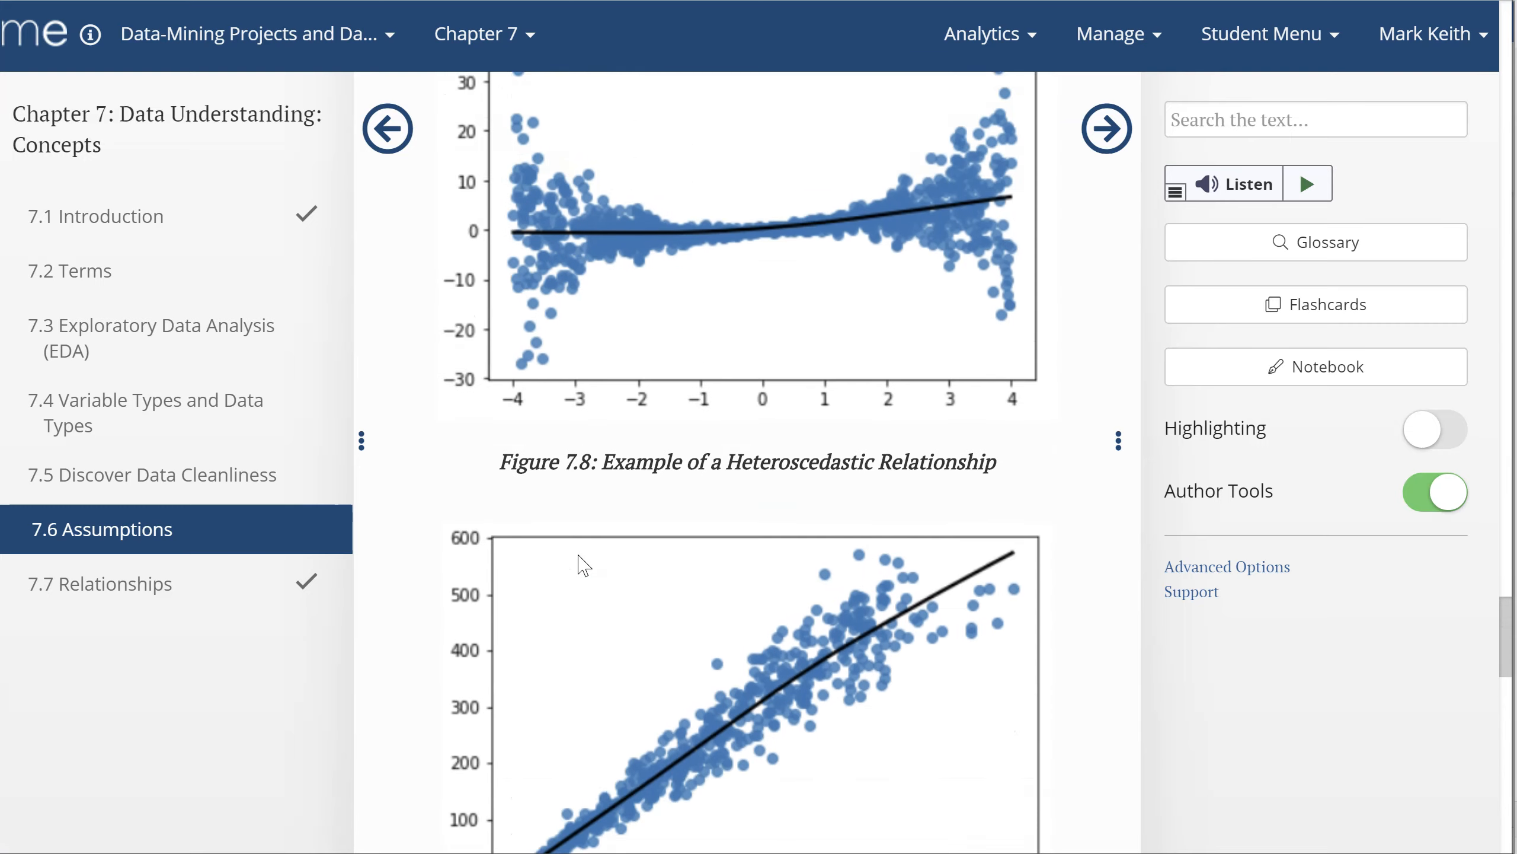
pyautogui.scroll(4, 579, 538)
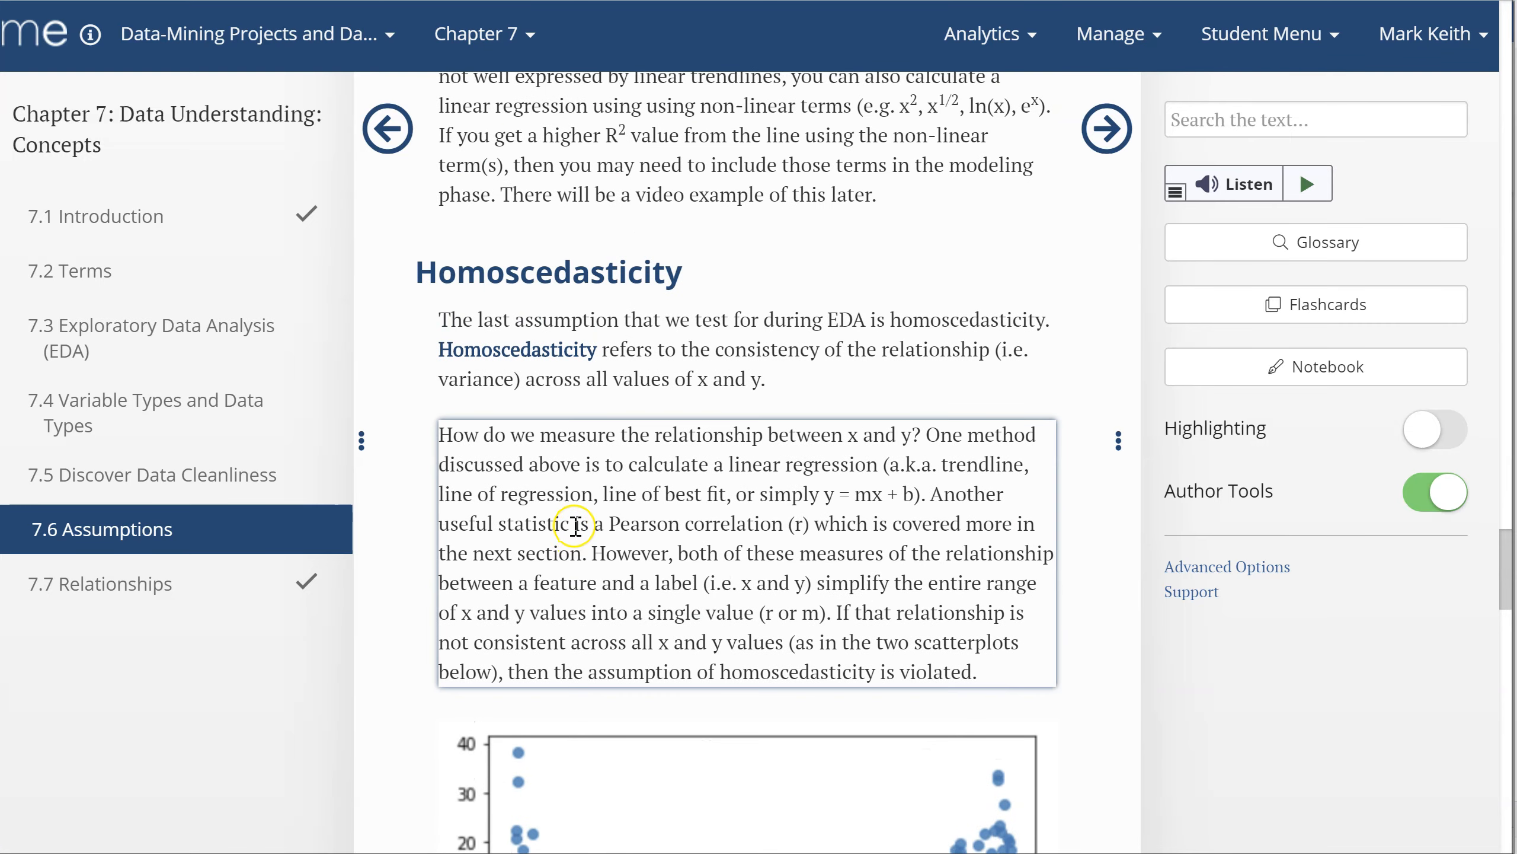
pyautogui.scroll(-13, 576, 525)
pyautogui.scroll(-12, 576, 526)
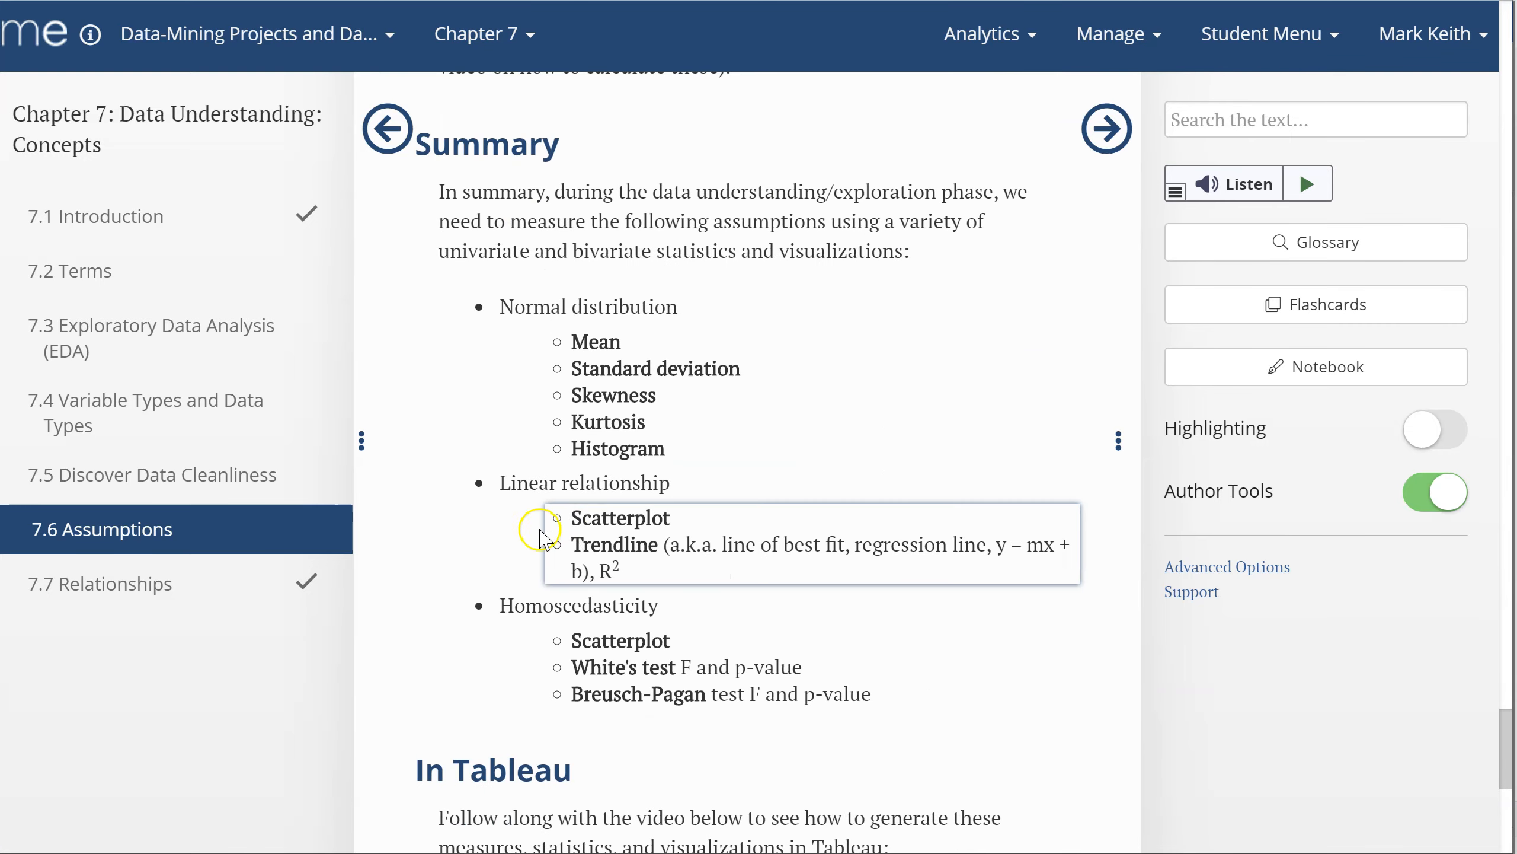
pyautogui.moveTo(578, 668); pyautogui.dragTo(883, 699)
pyautogui.click(885, 702)
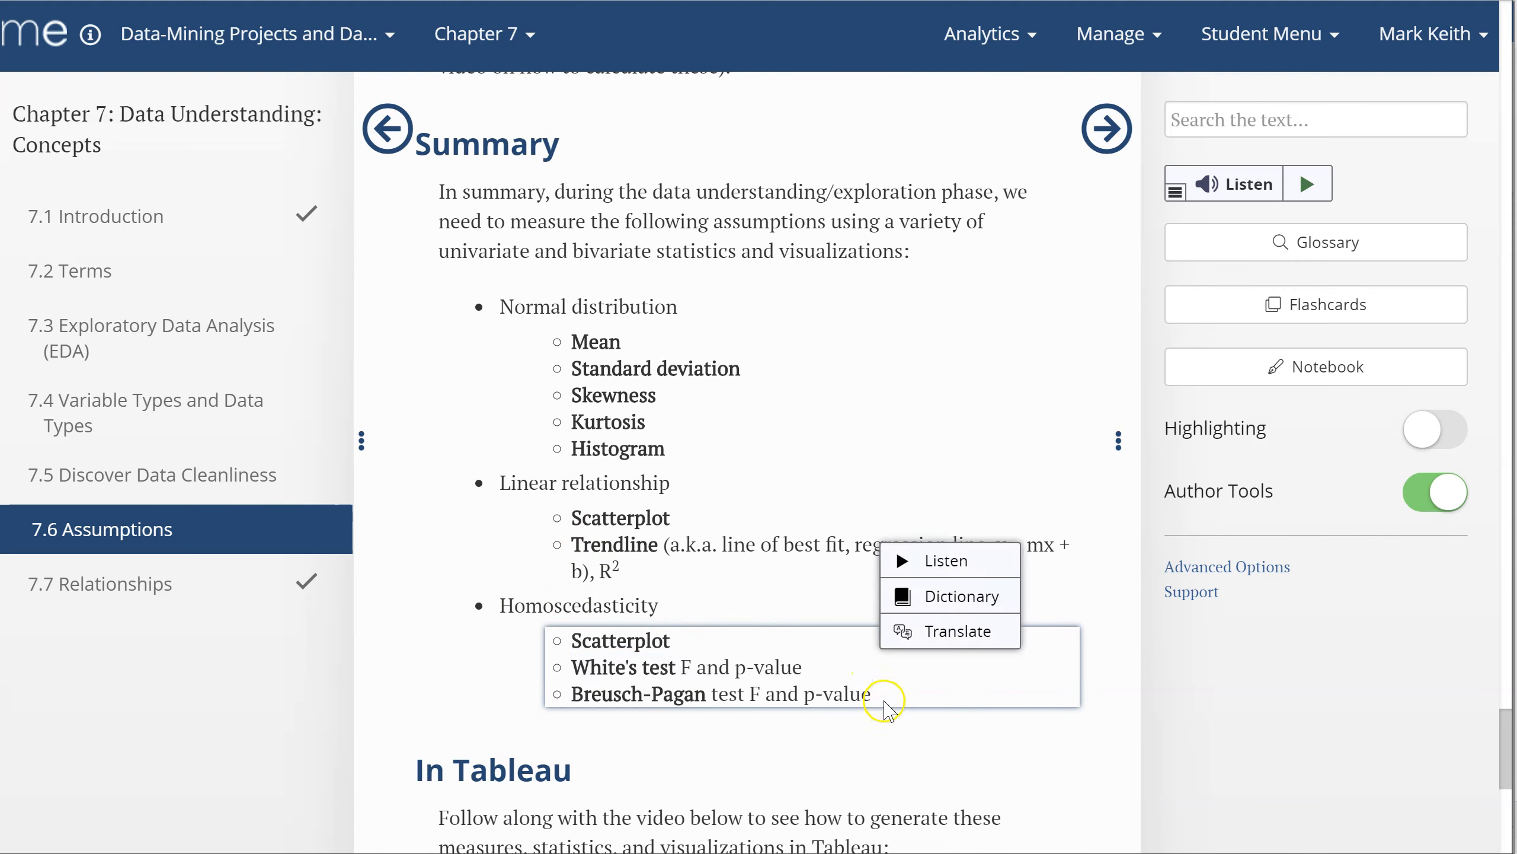
pyautogui.moveTo(574, 666); pyautogui.dragTo(879, 696)
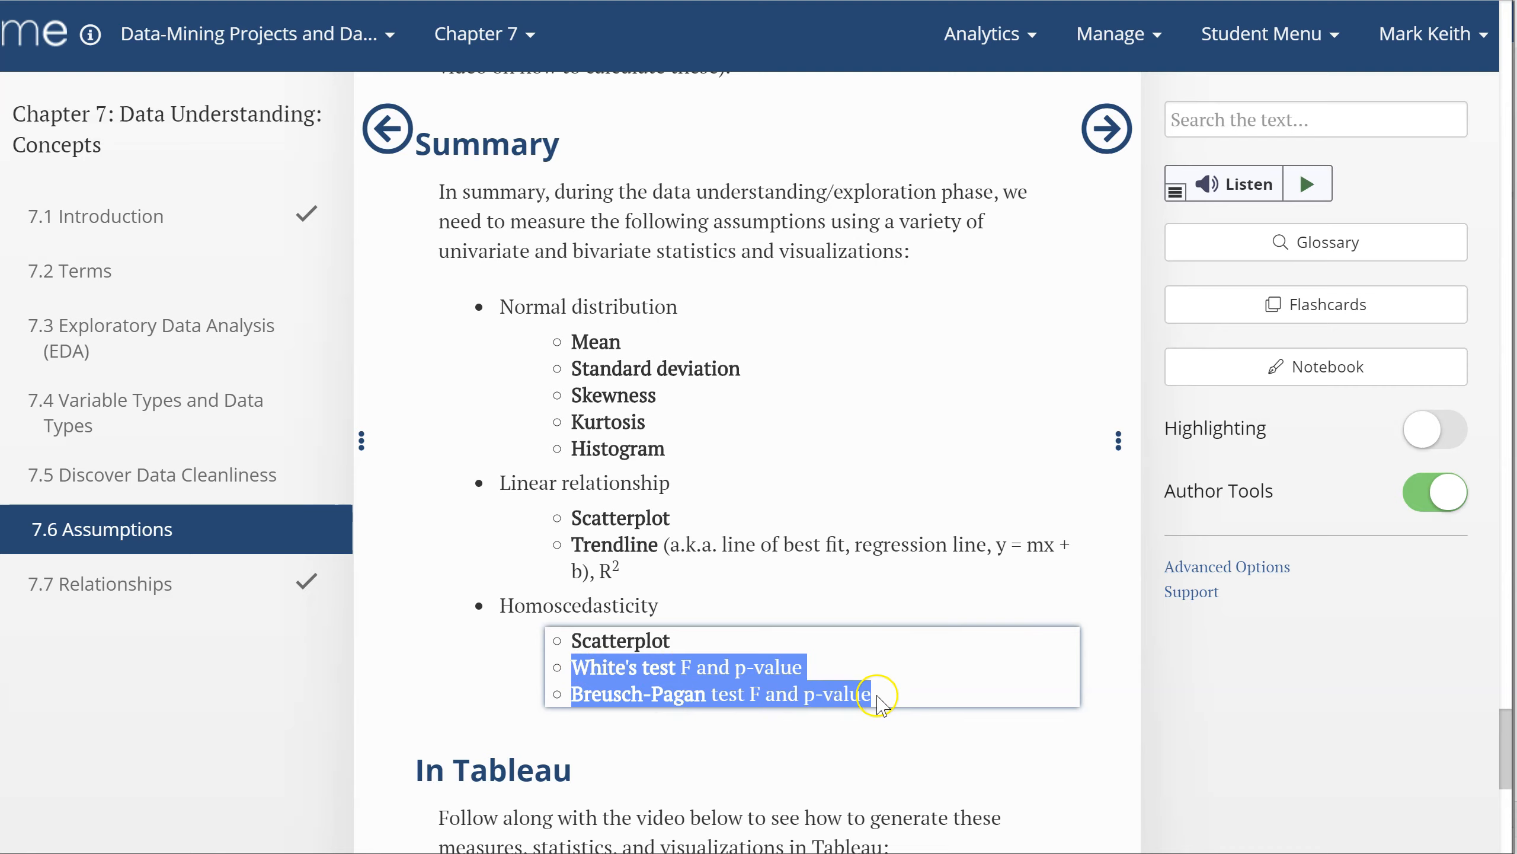
# - Compare the point spread in Figures 7.8 and 7.9 with the Age_Scatter sheet in Tableau to judge homoscedasticity
pyautogui.scroll(10, 739, 667)
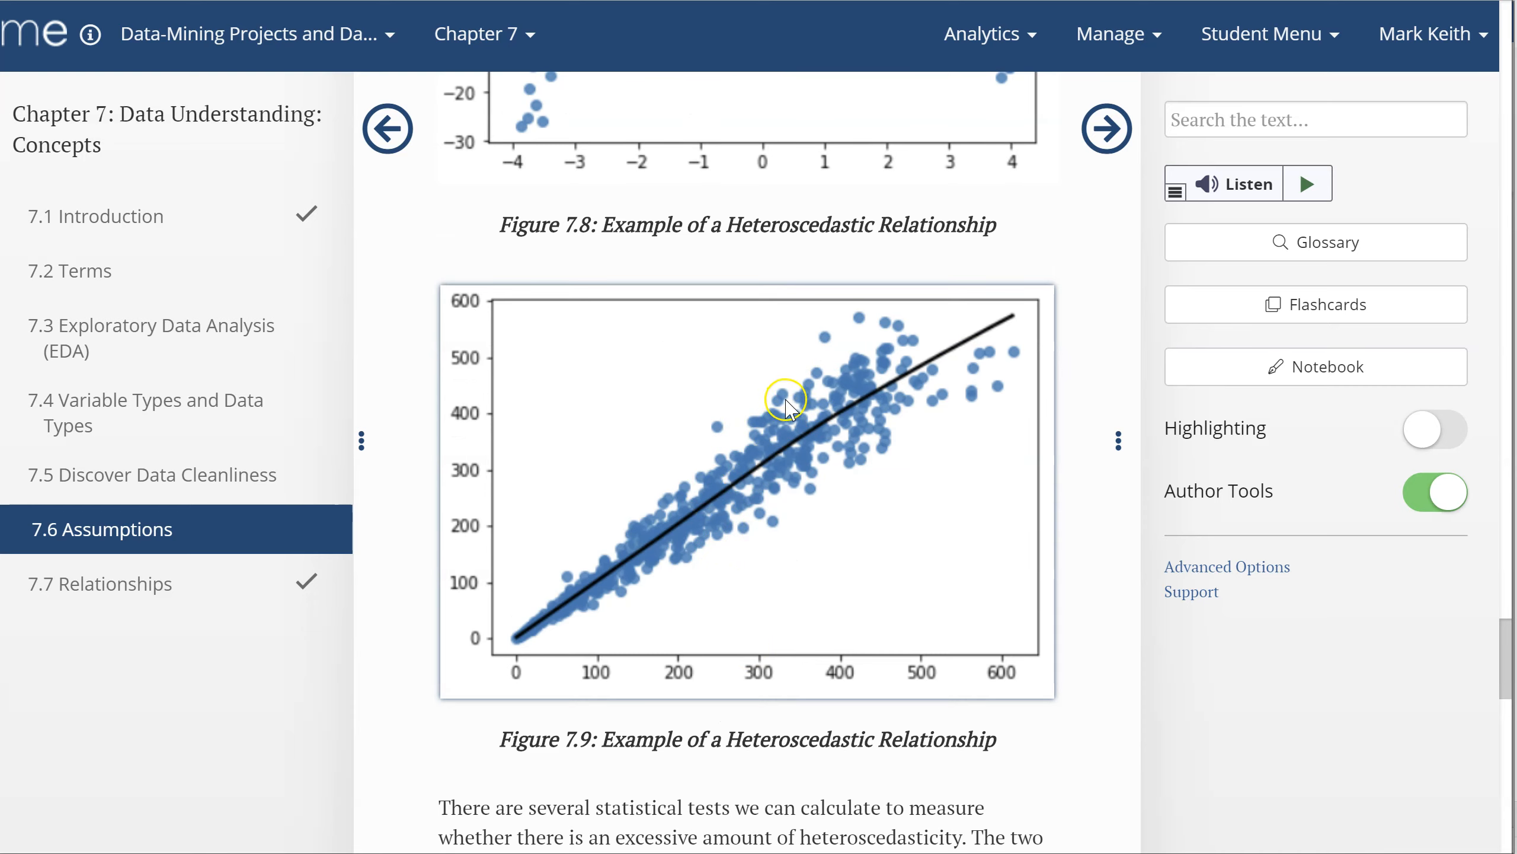
pyautogui.scroll(4, 777, 431)
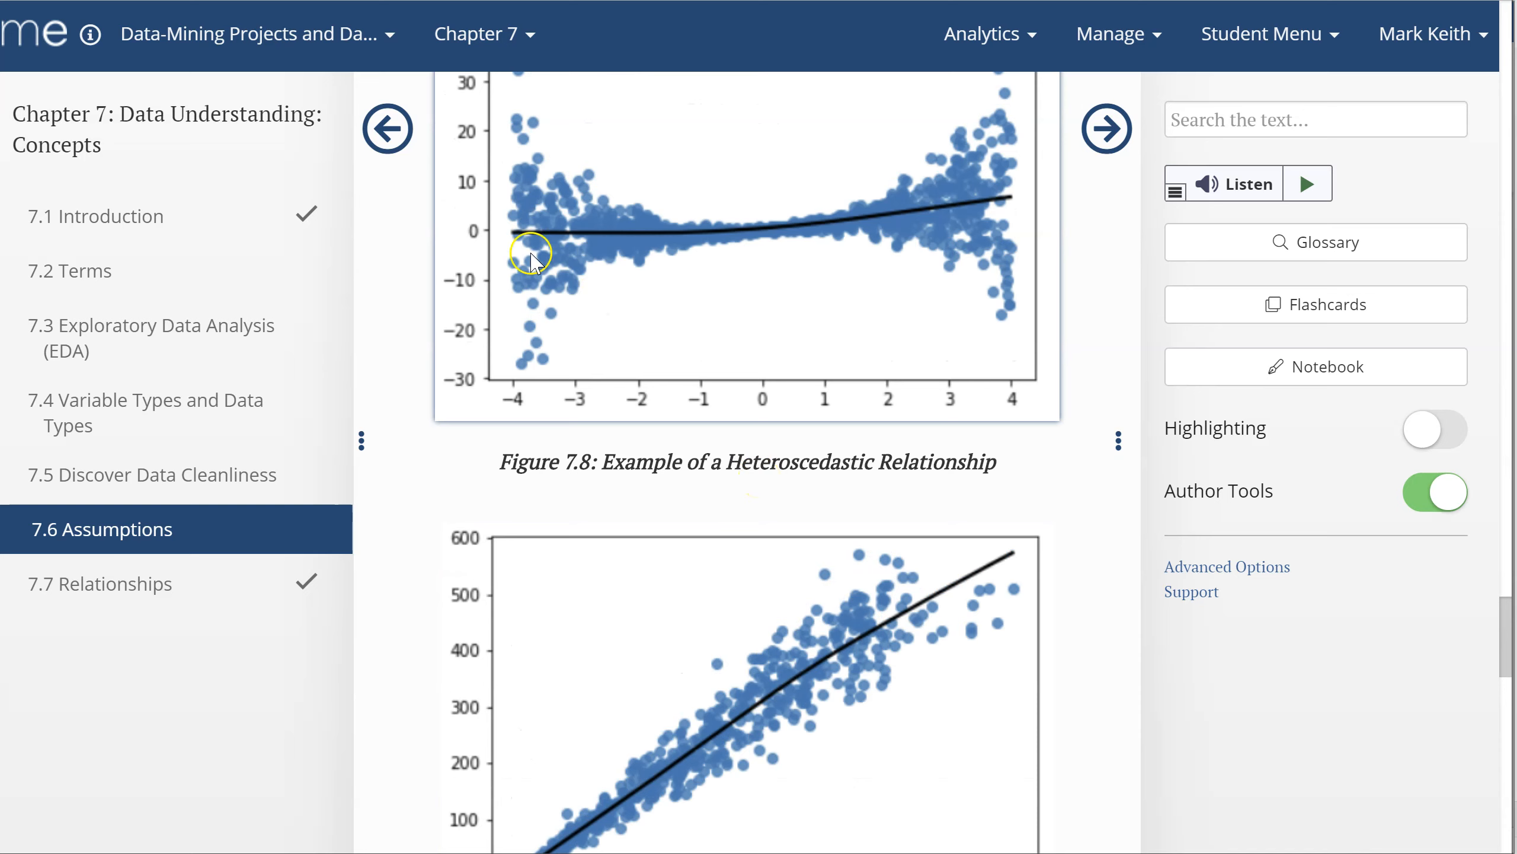
pyautogui.scroll(2, 563, 340)
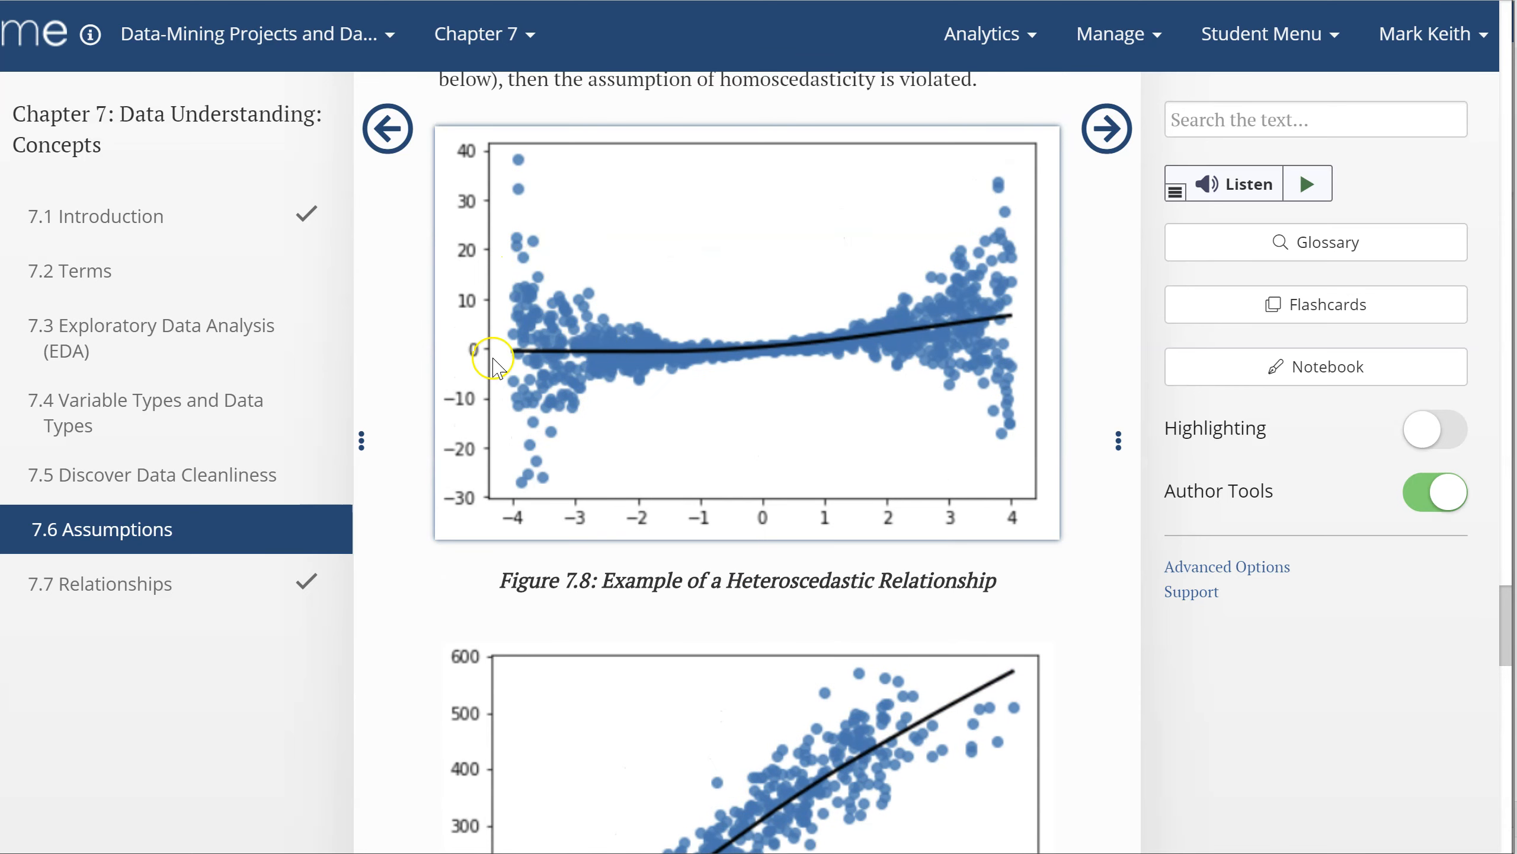
pyautogui.scroll(-4, 605, 639)
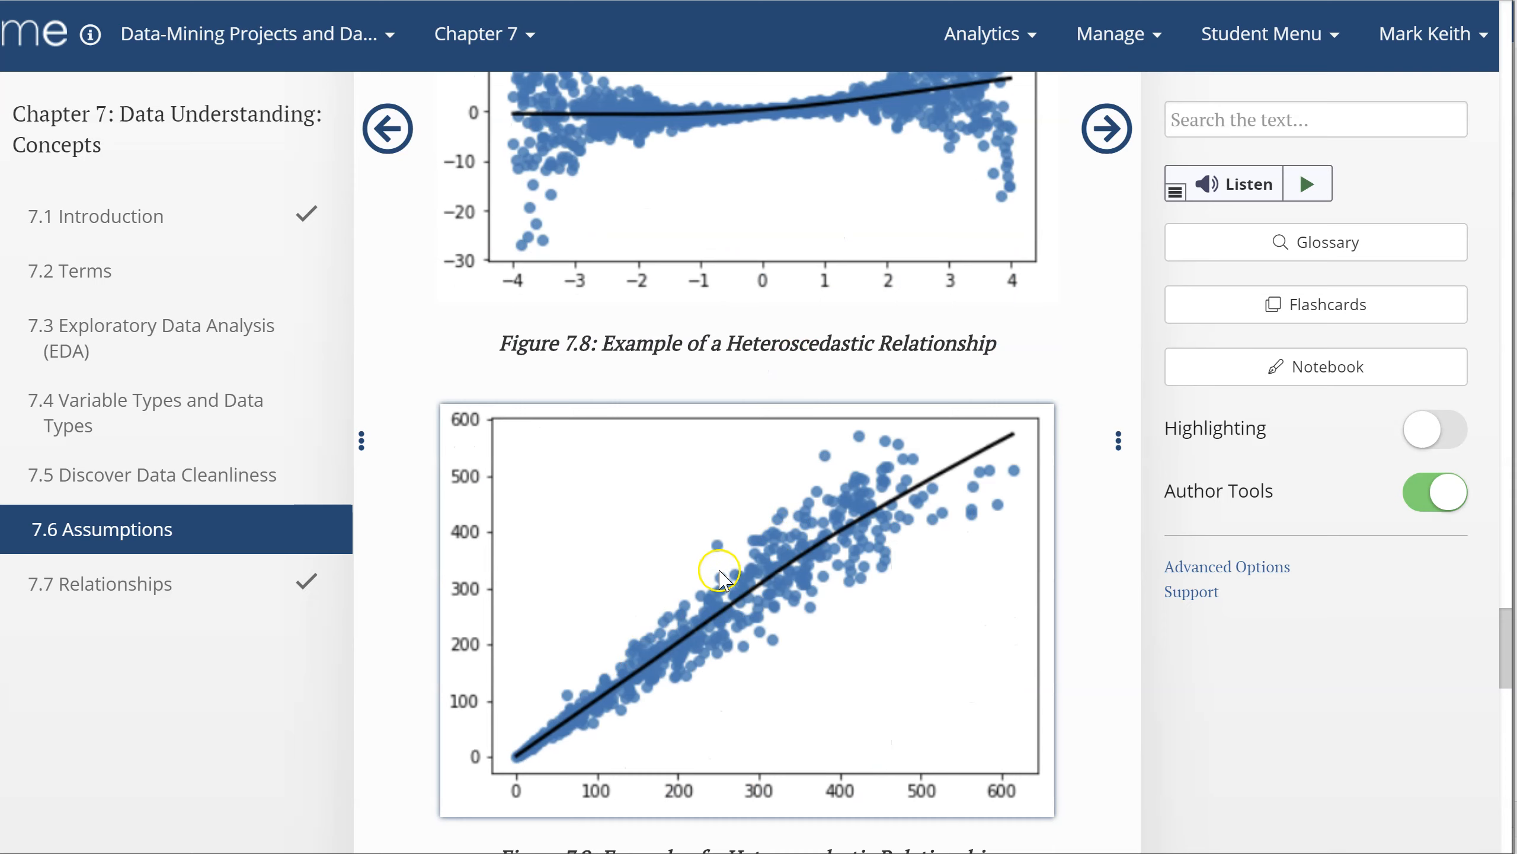
pyautogui.hotkey('alt', 'Tab')
pyautogui.hotkey('alt', 'Tab')
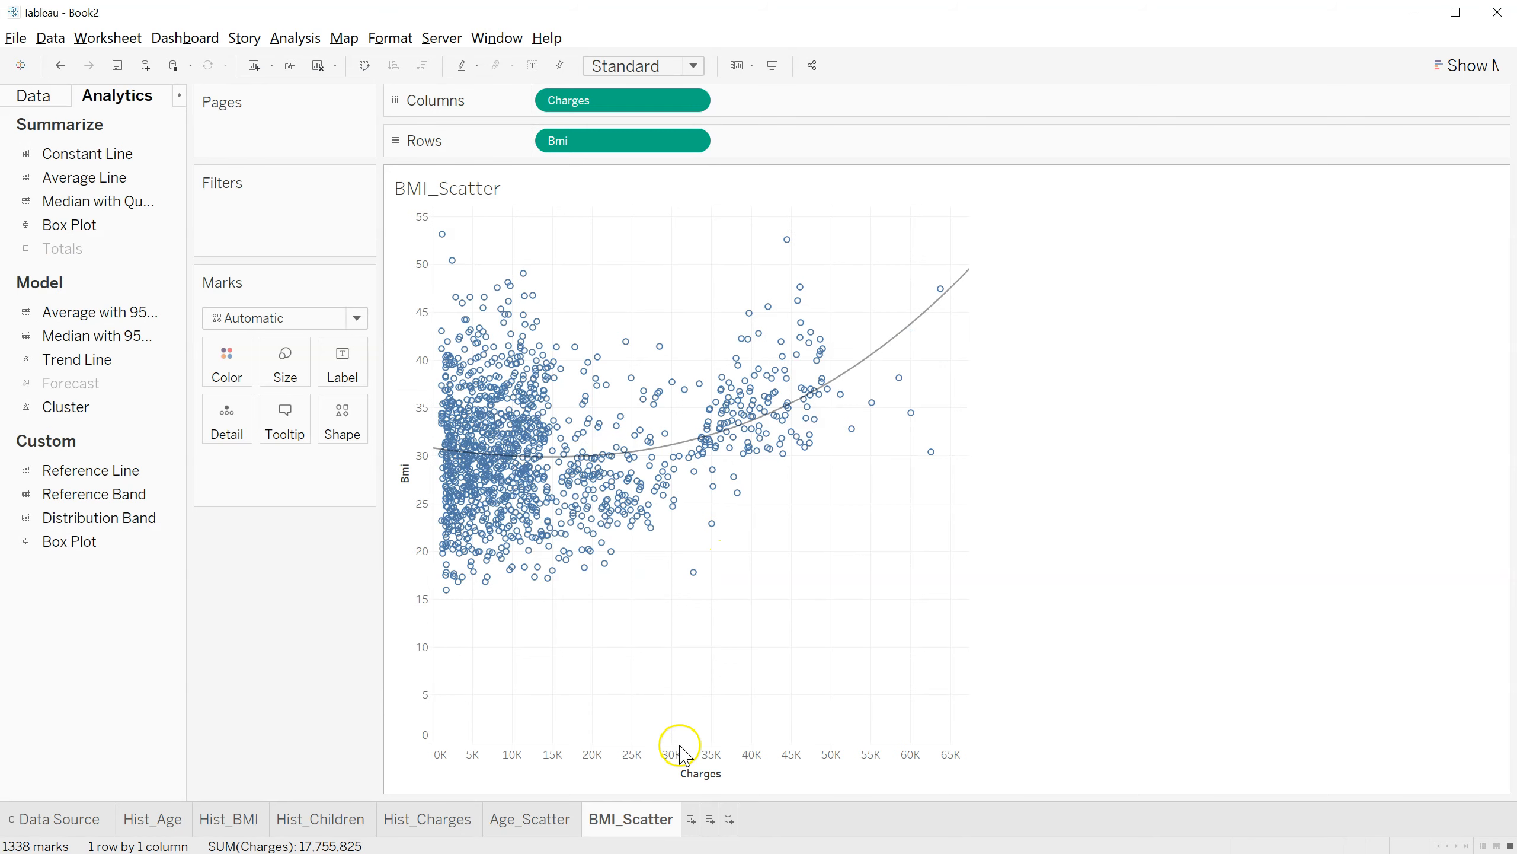
pyautogui.click(529, 821)
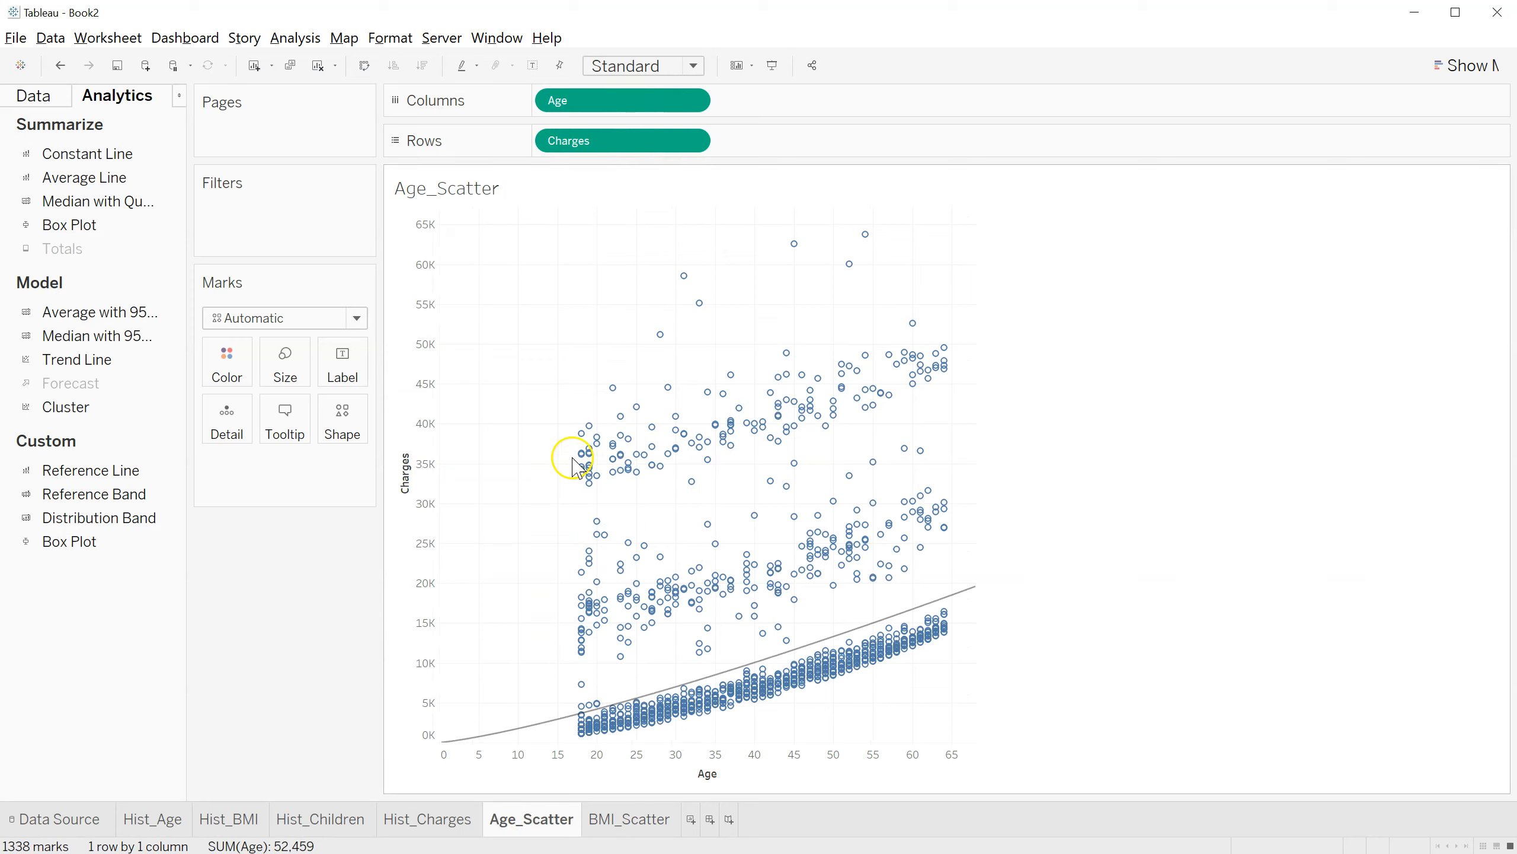
pyautogui.moveTo(692, 687)
pyautogui.moveTo(647, 646)
# - Add "Looking at the scatterplot, there appears to be a consistent variance in charges for all values of age." to the Word summary
pyautogui.hotkey('alt', 'Tab')
pyautogui.hotkey('alt', 'Tab')
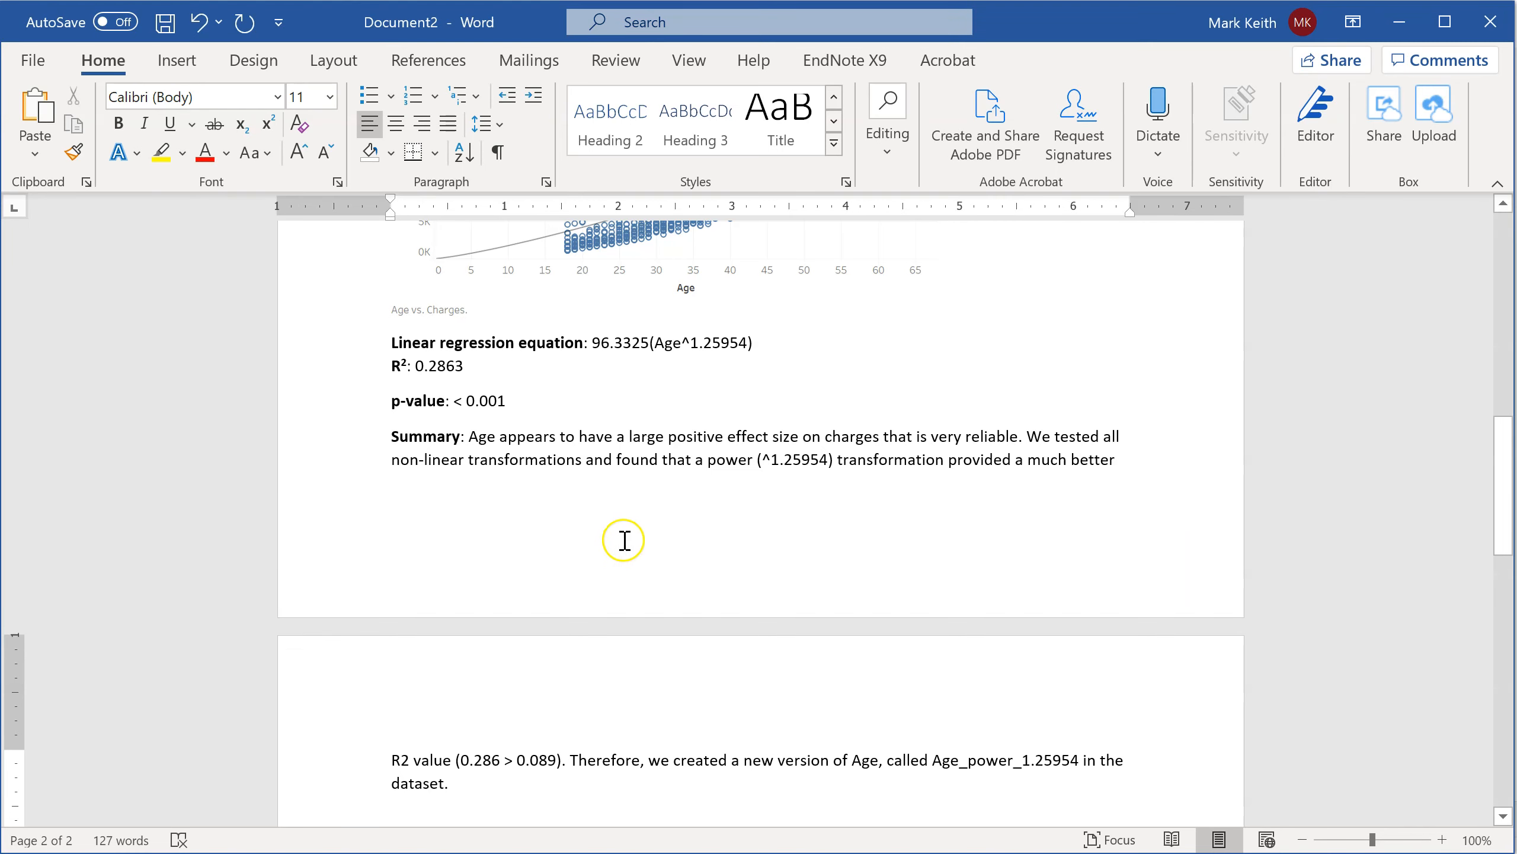
pyautogui.scroll(1, 659, 508)
pyautogui.scroll(-2, 738, 628)
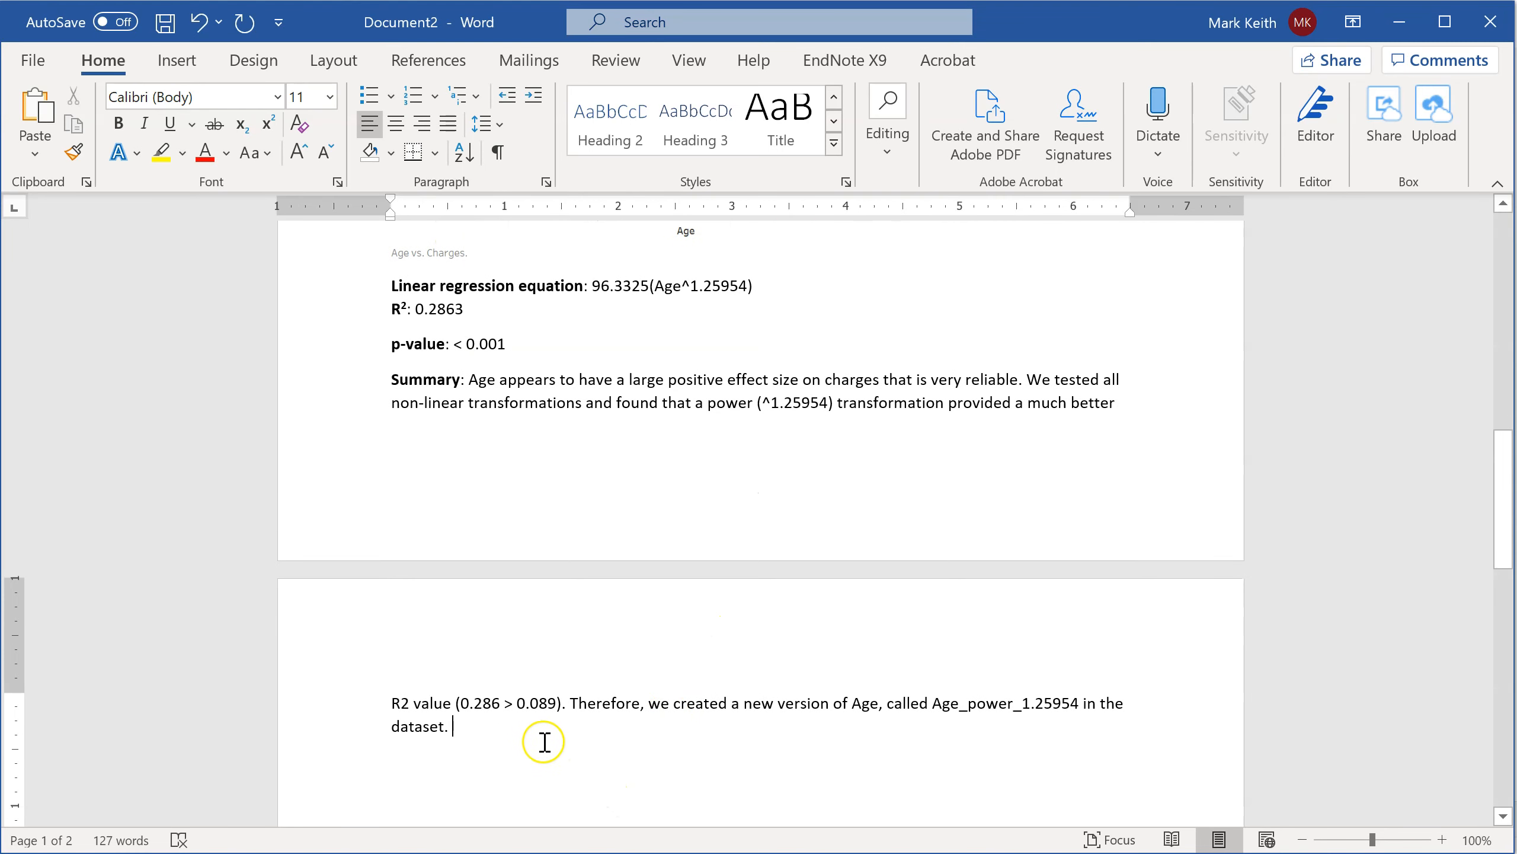
pyautogui.write('Lo')
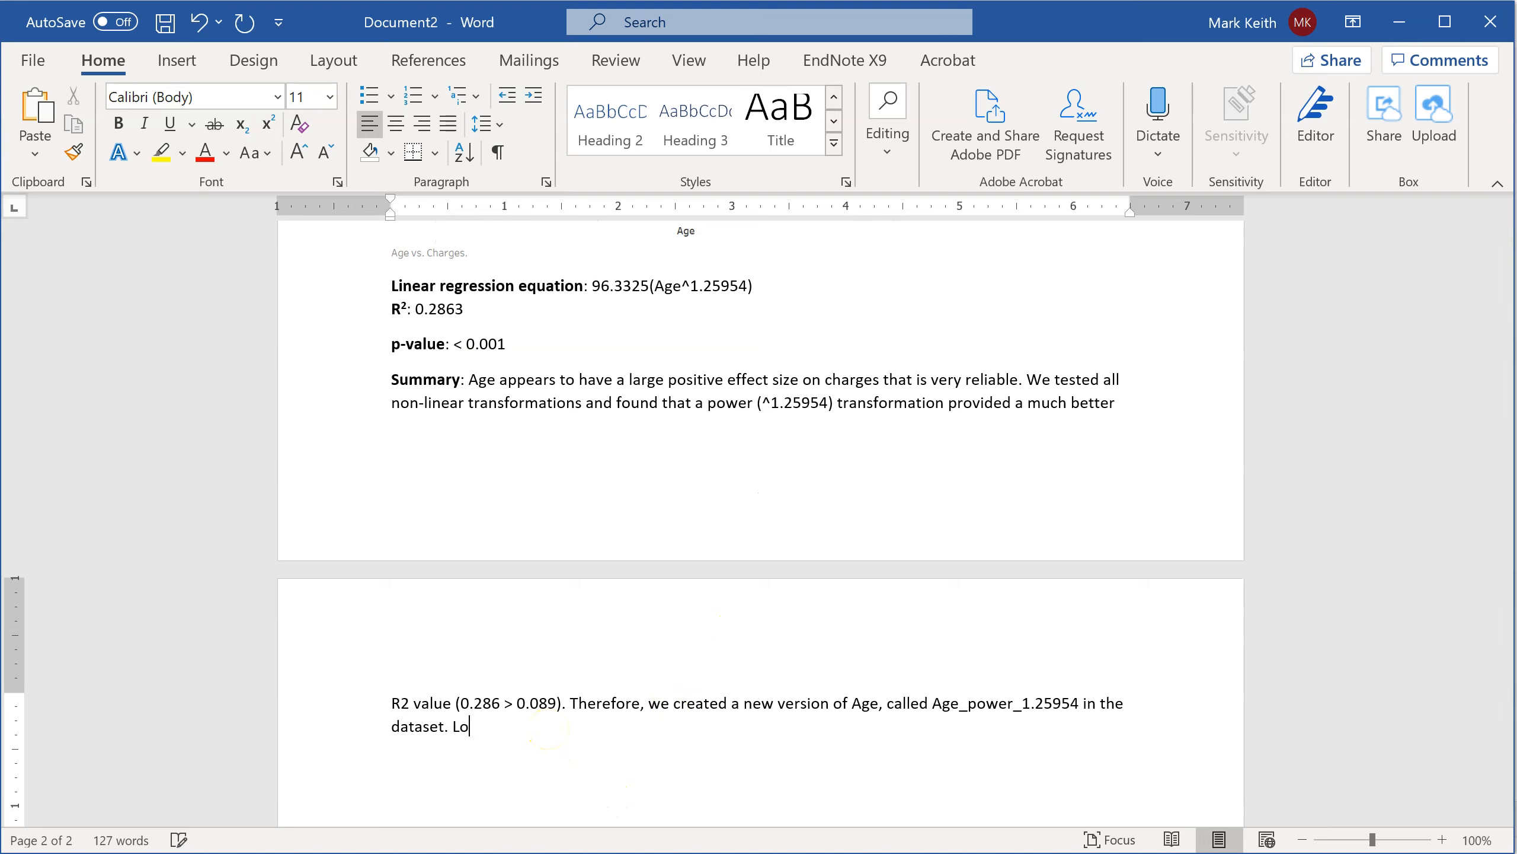
pyautogui.write('oking at the scatet')
pyautogui.press('BackSpace')
pyautogui.write('r')
pyautogui.press('BackSpace')
pyautogui.press('BackSpace')
pyautogui.write('tterplot, there appears to be')
pyautogui.press('BackSpace')
pyautogui.press('BackSpace')
pyautogui.write('ppears to b')
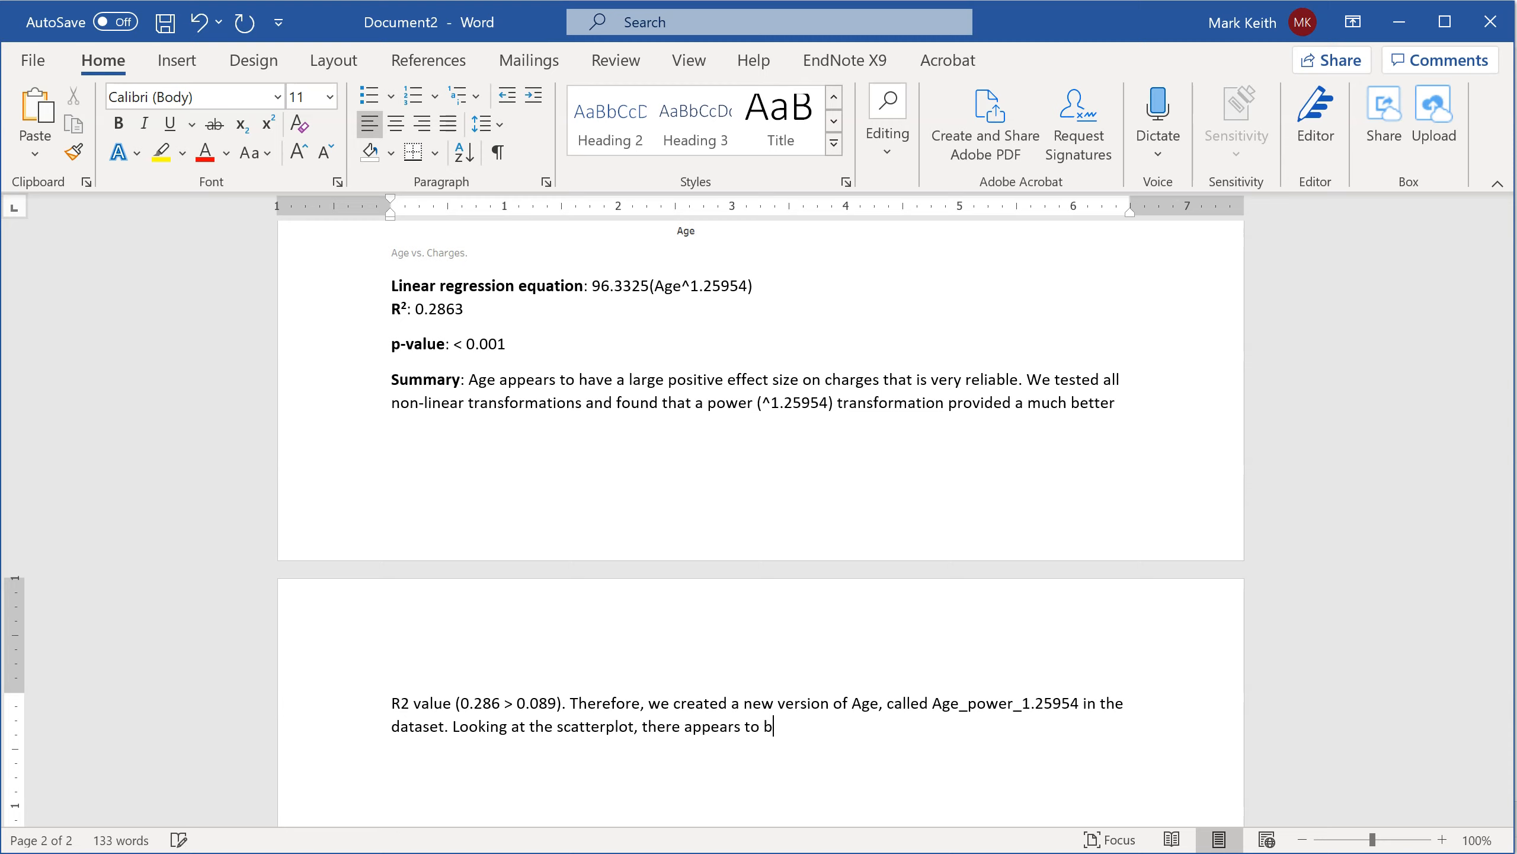
pyautogui.write('e a consistent variance in charges for all values of age')
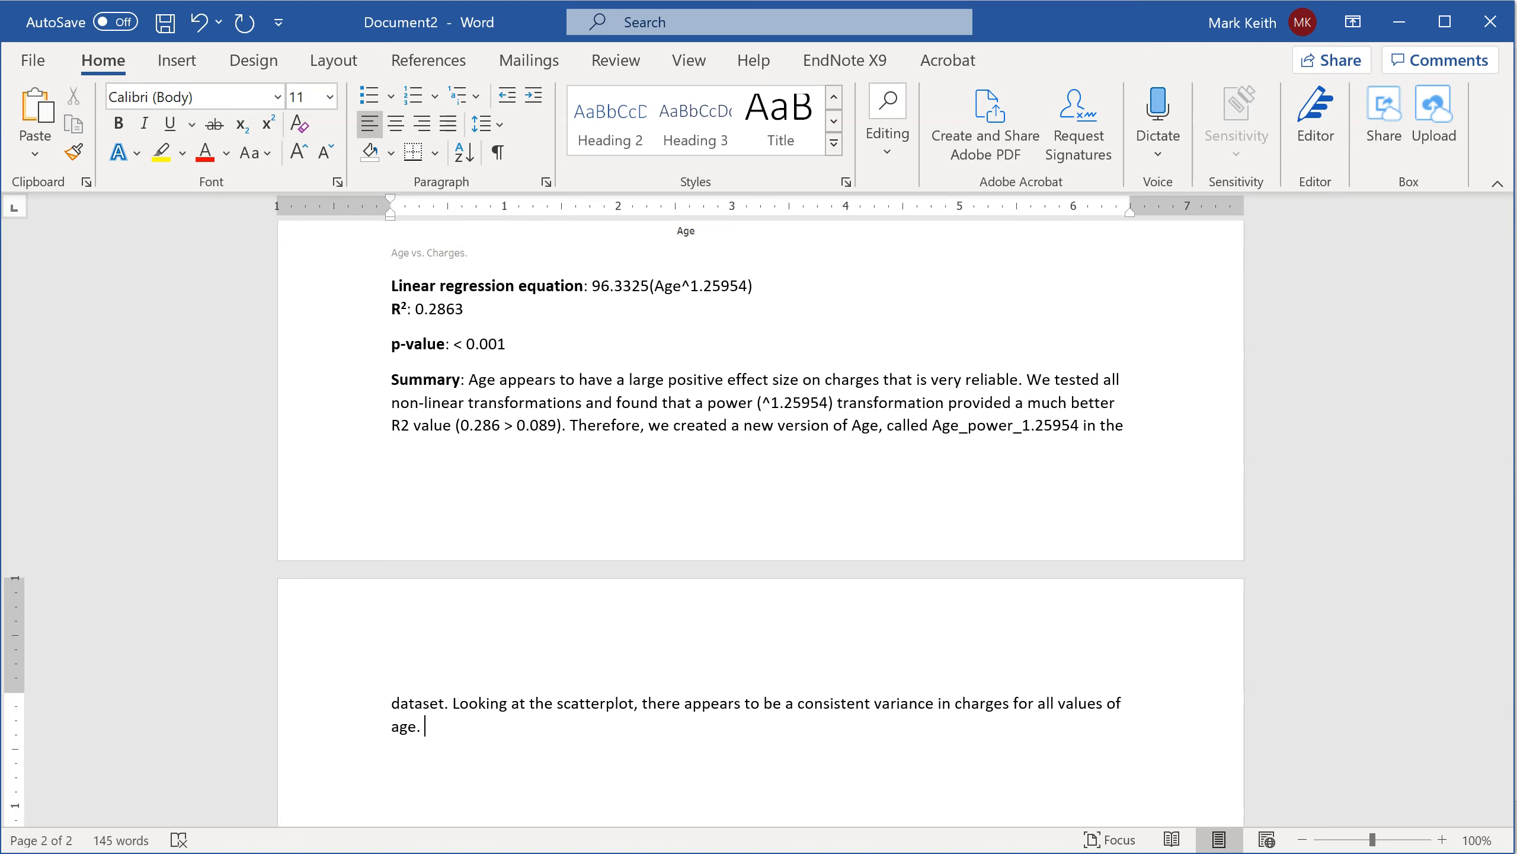
pyautogui.scroll(7, 538, 695)
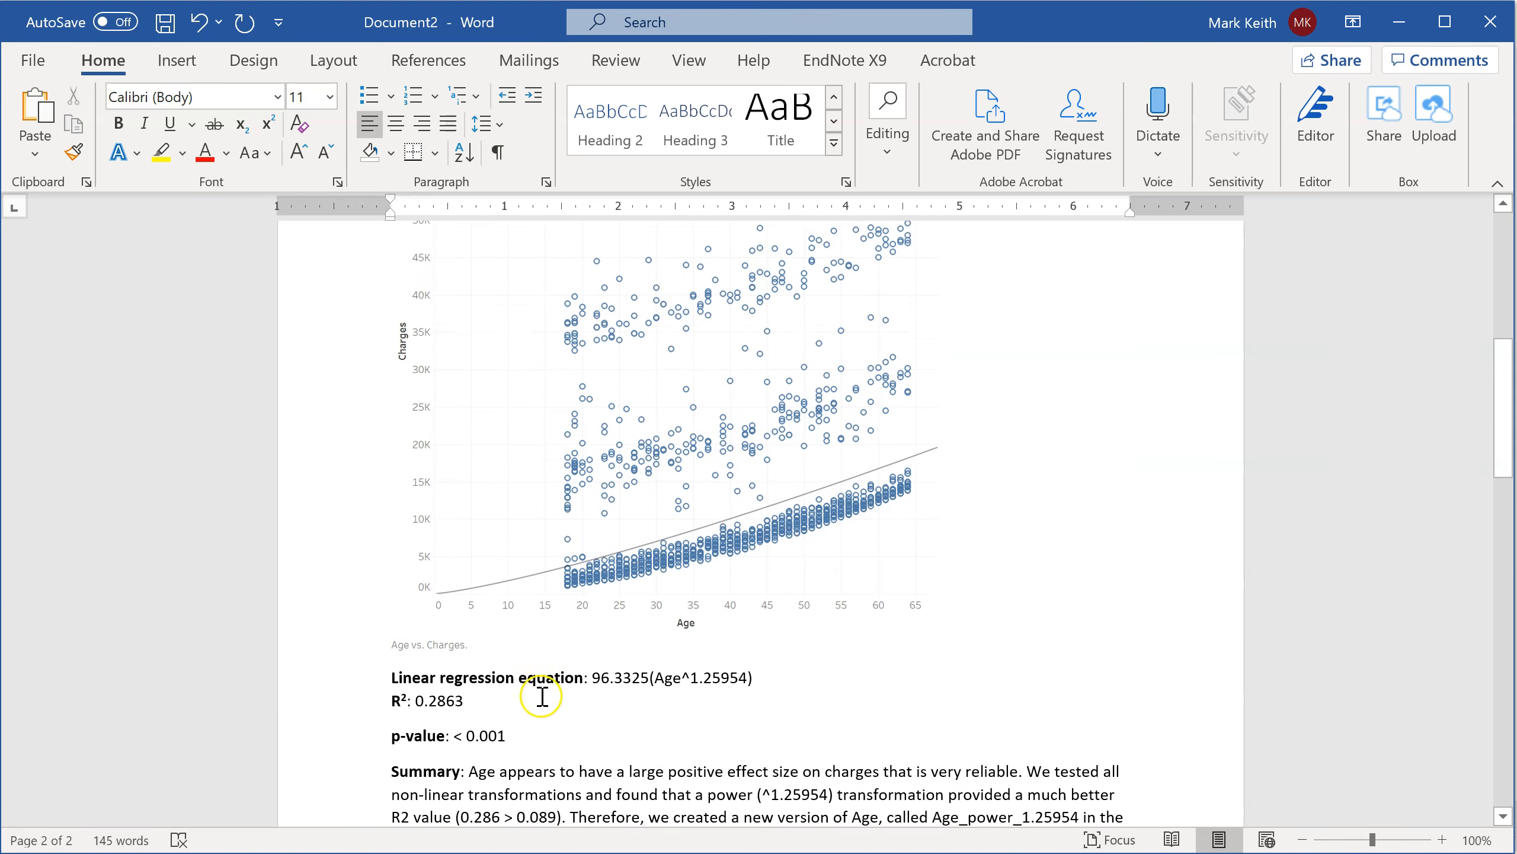
# - Add "However," to the end of the Age summary and make the word bold with yellow highlighting
pyautogui.scroll(-7, 687, 640)
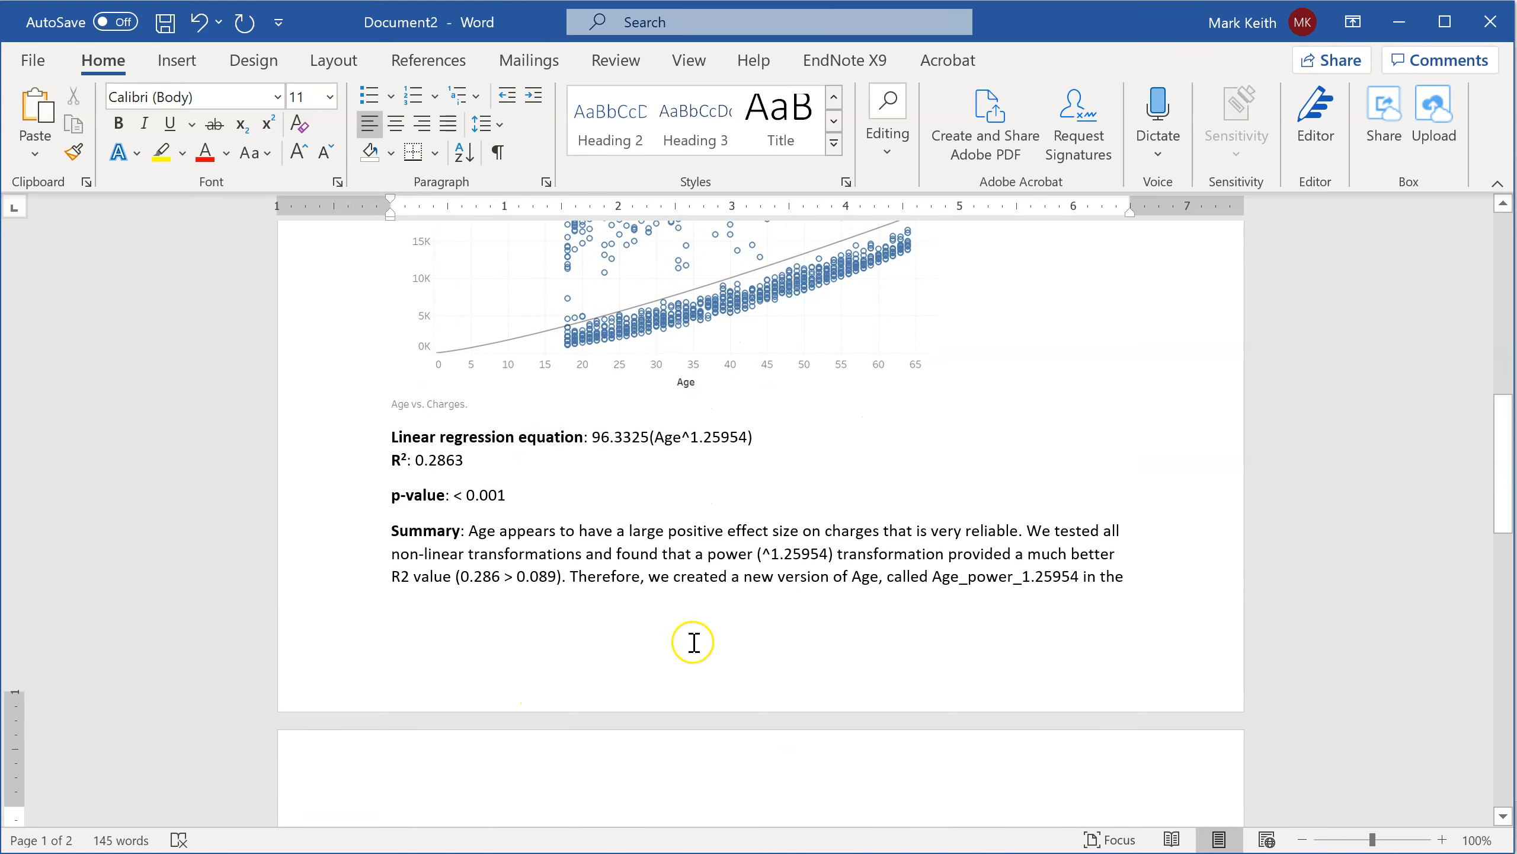
pyautogui.write('However,')
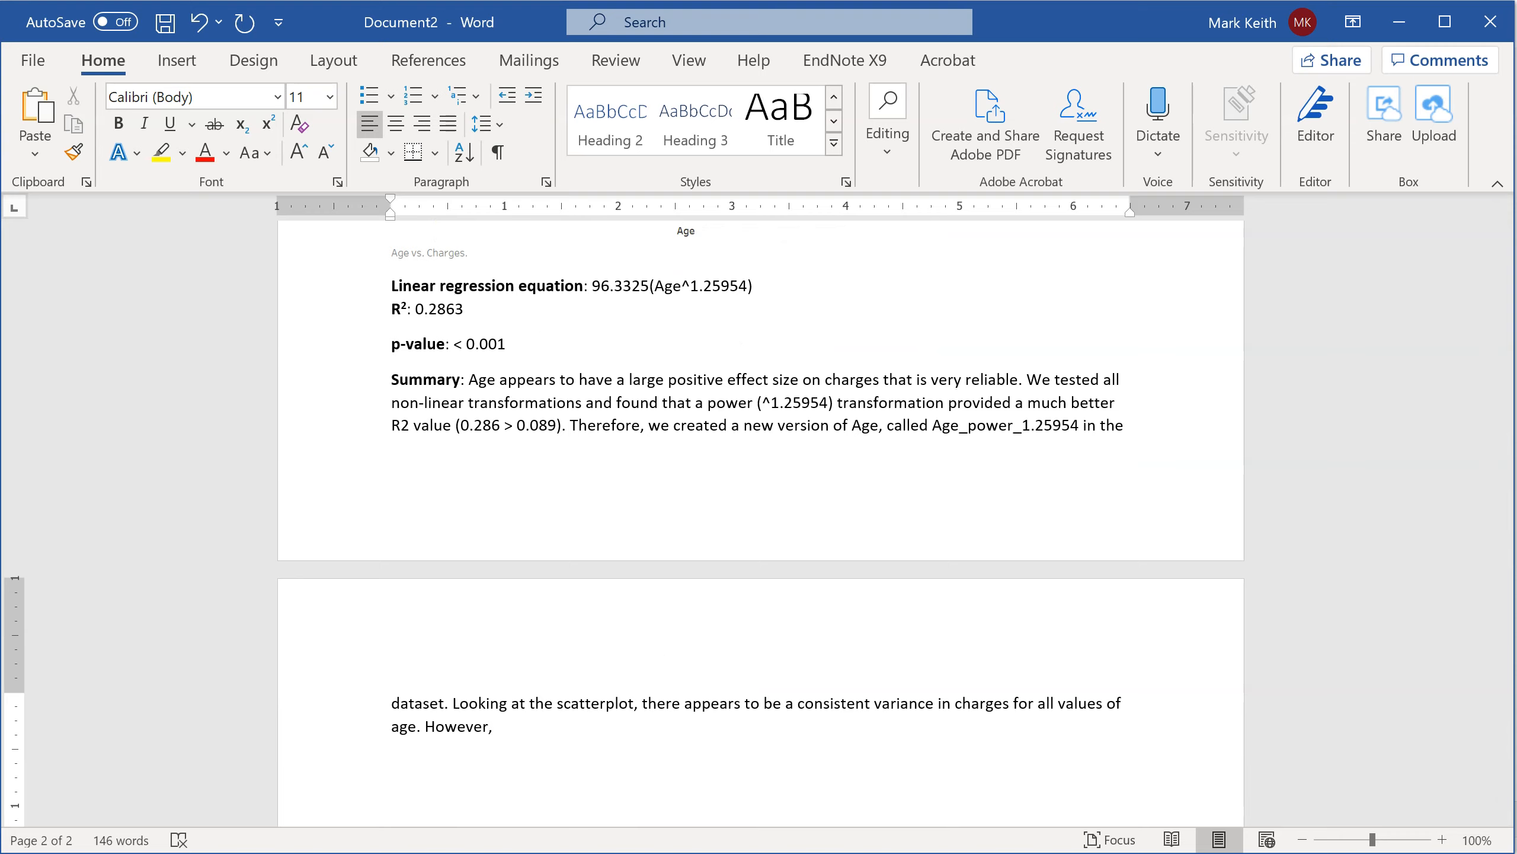
pyautogui.hotkey('ctrl', 'shift', 'Left')
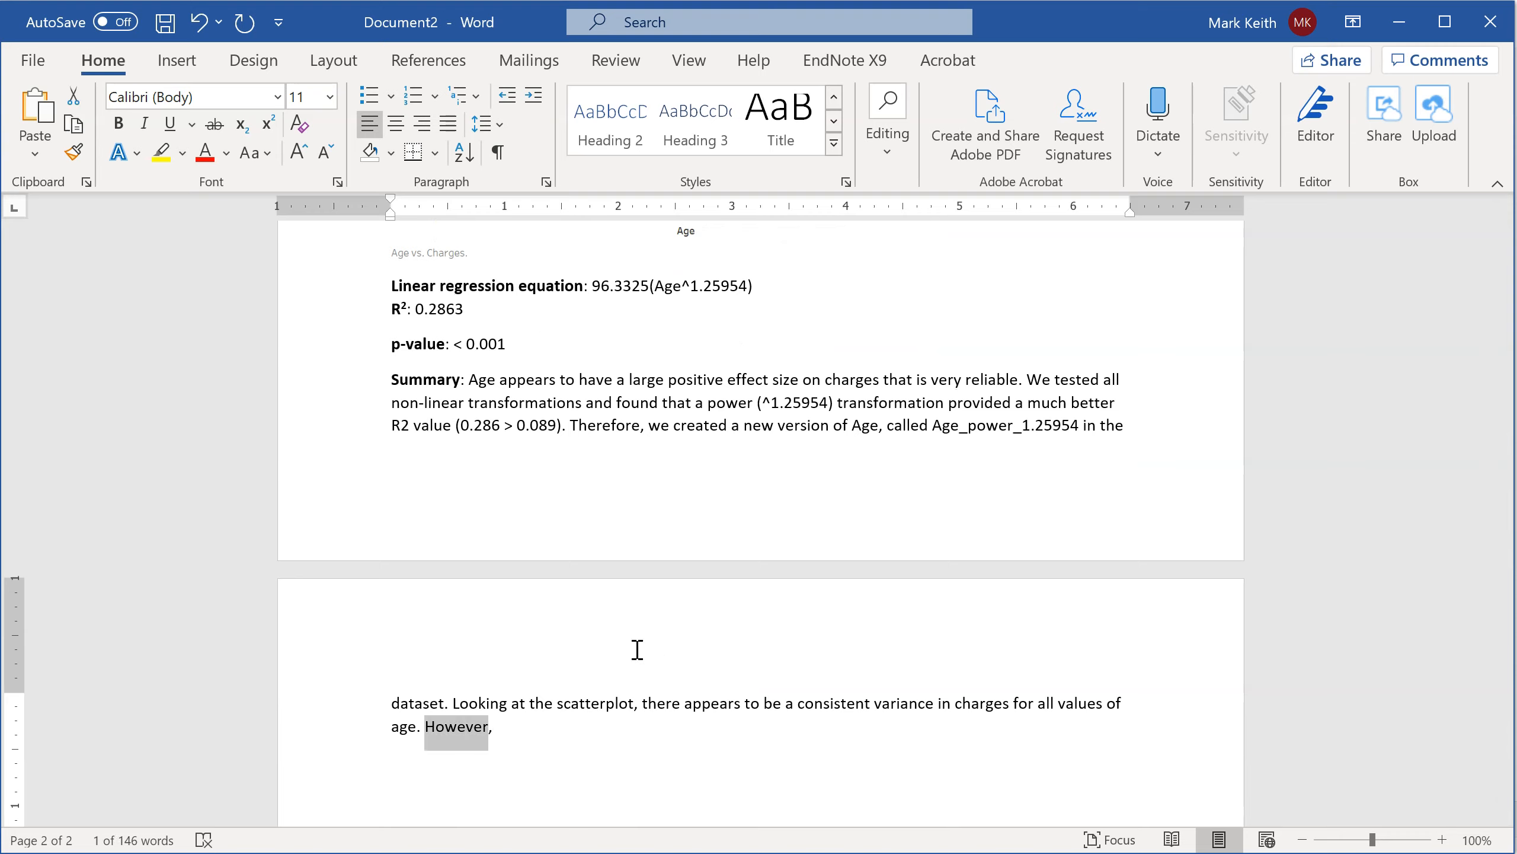
pyautogui.hotkey('ctrl', 'b')
pyautogui.click(161, 152)
pyautogui.click(483, 787)
pyautogui.click(558, 735)
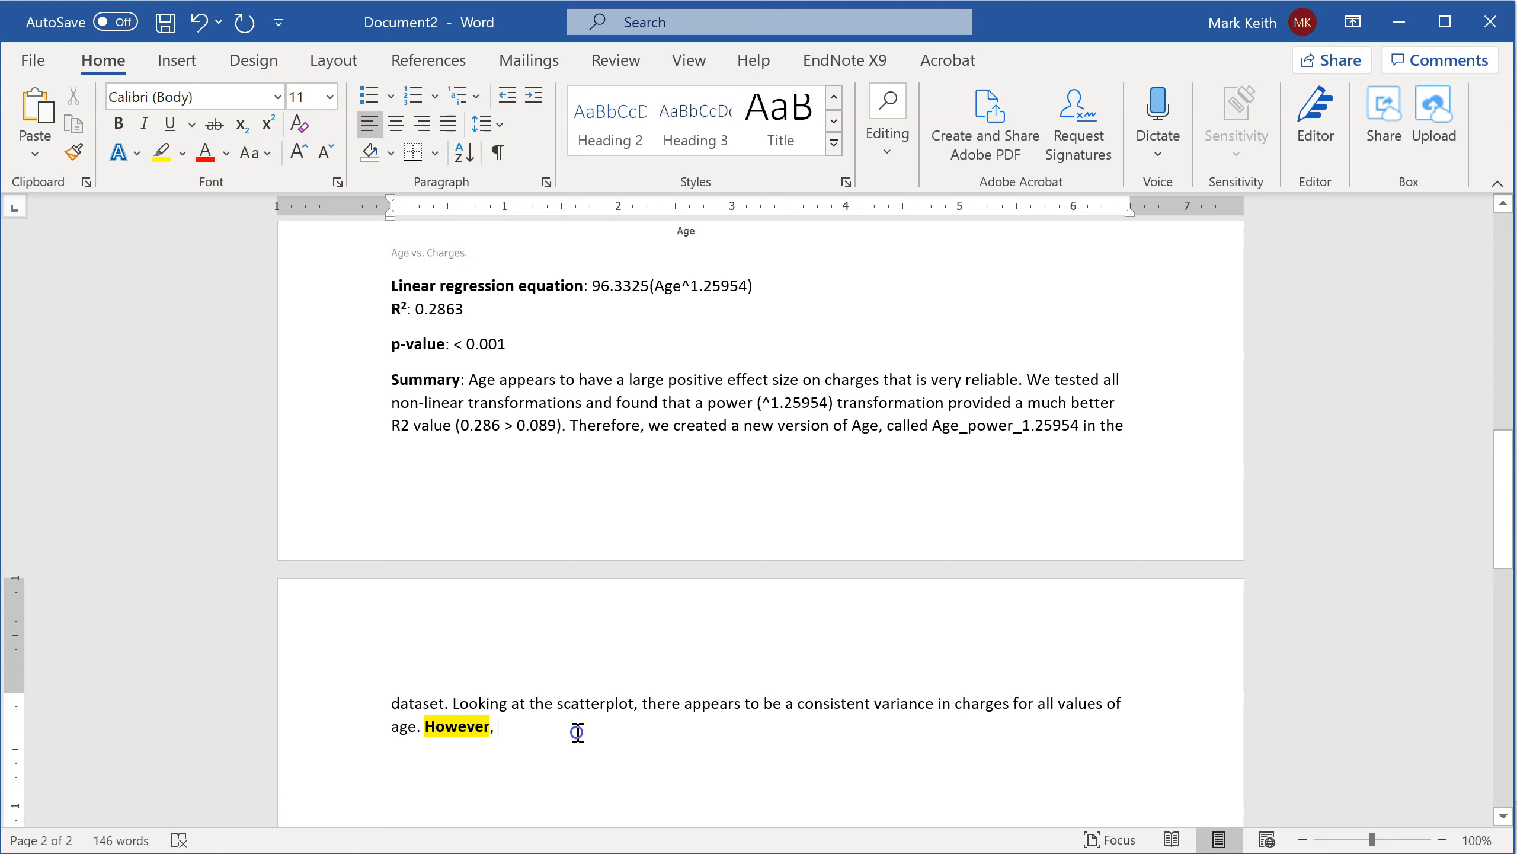
# - Continue the summary sentence with "the scatterplot clearly reveals that there are three distinct groupings of customers."
pyautogui.write('the sc')
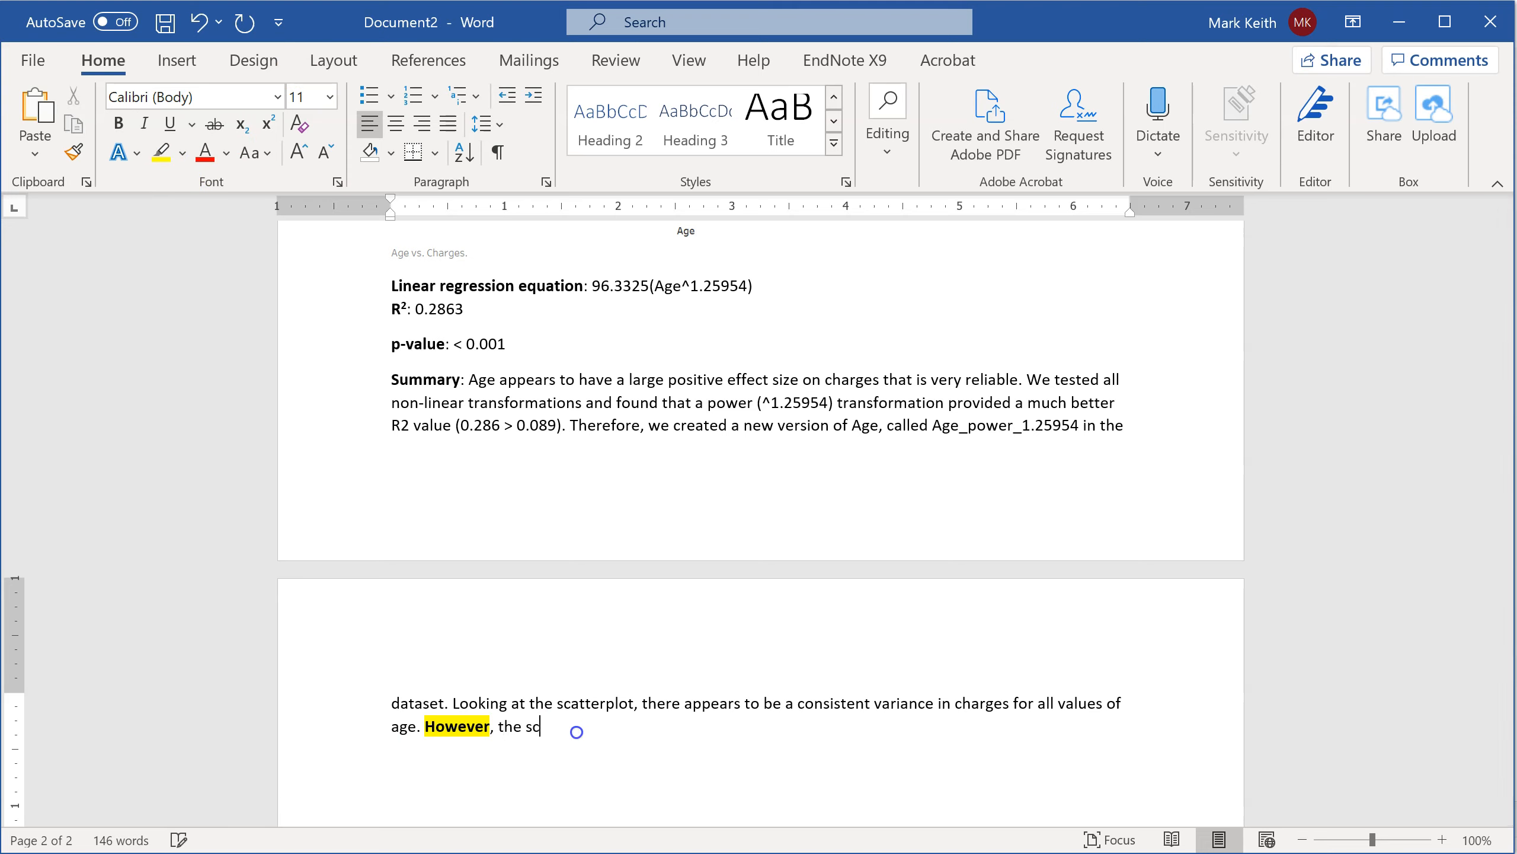
pyautogui.write('atterplot clearly reveals there ')
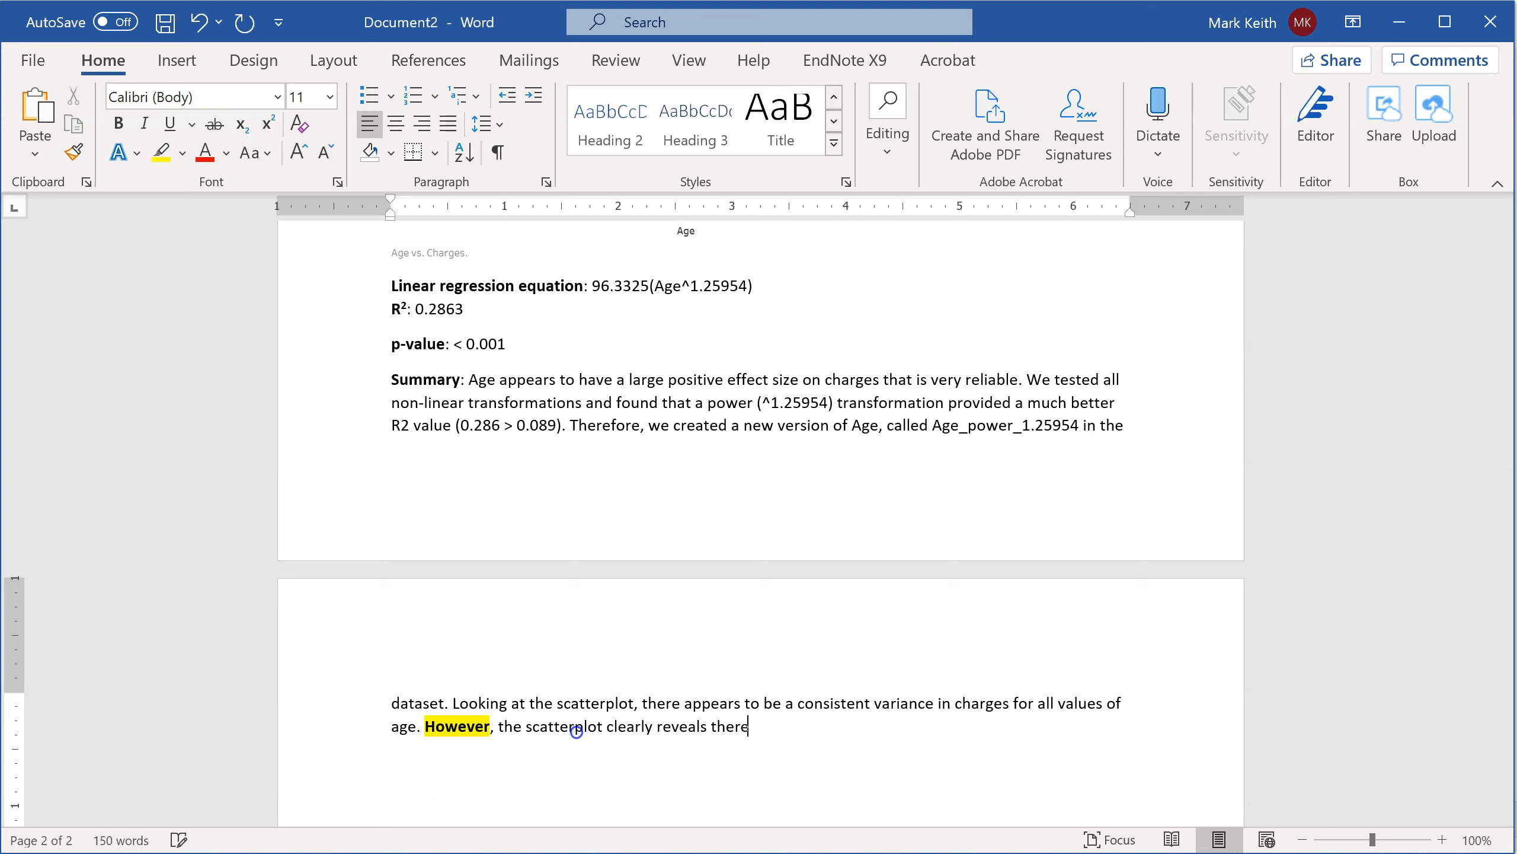
pyautogui.write('th')
pyautogui.press('BackSpace')
pyautogui.press('BackSpace')
pyautogui.press('BackSpace')
pyautogui.press('BackSpace')
pyautogui.write('there are three distinct grou')
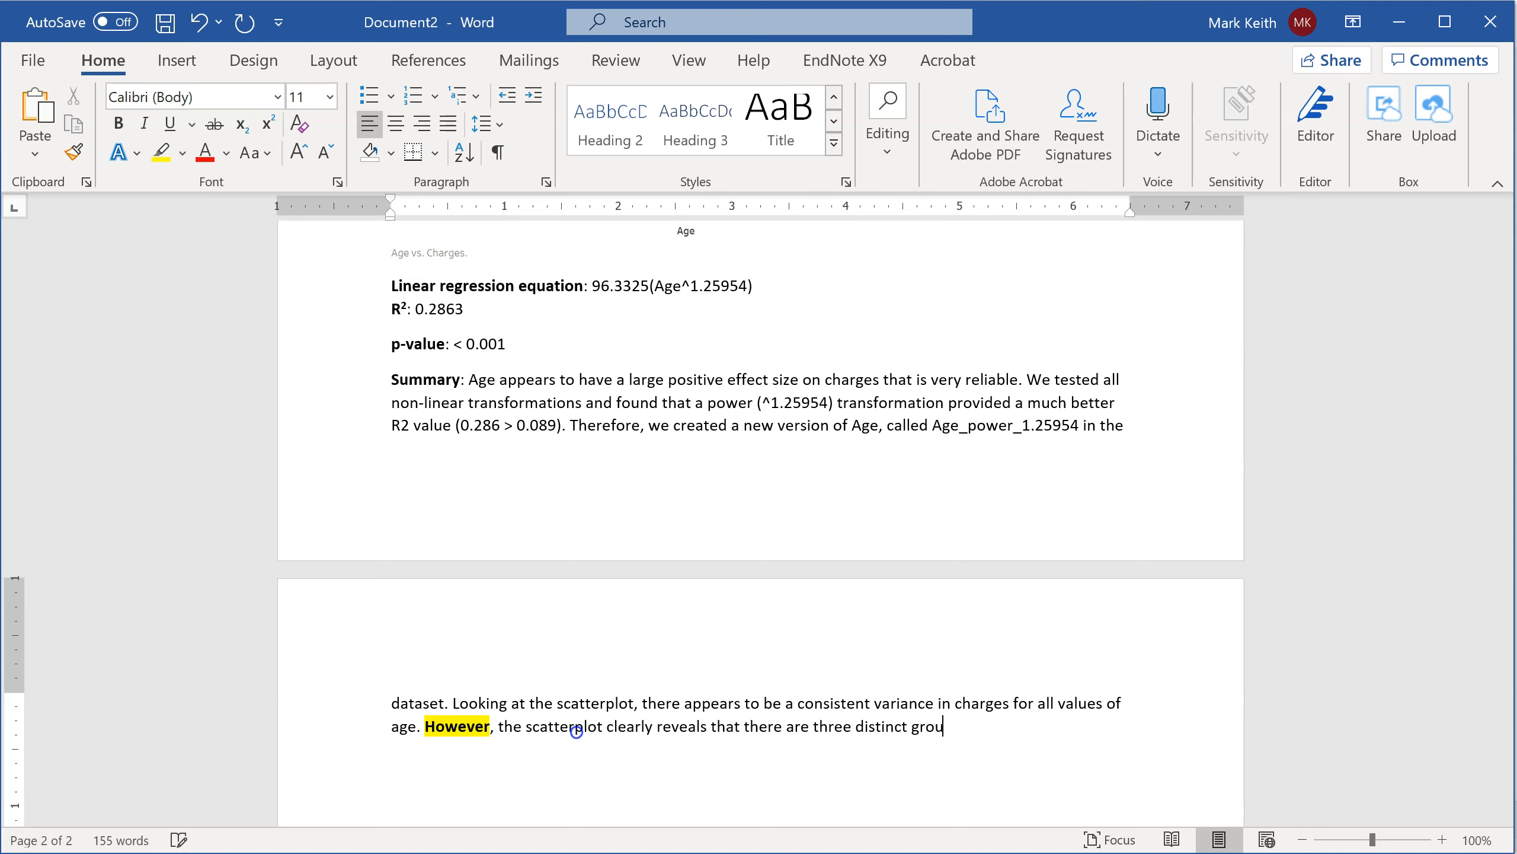
pyautogui.write('pings of customers who')
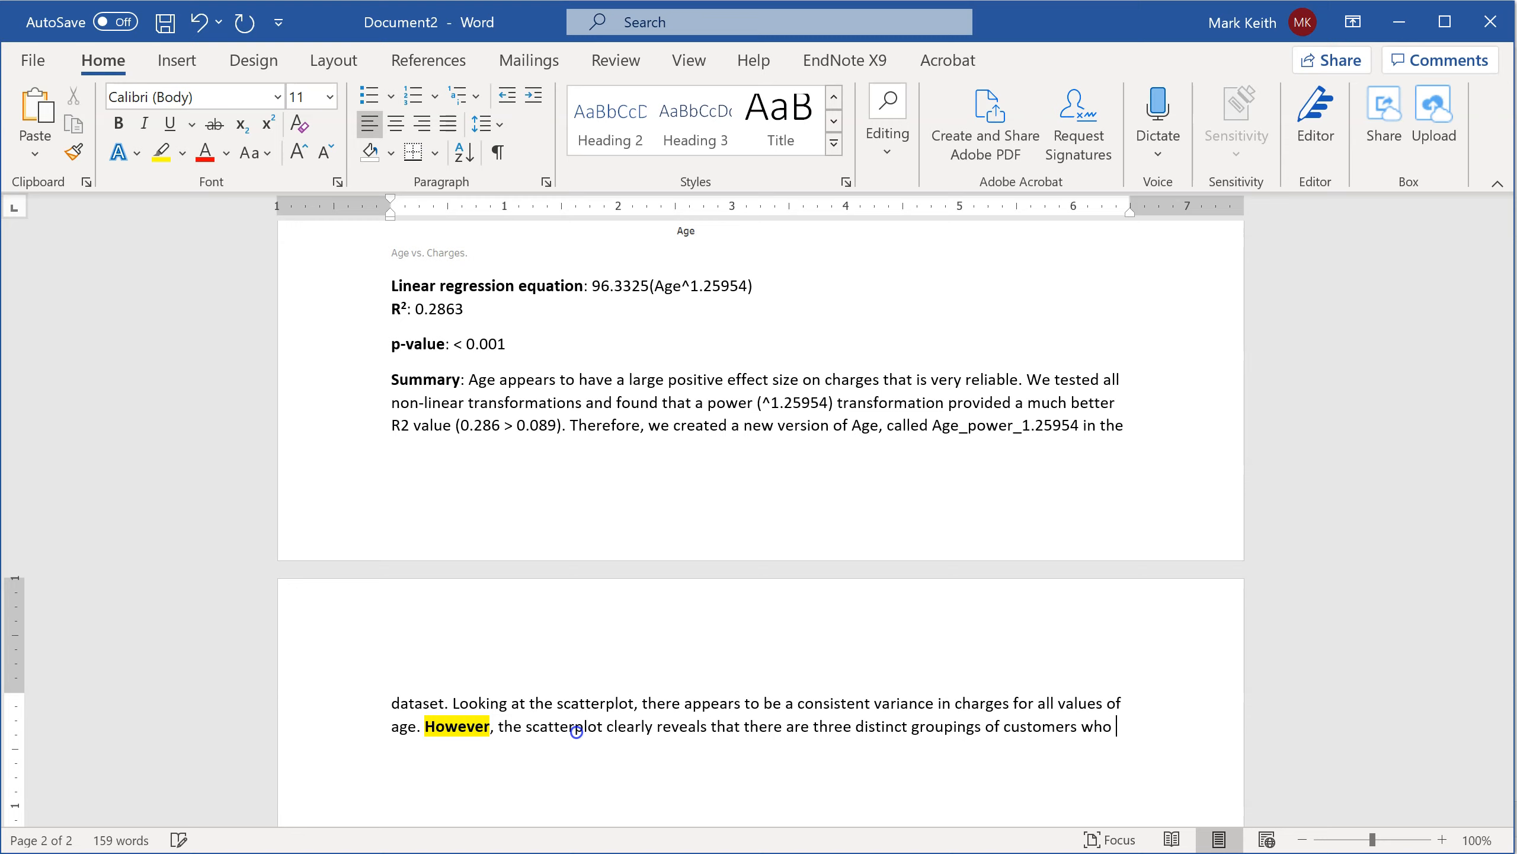
pyautogui.press('BackSpace')
pyautogui.press('BackSpace')
pyautogui.press('BackSpace')
pyautogui.press('BackSpace')
# - Add "Most cost very little (relatively speaking), but there are two groups who consistently cost more." to the Age summary
pyautogui.write('Most cost very little ')
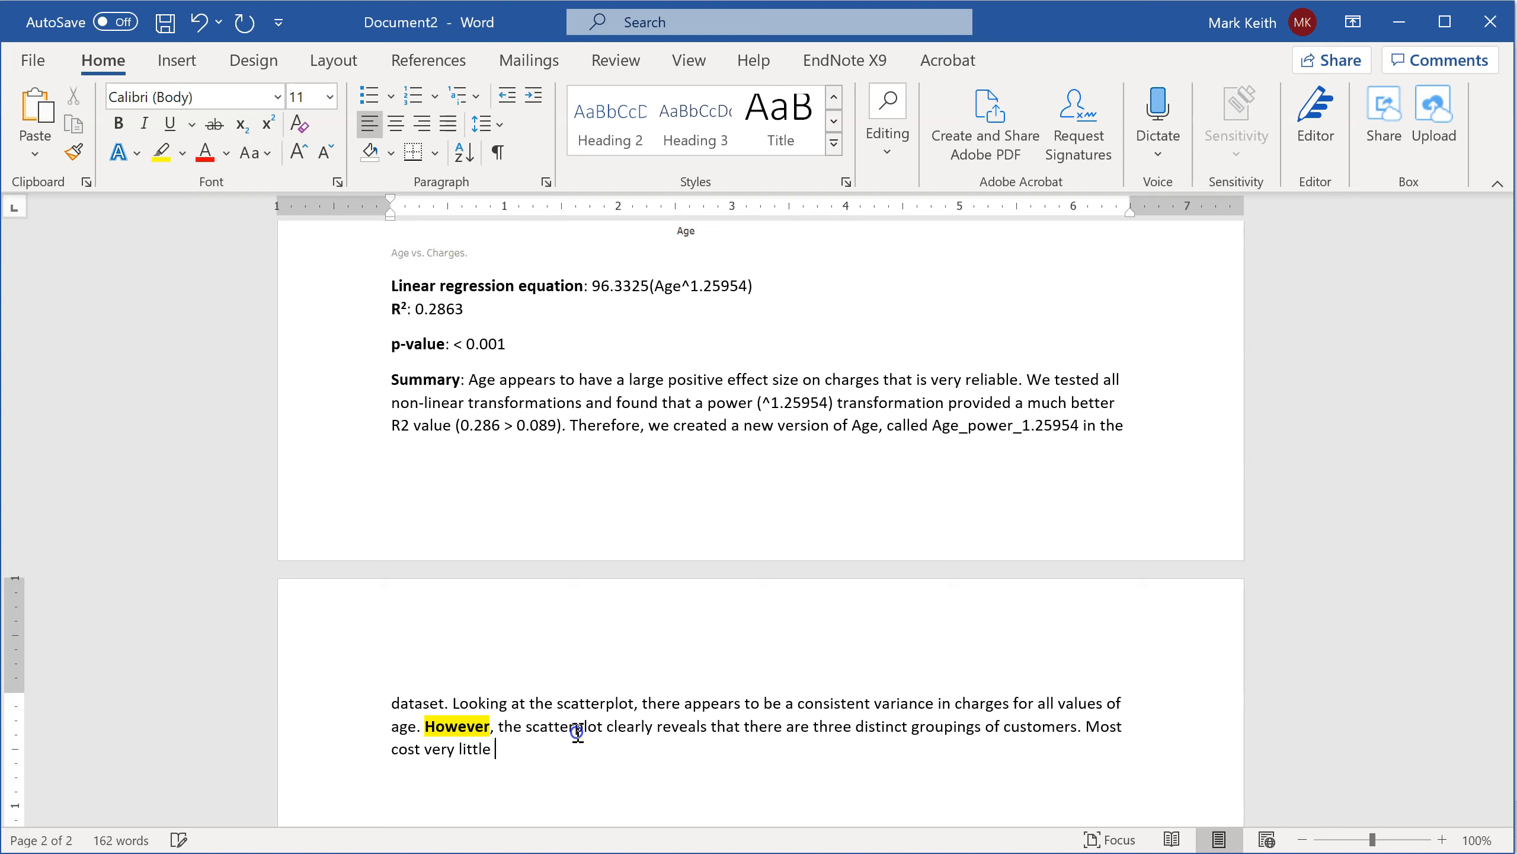
pyautogui.write('(relatively speaking), but there are')
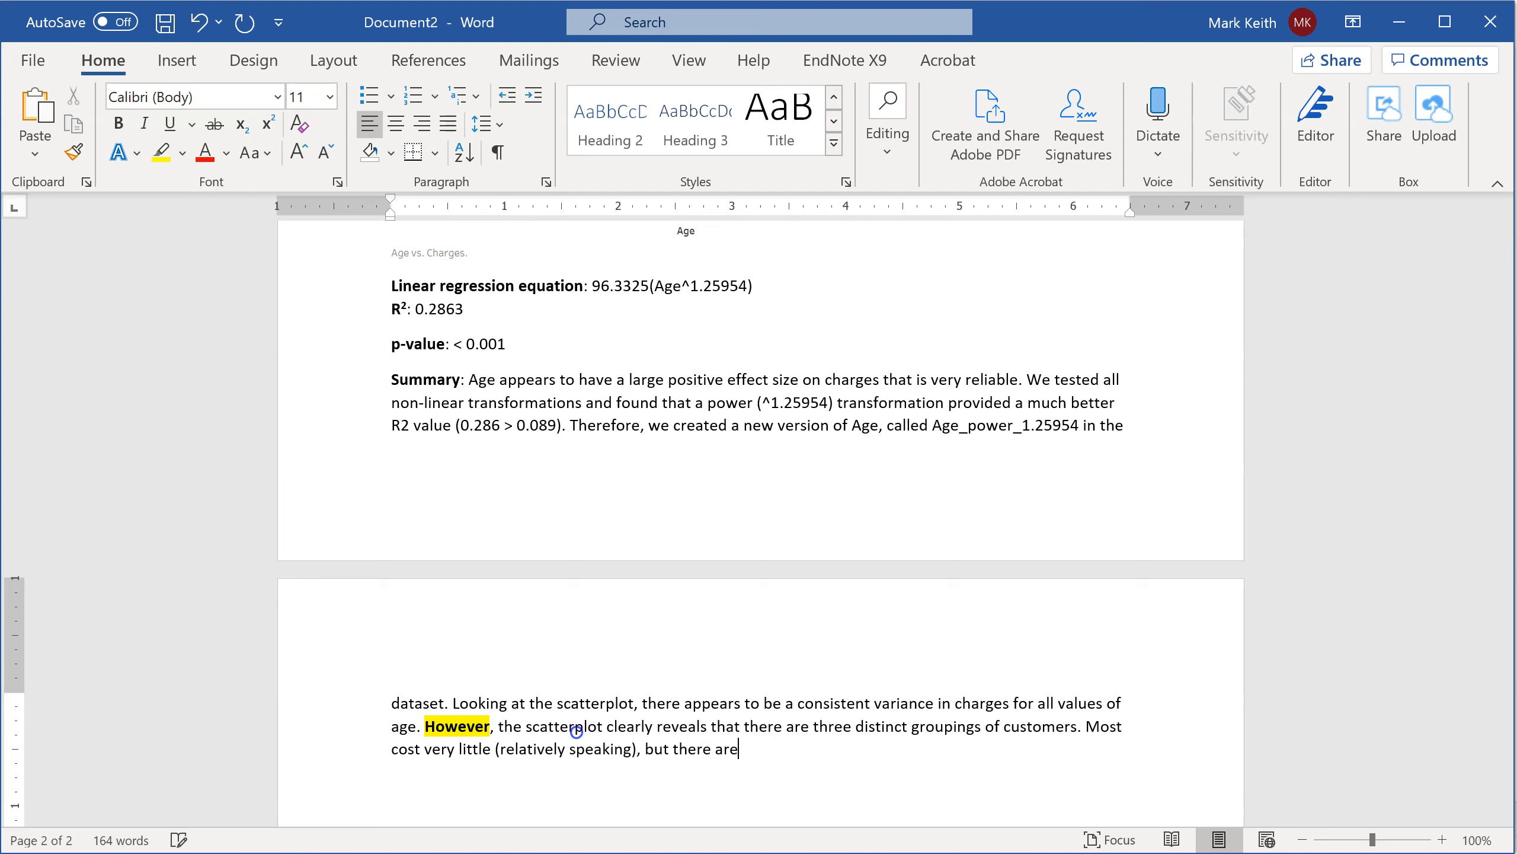
pyautogui.write(' two groupyswho consistently')
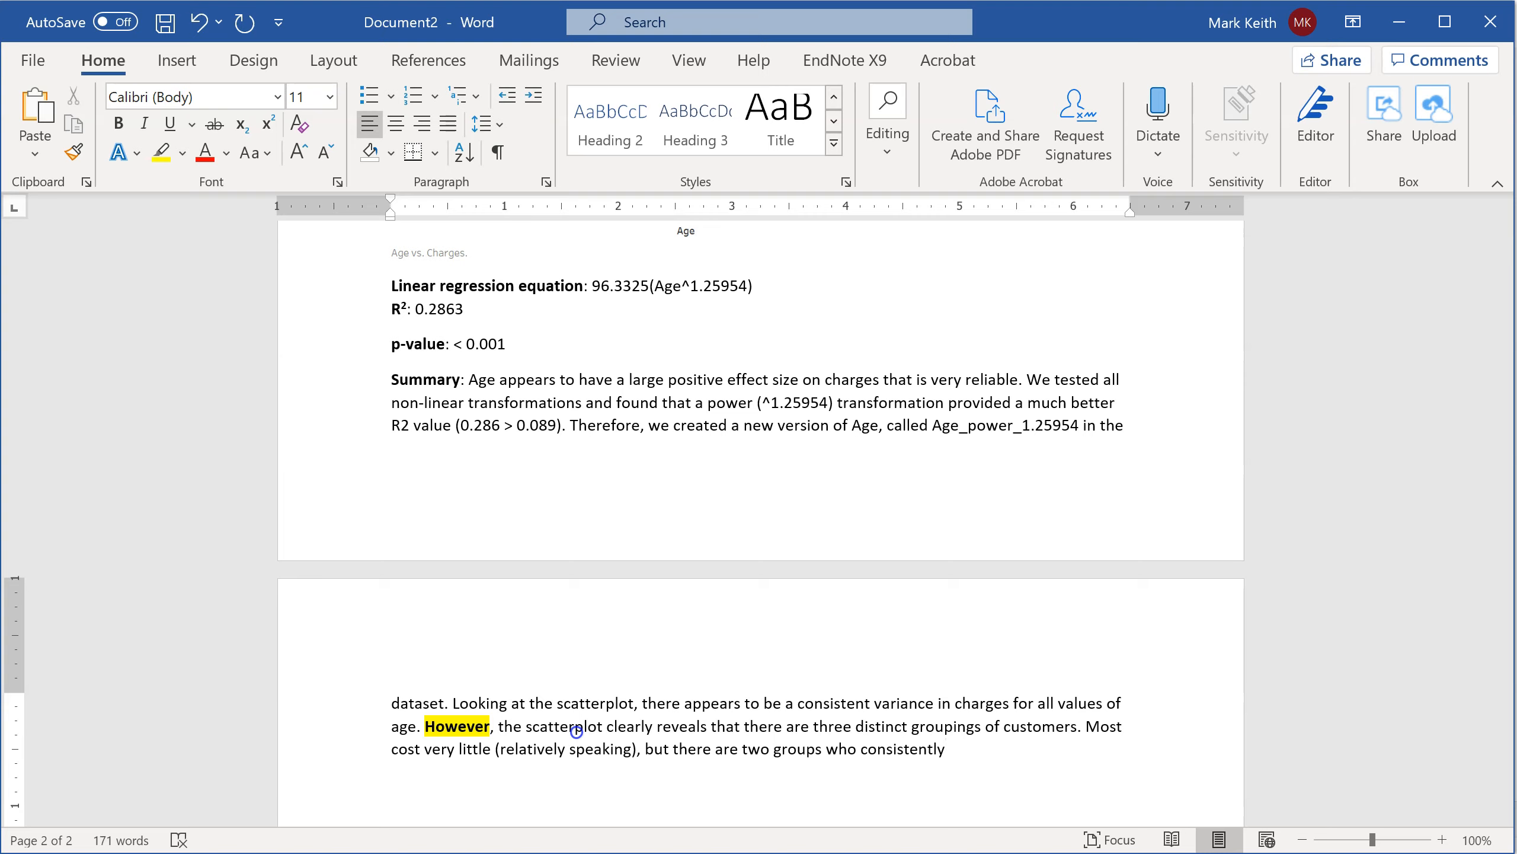
pyautogui.write('cost more.')
# - Review the completed Age section from the hypothesis through the scatterplot and regression statistics to the summary
pyautogui.scroll(9, 576, 730)
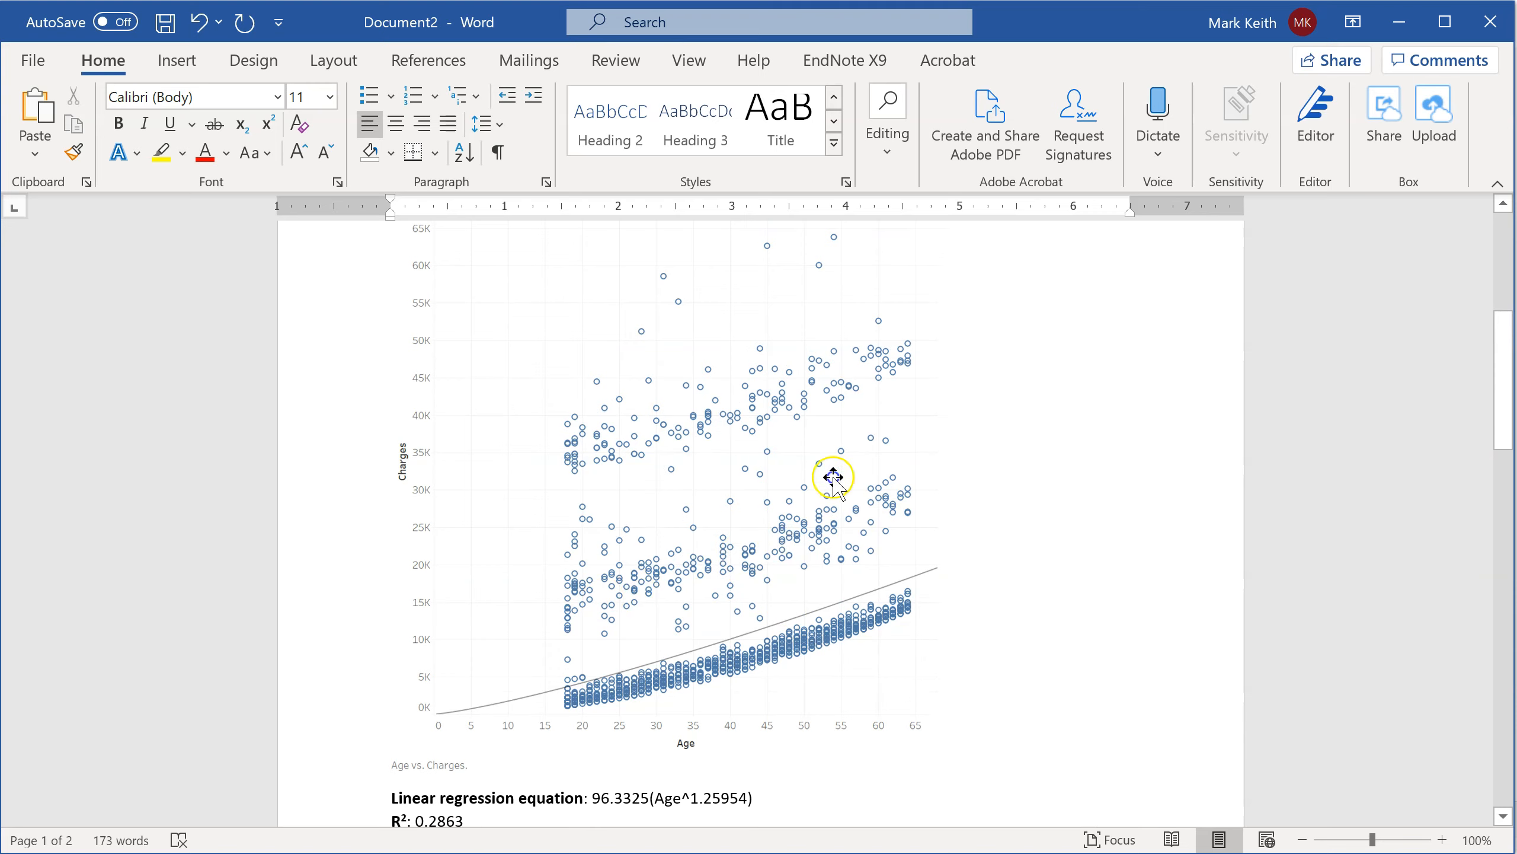
pyautogui.scroll(-2, 677, 523)
pyautogui.scroll(-5, 677, 523)
pyautogui.scroll(12, 677, 523)
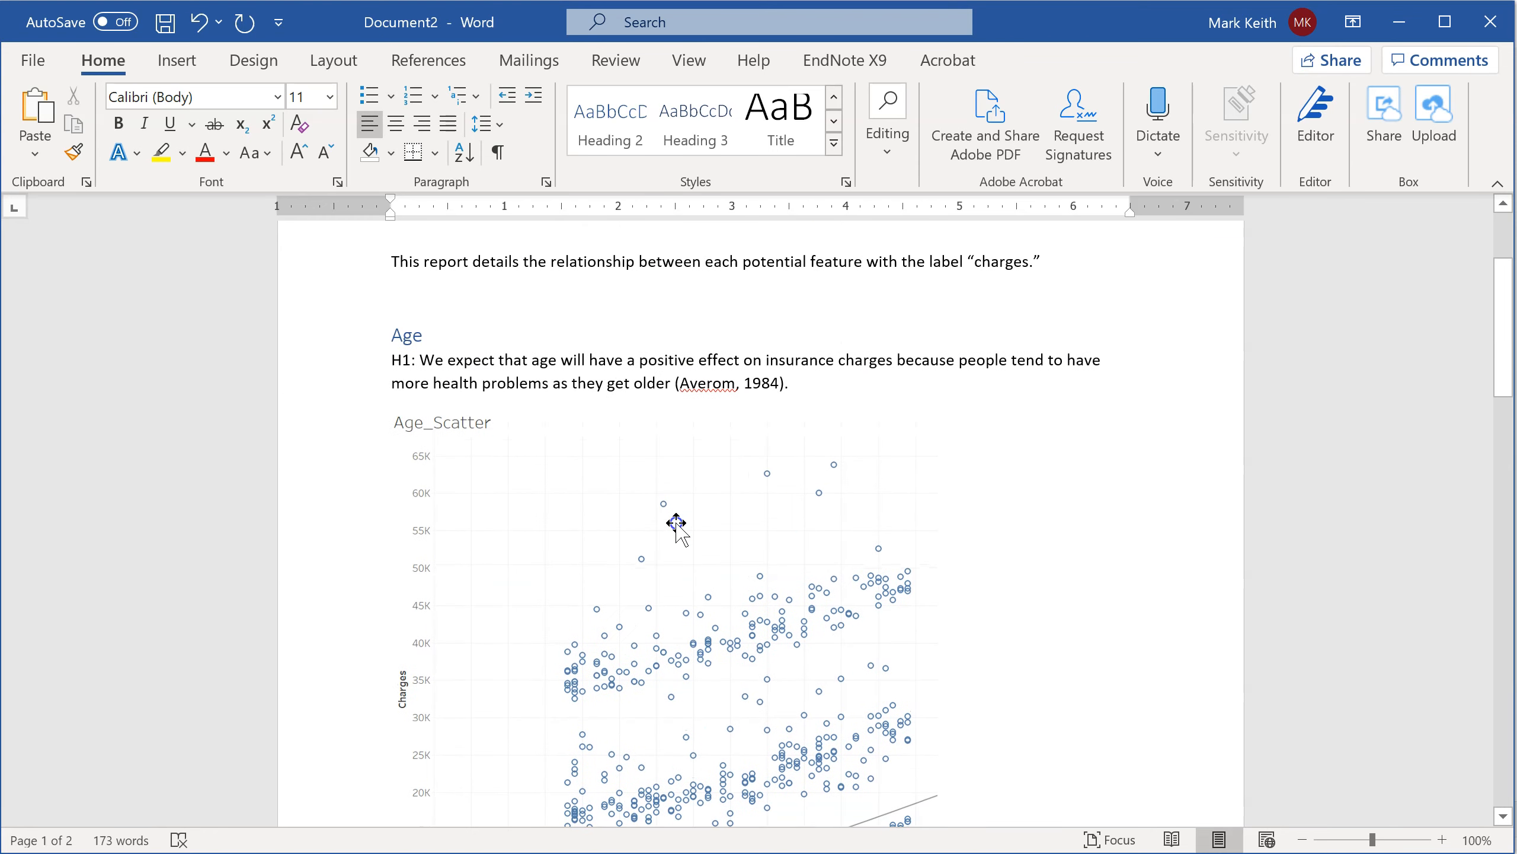
pyautogui.scroll(-4, 677, 523)
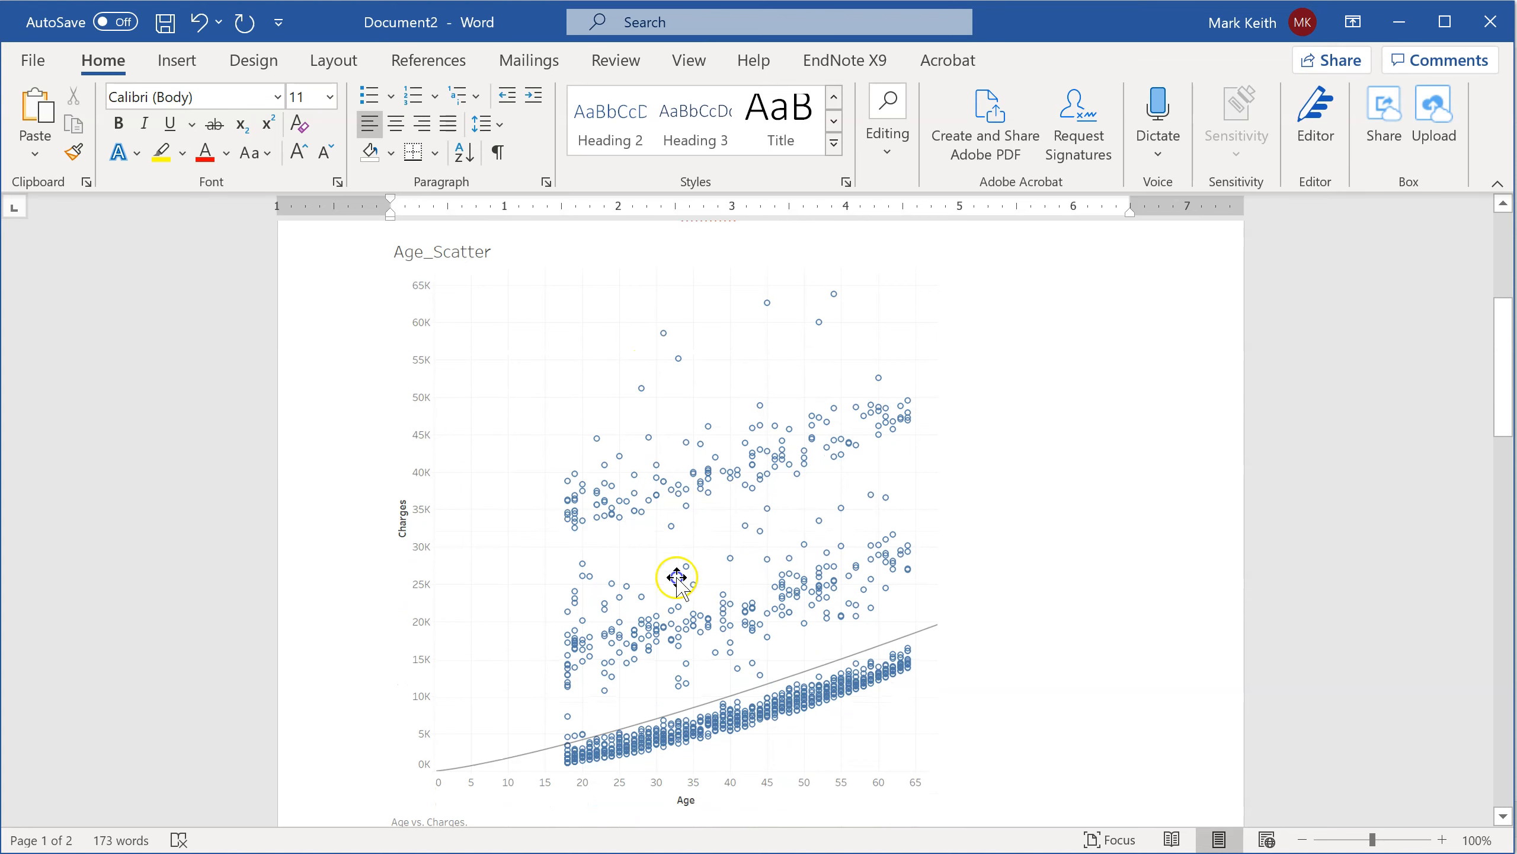
pyautogui.scroll(3, 765, 437)
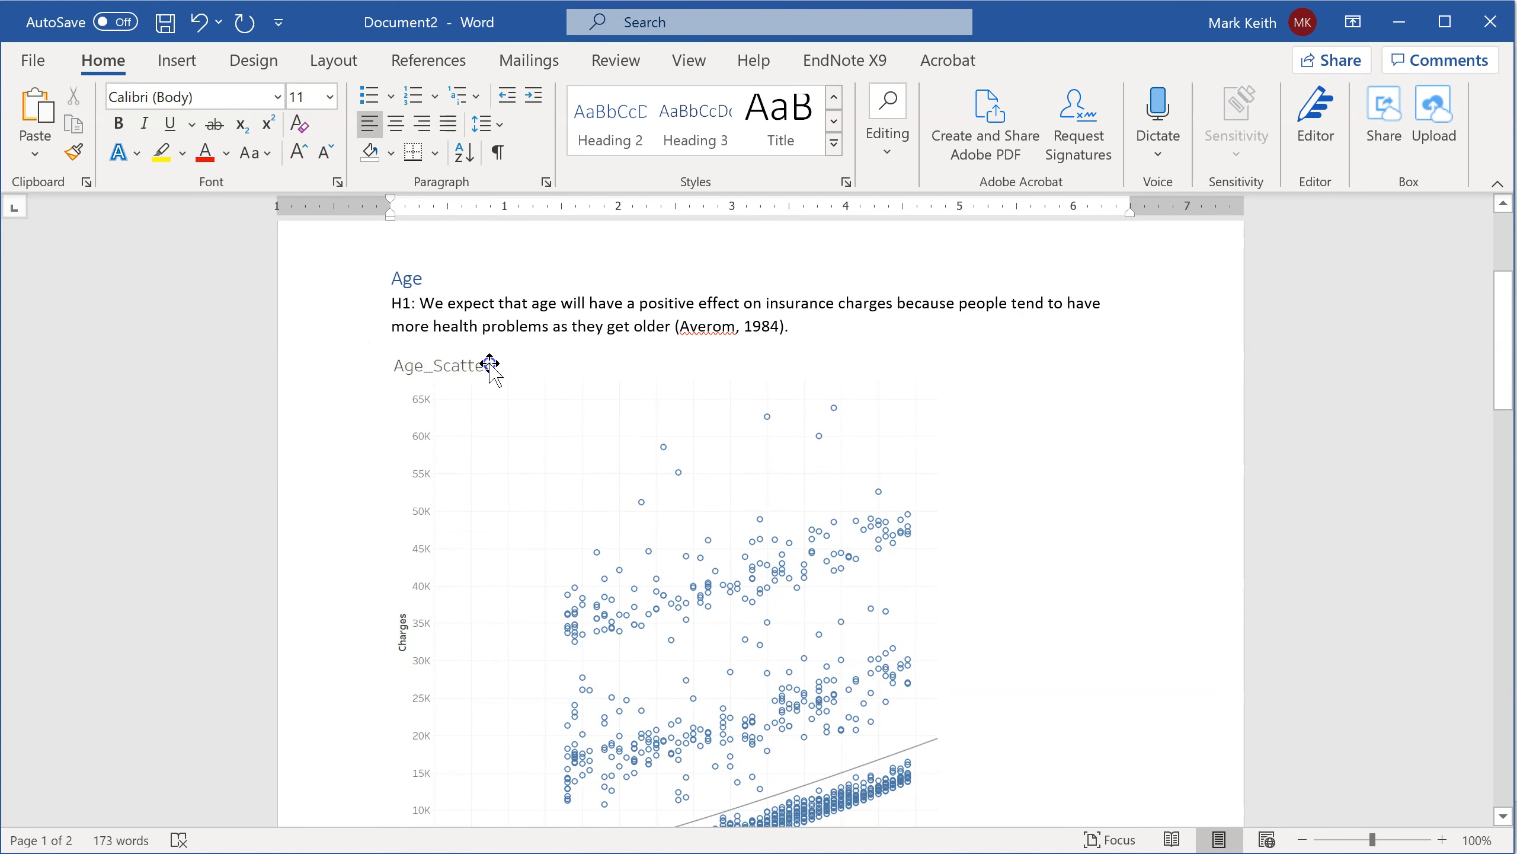
pyautogui.scroll(-10, 735, 535)
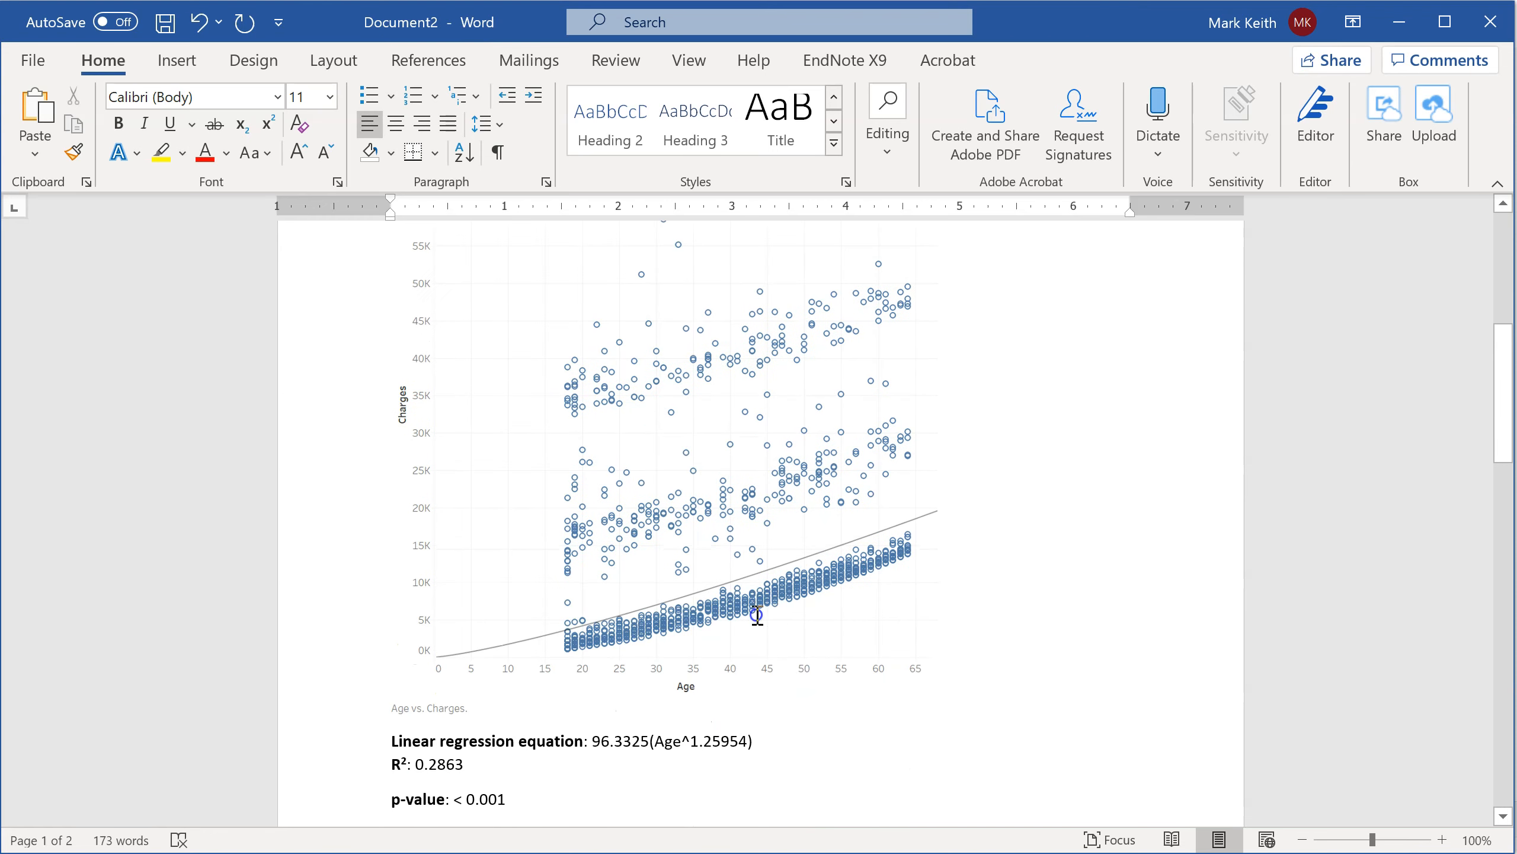
pyautogui.scroll(-4, 627, 583)
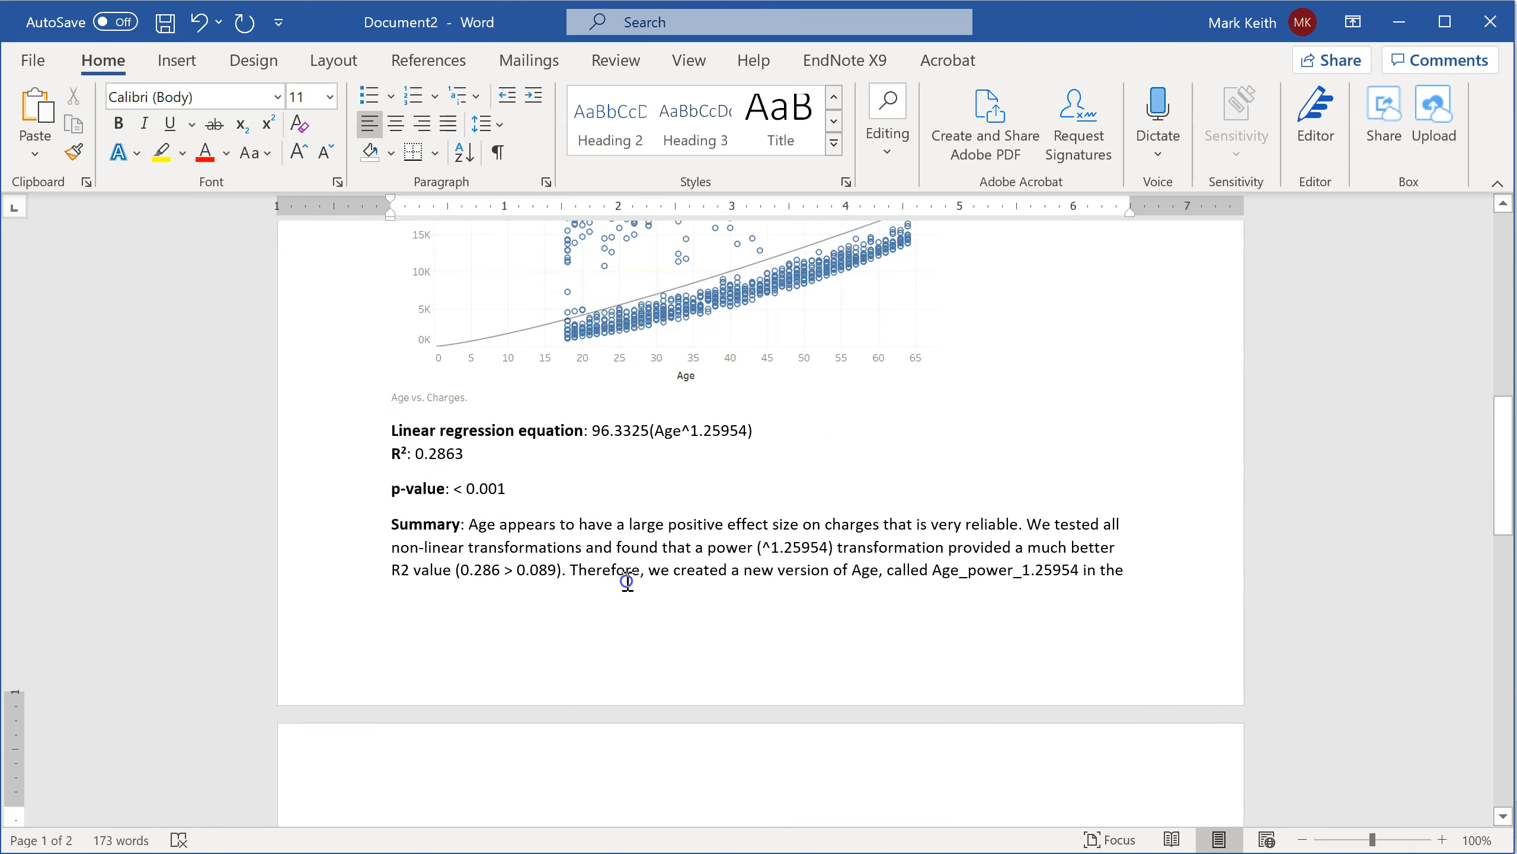
pyautogui.scroll(-1, 468, 467)
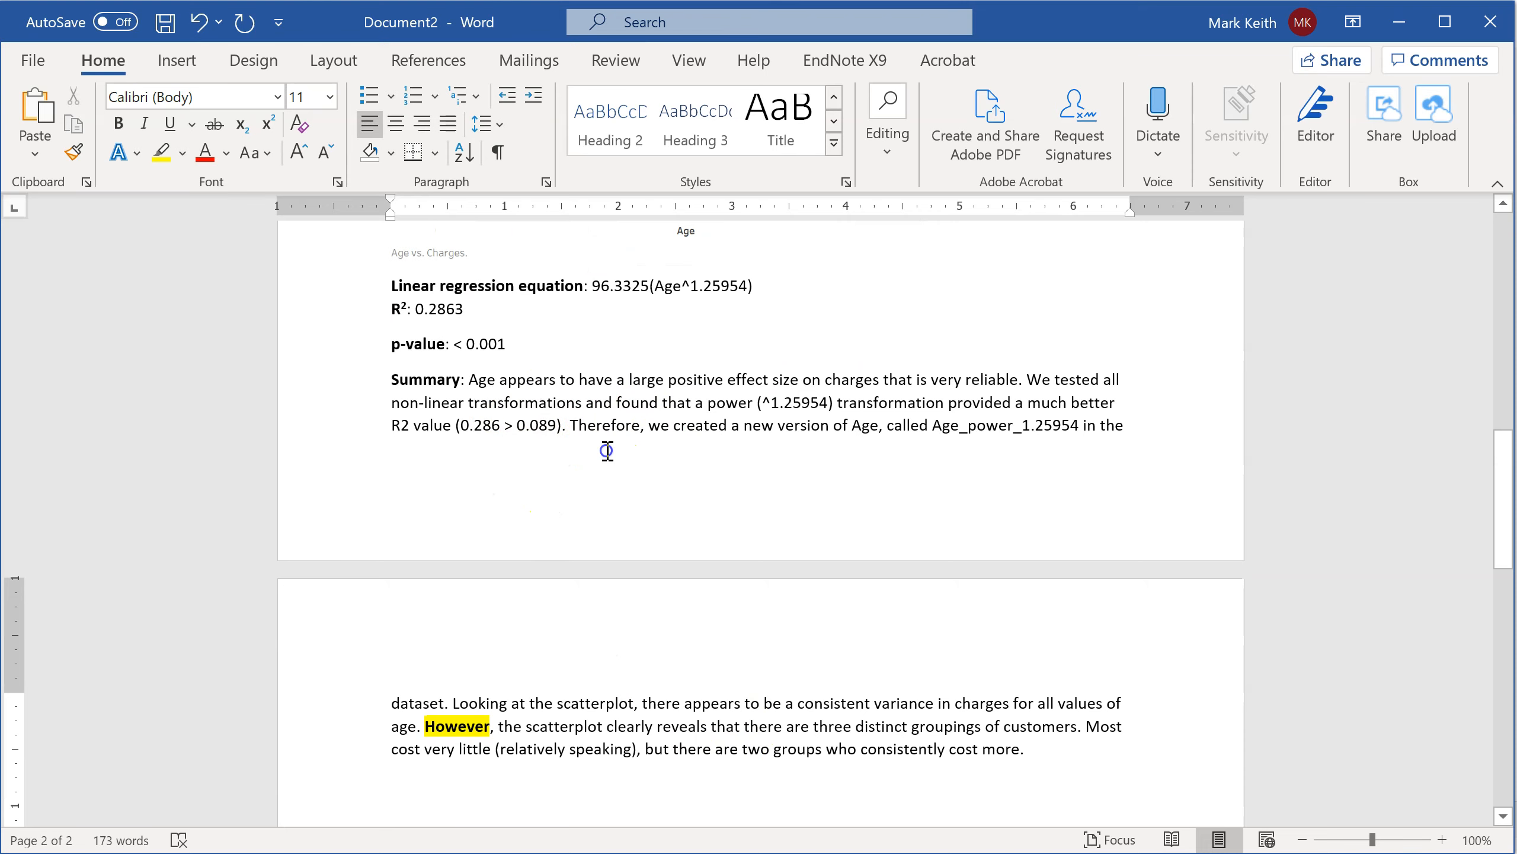
pyautogui.scroll(8, 490, 372)
pyautogui.scroll(-9, 492, 369)
pyautogui.scroll(-3, 494, 367)
pyautogui.scroll(2, 541, 388)
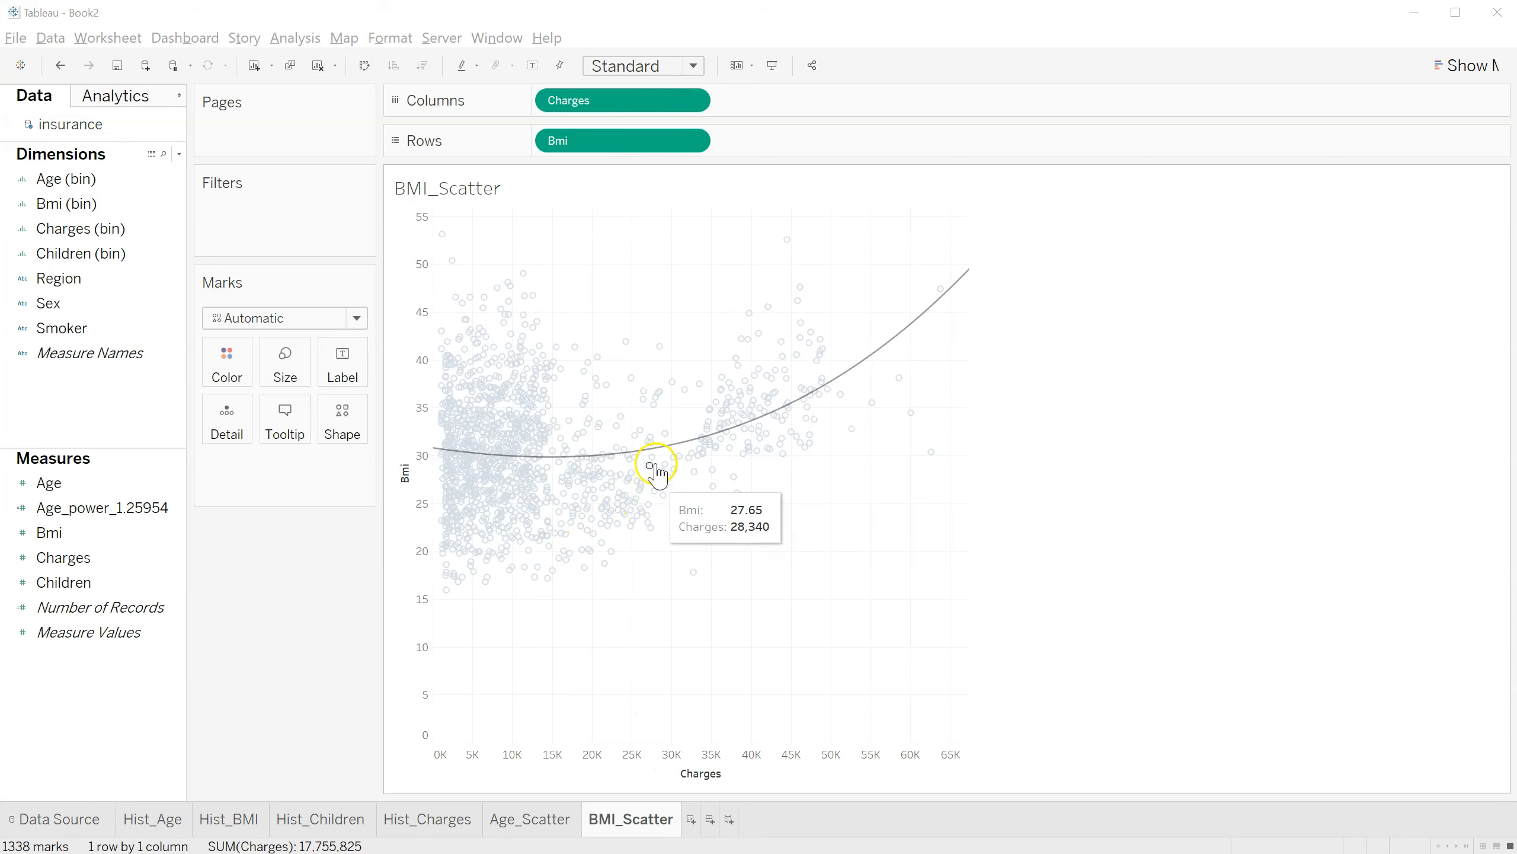
# - In Tableau, add a new blank worksheet and return to the BMI_Scatter sheet
pyautogui.click(991, 579)
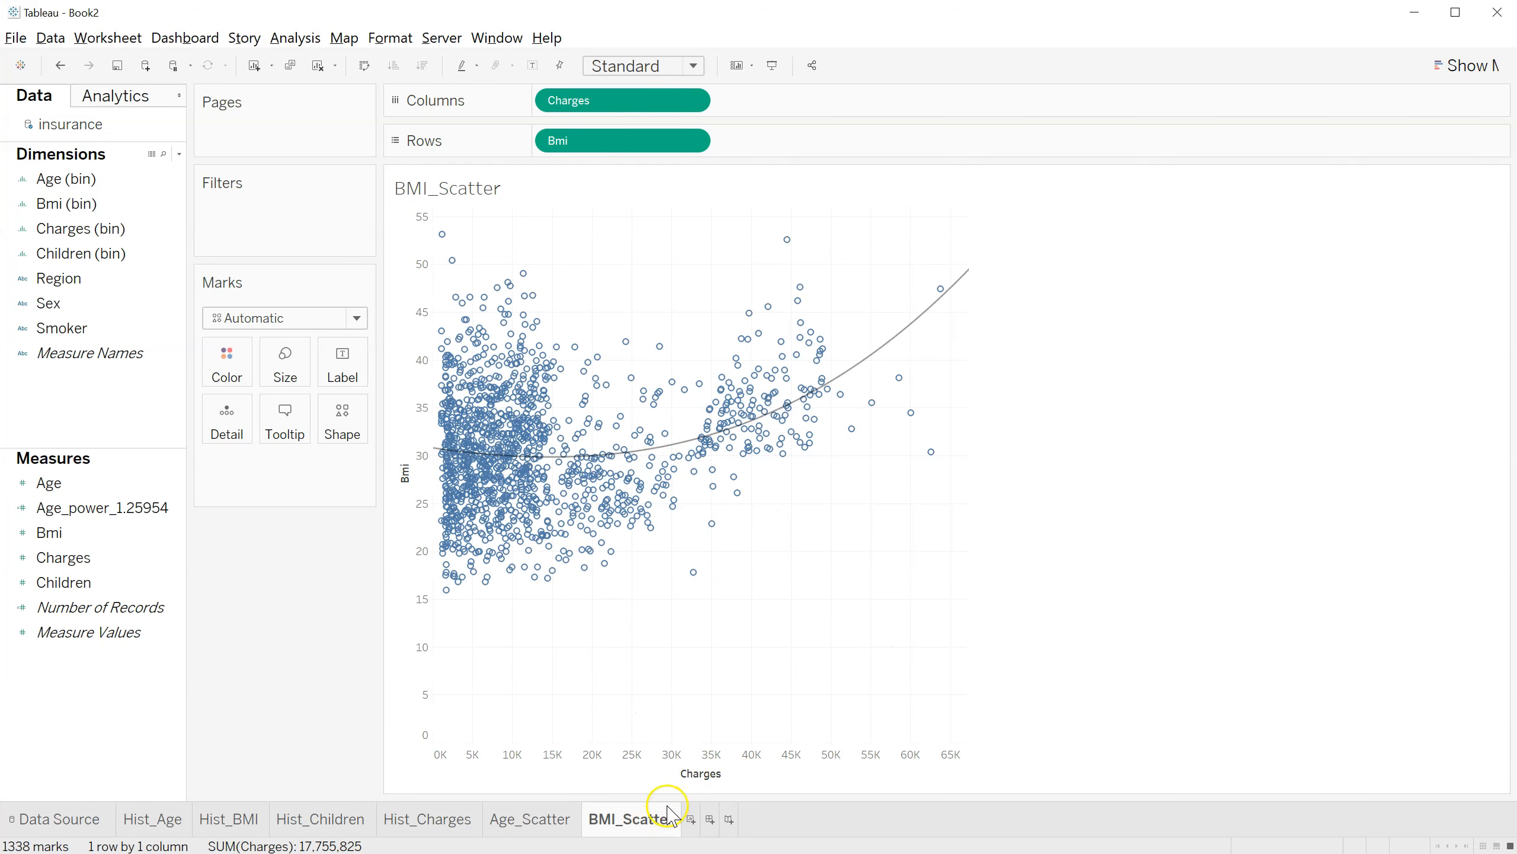
pyautogui.click(690, 821)
pyautogui.click(646, 828)
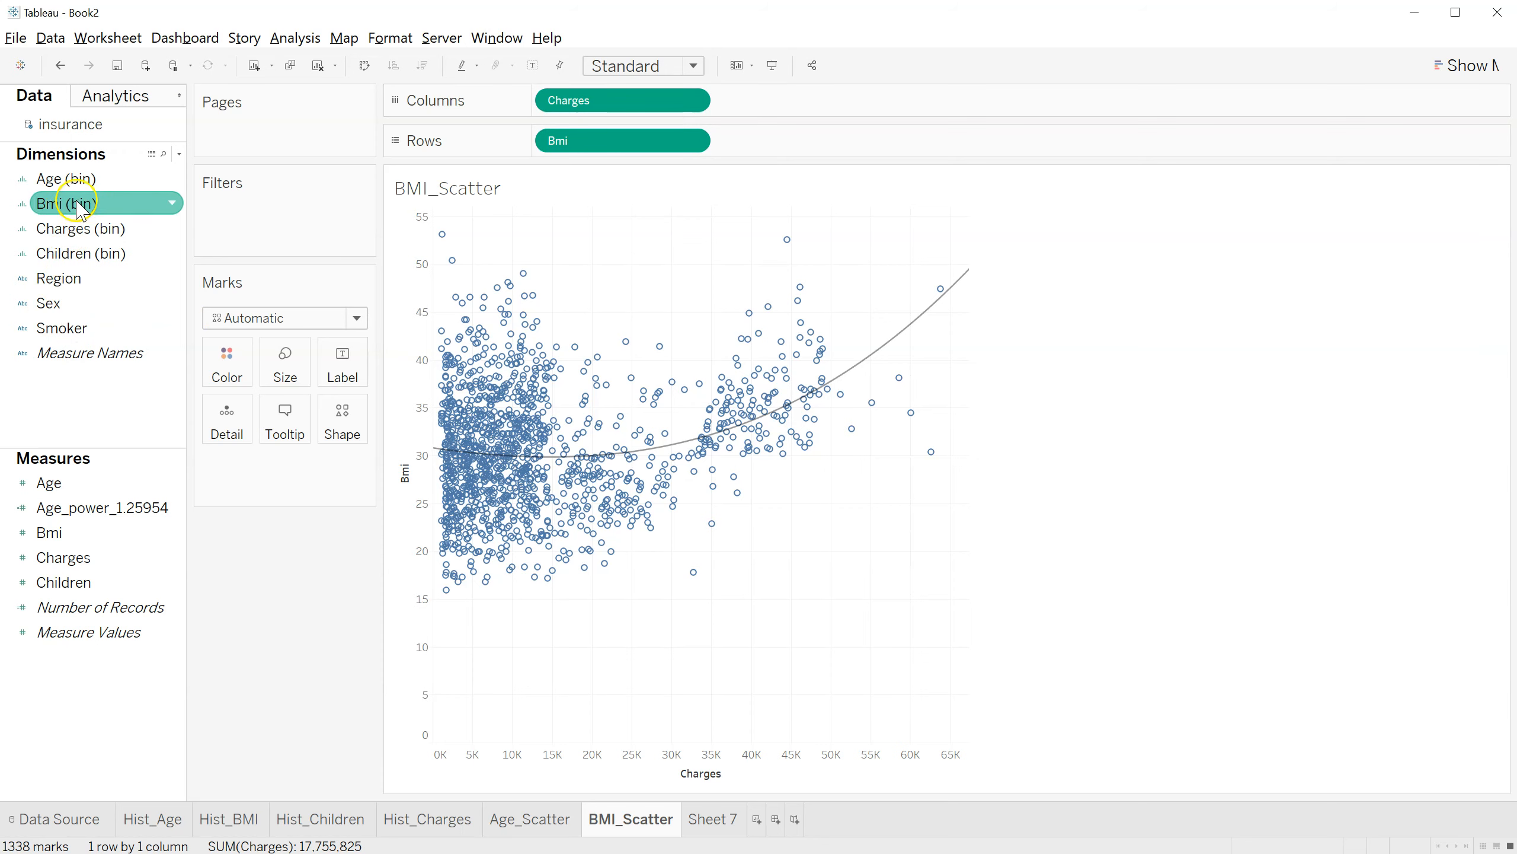
# - Compare linear, logarithmic, exponential, polynomial and power trend lines on the Bmi versus Charges scatterplot, finishing with the polynomial one
pyautogui.click(119, 94)
pyautogui.moveTo(101, 352); pyautogui.dragTo(591, 239)
pyautogui.moveTo(678, 431)
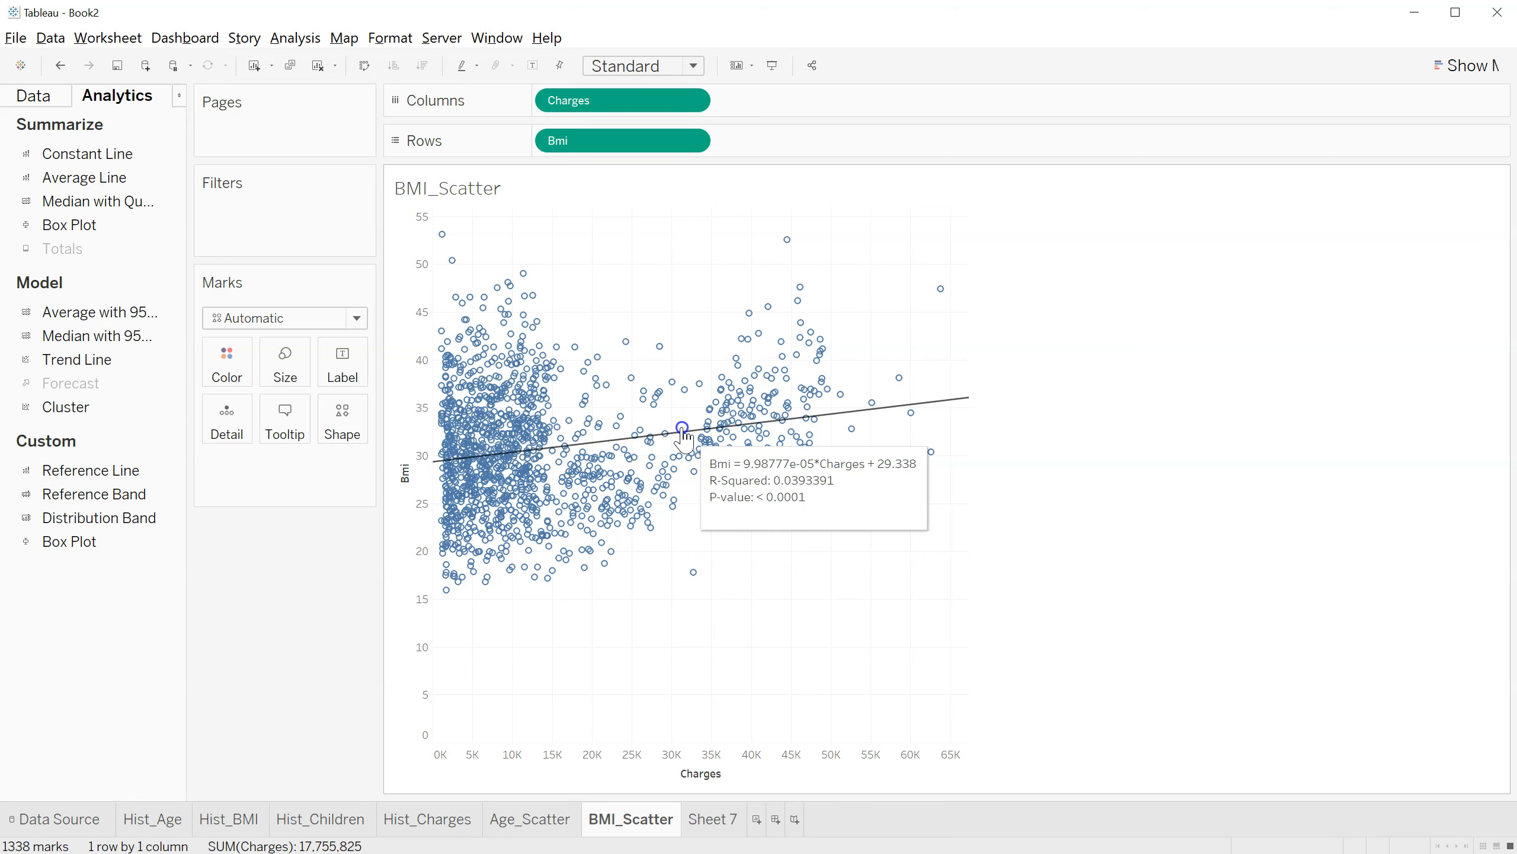
pyautogui.moveTo(85, 359); pyautogui.dragTo(685, 257)
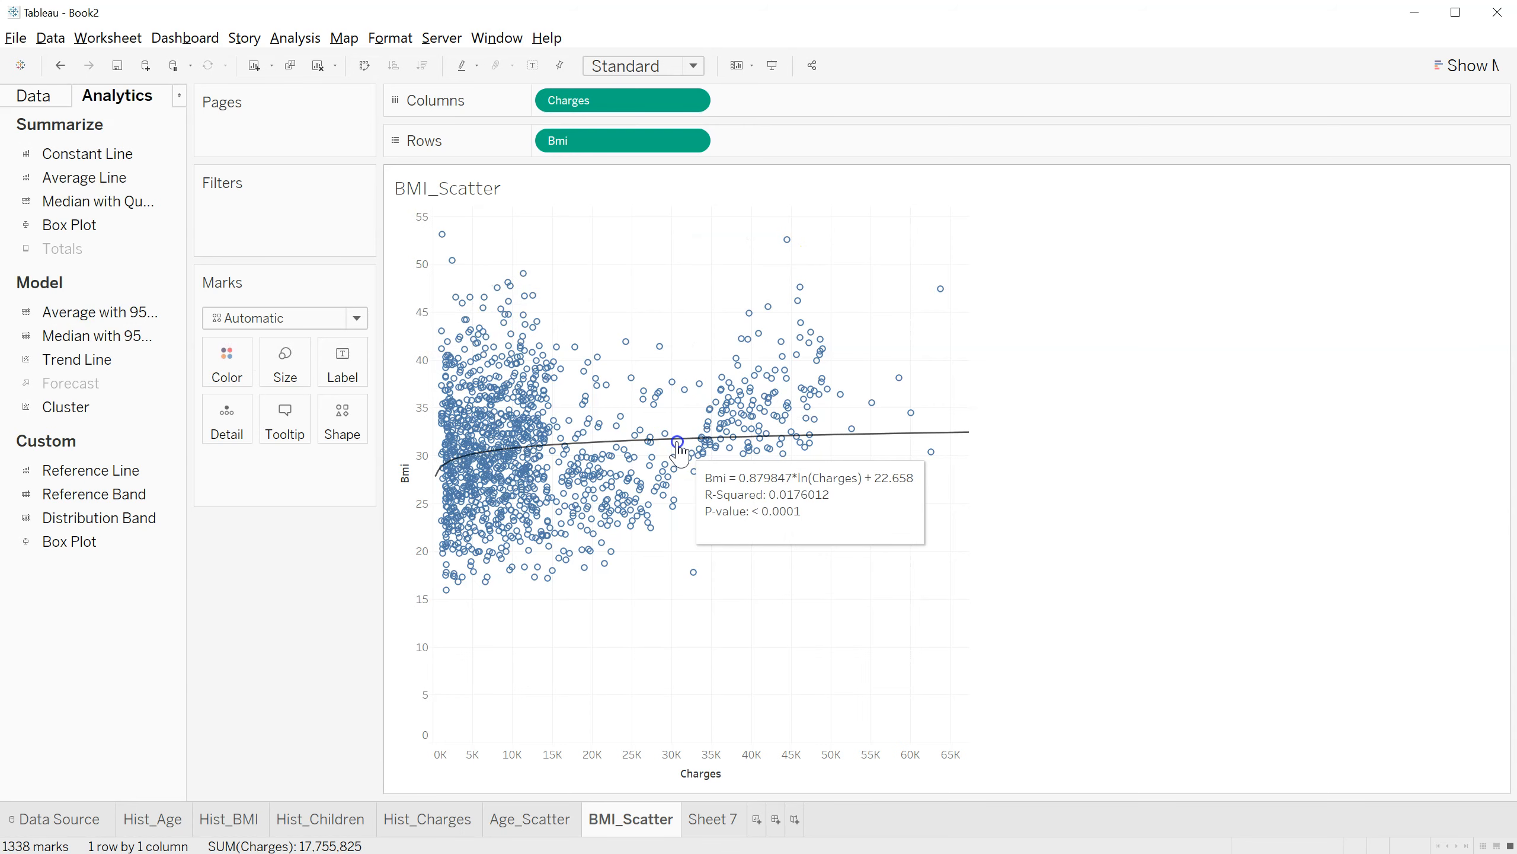
pyautogui.moveTo(119, 361); pyautogui.dragTo(759, 239)
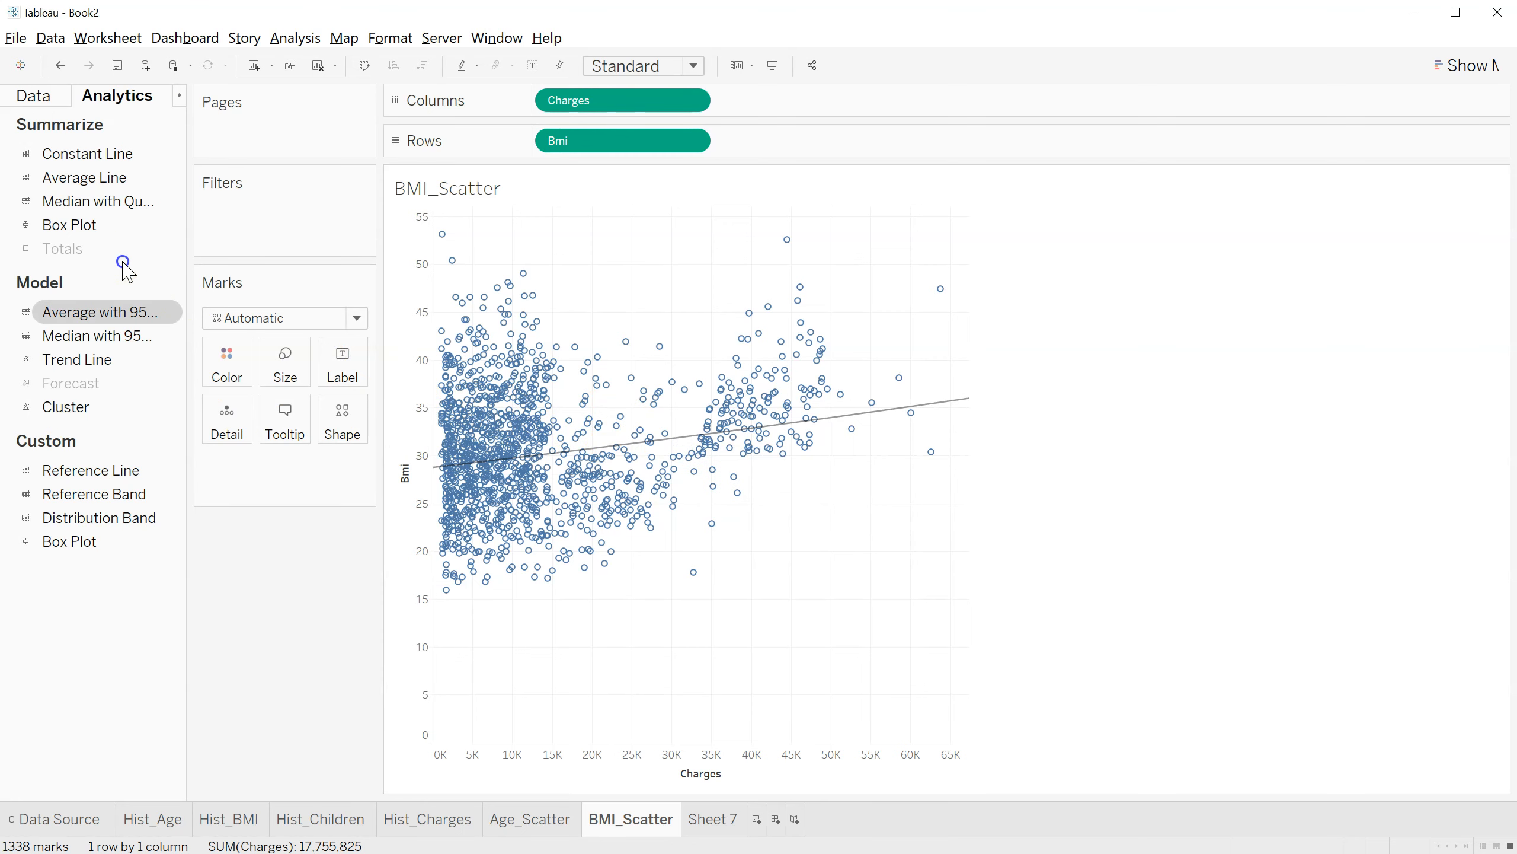
pyautogui.moveTo(90, 359); pyautogui.dragTo(847, 238)
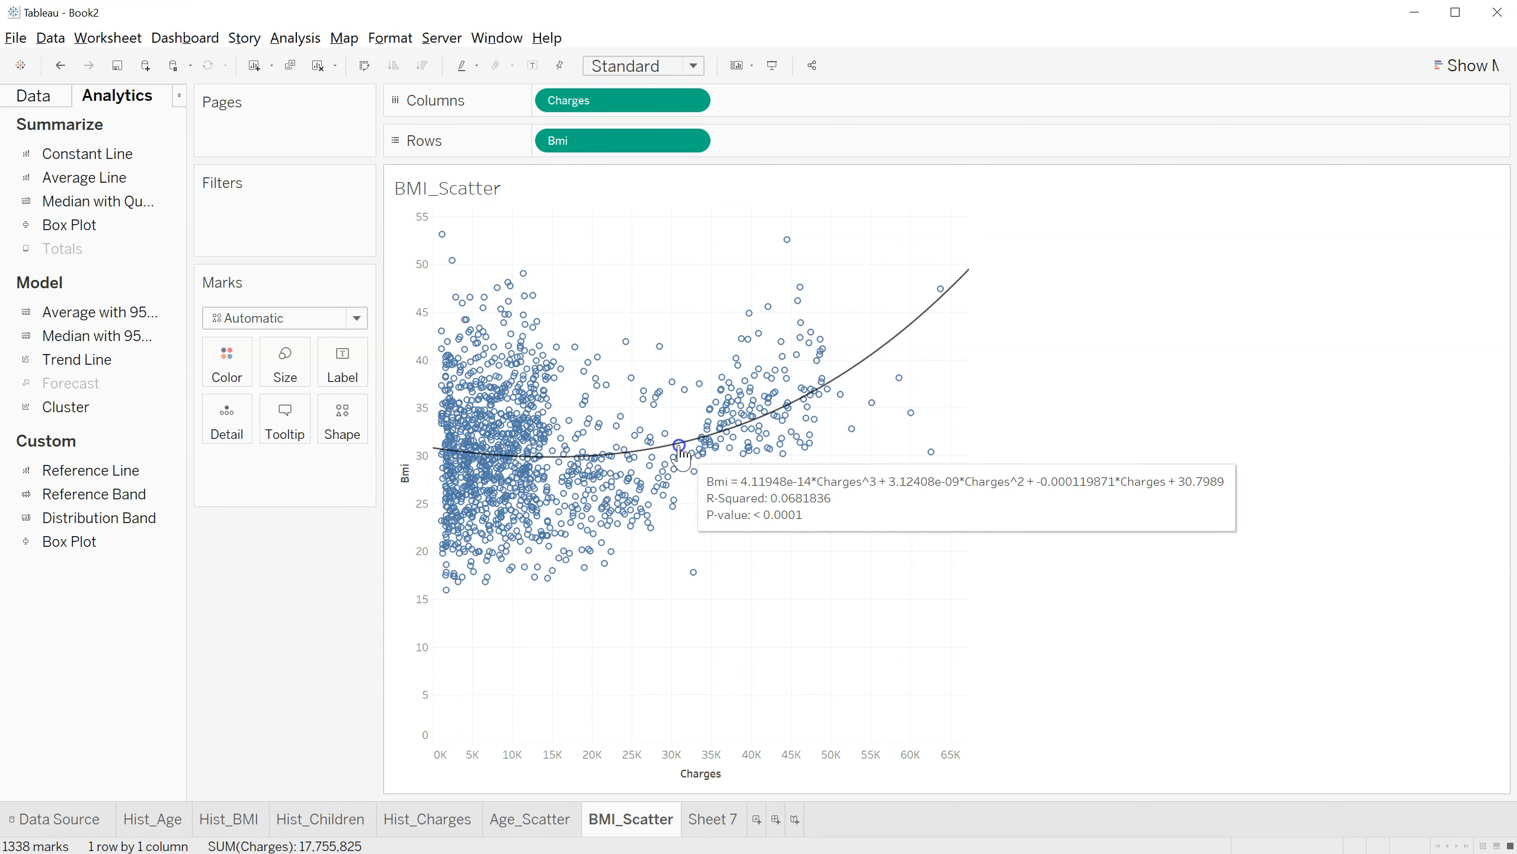
pyautogui.moveTo(120, 358); pyautogui.dragTo(1001, 234)
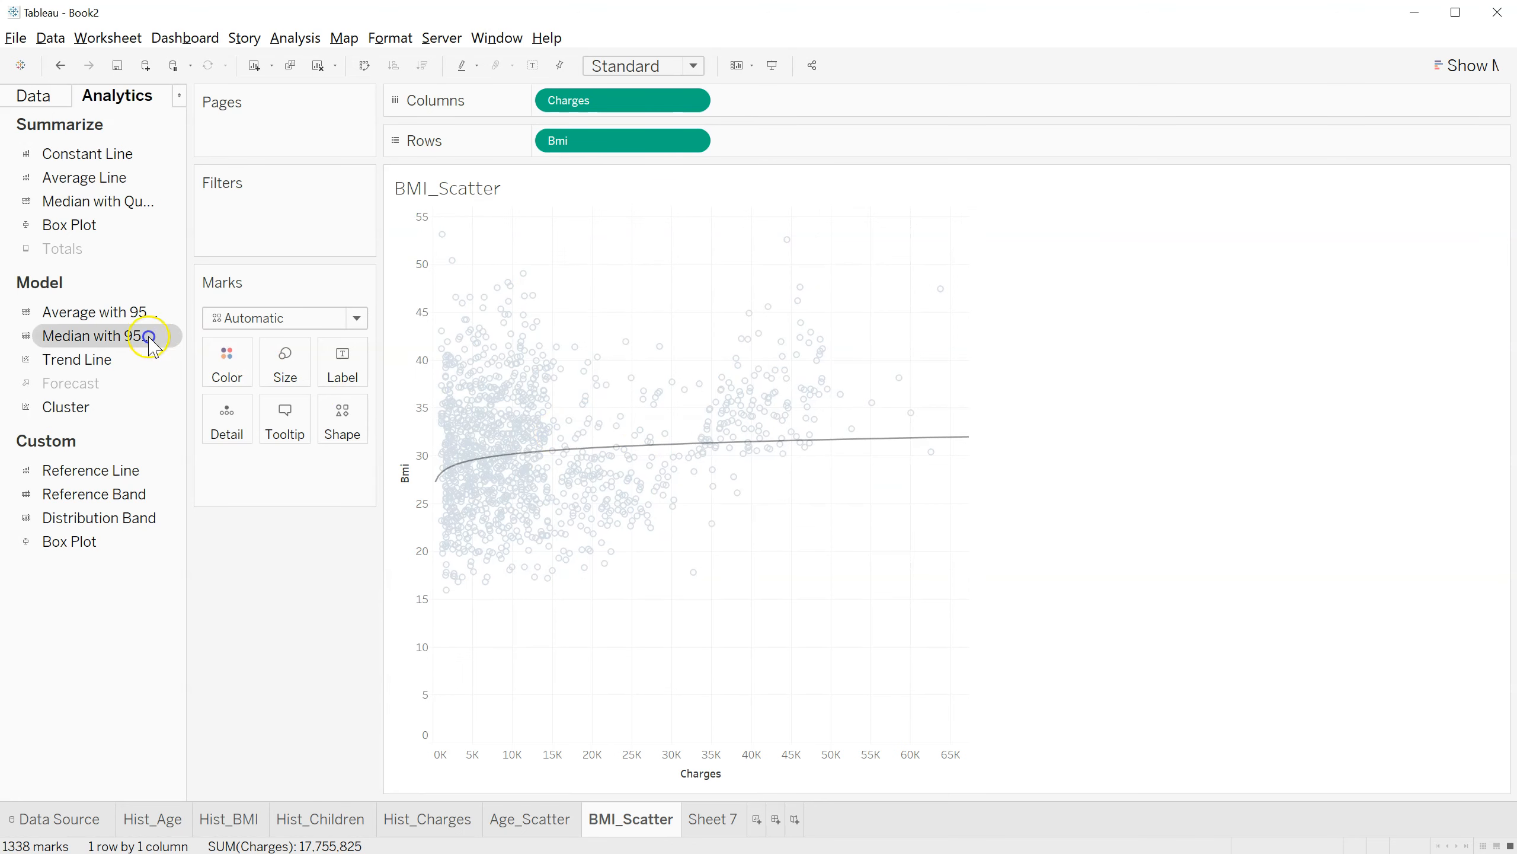
pyautogui.moveTo(78, 359); pyautogui.dragTo(861, 236)
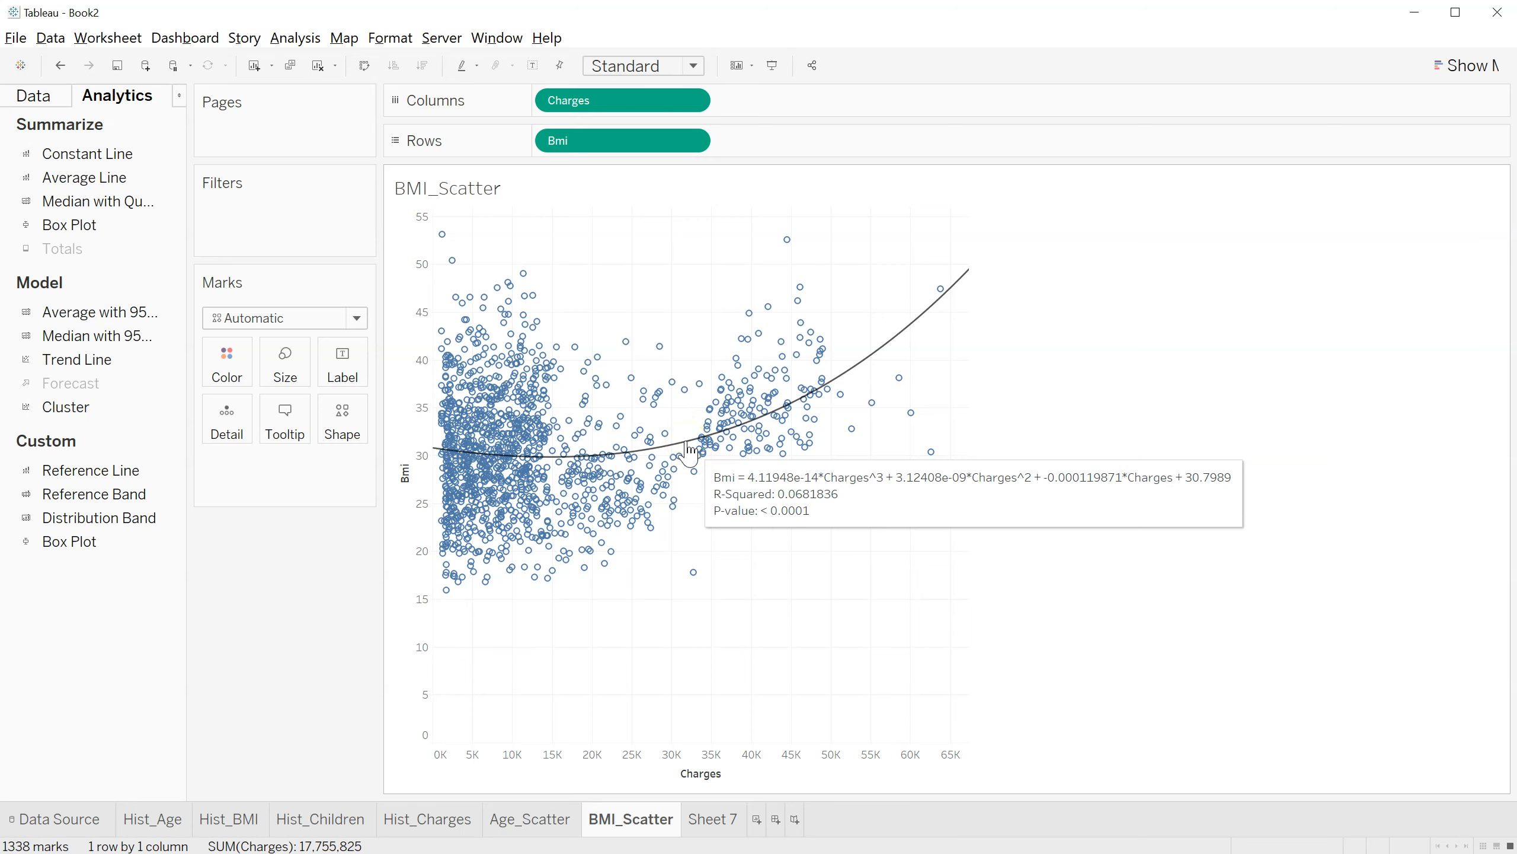
# - Open the polynomial trend line's description, enlarge its window, and copy the p-value, equation and coefficients
pyautogui.rightClick(689, 451)
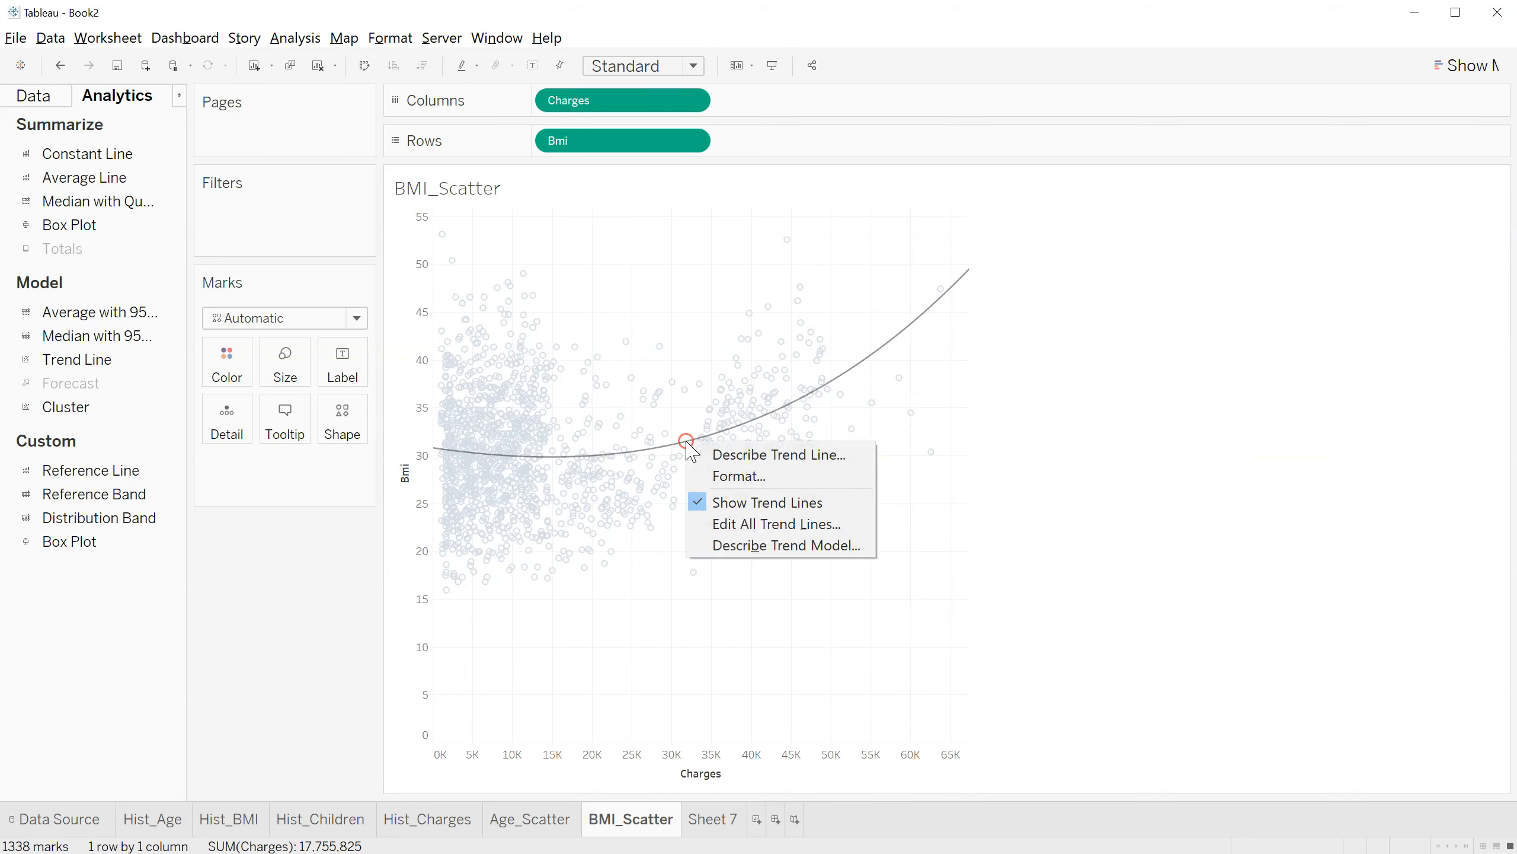
pyautogui.click(757, 459)
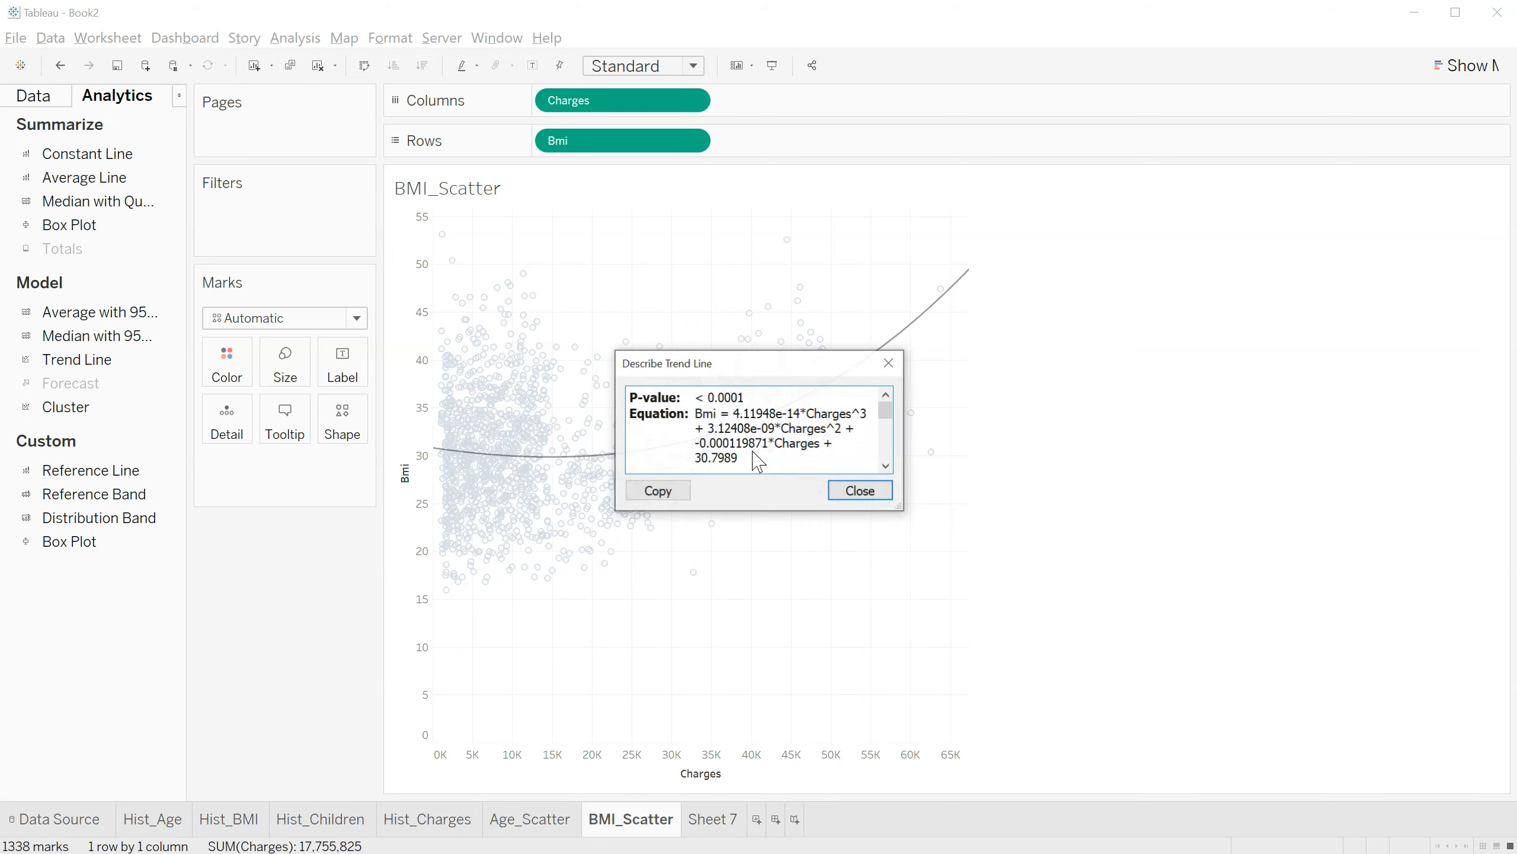
pyautogui.scroll(-5, 752, 448)
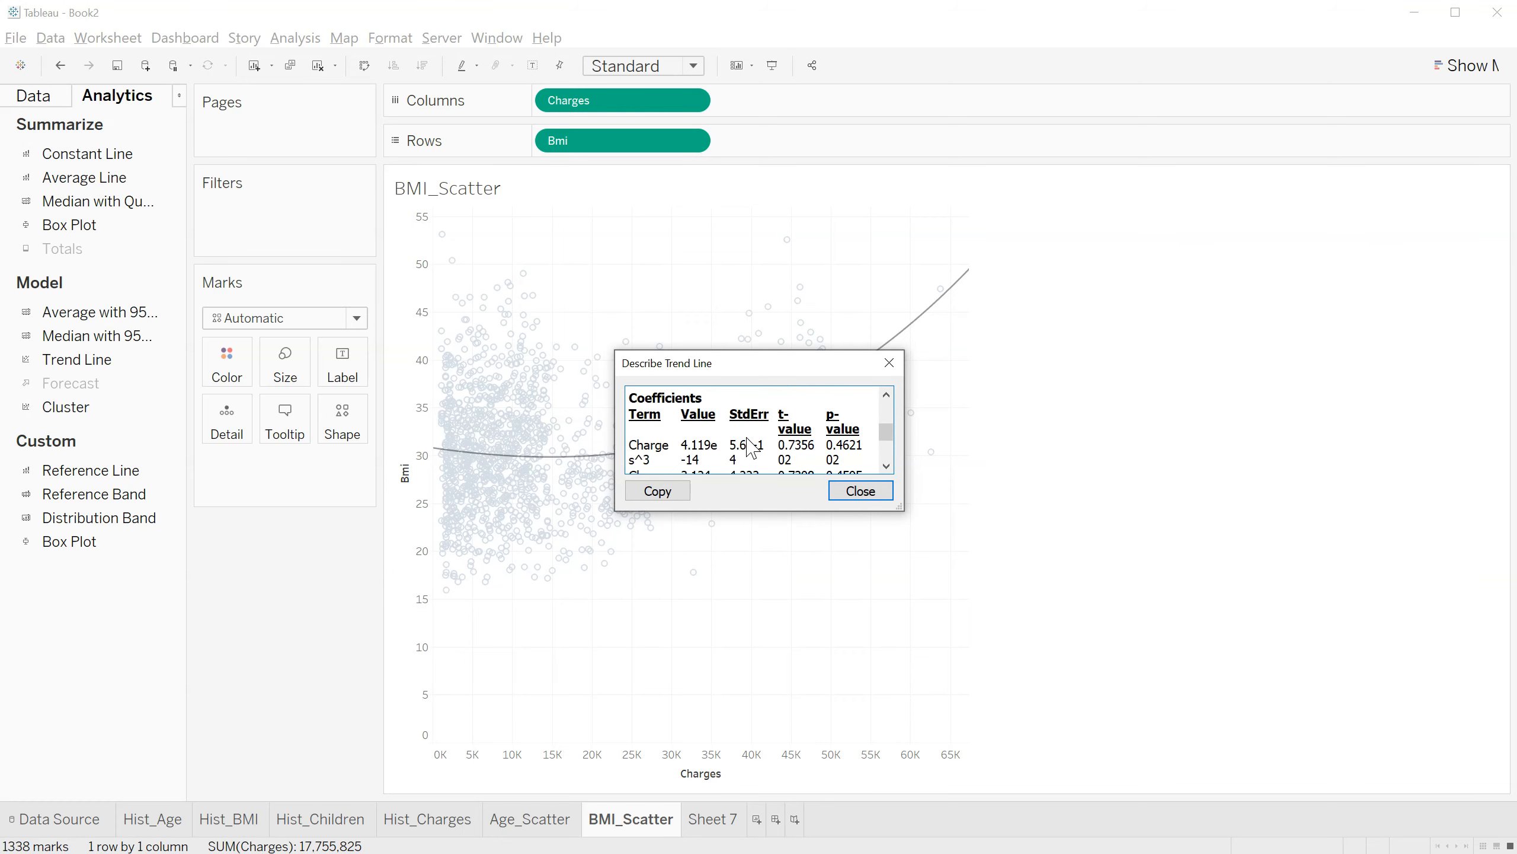
pyautogui.scroll(5, 751, 448)
pyautogui.moveTo(898, 508); pyautogui.dragTo(1071, 688)
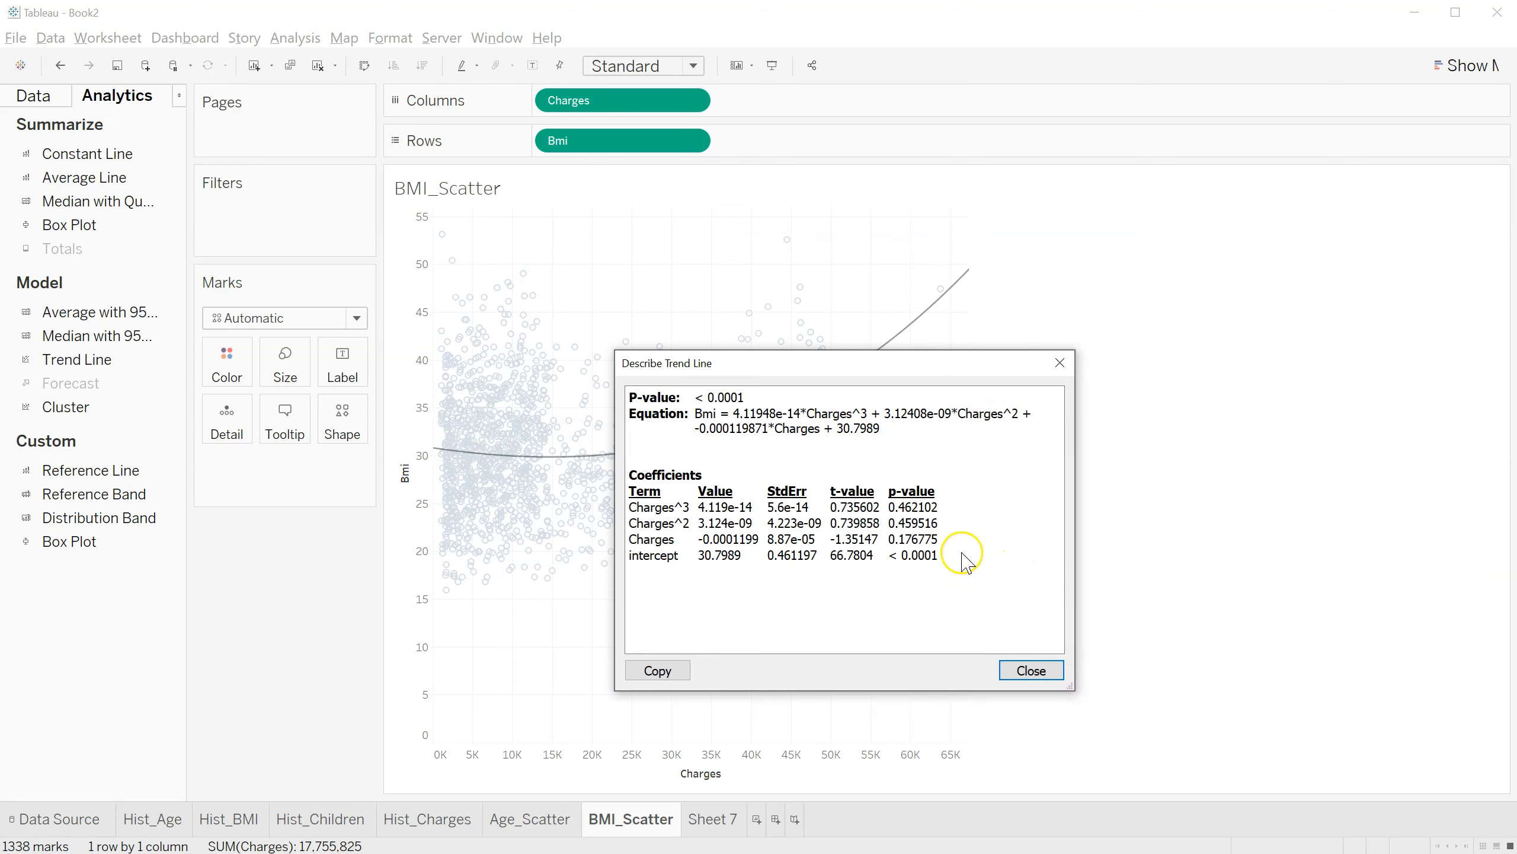
pyautogui.moveTo(959, 562); pyautogui.dragTo(668, 408)
pyautogui.hotkey('ctrl', 'c')
# - Switch to Word, add a "BMI" heading in Heading 2 style between the Age summary and References, and insert a blank line above it
pyautogui.hotkey('alt', 'Tab')
pyautogui.hotkey('alt', 'Tab')
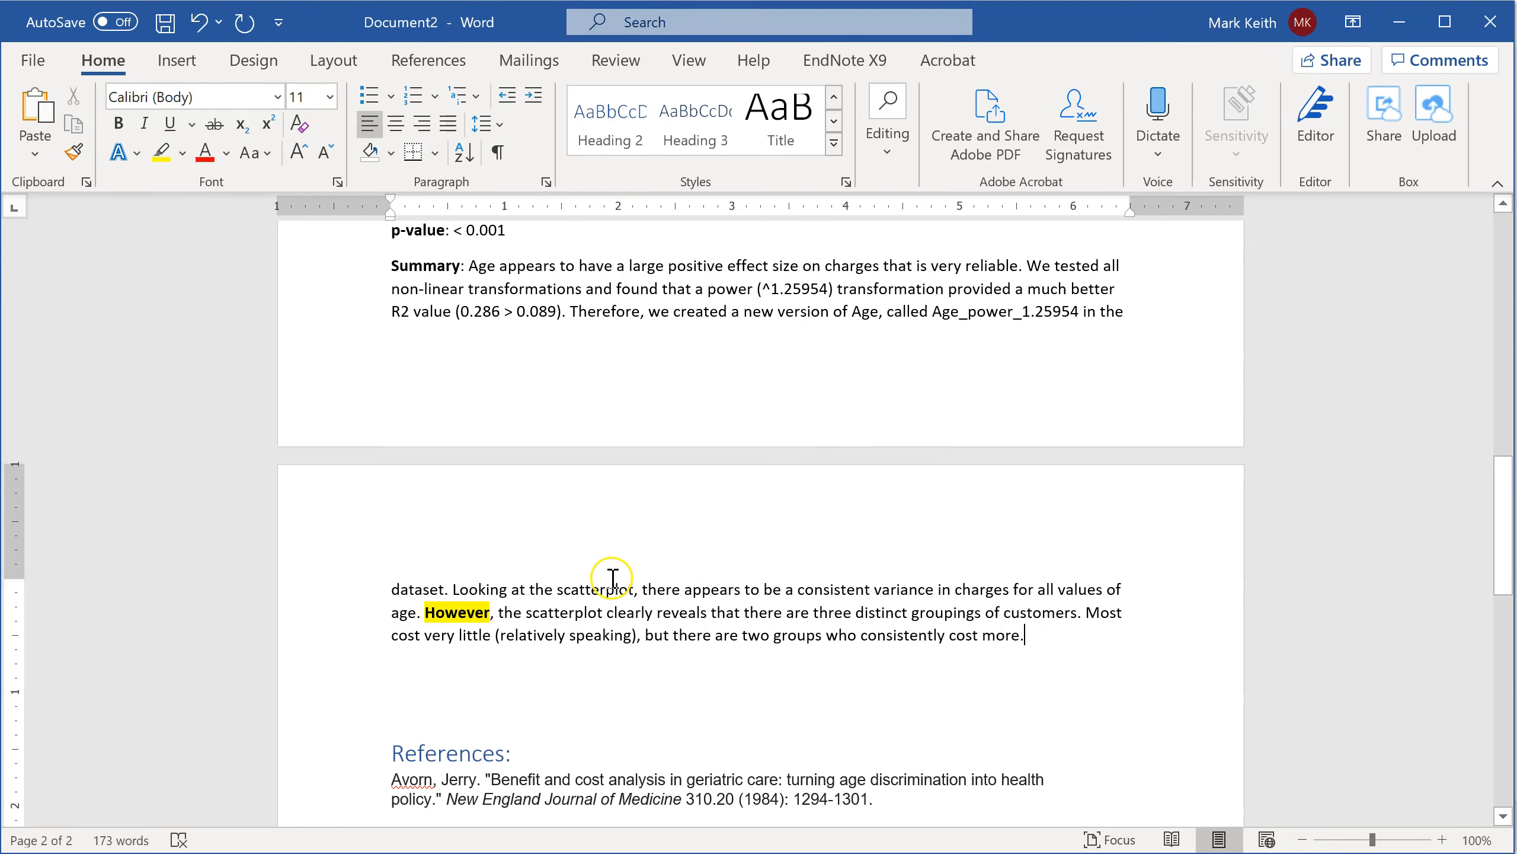
pyautogui.scroll(3, 613, 580)
pyautogui.scroll(1, 598, 531)
pyautogui.scroll(-4, 597, 532)
pyautogui.write('MEI')
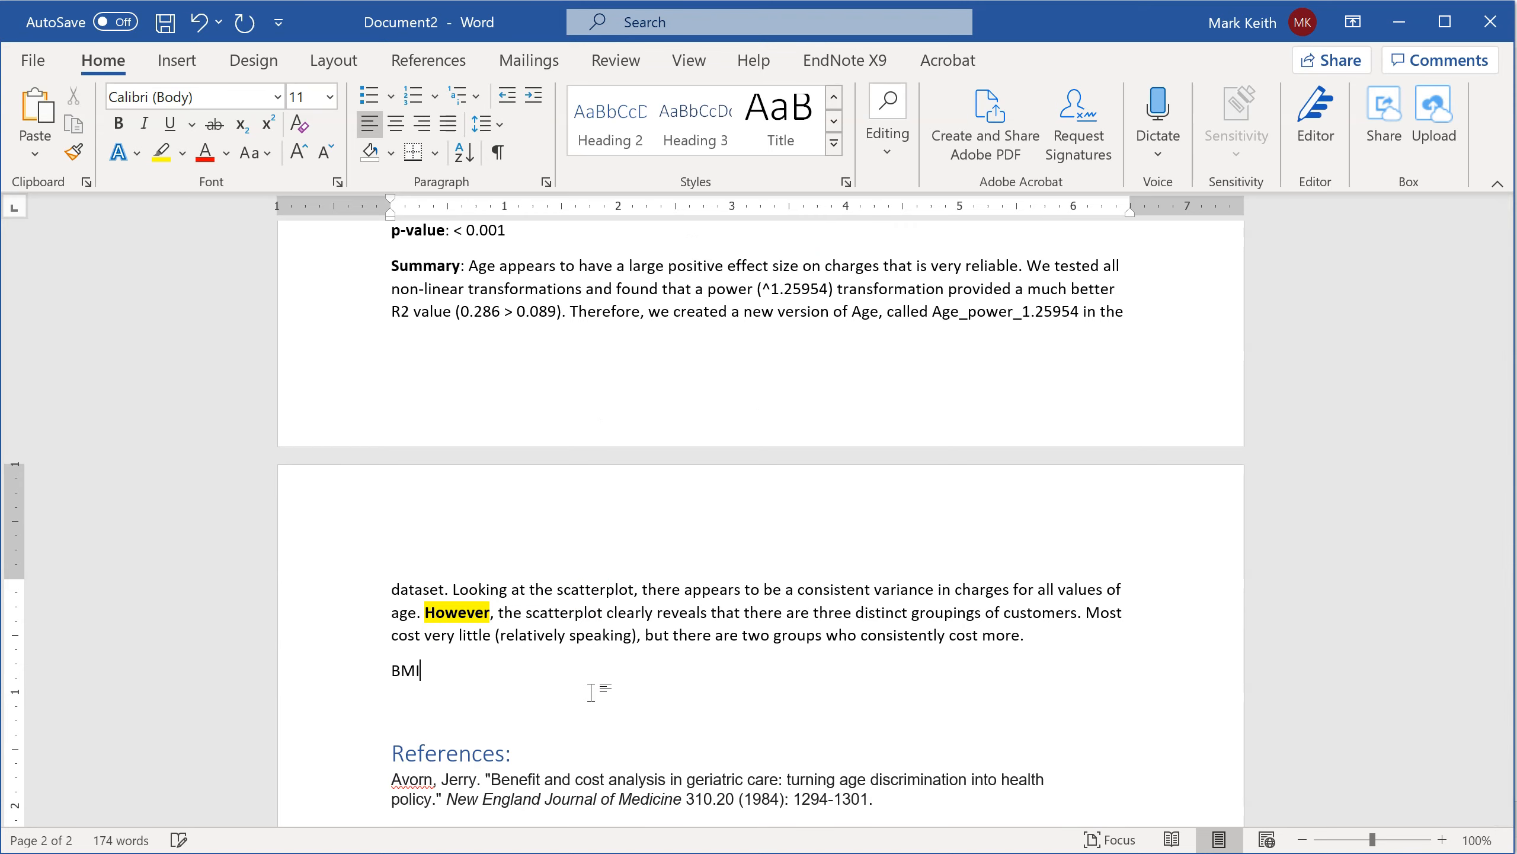
pyautogui.hotkey('shift', 'Up')
pyautogui.click(631, 124)
pyautogui.scroll(-3, 586, 524)
pyautogui.click(565, 530)
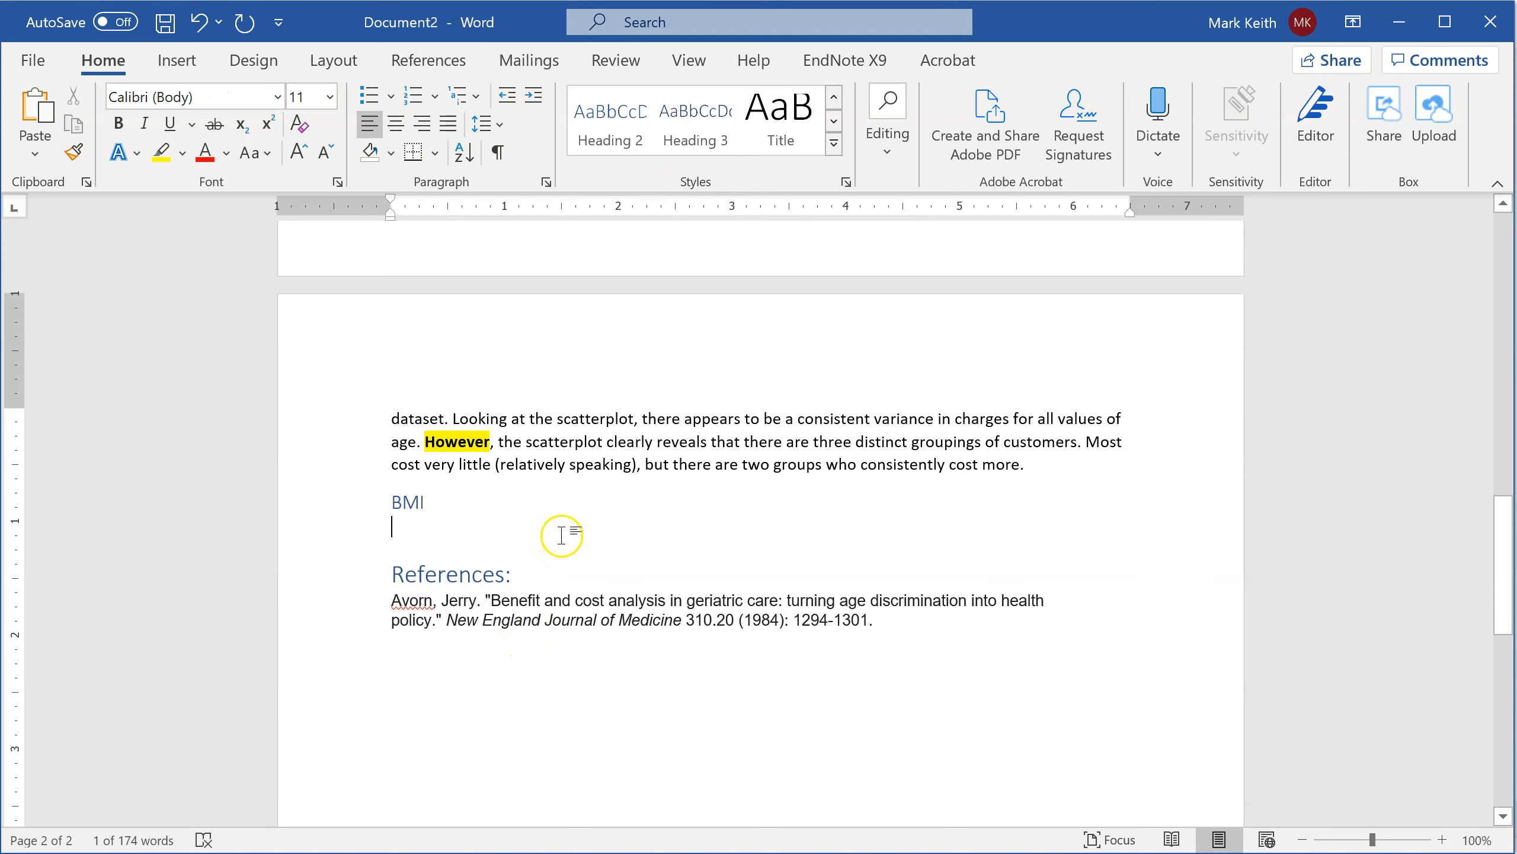
pyautogui.click(1047, 468)
pyautogui.press('Return')
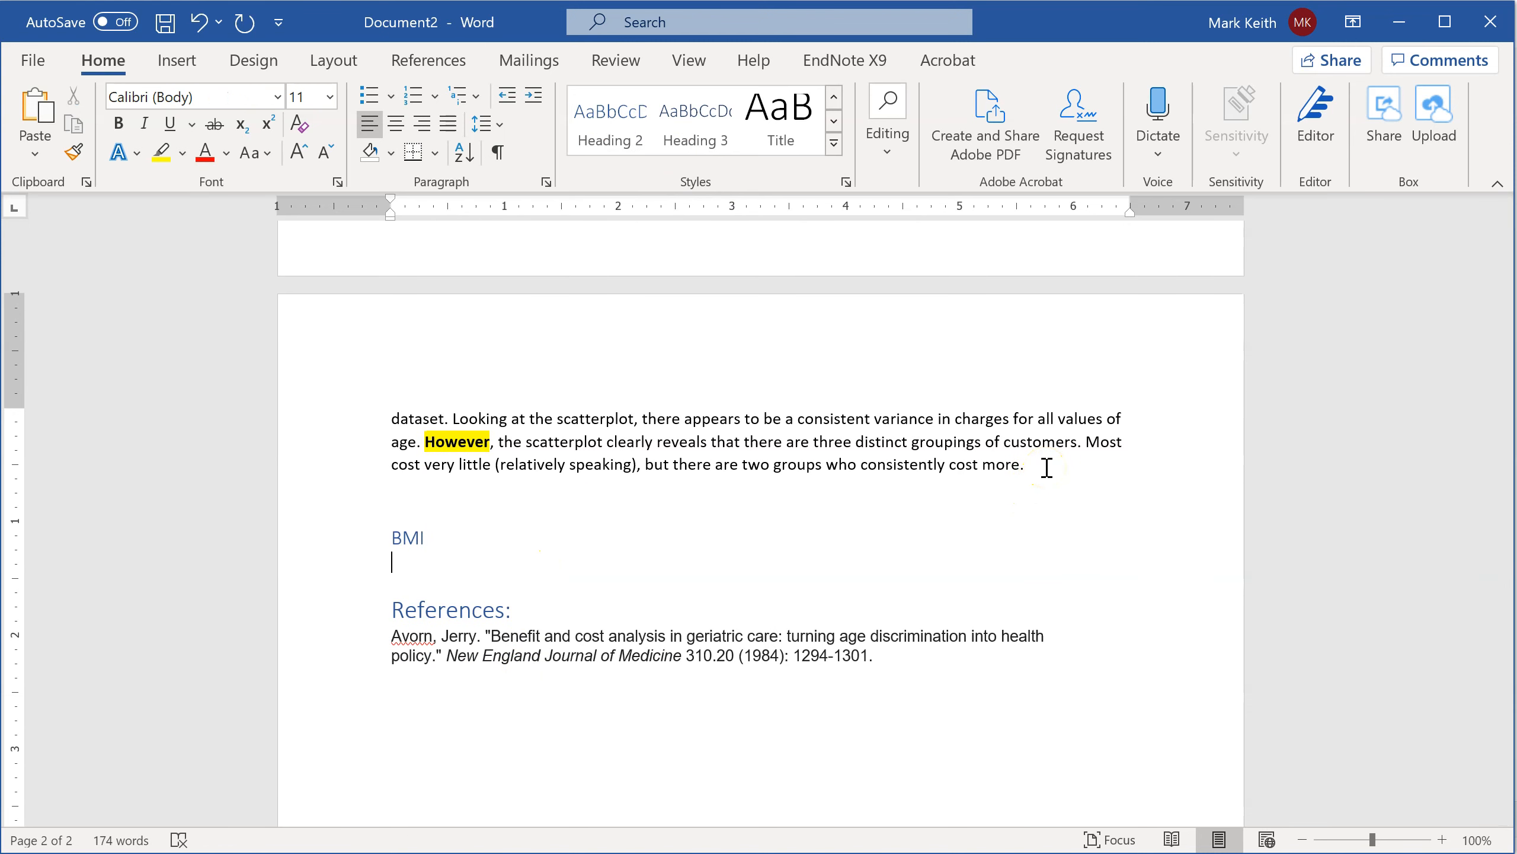
# - Paste the copied trend line p-value, equation and coefficients below the BMI heading after a blank line, and set their font to Calibri
pyautogui.press('Return')
pyautogui.hotkey('ctrl', 'v')
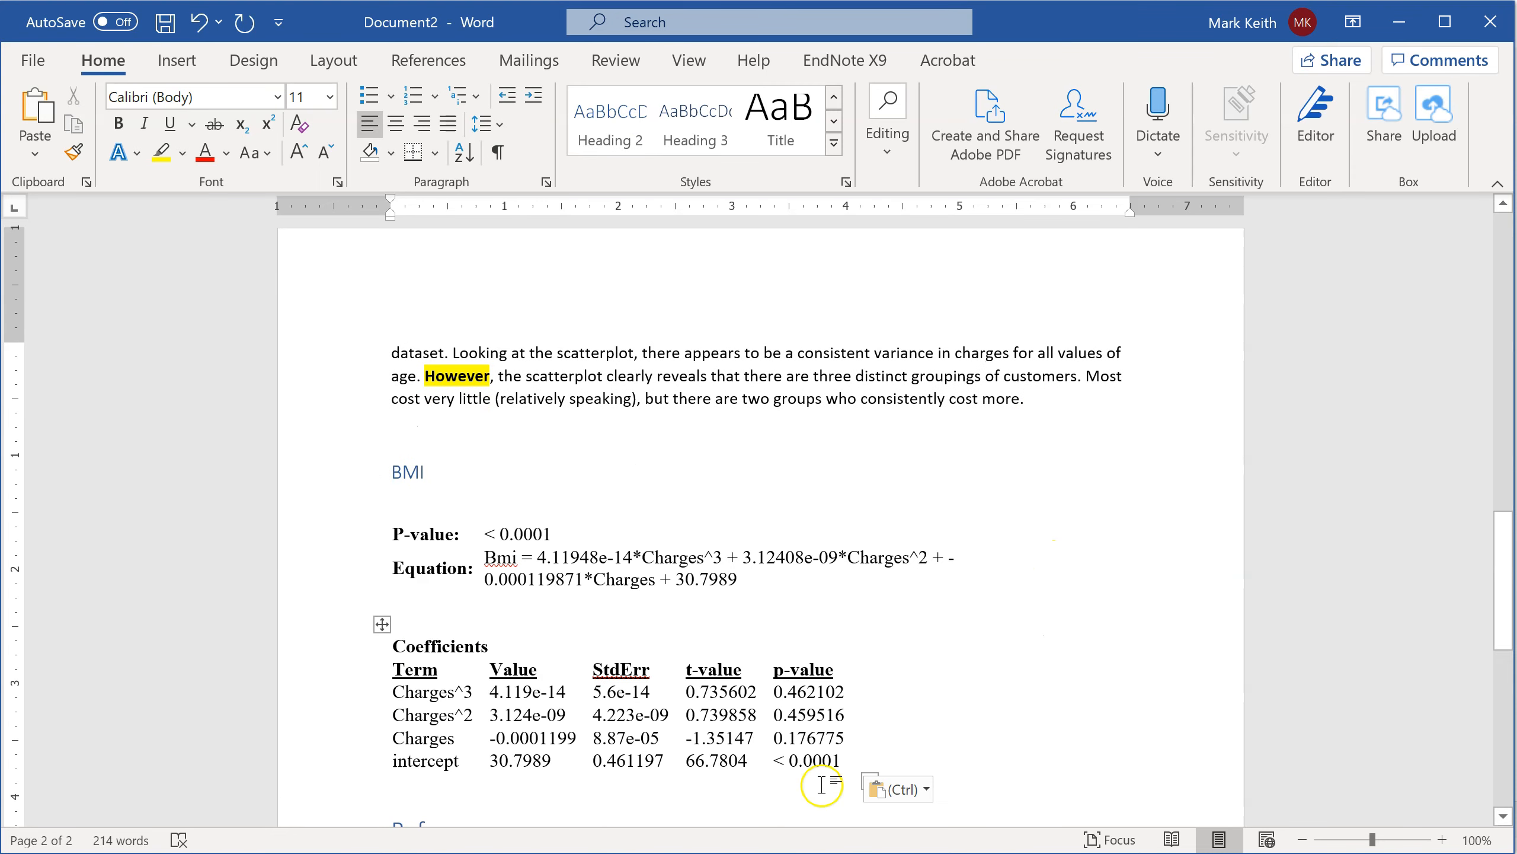
pyautogui.keyDown('shift'); pyautogui.click(277, 501); pyautogui.keyUp('shift')
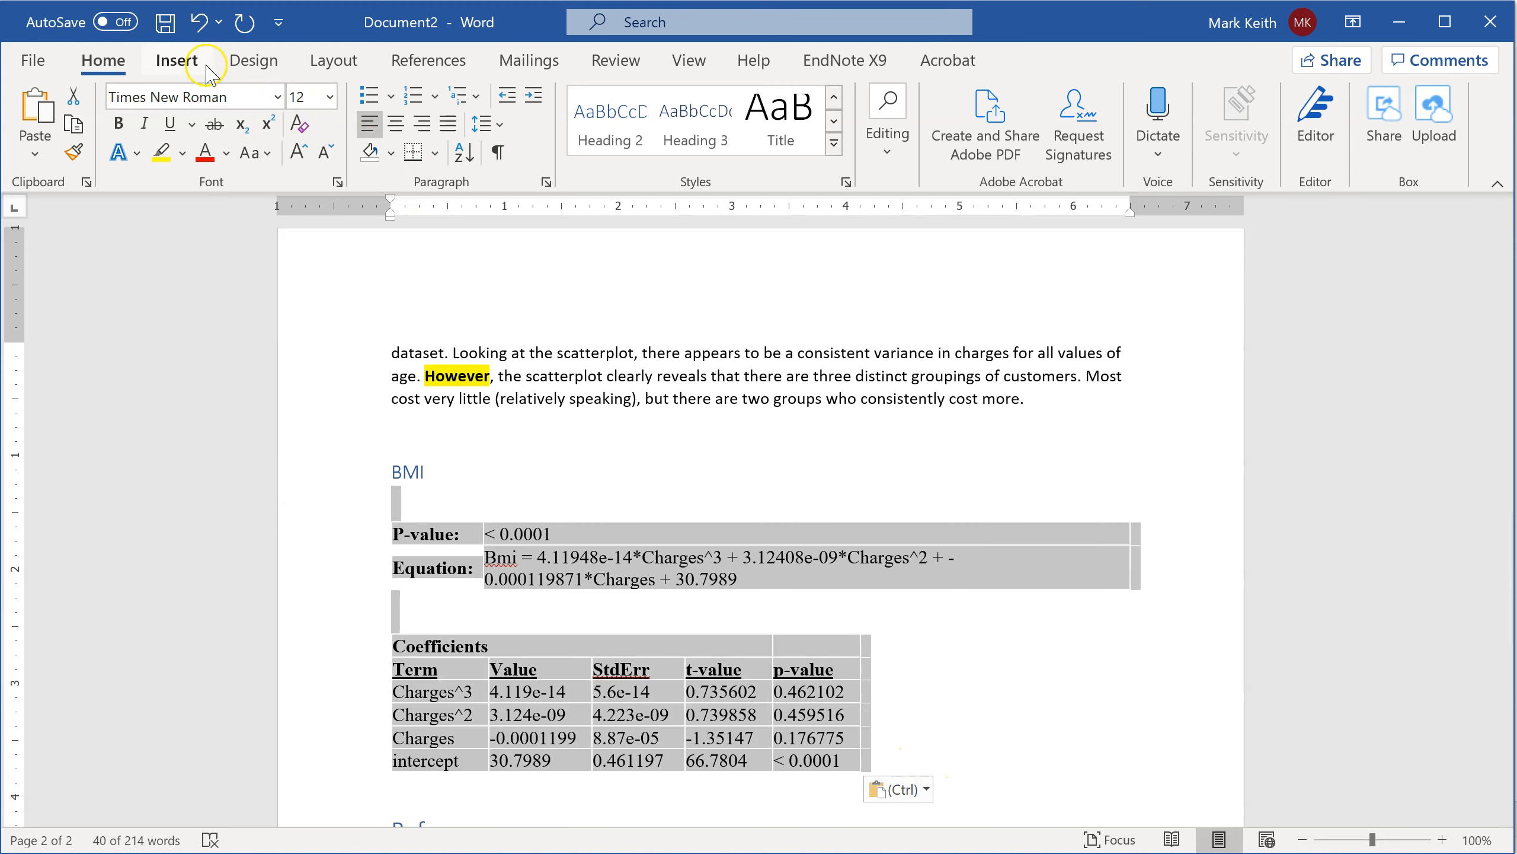
pyautogui.click(278, 96)
pyautogui.click(212, 197)
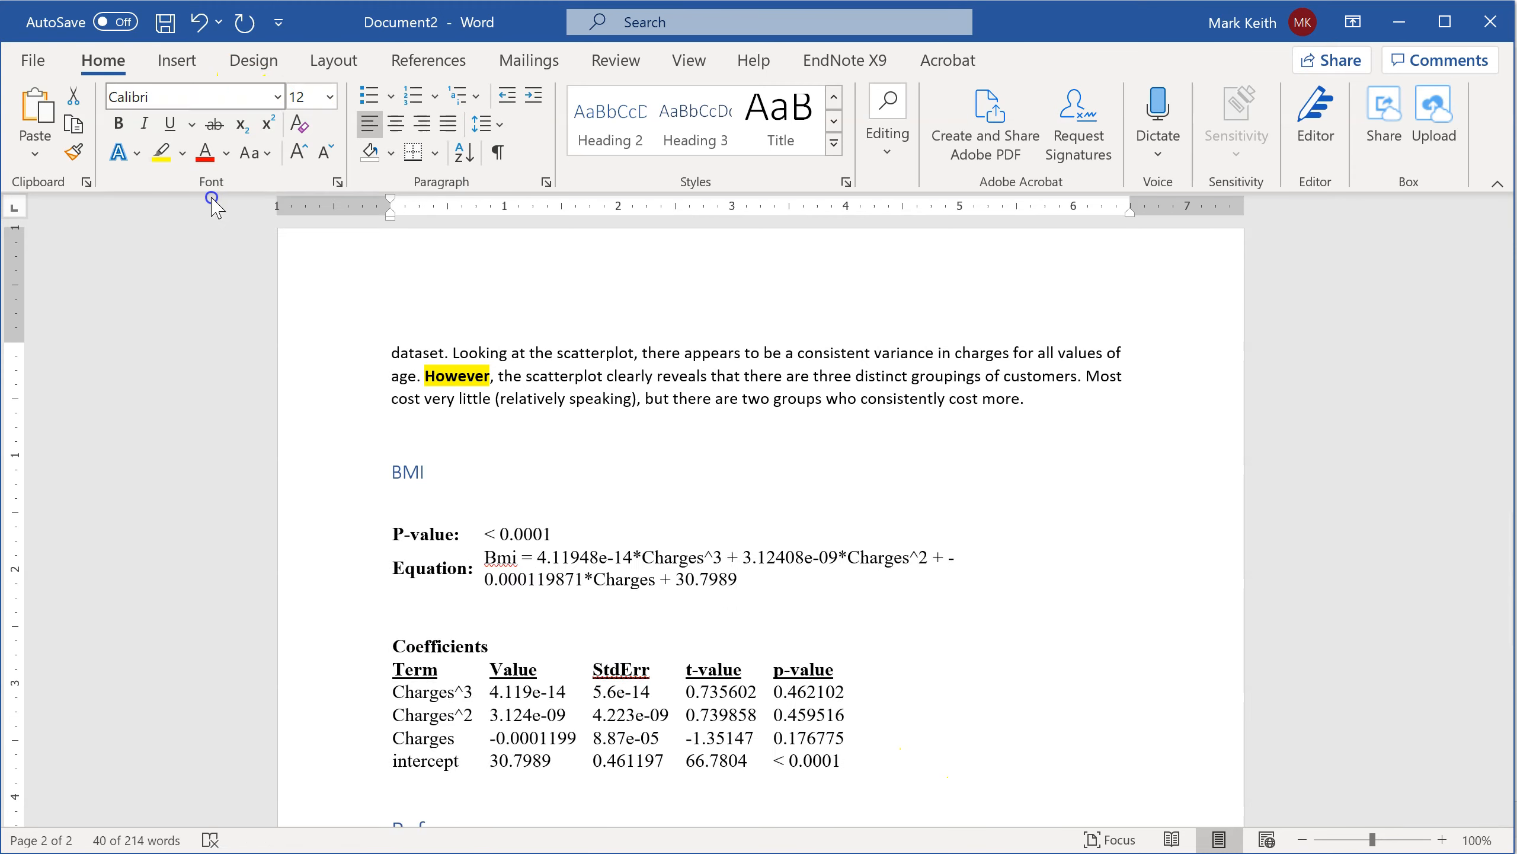
pyautogui.click(596, 378)
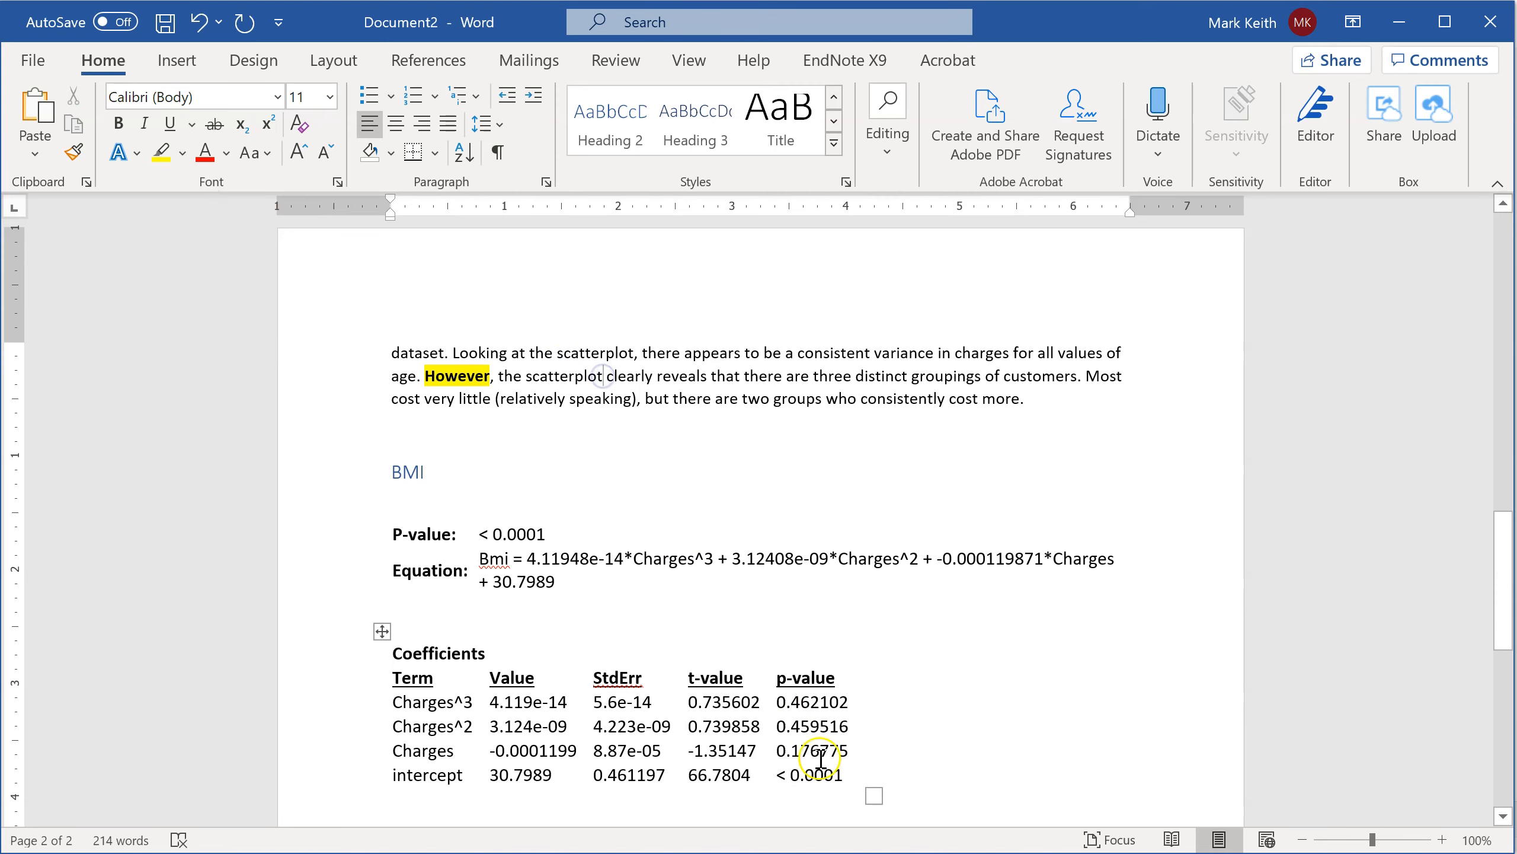
# - Set the font size of the pasted p-value, equation and coefficients tables to 11
pyautogui.moveTo(954, 801); pyautogui.dragTo(366, 519)
pyautogui.click(329, 96)
pyautogui.click(315, 213)
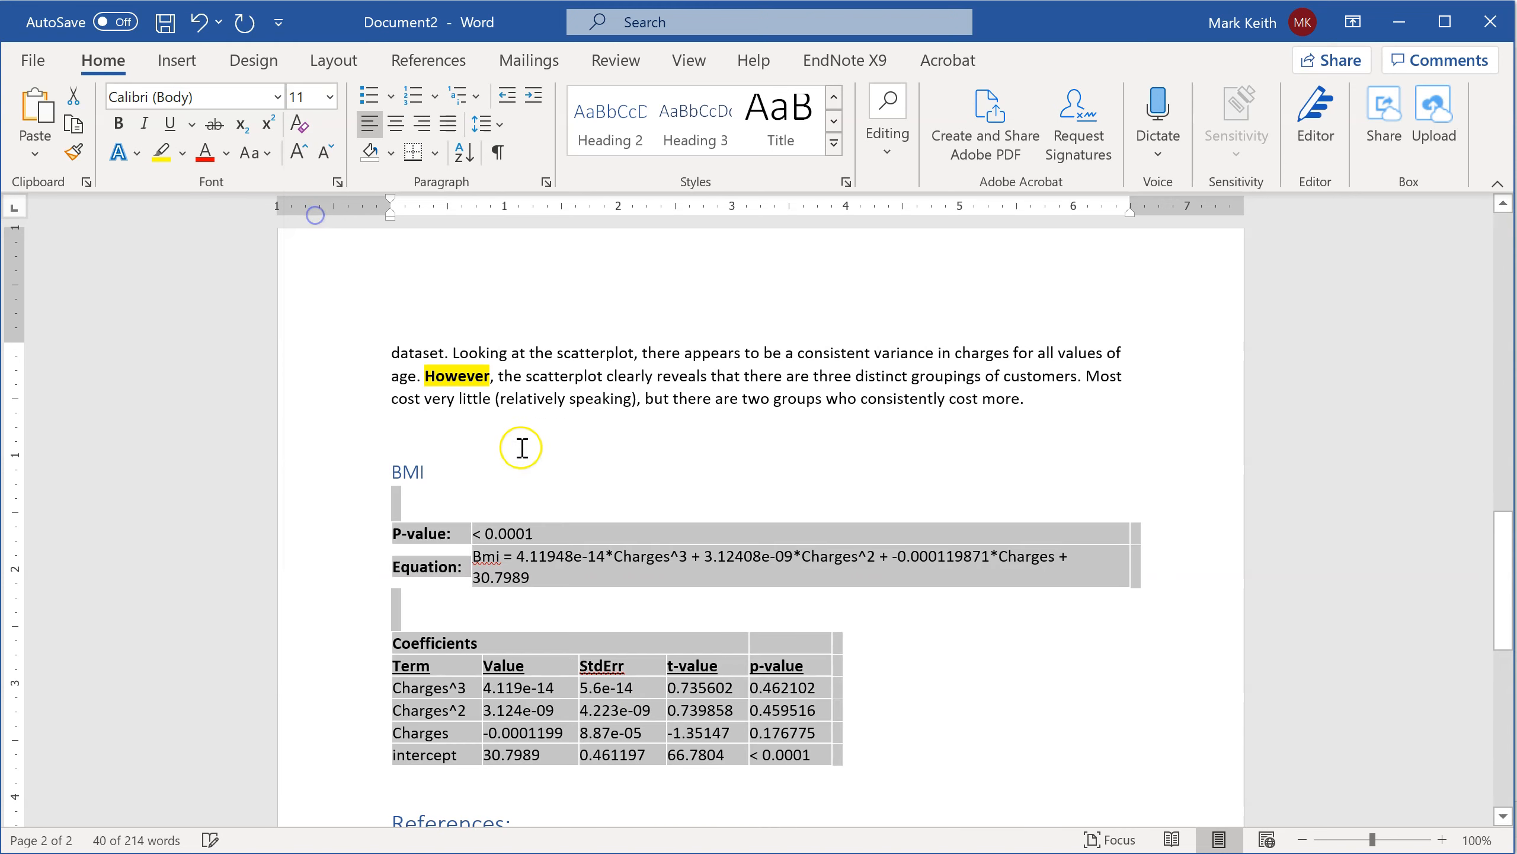
# - Place the insertion point on the blank line between the BMI heading and the p-value table, and check the preceding Age section
pyautogui.click(560, 502)
pyautogui.scroll(1, 502, 529)
pyautogui.click(510, 517)
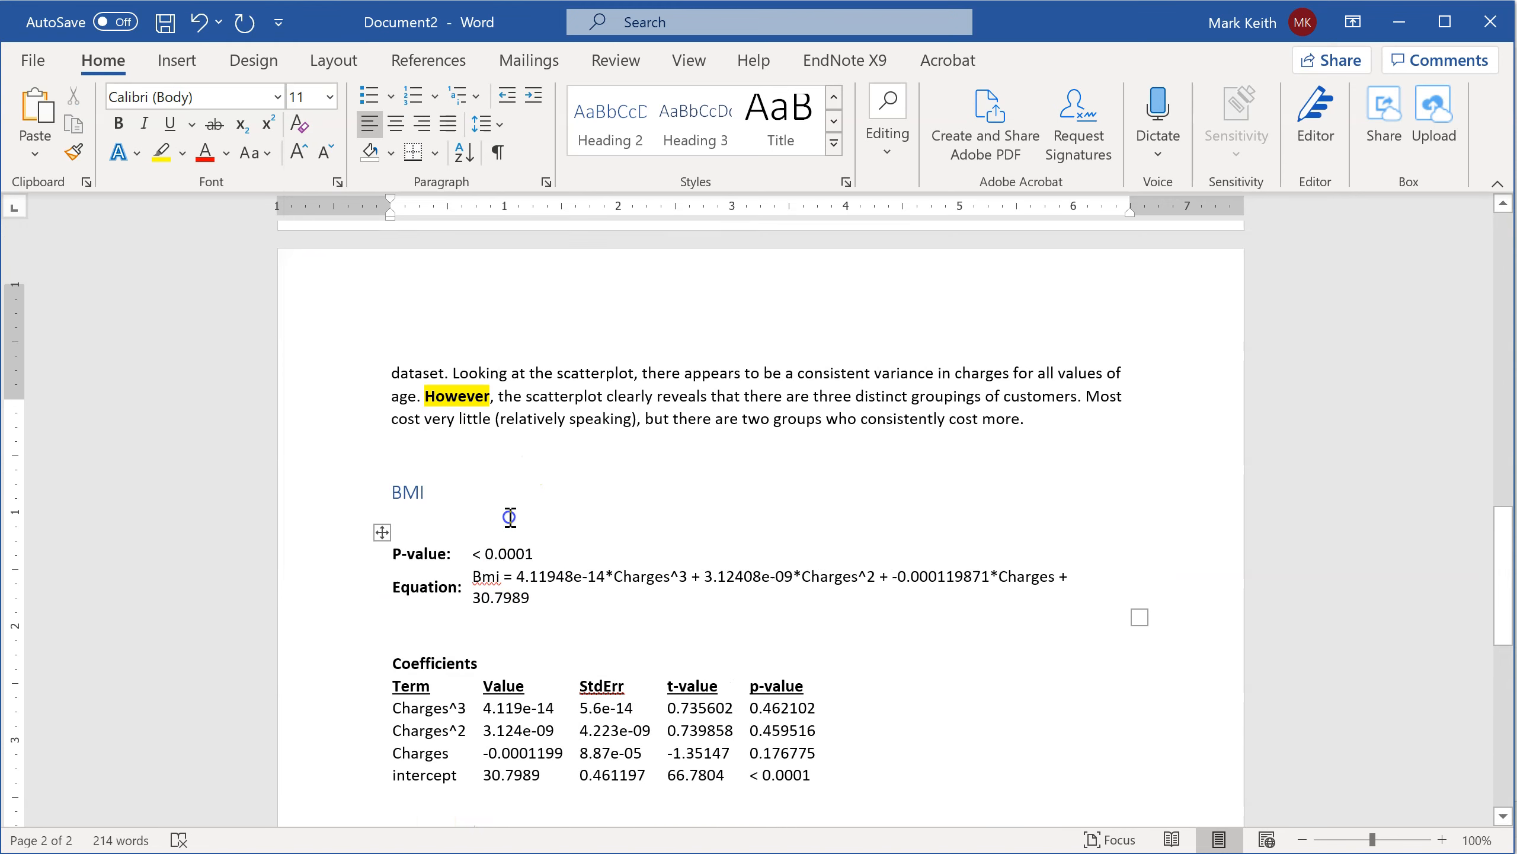
pyautogui.scroll(7, 510, 517)
pyautogui.scroll(-6, 509, 517)
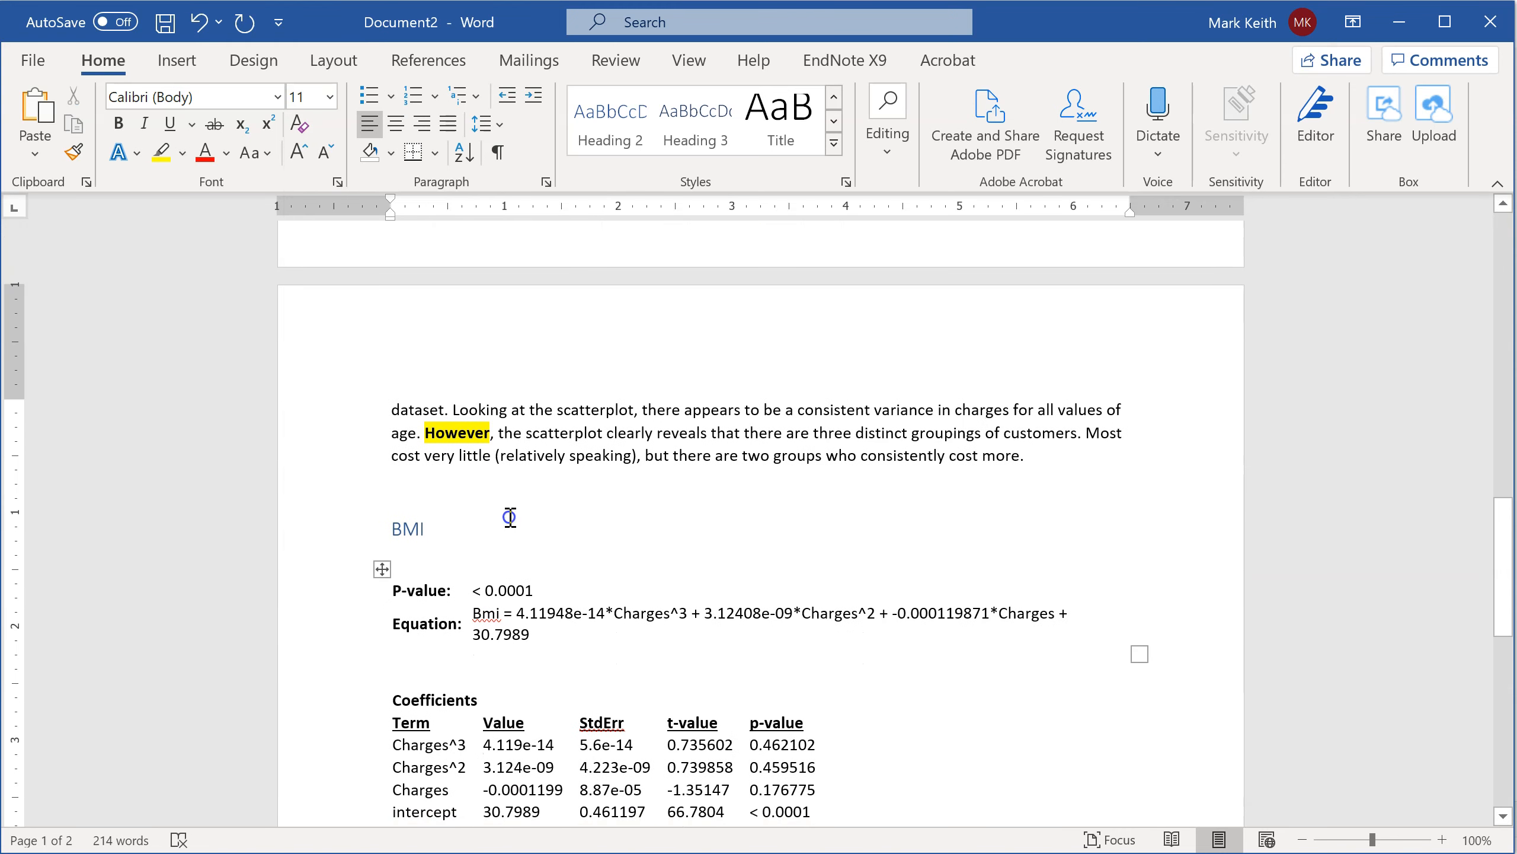
# - Switch to Tableau and close the trend line description on the BMI_Scatter sheet
pyautogui.scroll(7, 510, 517)
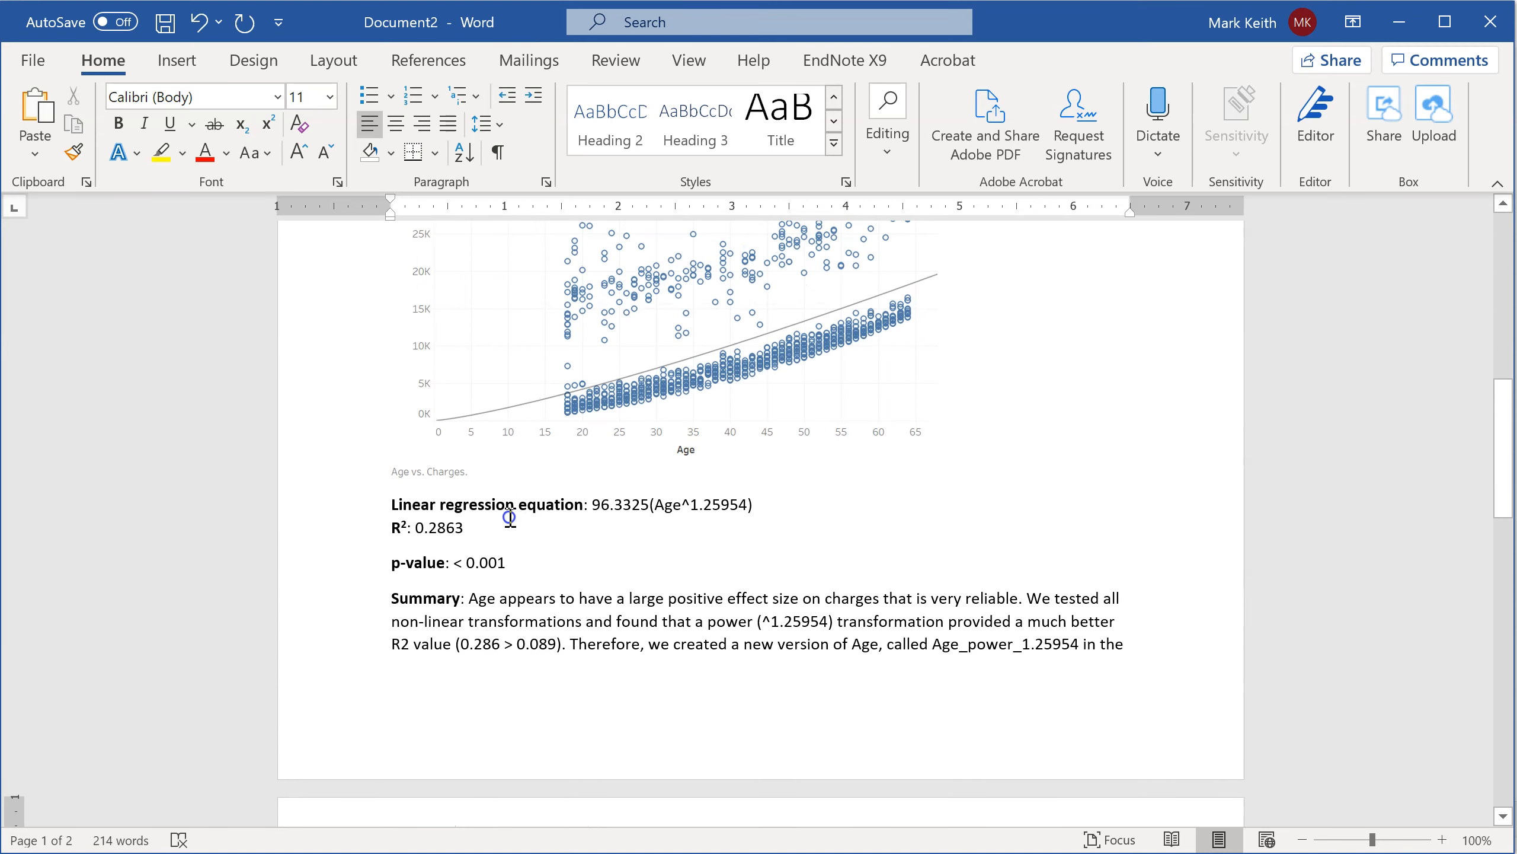
pyautogui.scroll(-7, 510, 517)
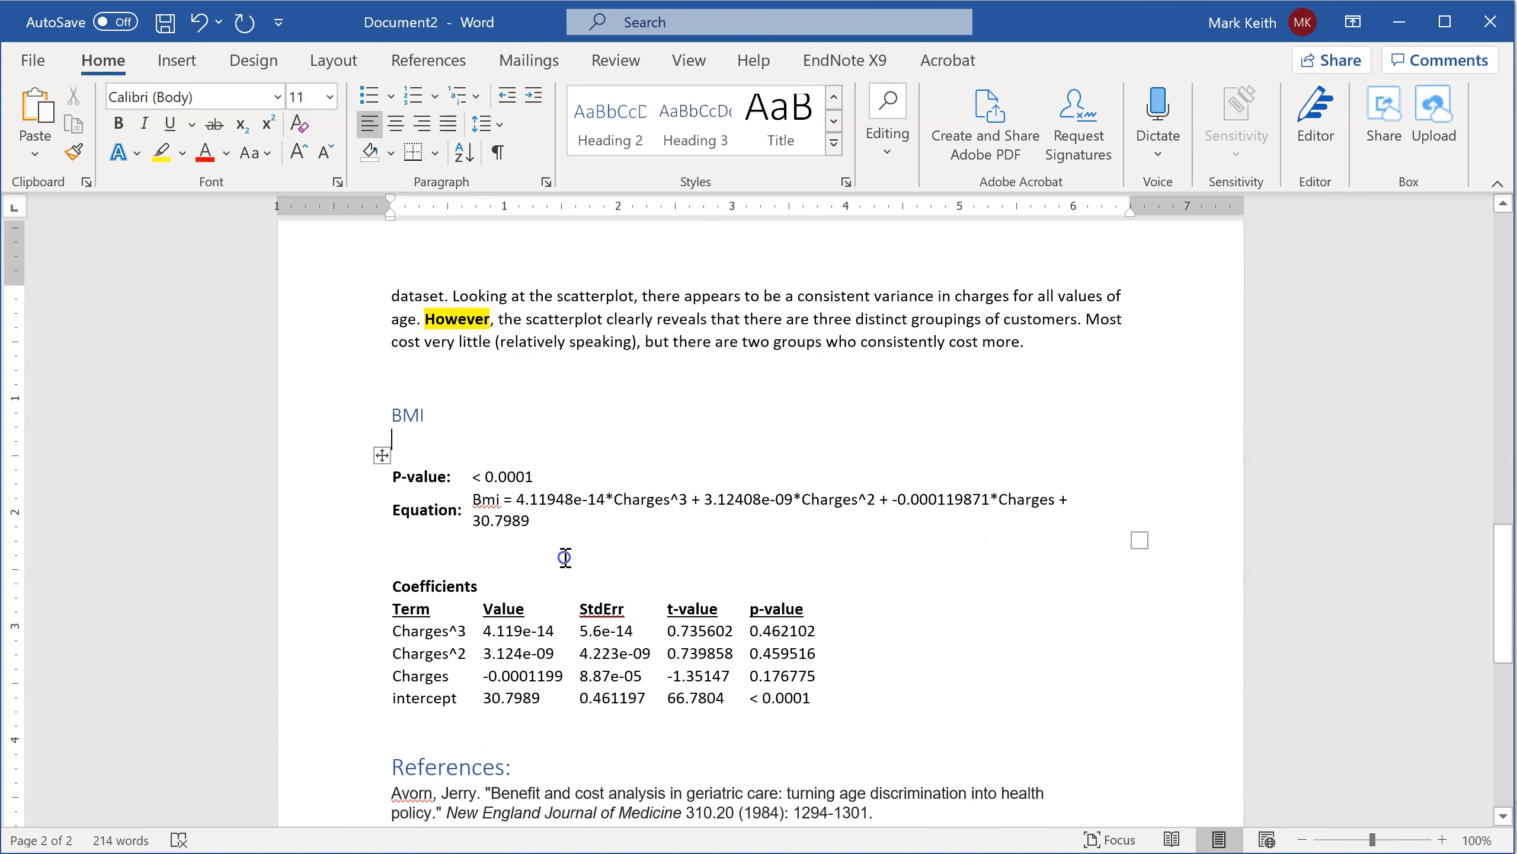
pyautogui.hotkey('alt', 'Tab')
pyautogui.click(597, 387)
pyautogui.hotkey('alt', 'Tab')
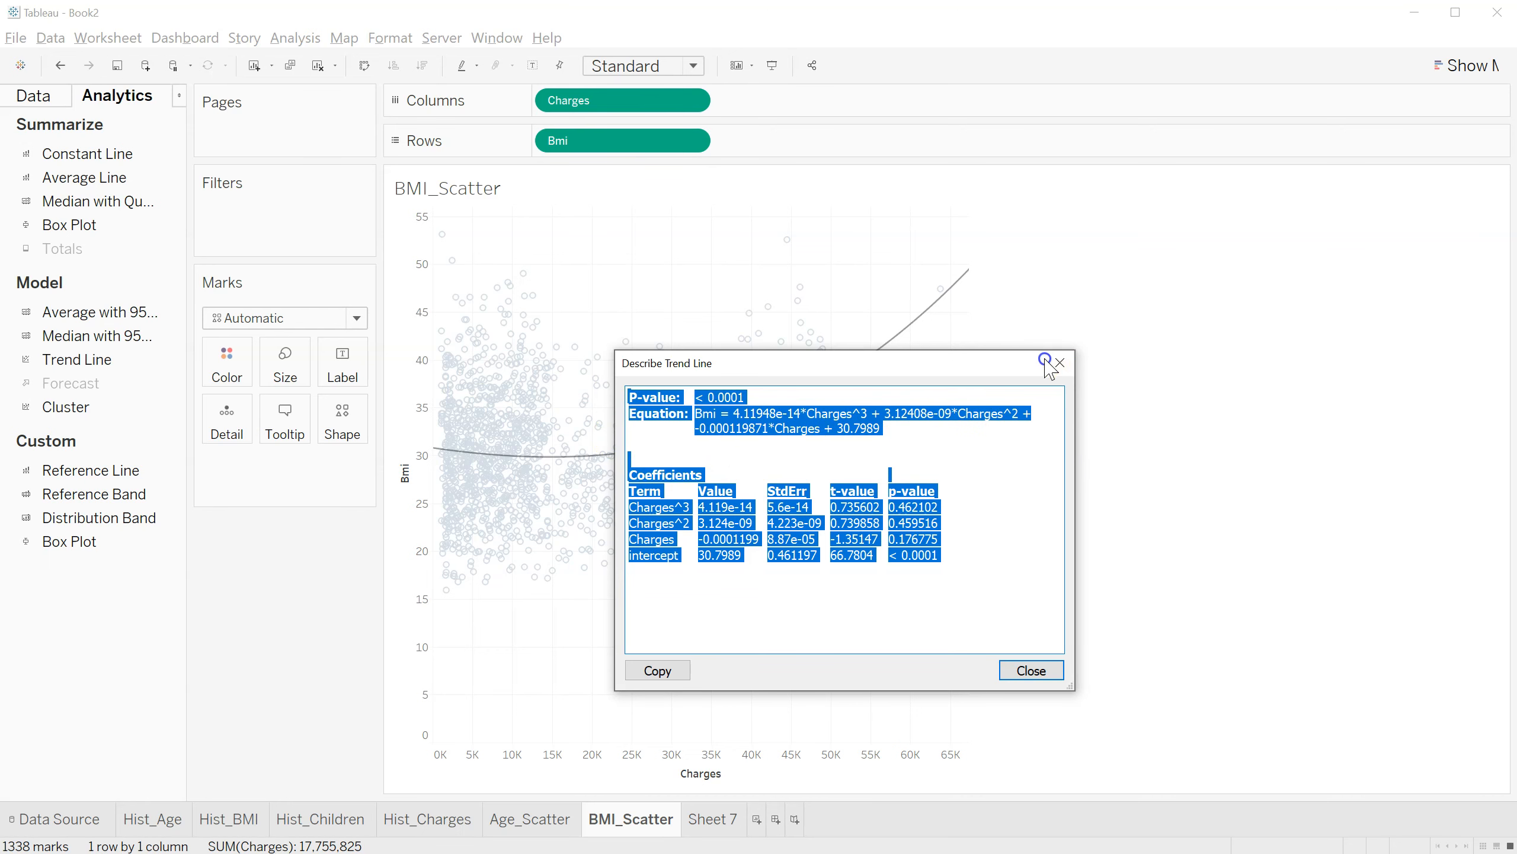
pyautogui.click(1059, 363)
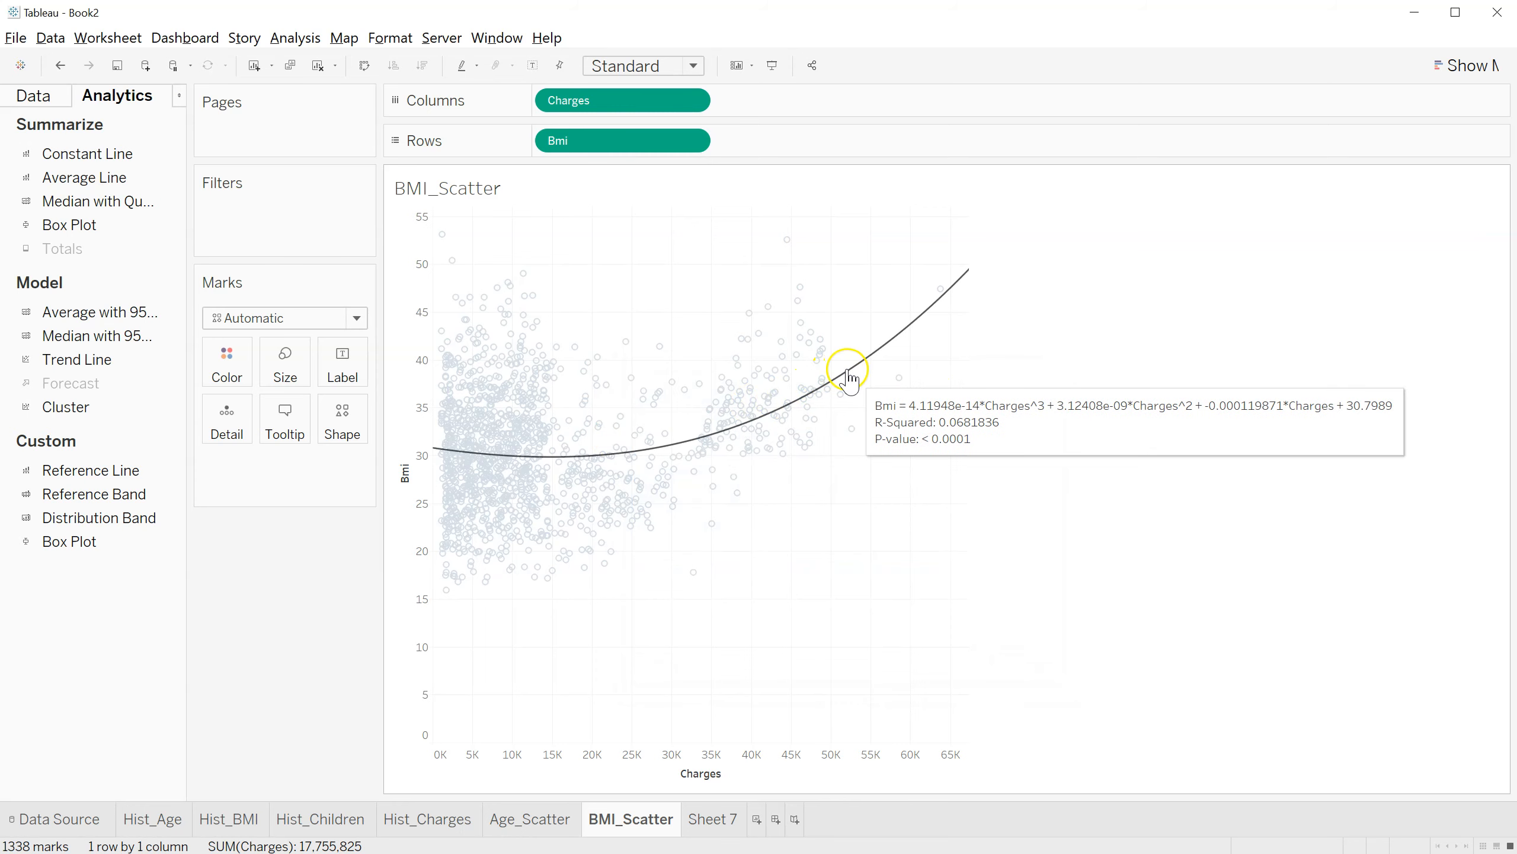
# - Open the trend model description for the BMI scatterplot's trend line, copy its R-Squared value and close the description
pyautogui.rightClick(673, 445)
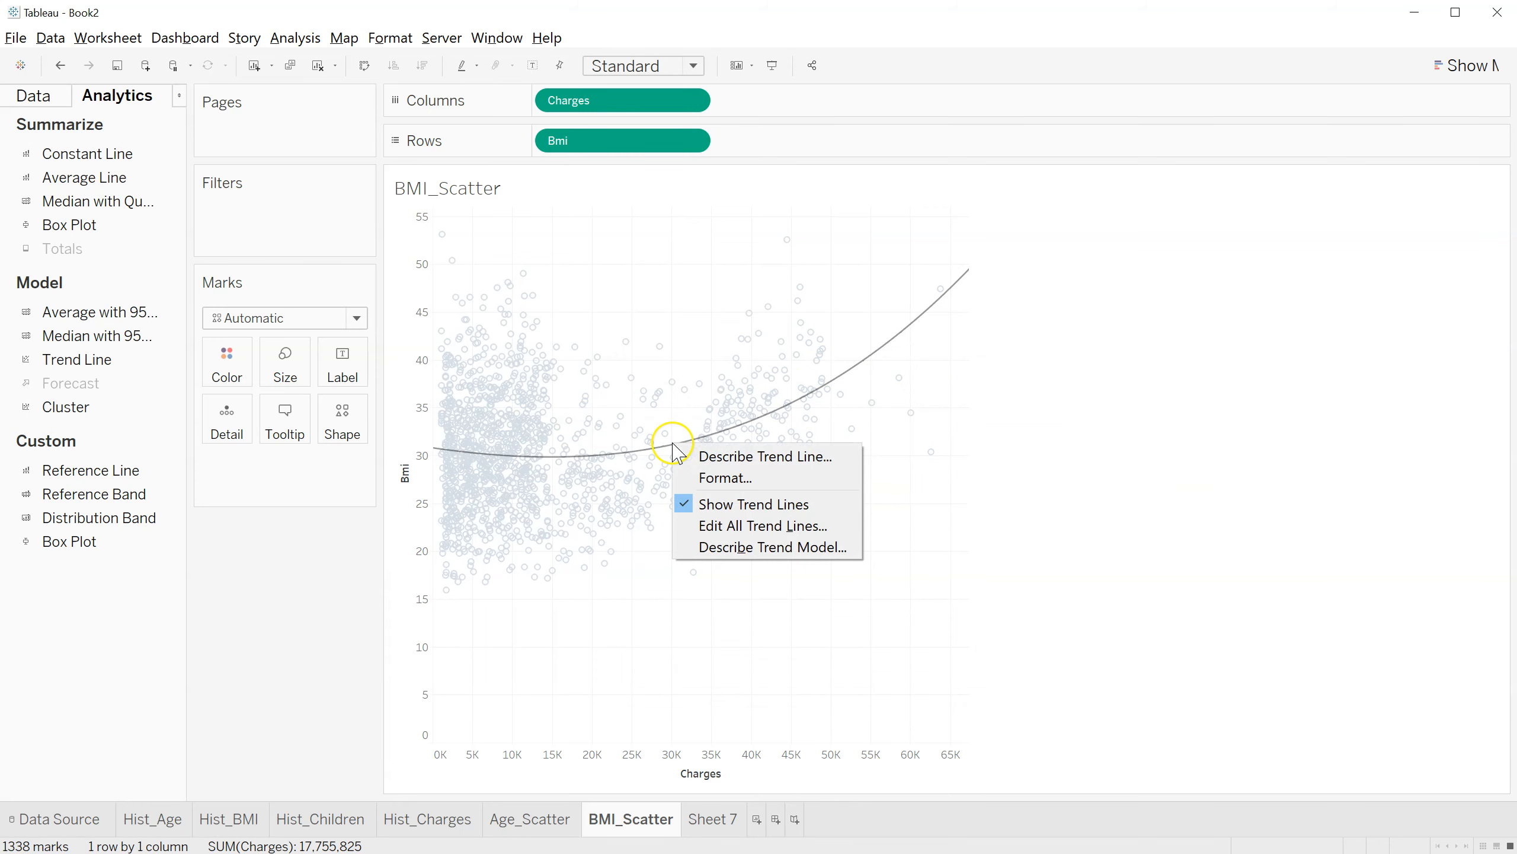
pyautogui.click(724, 547)
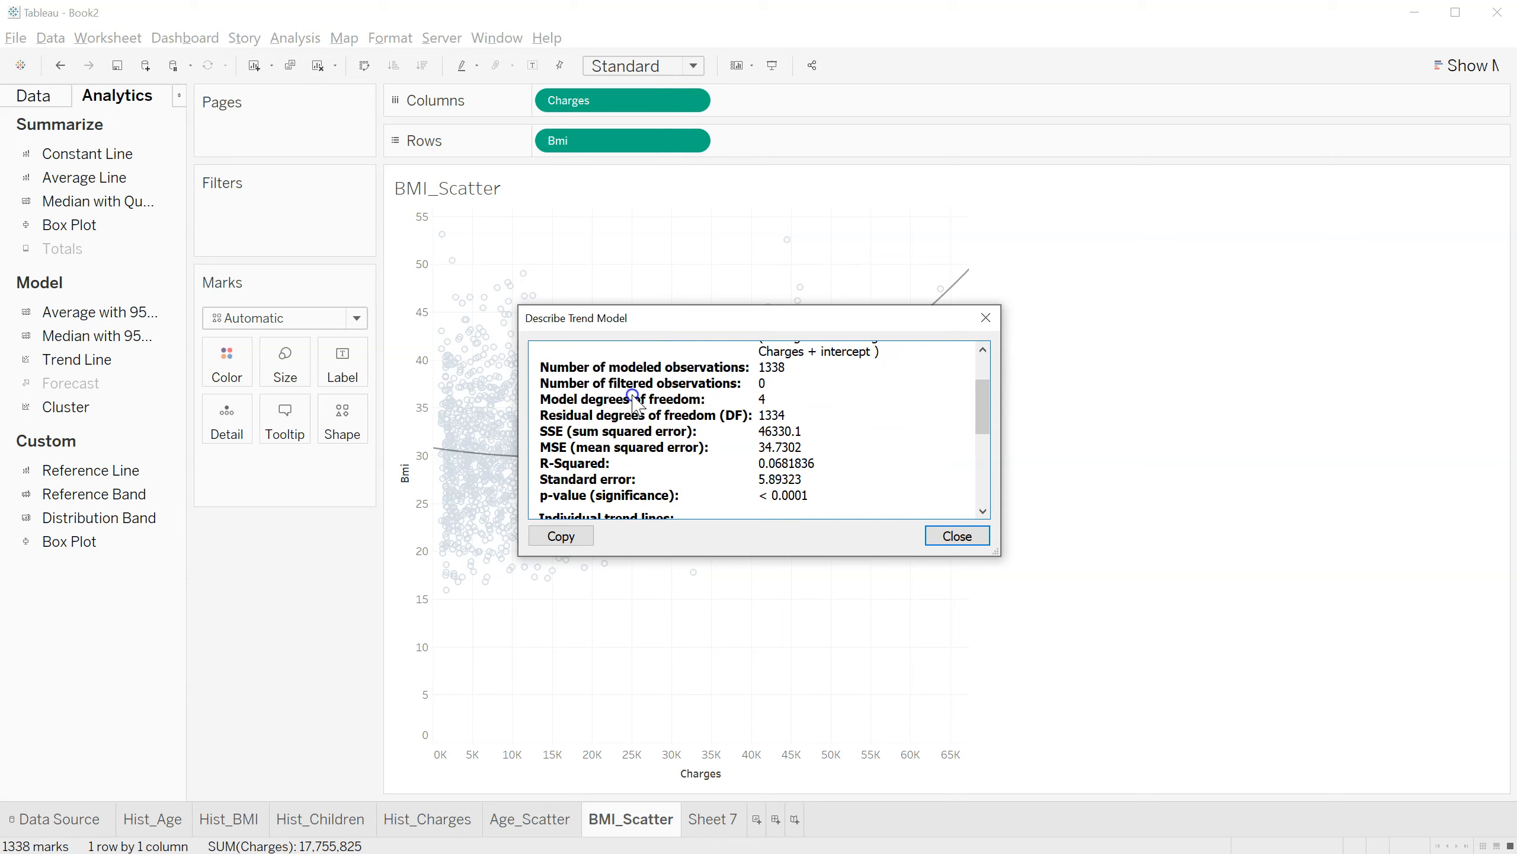
pyautogui.scroll(-1, 679, 428)
pyautogui.scroll(-5, 678, 428)
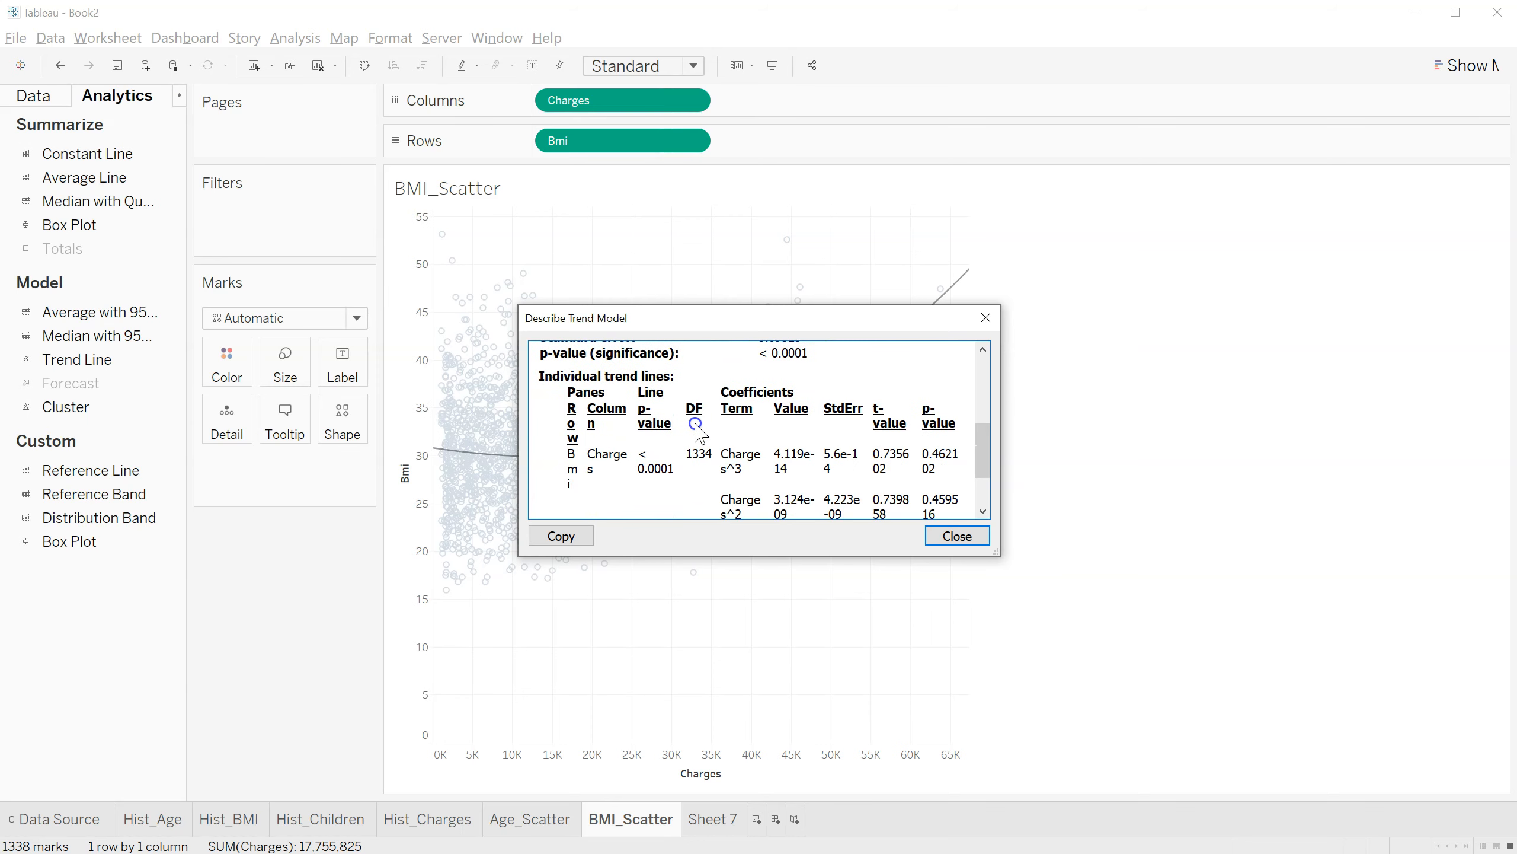
pyautogui.scroll(6, 695, 425)
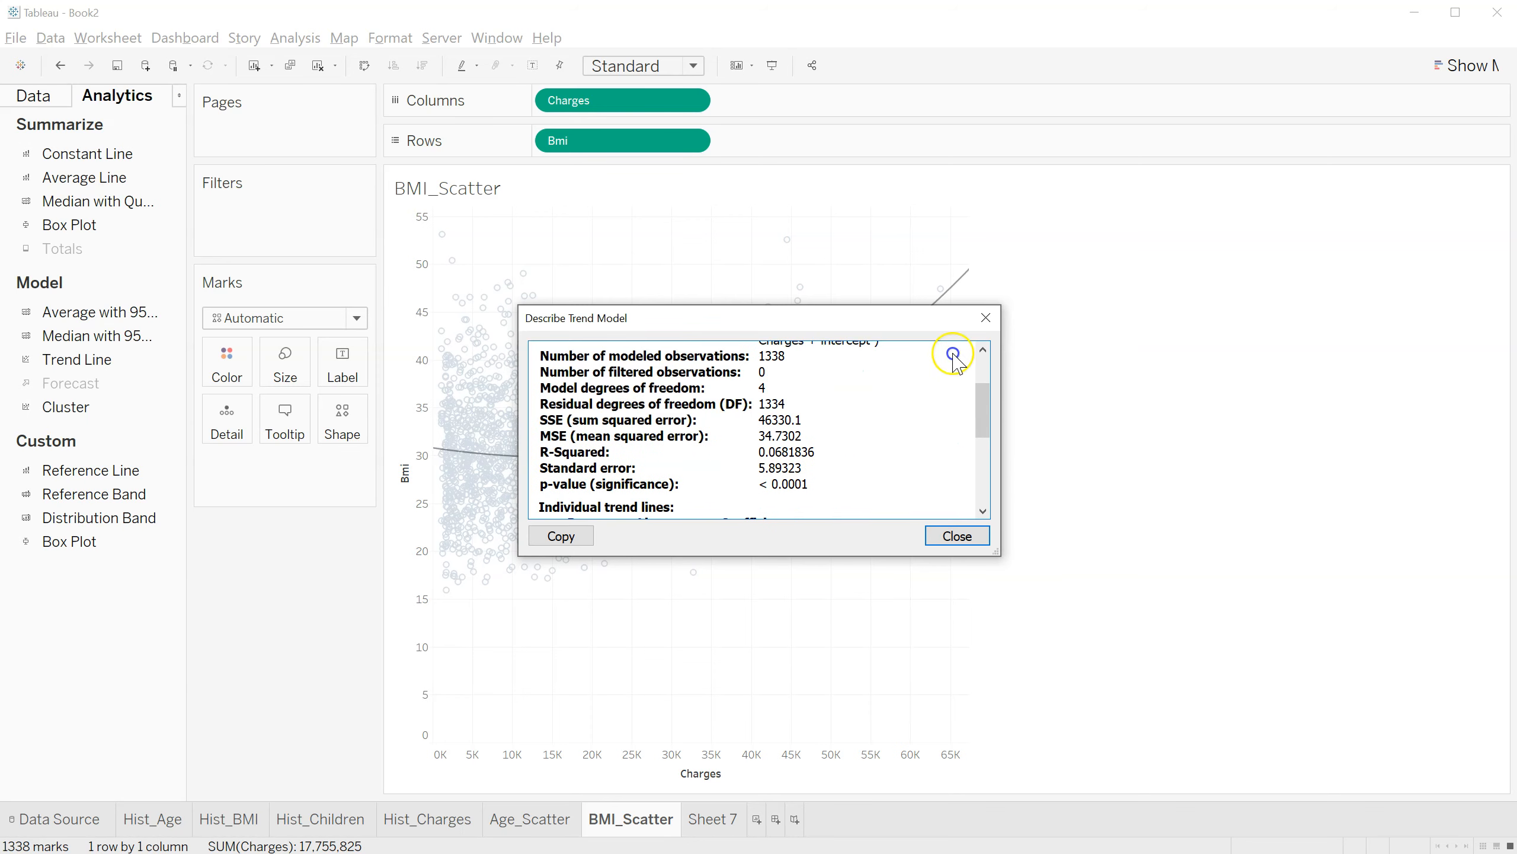
pyautogui.moveTo(819, 459); pyautogui.dragTo(765, 453)
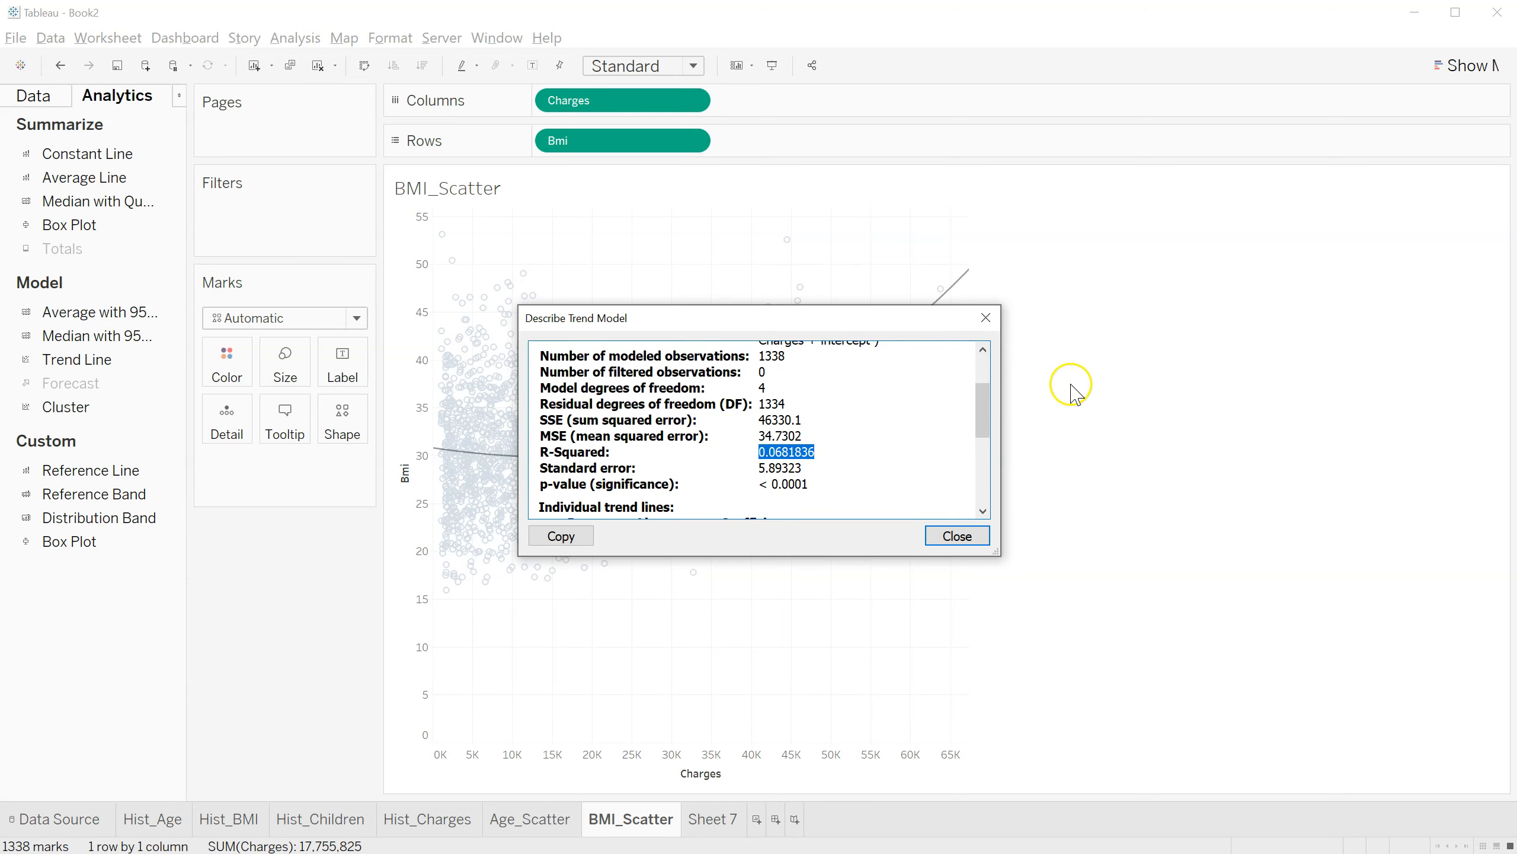
pyautogui.click(985, 317)
# - Switch to the Word document and add an R2: row with the value 0.0681836 below the Equation row in the BMI section
pyautogui.hotkey('alt', 'Tab')
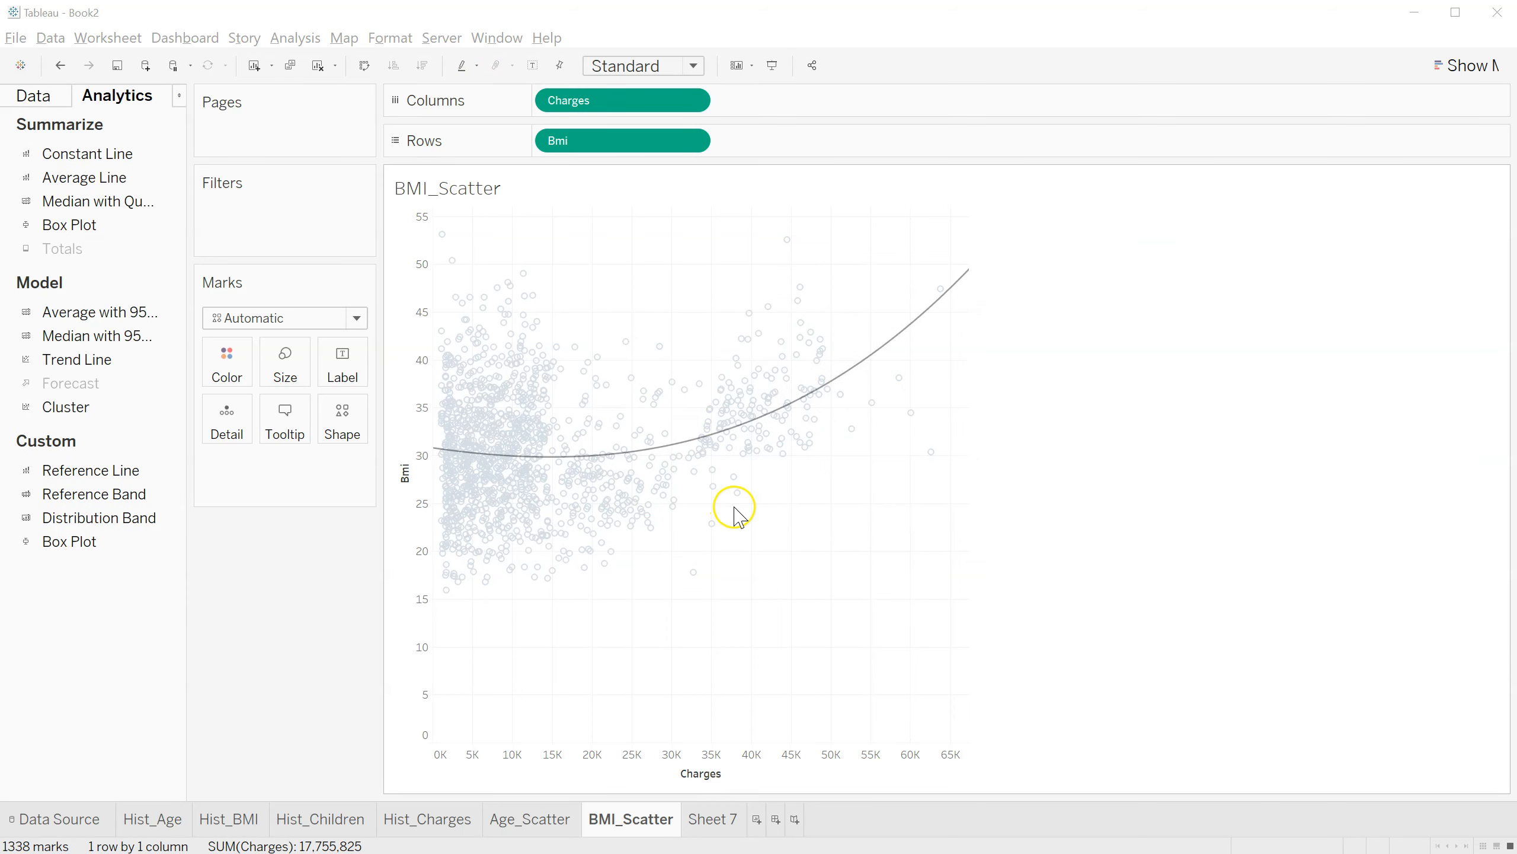
pyautogui.hotkey('alt', 'Tab')
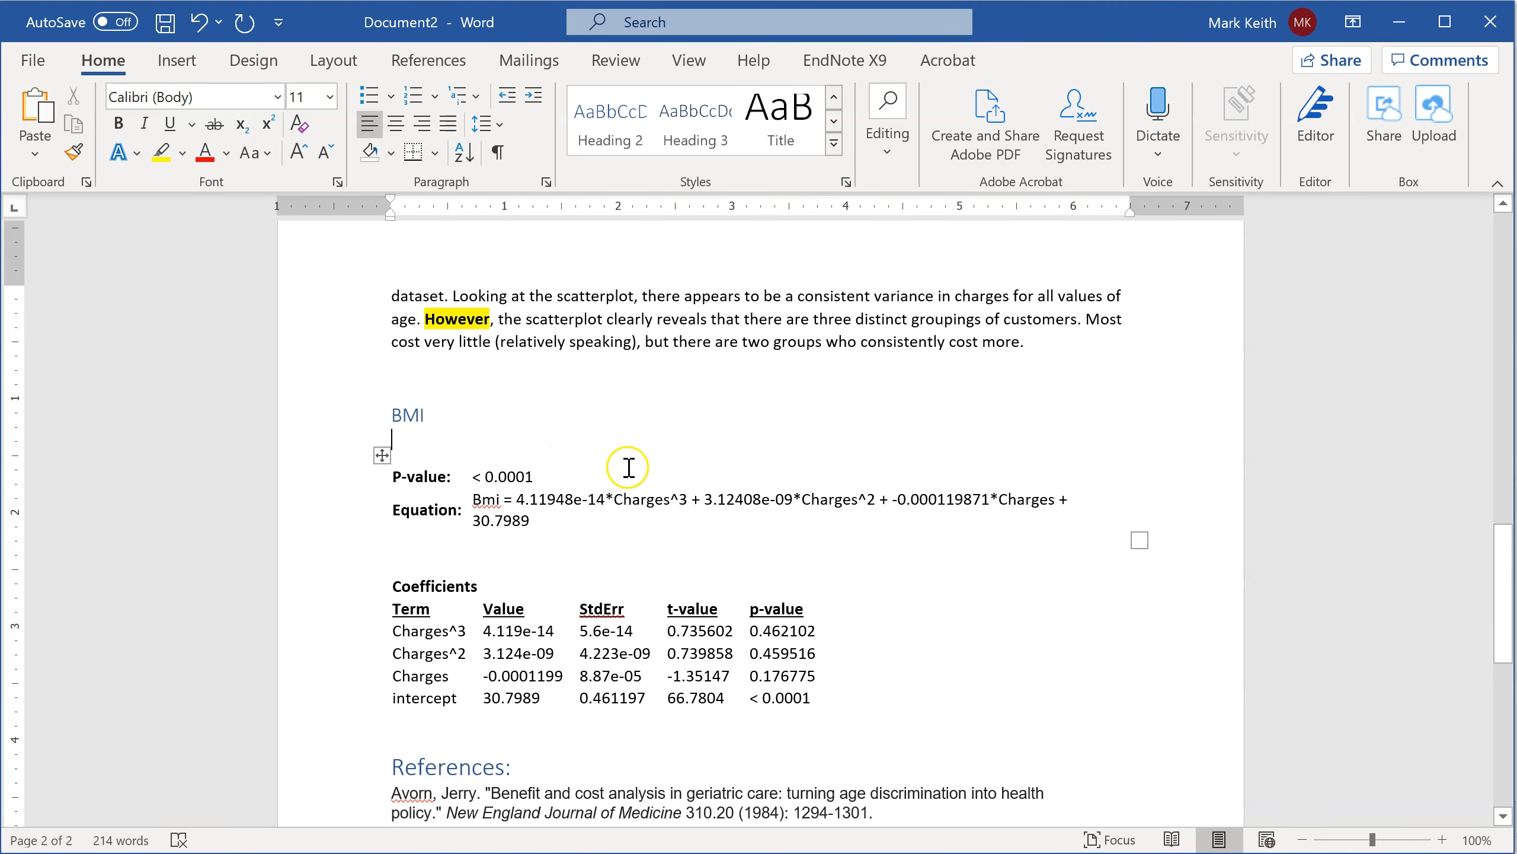
pyautogui.click(583, 523)
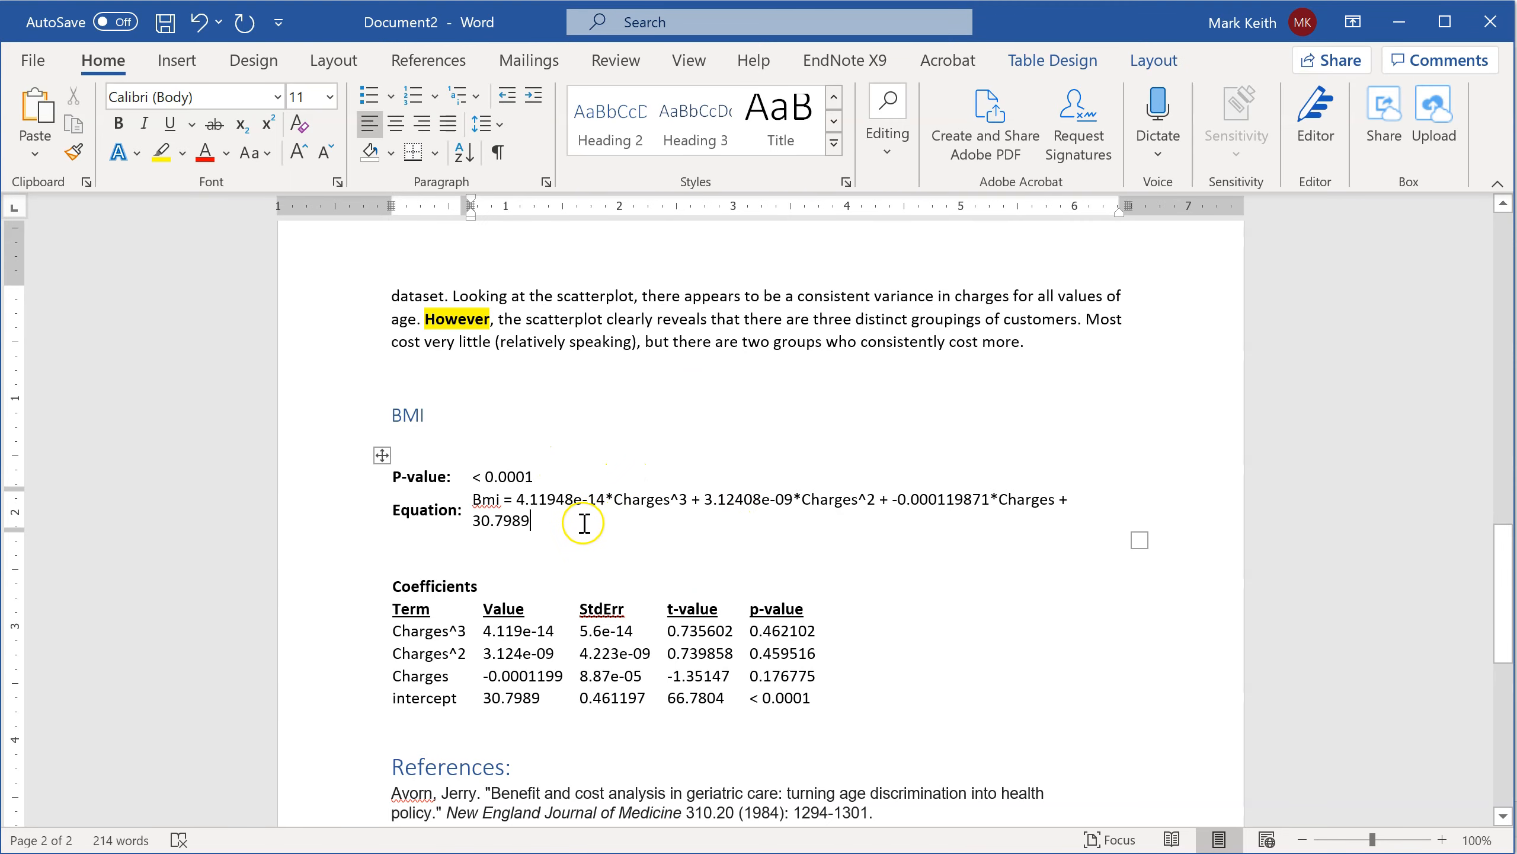
pyautogui.press('Return')
pyautogui.write('R2:')
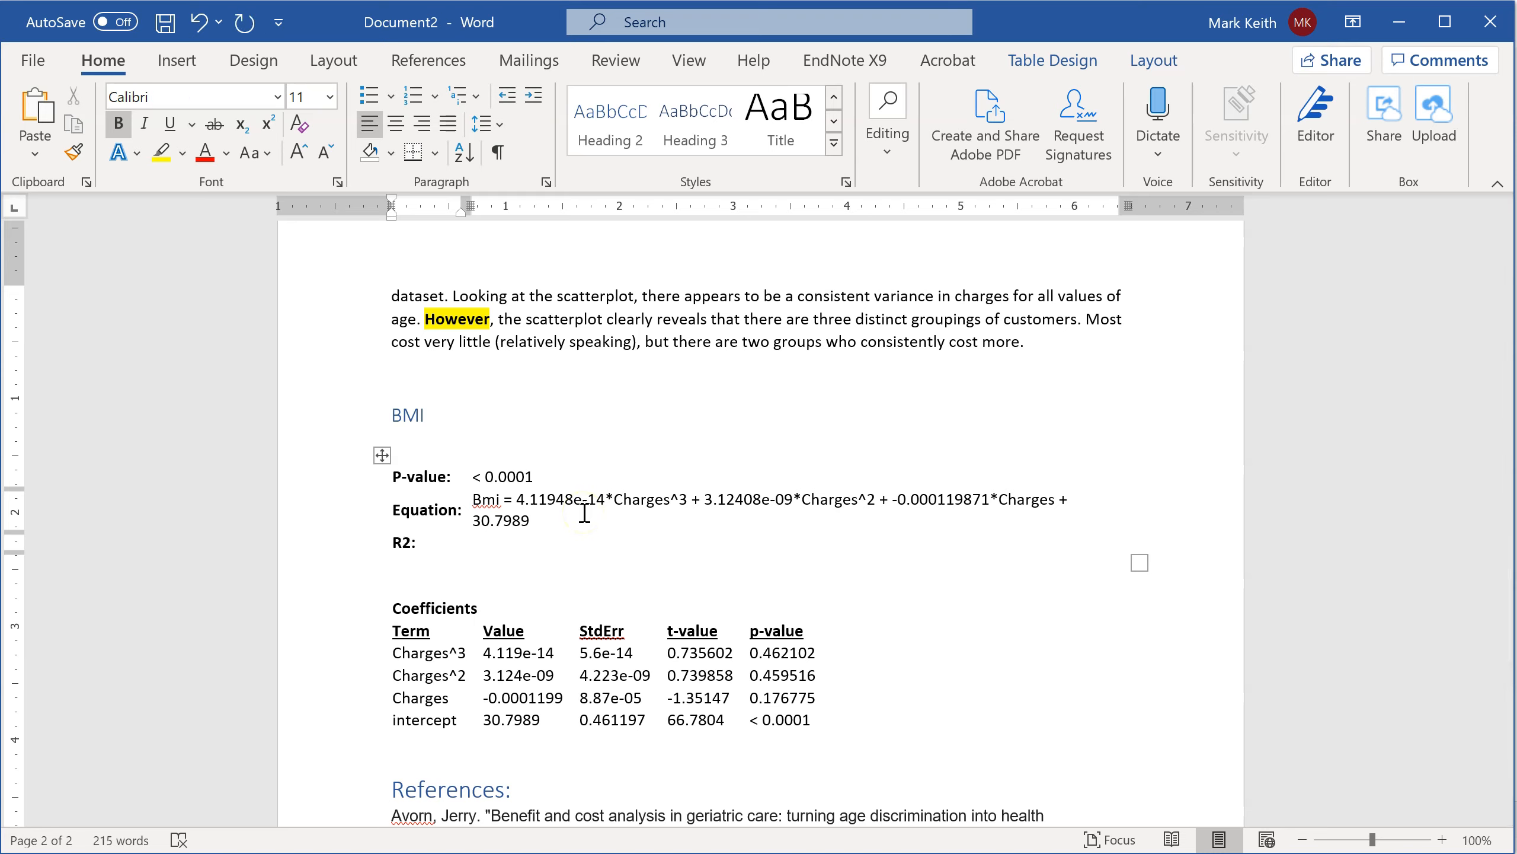
pyautogui.press('Tab')
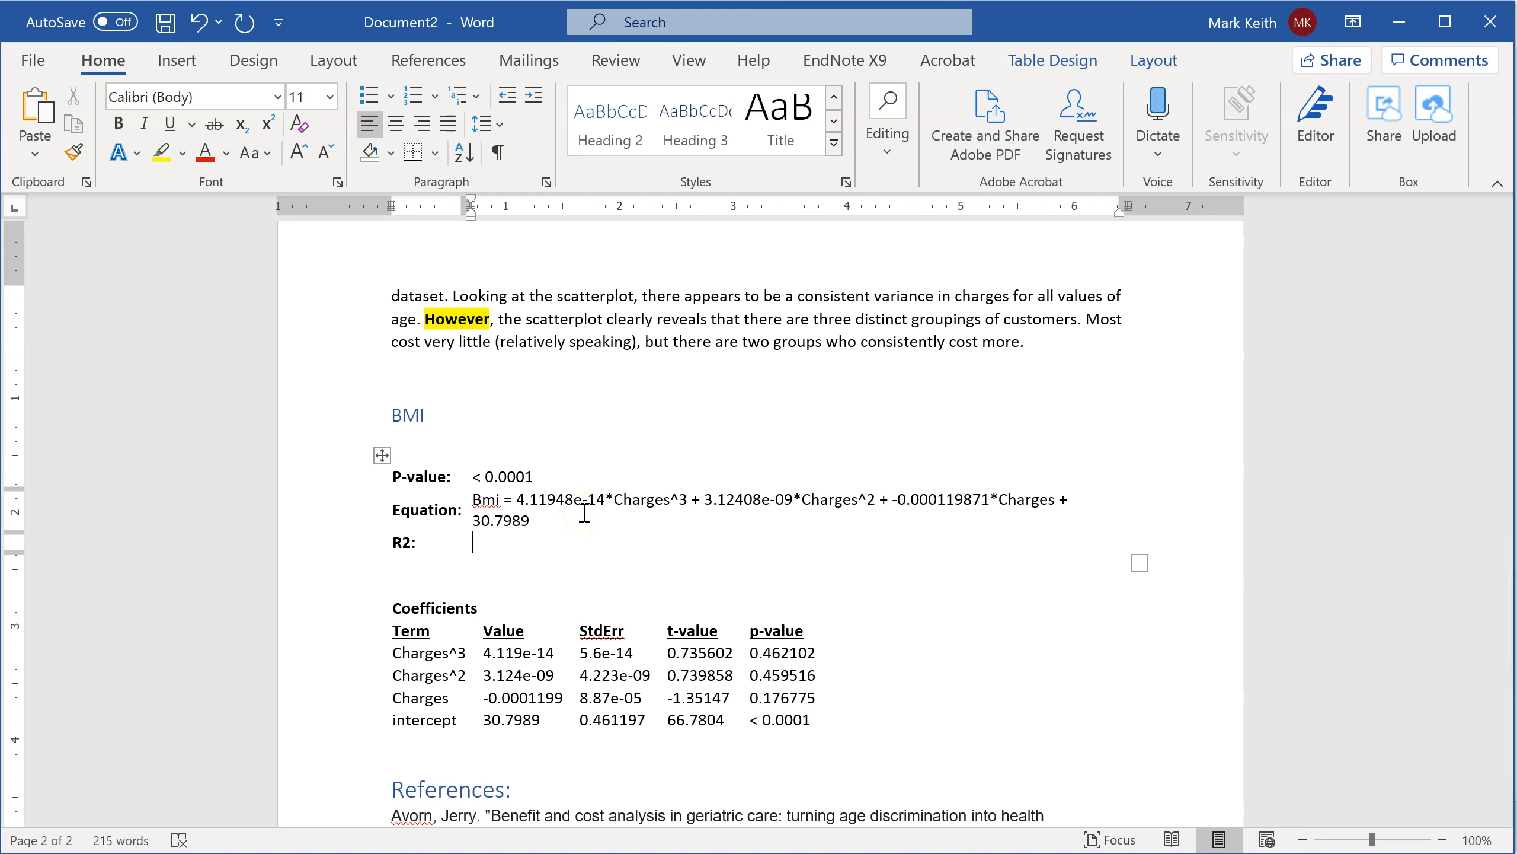
pyautogui.write('0.0681836')
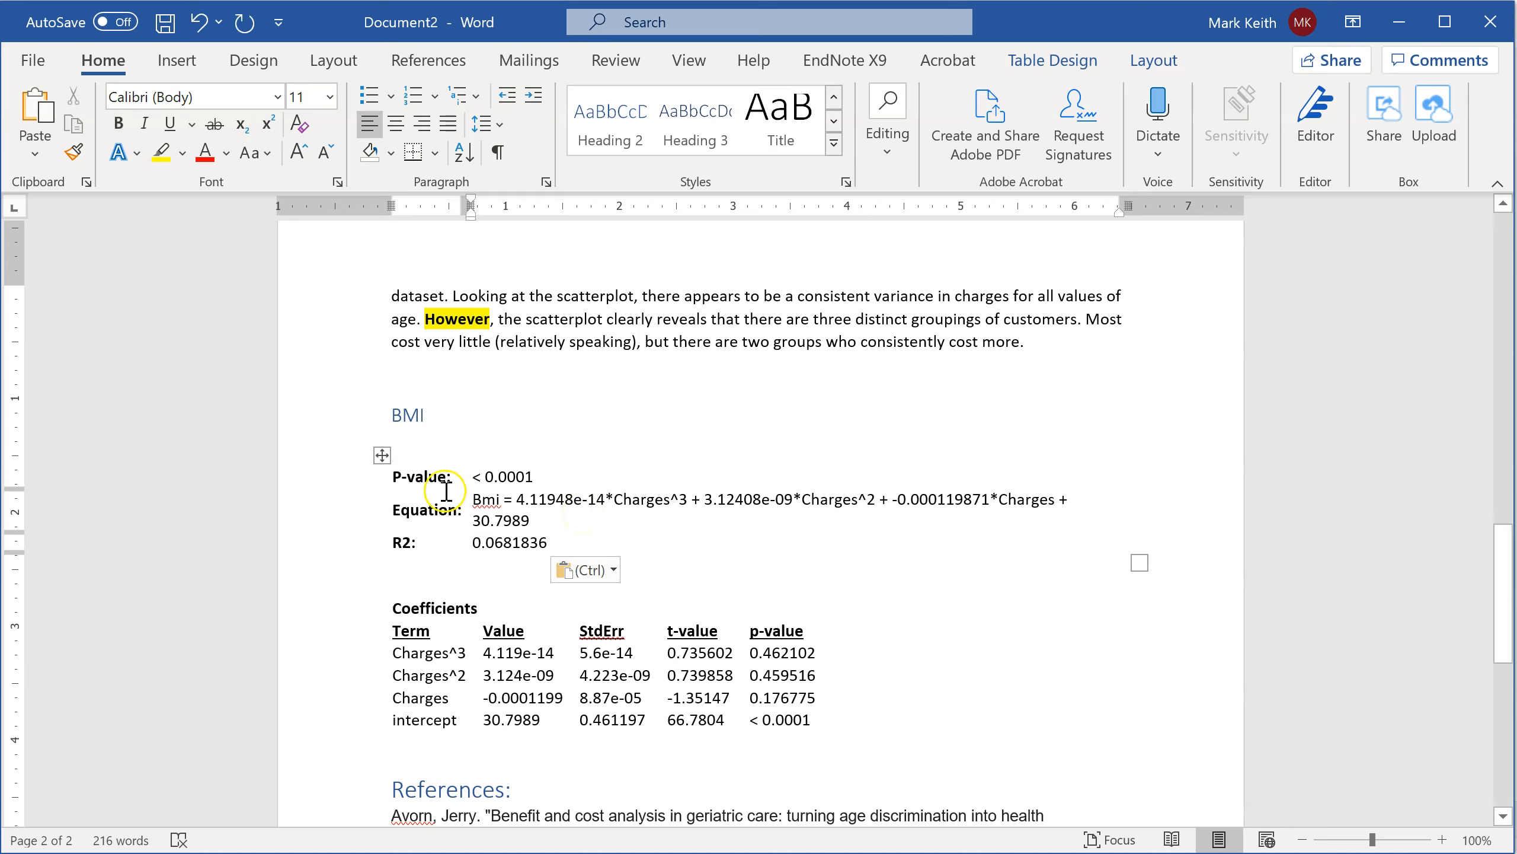
# - Review the Age section's statistics, and compare the BMI equation's Charges terms with their p-values in the coefficients table
pyautogui.click(383, 455)
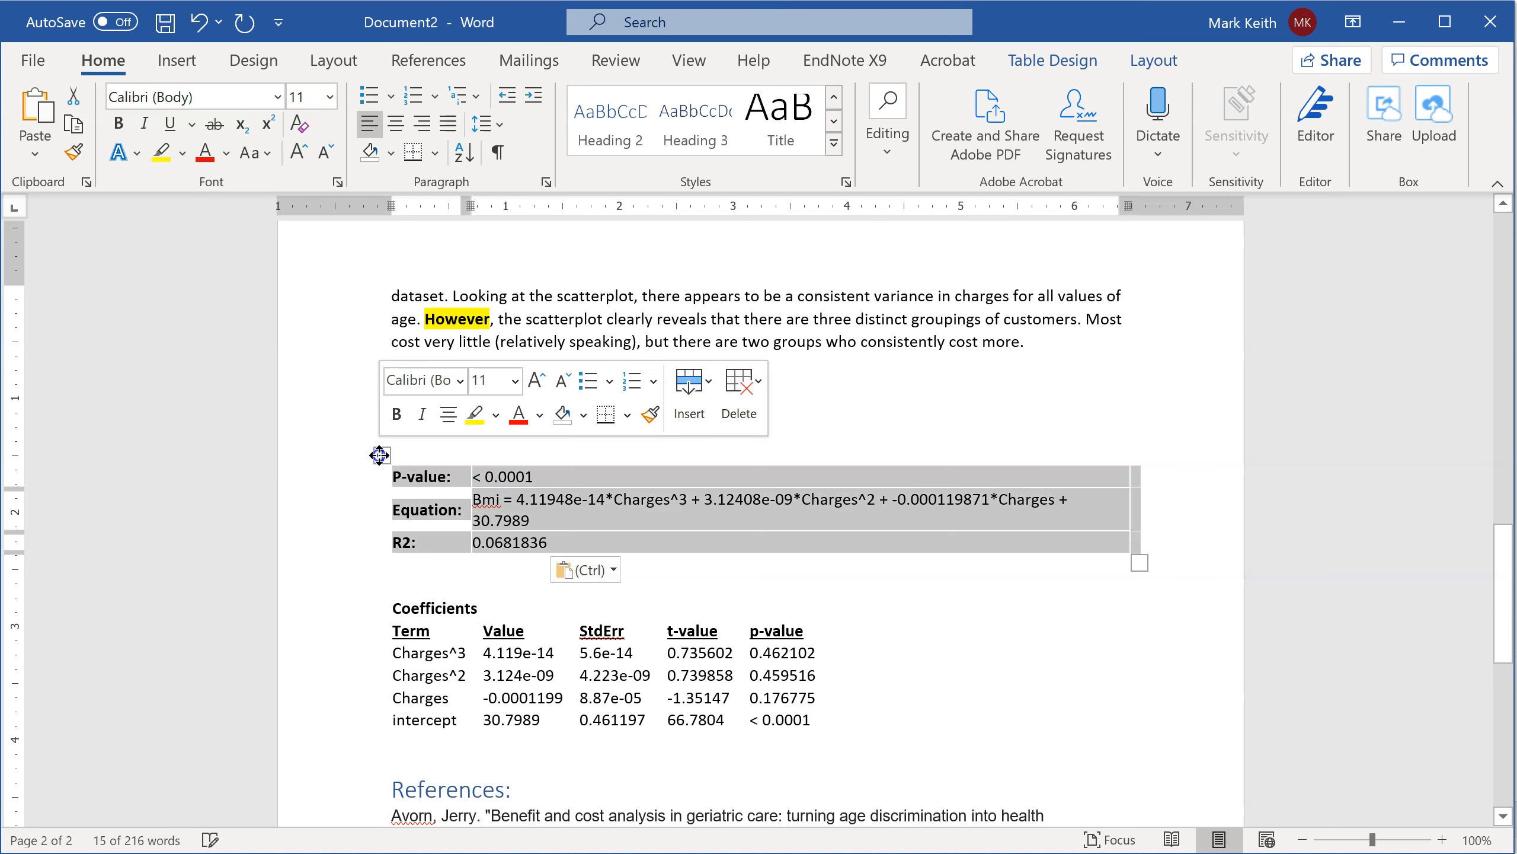
pyautogui.click(613, 514)
pyautogui.scroll(8, 510, 490)
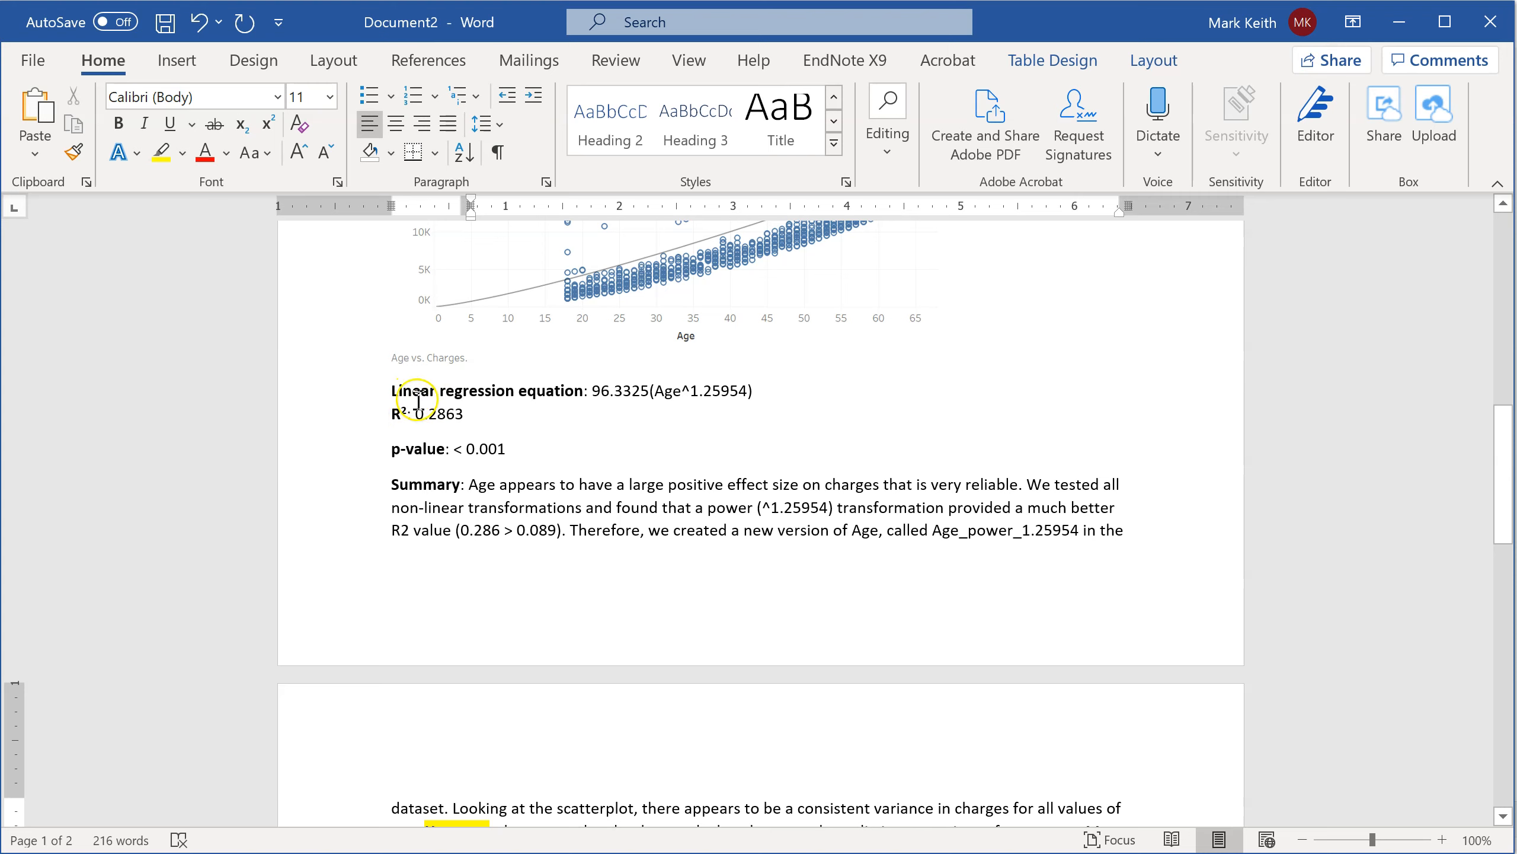
pyautogui.scroll(-8, 456, 454)
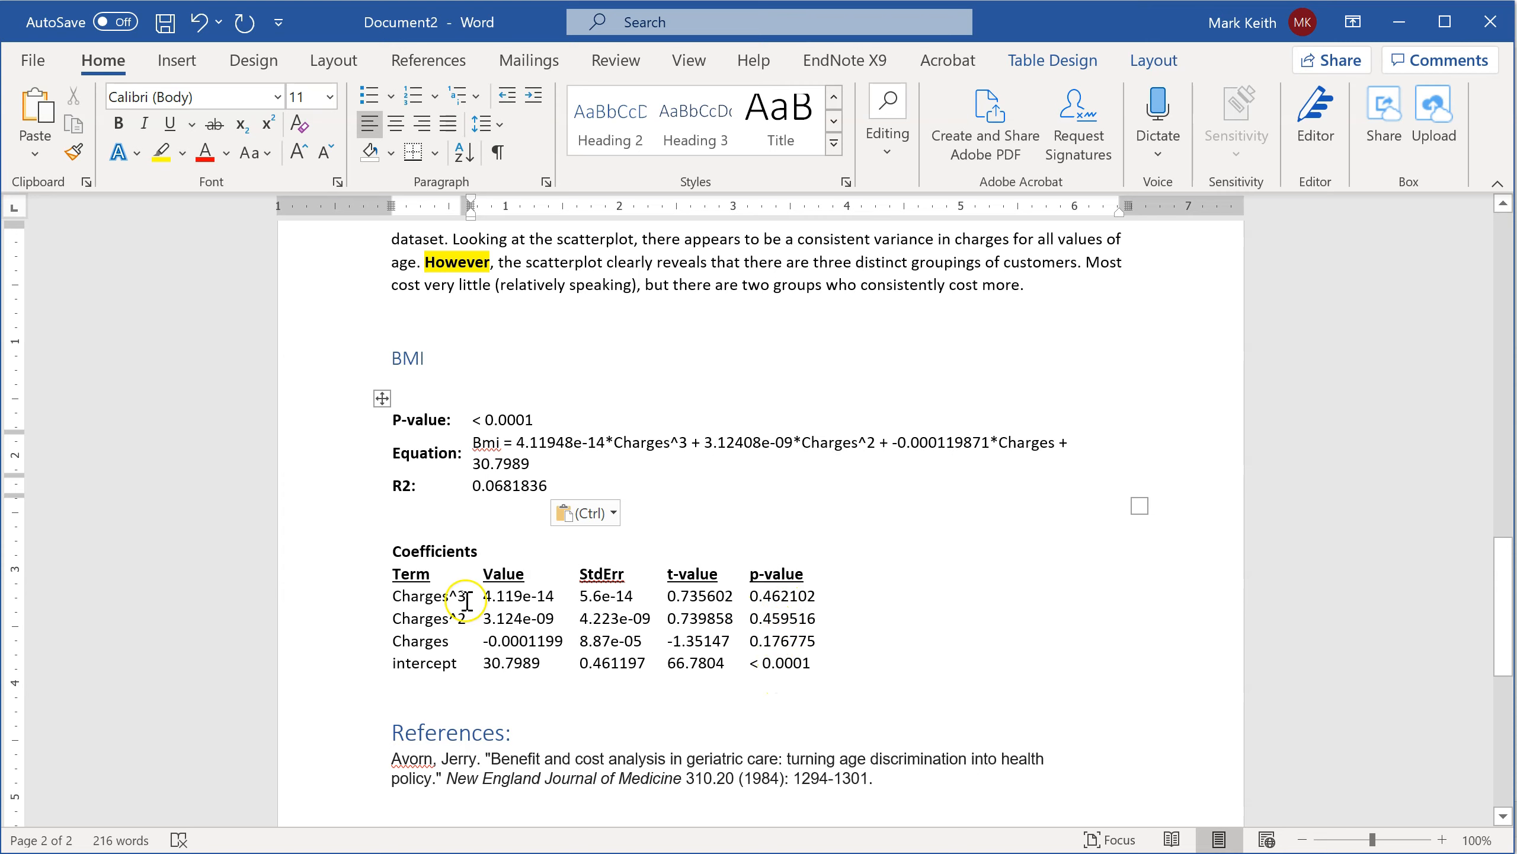
pyautogui.click(426, 596)
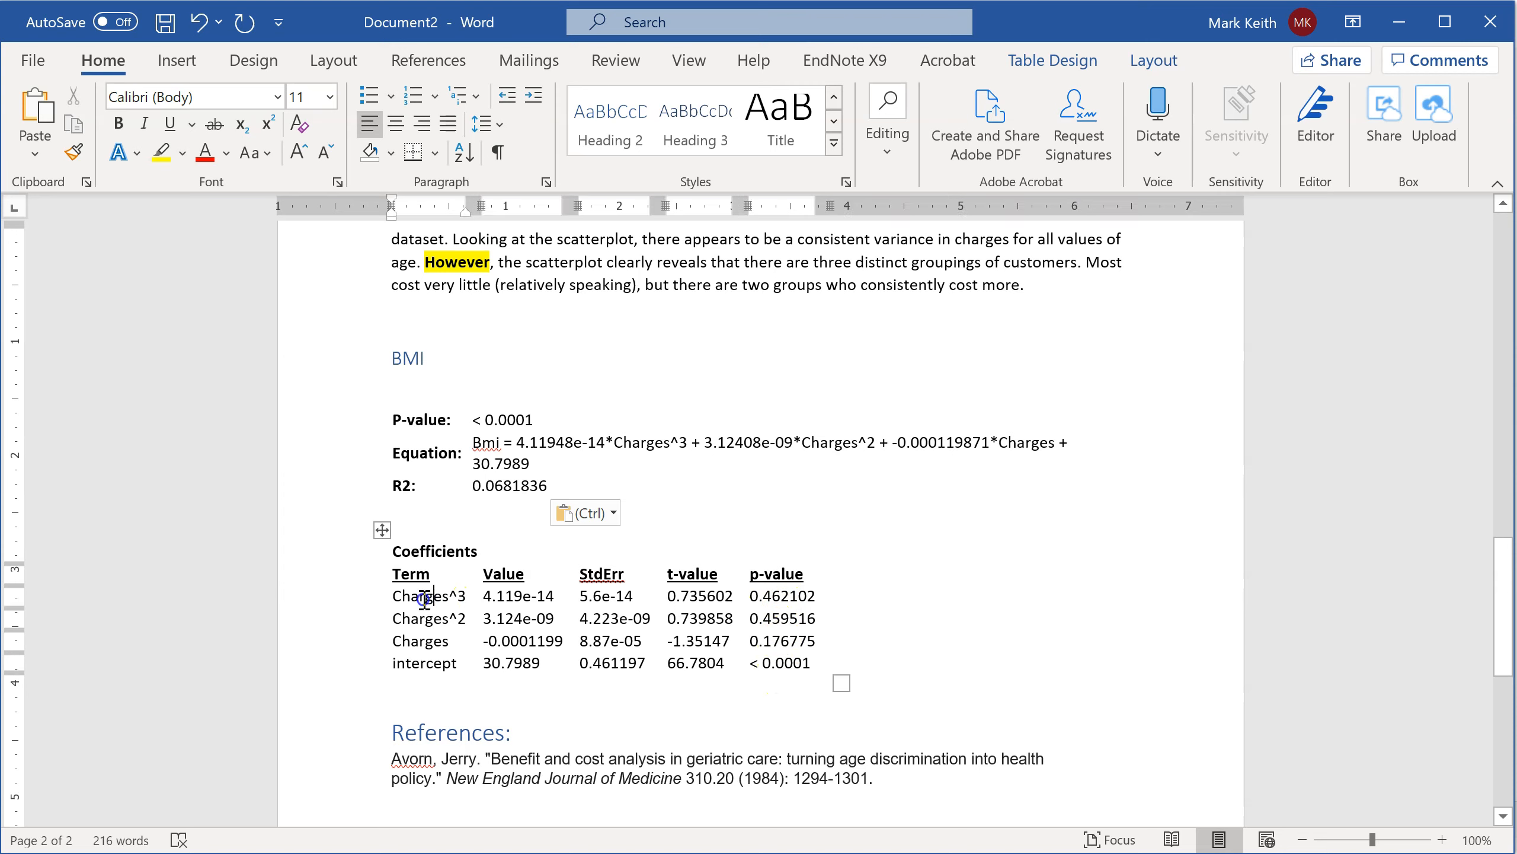
pyautogui.click(687, 444)
pyautogui.click(966, 447)
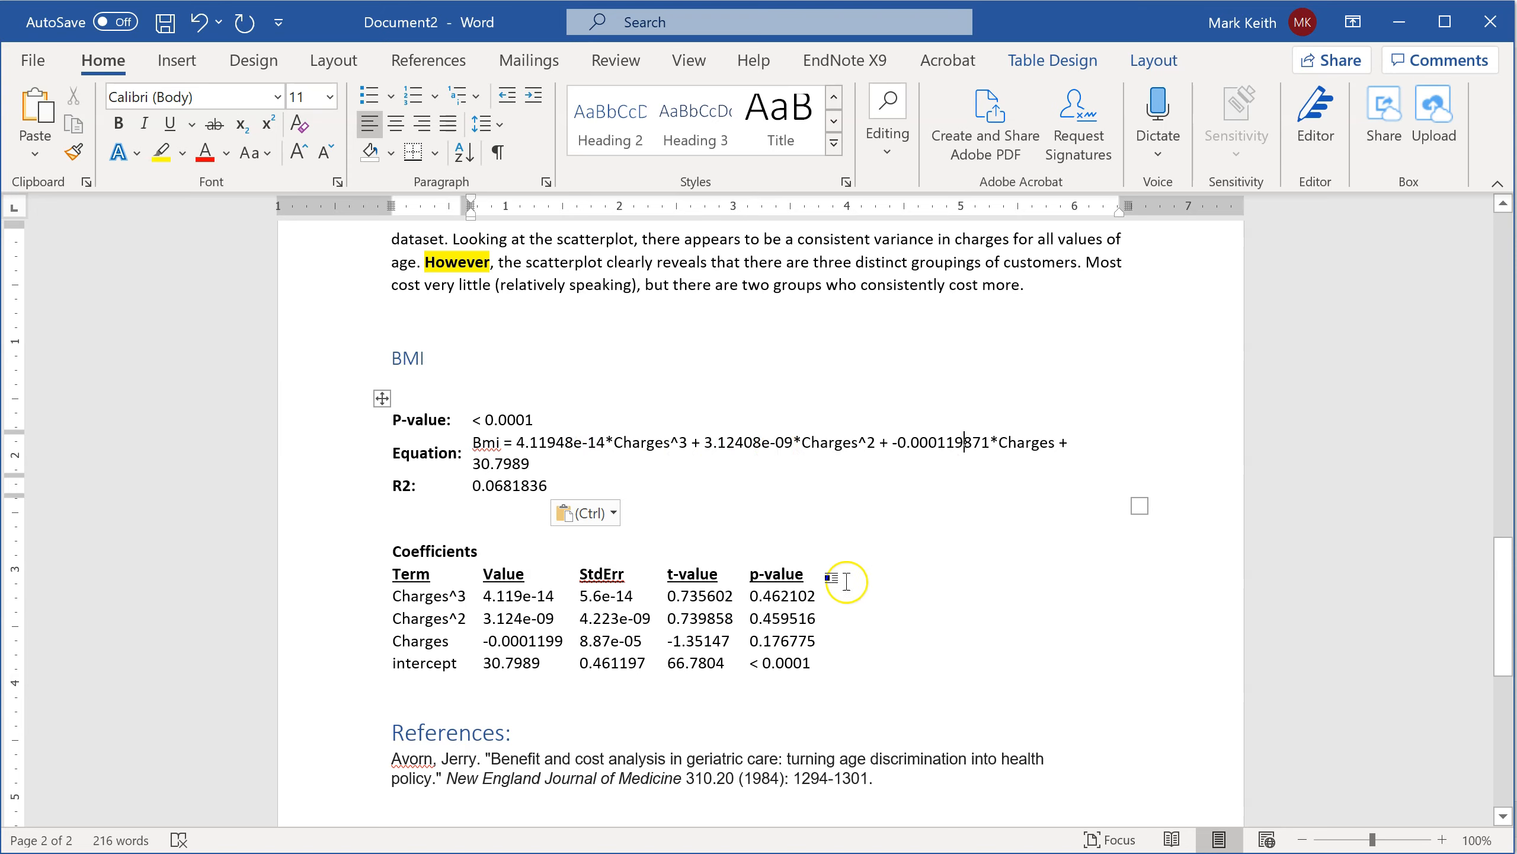
pyautogui.click(782, 595)
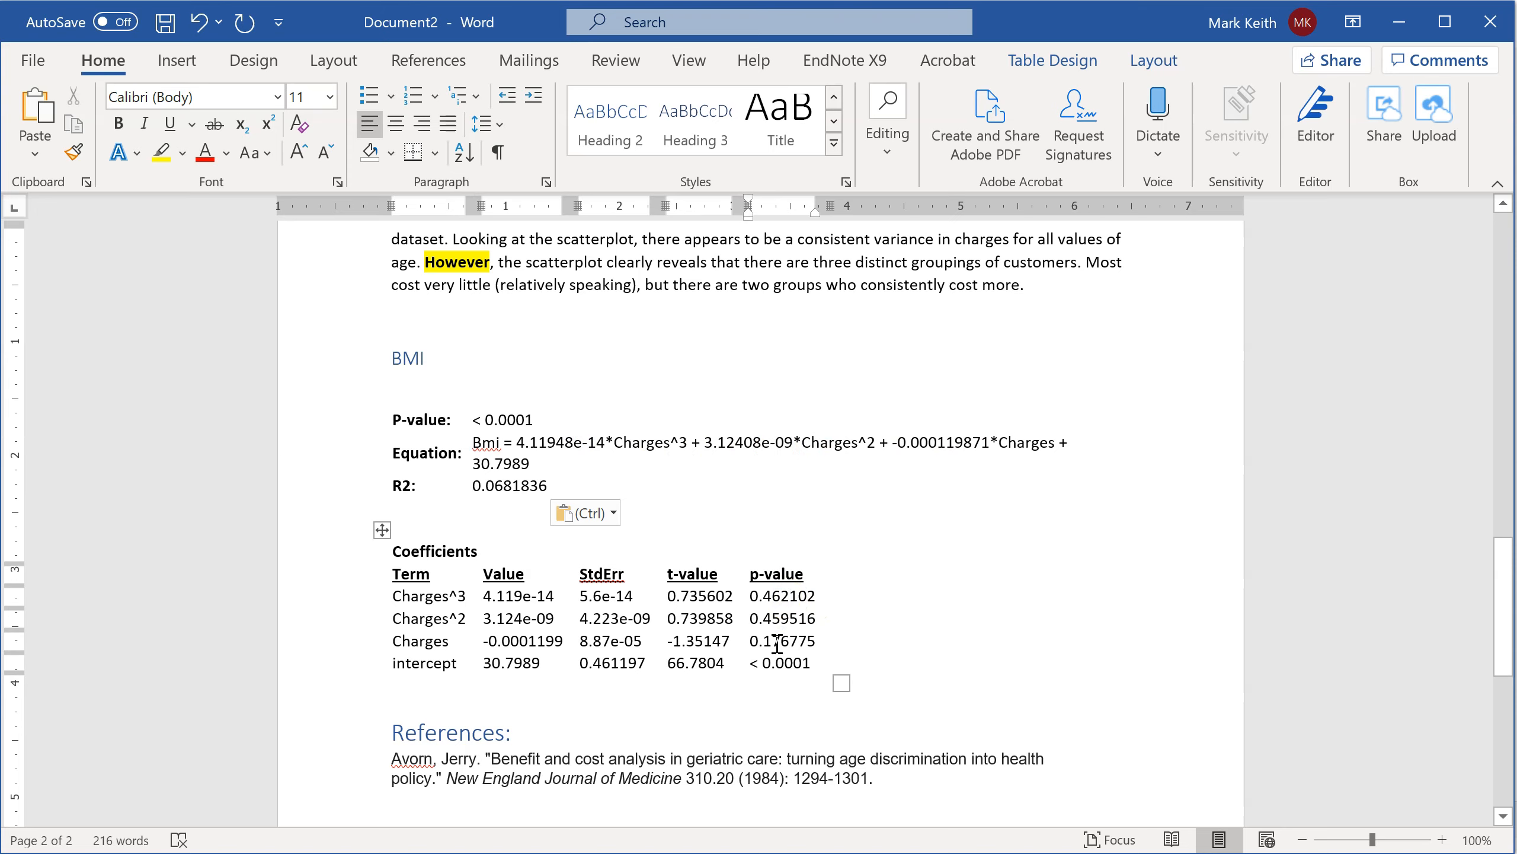
pyautogui.click(637, 442)
pyautogui.click(856, 443)
pyautogui.click(1018, 443)
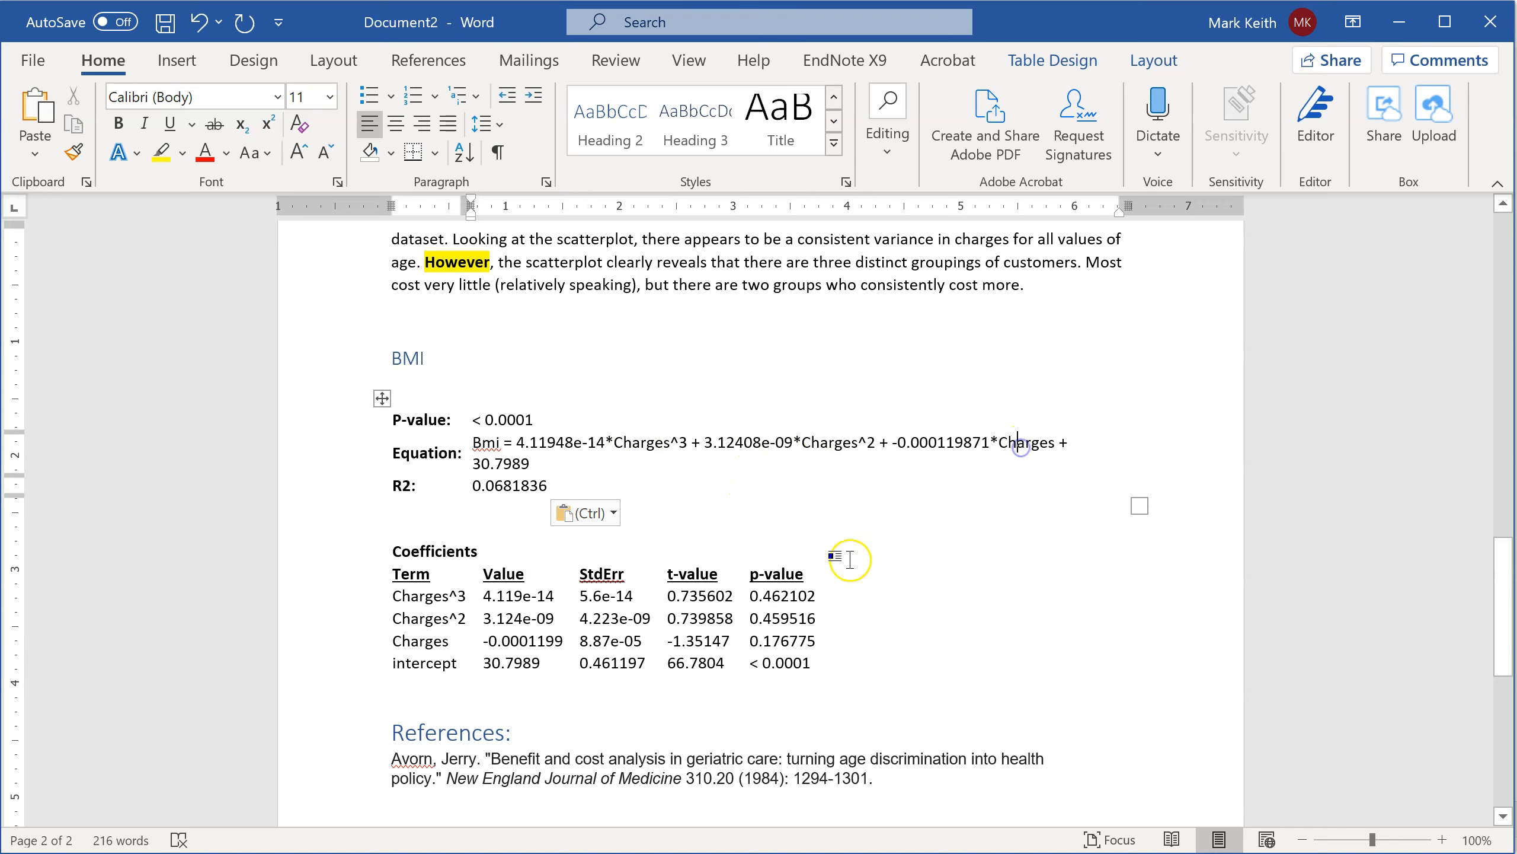
pyautogui.click(766, 661)
# - Examine the BMI model's overall p-value and which variables act as predictor and outcome in its equation
pyautogui.moveTo(540, 414); pyautogui.dragTo(465, 414)
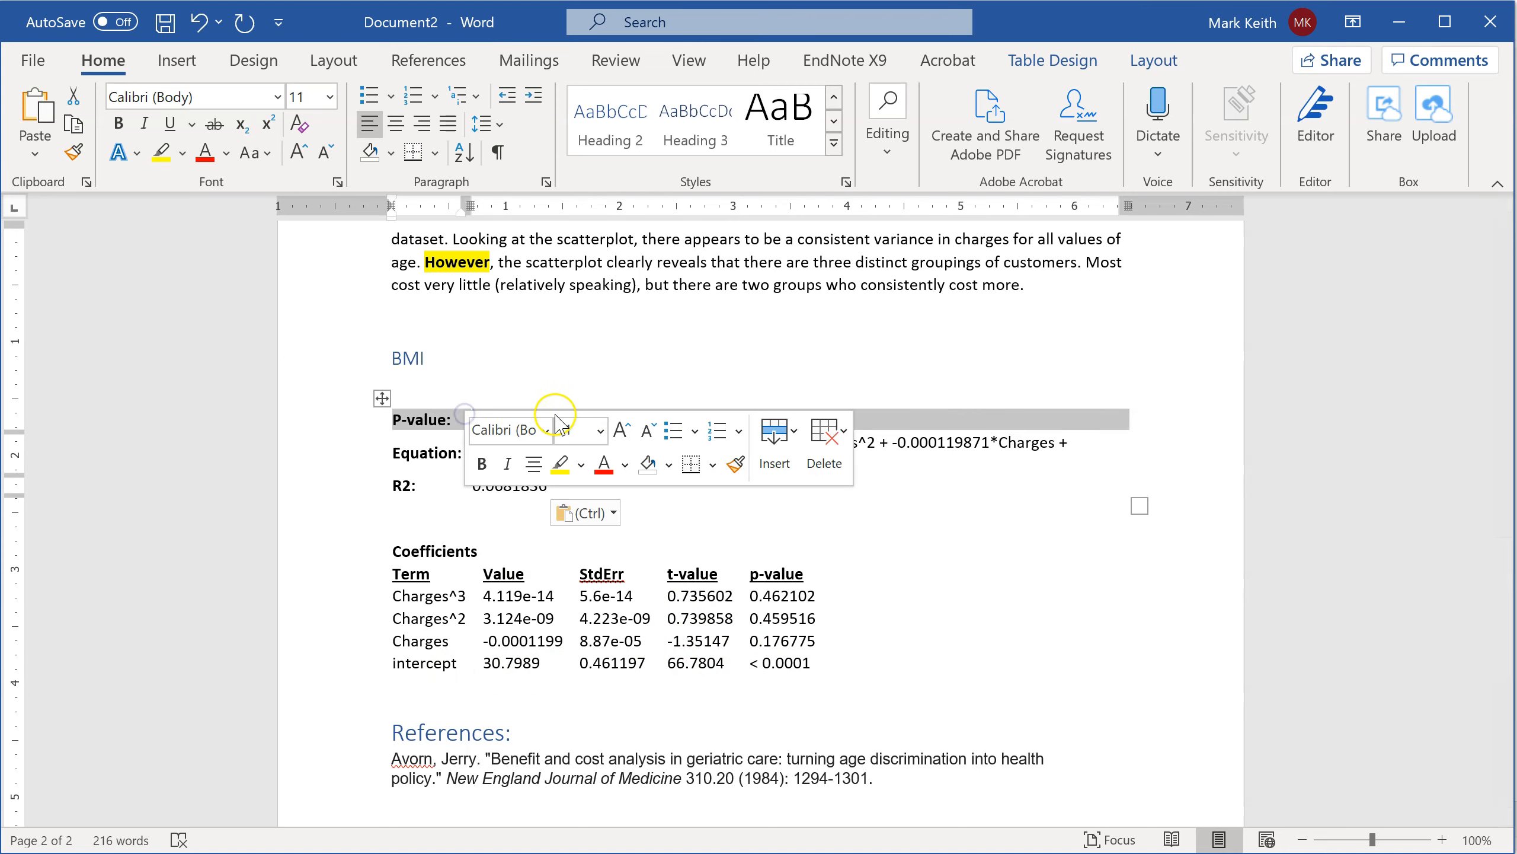
pyautogui.click(909, 423)
pyautogui.moveTo(530, 442); pyautogui.dragTo(1006, 446)
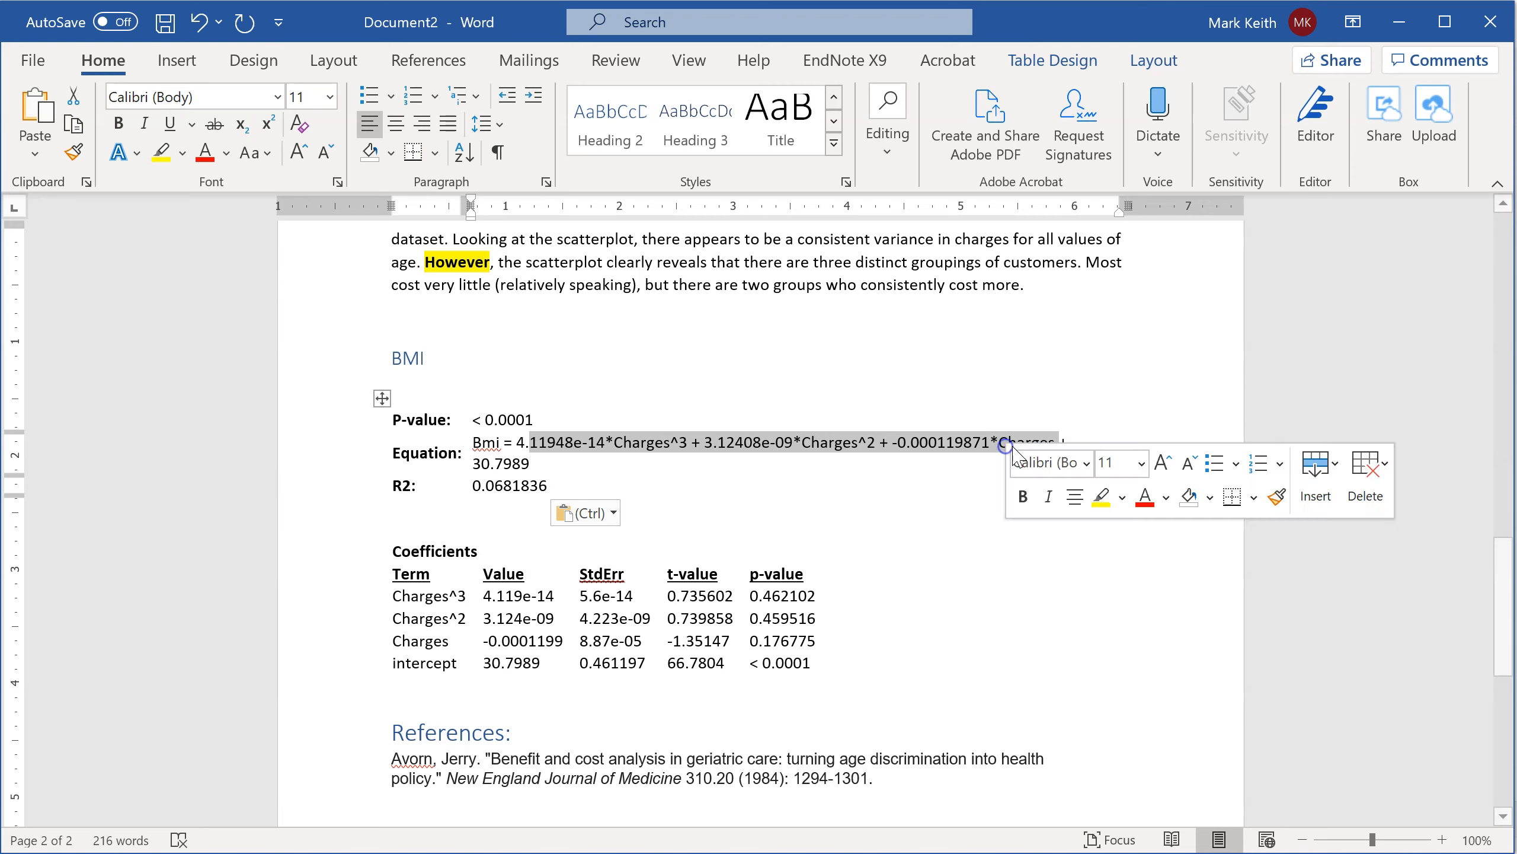
pyautogui.click(1016, 440)
pyautogui.doubleClick(1016, 441)
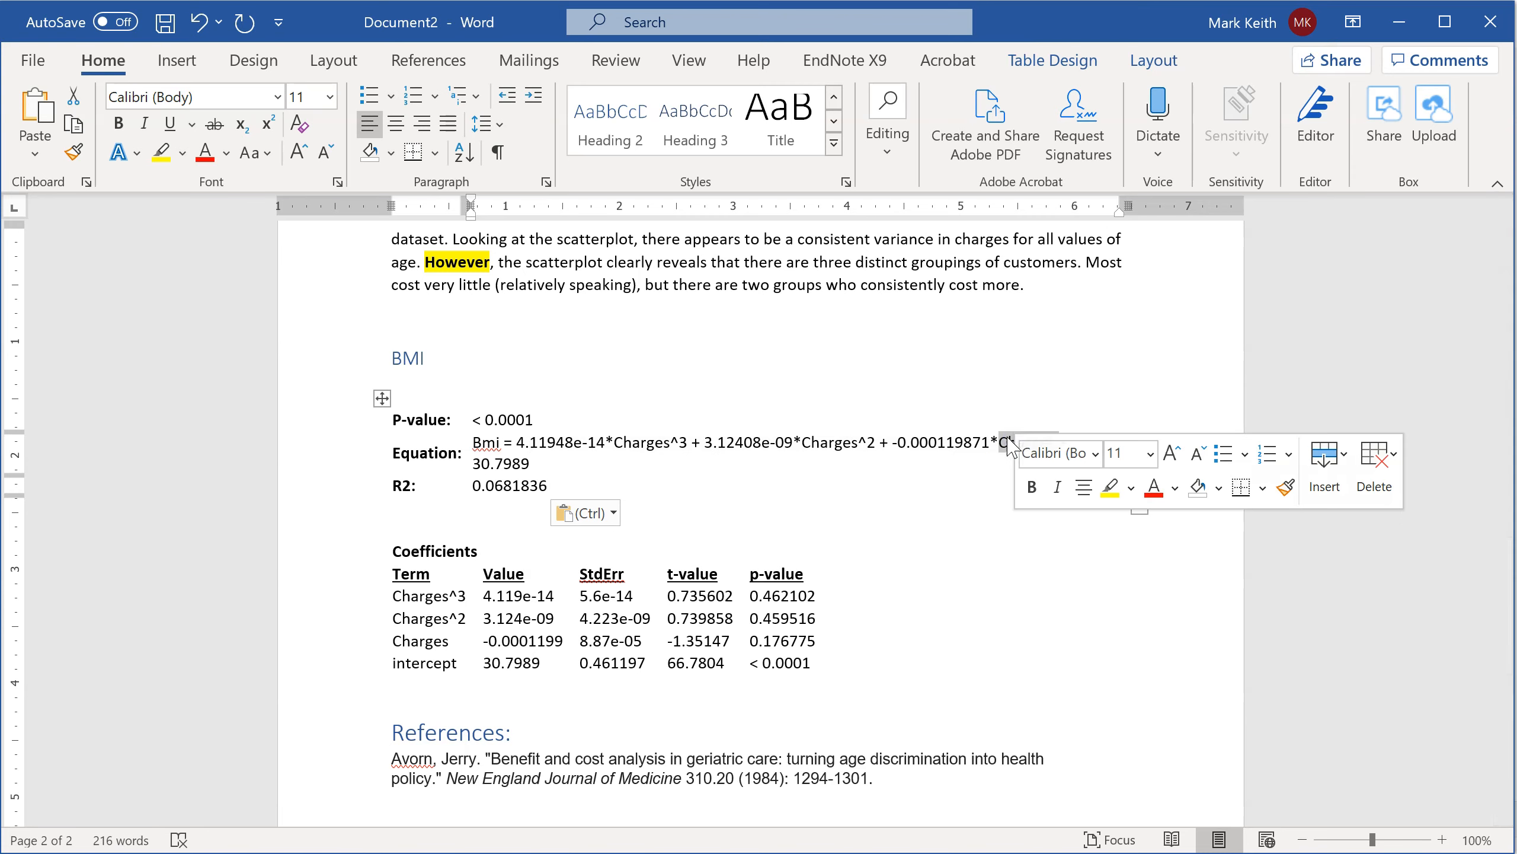
pyautogui.click(752, 449)
pyautogui.click(619, 443)
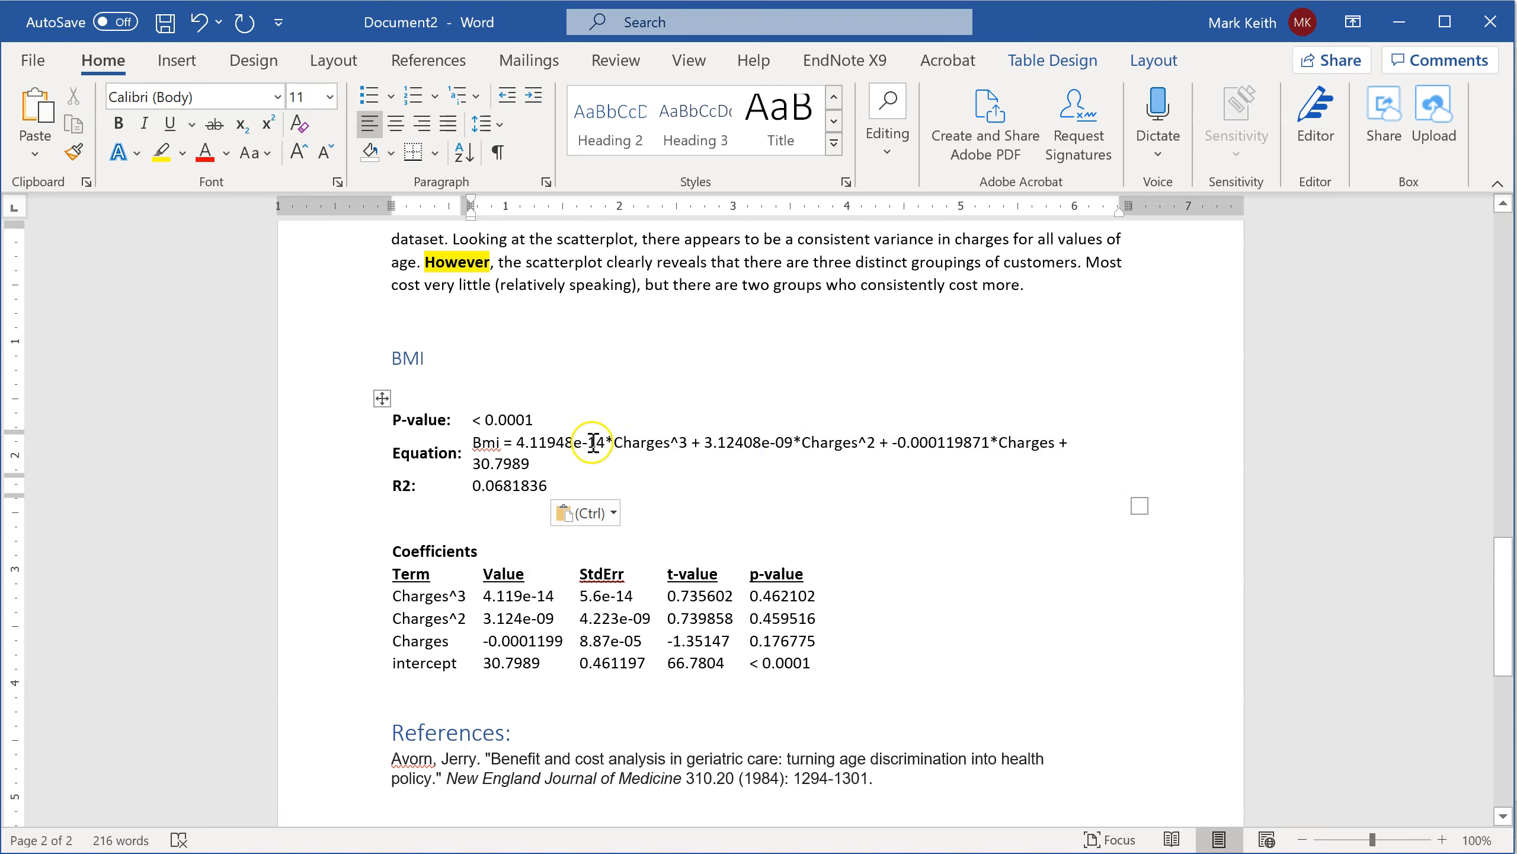
pyautogui.doubleClick(1027, 443)
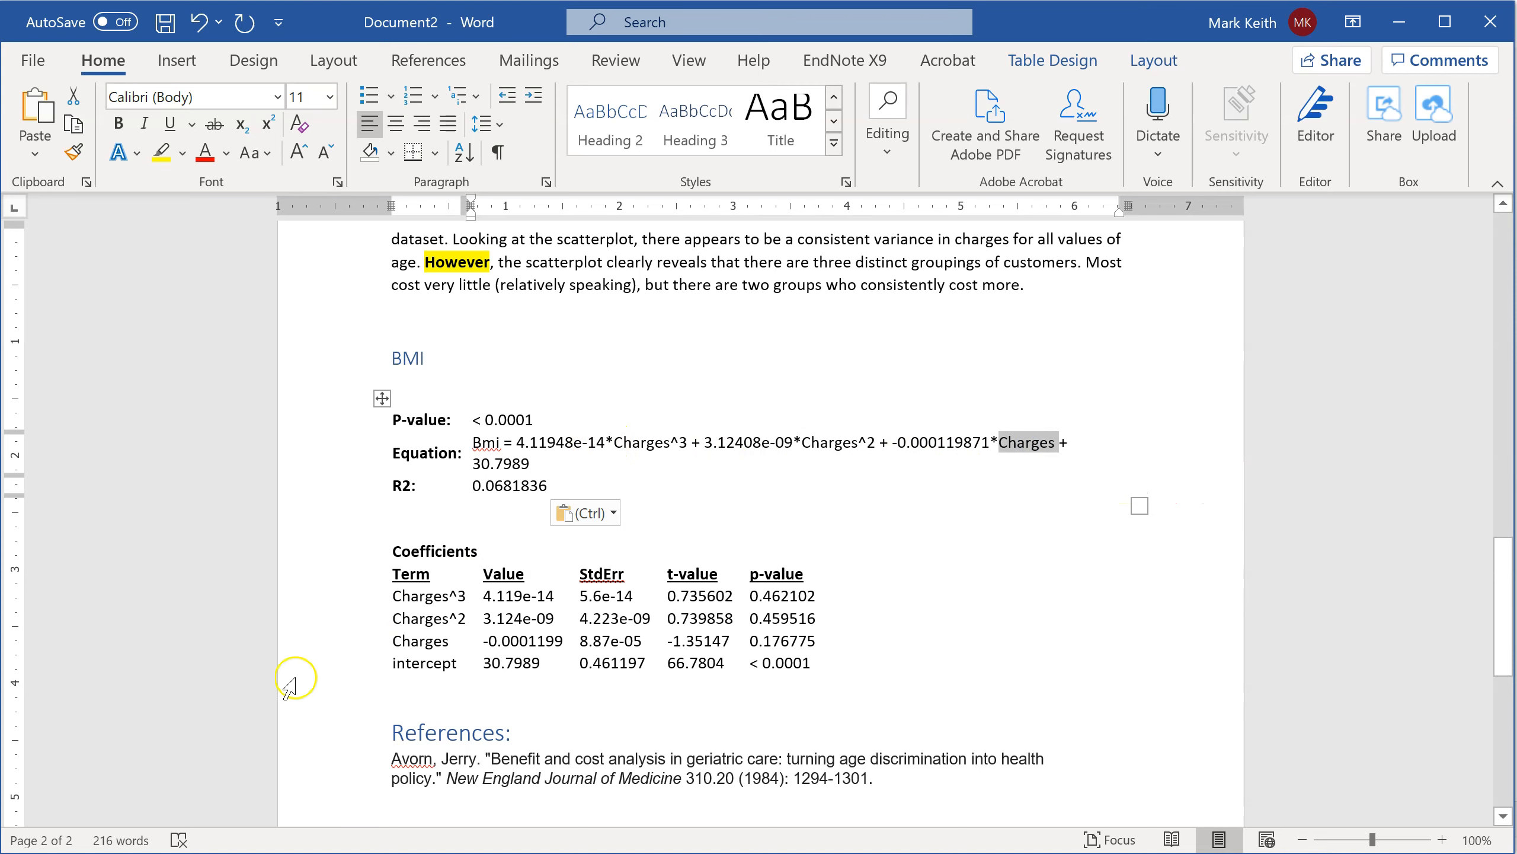
pyautogui.click(746, 442)
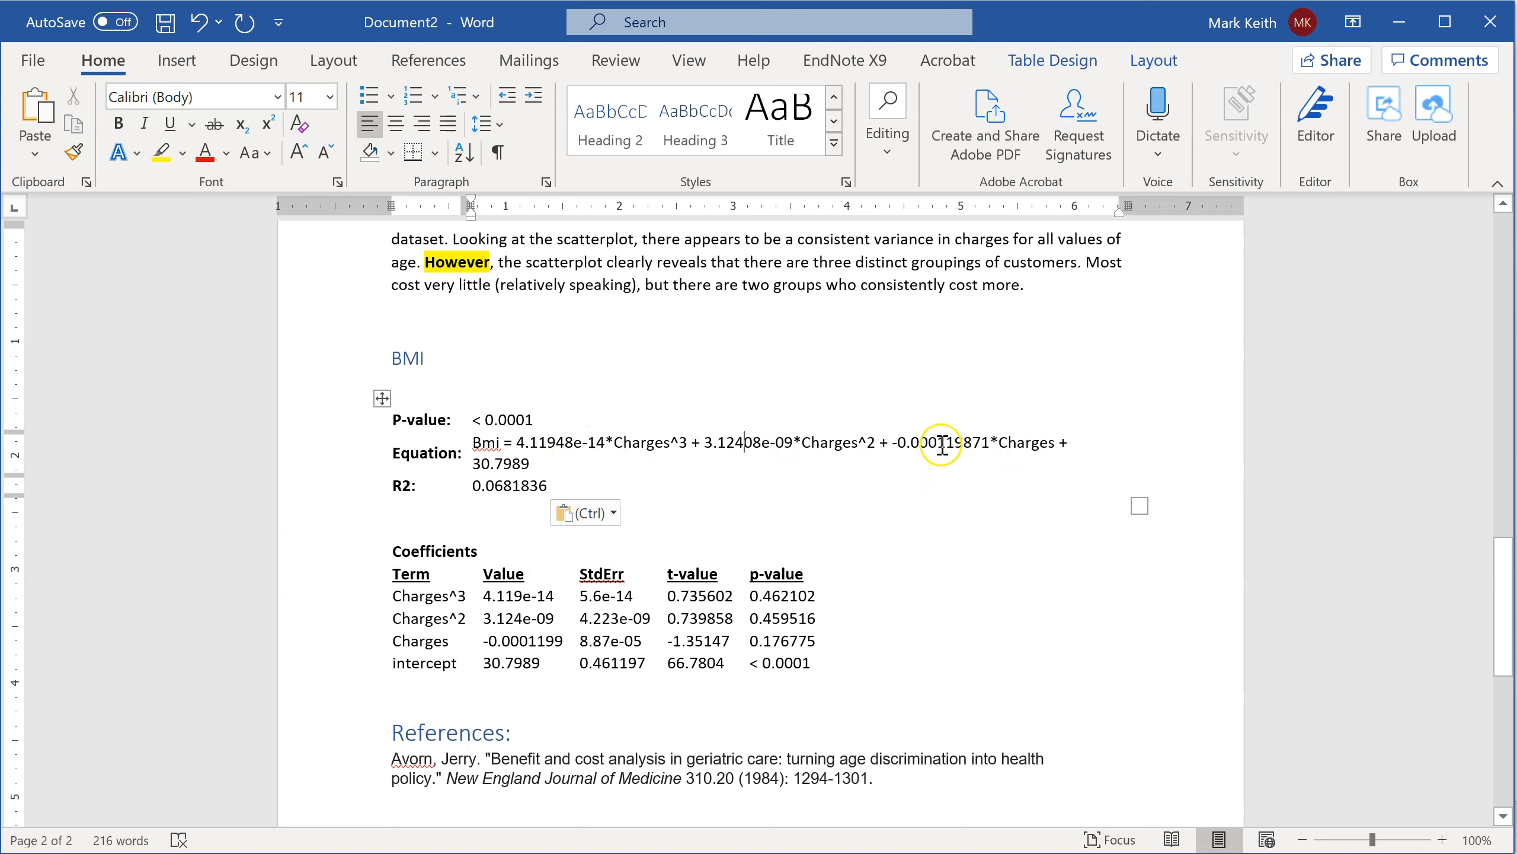
pyautogui.doubleClick(495, 445)
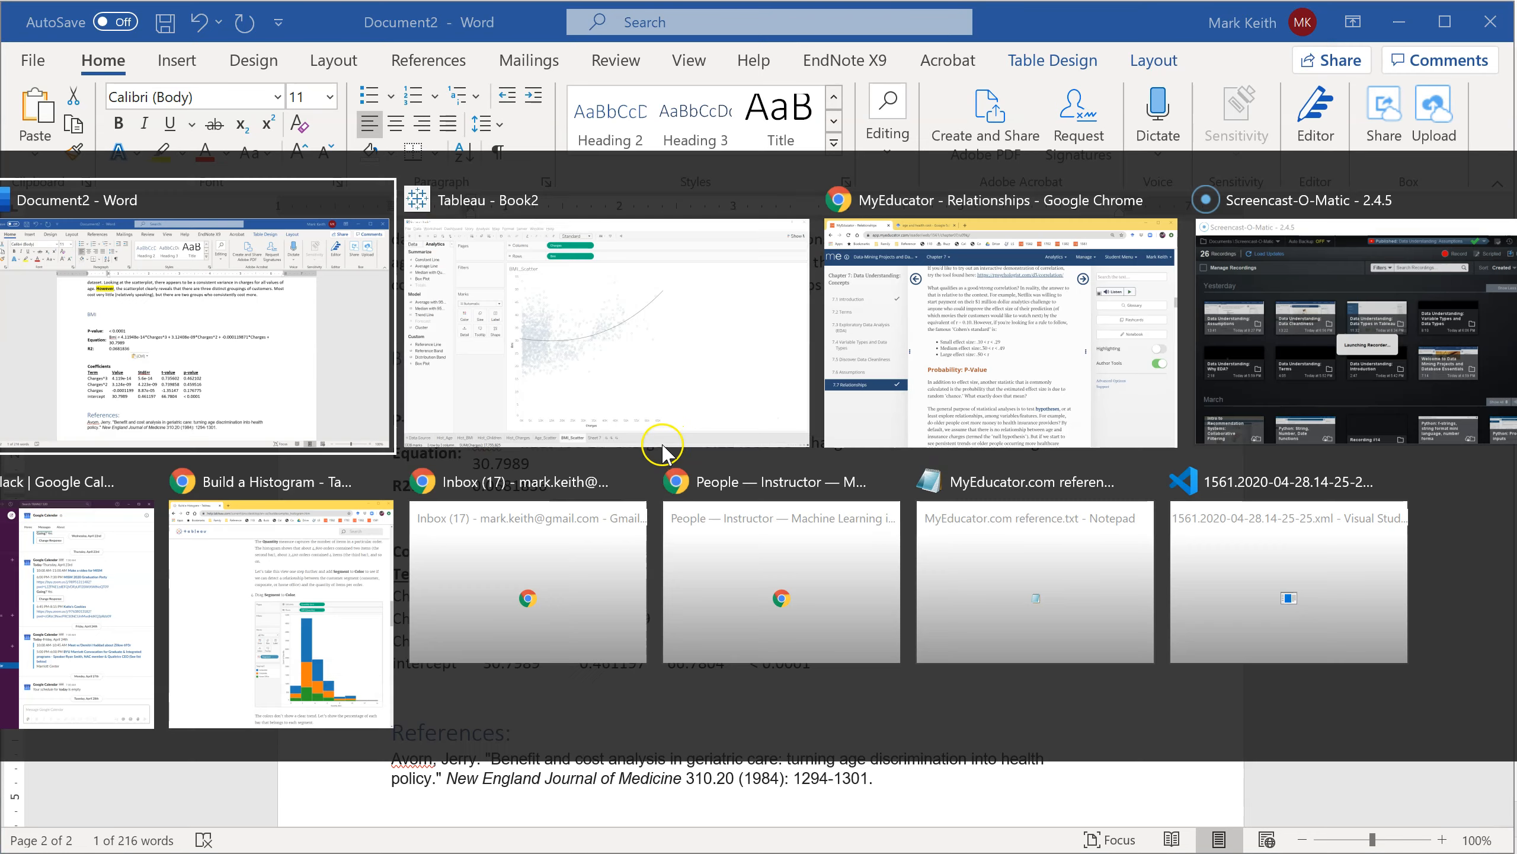
# - Switch to Tableau and swap the BMI_Scatter axes so Bmi is on columns and Charges on rows
pyautogui.hotkey('alt', 'Tab')
pyautogui.click(663, 449)
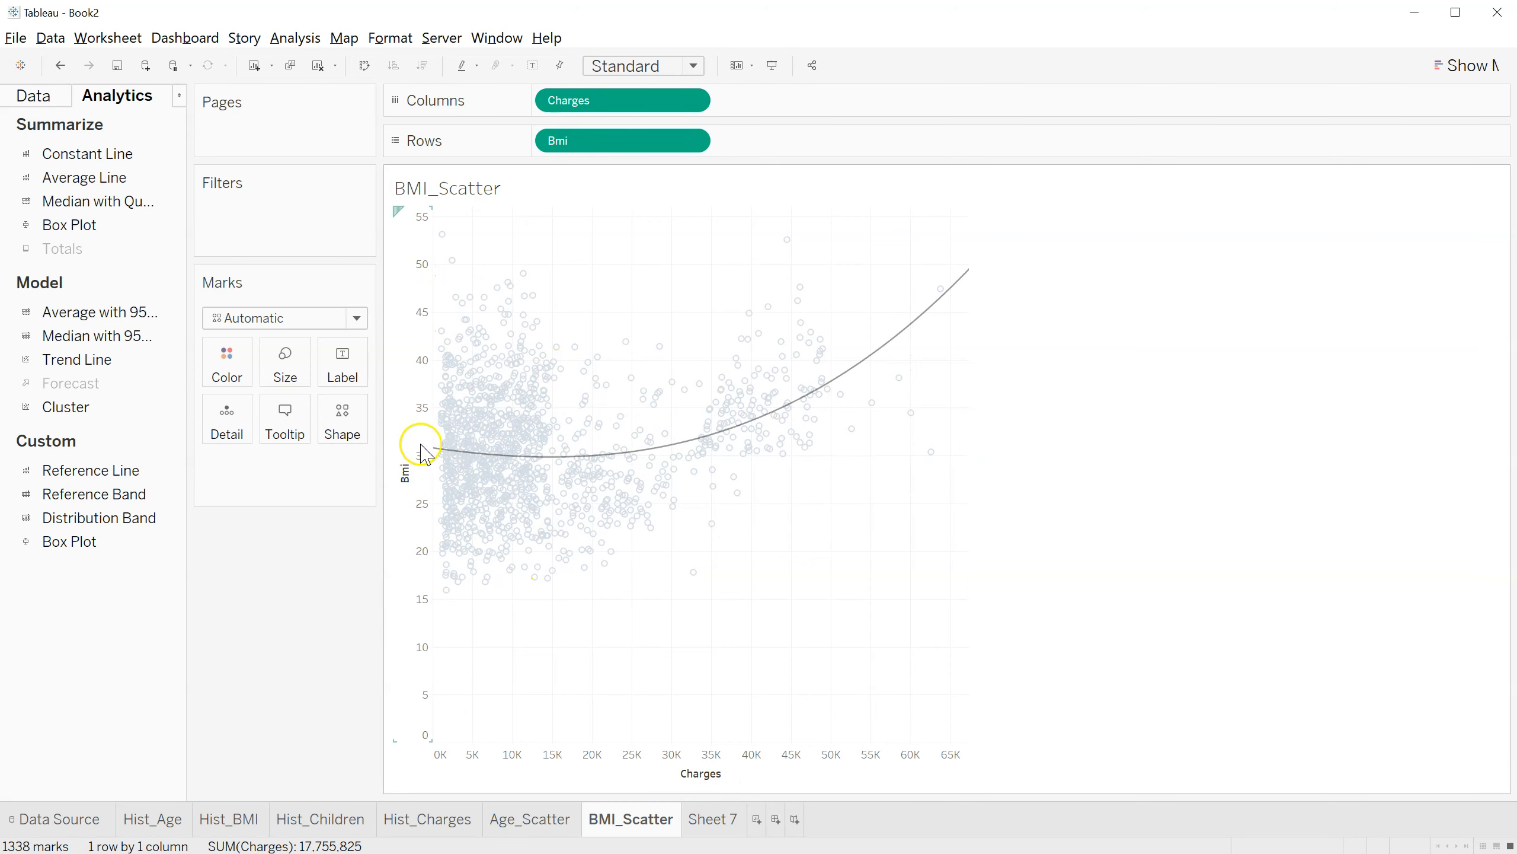
pyautogui.click(678, 452)
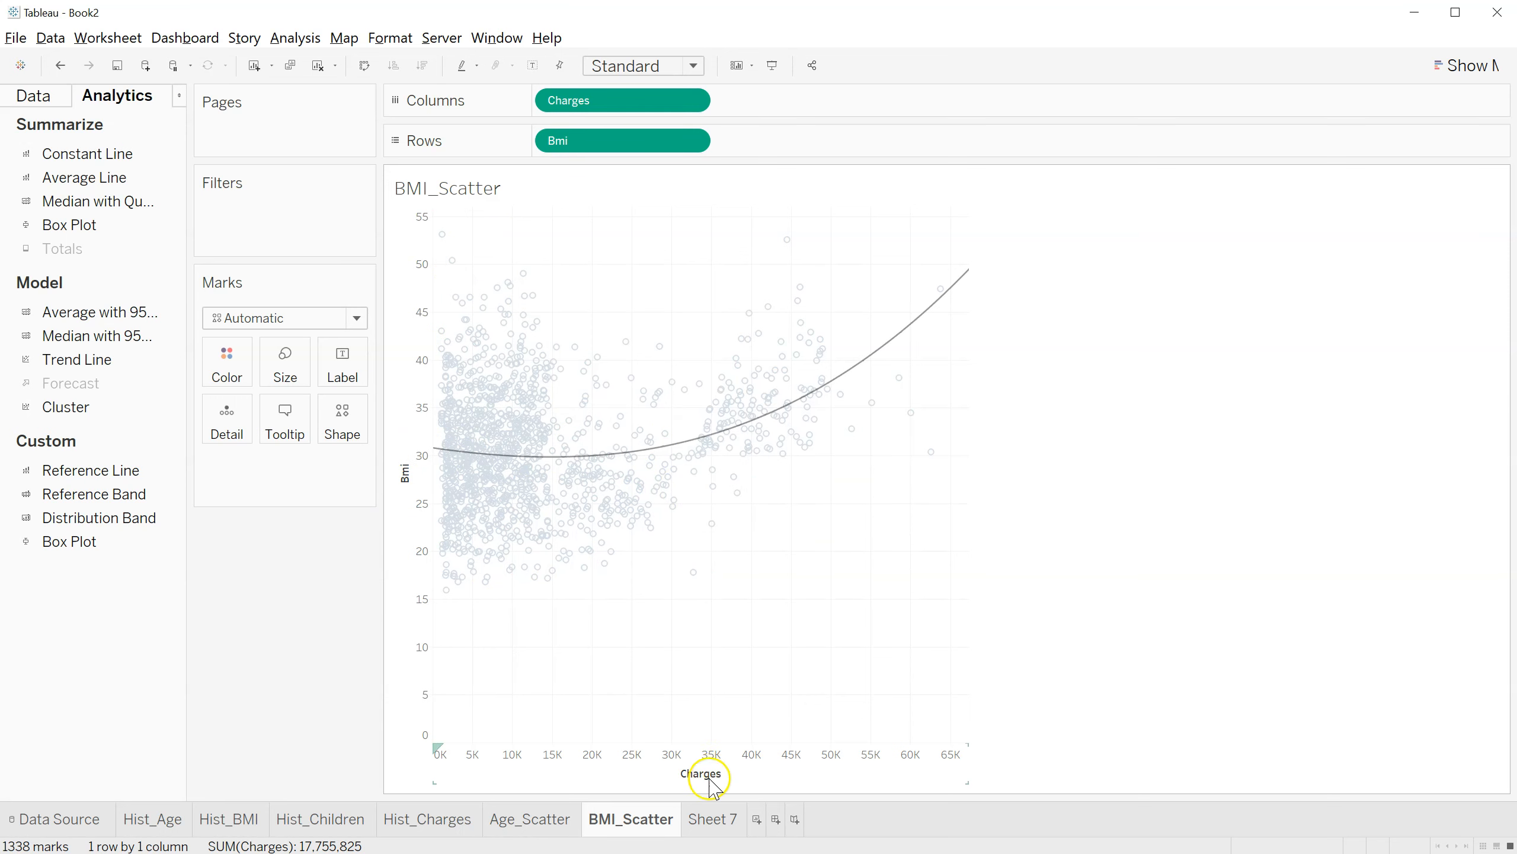
pyautogui.moveTo(694, 441)
pyautogui.click(364, 65)
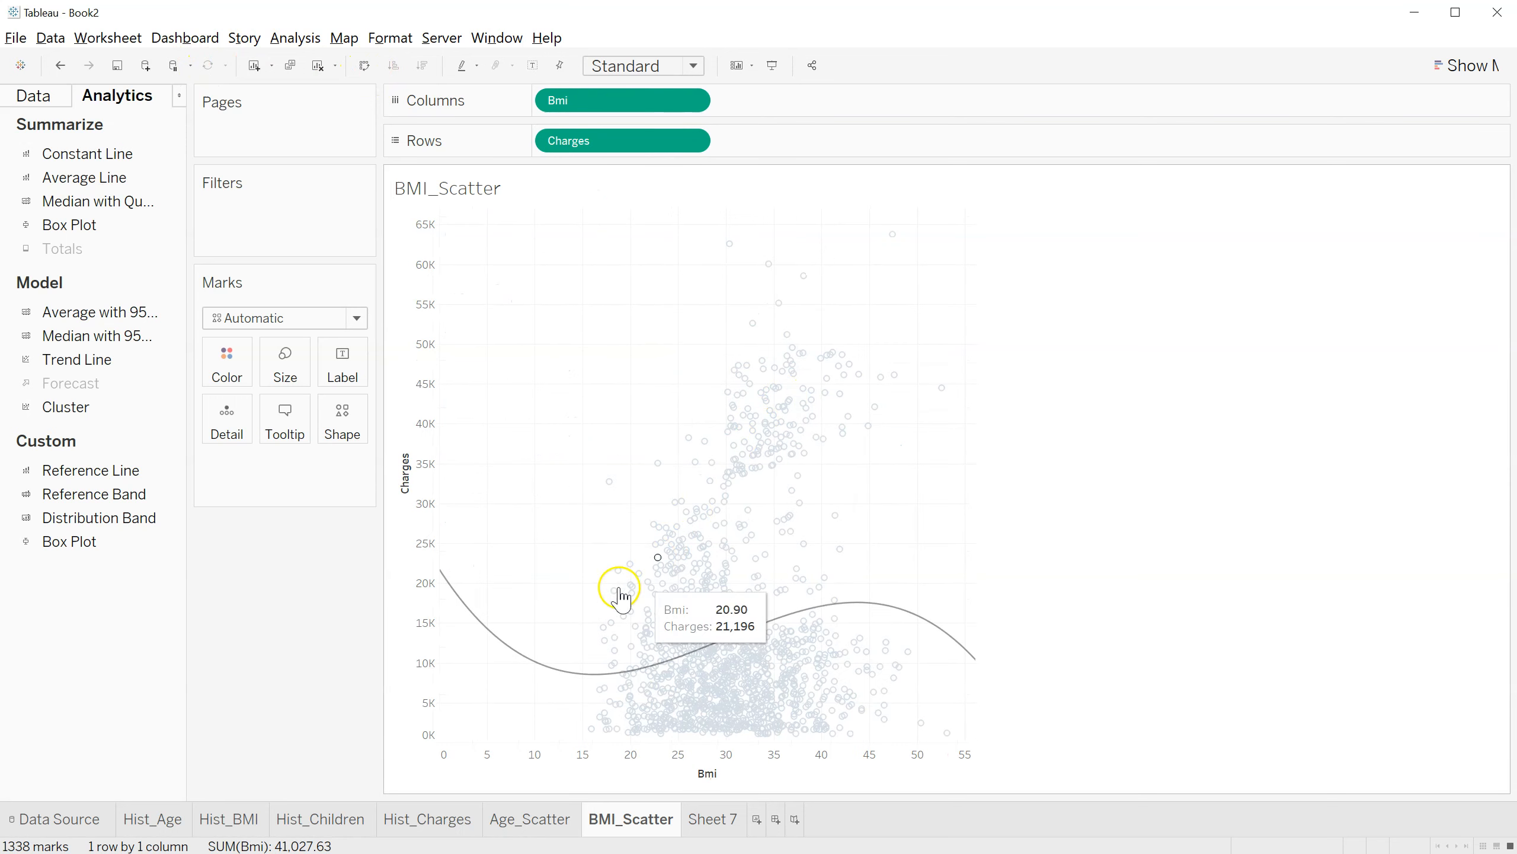
# - Replace the polynomial trend line with a linear one, inspect its fit statistics, and change it to a logarithmic trend line
pyautogui.moveTo(550, 675)
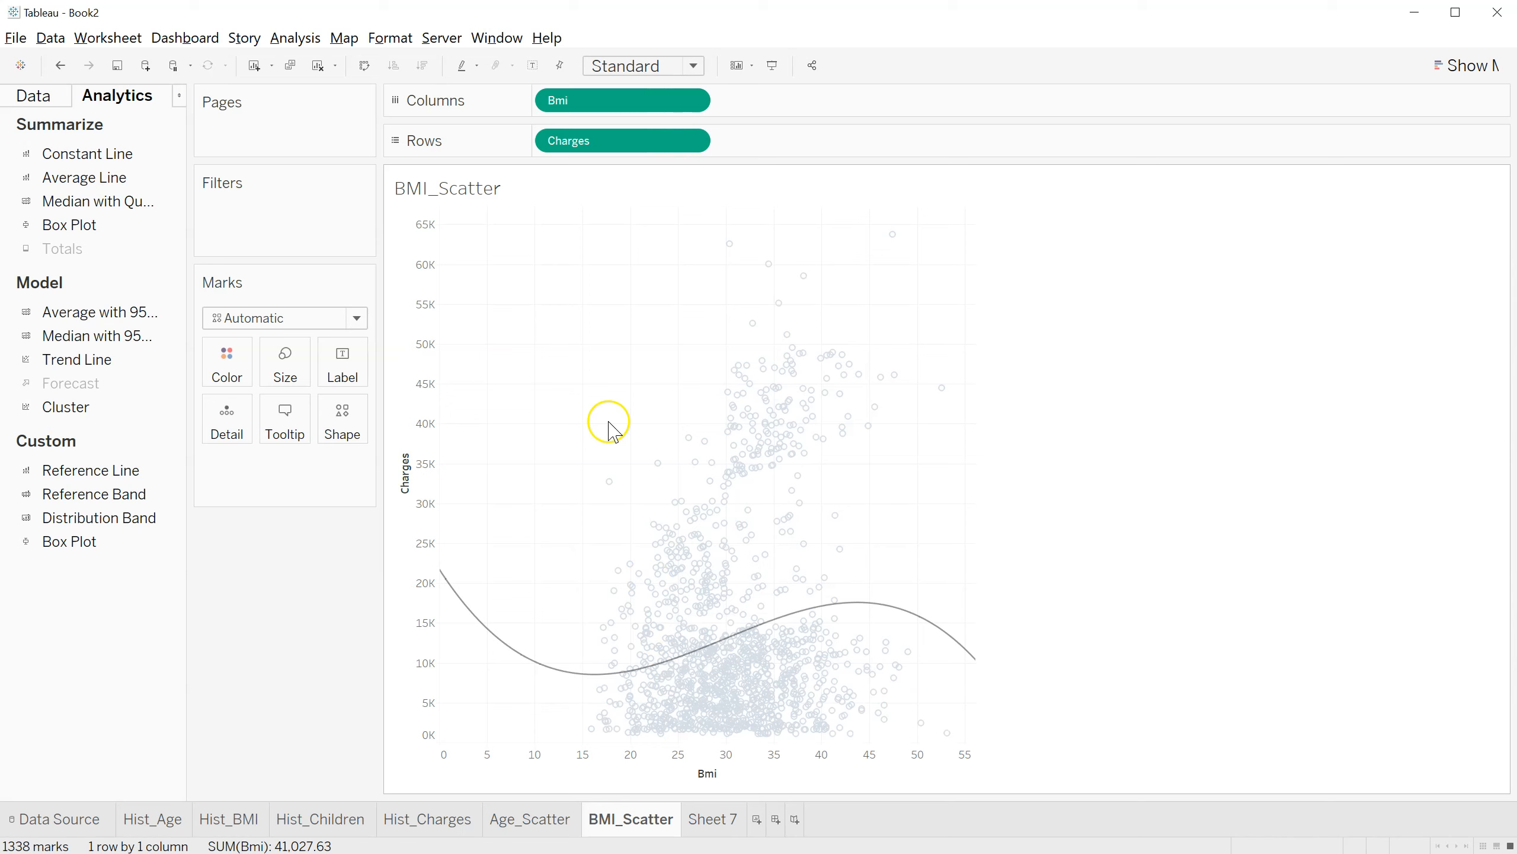
pyautogui.moveTo(81, 365); pyautogui.dragTo(562, 242)
pyautogui.moveTo(569, 693)
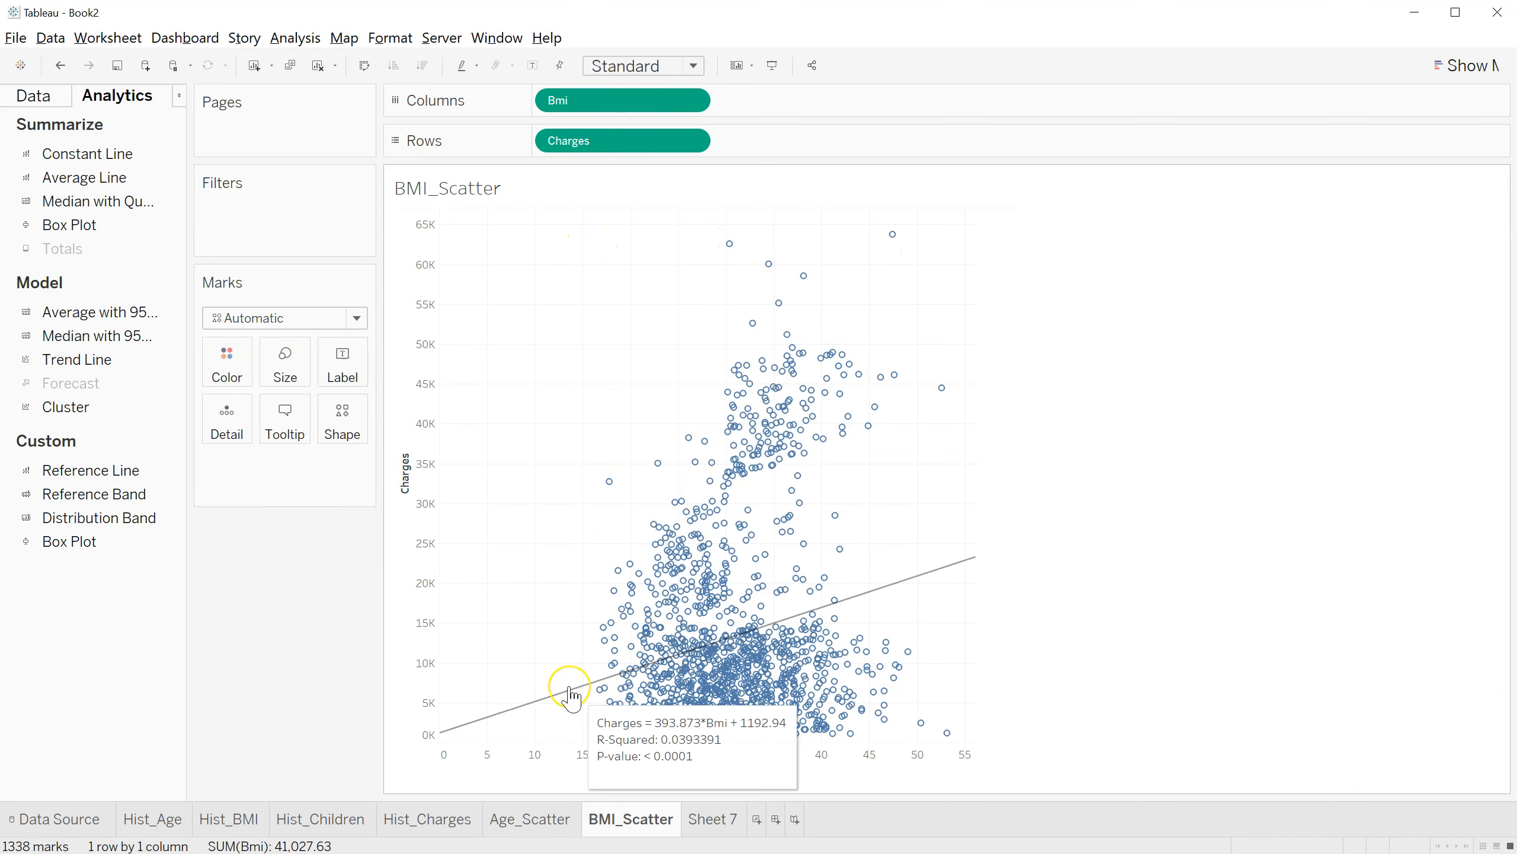
pyautogui.moveTo(78, 359); pyautogui.dragTo(662, 244)
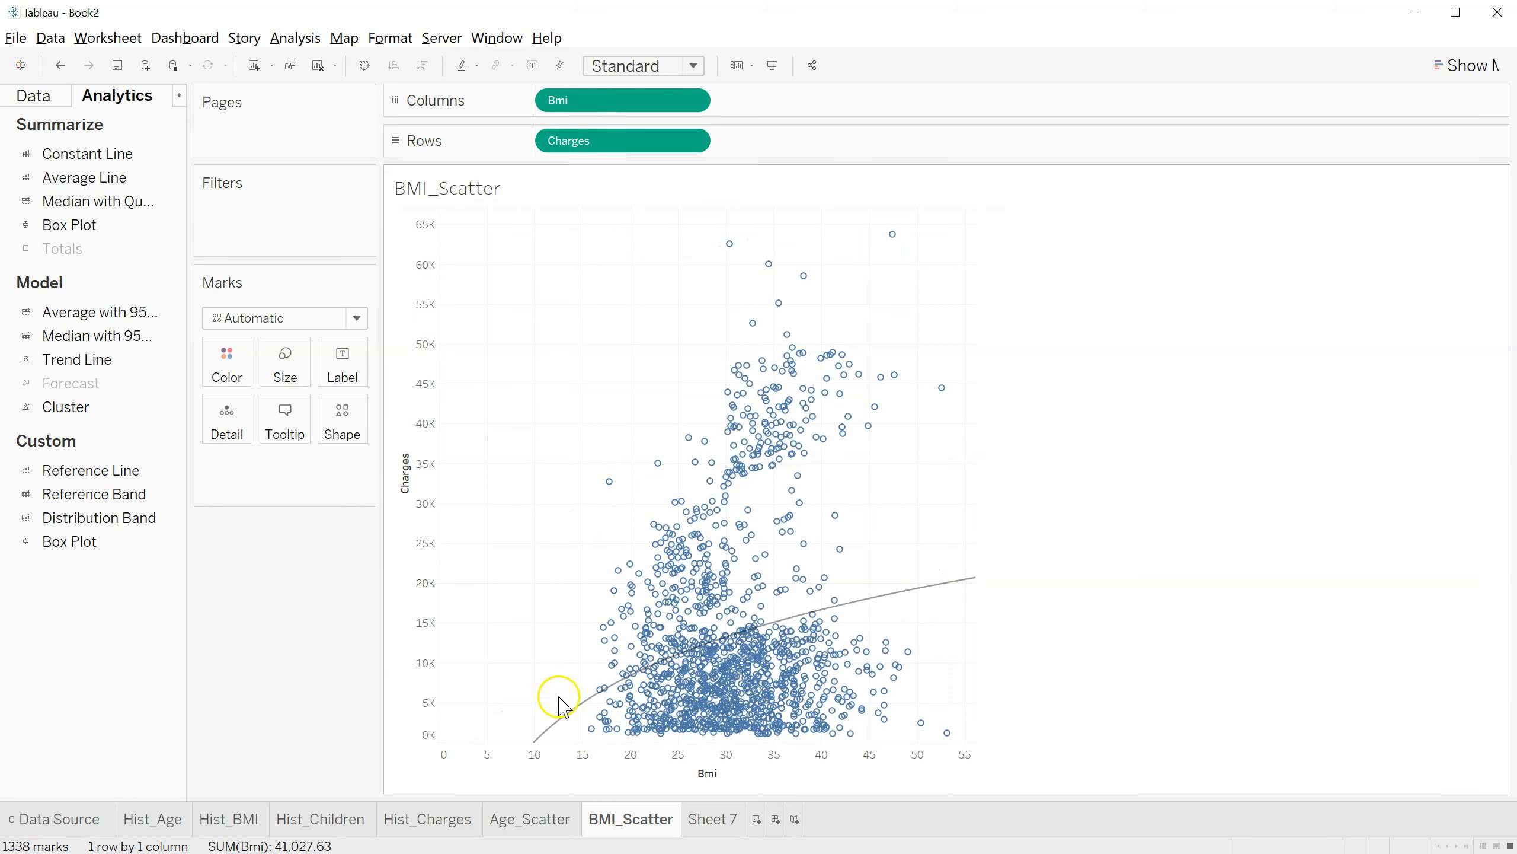
# - Compare logarithmic, polynomial and power trend lines on the BMI_Scatter chart, and settle on the polynomial one
pyautogui.moveTo(567, 715)
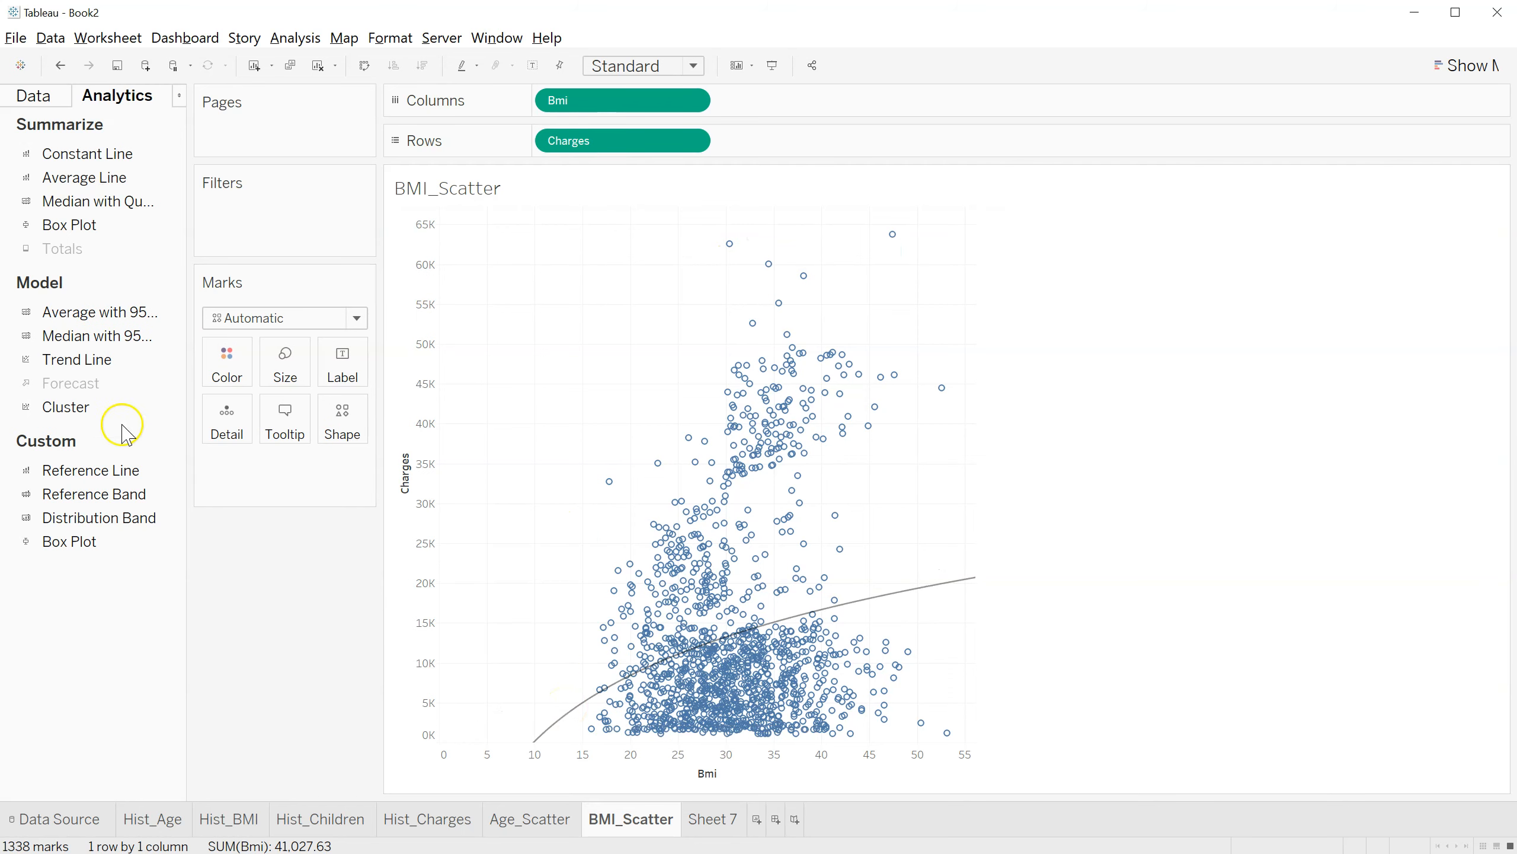
pyautogui.moveTo(97, 358); pyautogui.dragTo(759, 239)
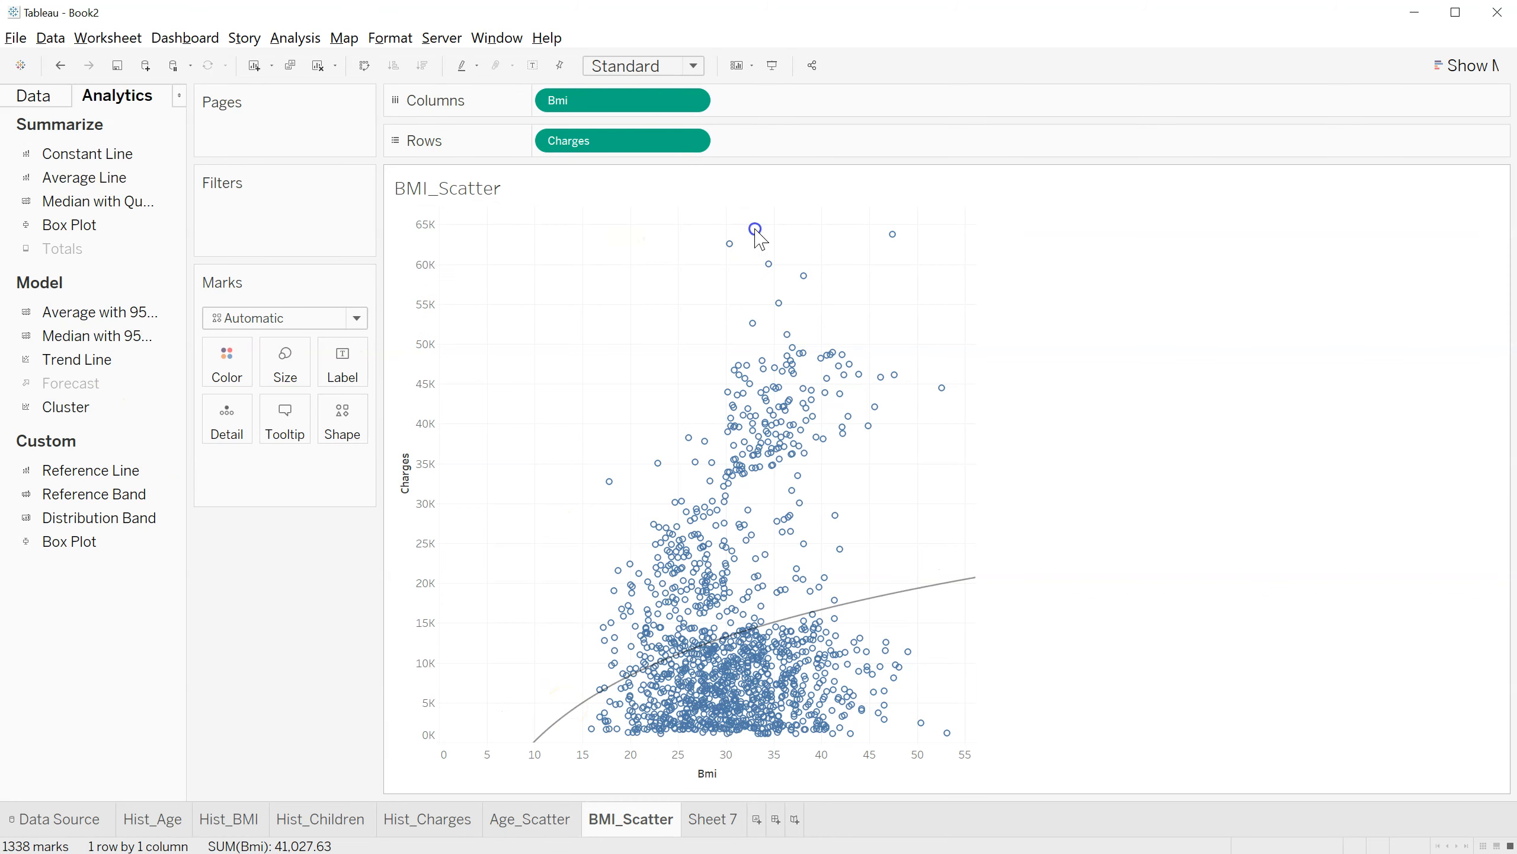
pyautogui.moveTo(90, 359); pyautogui.dragTo(872, 224)
pyautogui.moveTo(538, 669)
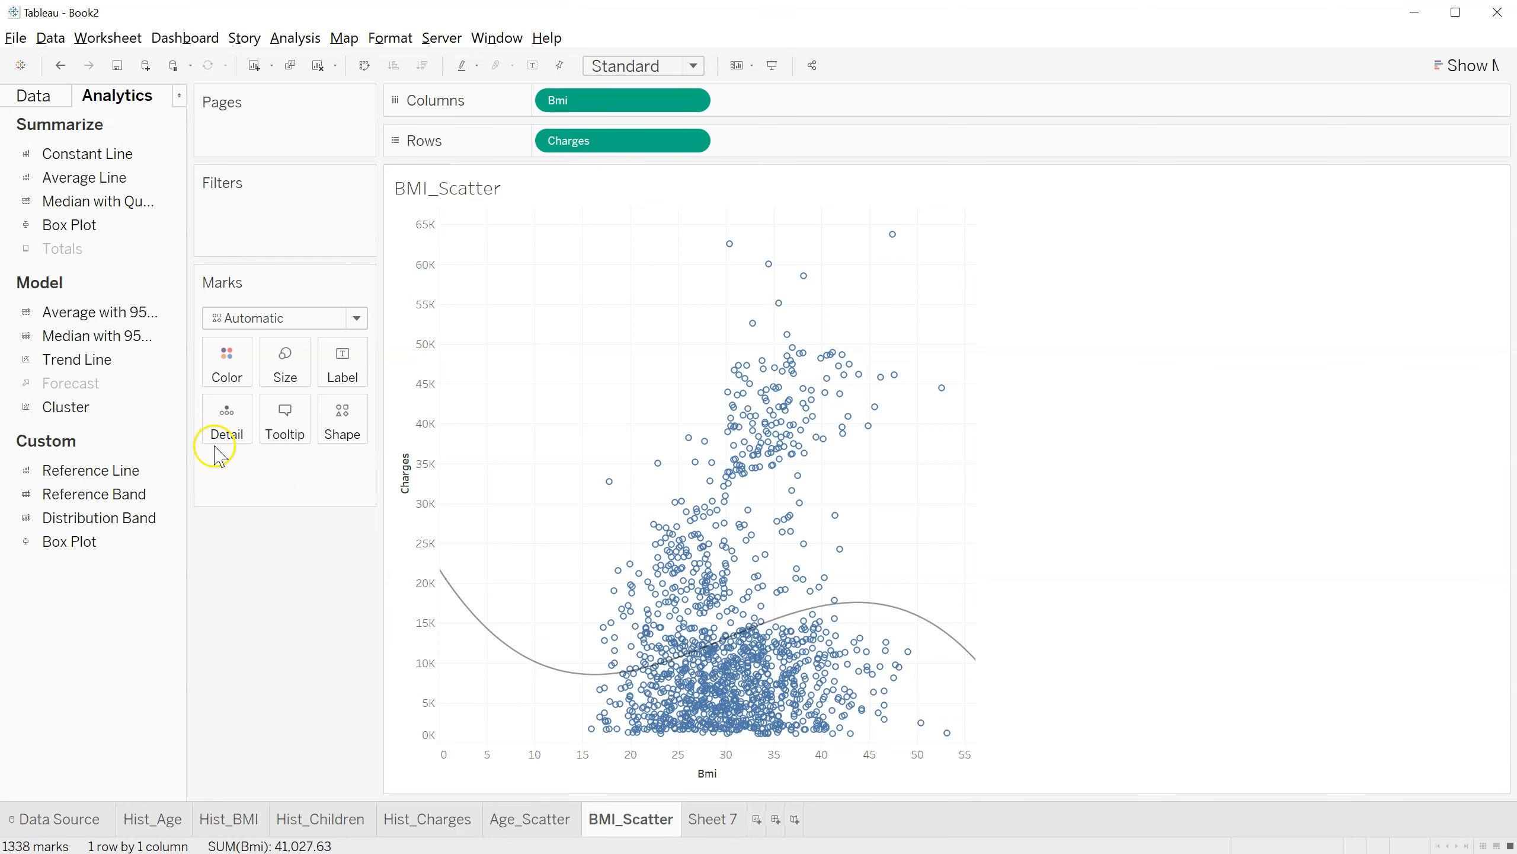
pyautogui.moveTo(90, 359); pyautogui.dragTo(983, 252)
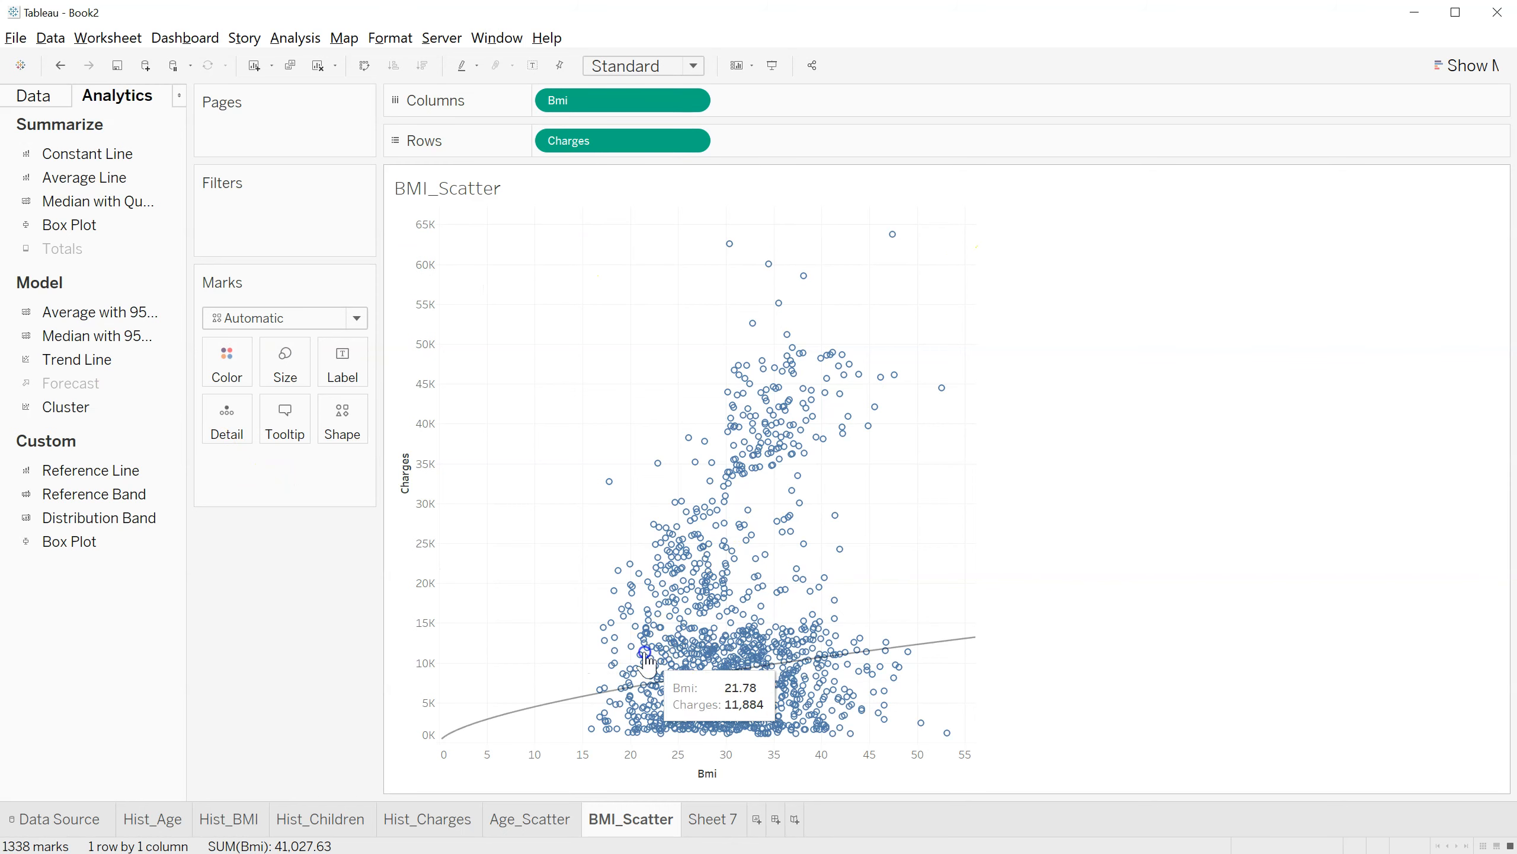
pyautogui.moveTo(114, 360); pyautogui.dragTo(861, 254)
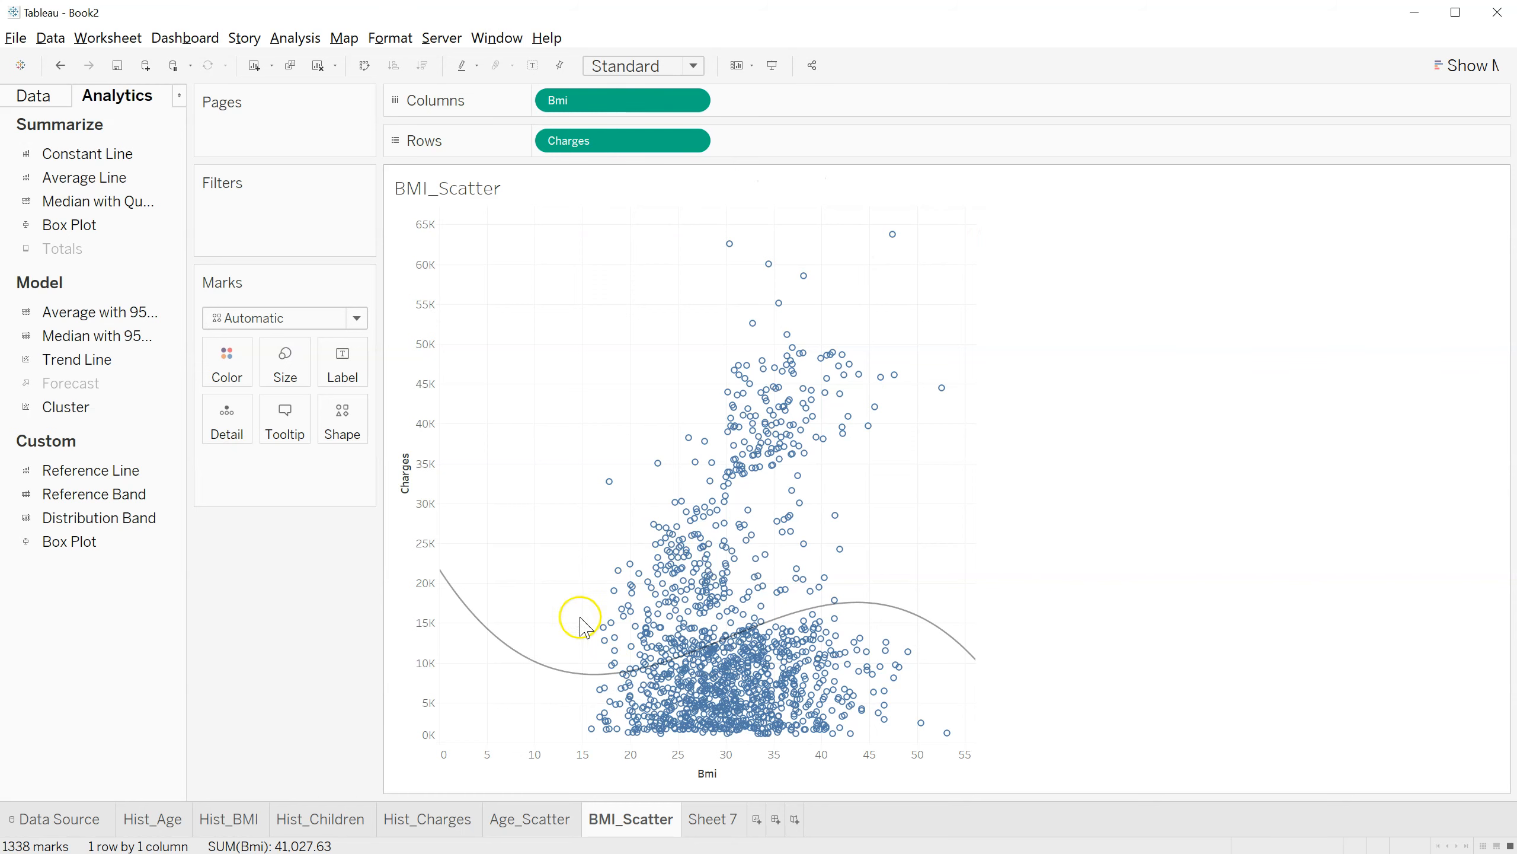
# - Copy the polynomial trend line's full description and paste it into the Word report over the old BMI statistics
pyautogui.rightClick(488, 628)
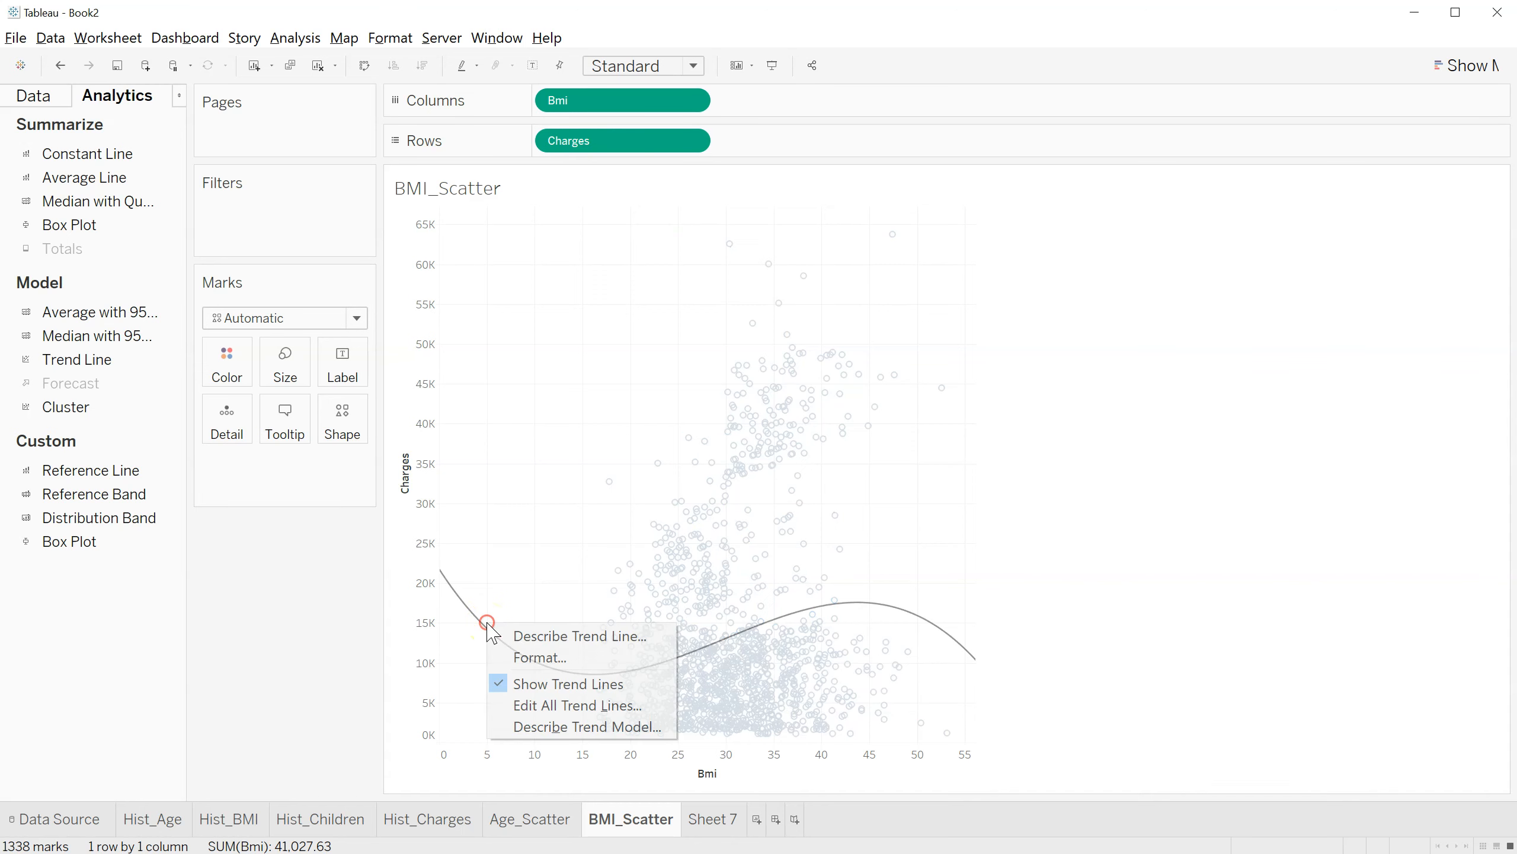
pyautogui.click(549, 635)
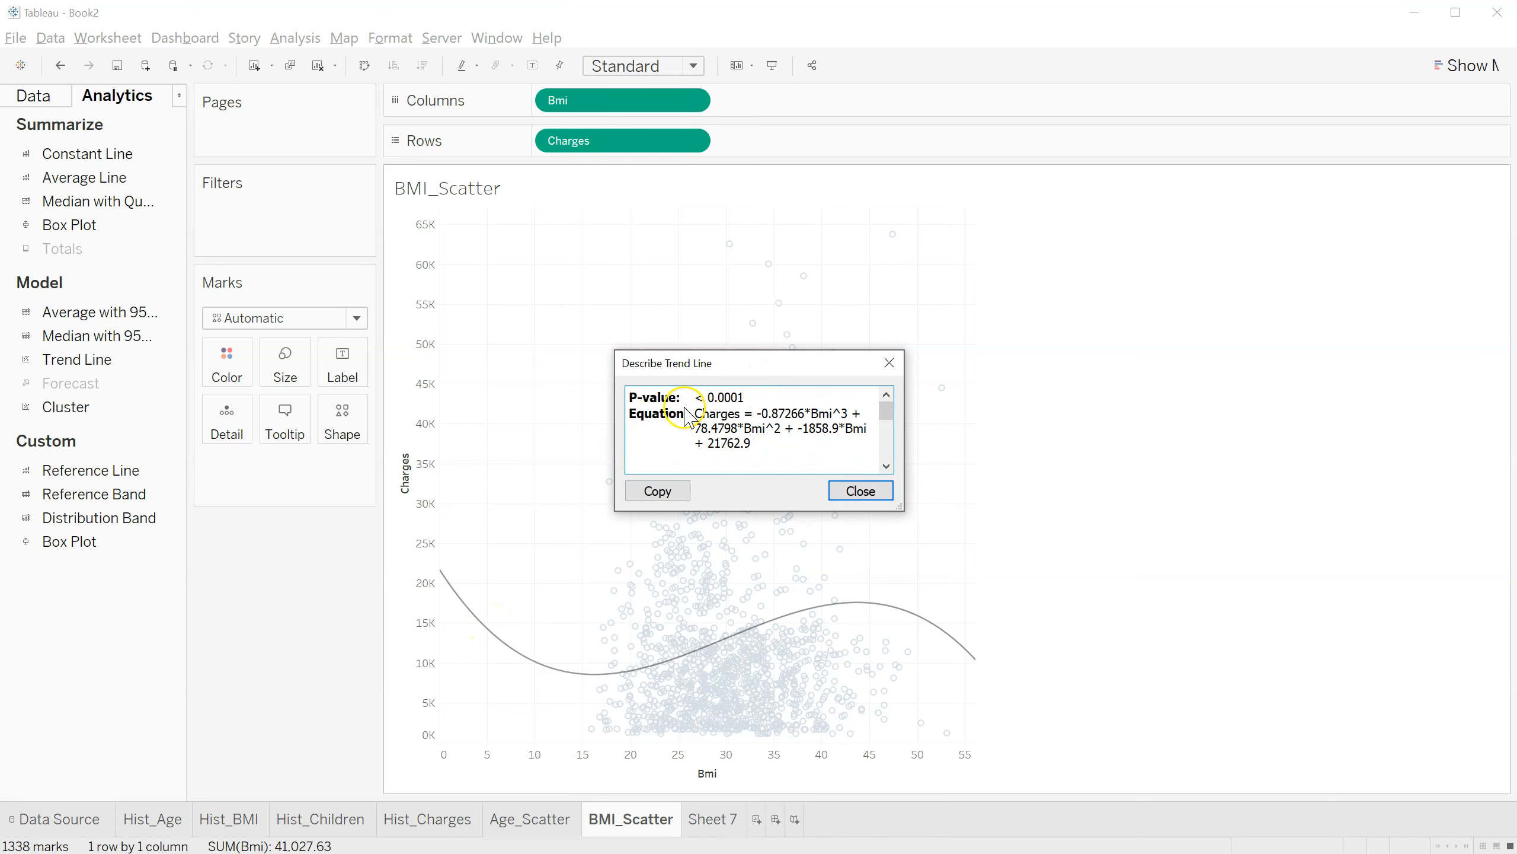
pyautogui.scroll(-3, 669, 410)
pyautogui.scroll(3, 652, 401)
pyautogui.hotkey('ctrl', 'a')
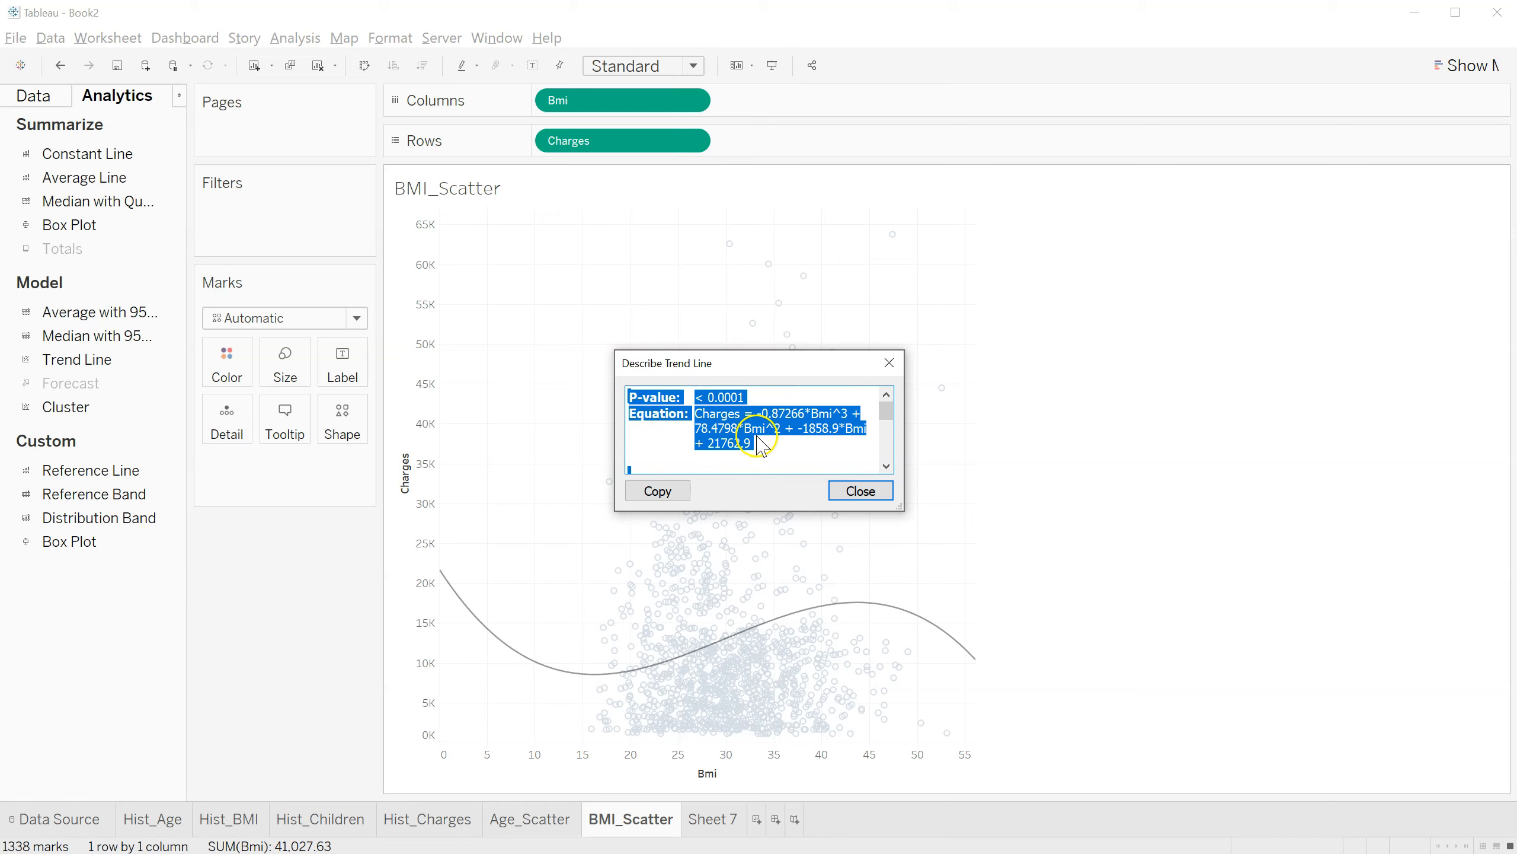
pyautogui.click(858, 491)
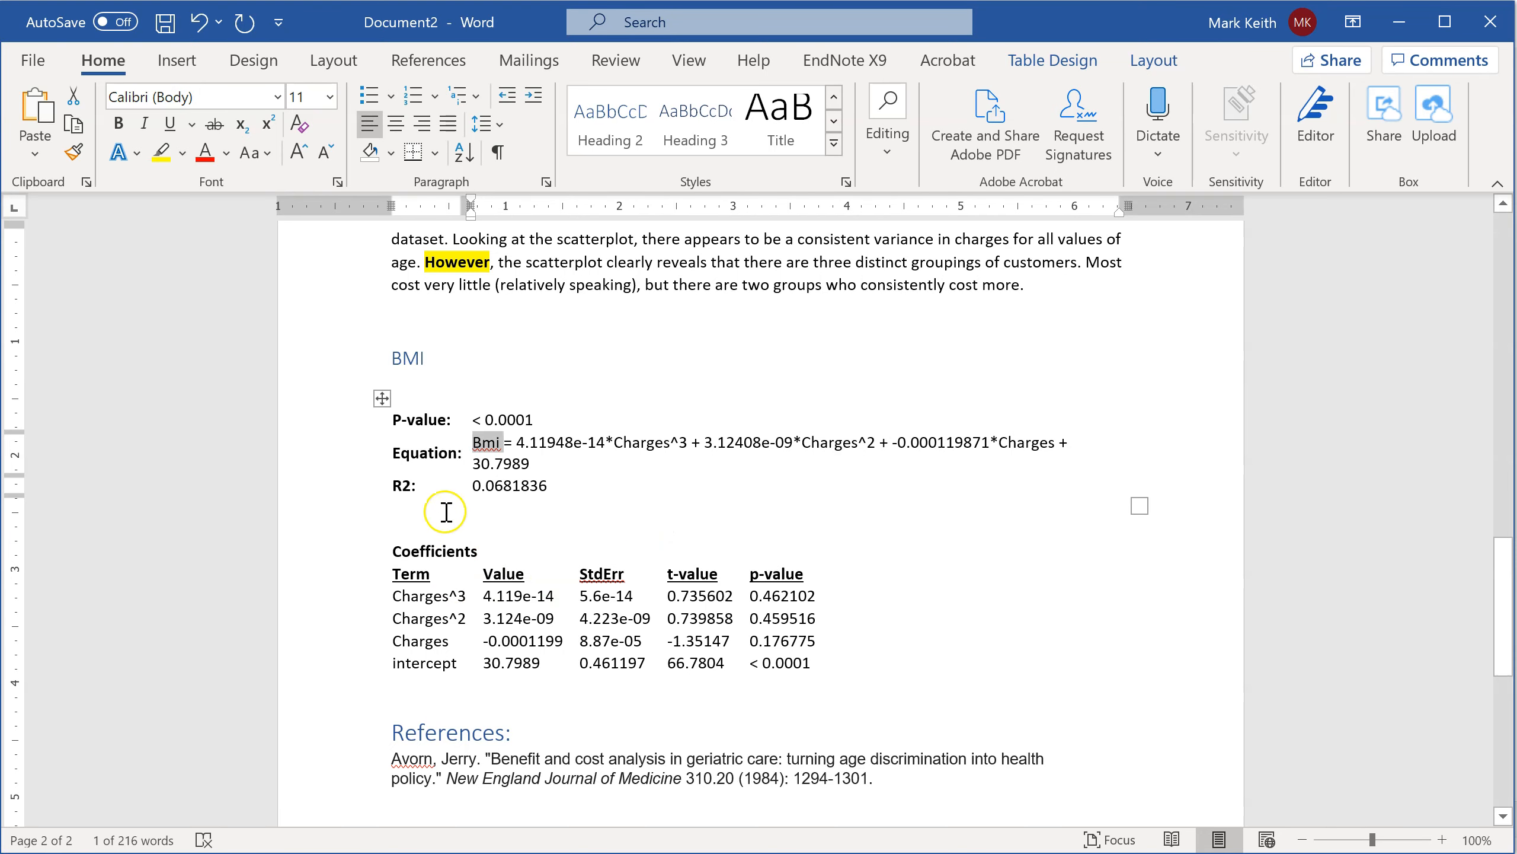
pyautogui.moveTo(339, 386); pyautogui.dragTo(349, 663)
pyautogui.write('P-value:\t< 0.0001 Equation:\tCharges = -0.87266*Bmi^3 + 78.4798*Bmi^2 + -1858.9*Bmi + 21762.9  Coefficients Term\tValue\tStdErr\tt-value\tp-value Bmi^3\t-0.87266\t0.659922\t-1.32237\t0.186272 Bmi^2\t78.4798\t64.7029\t1.21293\t0.225373 Bmi\t-1858.9\t2061.8\t-0.901589\t0.367438 intercept\t21762.9\t21335.4\t1.02004\t0.307896')
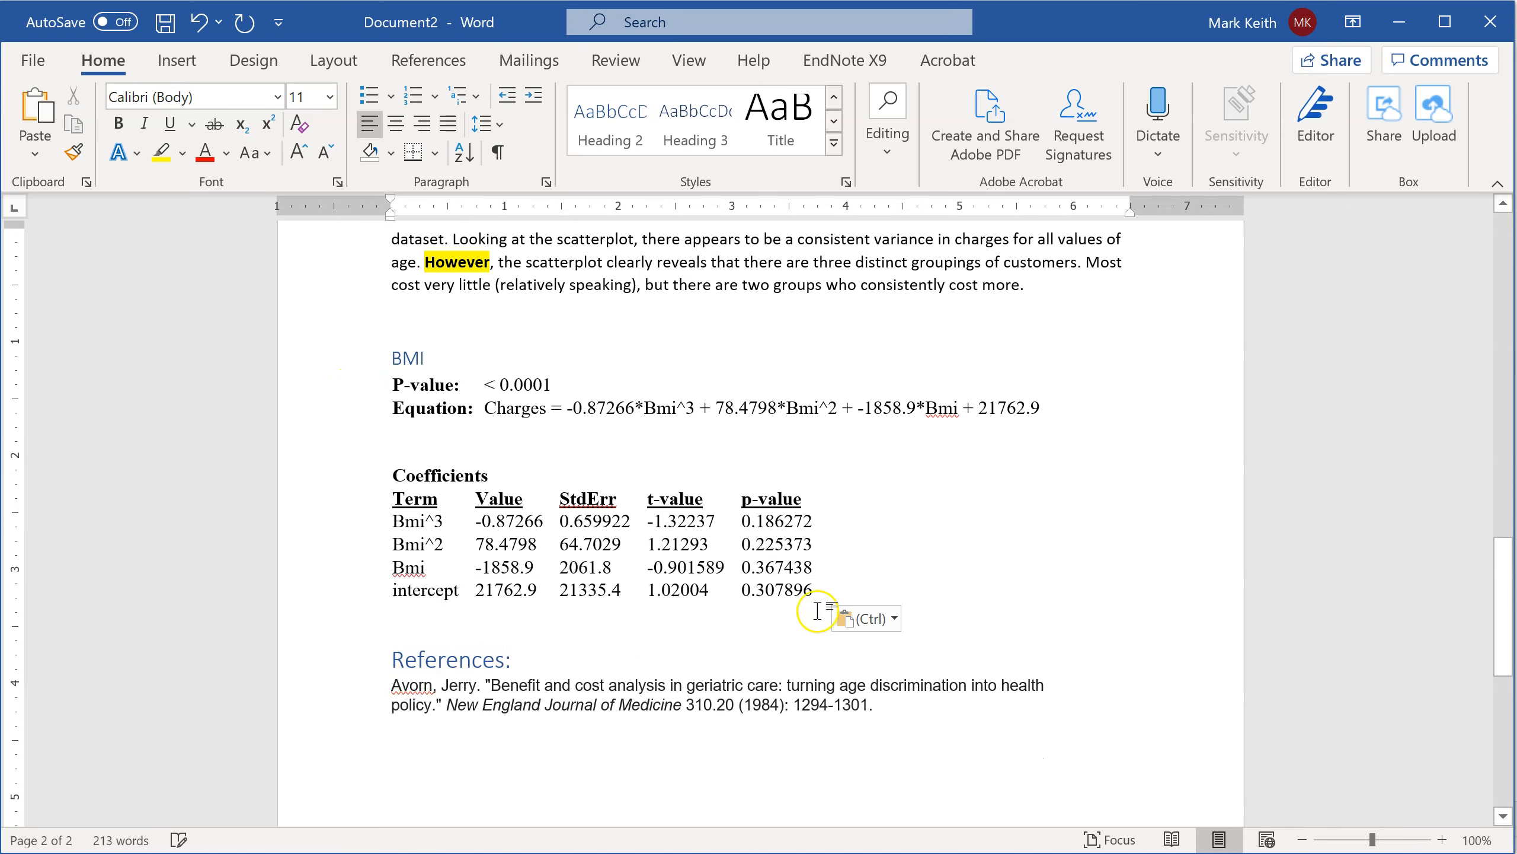
# - Add an R² row below the BMI equation, with the 2 in superscript and the value 0.041
pyautogui.click(1040, 407)
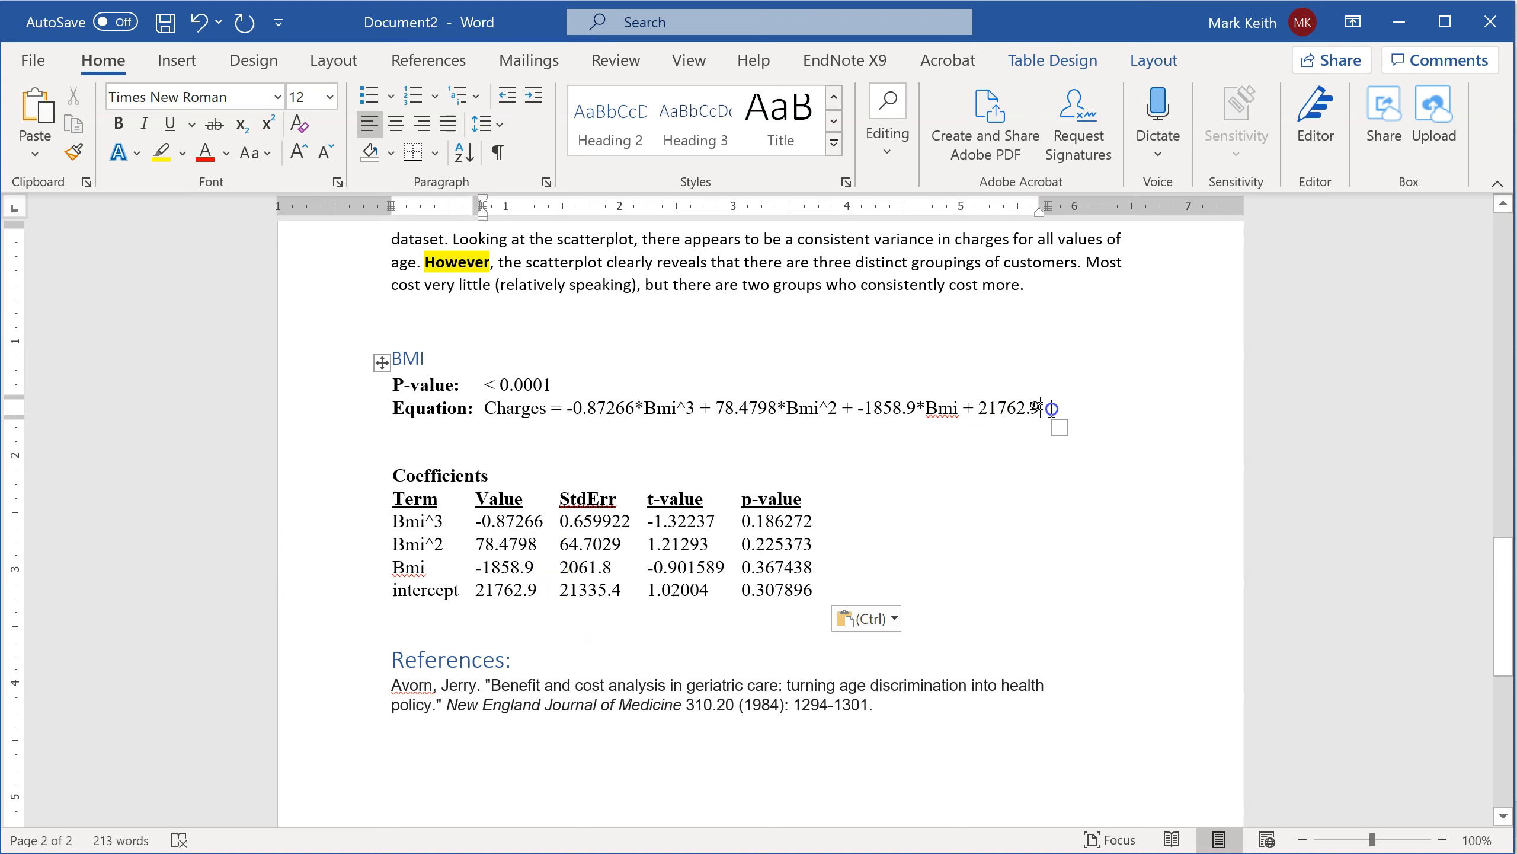
pyautogui.press('Return')
pyautogui.write('R2')
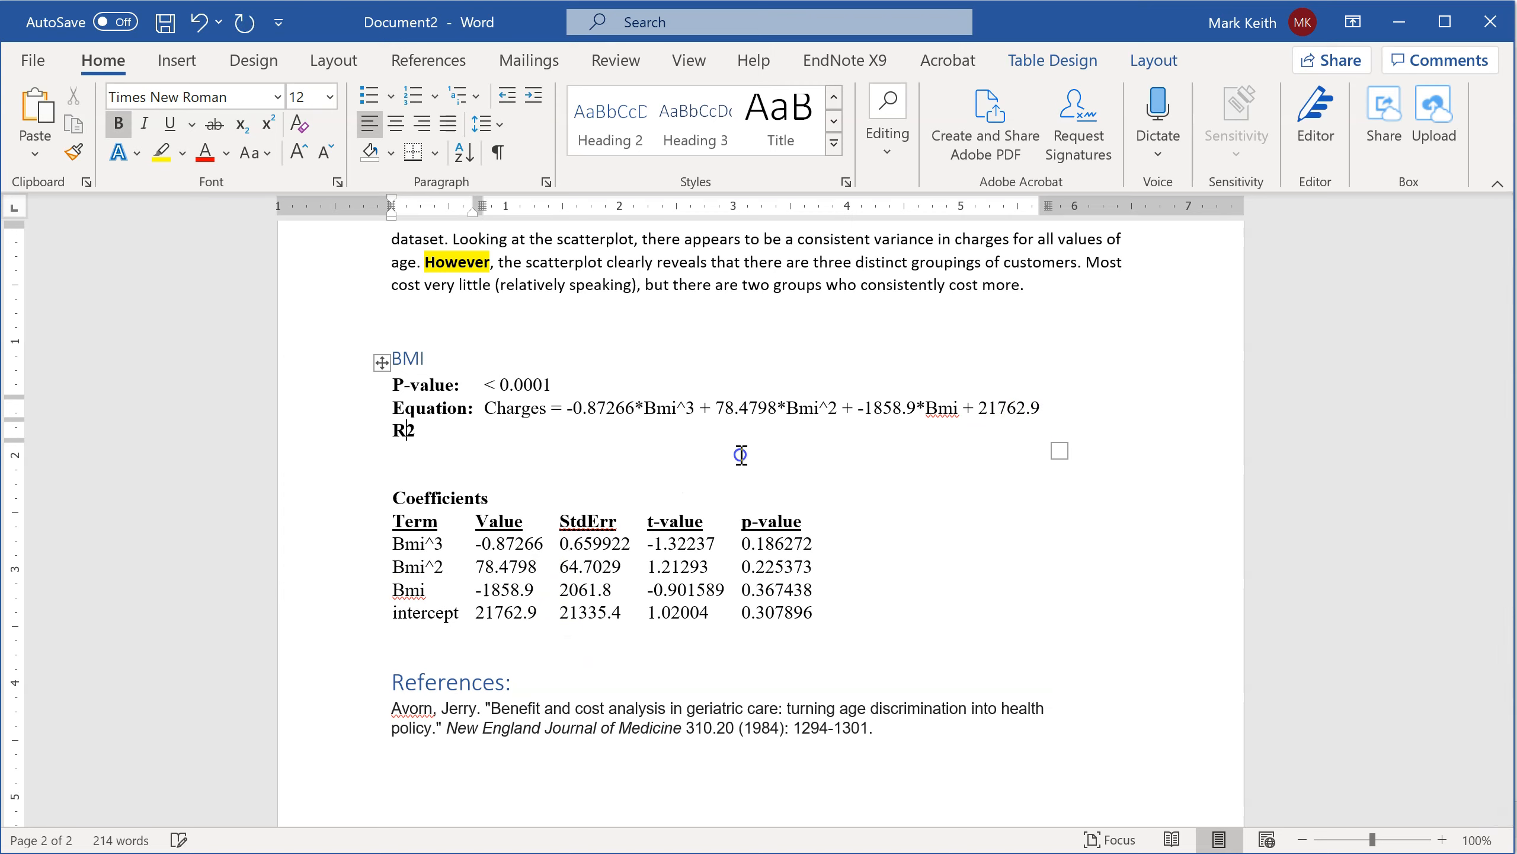
pyautogui.hotkey('shift', 'Left')
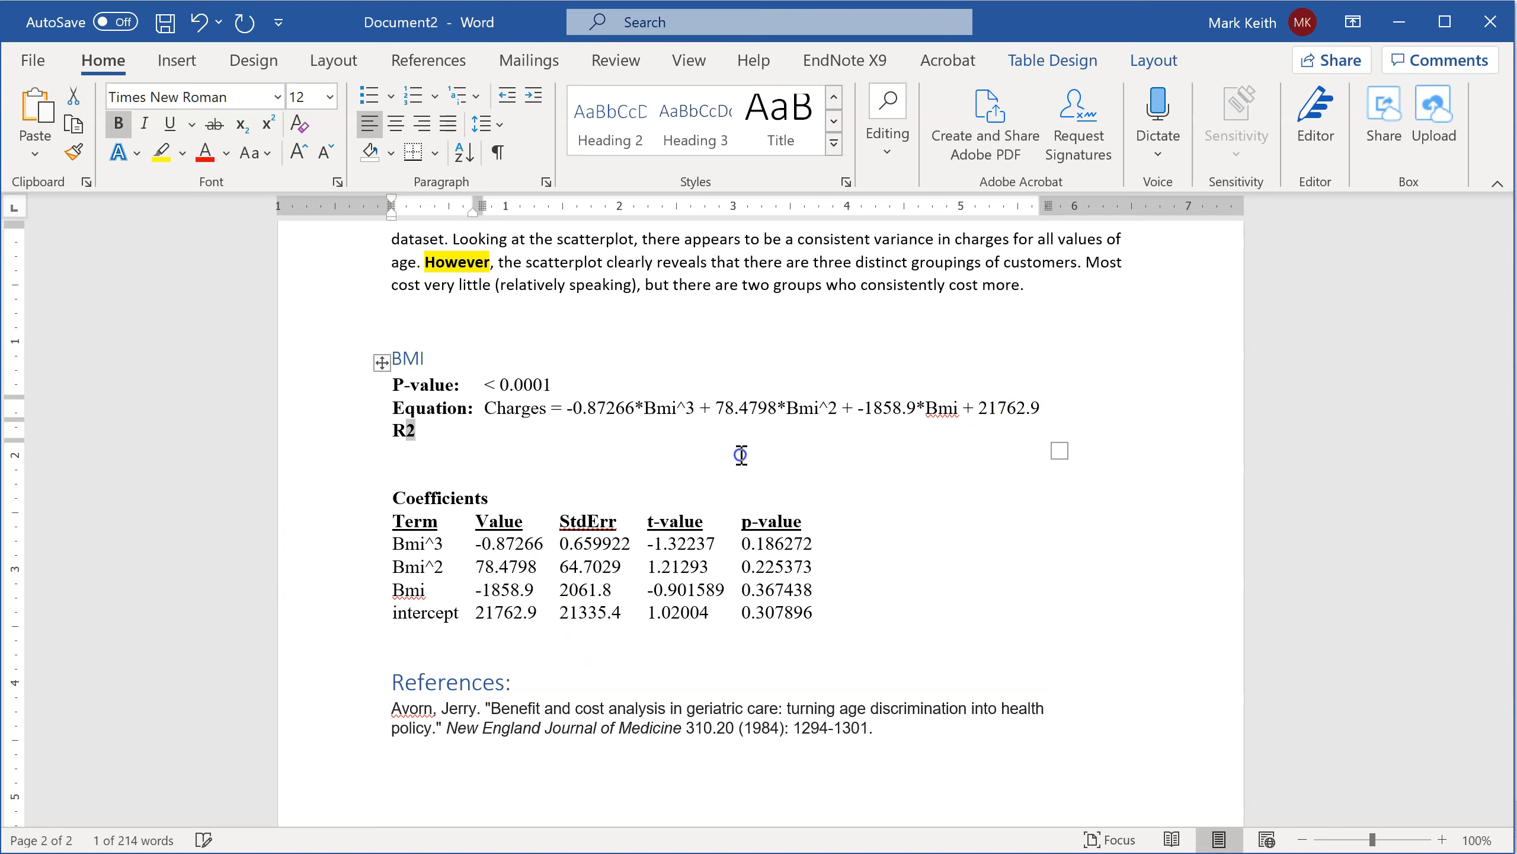
pyautogui.click(268, 123)
pyautogui.press('Tab')
pyautogui.write('0.')
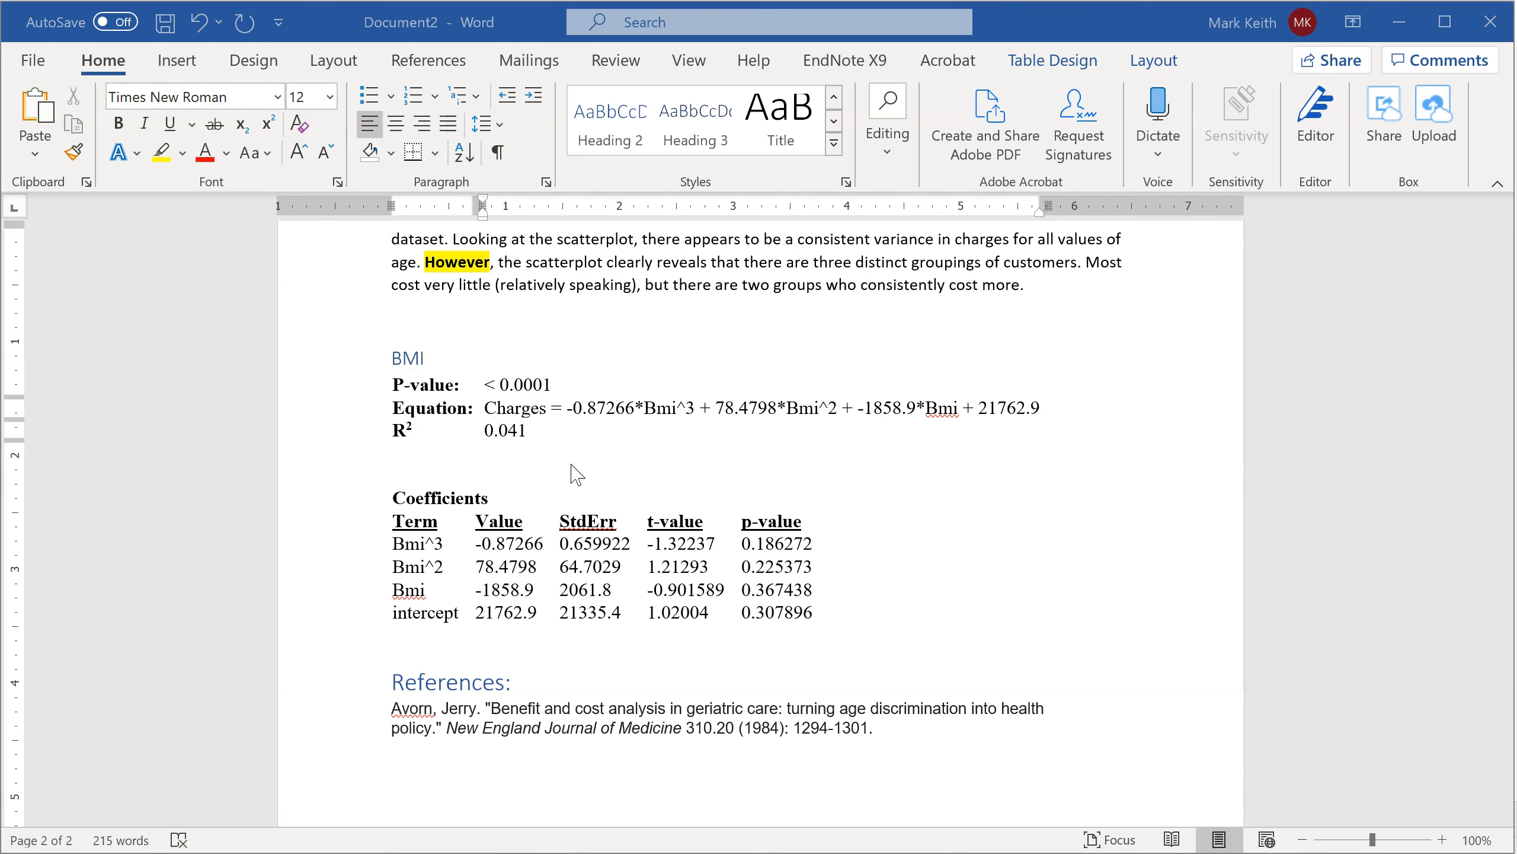
# - Look up the polynomial trend line's R-squared in Tableau and extend the R² value in Word to 0.04137
pyautogui.hotkey('alt', 'Tab')
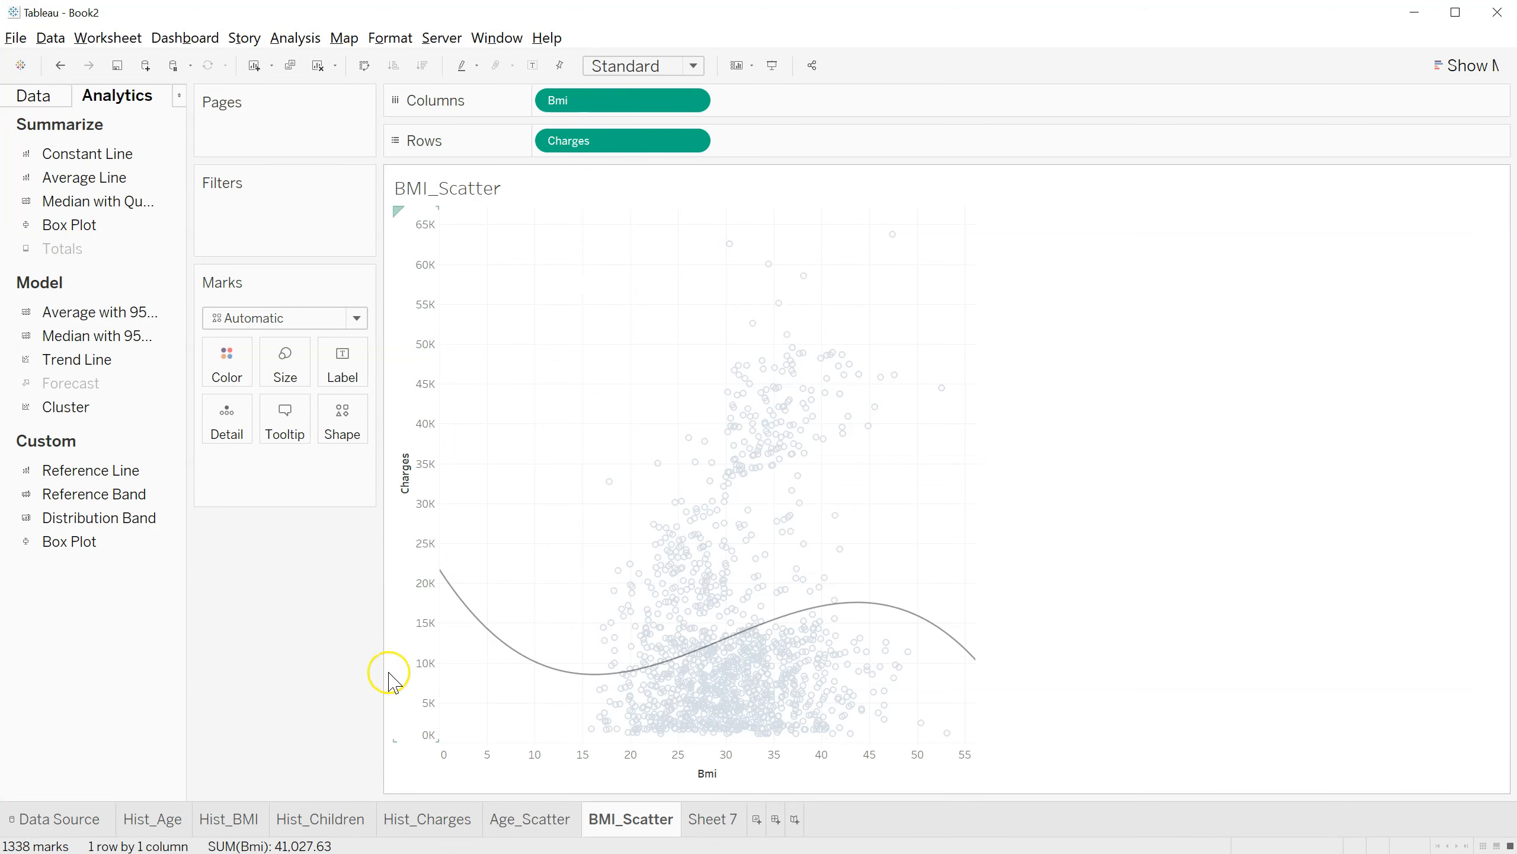
pyautogui.click(521, 660)
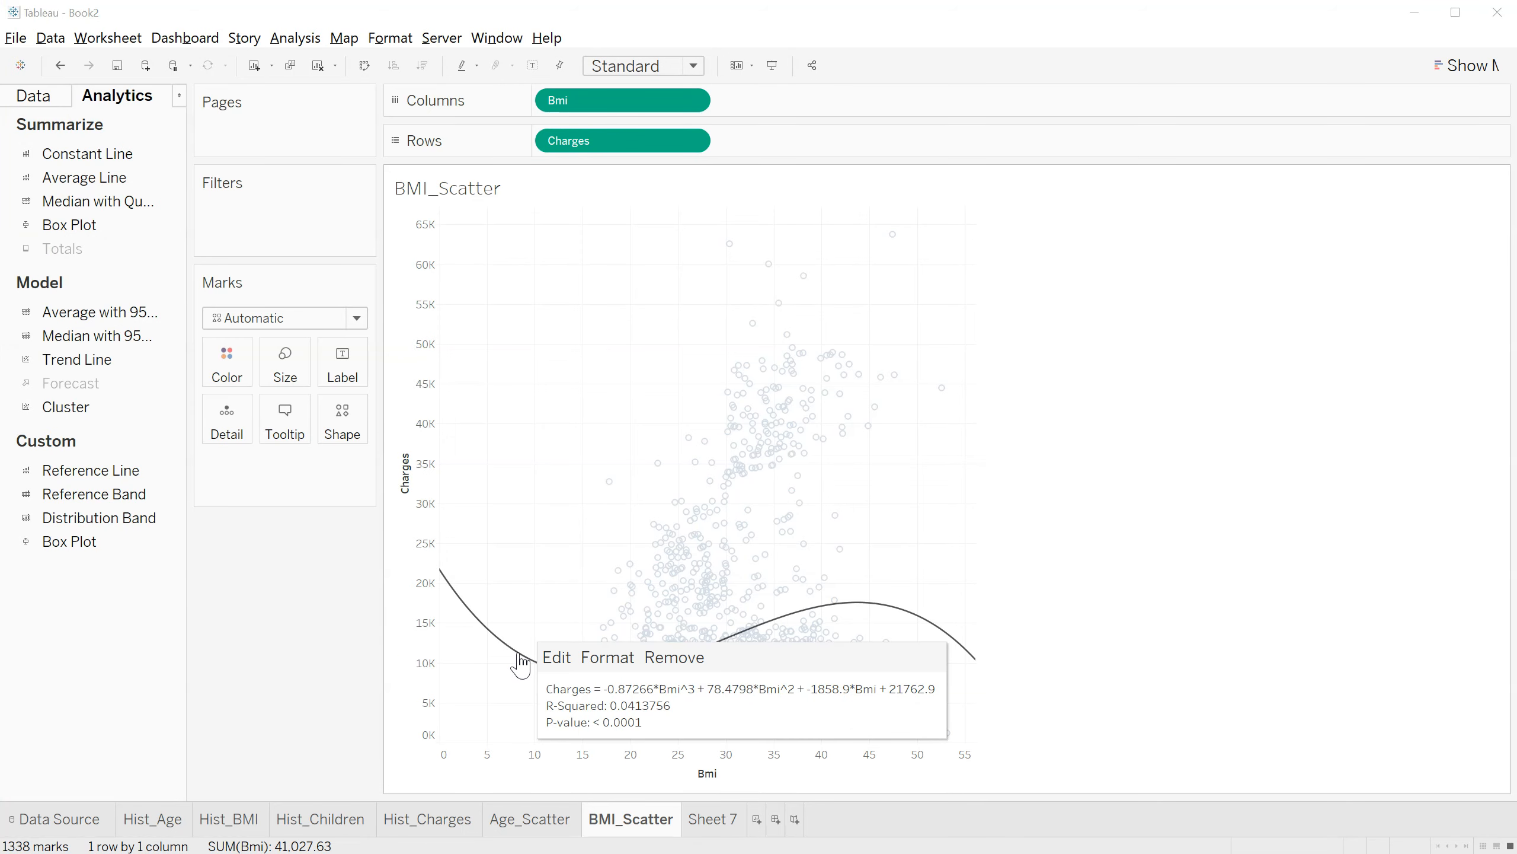
pyautogui.hotkey('alt', 'Tab')
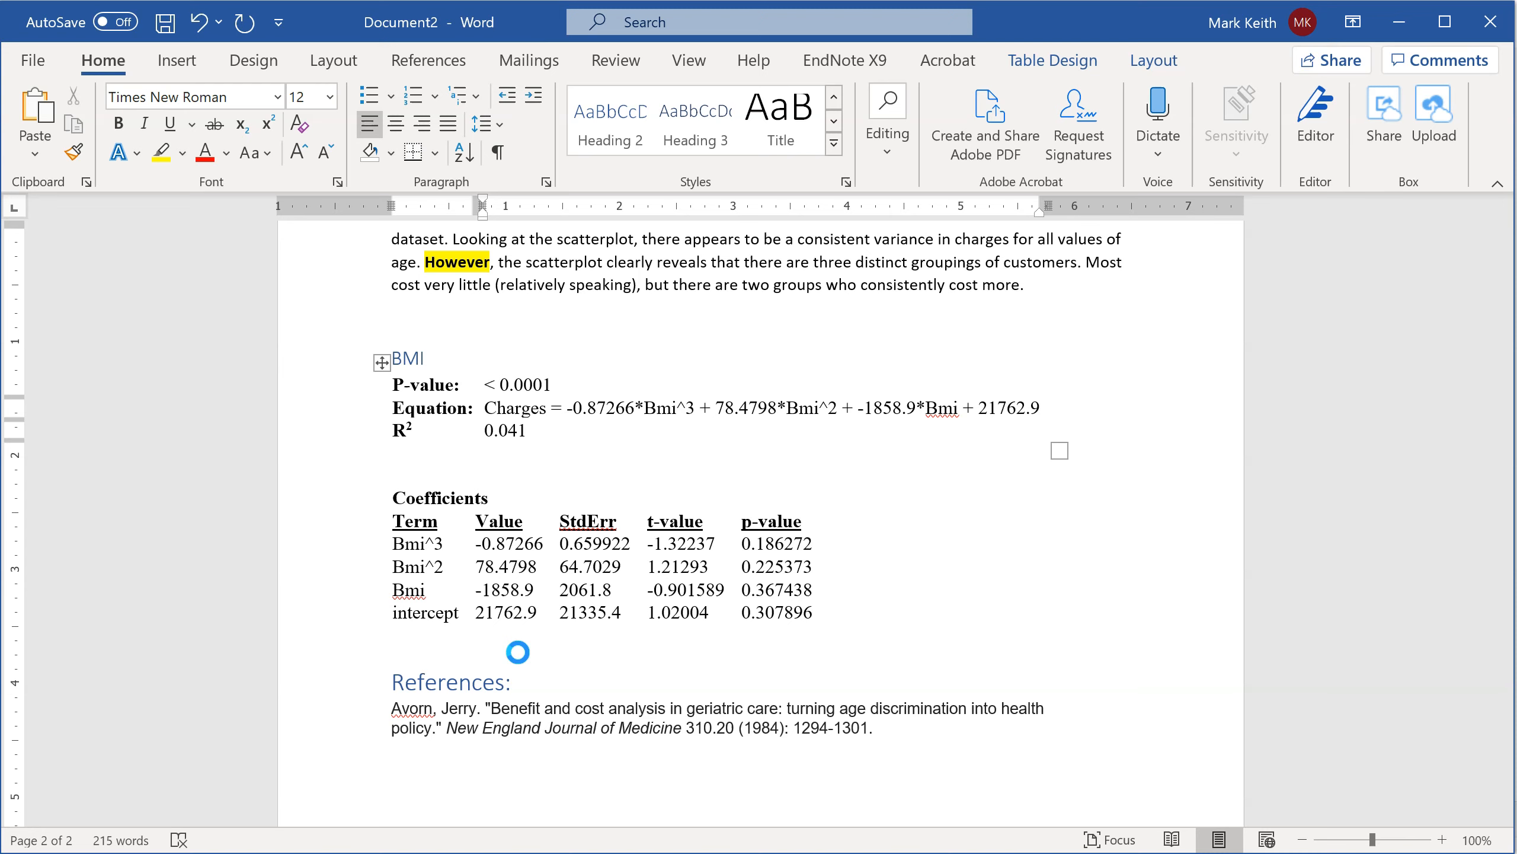
pyautogui.write('37')
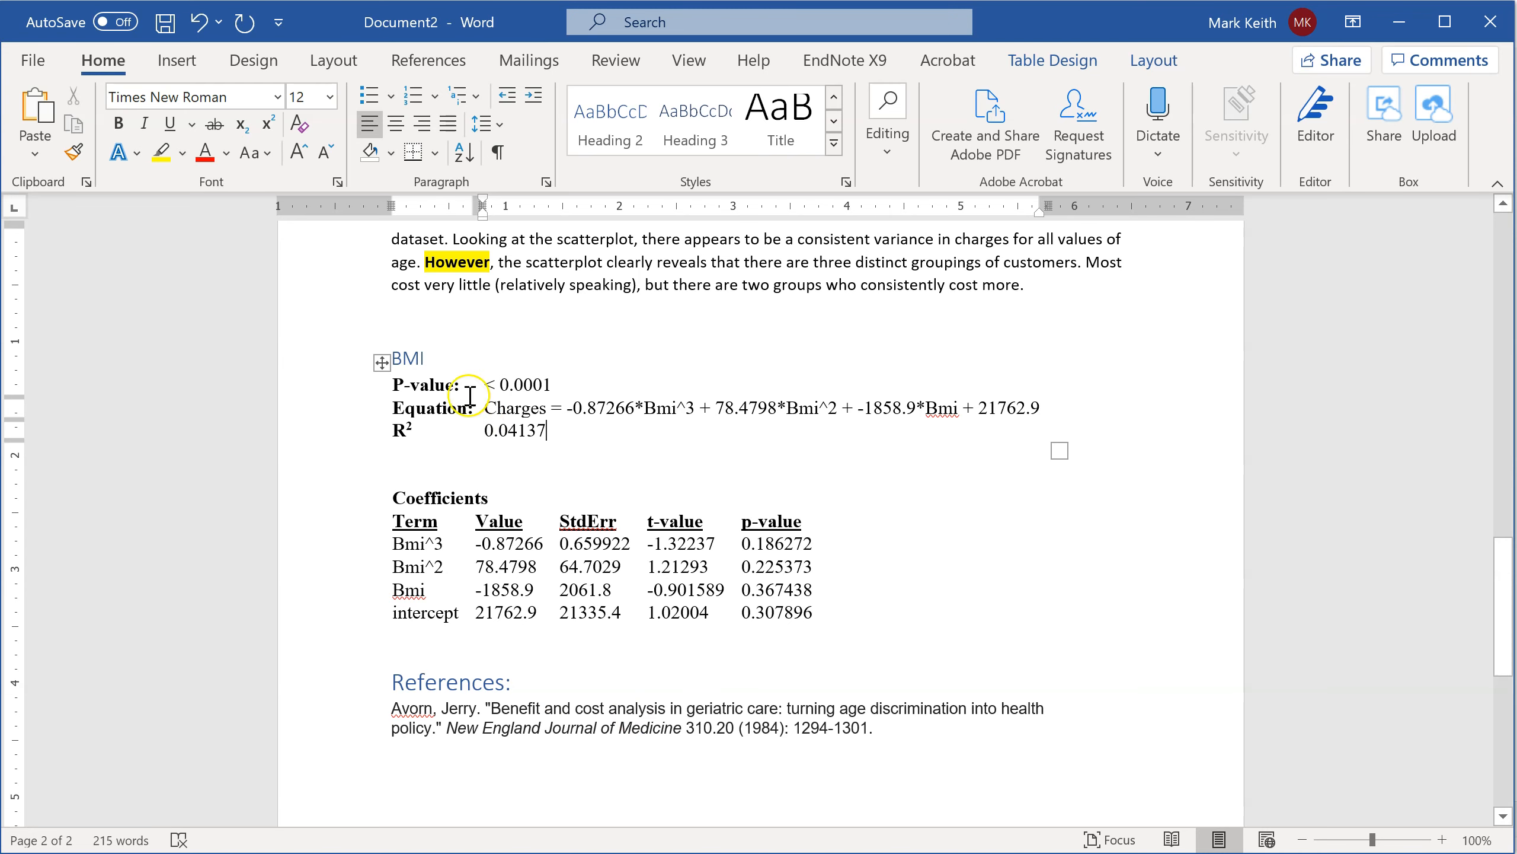
# - Format the BMI statistics and coefficients tables in Calibri (Body), size 11
pyautogui.moveTo(352, 395); pyautogui.dragTo(363, 616)
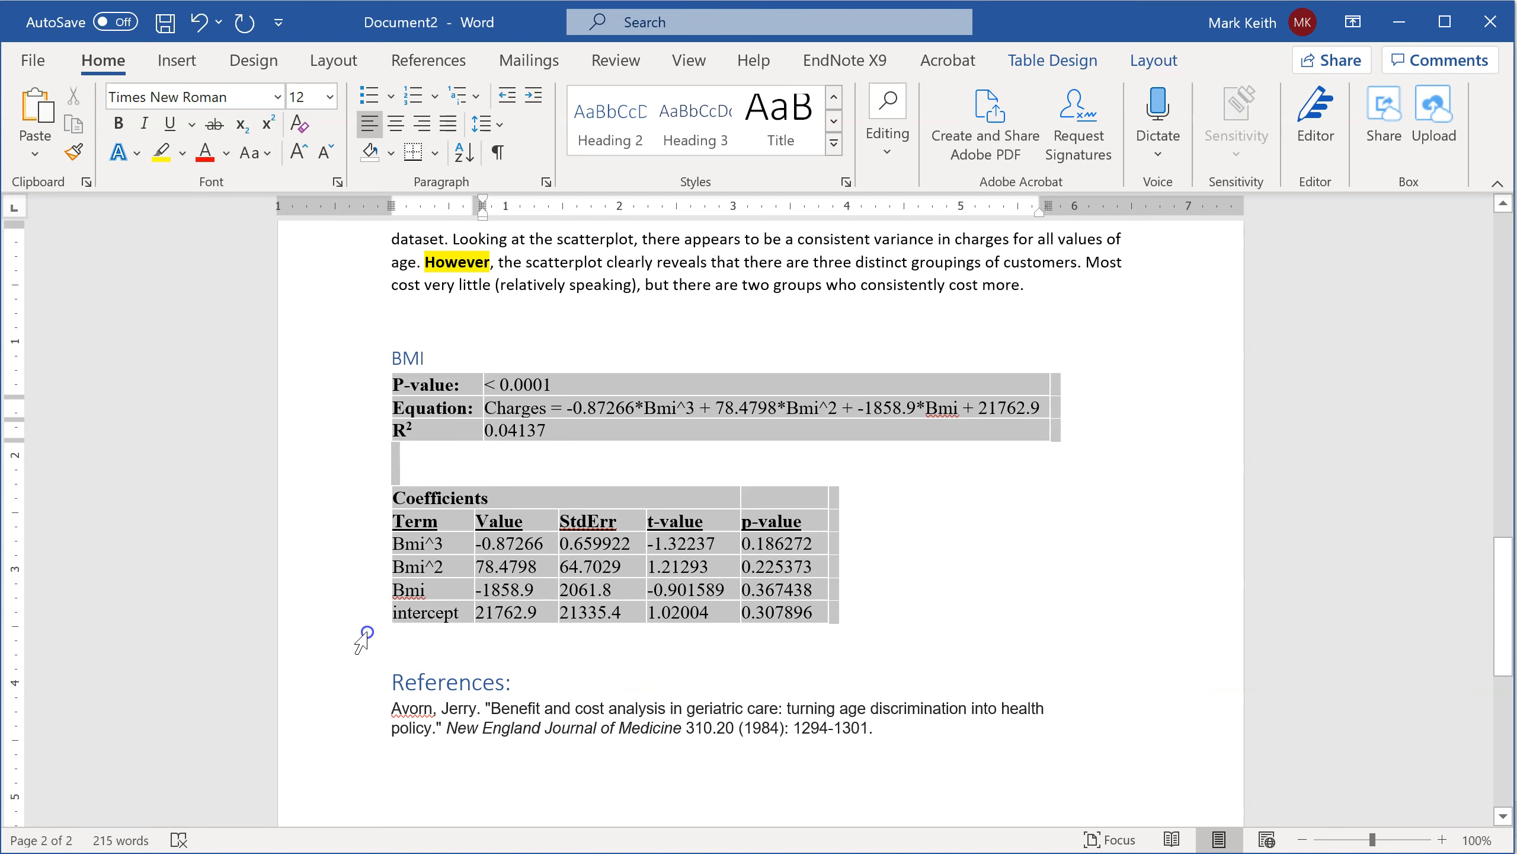
pyautogui.click(276, 97)
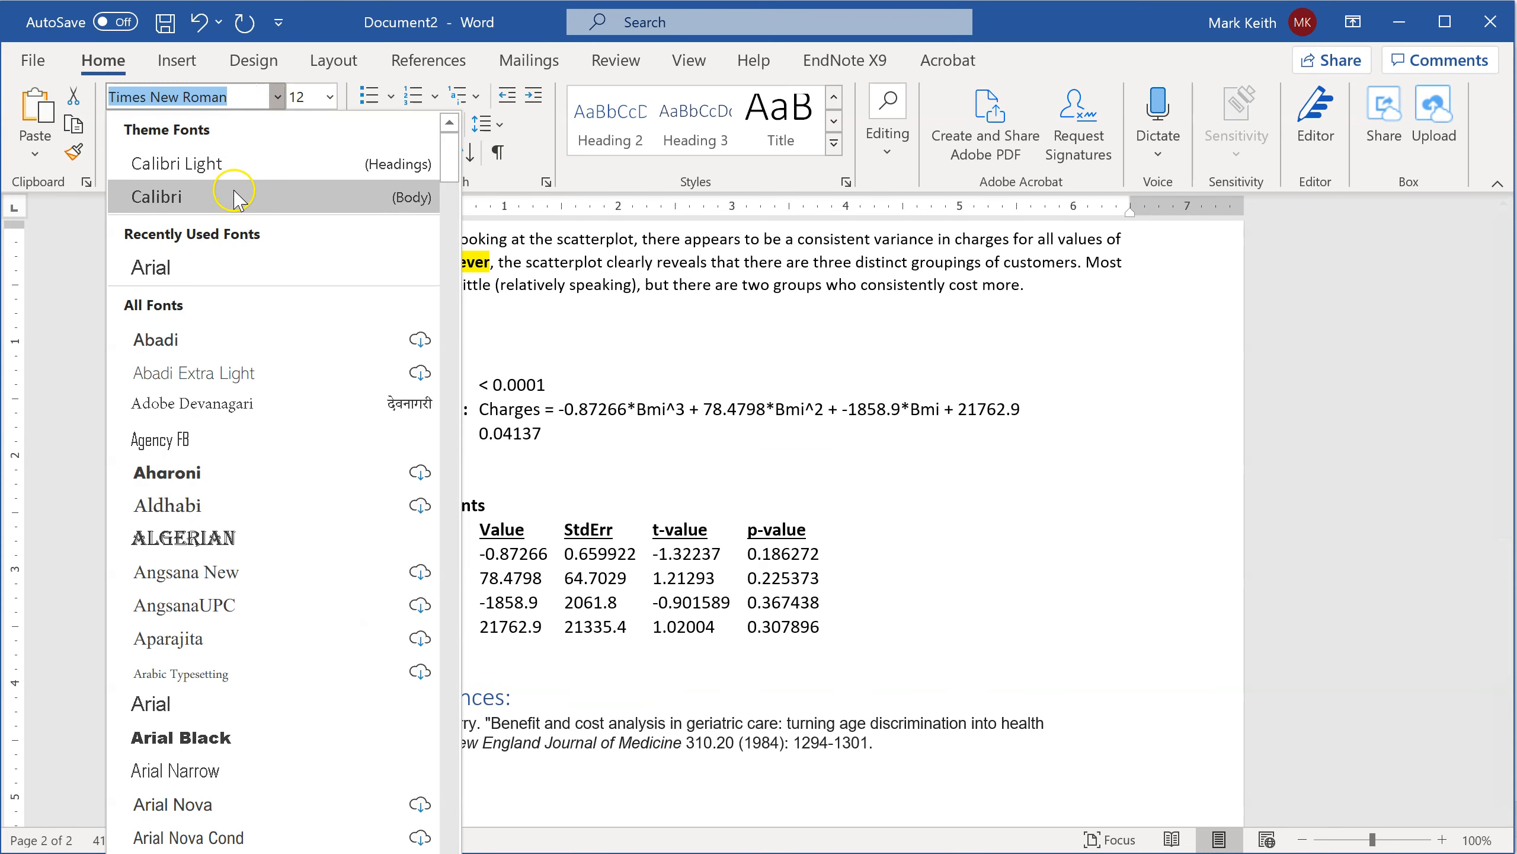
pyautogui.click(153, 193)
pyautogui.click(329, 97)
pyautogui.click(308, 213)
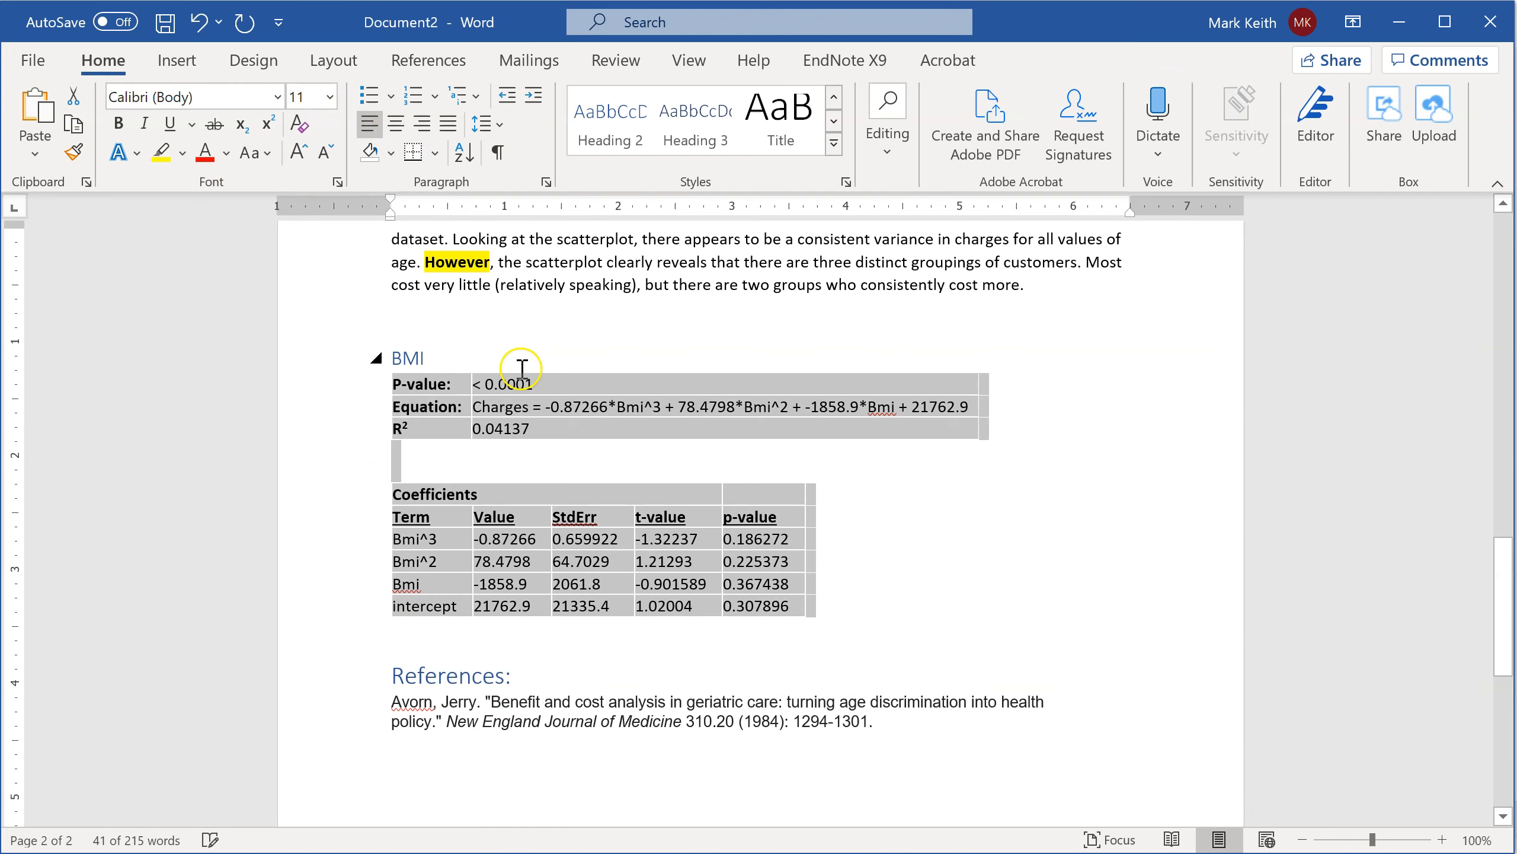
# - Start a hypothesis line below the BMI heading reading "H1: We expect that BMI"
pyautogui.click(541, 357)
pyautogui.press('Return')
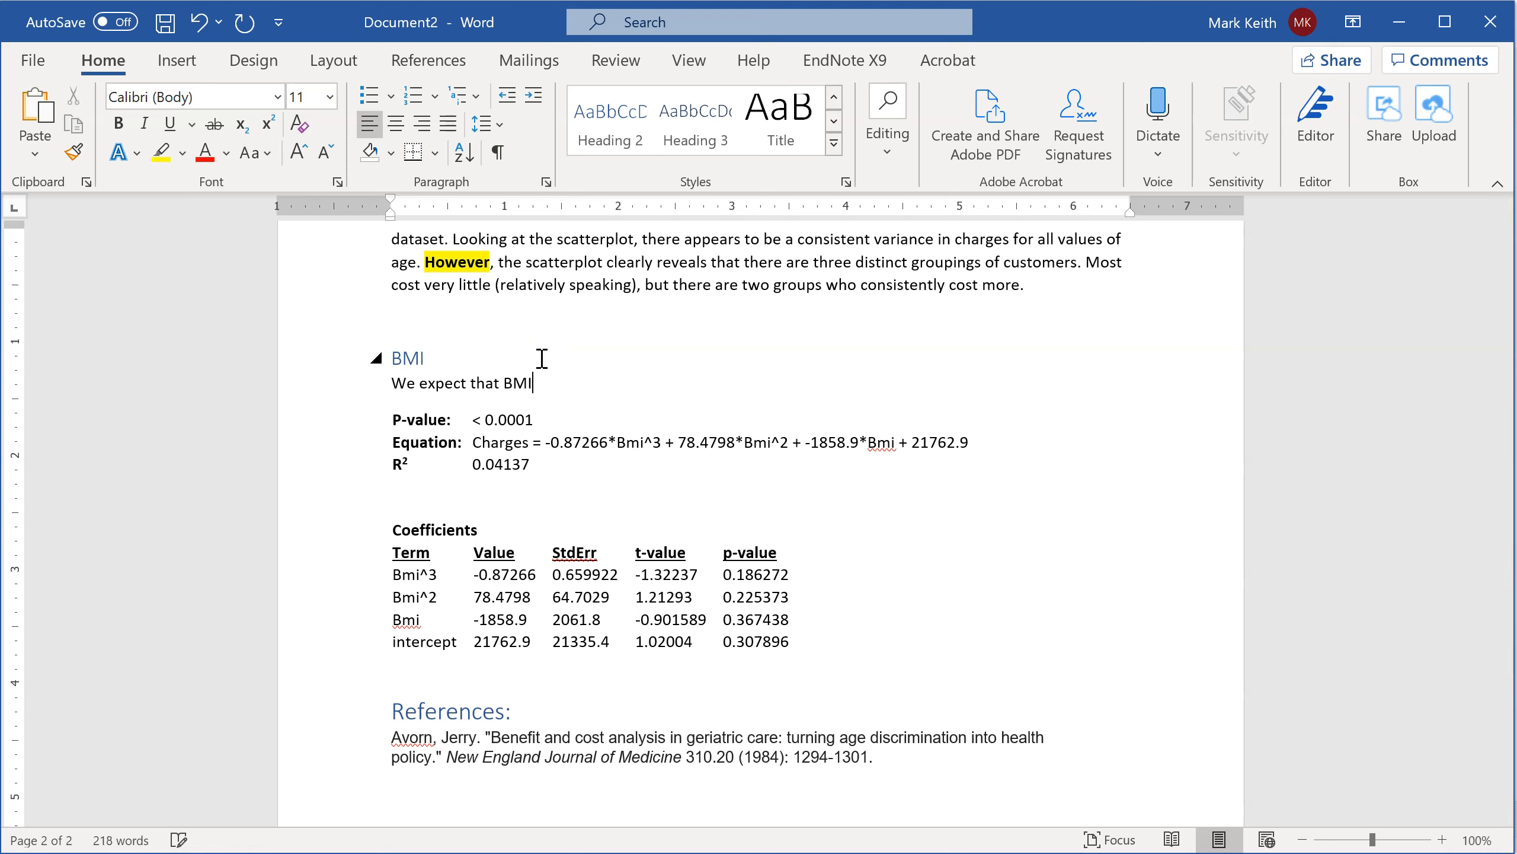
pyautogui.hotkey('ctrl', 'Left')
pyautogui.hotkey('ctrl', 'Left')
pyautogui.hotkey('ctrl', 'Left')
pyautogui.hotkey('ctrl', 'Right')
pyautogui.write('H1:')
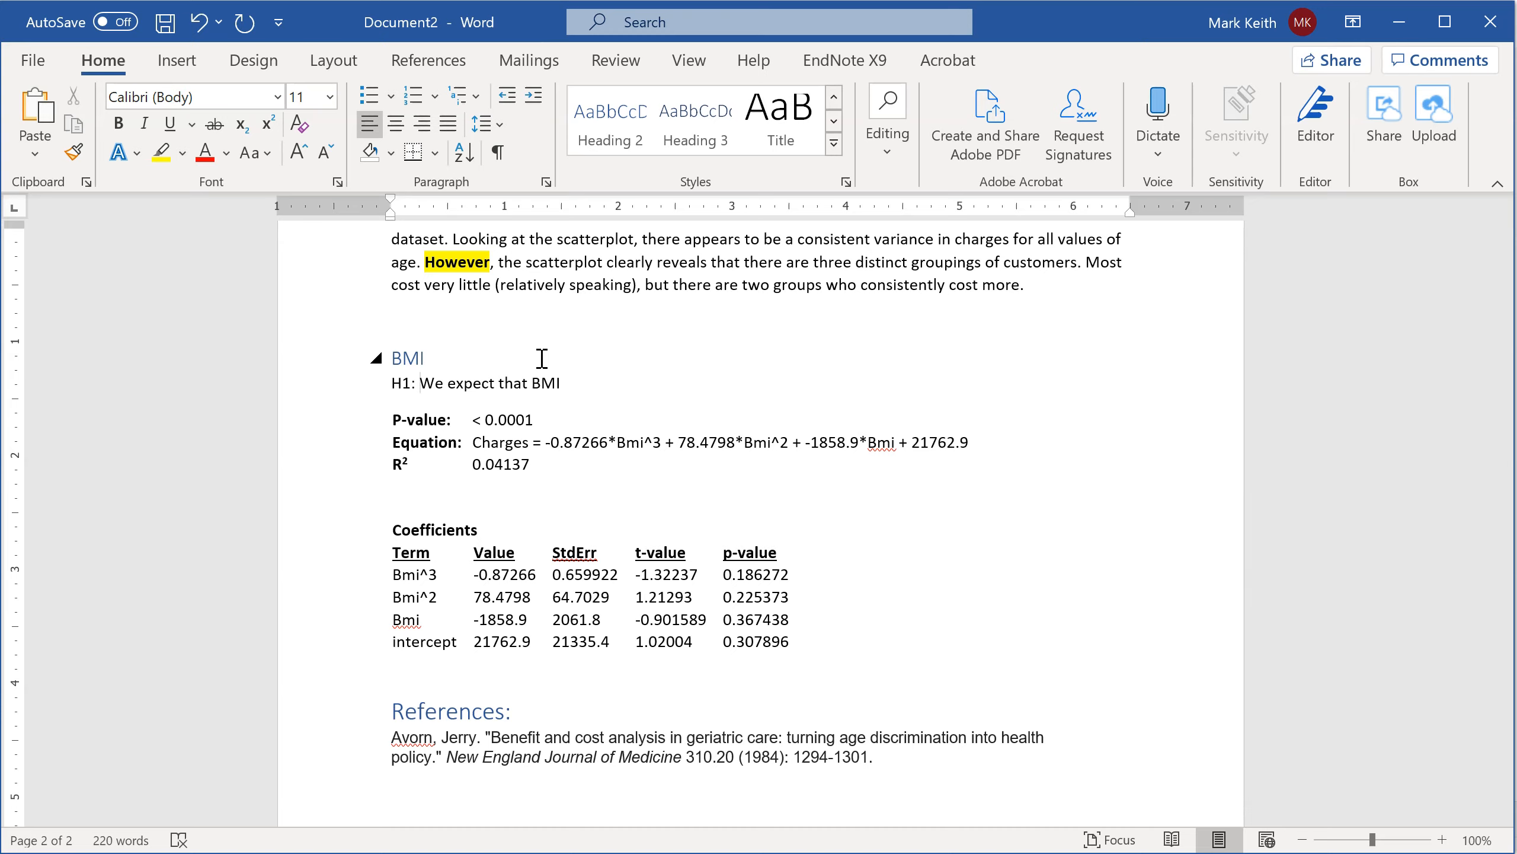
# - Review the Age section's hypothesis wording and how its scatterplot, regression statistics and summary are laid out
pyautogui.scroll(15, 537, 357)
pyautogui.click(511, 351)
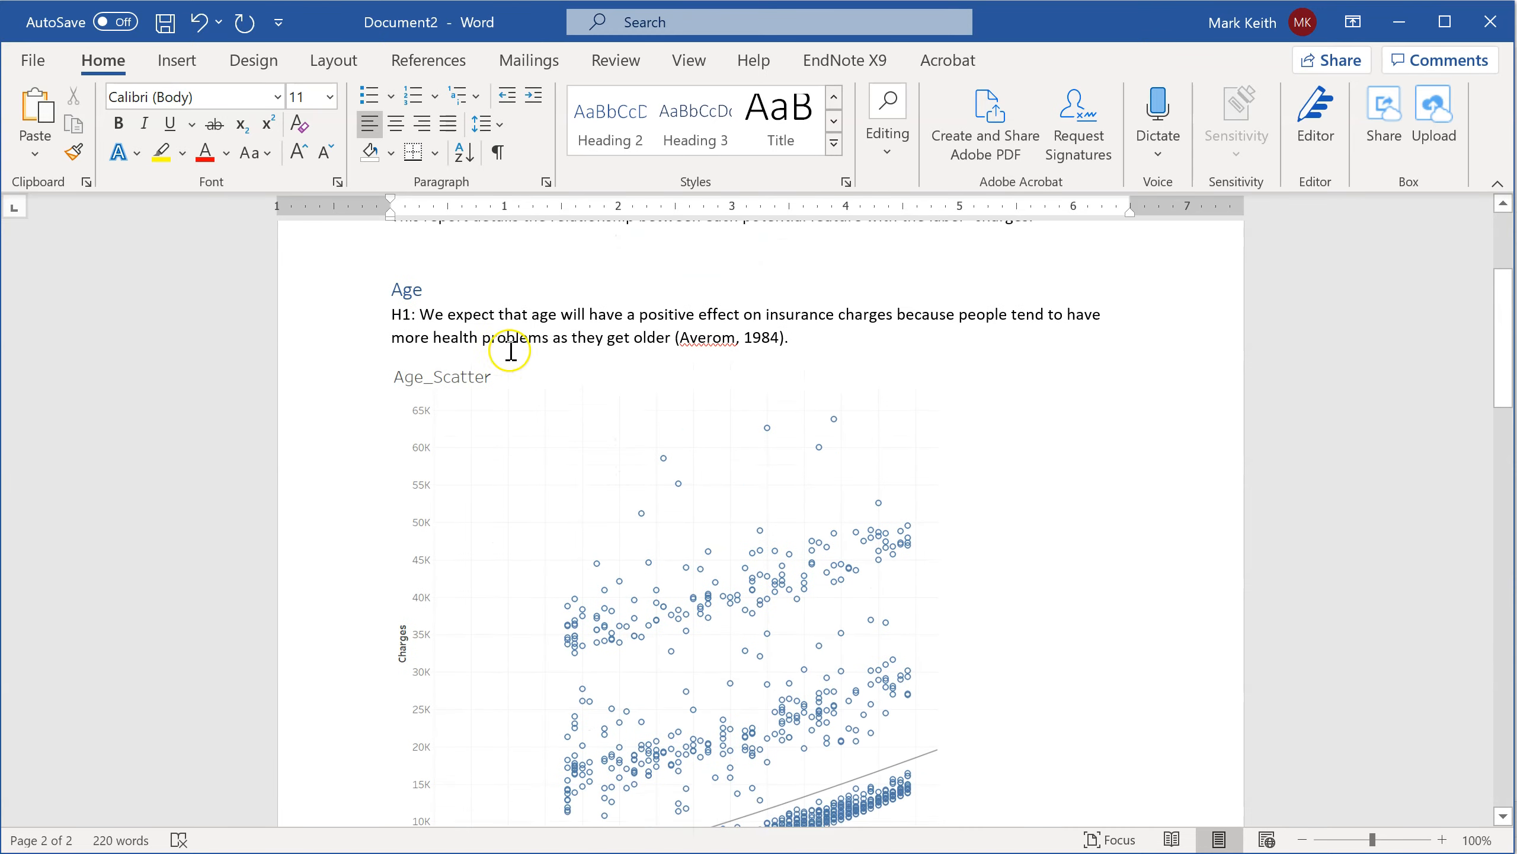
pyautogui.scroll(1, 511, 351)
pyautogui.moveTo(421, 351); pyautogui.dragTo(804, 372)
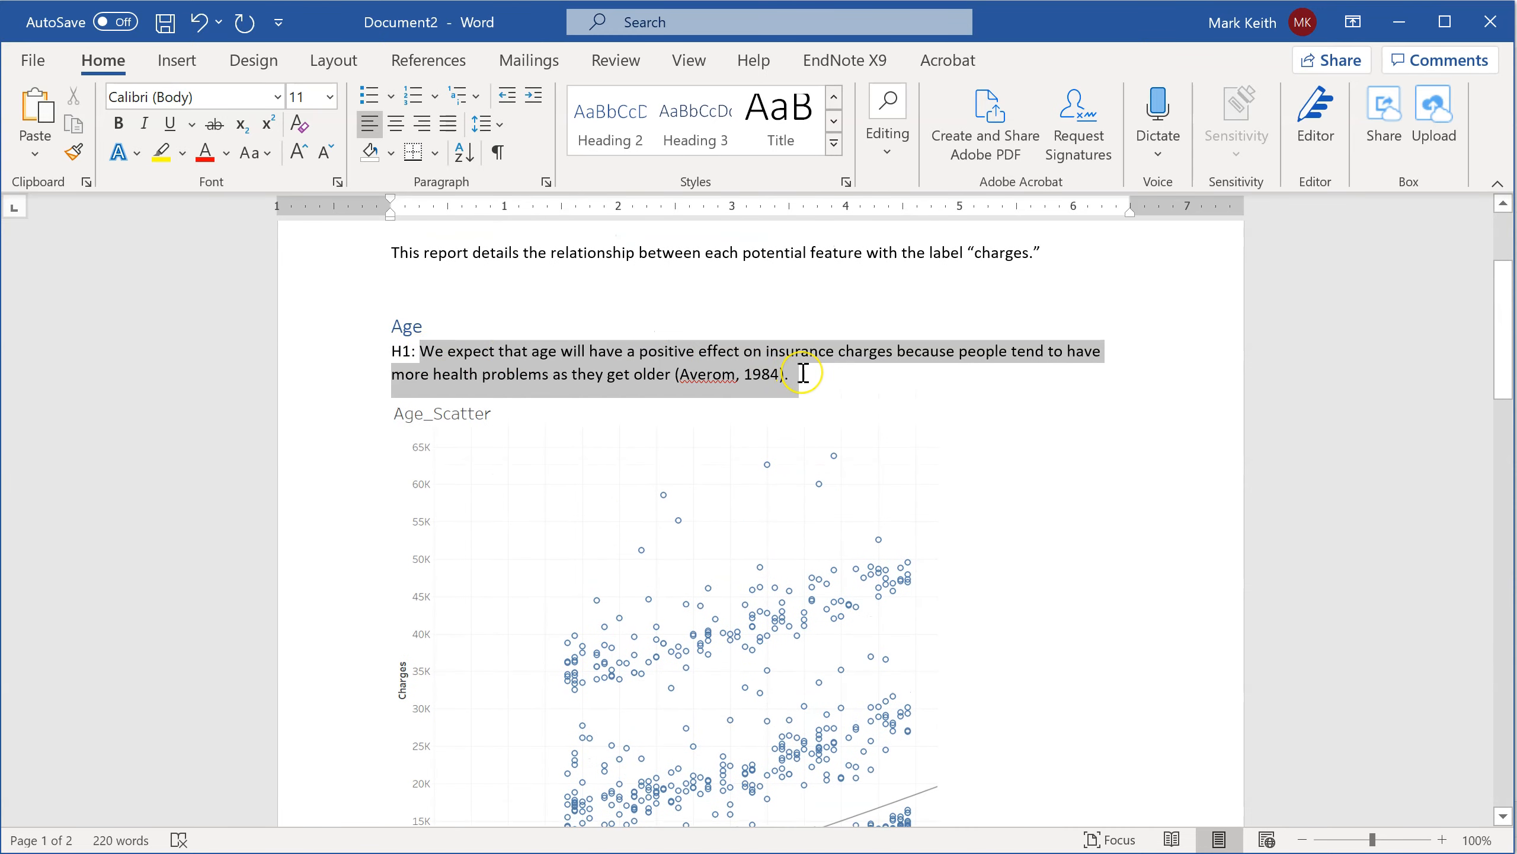
pyautogui.click(464, 351)
pyautogui.moveTo(395, 352); pyautogui.dragTo(813, 373)
pyautogui.click(505, 380)
pyautogui.scroll(-10, 502, 375)
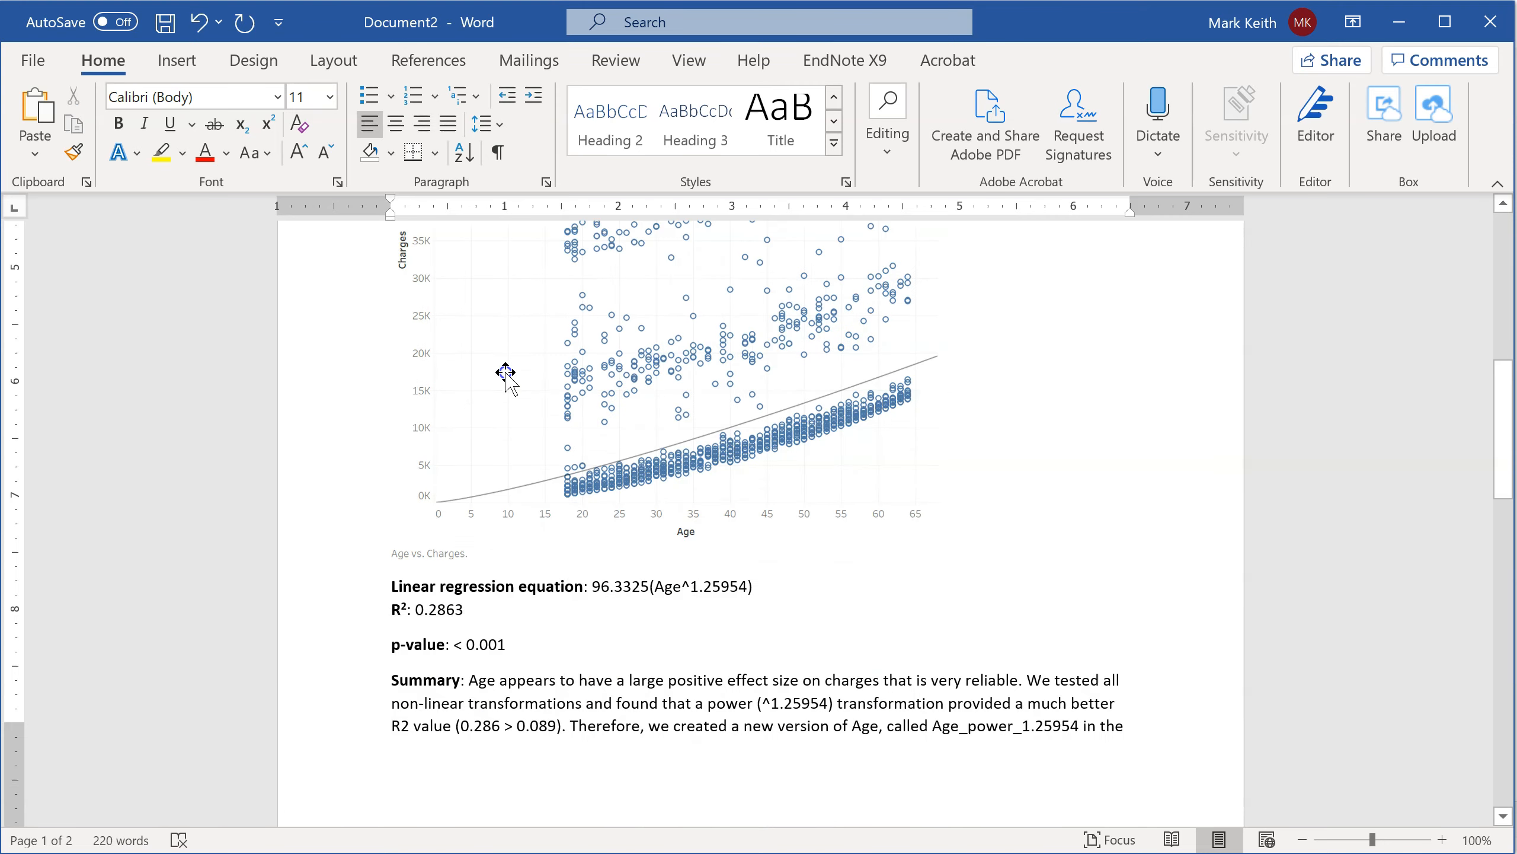
pyautogui.click(408, 687)
pyautogui.scroll(2, 478, 576)
pyautogui.scroll(-6, 479, 577)
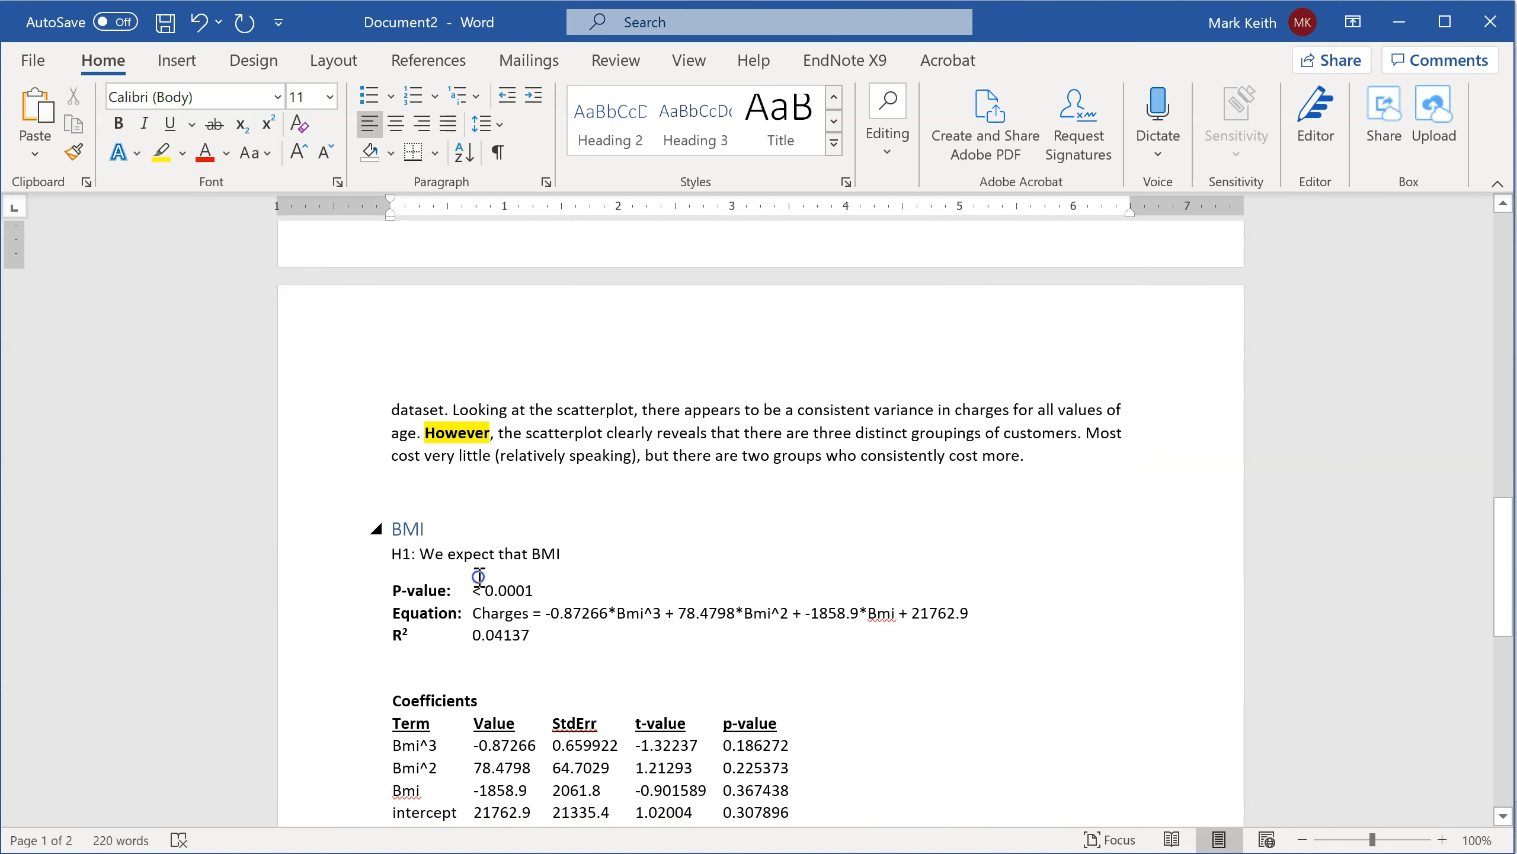
# - Complete H1 with "will have a significant positive effect on charges because it is well-documented that health weight leads to better health and, thus, lower healthcare charges (citation)."
pyautogui.click(619, 554)
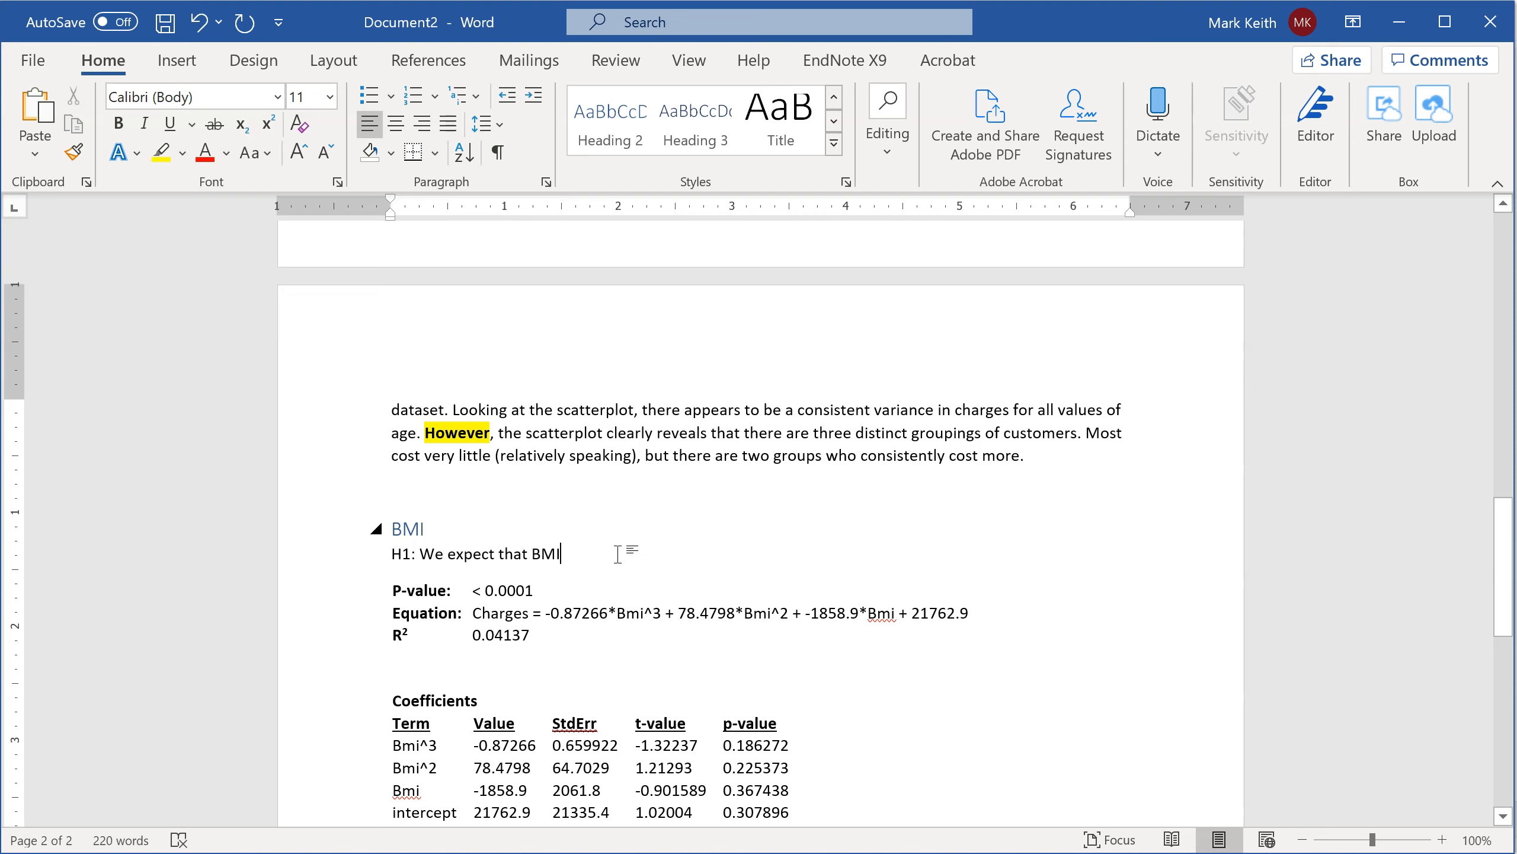
pyautogui.write('wil')
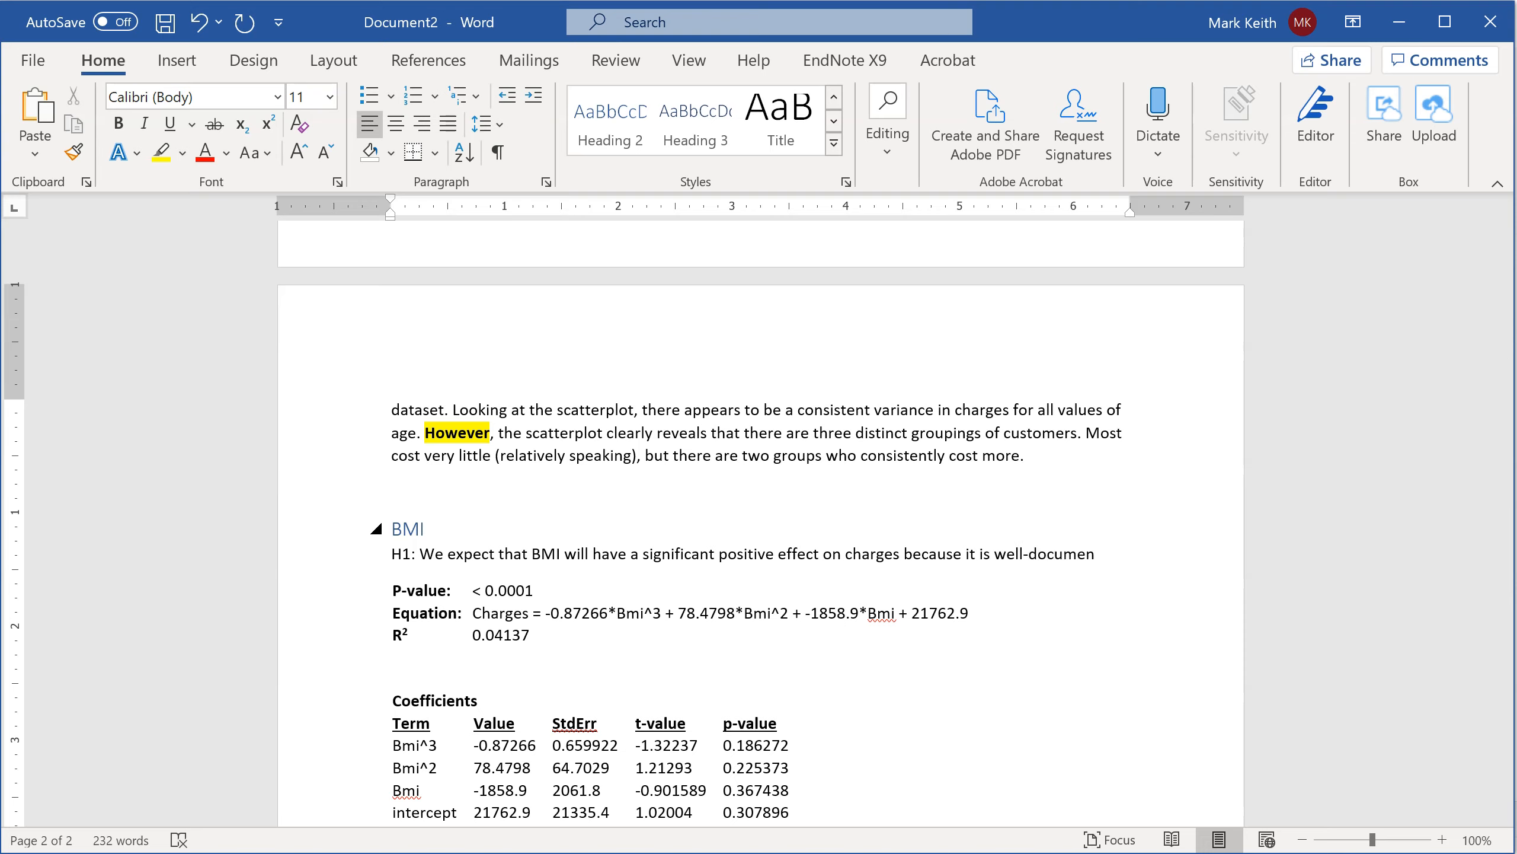
pyautogui.write('that')
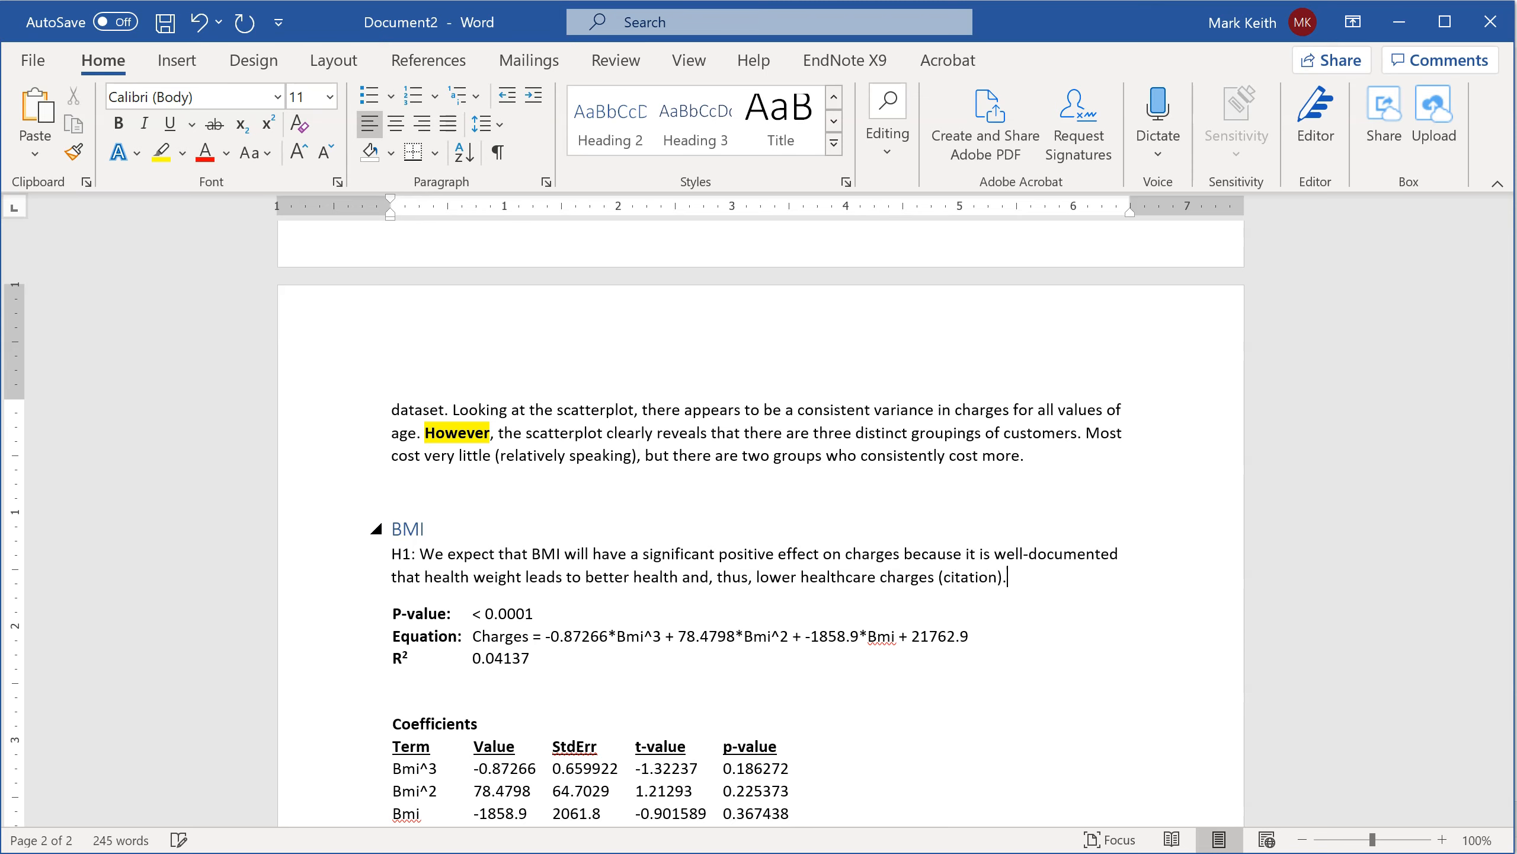
# - Make room for the chart below the BMI hypothesis, and copy the BMI_Scatter view from Tableau as an image with title, view and caption
pyautogui.scroll(-2, 545, 556)
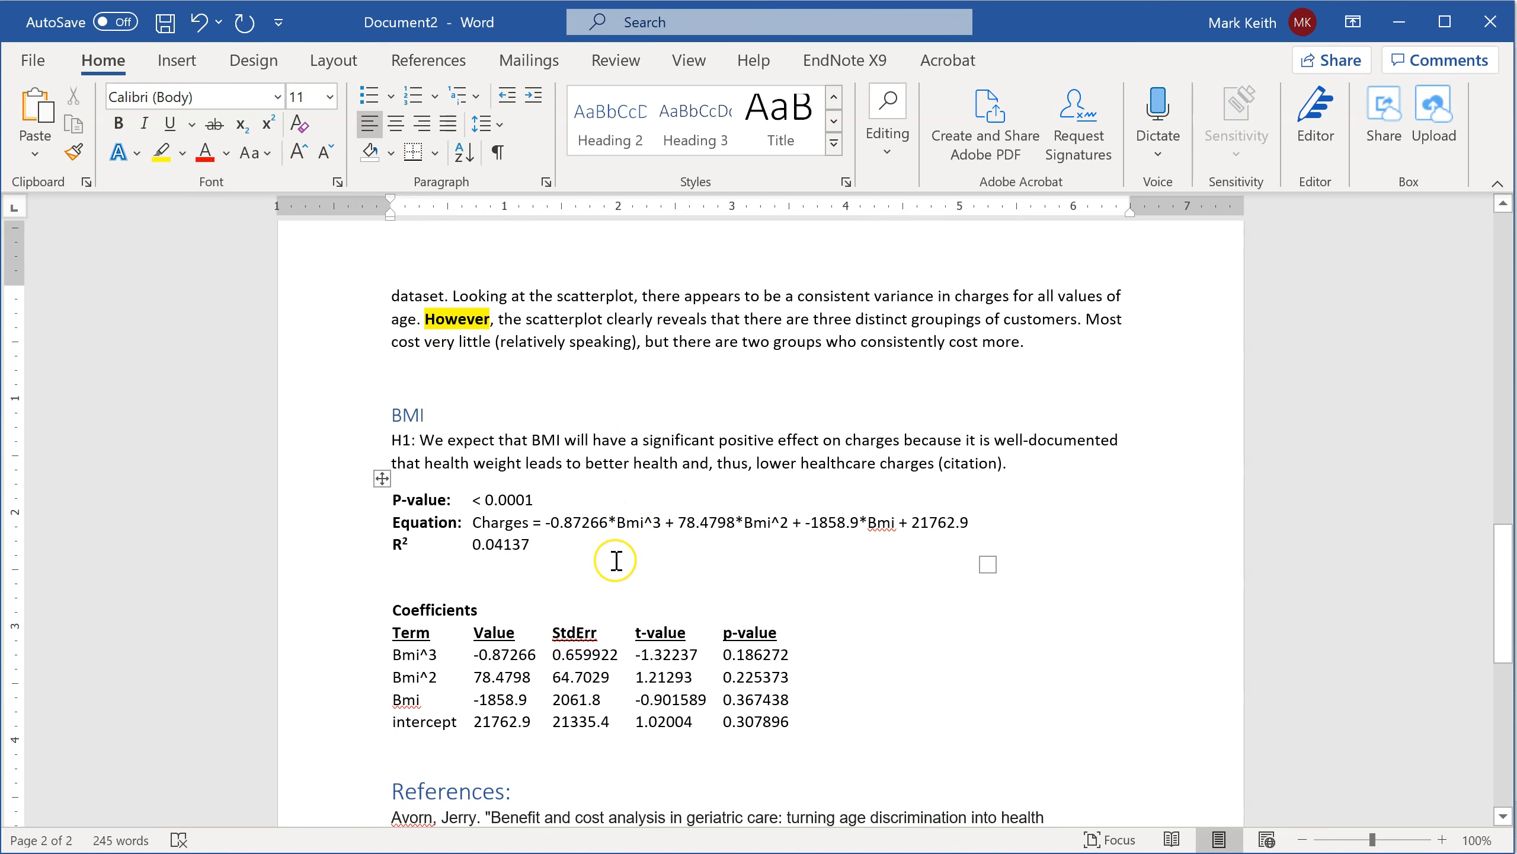
pyautogui.scroll(-3, 719, 620)
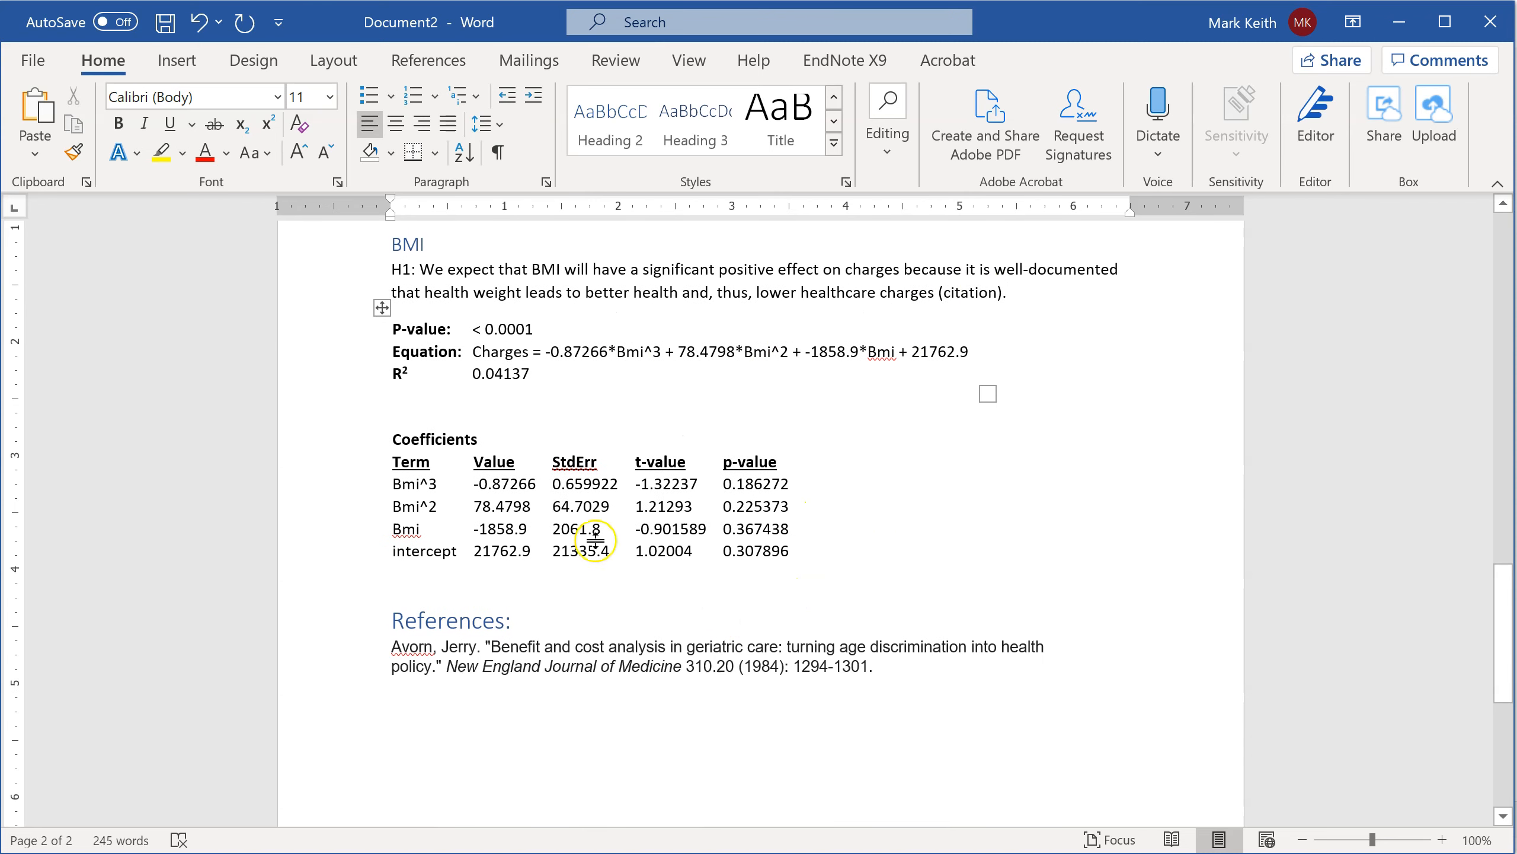
pyautogui.click(1062, 293)
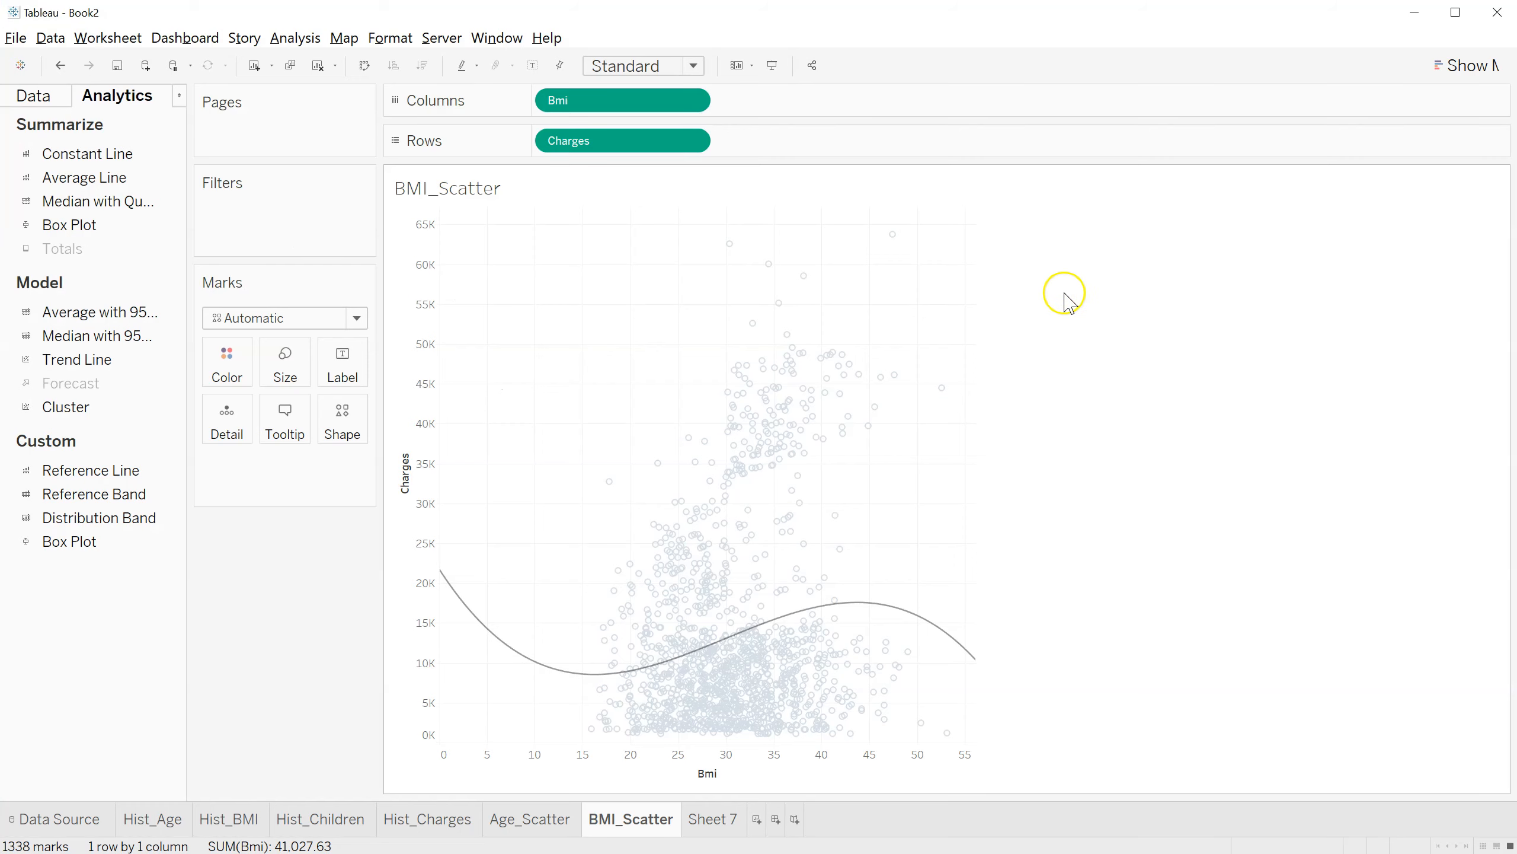
pyautogui.moveTo(812, 357)
pyautogui.rightClick(682, 308)
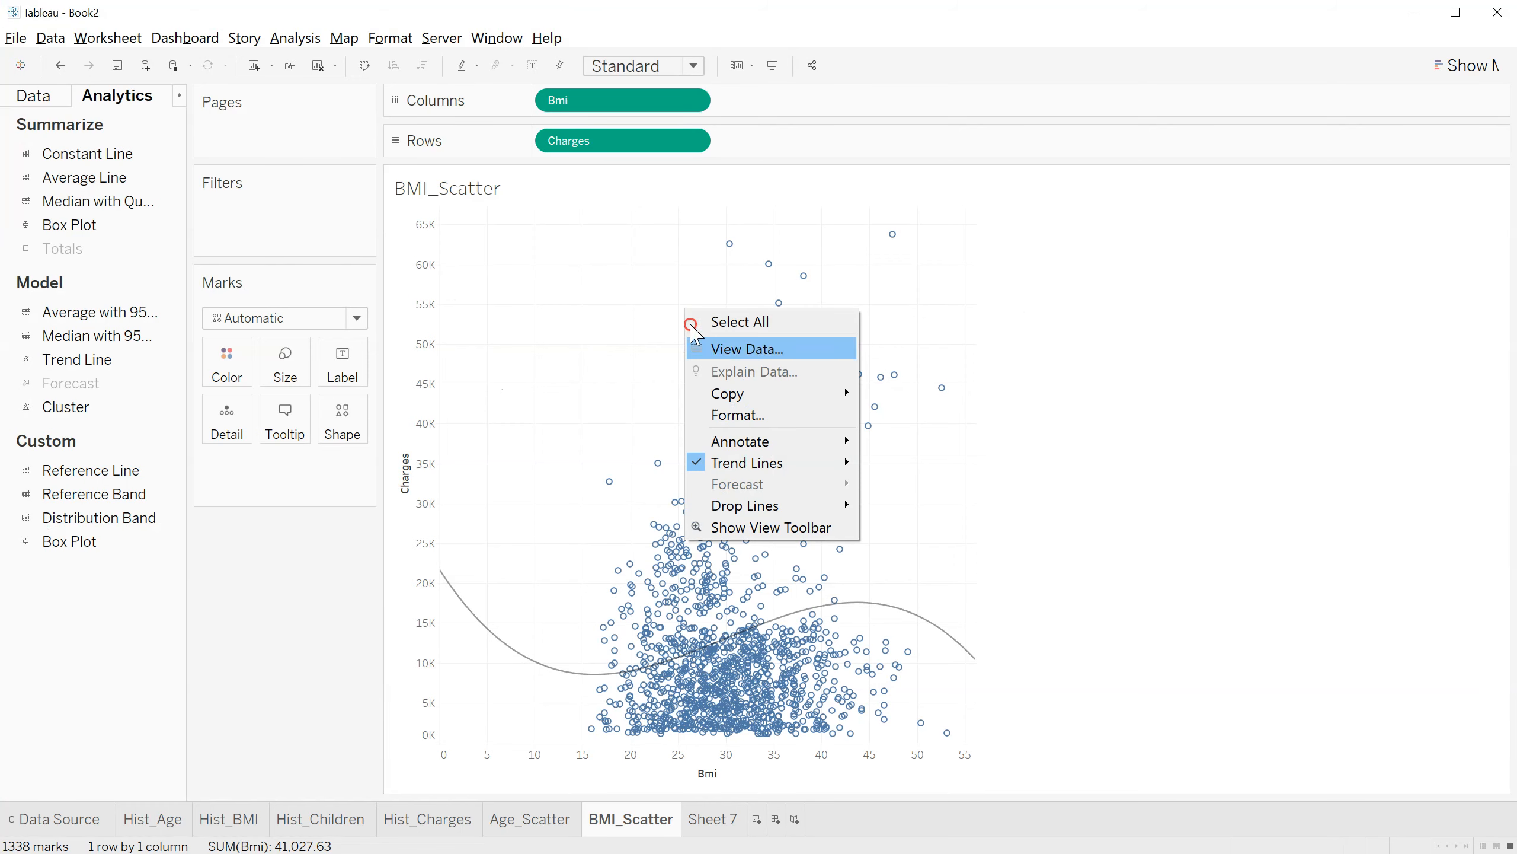
pyautogui.moveTo(747, 394)
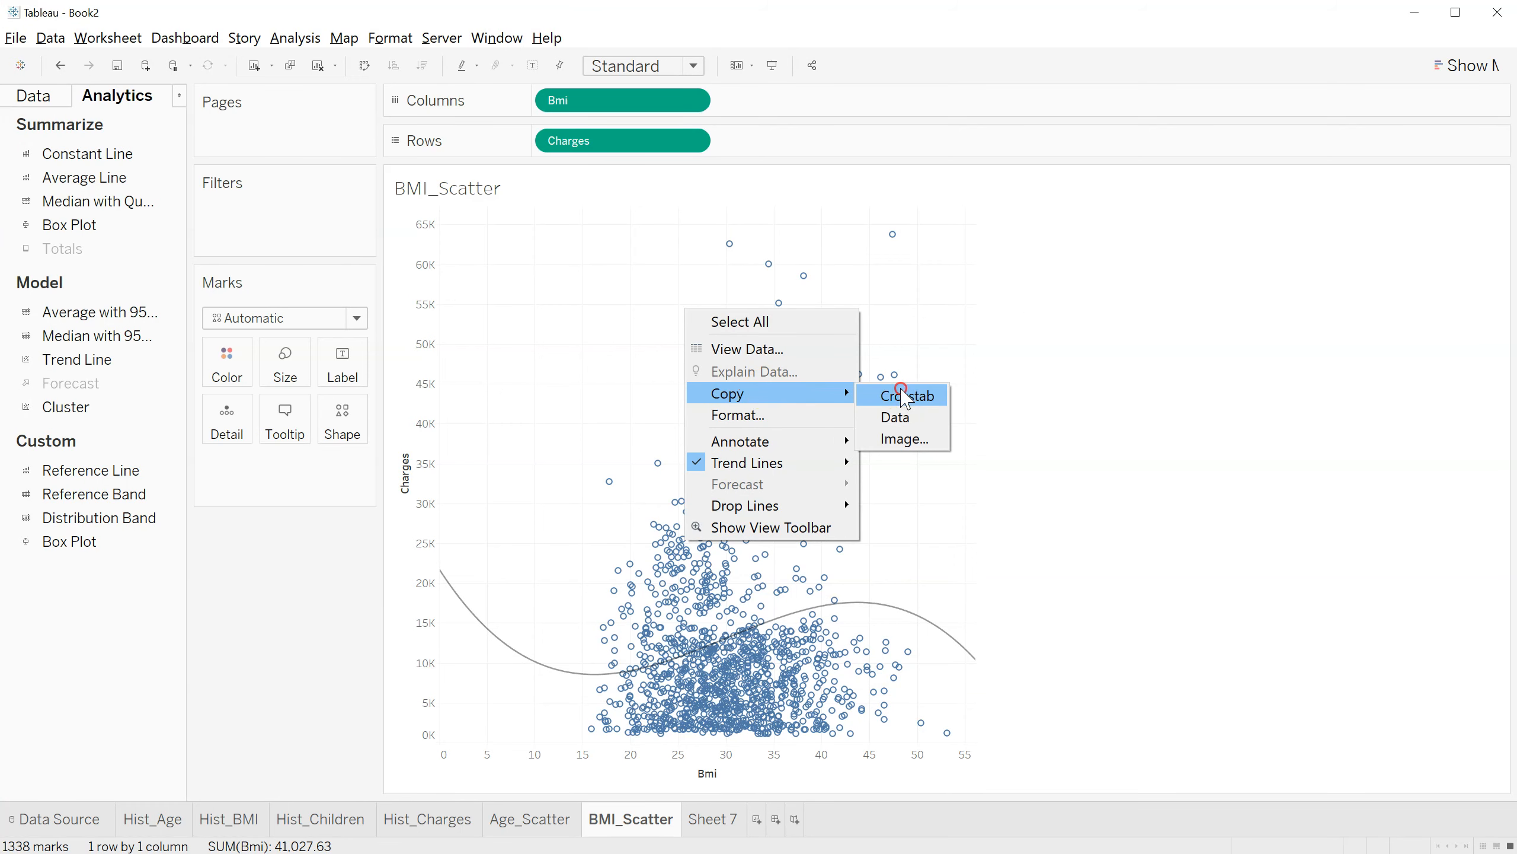
pyautogui.click(905, 439)
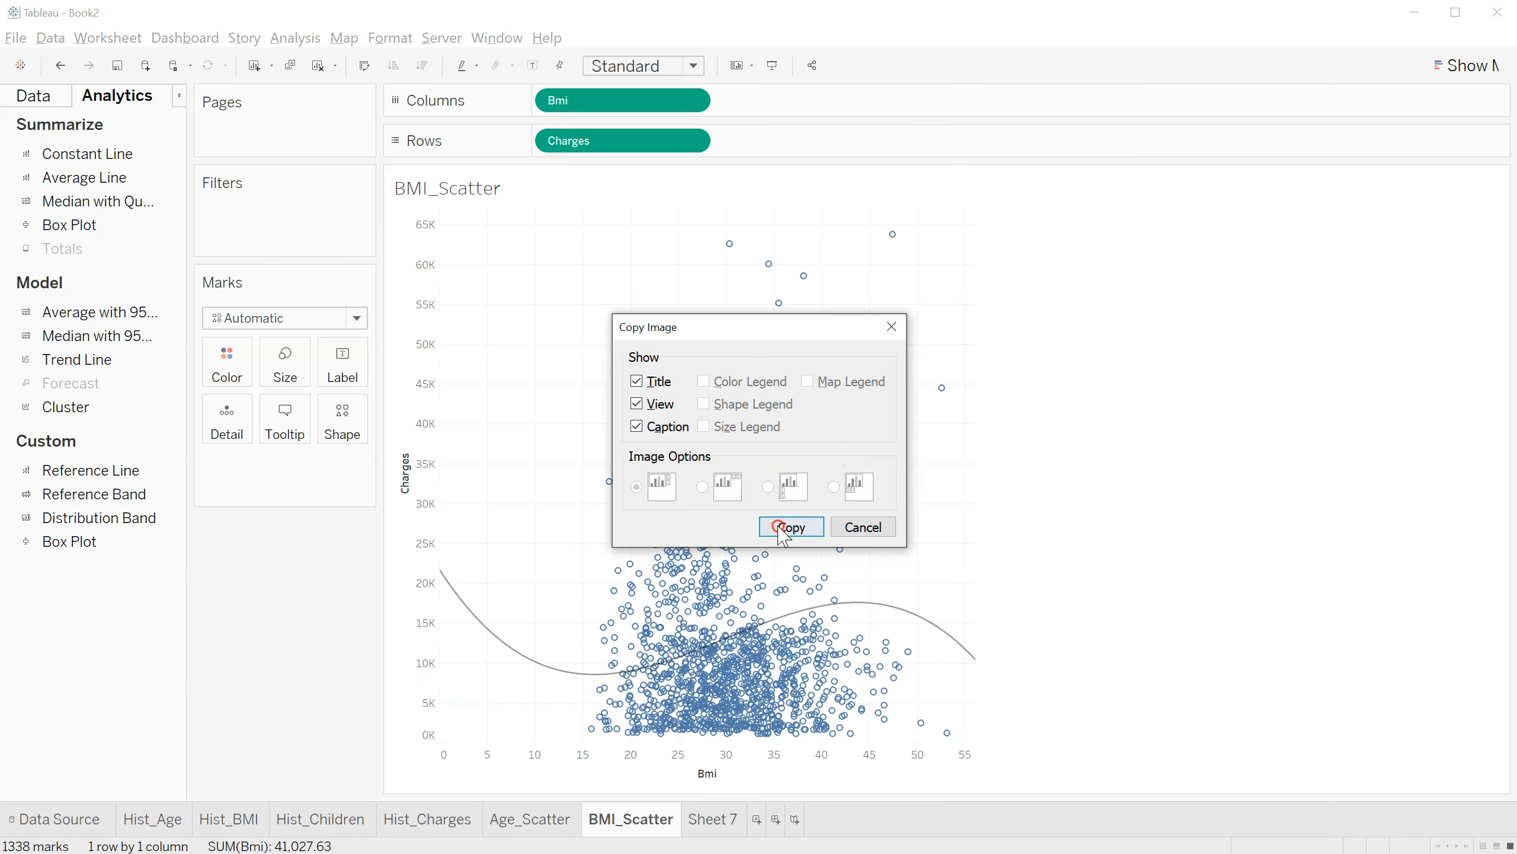
pyautogui.click(783, 527)
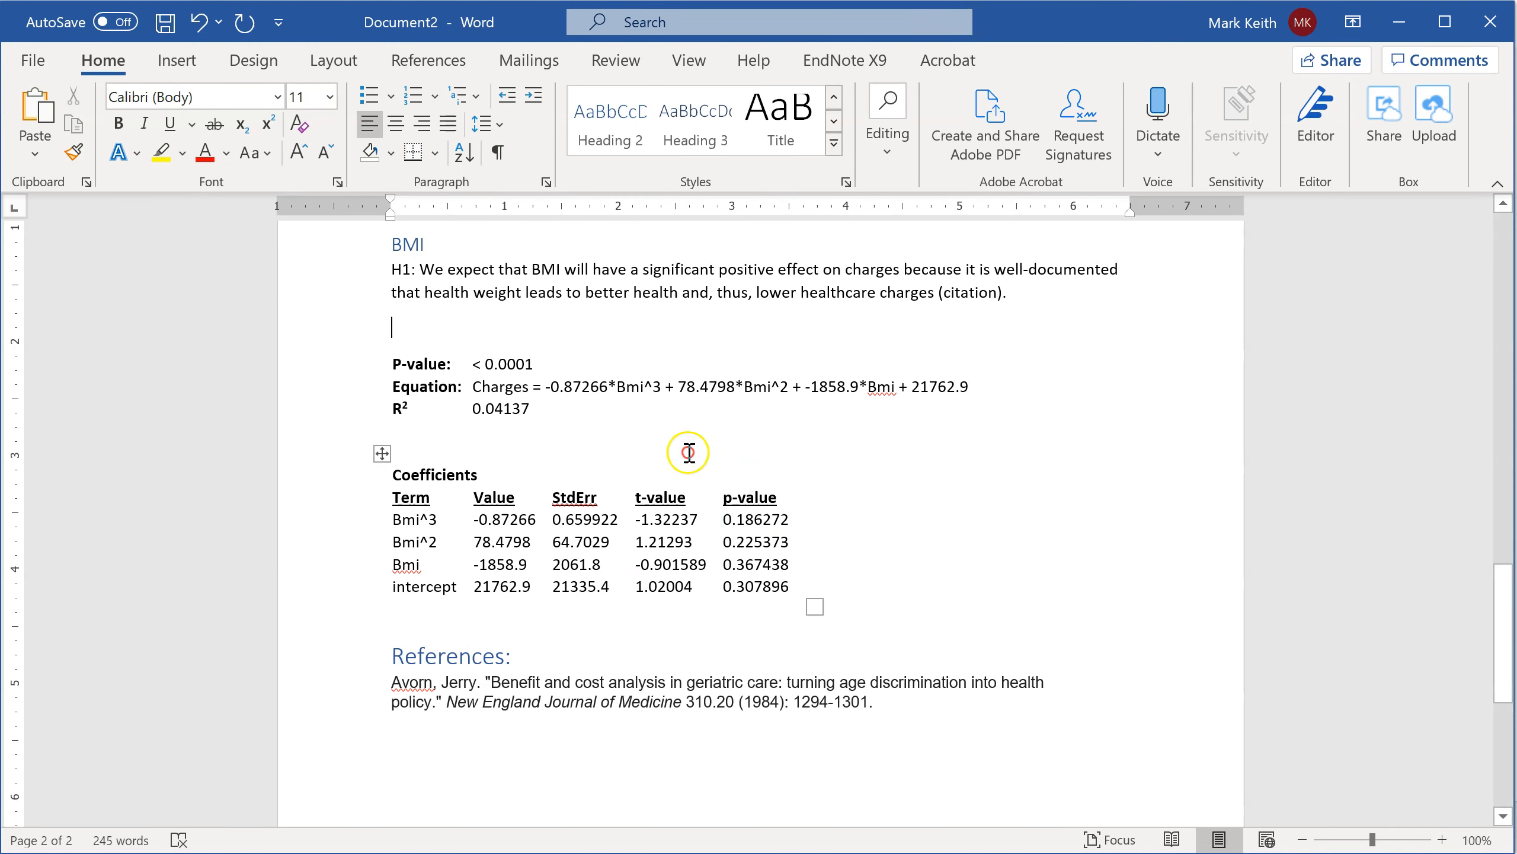
# - Paste the scatterplot image below the BMI hypothesis in the Word report and shrink it proportionally to about 4.5 inches wide
pyautogui.hotkey('ctrl', 'v')
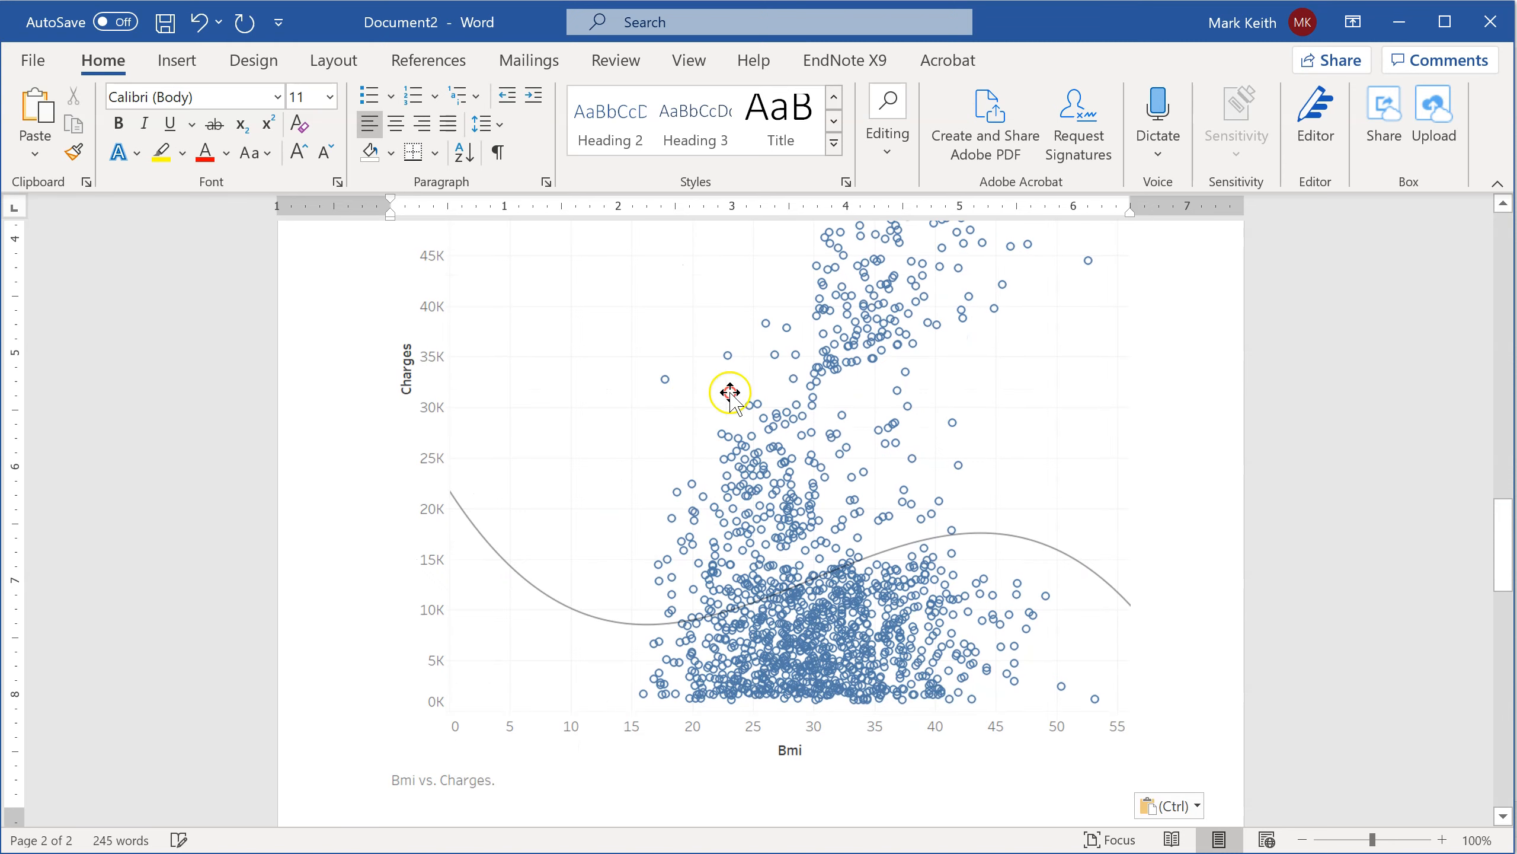
pyautogui.click(747, 395)
pyautogui.moveTo(1139, 797); pyautogui.dragTo(911, 550)
pyautogui.scroll(-3, 1051, 481)
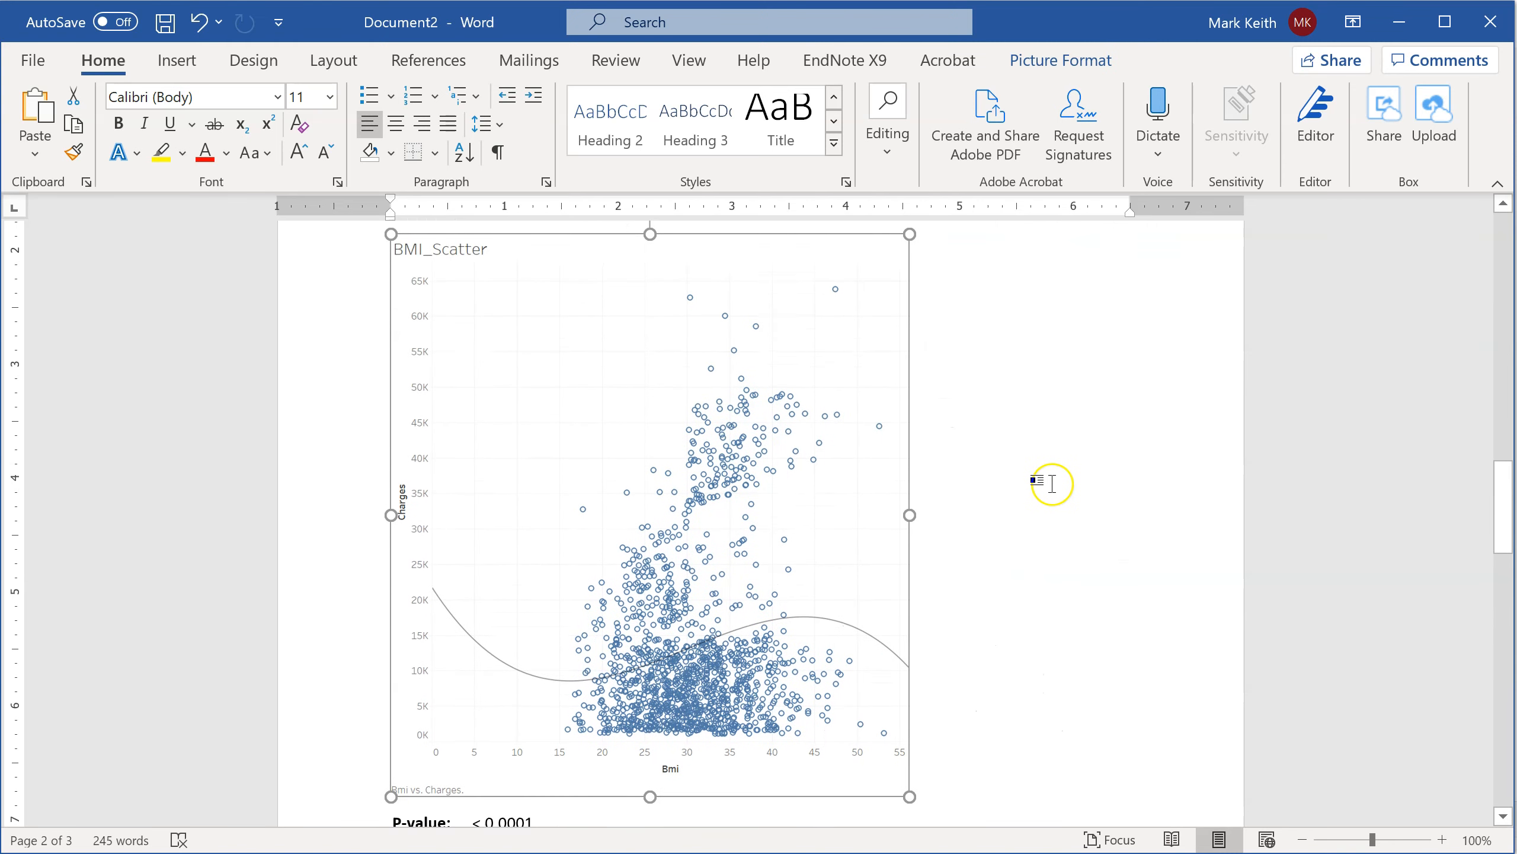
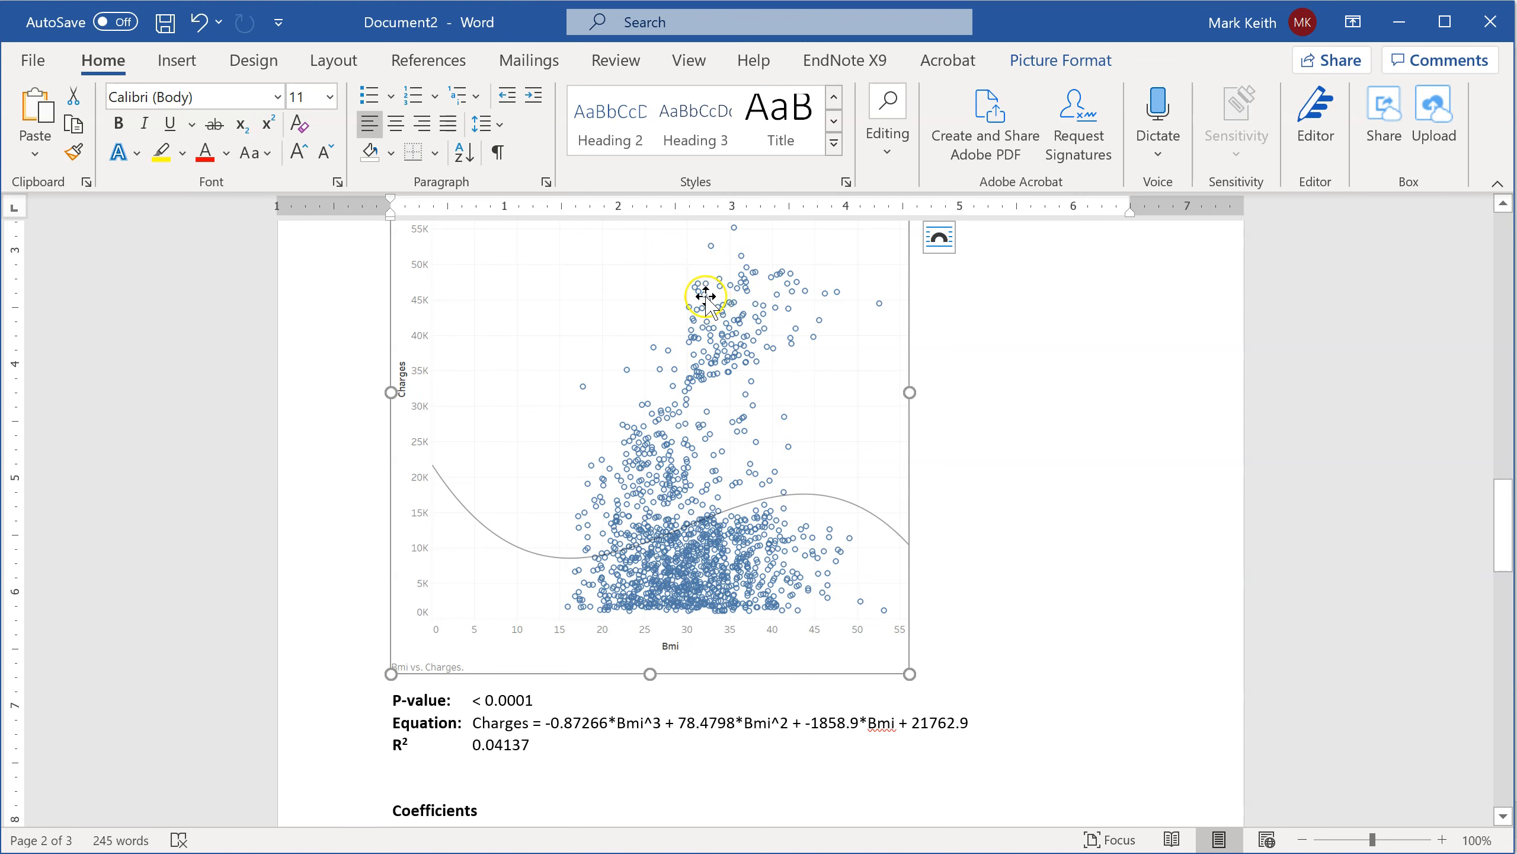
# - Add a "Children" heading in the Heading 2 style between the BMI coefficients table and the References, with a new line beneath it
pyautogui.scroll(15, 705, 296)
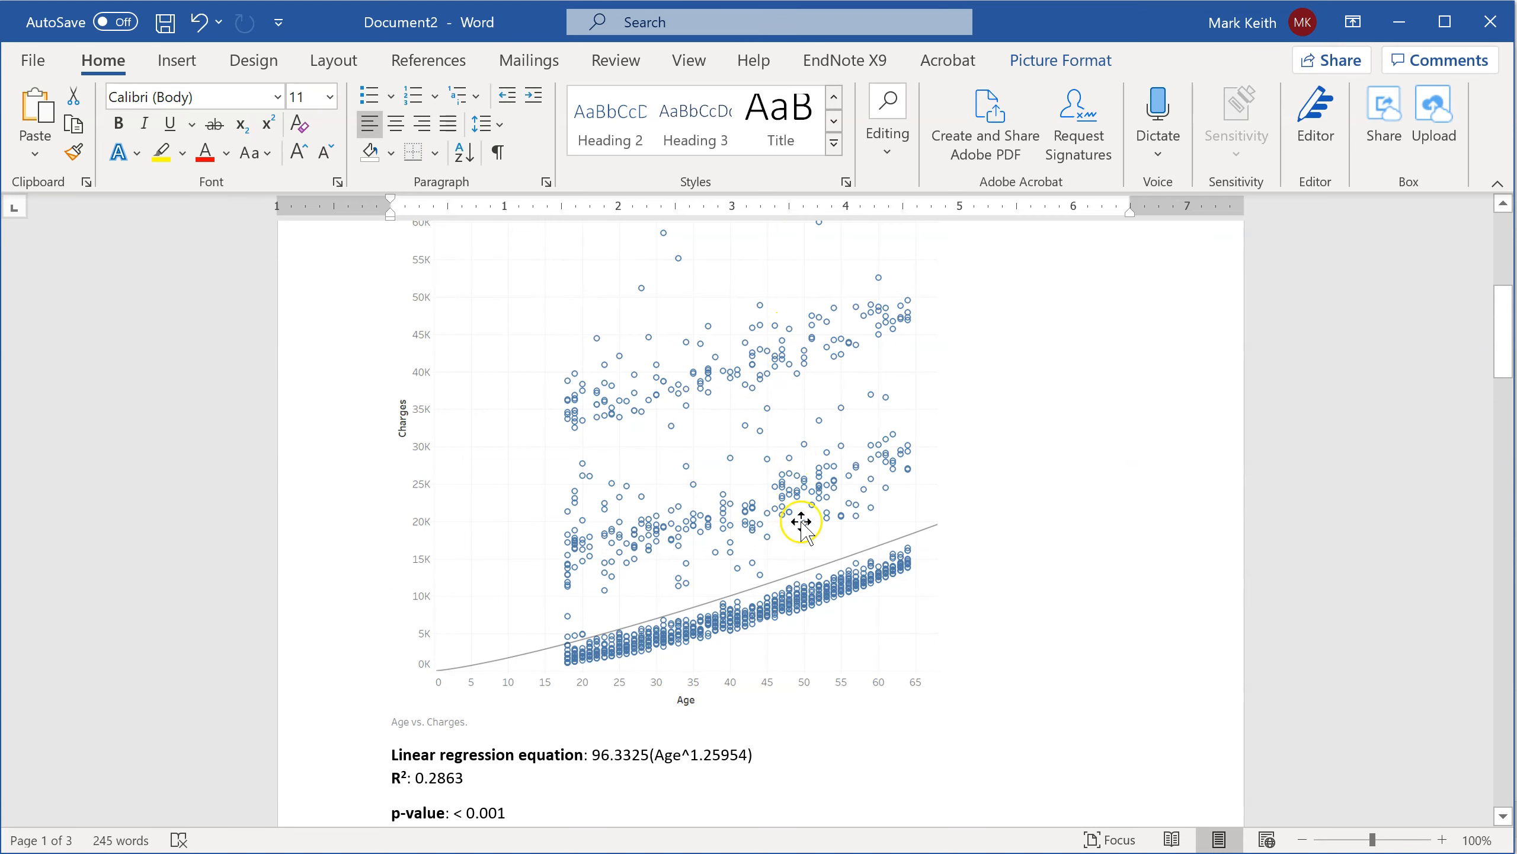
pyautogui.scroll(-15, 782, 425)
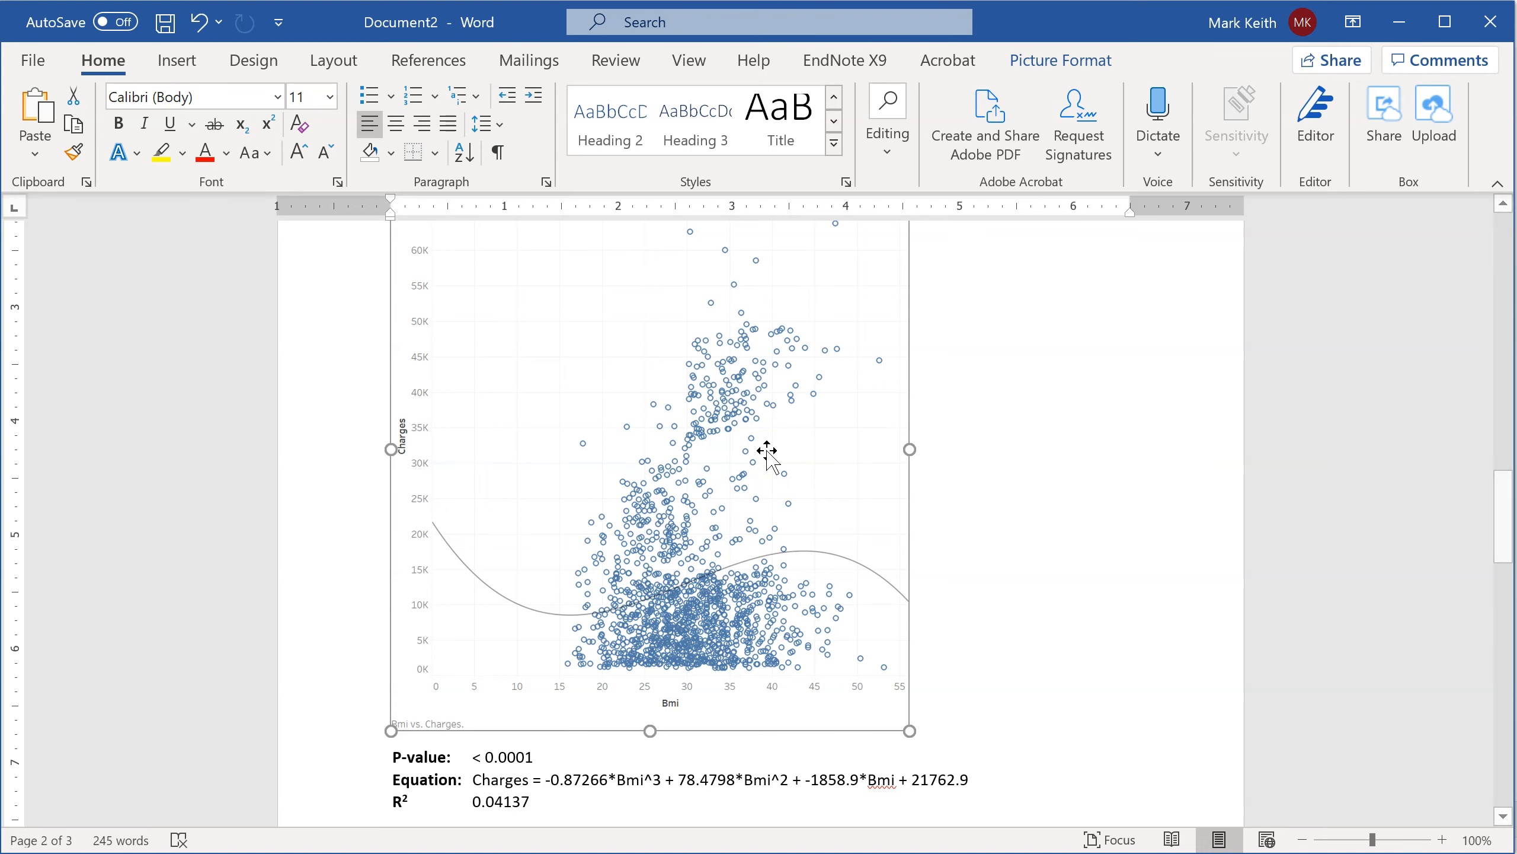
pyautogui.scroll(-5, 767, 457)
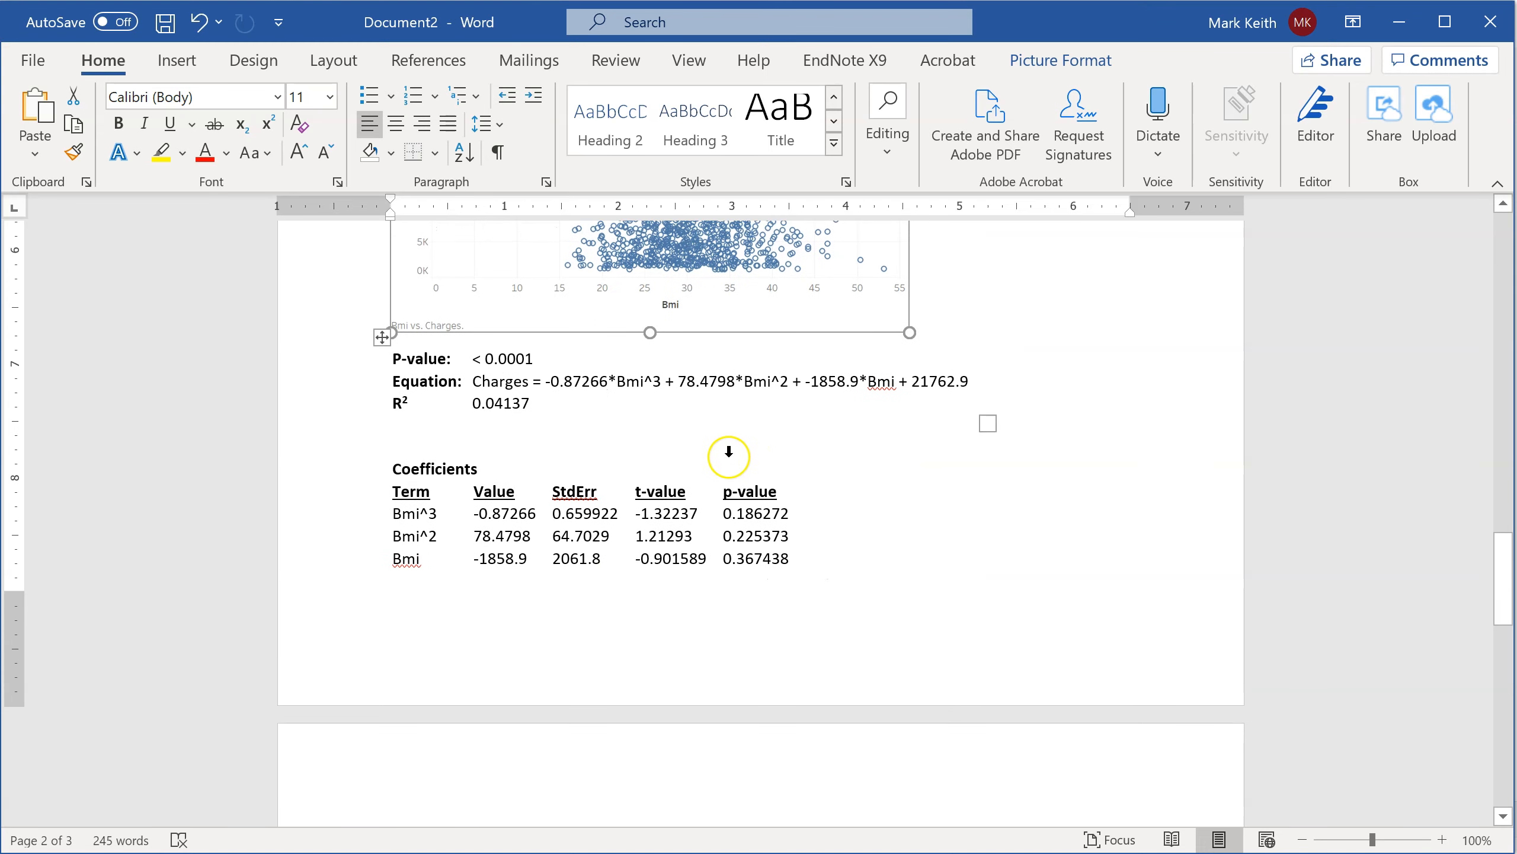
pyautogui.scroll(-2, 600, 666)
pyautogui.click(688, 775)
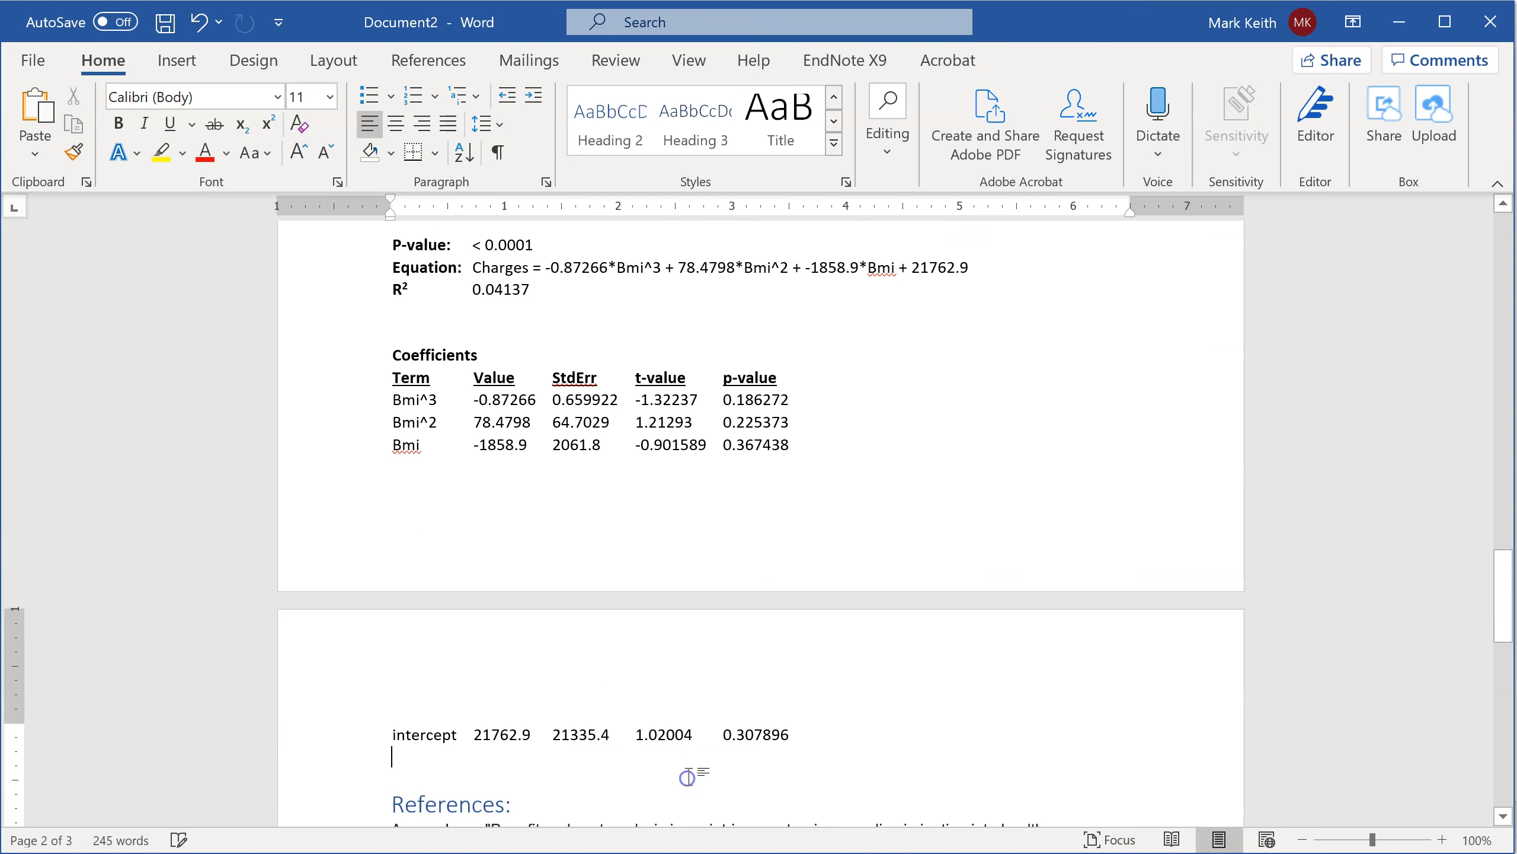
pyautogui.hotkey('ctrl', 'z')
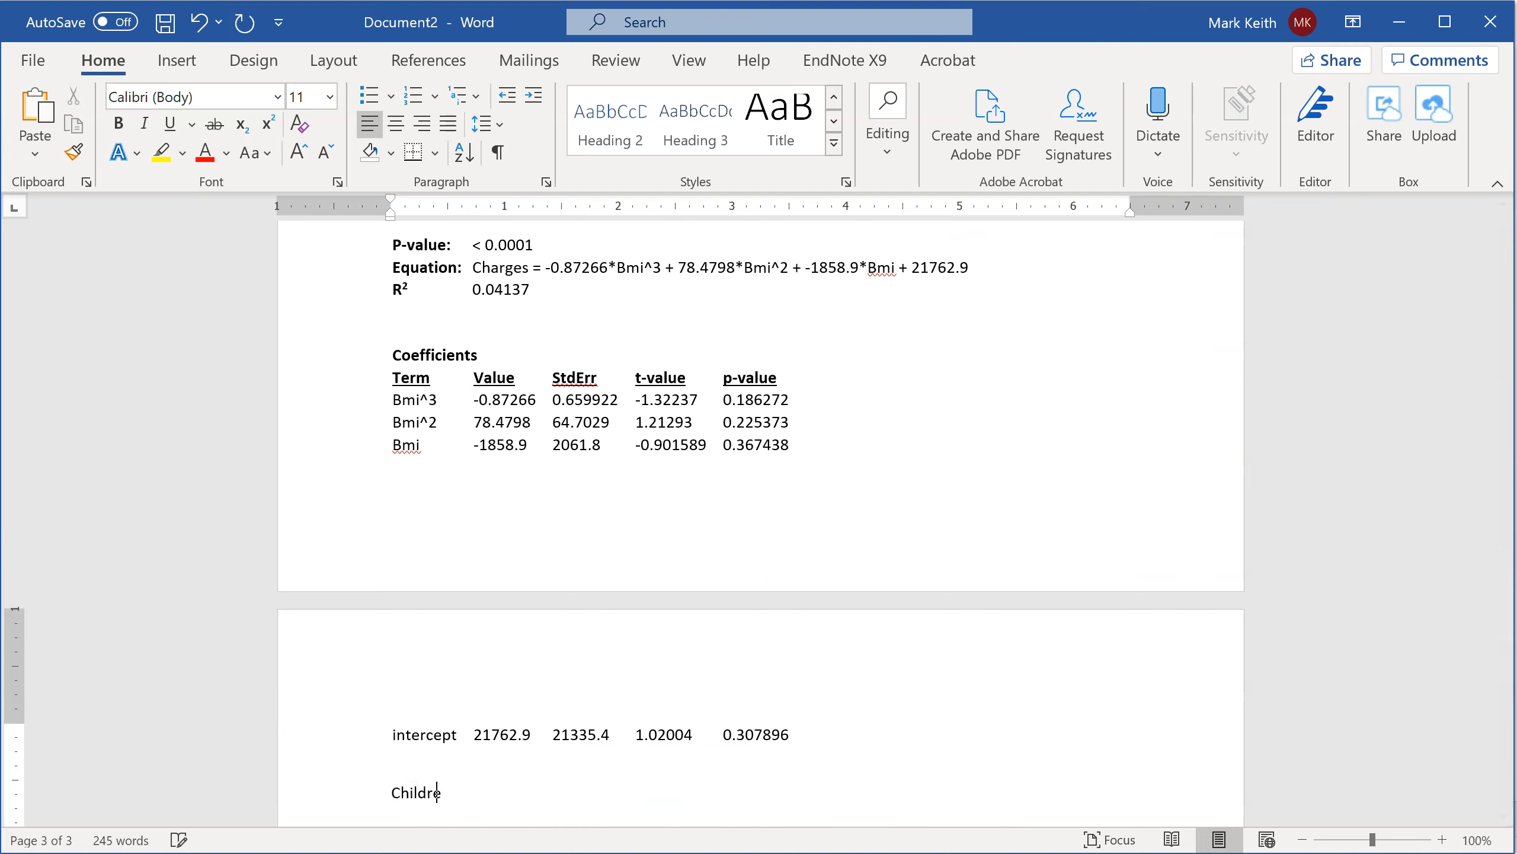
pyautogui.tripleClick(688, 776)
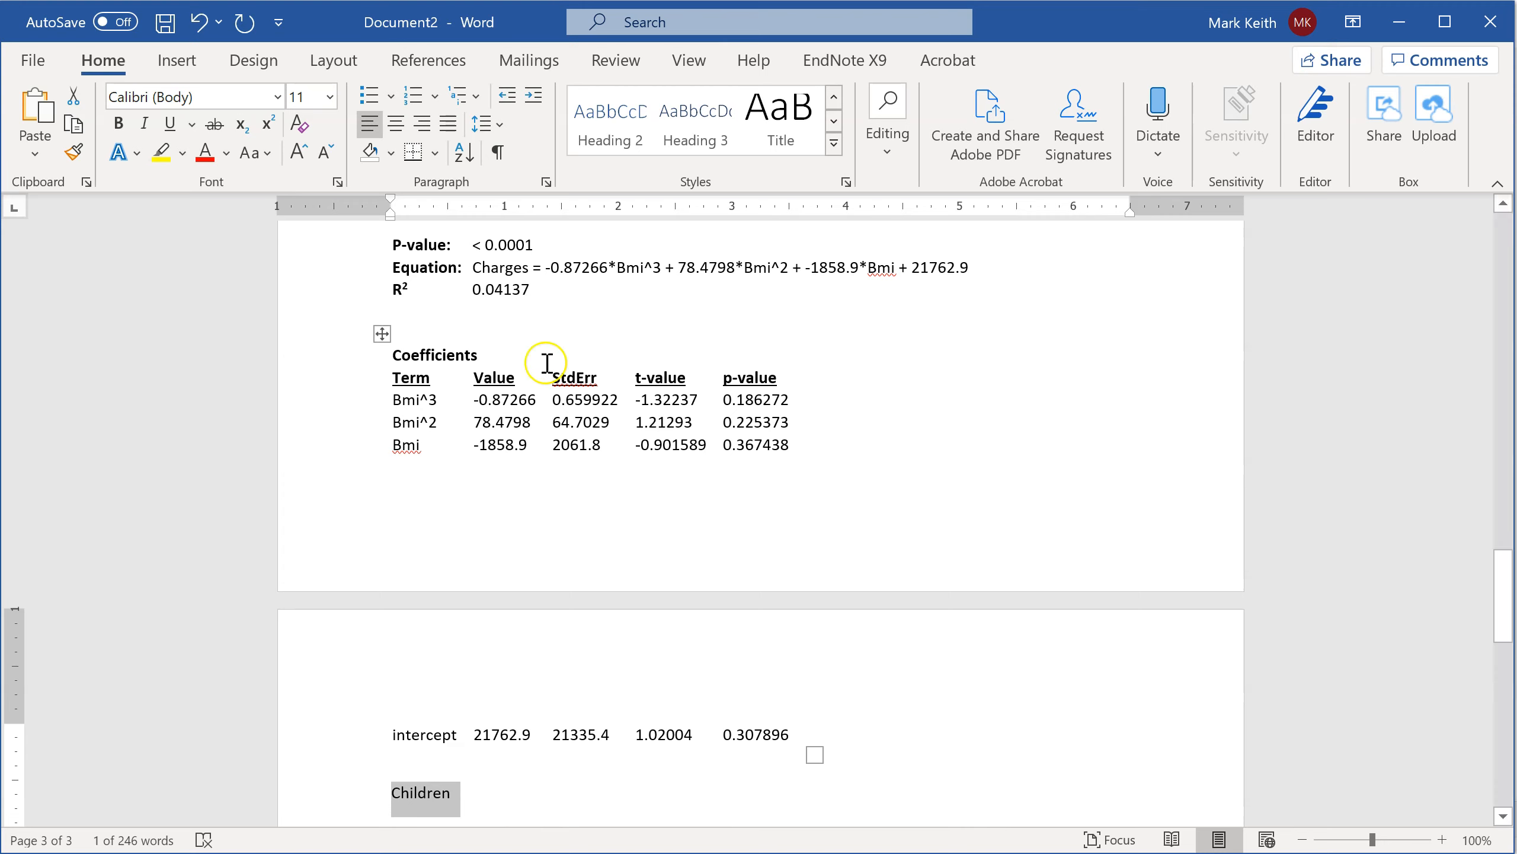
pyautogui.click(627, 127)
pyautogui.scroll(-3, 454, 700)
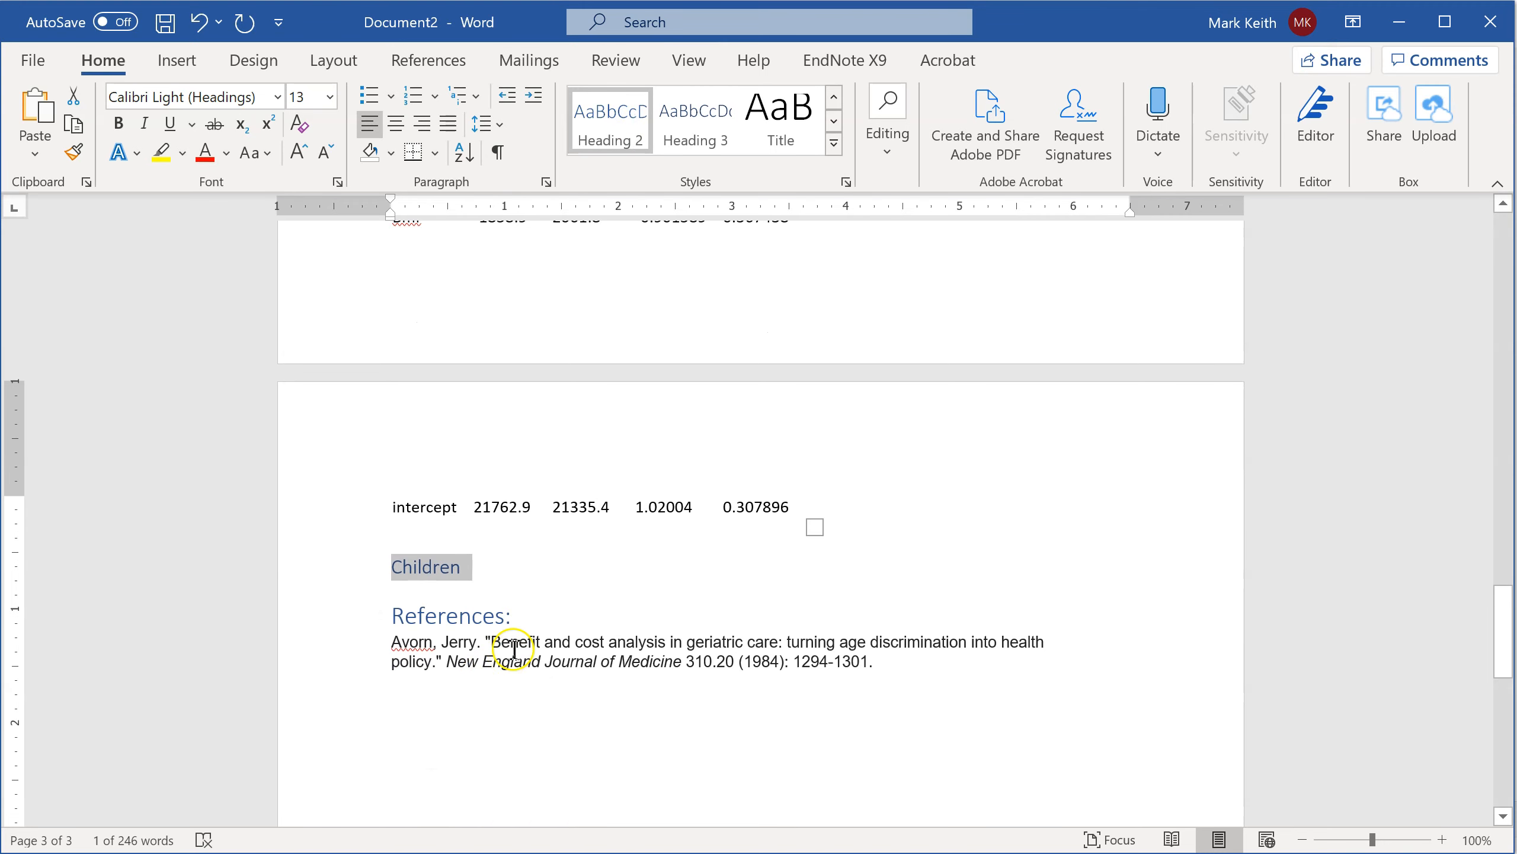
pyautogui.click(541, 564)
pyautogui.press('Return')
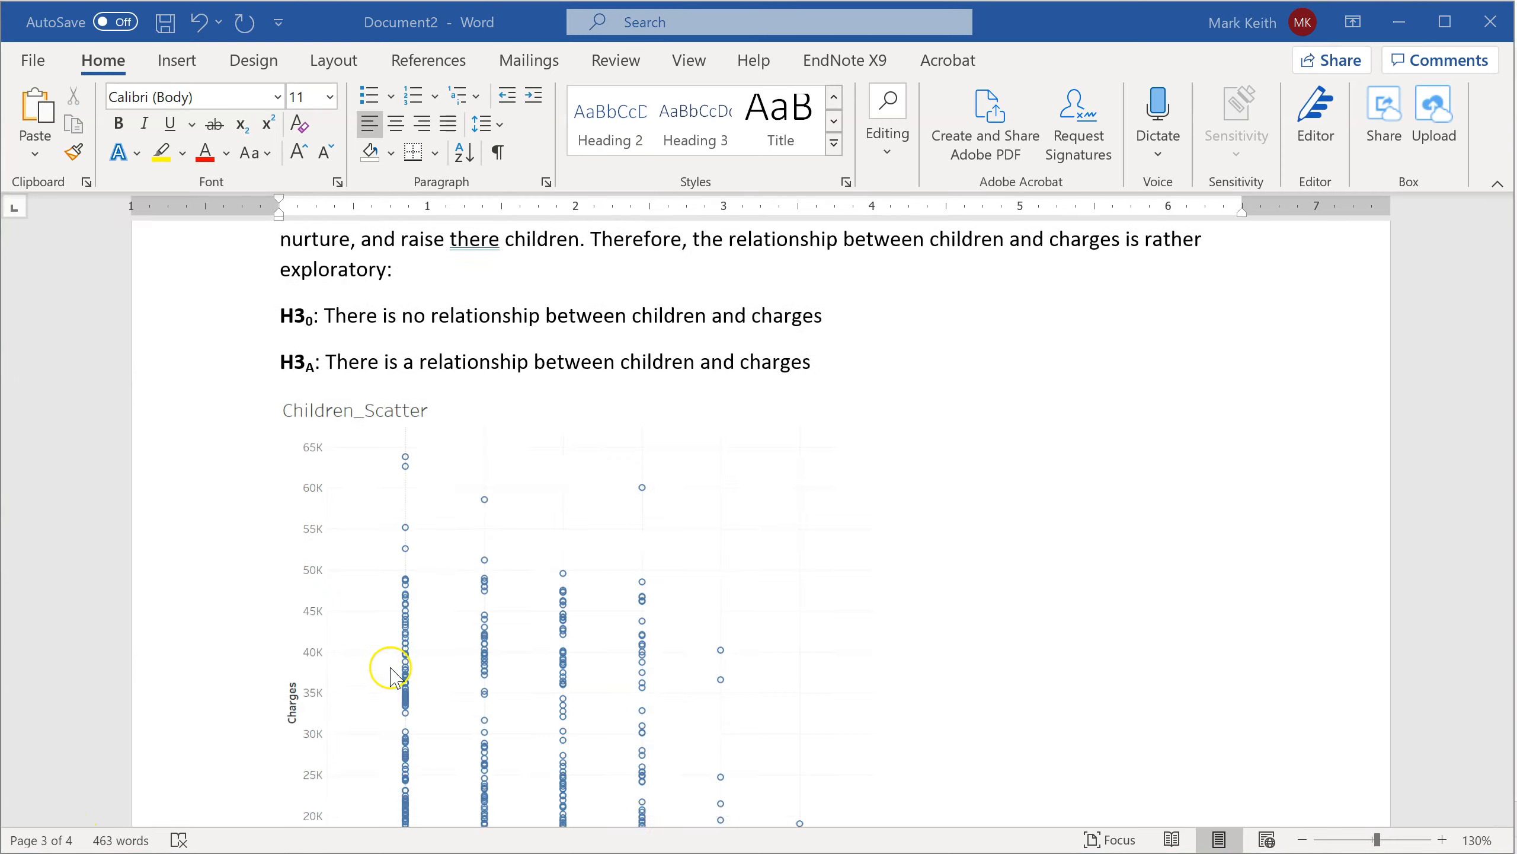
# - Review the report's hypothesis labels and wording across the Age, BMI and Children sections
pyautogui.scroll(15, 474, 651)
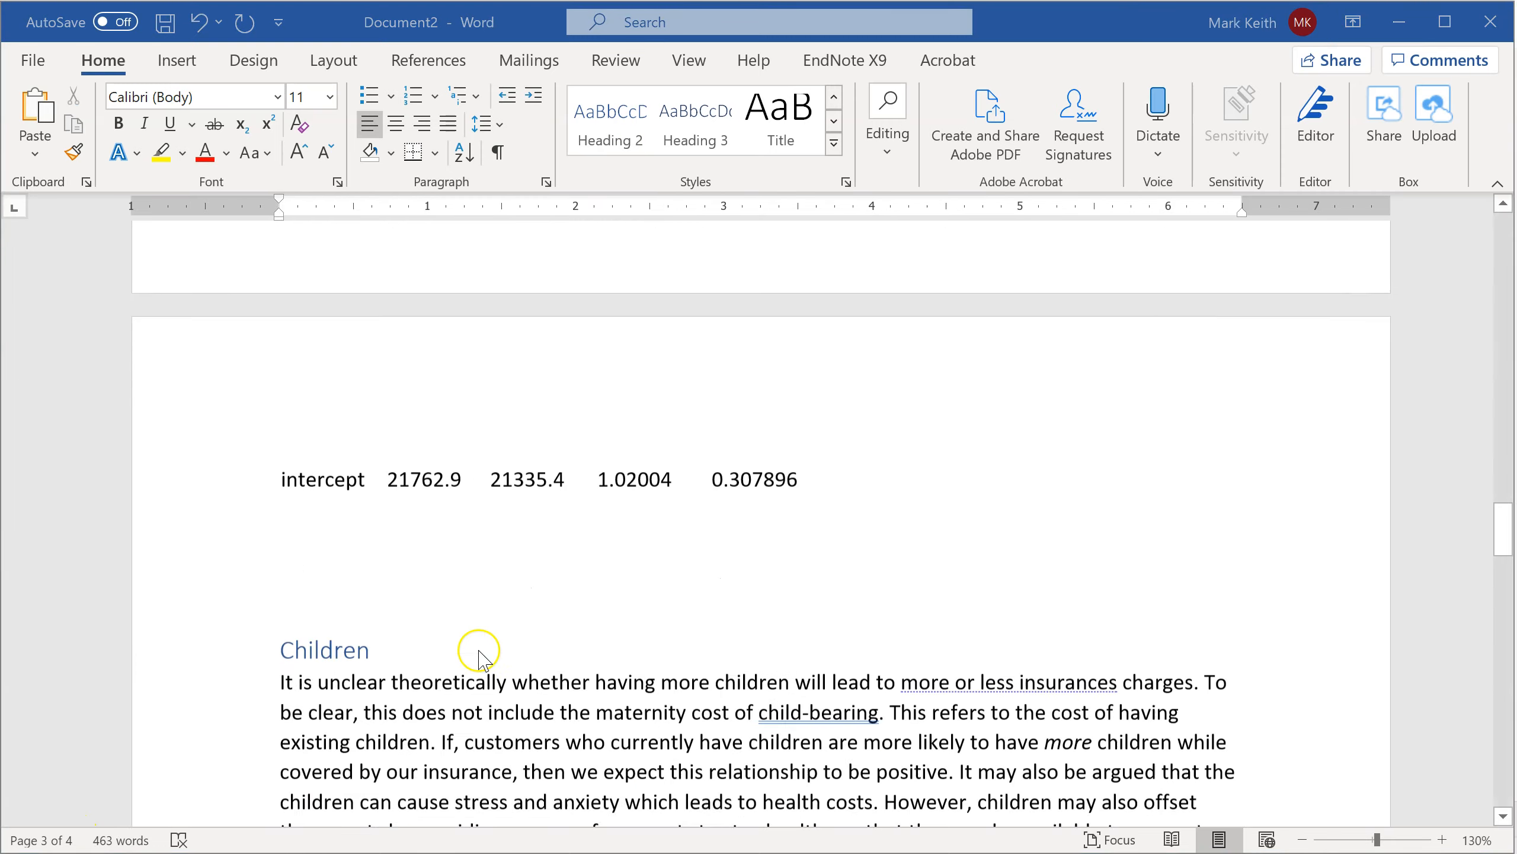
pyautogui.scroll(10, 505, 697)
pyautogui.scroll(-12, 505, 697)
pyautogui.scroll(15, 511, 701)
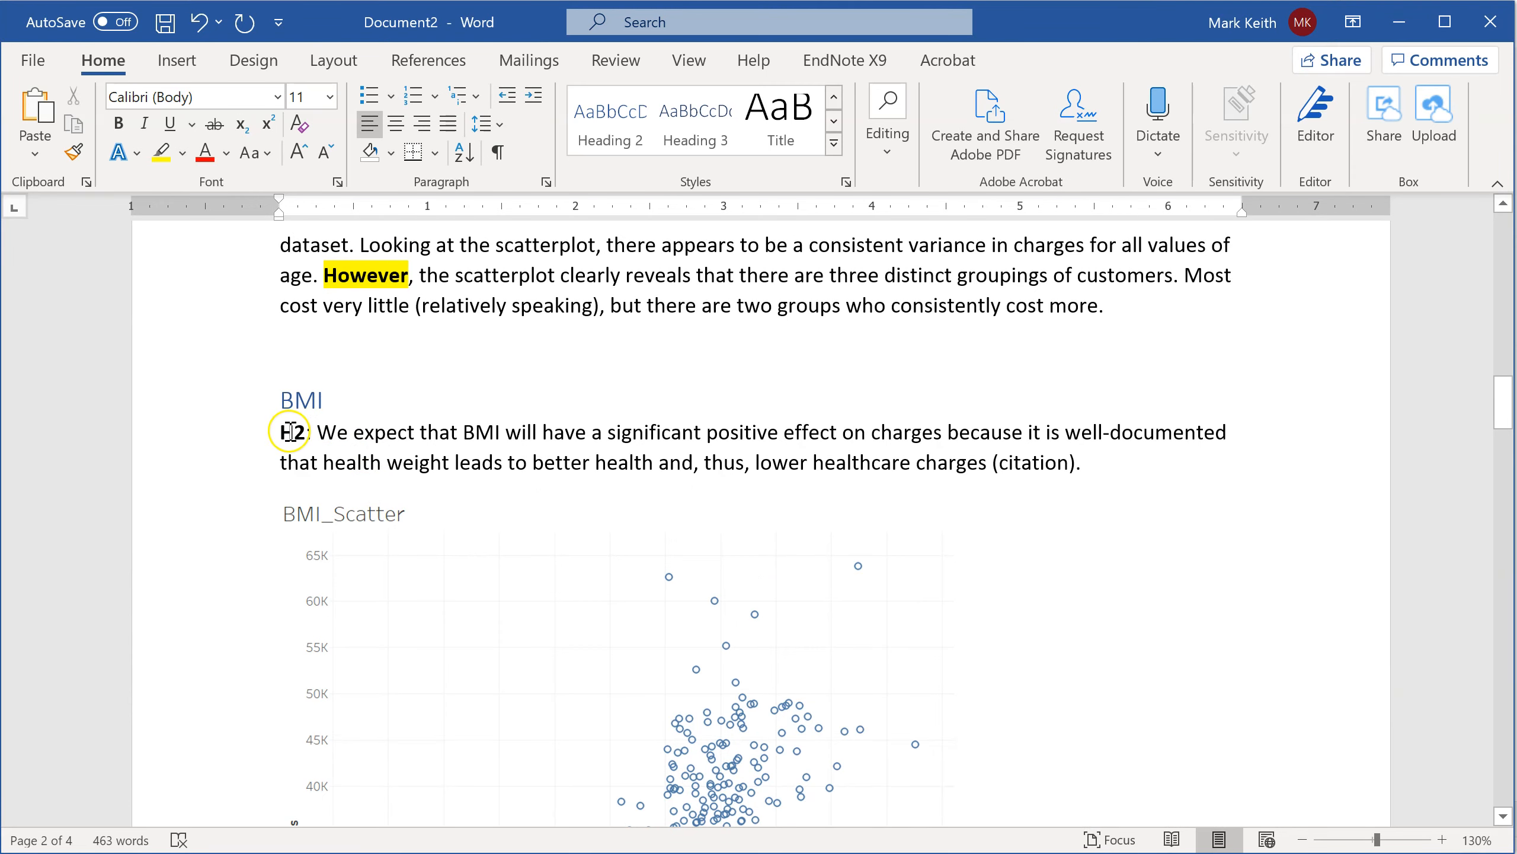
pyautogui.moveTo(284, 432); pyautogui.dragTo(281, 432)
pyautogui.click(411, 439)
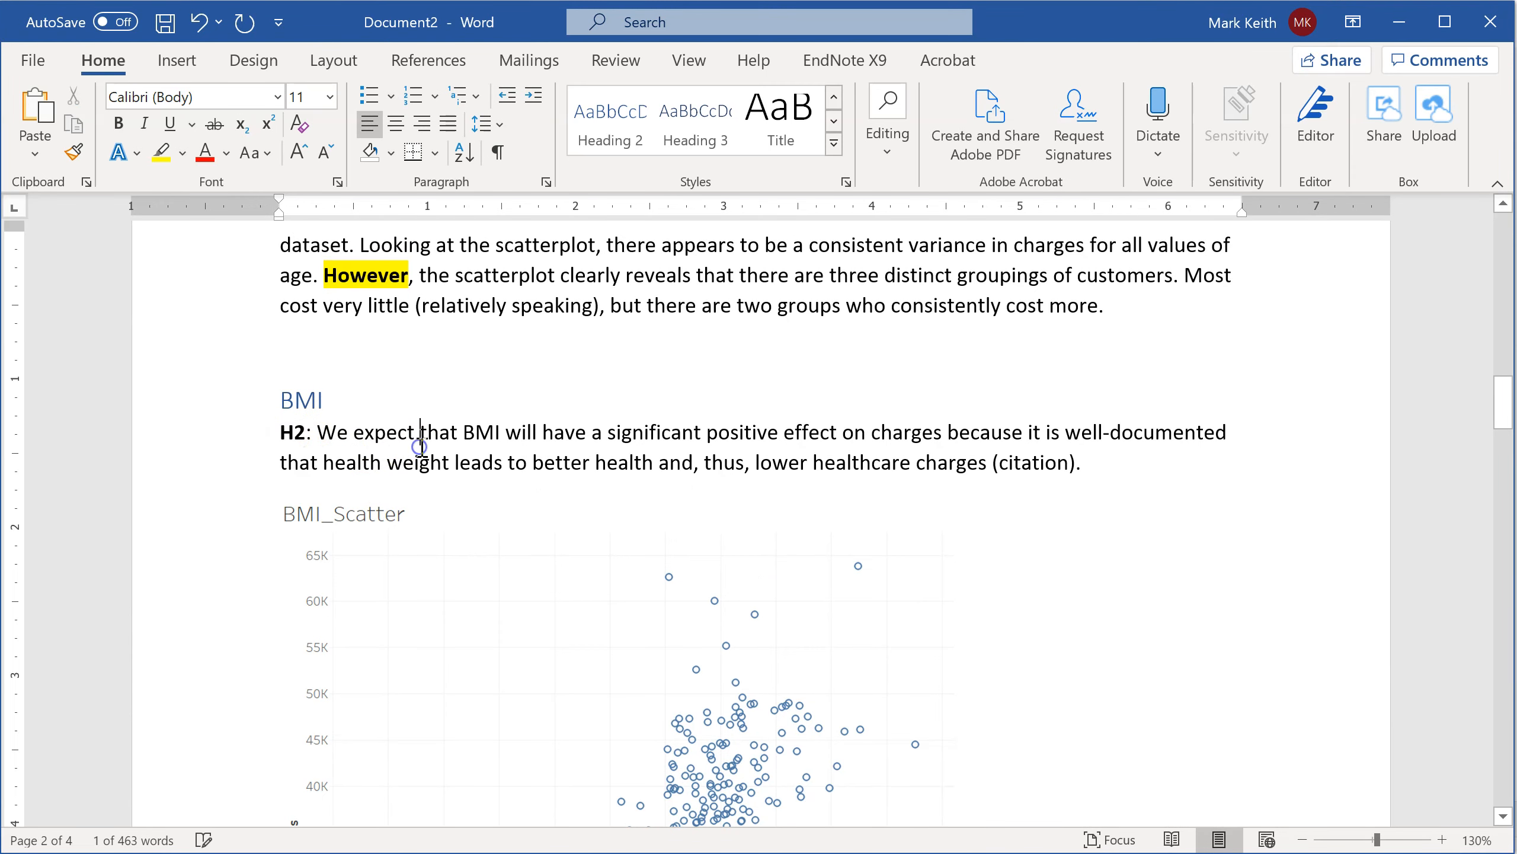
pyautogui.scroll(15, 418, 448)
pyautogui.scroll(12, 417, 463)
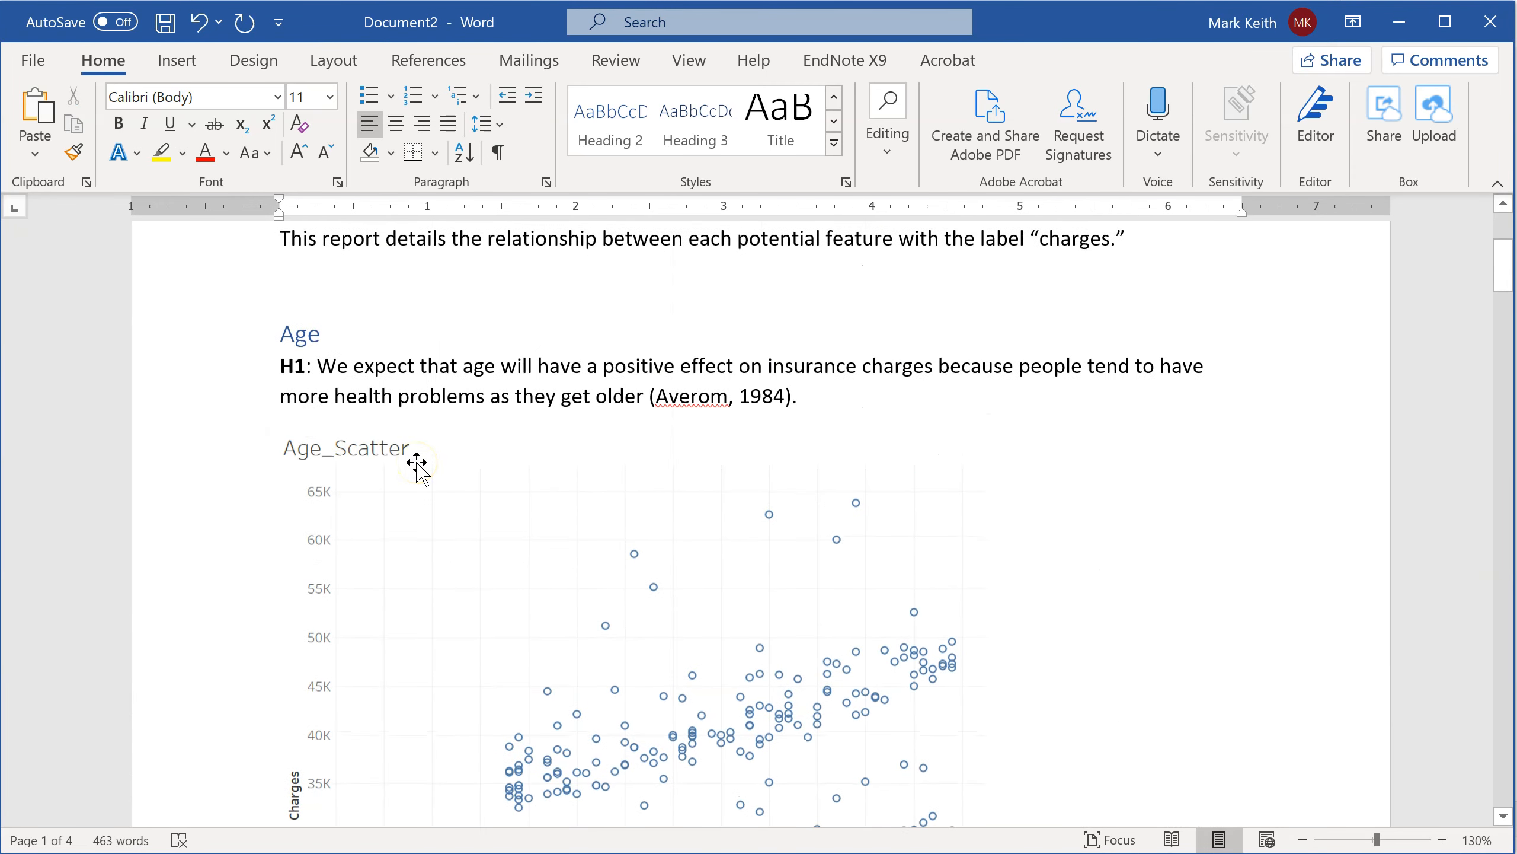
pyautogui.scroll(-20, 359, 423)
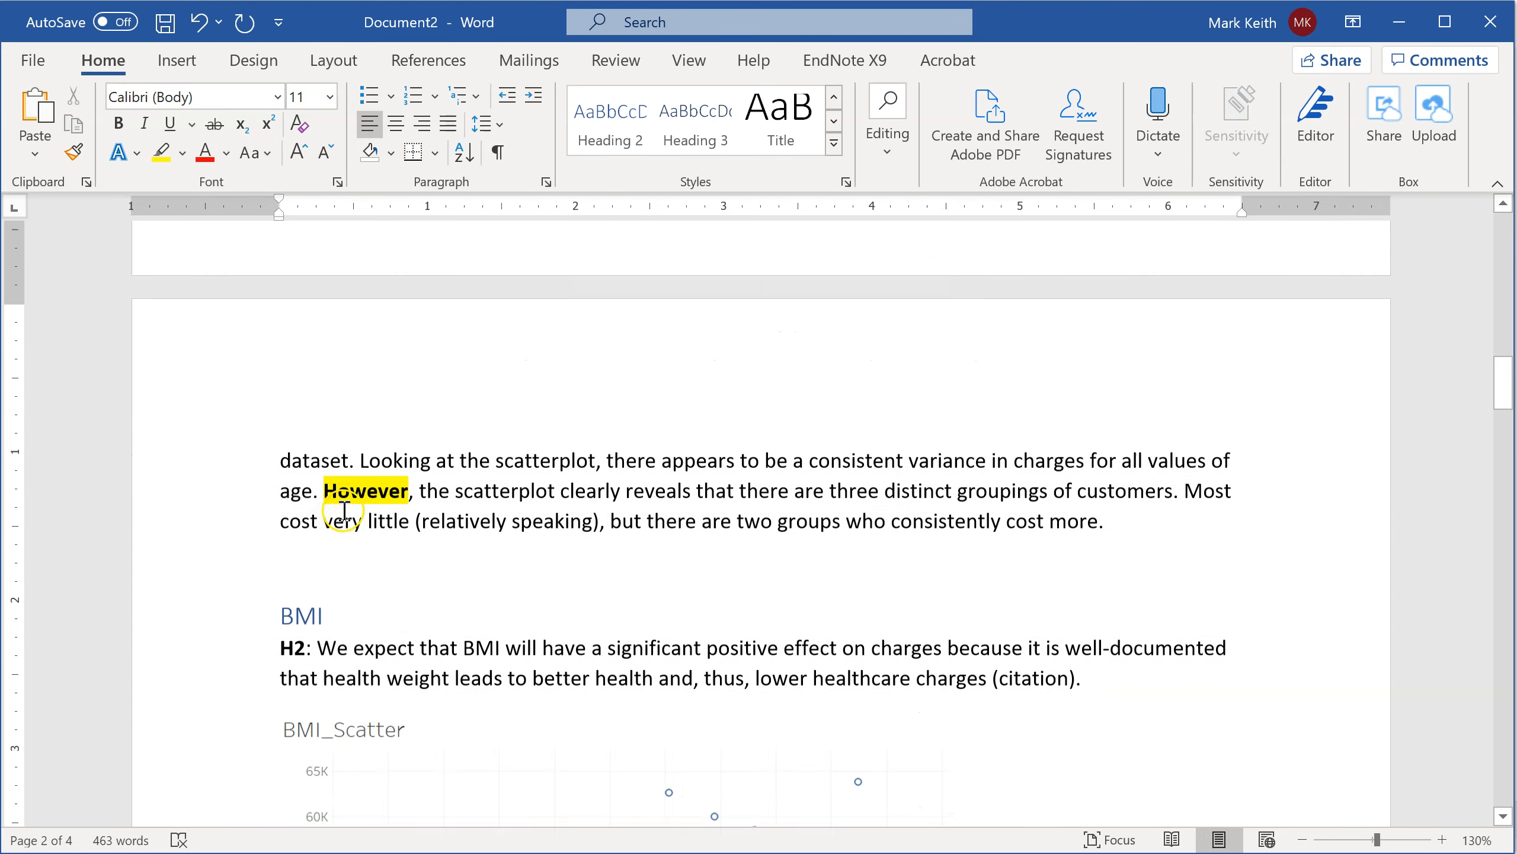
pyautogui.scroll(-20, 440, 580)
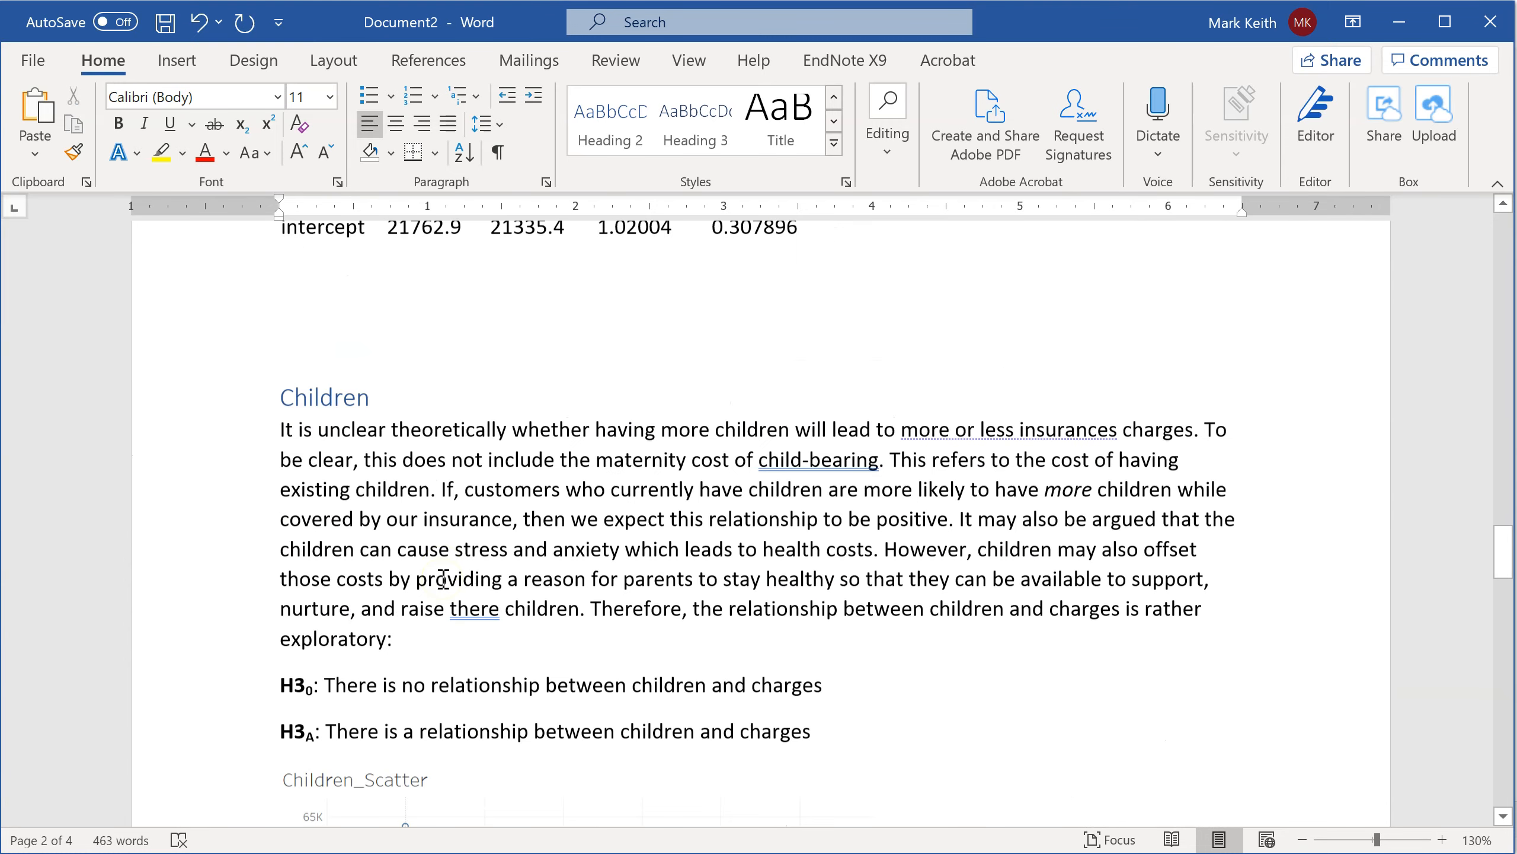
# - Read the Children section's rationale, including the stress and anxiety argument, and compare its layout with the BMI statistics above
pyautogui.scroll(-3, 443, 579)
pyautogui.scroll(5, 444, 580)
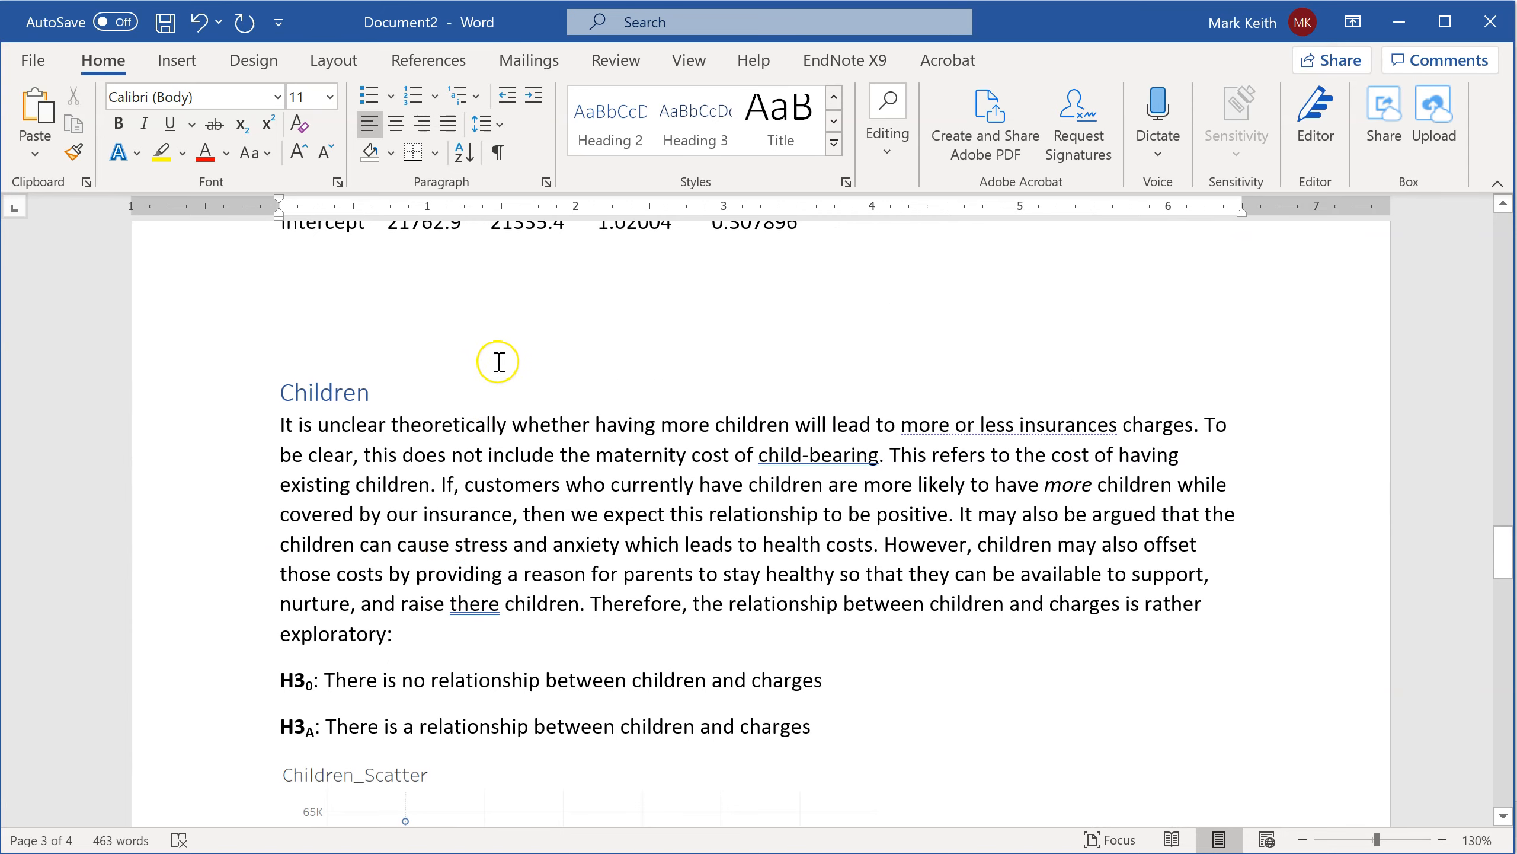
pyautogui.scroll(6, 500, 357)
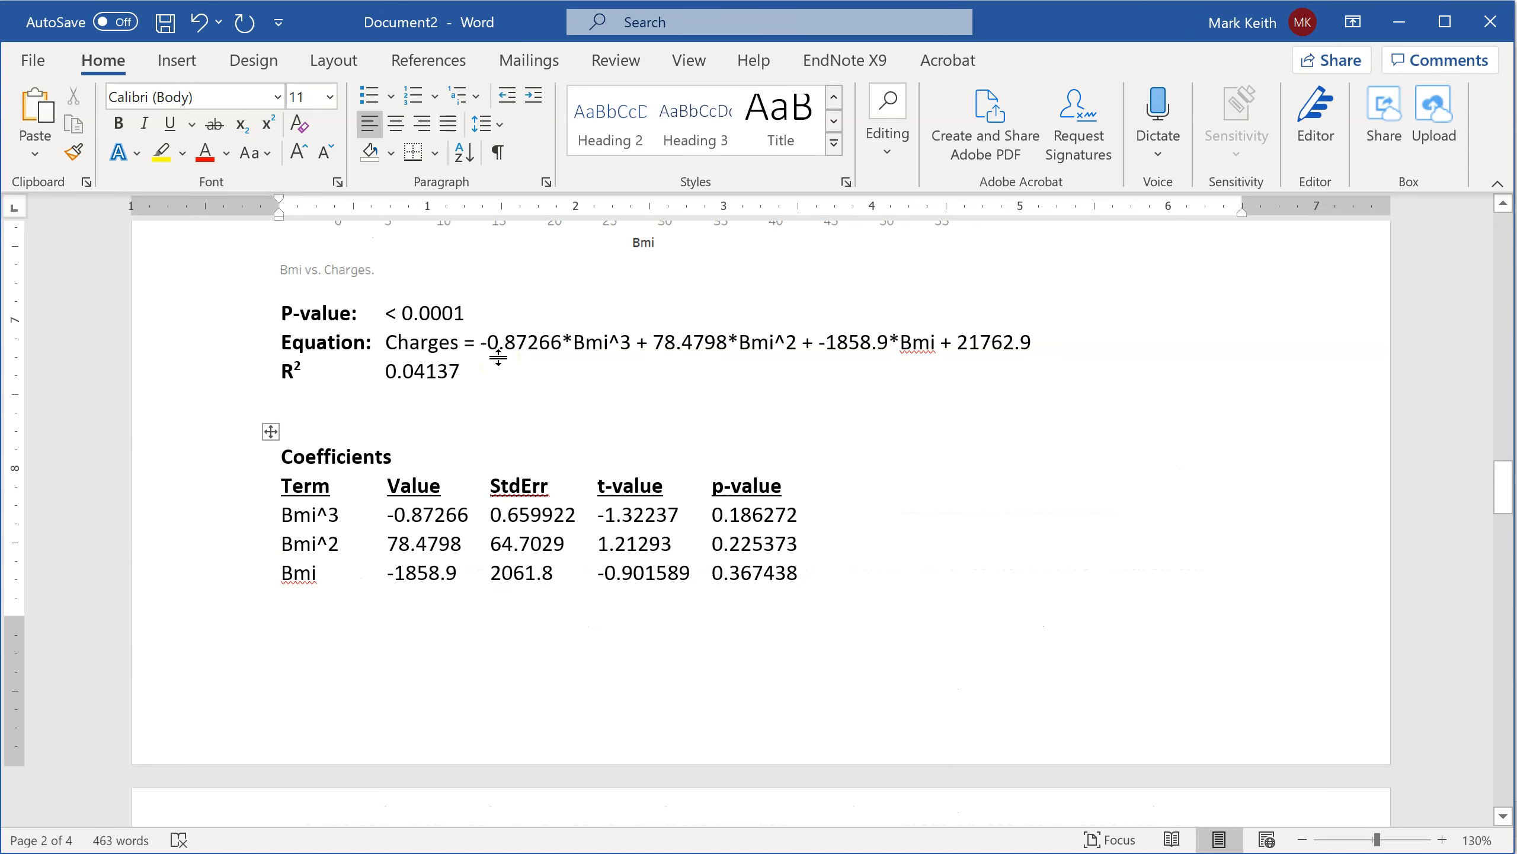
pyautogui.scroll(-5, 500, 357)
pyautogui.scroll(-5, 500, 357)
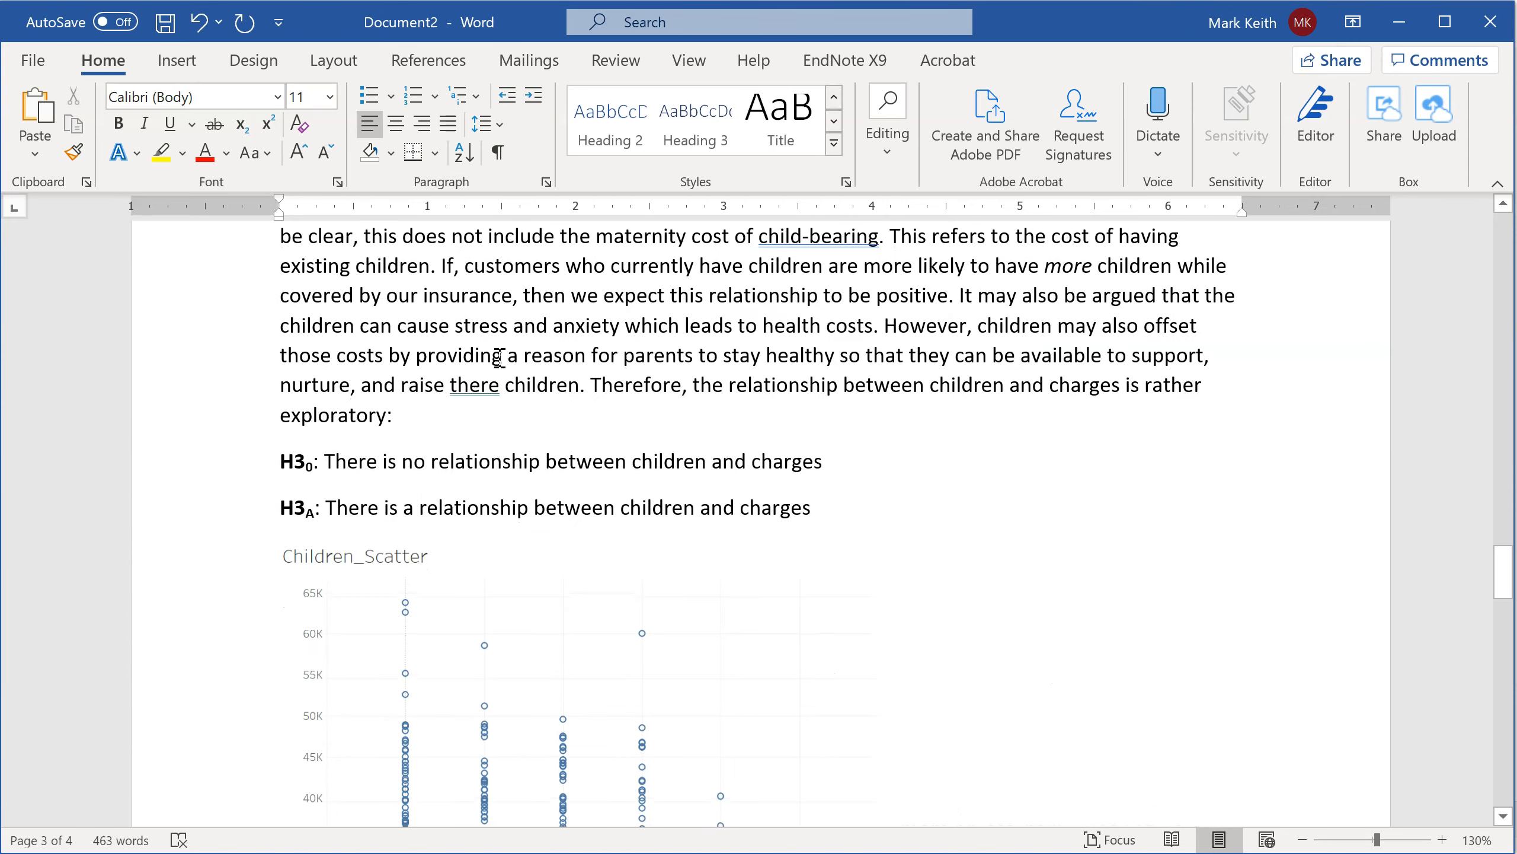
pyautogui.scroll(2, 500, 357)
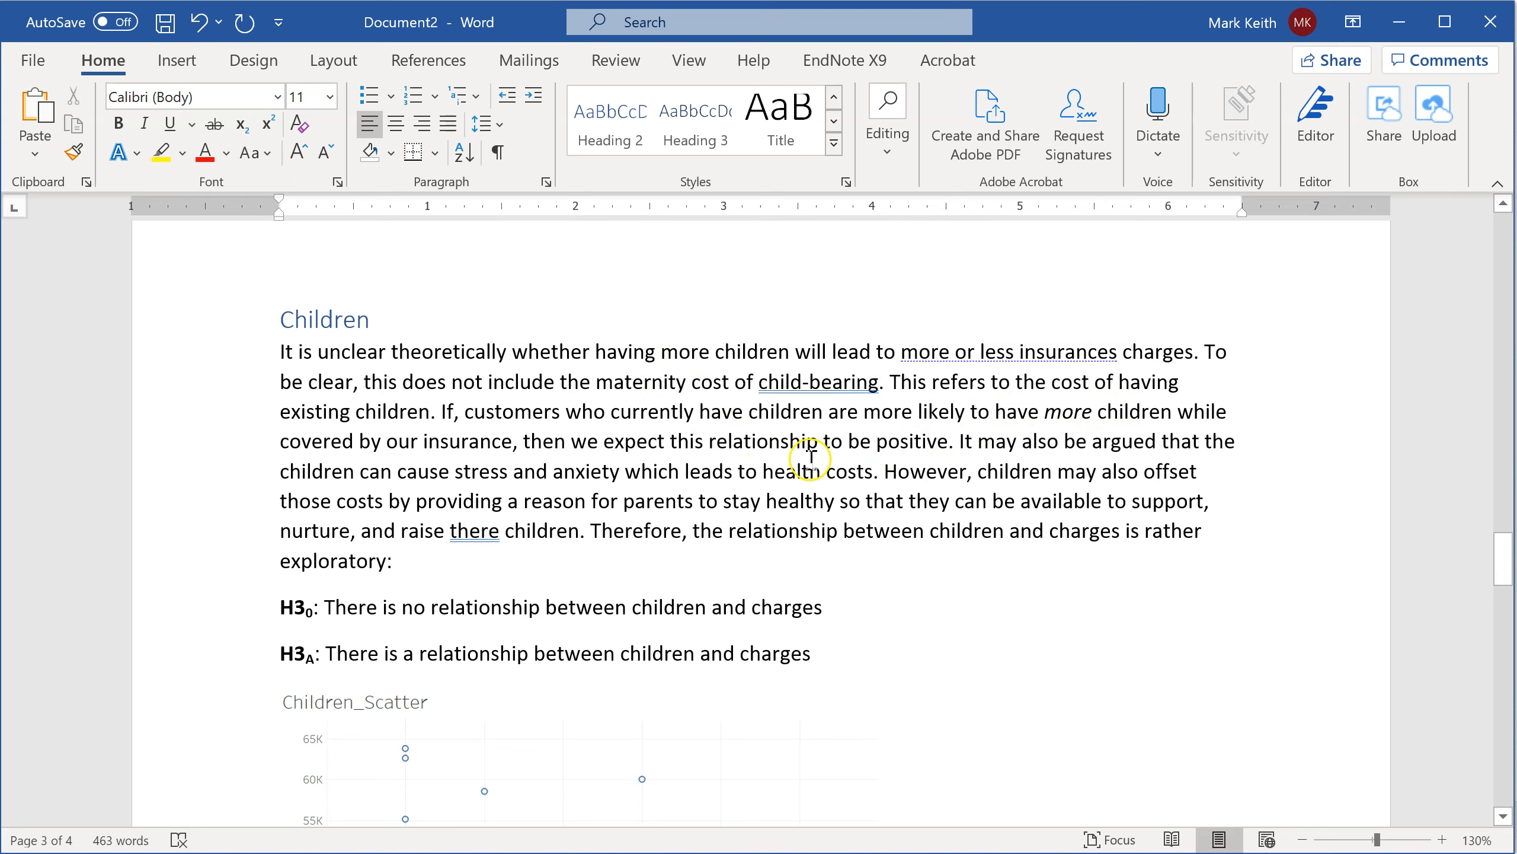
pyautogui.moveTo(397, 472)
pyautogui.mouseDown()
pyautogui.moveTo(720, 502)
pyautogui.moveTo(770, 481)
pyautogui.mouseUp()
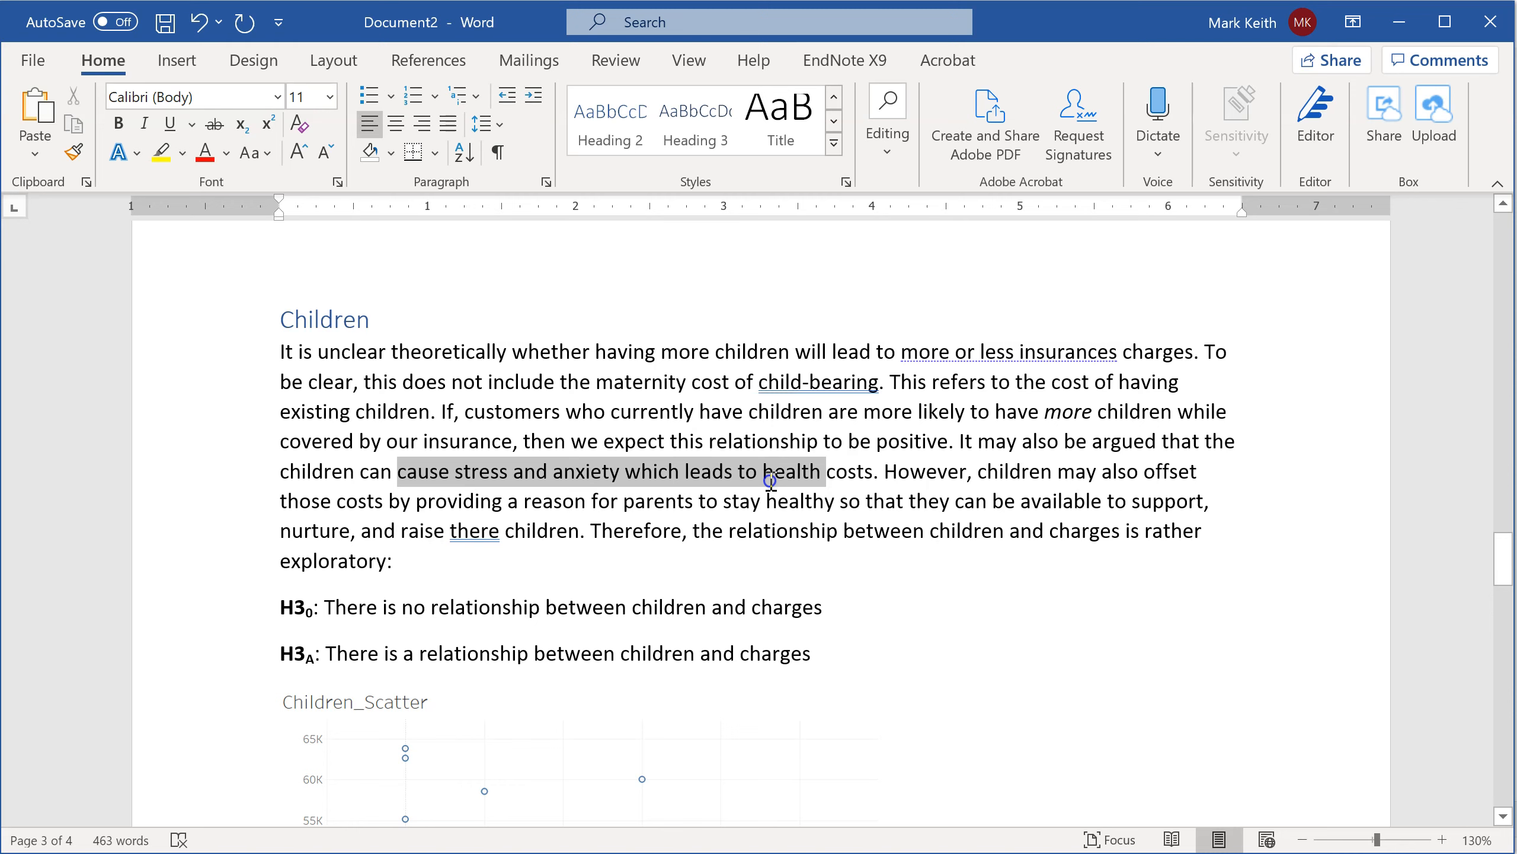
pyautogui.click(837, 477)
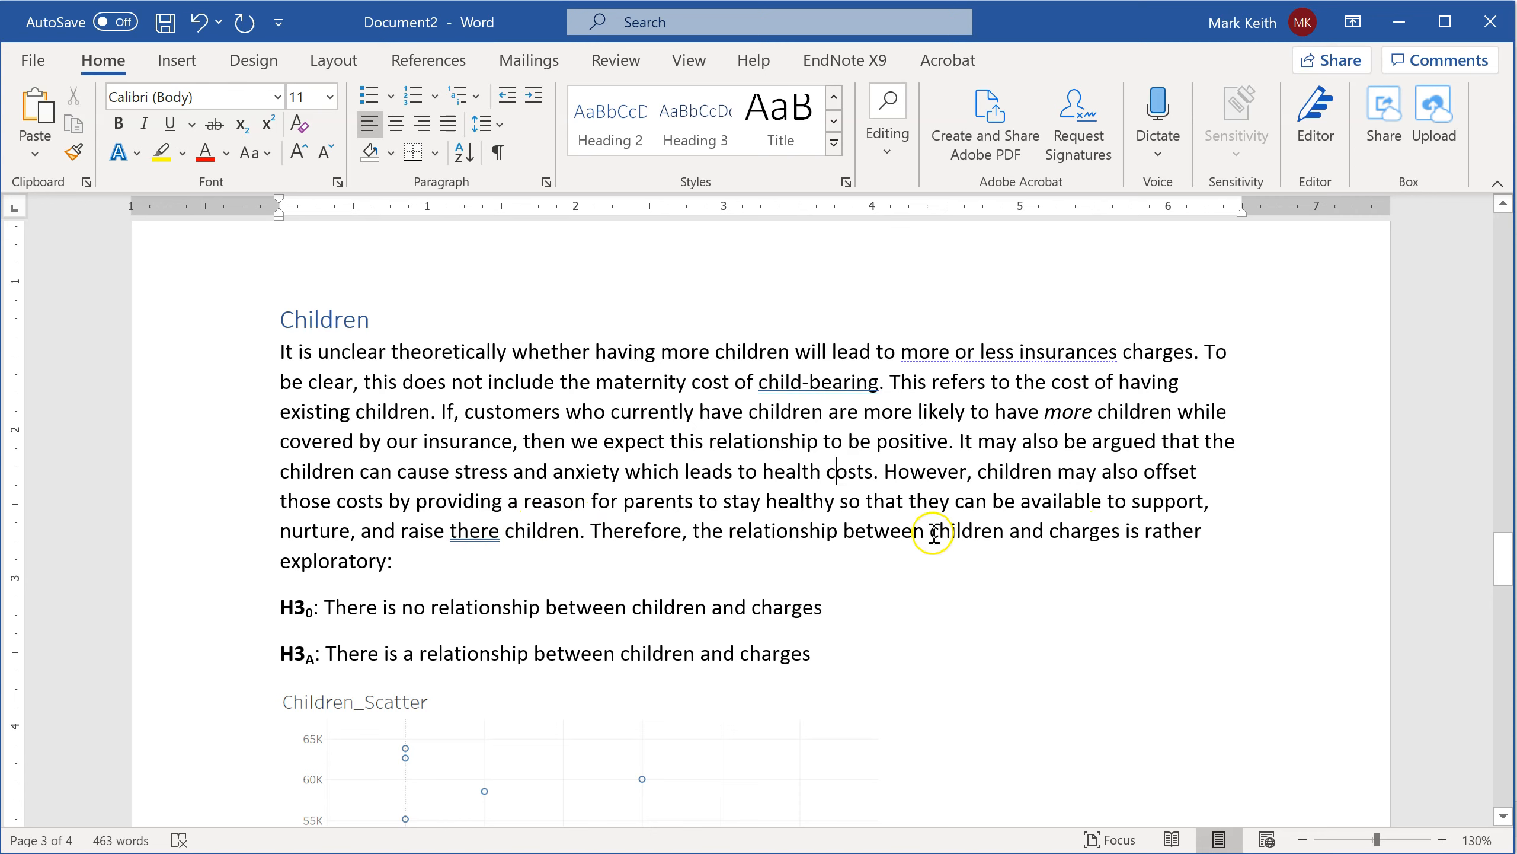
# - Correct "there" to "their" in the Children paragraph's phrase about raising children, and review its closing sentence and the two H3 hypotheses
pyautogui.rightClick(470, 531)
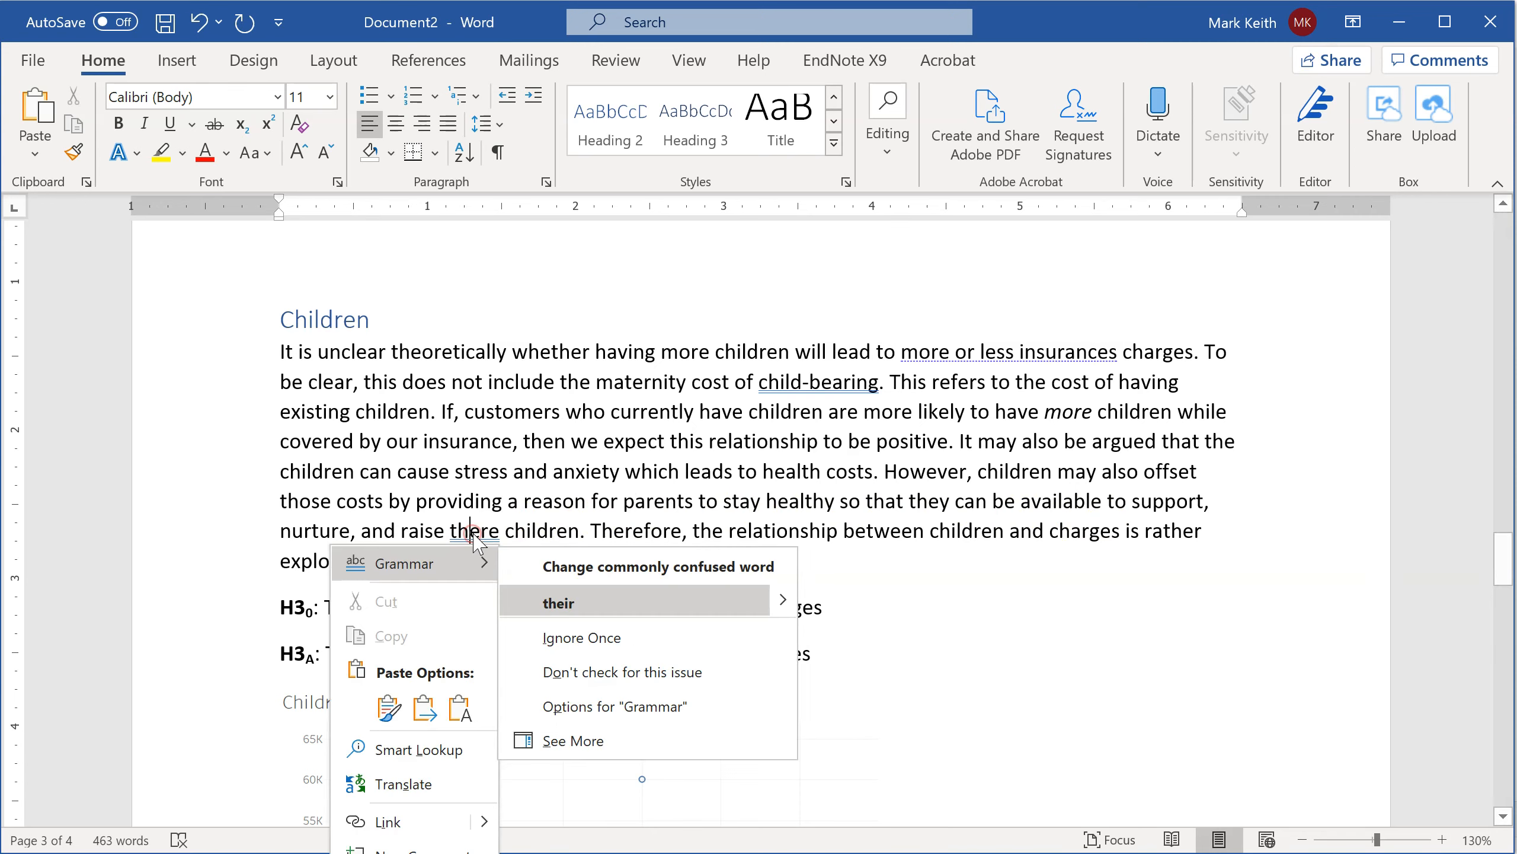
pyautogui.click(555, 603)
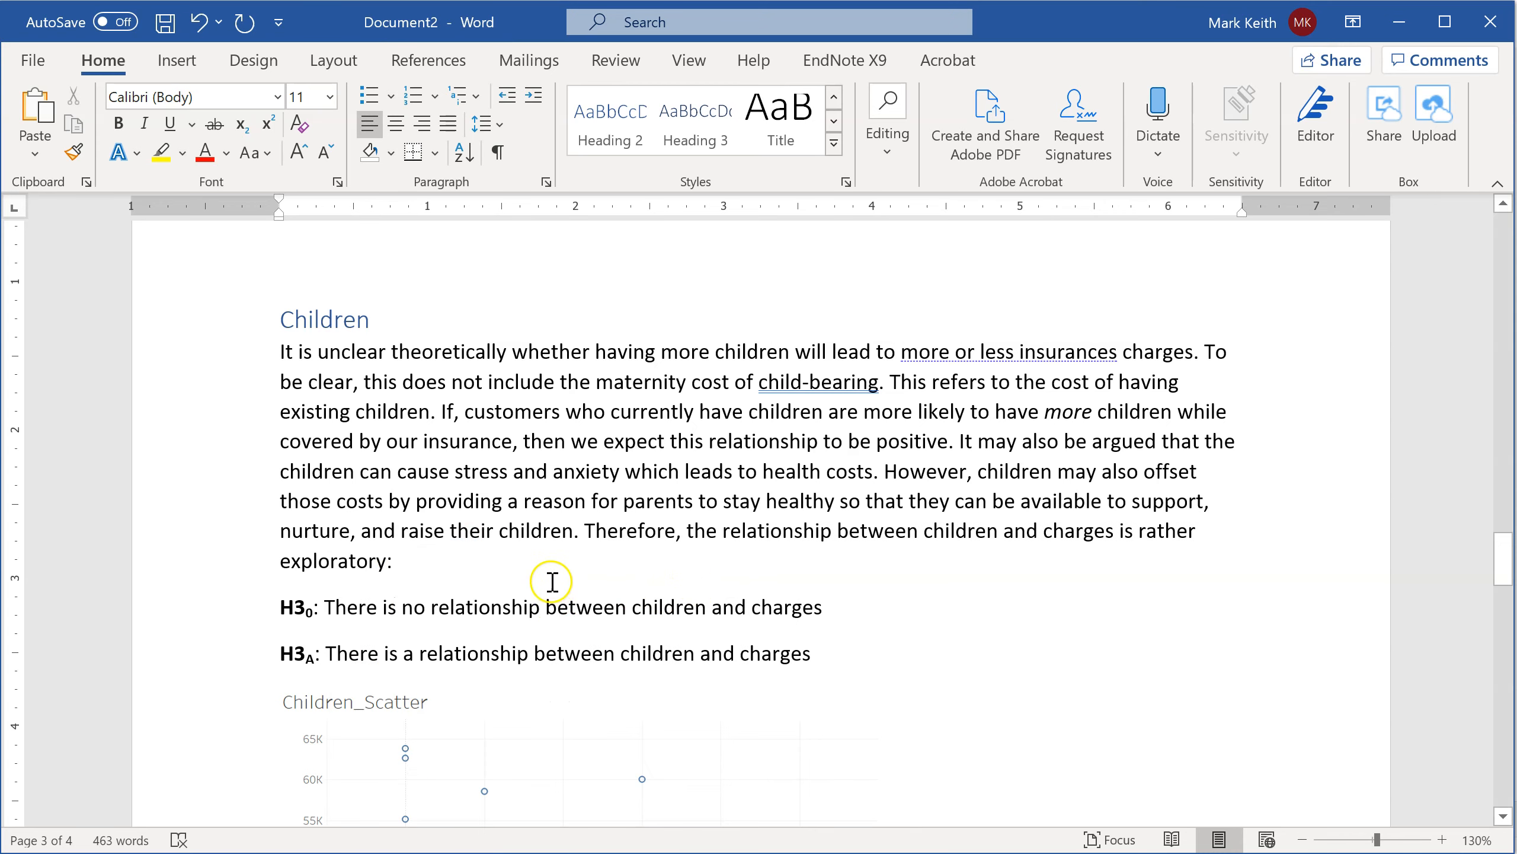
pyautogui.moveTo(586, 530); pyautogui.dragTo(922, 555)
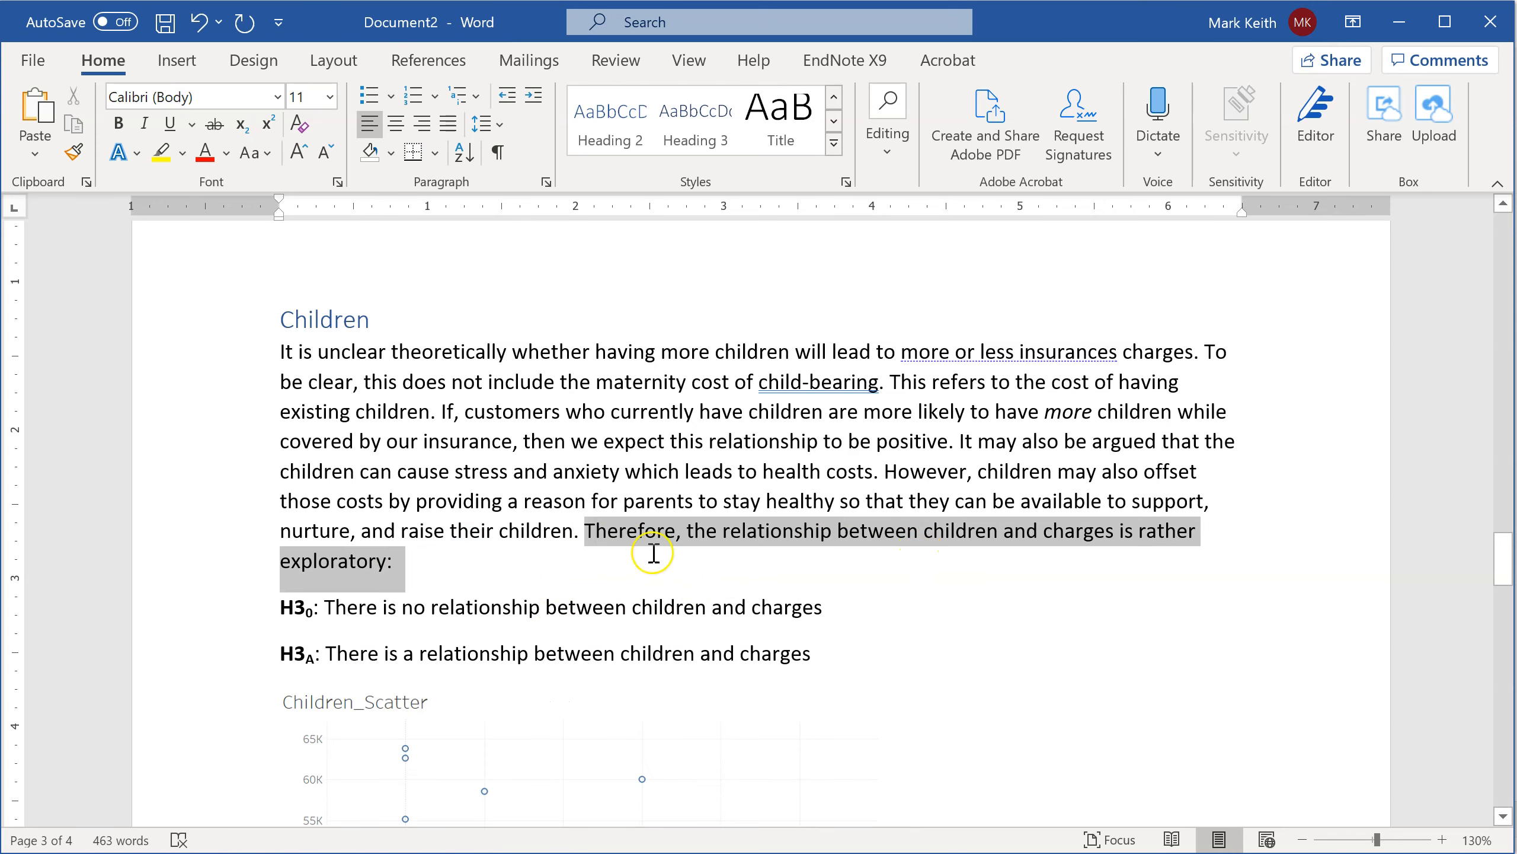
pyautogui.click(507, 559)
pyautogui.scroll(-2, 505, 559)
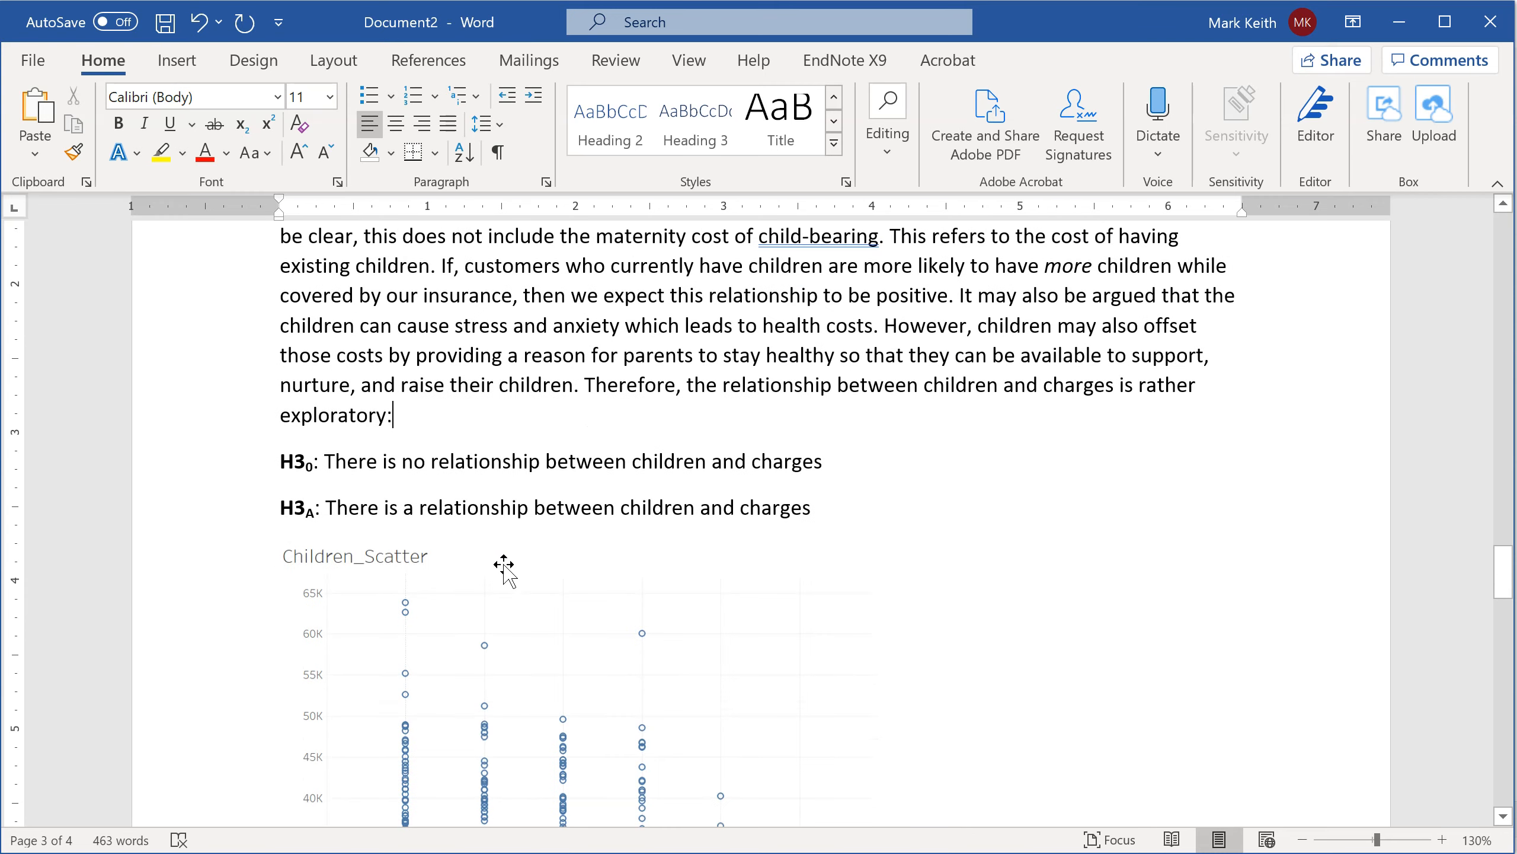
pyautogui.scroll(1, 504, 565)
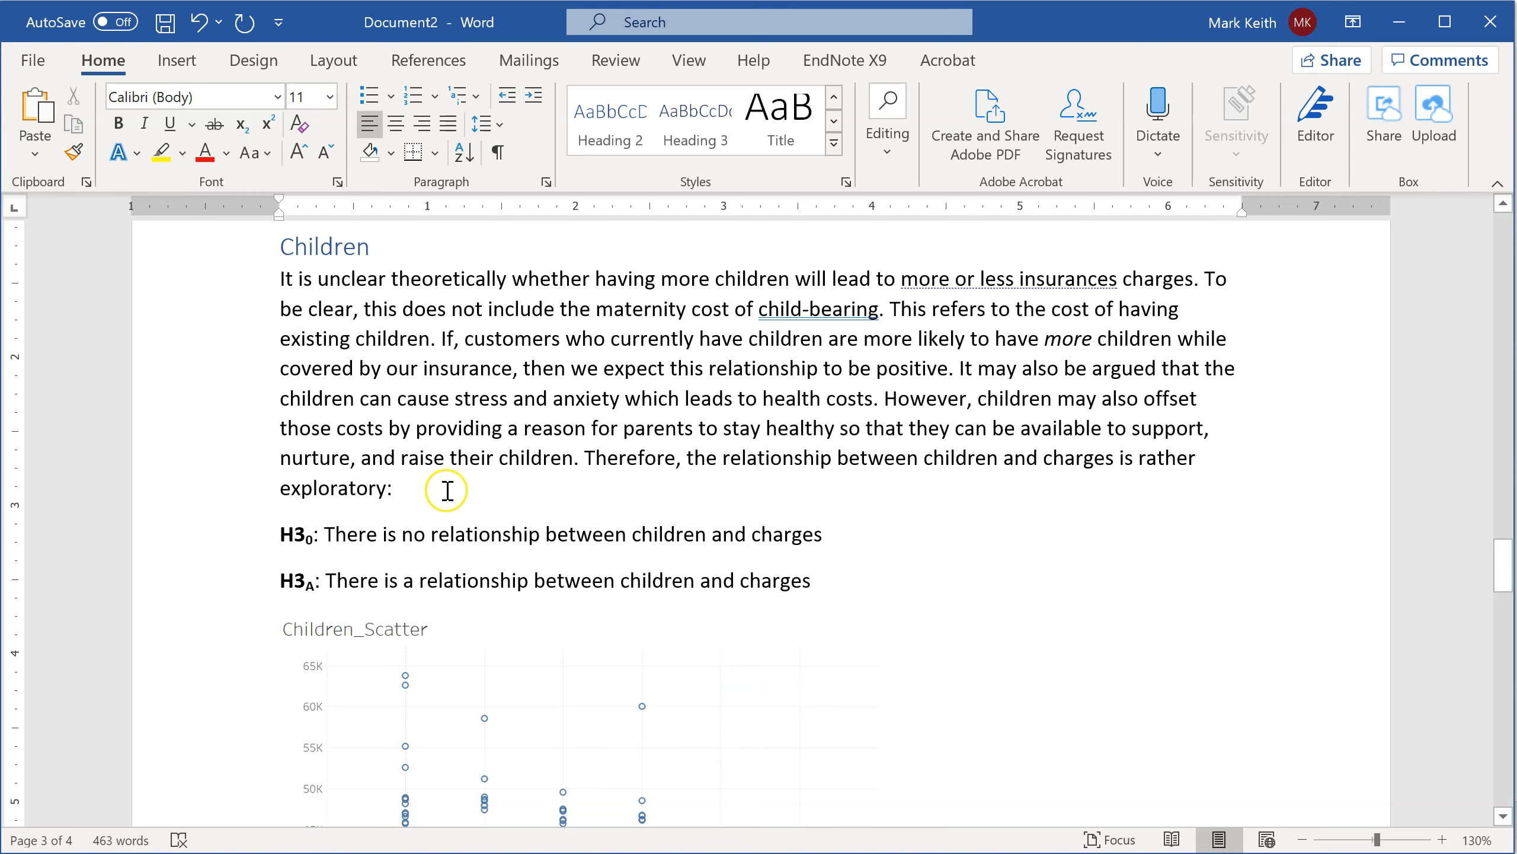
# - Review the null and alternative H3 hypotheses beneath the Children paragraph, highlighting each line in turn
pyautogui.scroll(-2, 447, 490)
pyautogui.scroll(3, 444, 494)
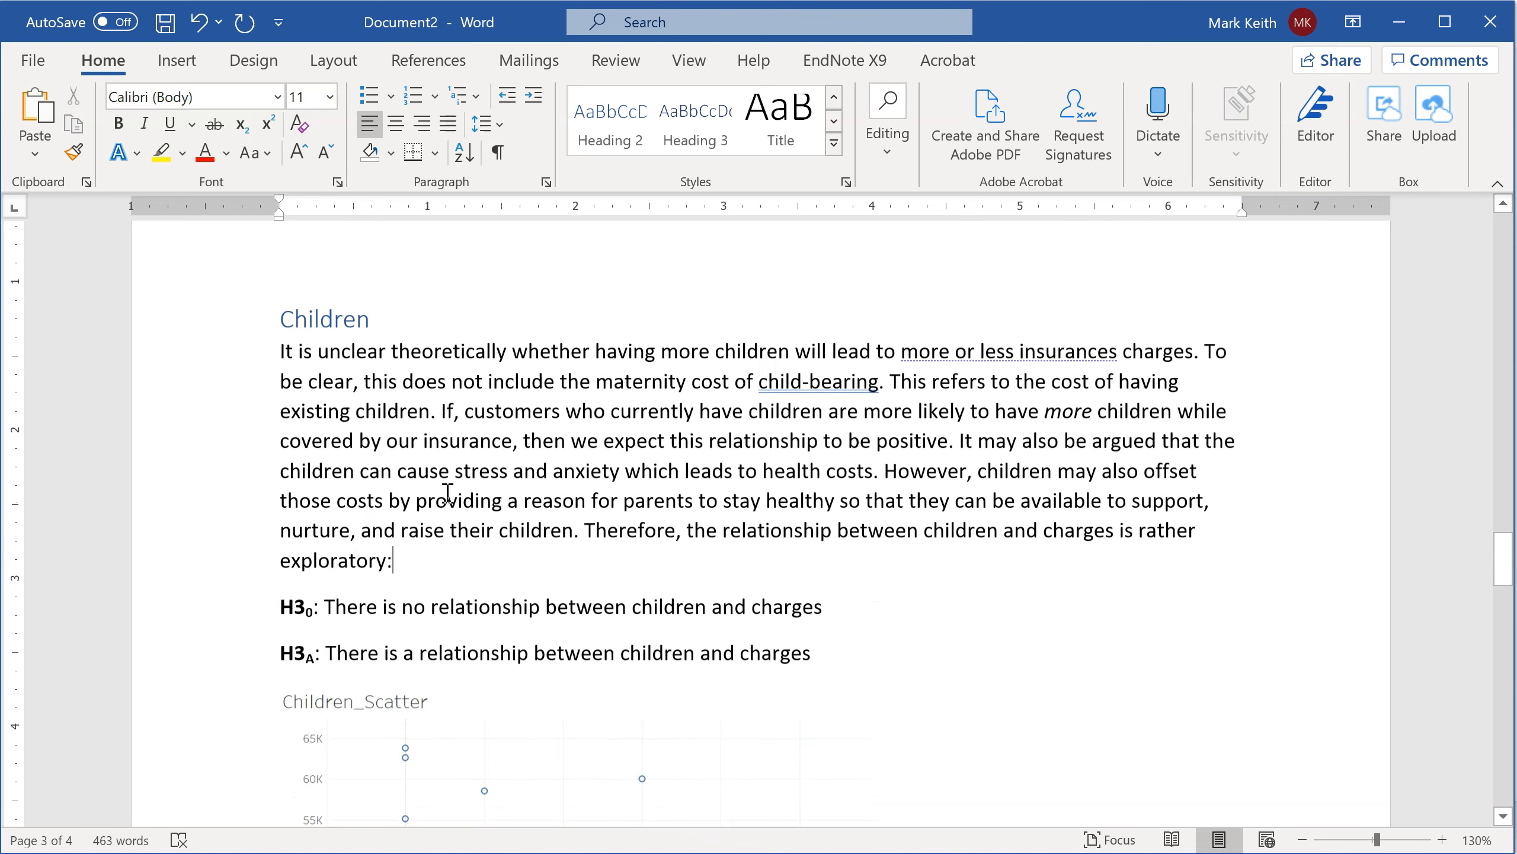
pyautogui.moveTo(285, 608); pyautogui.dragTo(314, 607)
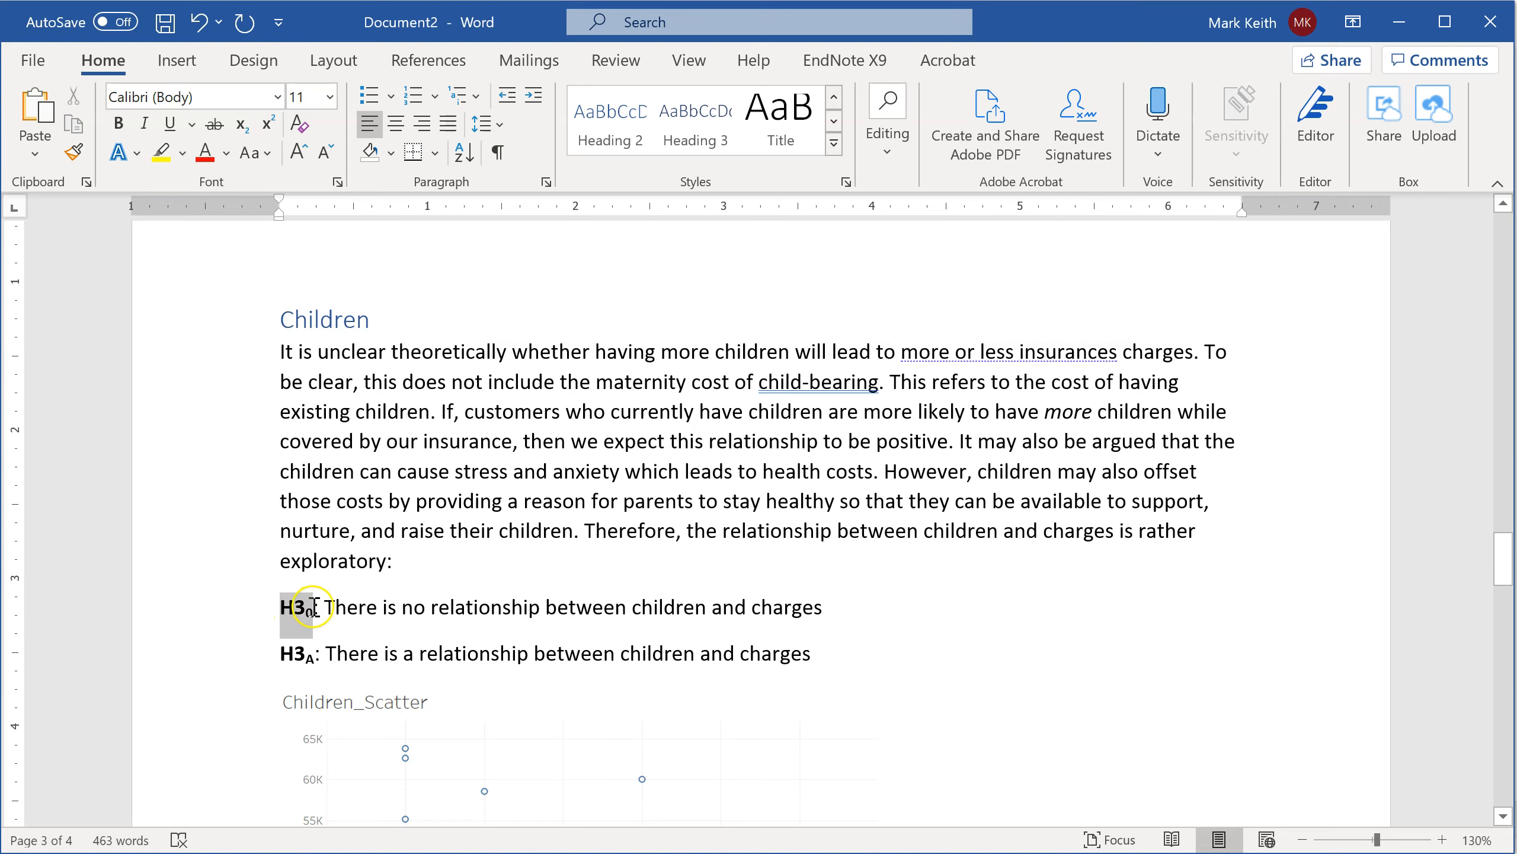
pyautogui.click(270, 608)
pyautogui.moveTo(270, 607); pyautogui.dragTo(871, 601)
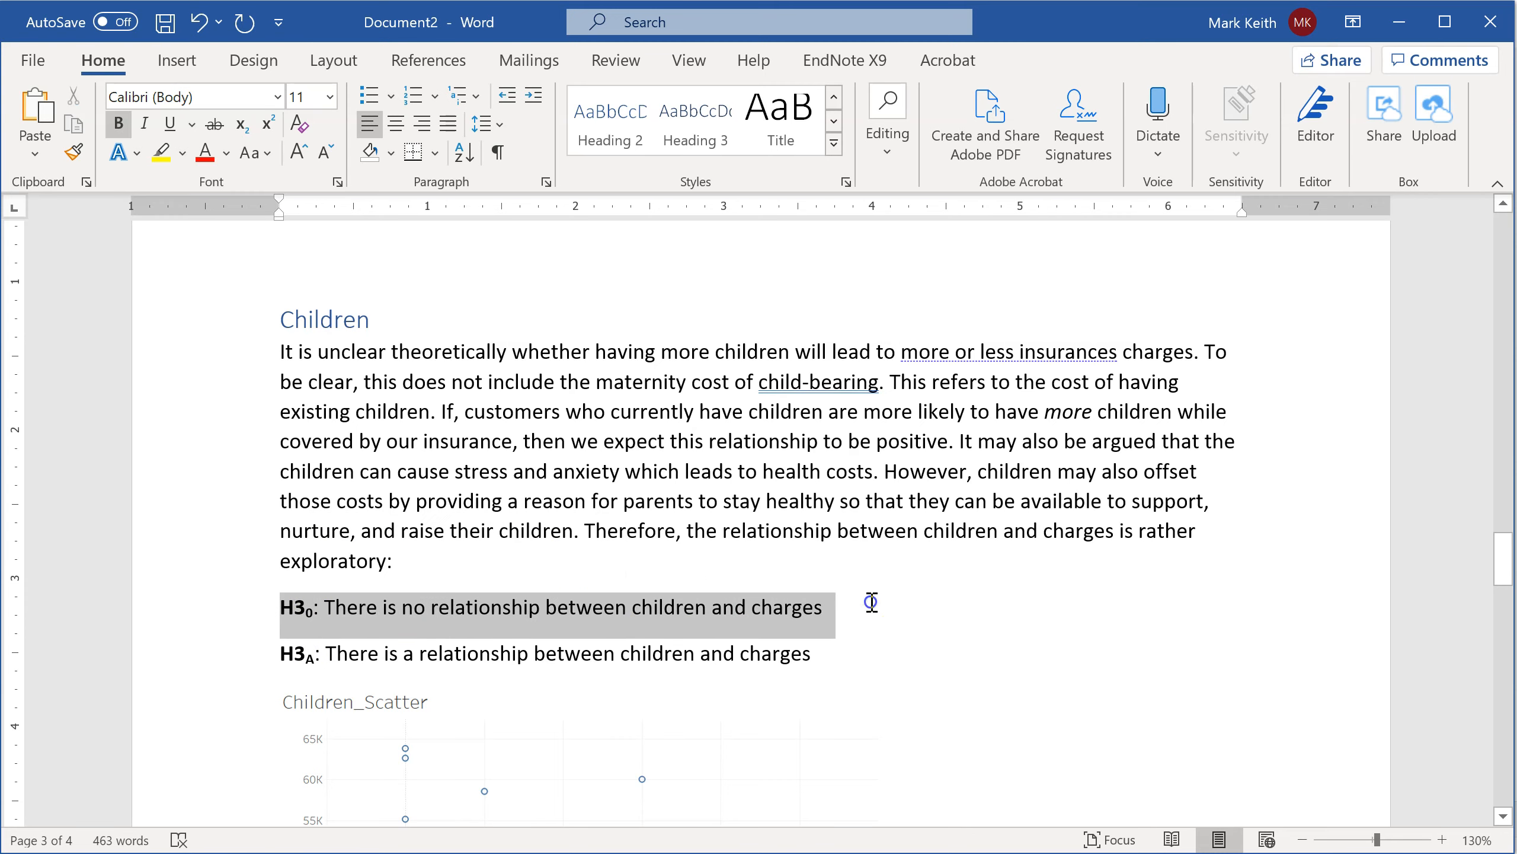
pyautogui.moveTo(268, 647); pyautogui.dragTo(826, 649)
pyautogui.click(264, 624)
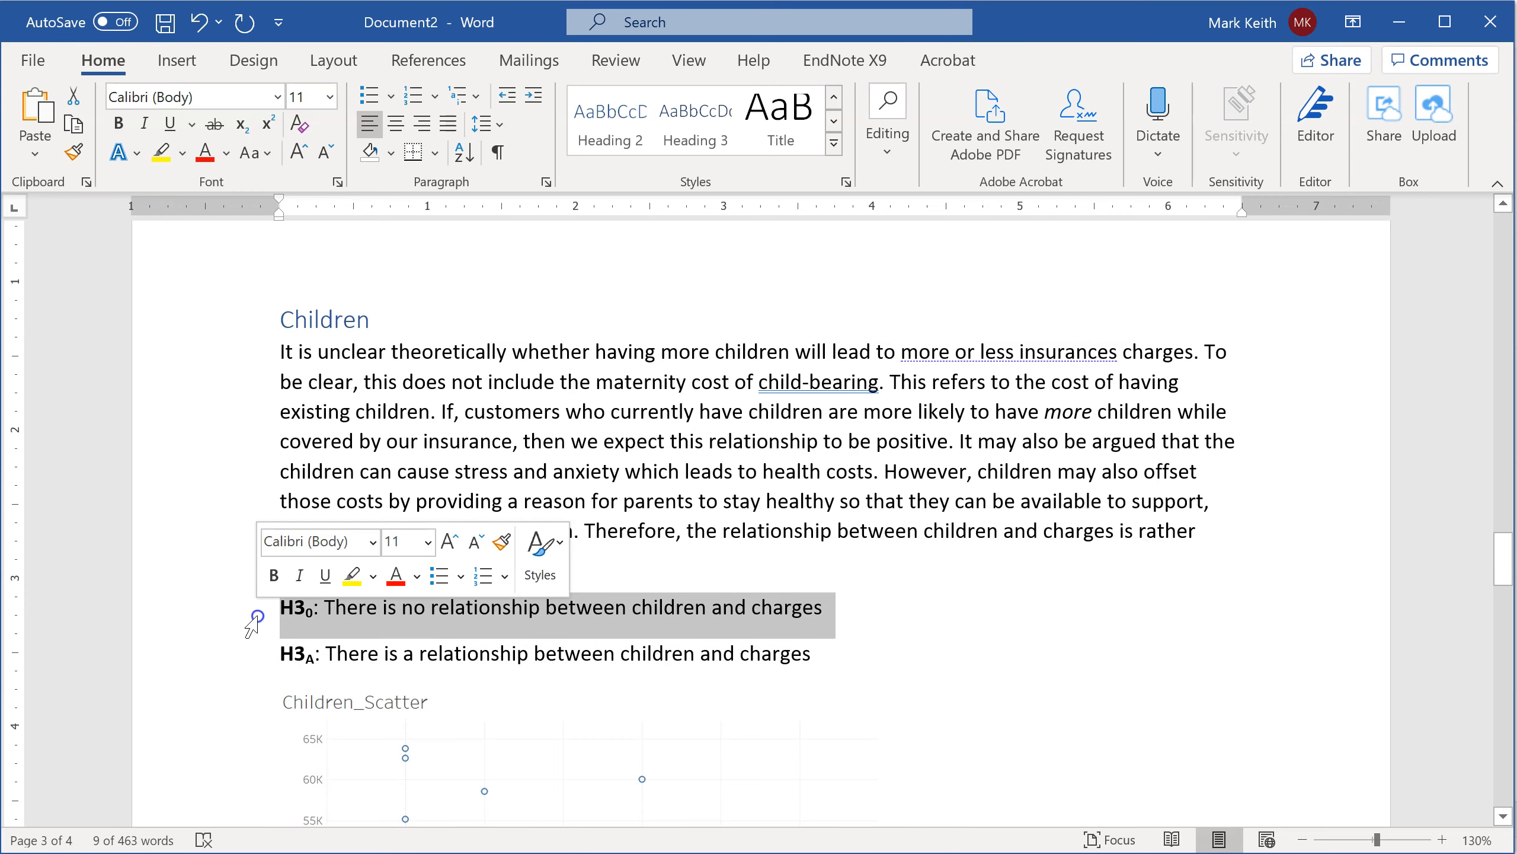
pyautogui.click(258, 651)
# - Examine the Children scatterplot in the report along with the P-value and equation listed beneath it
pyautogui.scroll(-6, 847, 664)
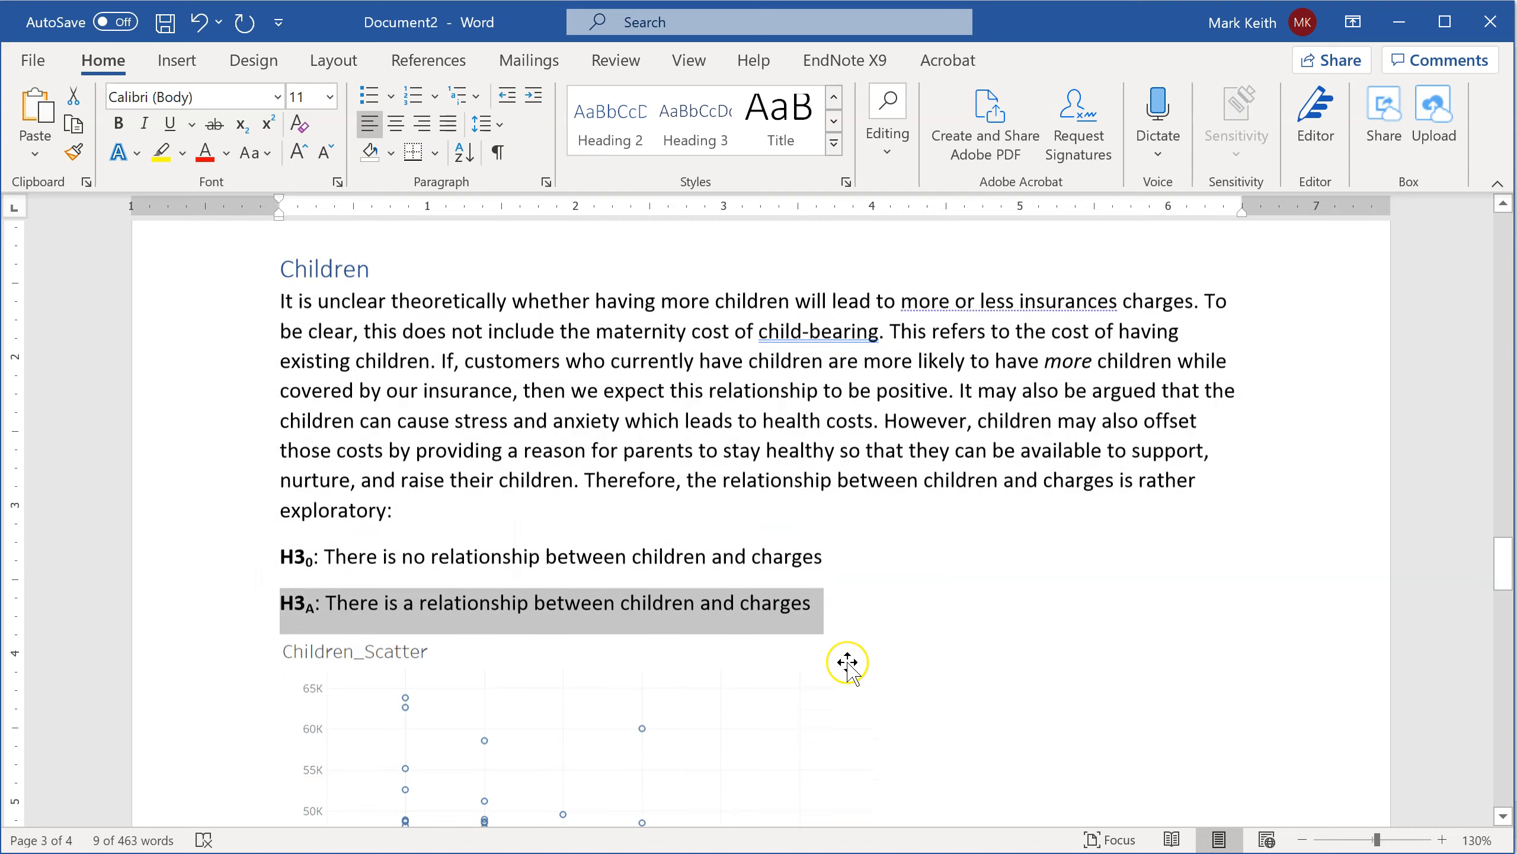
pyautogui.scroll(-3, 847, 665)
pyautogui.scroll(4, 847, 667)
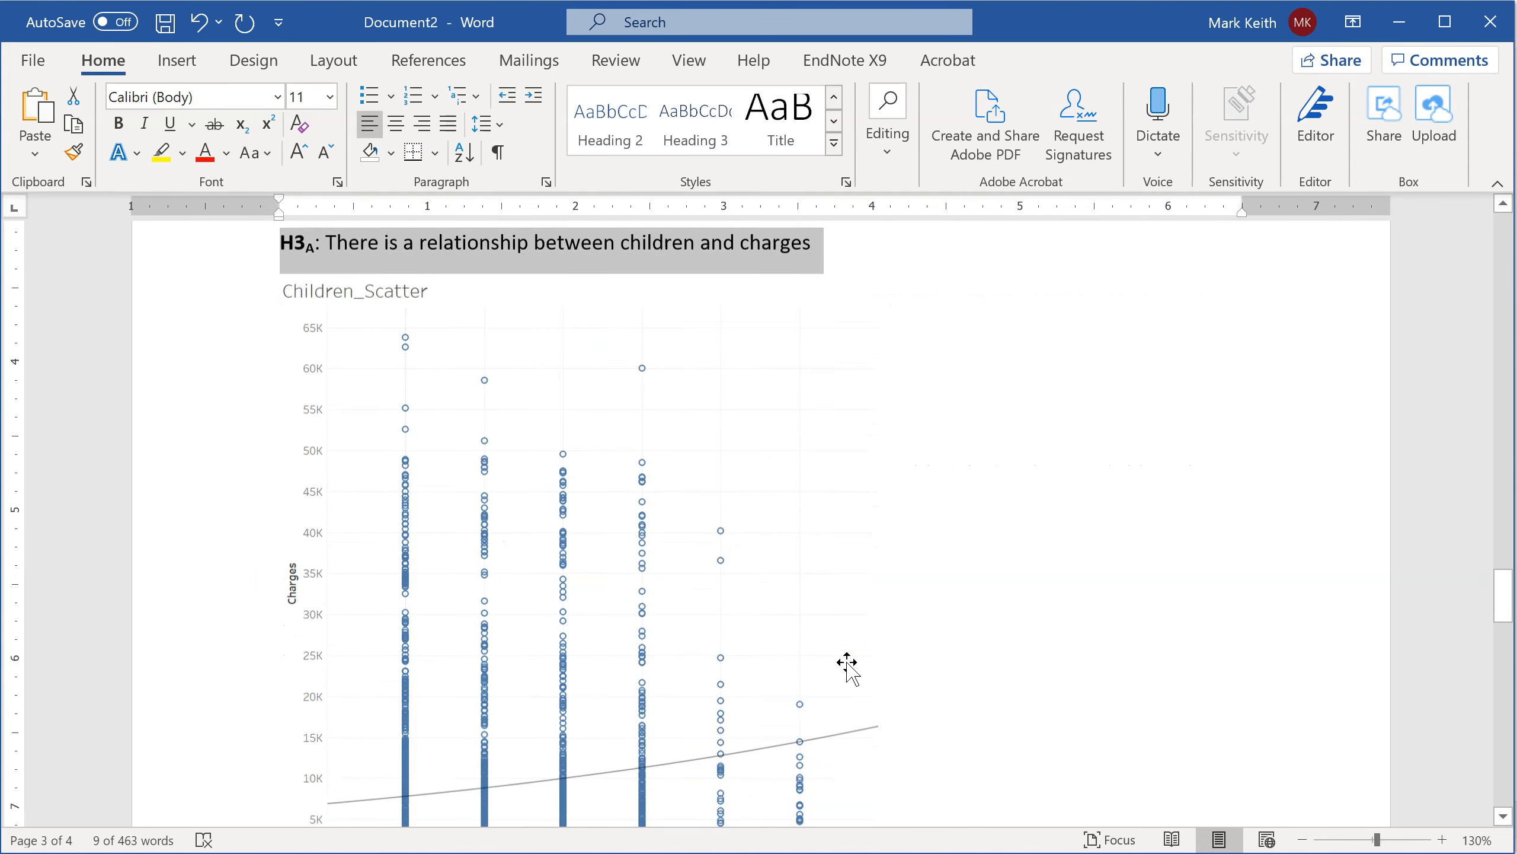
pyautogui.click(505, 393)
pyautogui.click(468, 289)
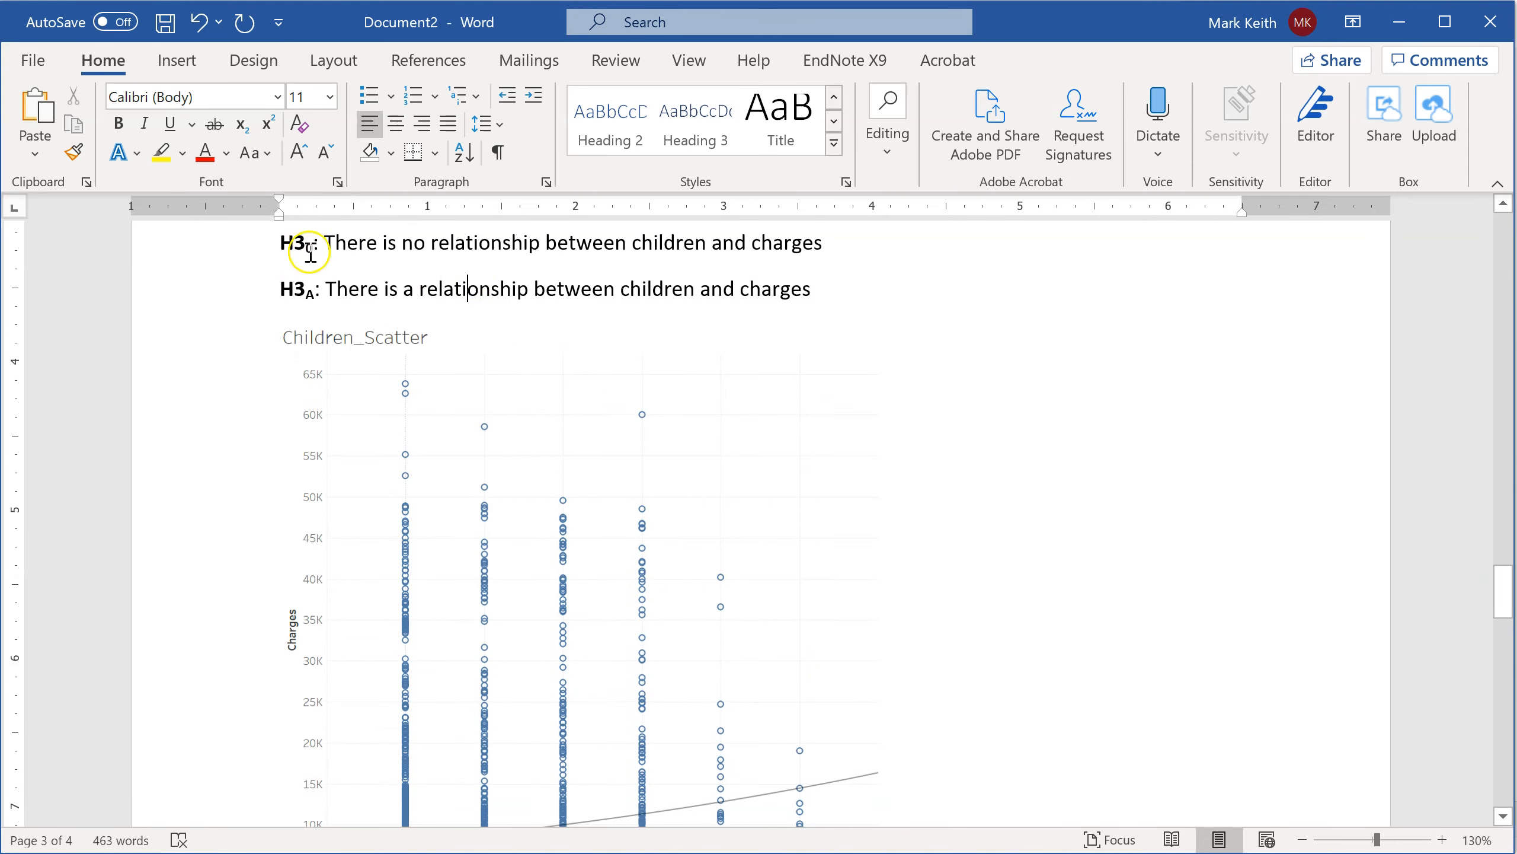
pyautogui.scroll(3, 309, 270)
pyautogui.scroll(-12, 451, 401)
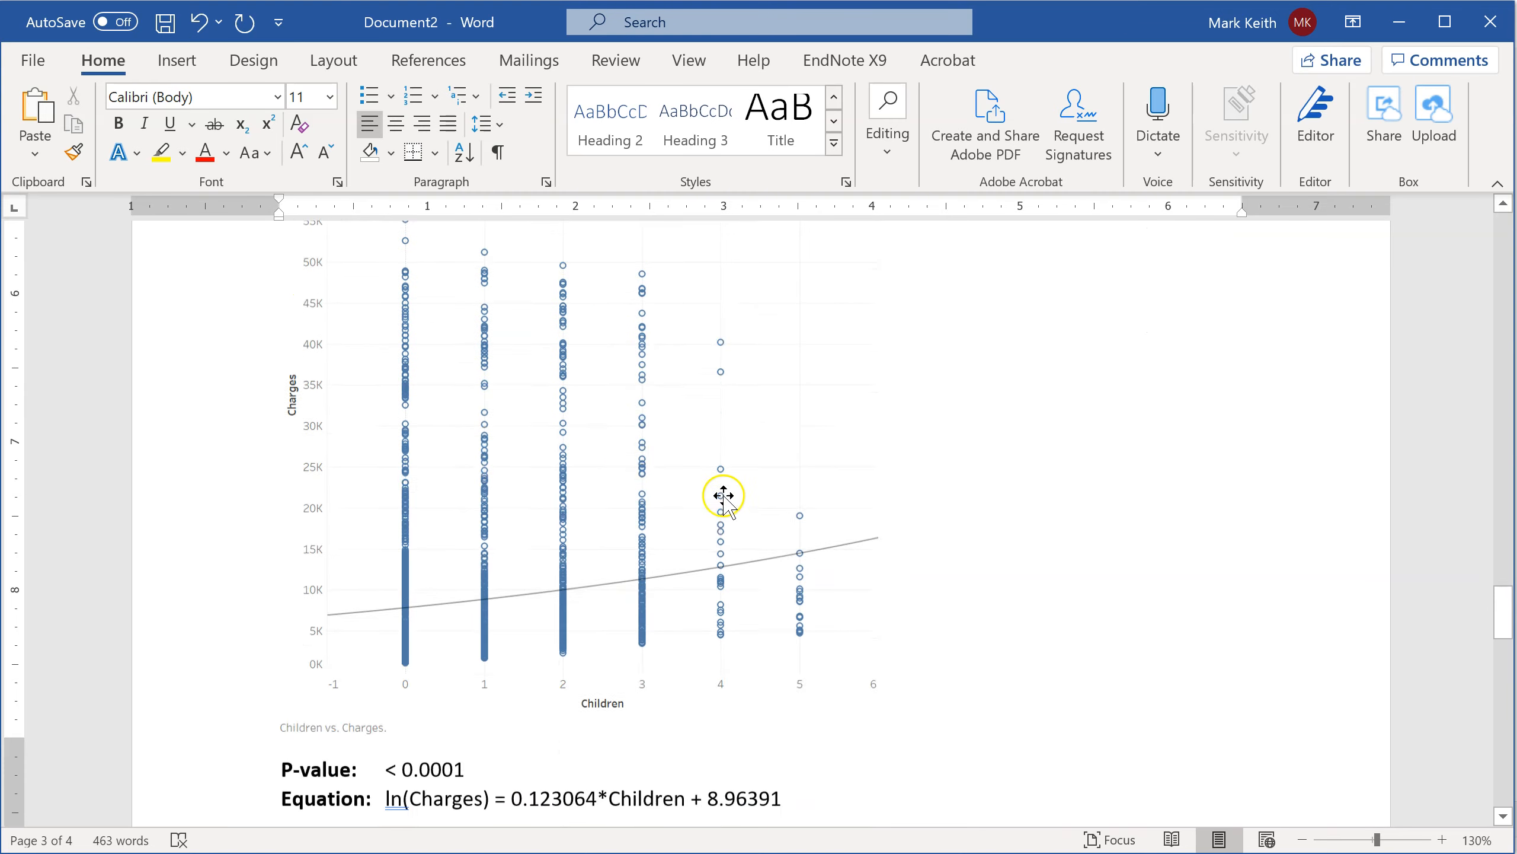
pyautogui.scroll(-1, 617, 489)
pyautogui.scroll(5, 609, 487)
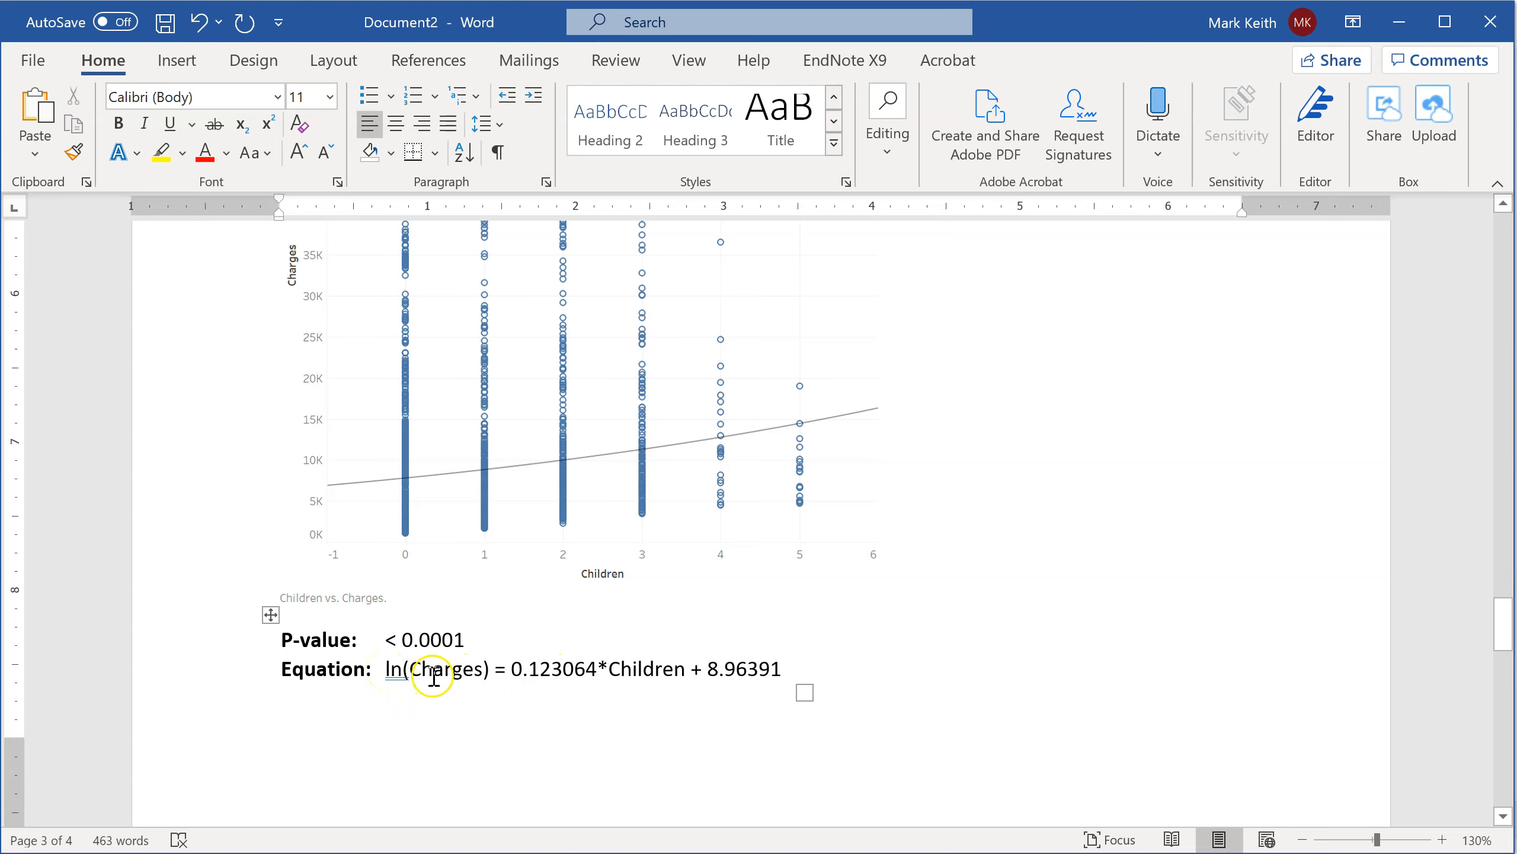
pyautogui.scroll(-3, 440, 672)
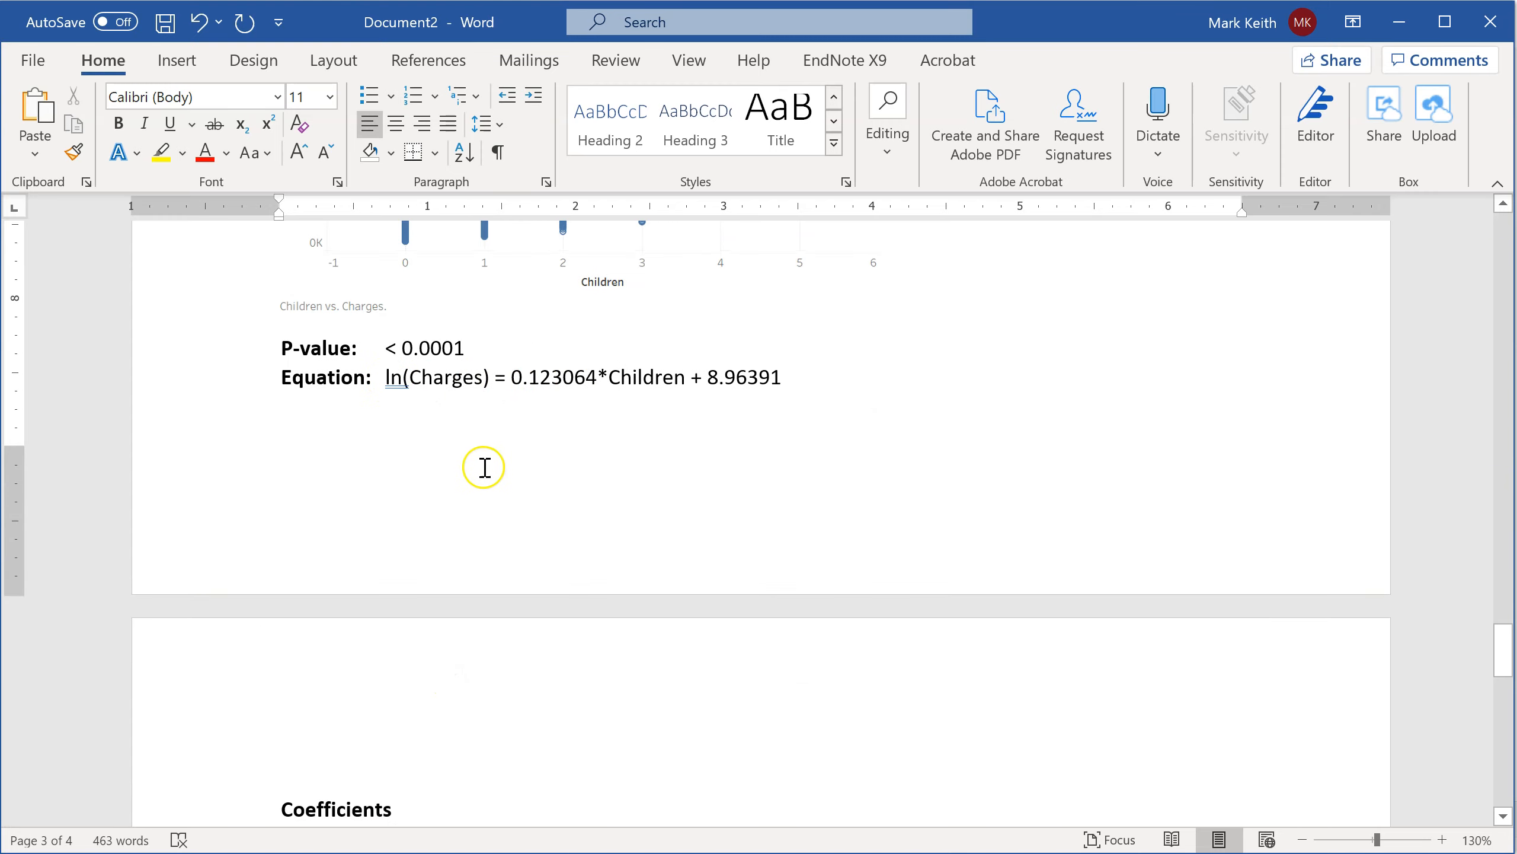
pyautogui.scroll(2, 502, 460)
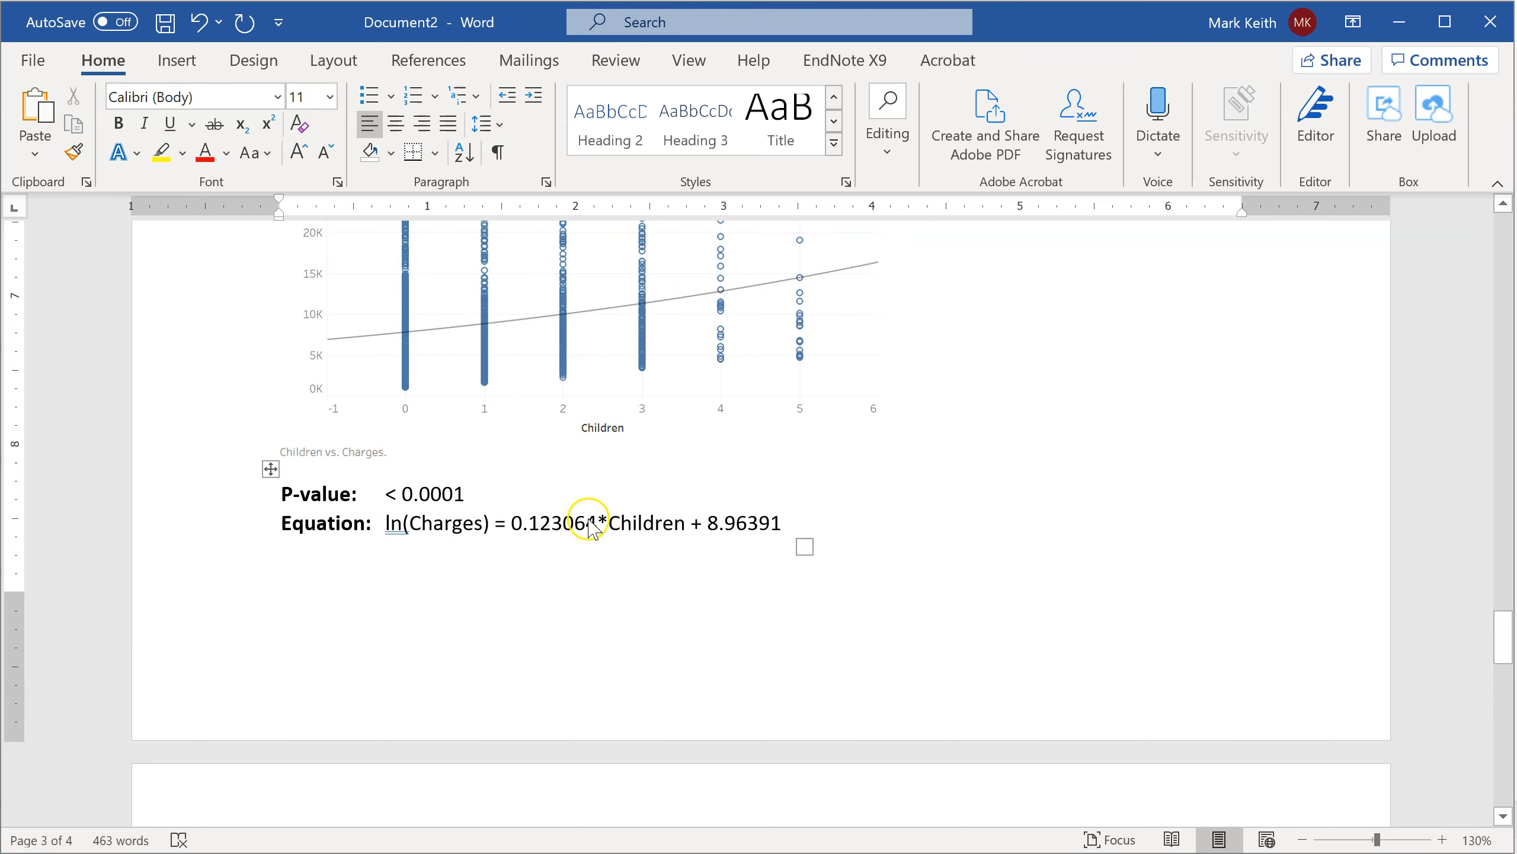
# - Check the Children_Scatter trend line's statistics in Tableau, and compare them with the Children equation in the Word report
pyautogui.hotkey('alt', 'Tab')
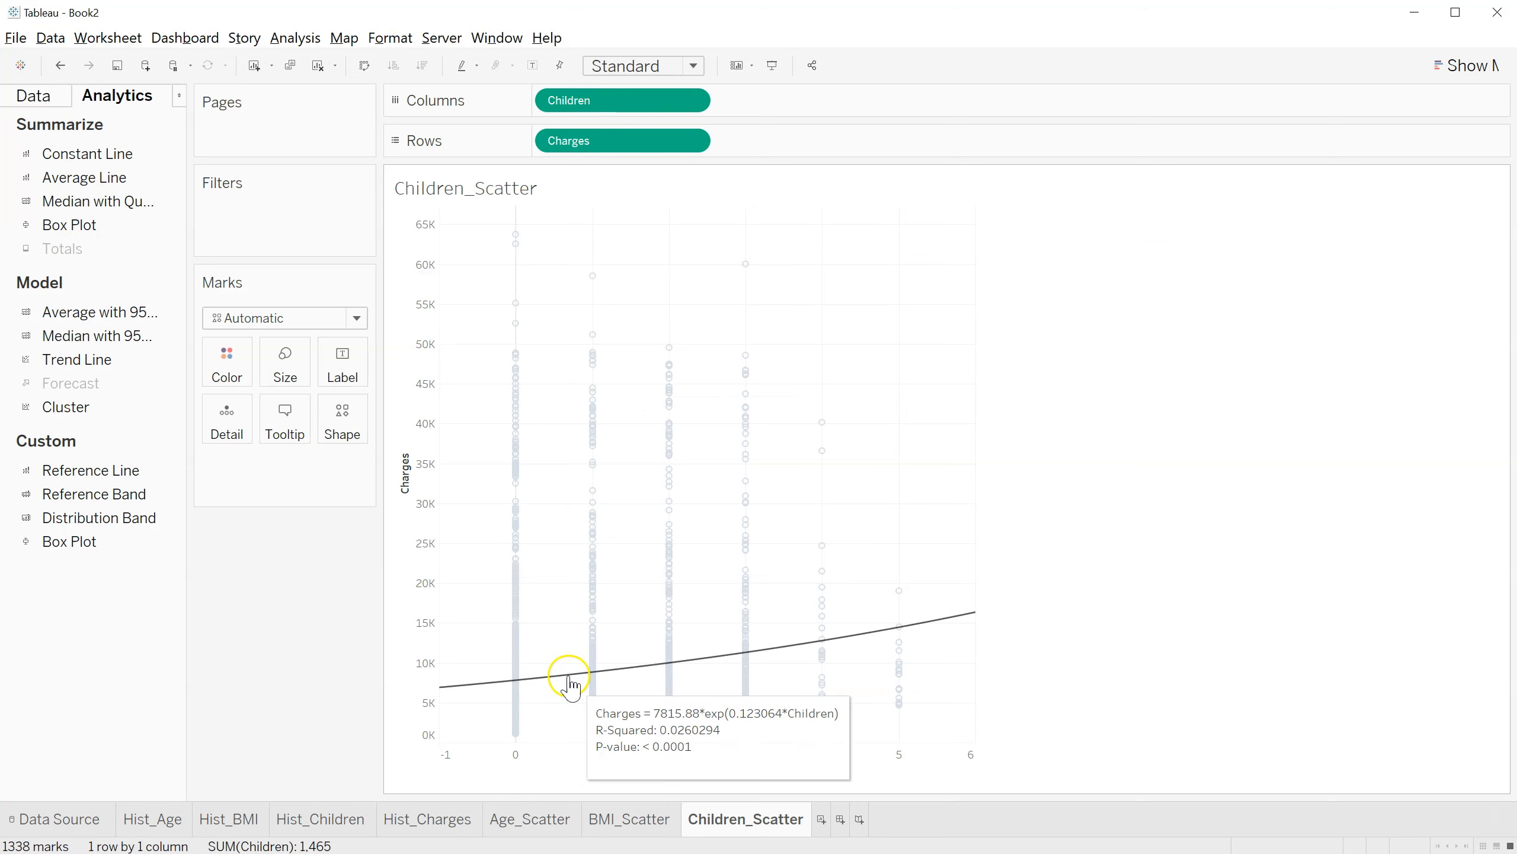
pyautogui.moveTo(712, 665)
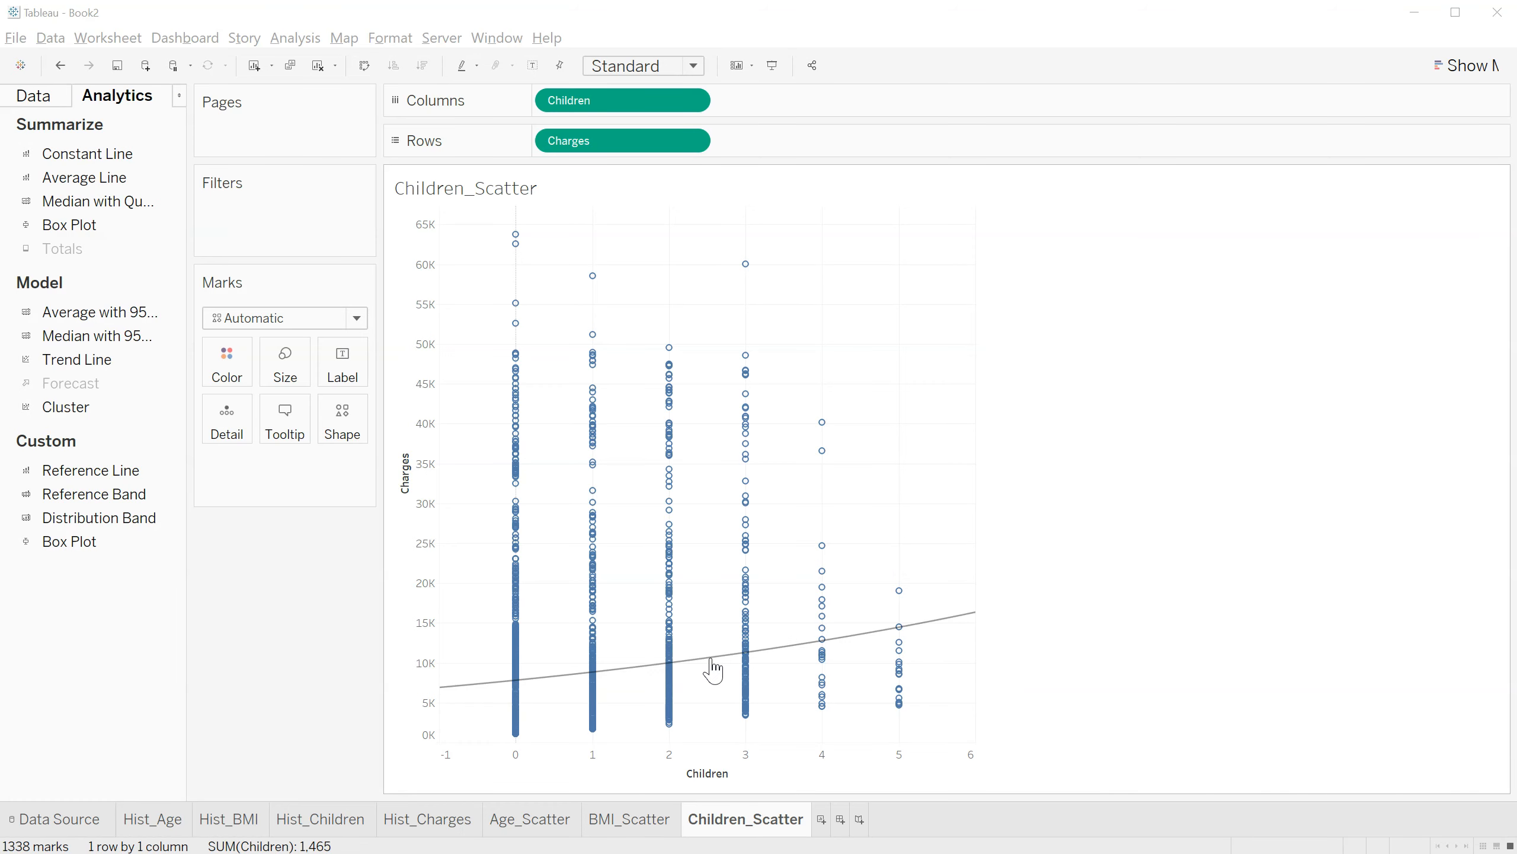
pyautogui.hotkey('alt', 'Tab')
pyautogui.click(383, 531)
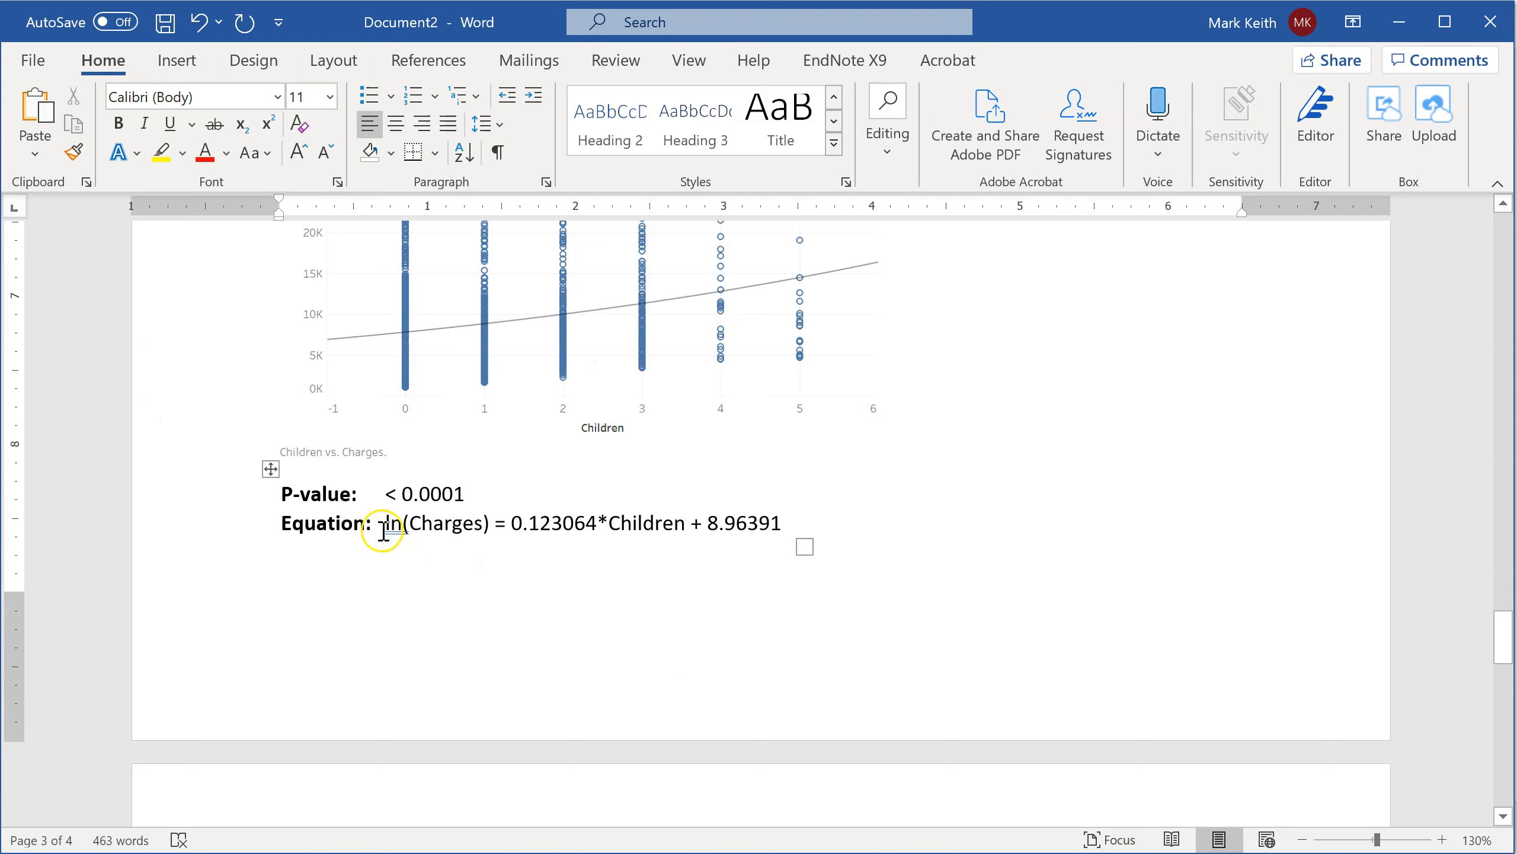
pyautogui.moveTo(390, 515); pyautogui.dragTo(463, 515)
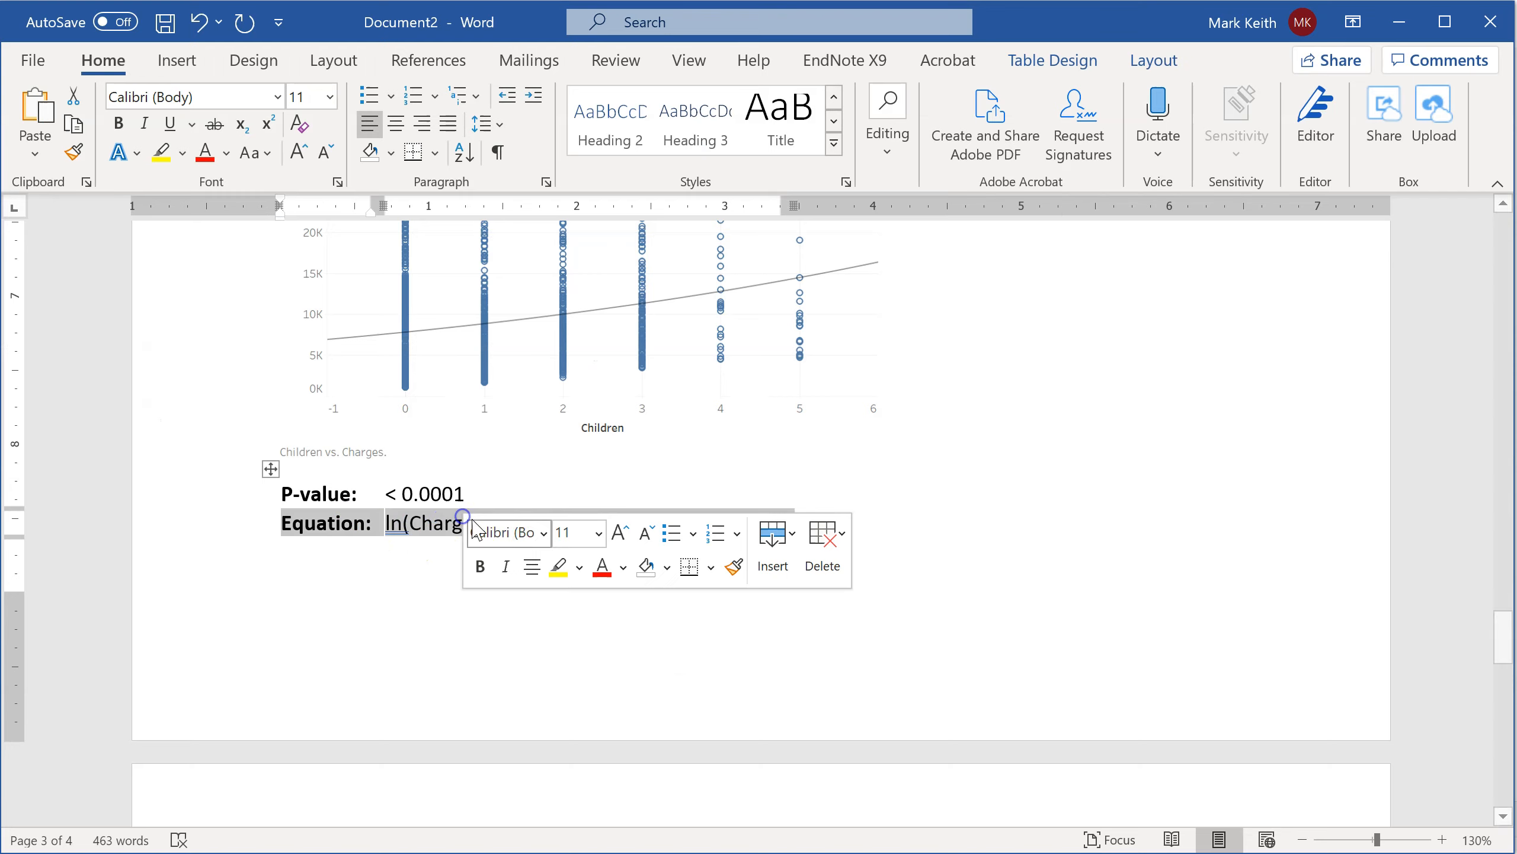
pyautogui.click(883, 559)
pyautogui.scroll(1, 526, 542)
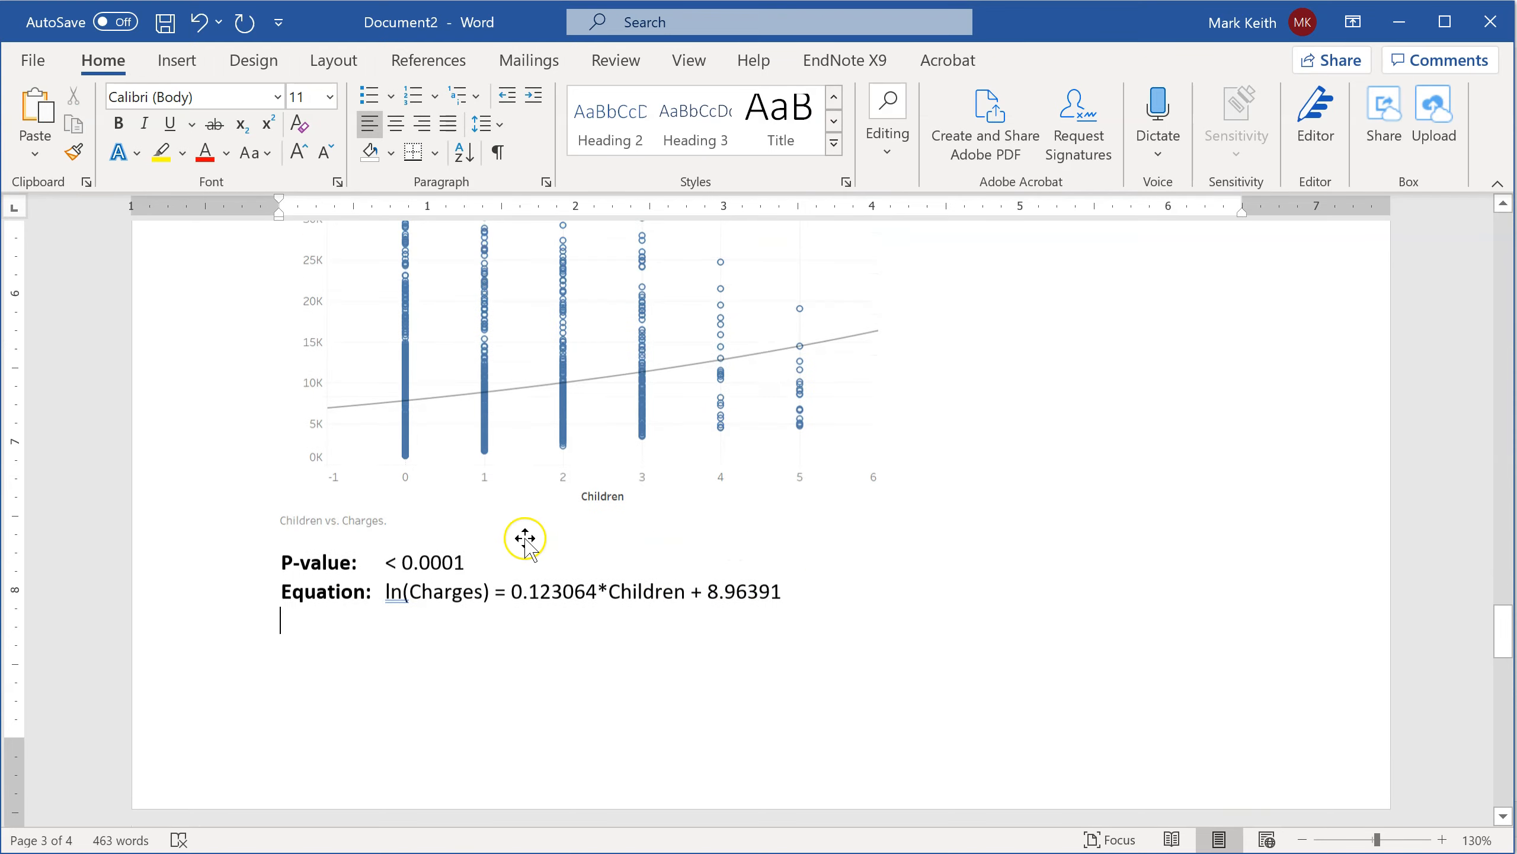
# - Compare how charges is expressed in the report's BMI and Age regression equations with the Children equation
pyautogui.scroll(15, 525, 538)
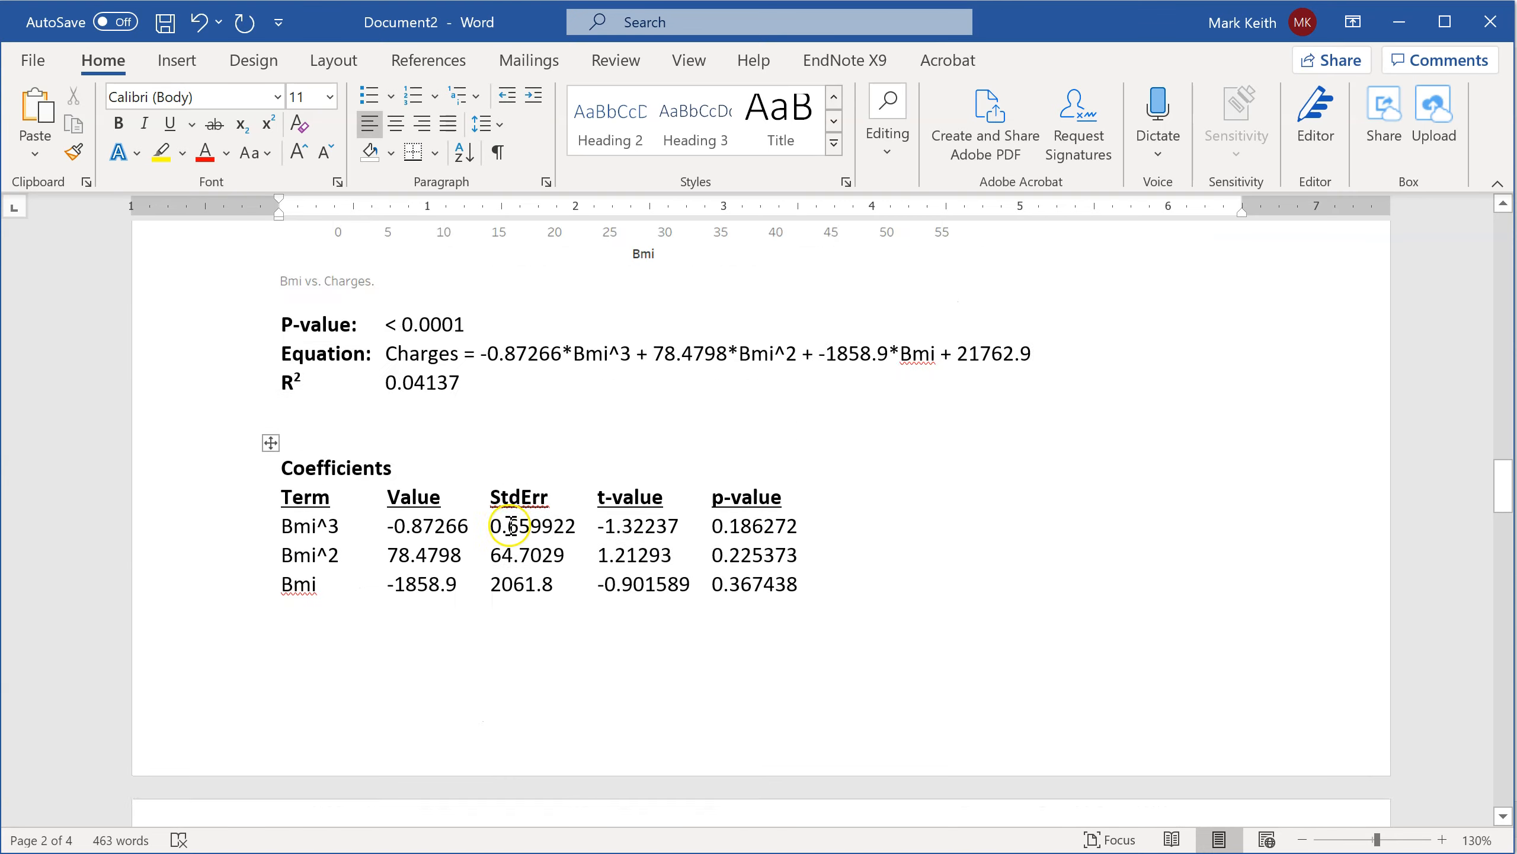
pyautogui.scroll(5, 511, 525)
pyautogui.scroll(-3, 508, 524)
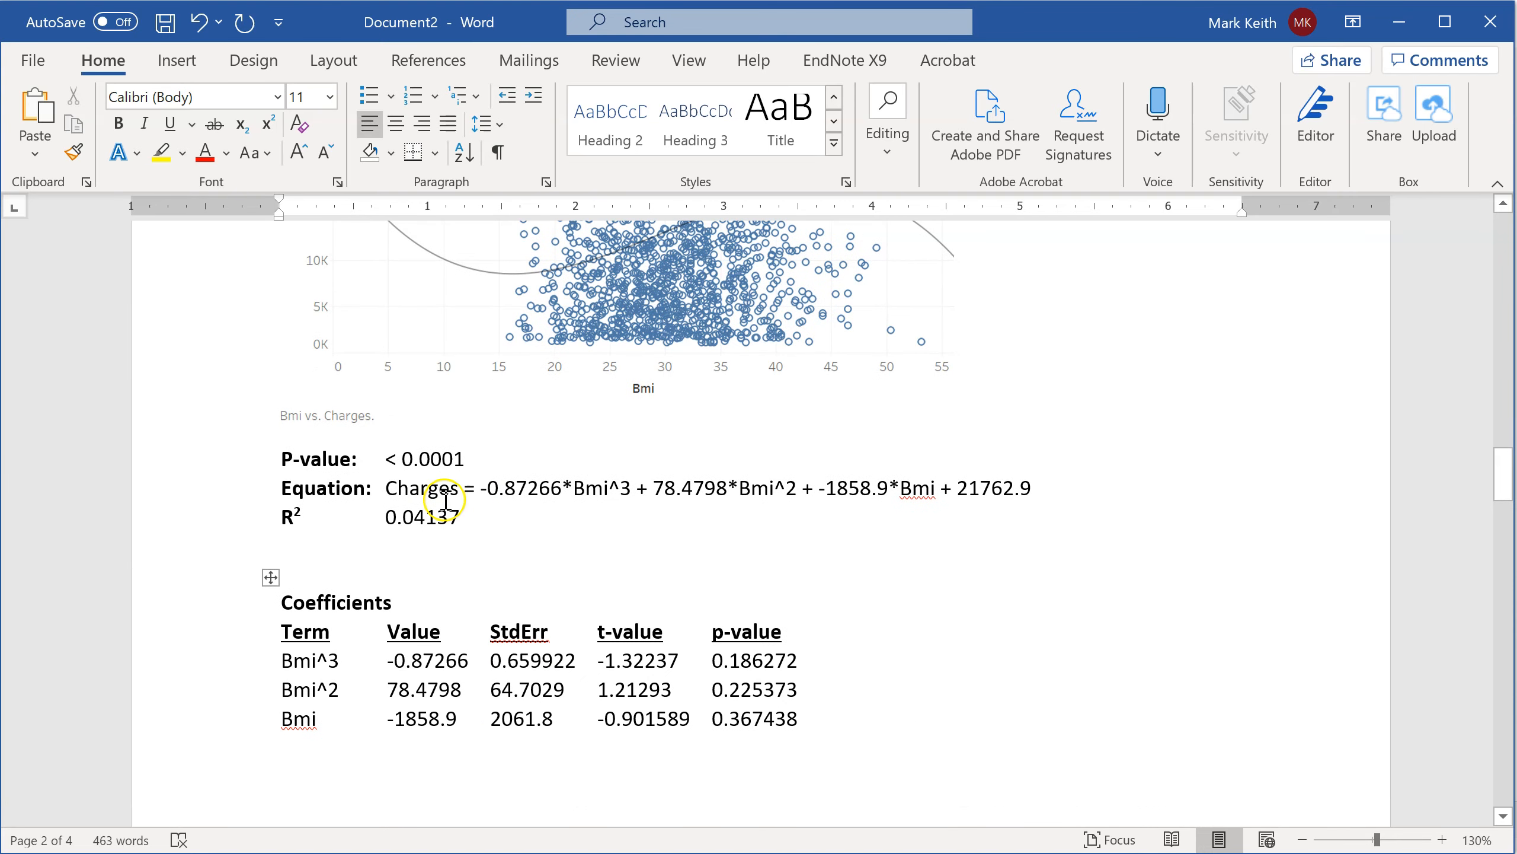
pyautogui.doubleClick(420, 489)
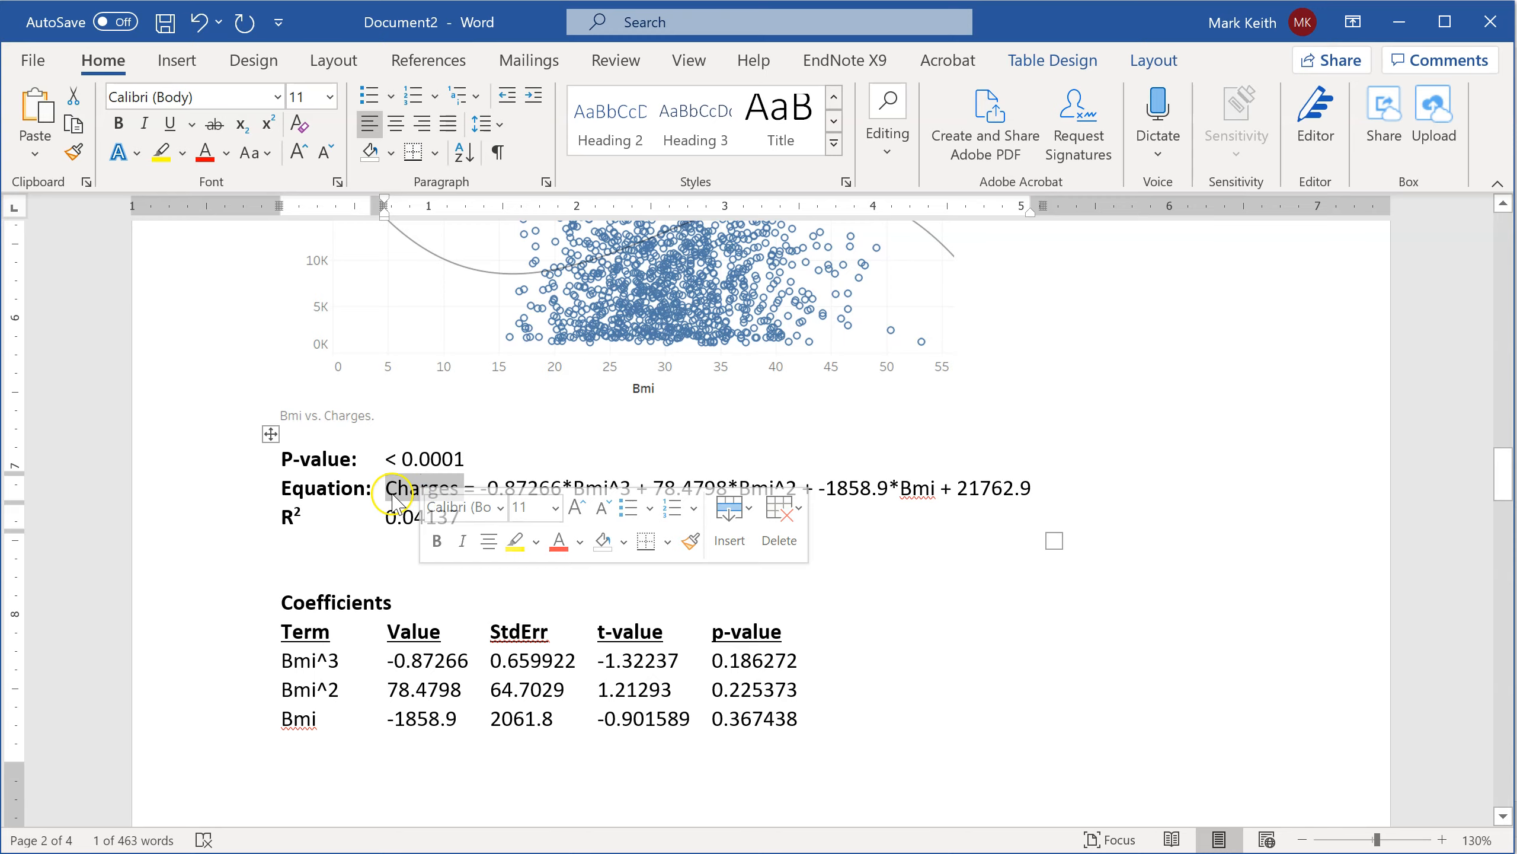
pyautogui.scroll(20, 392, 501)
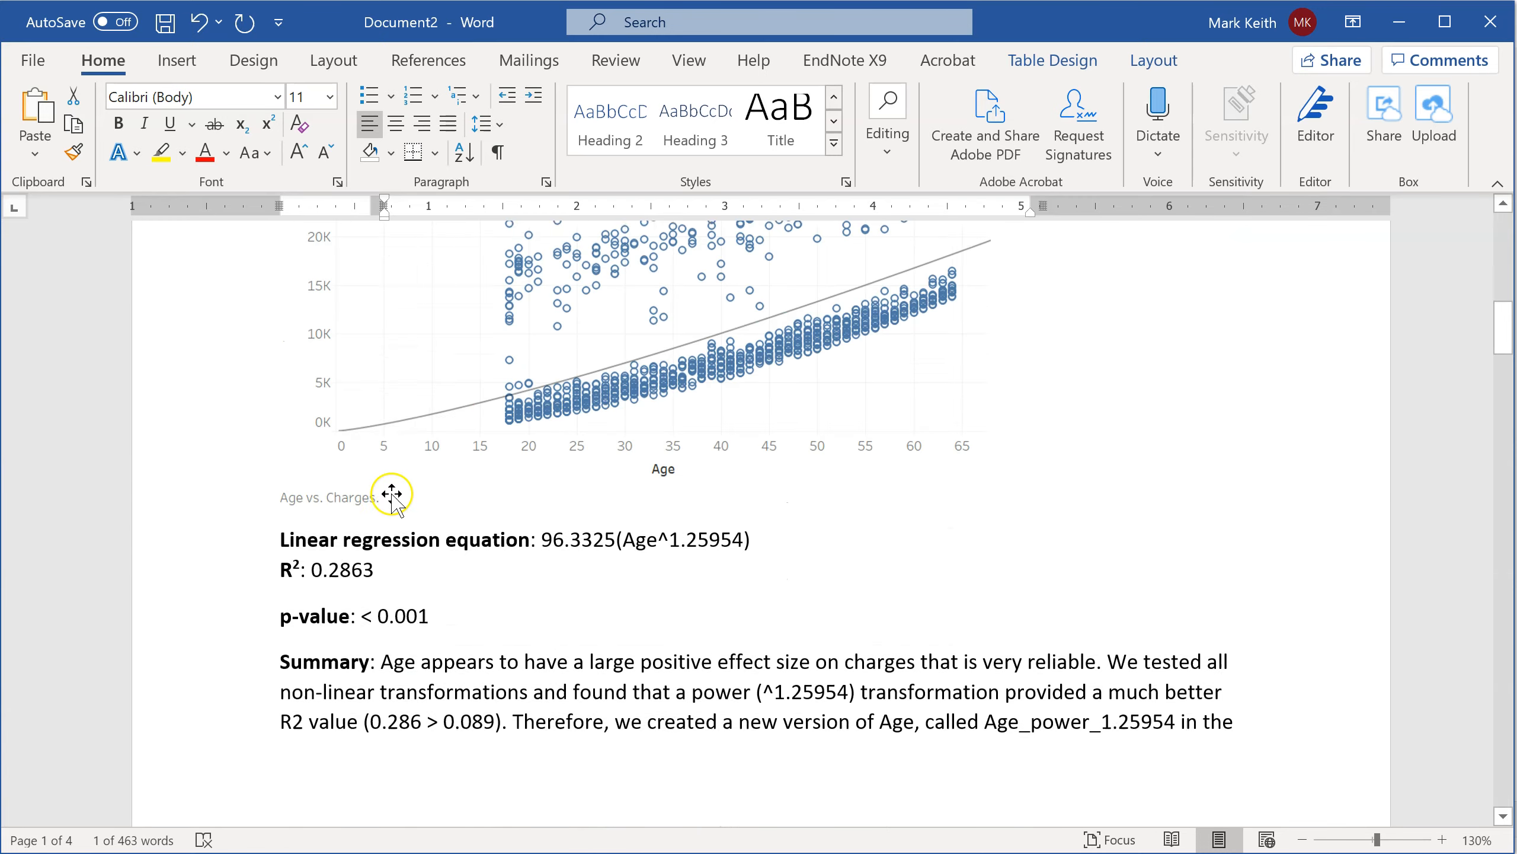
pyautogui.scroll(1, 392, 494)
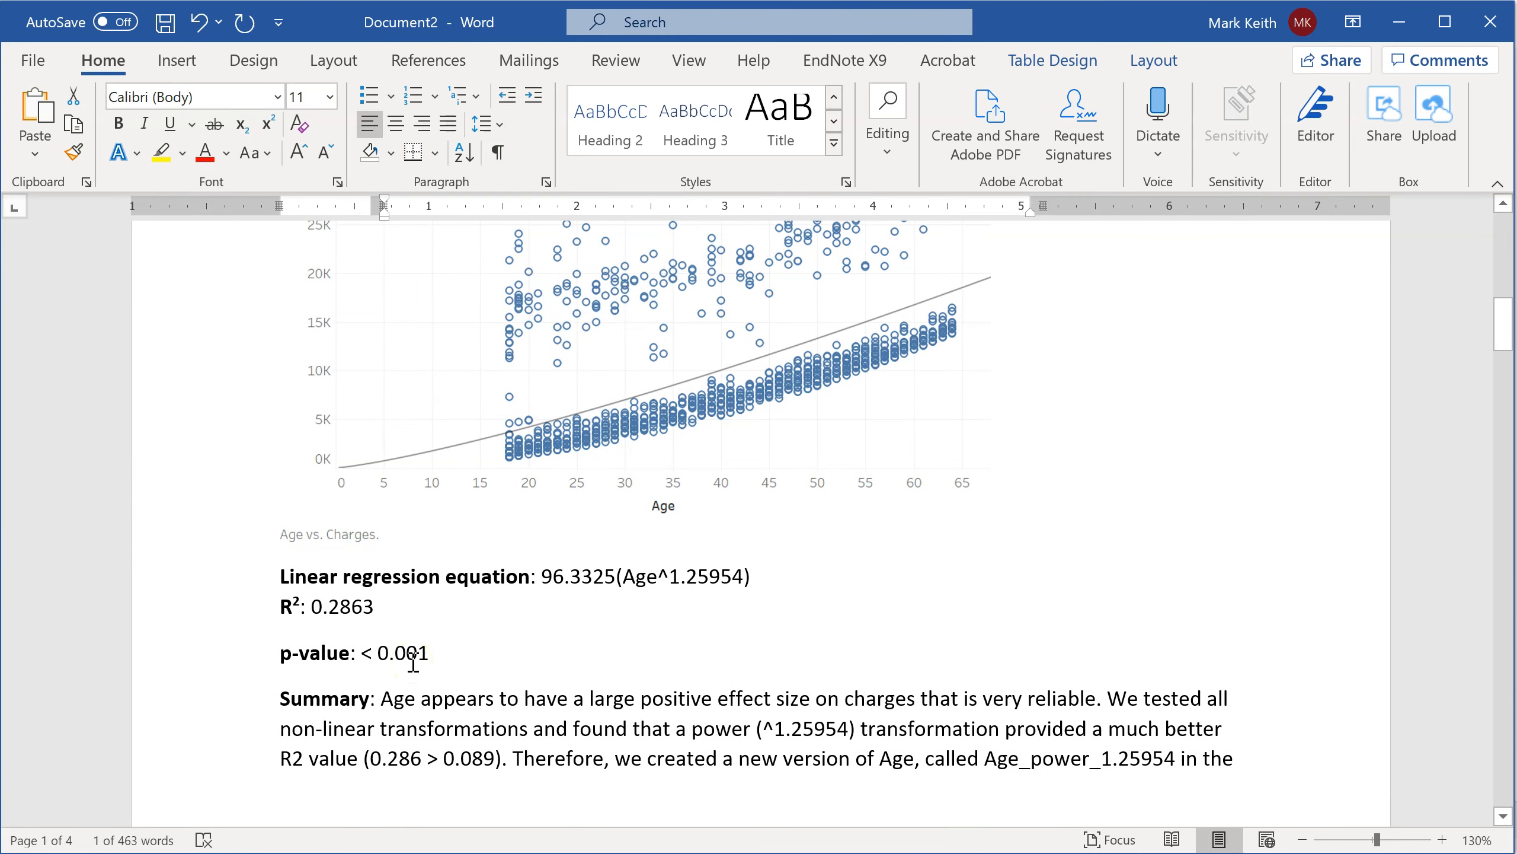
pyautogui.scroll(-20, 413, 660)
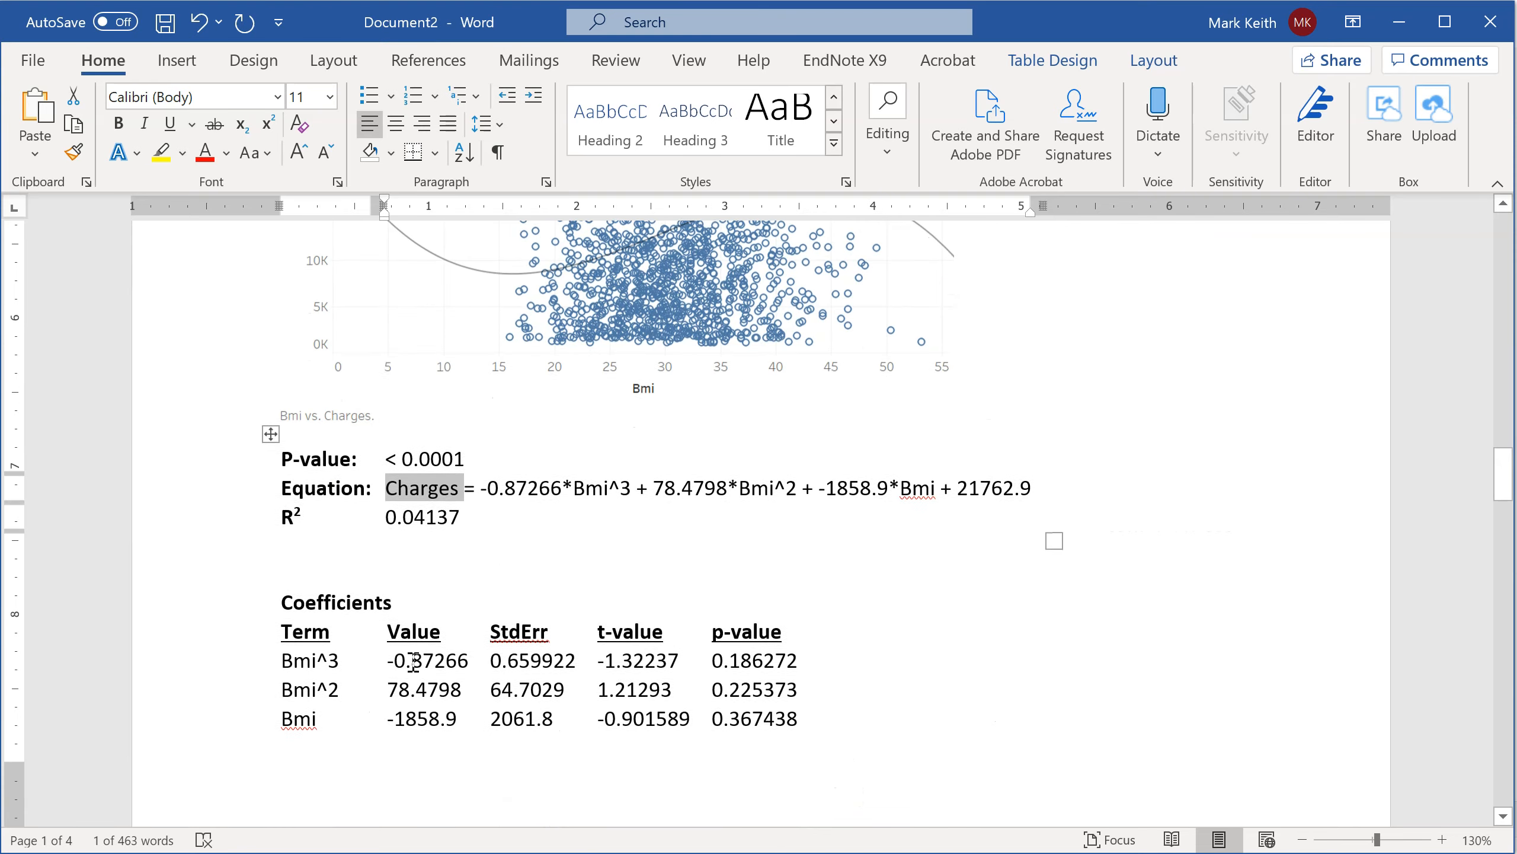
pyautogui.scroll(-15, 413, 660)
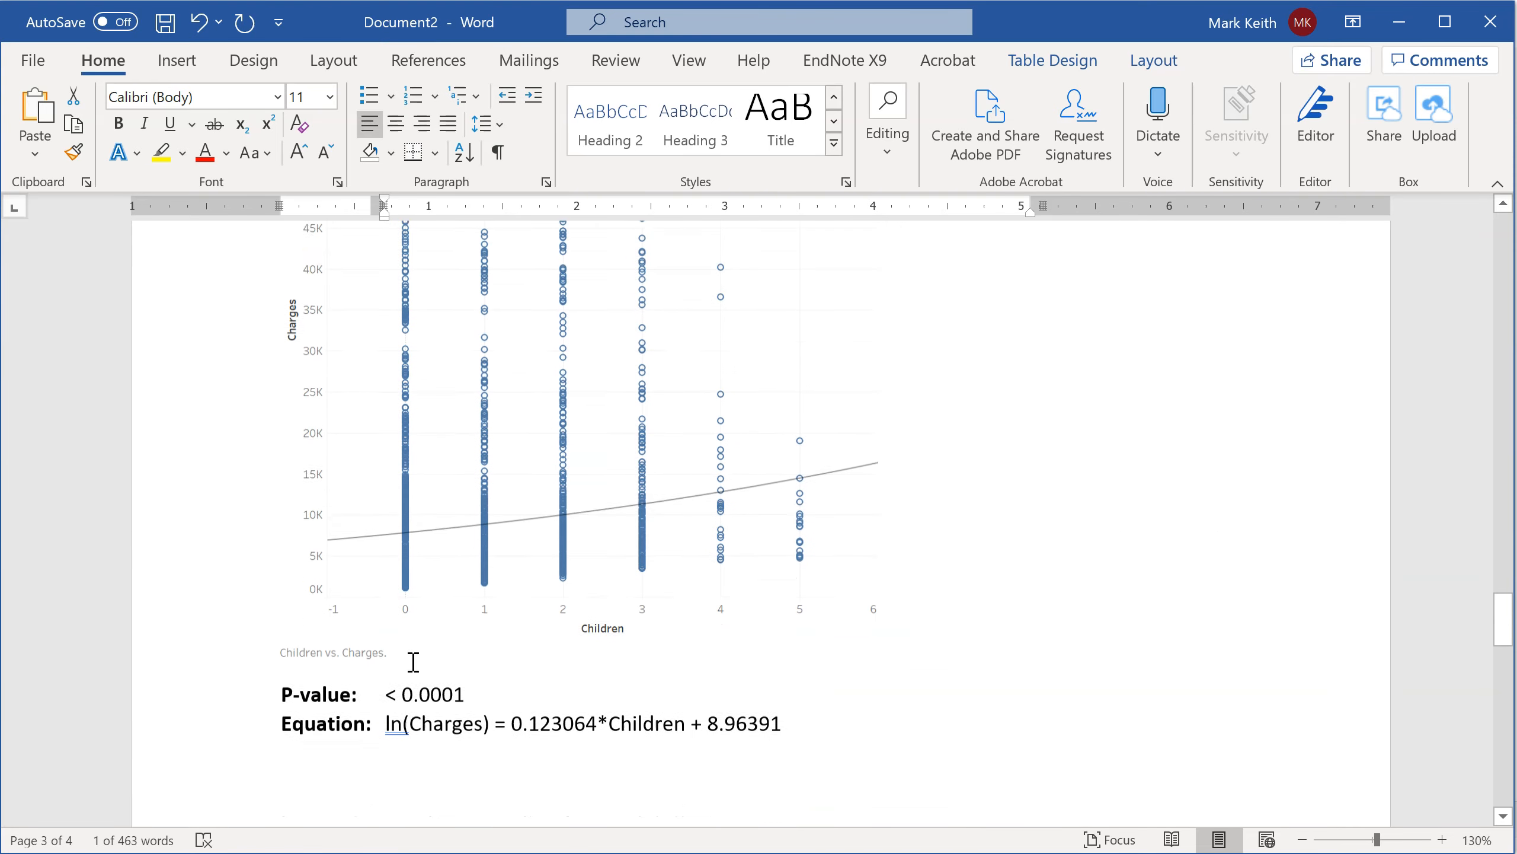
pyautogui.scroll(-1, 412, 660)
# - Examine the ln(Charges) term in the Children equation of the report
pyautogui.moveTo(388, 670); pyautogui.dragTo(496, 665)
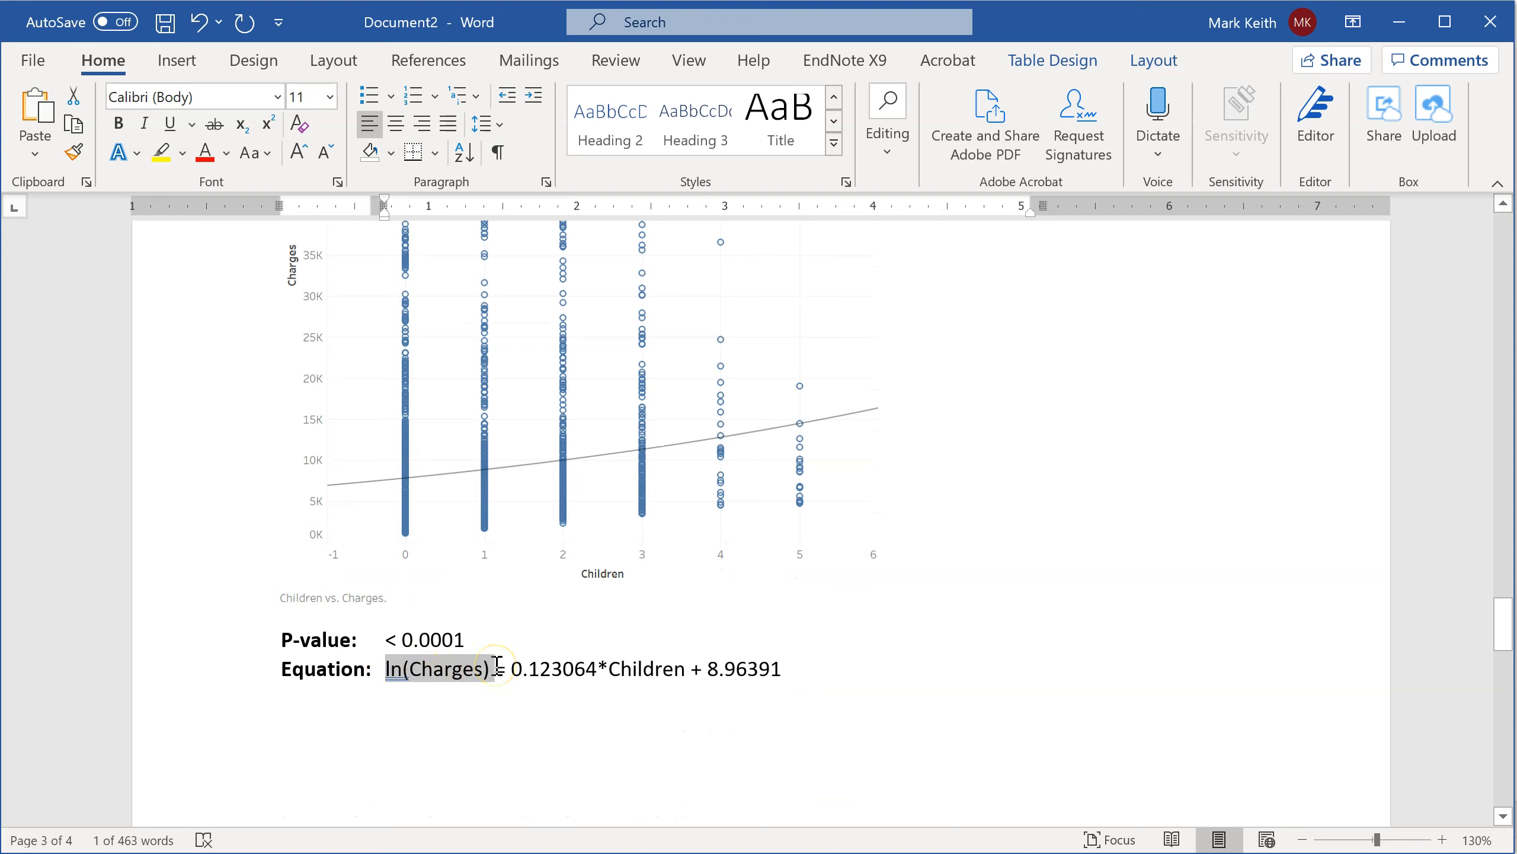
pyautogui.click(450, 672)
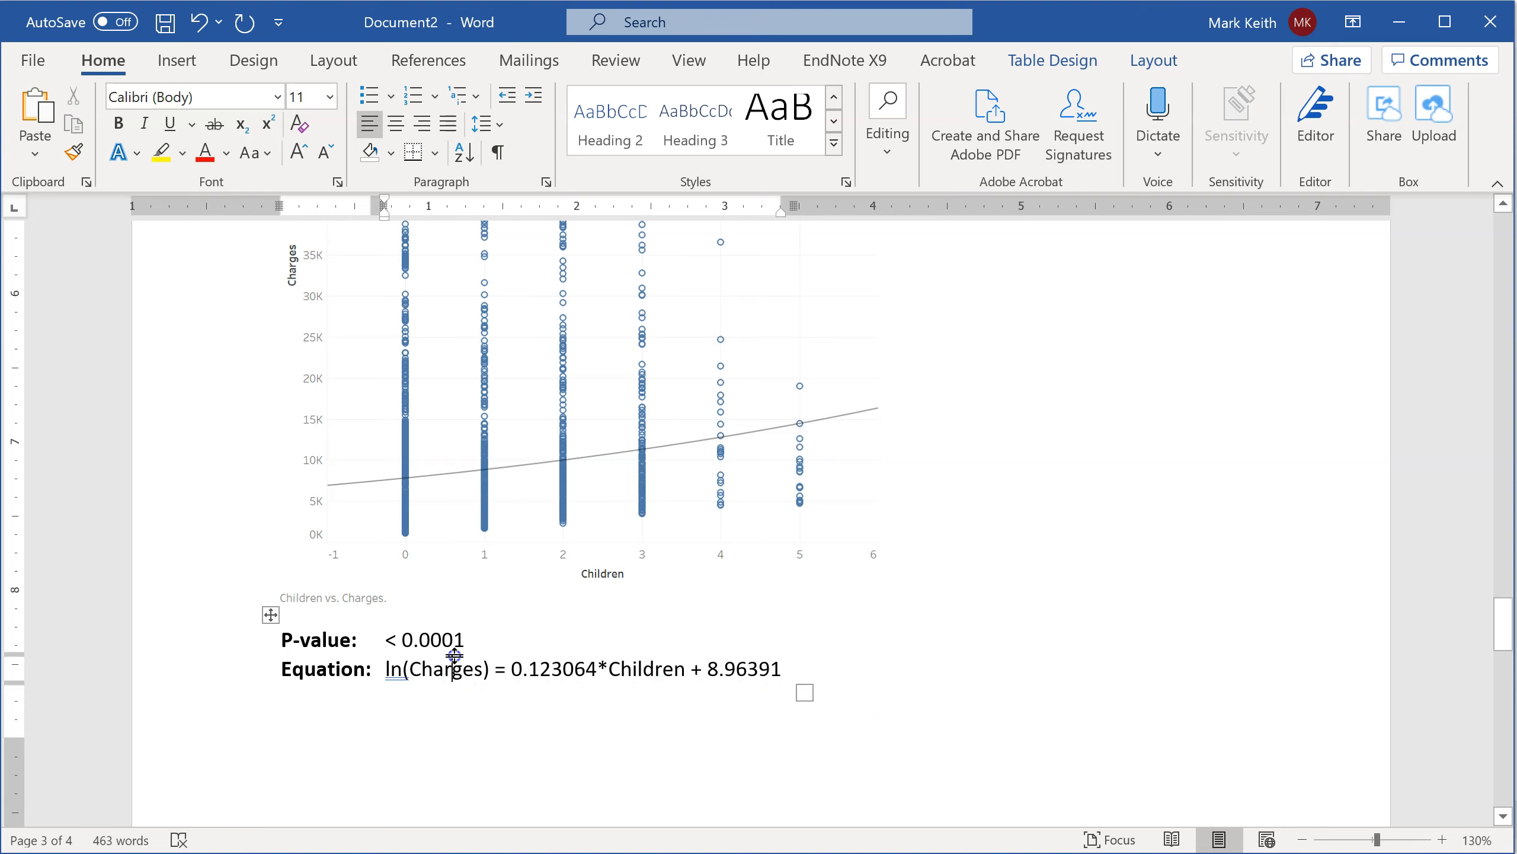
pyautogui.hotkey('alt', 'Tab')
pyautogui.click(433, 608)
pyautogui.click(391, 669)
pyautogui.moveTo(389, 670); pyautogui.dragTo(464, 669)
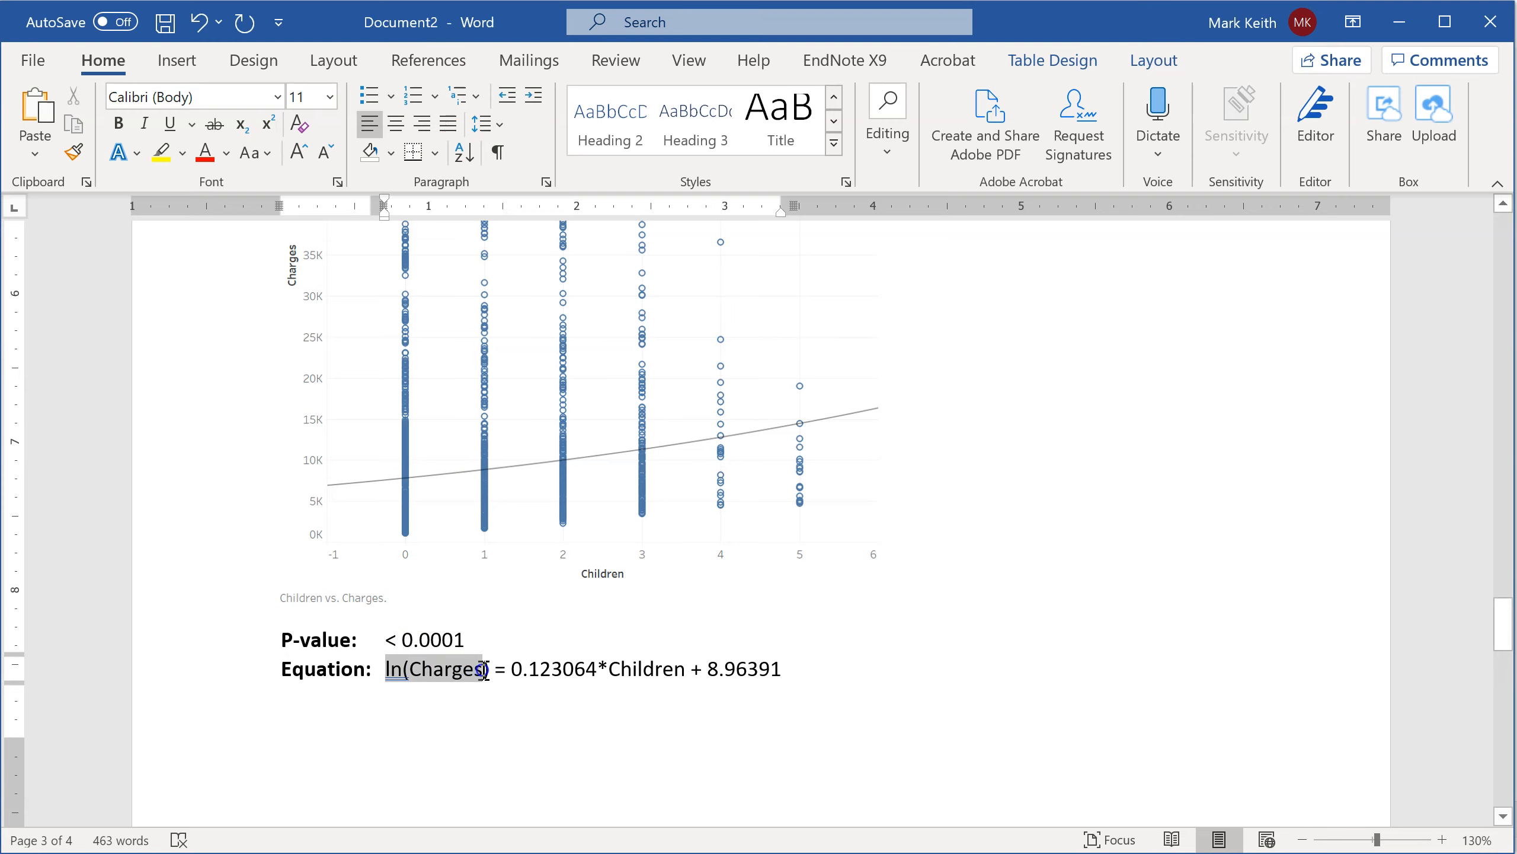
pyautogui.click(452, 672)
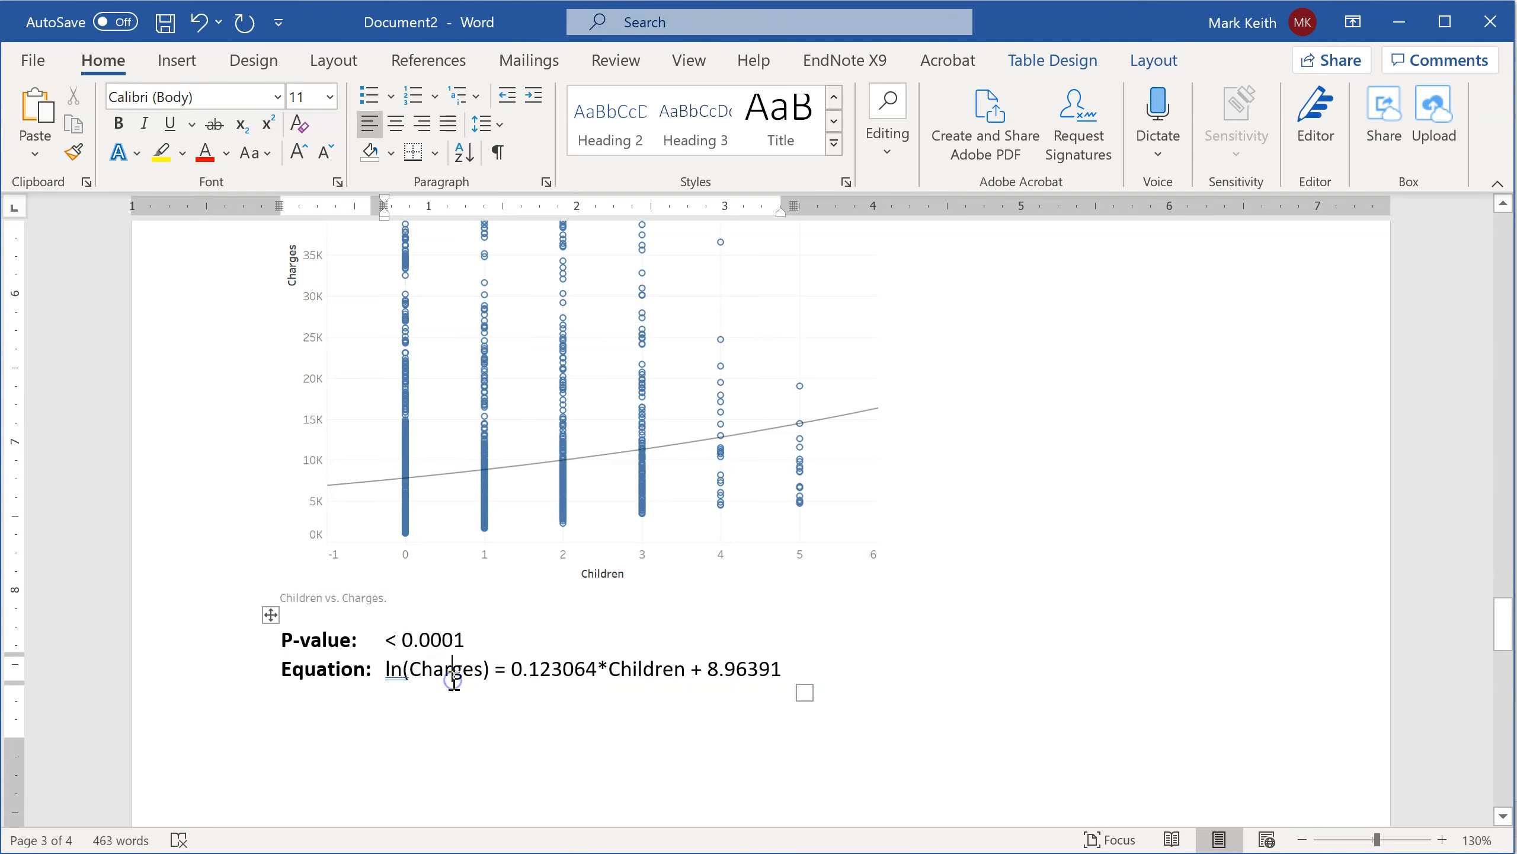
# - Switch to Tableau, swap the rows and columns of Children_Scatter to inspect the trend line, and swap them back
pyautogui.hotkey('alt', 'Tab')
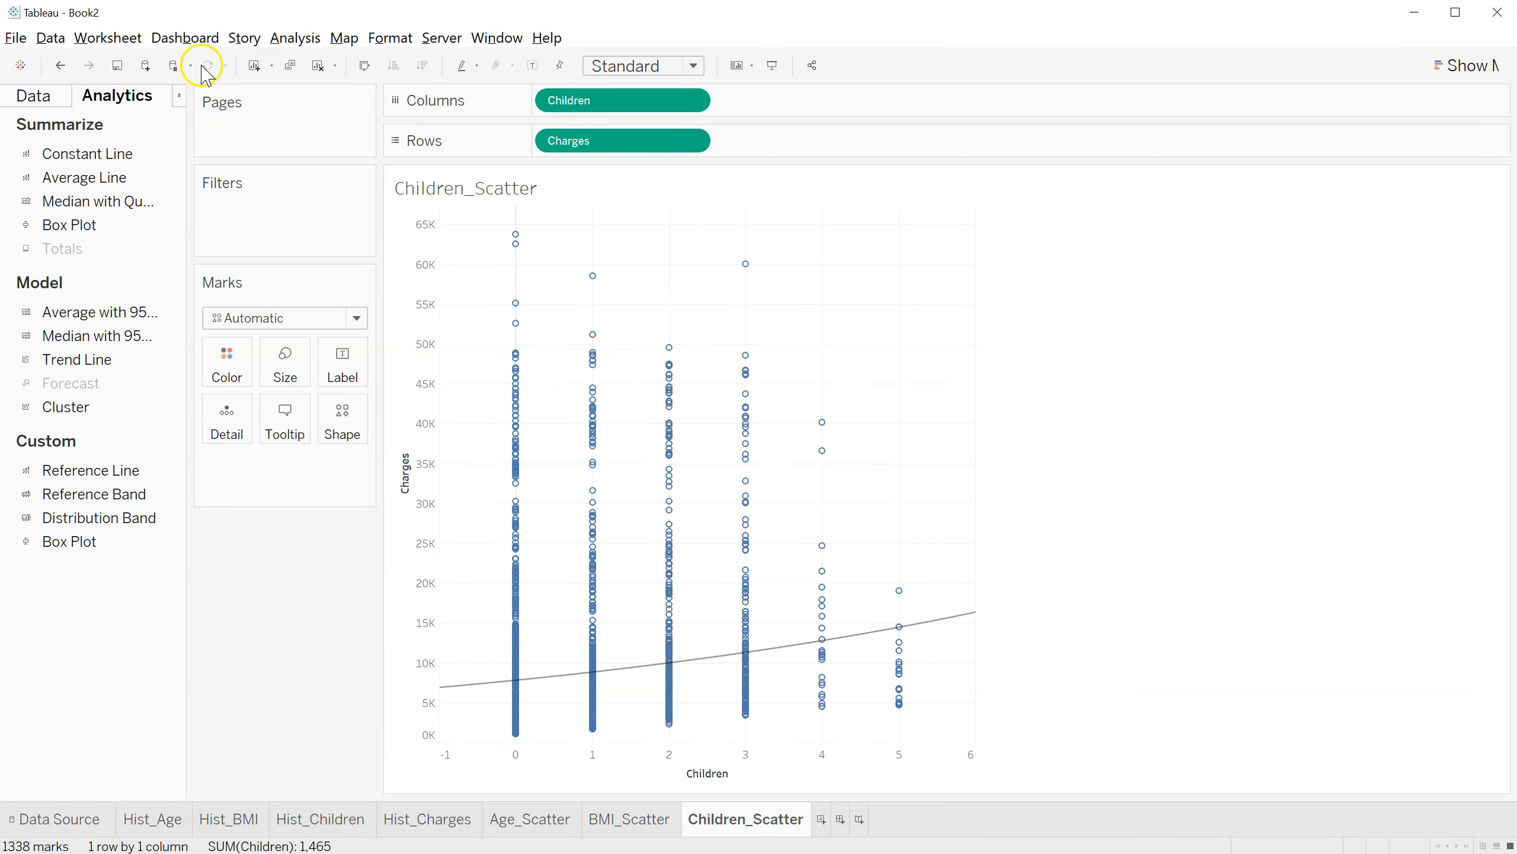
pyautogui.click(364, 65)
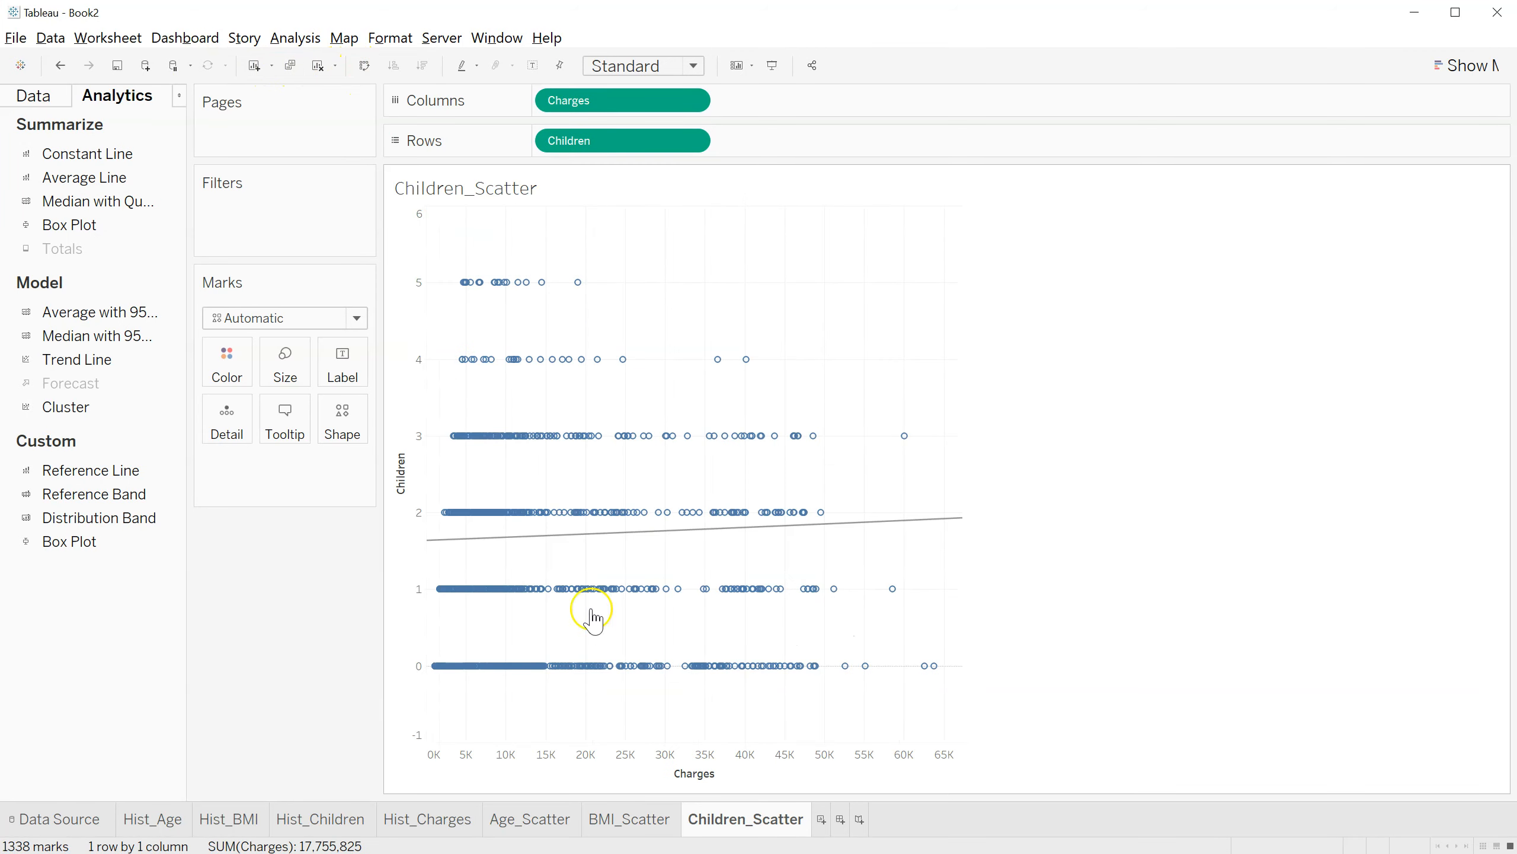
pyautogui.moveTo(723, 528)
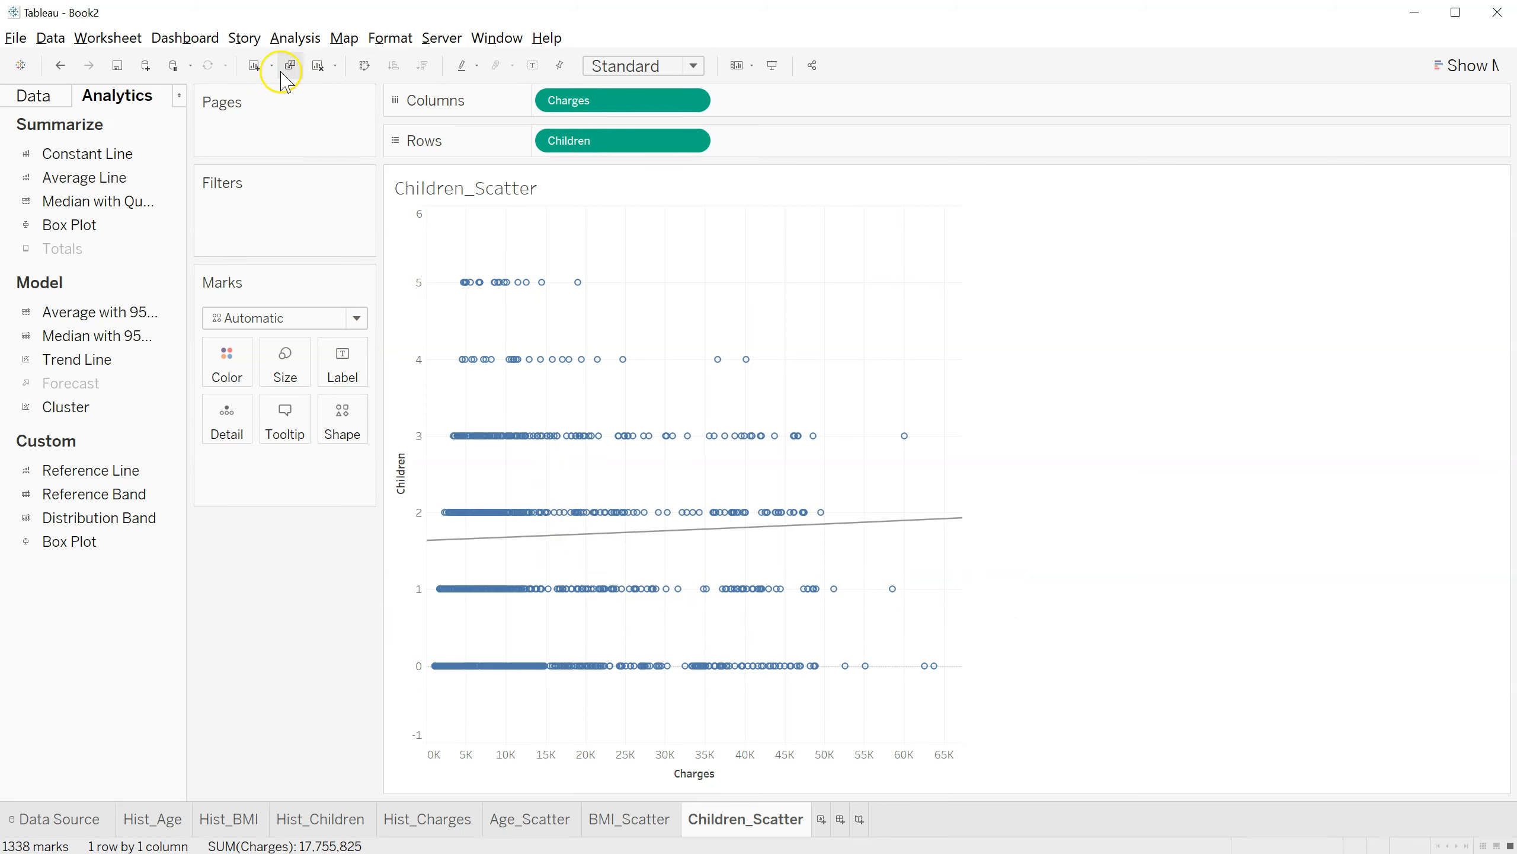
pyautogui.click(366, 67)
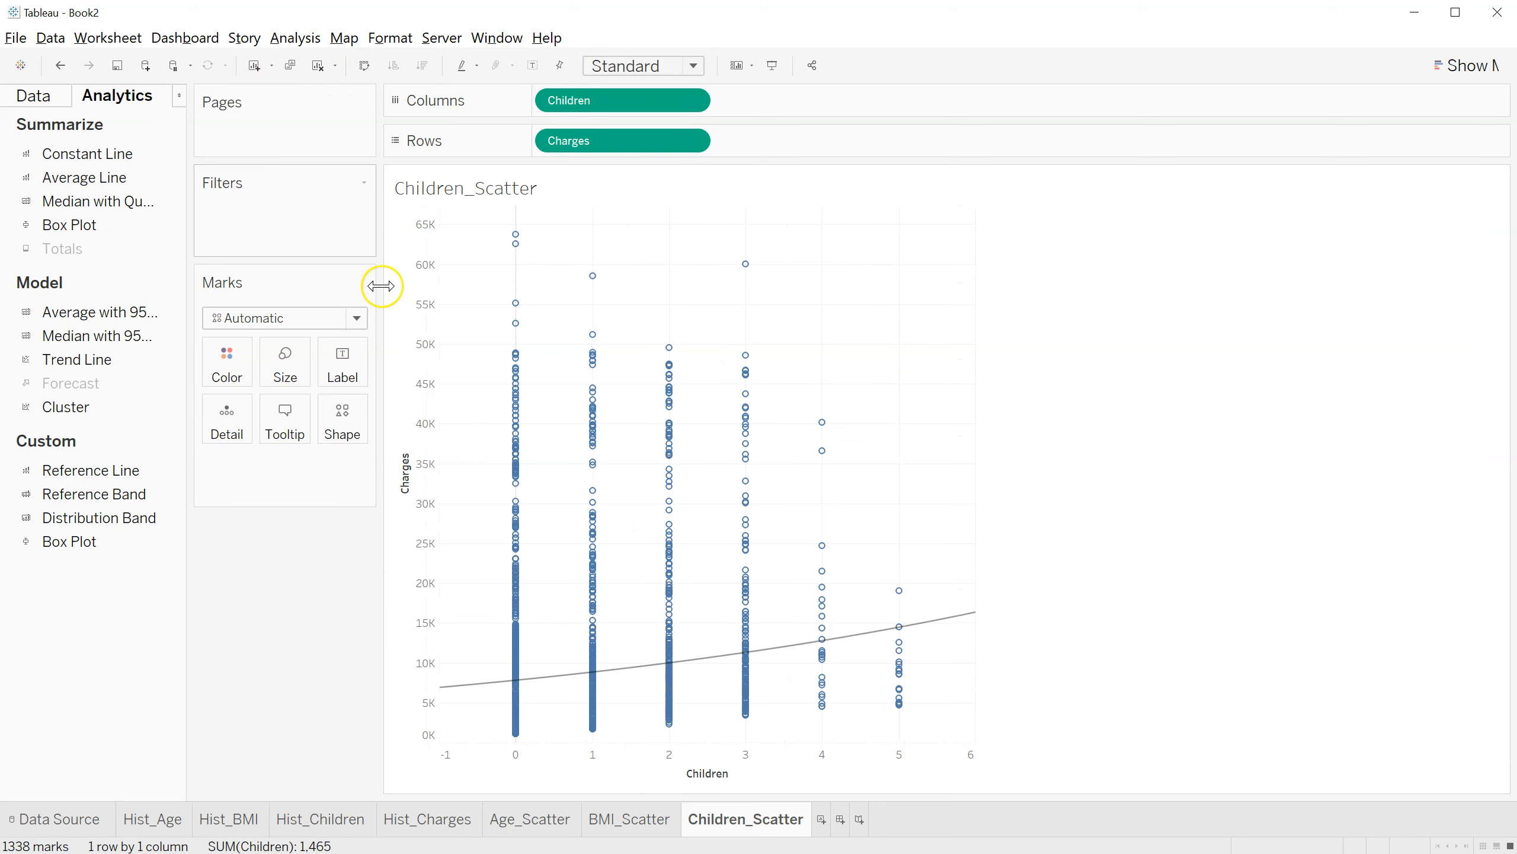
# - Open the trend line description for the Children_Scatter chart to check its equation
pyautogui.click(706, 669)
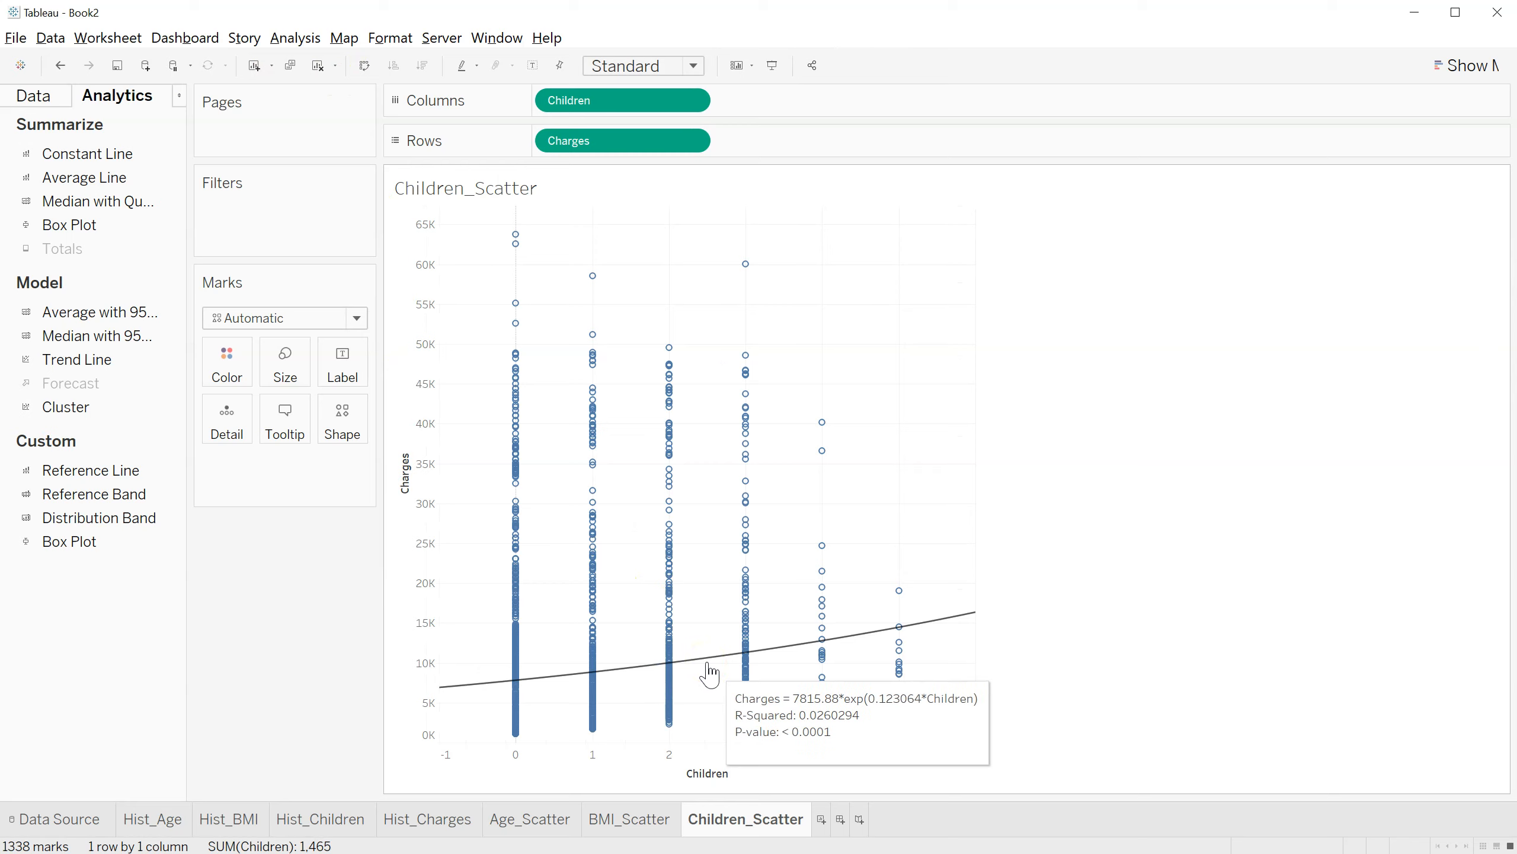
pyautogui.click(714, 656)
pyautogui.rightClick(713, 657)
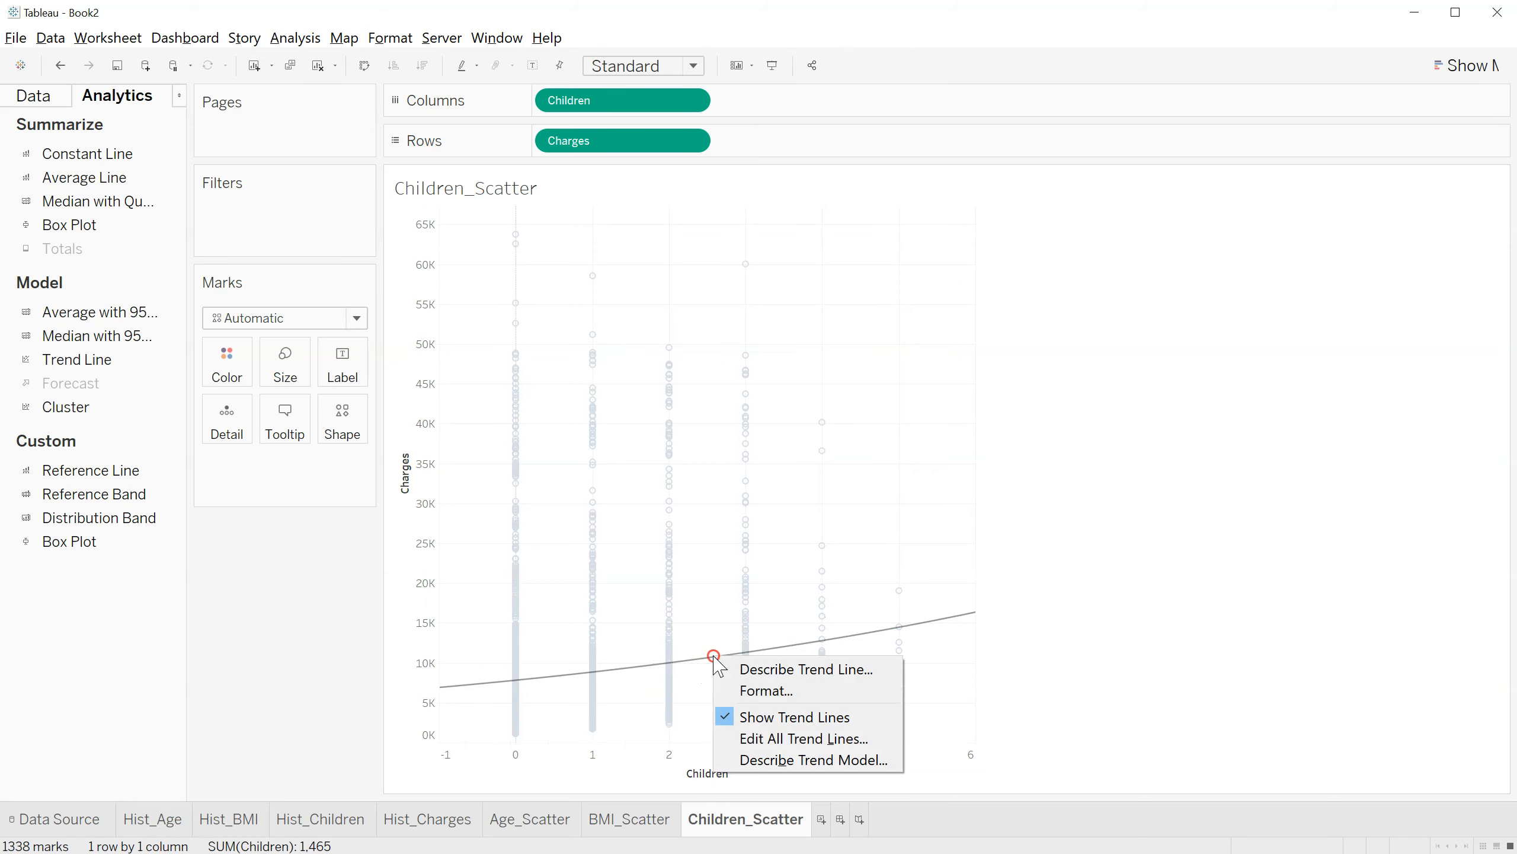
pyautogui.click(752, 688)
pyautogui.click(597, 544)
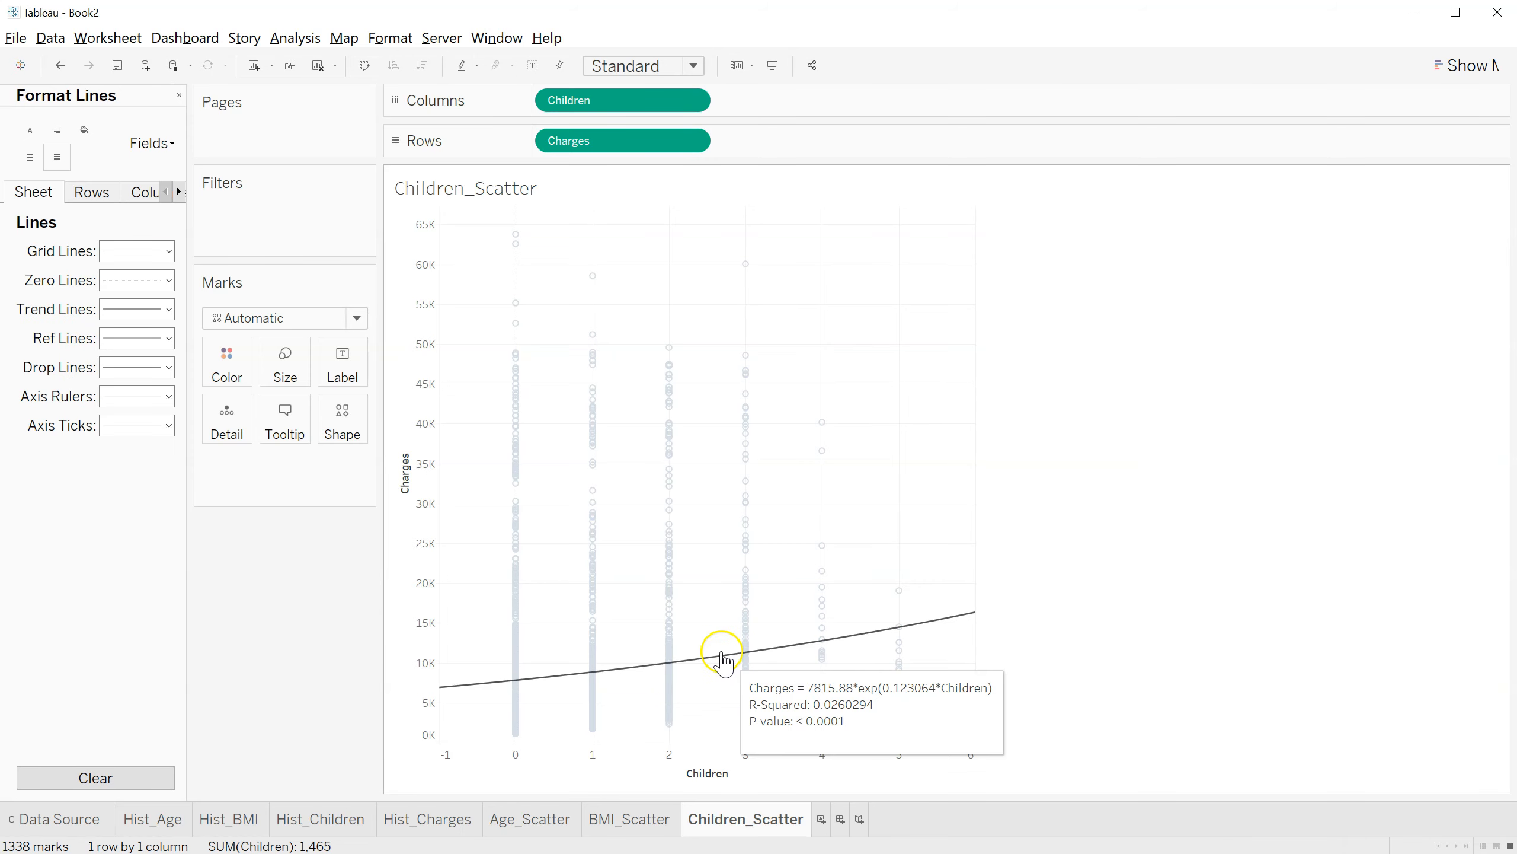
pyautogui.rightClick(722, 654)
pyautogui.click(782, 668)
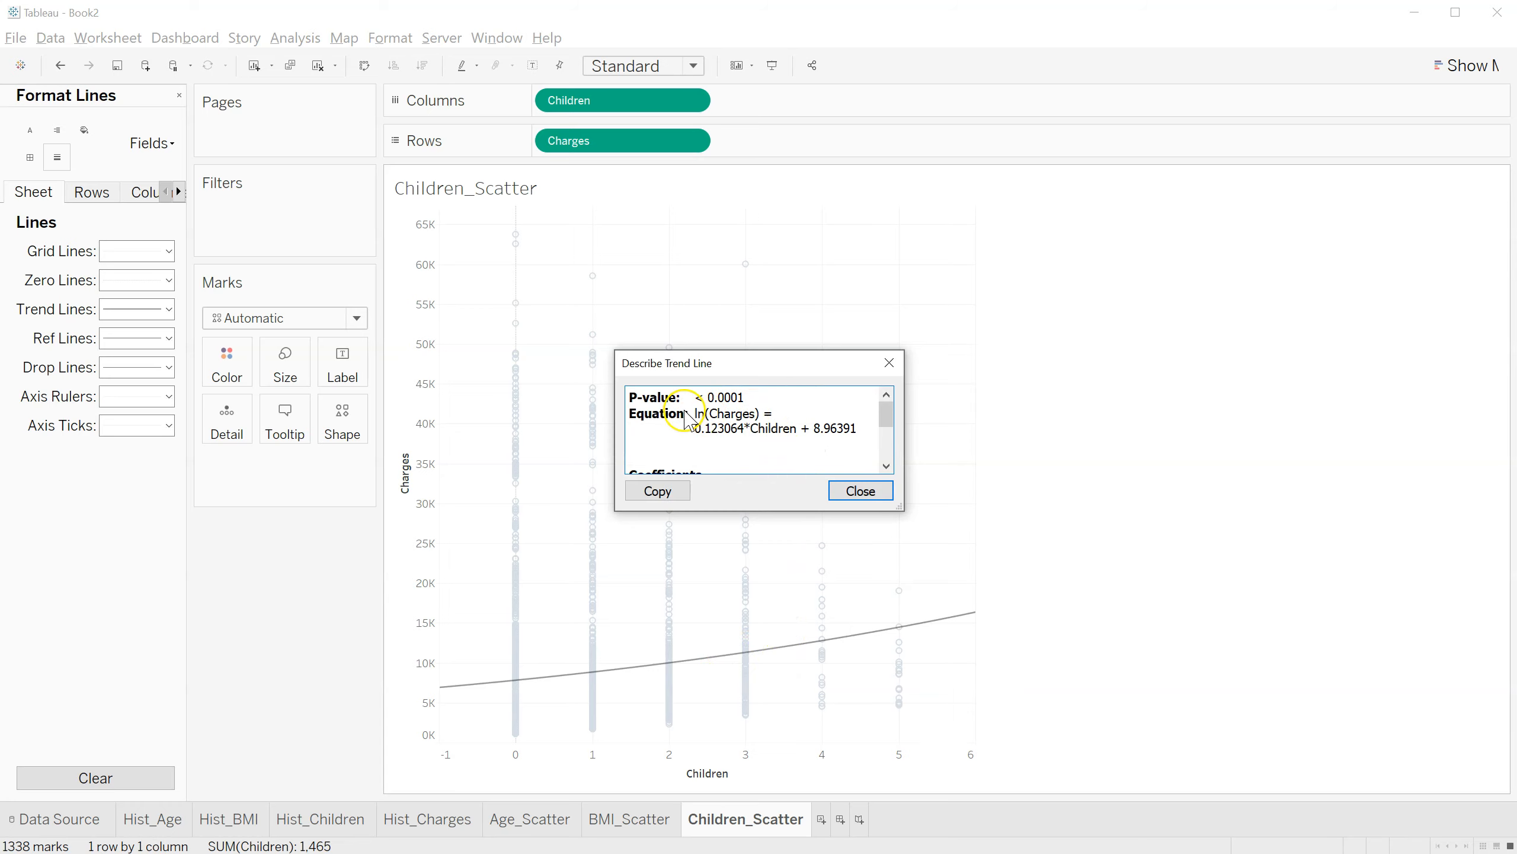
# - Examine the equation and p-value in the Children_Scatter trend line description, then close it
pyautogui.tripleClick(693, 420)
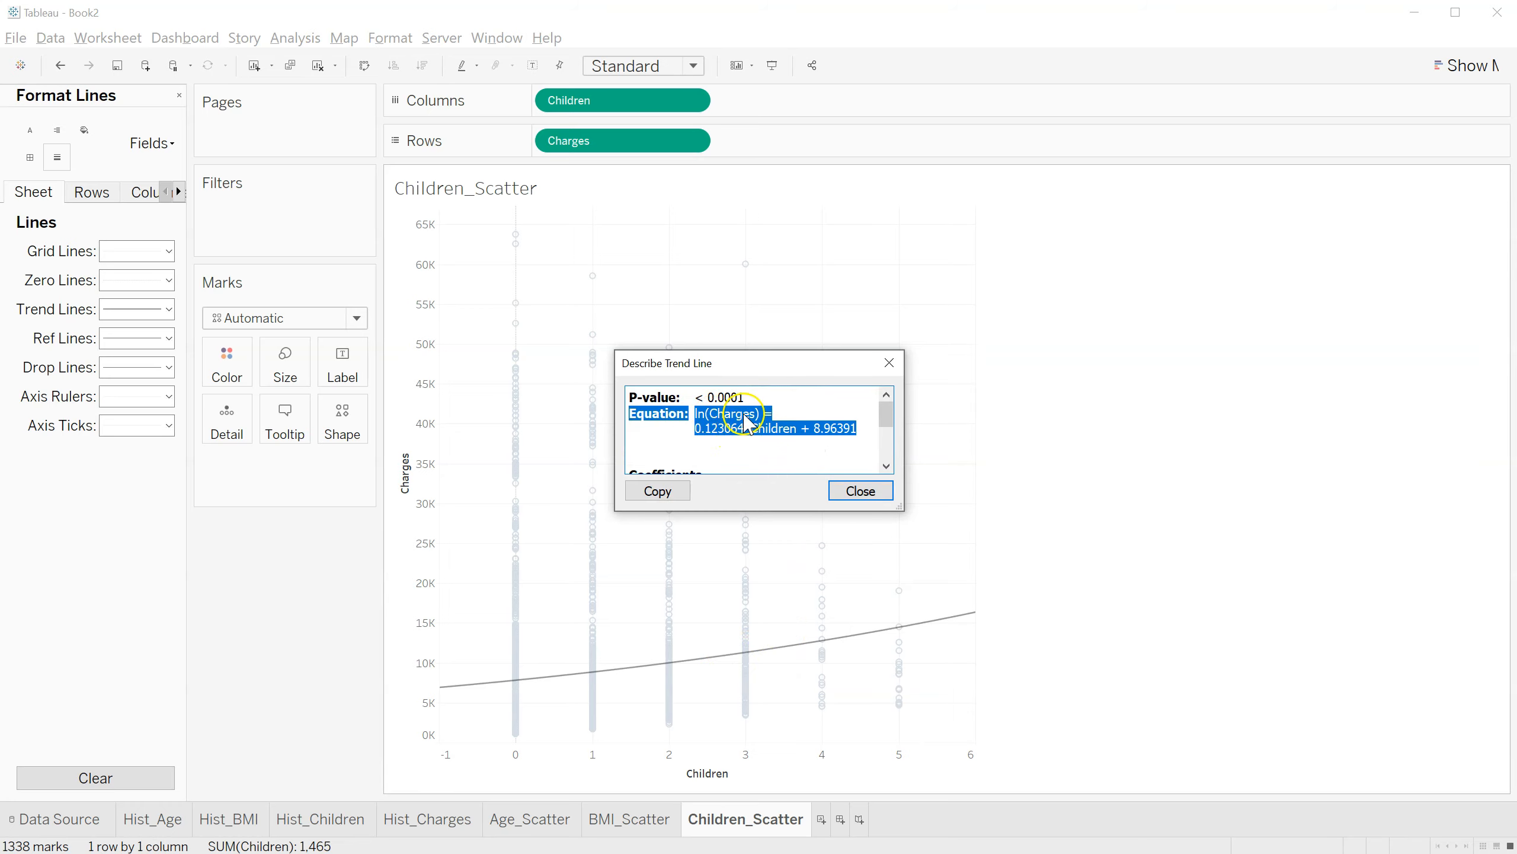
pyautogui.click(754, 425)
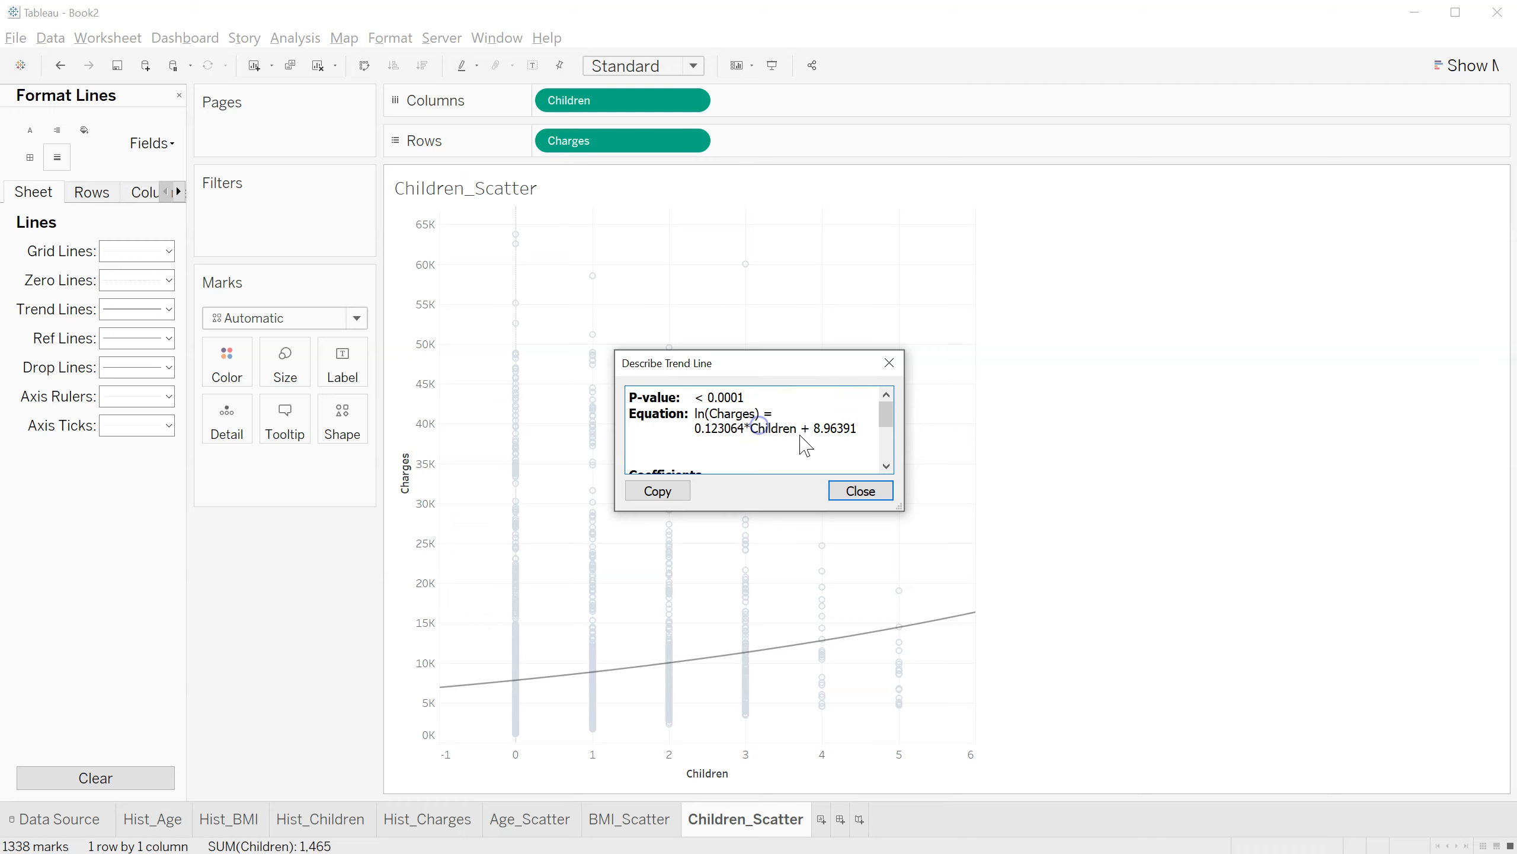
pyautogui.scroll(-2, 688, 425)
pyautogui.scroll(2, 691, 428)
pyautogui.moveTo(730, 369); pyautogui.dragTo(722, 386)
pyautogui.moveTo(700, 397); pyautogui.dragTo(672, 388)
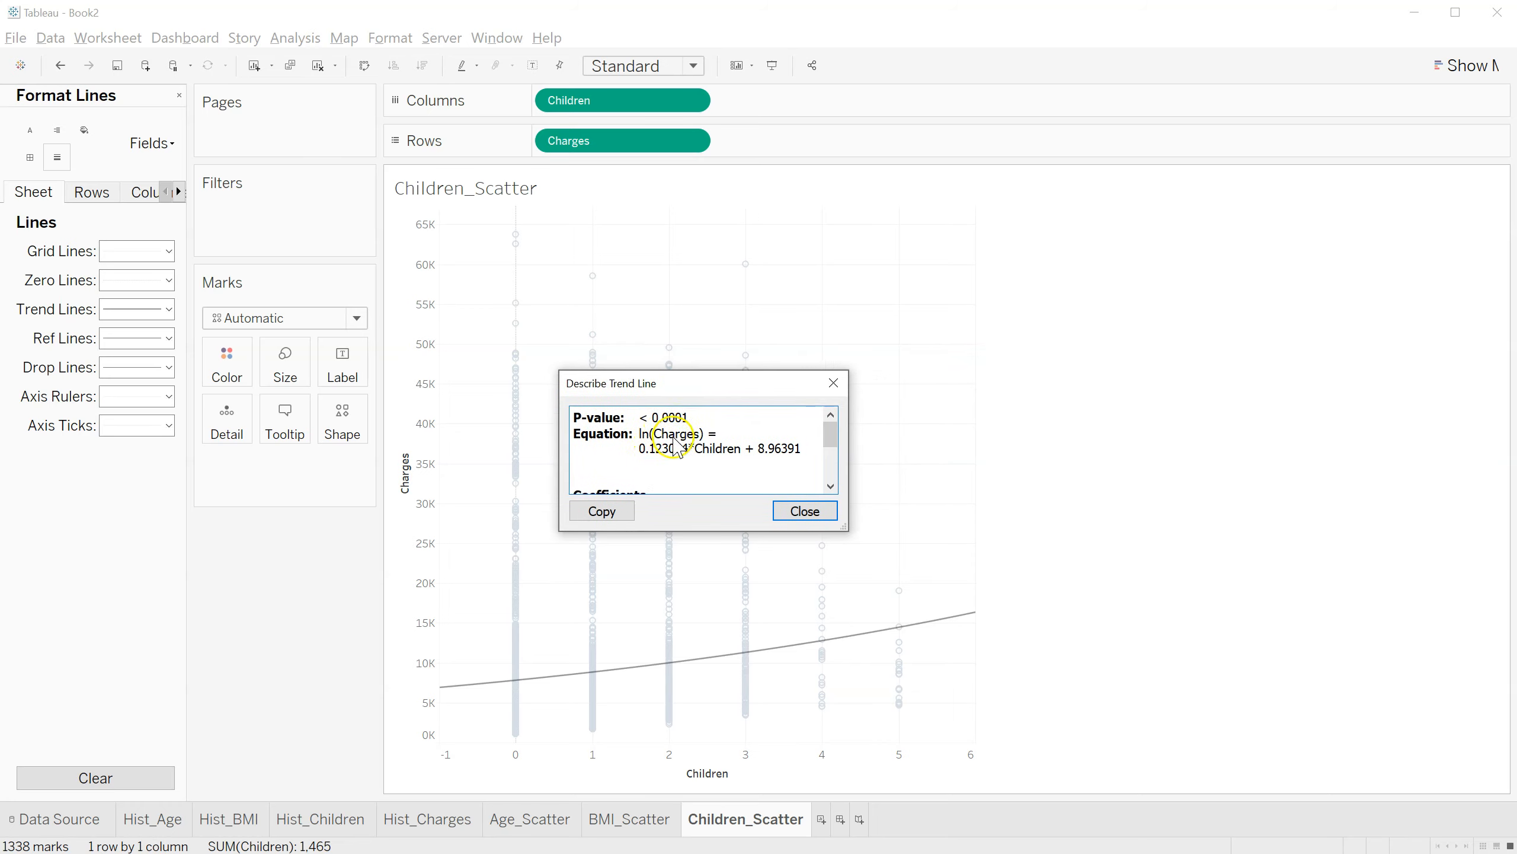
pyautogui.click(833, 383)
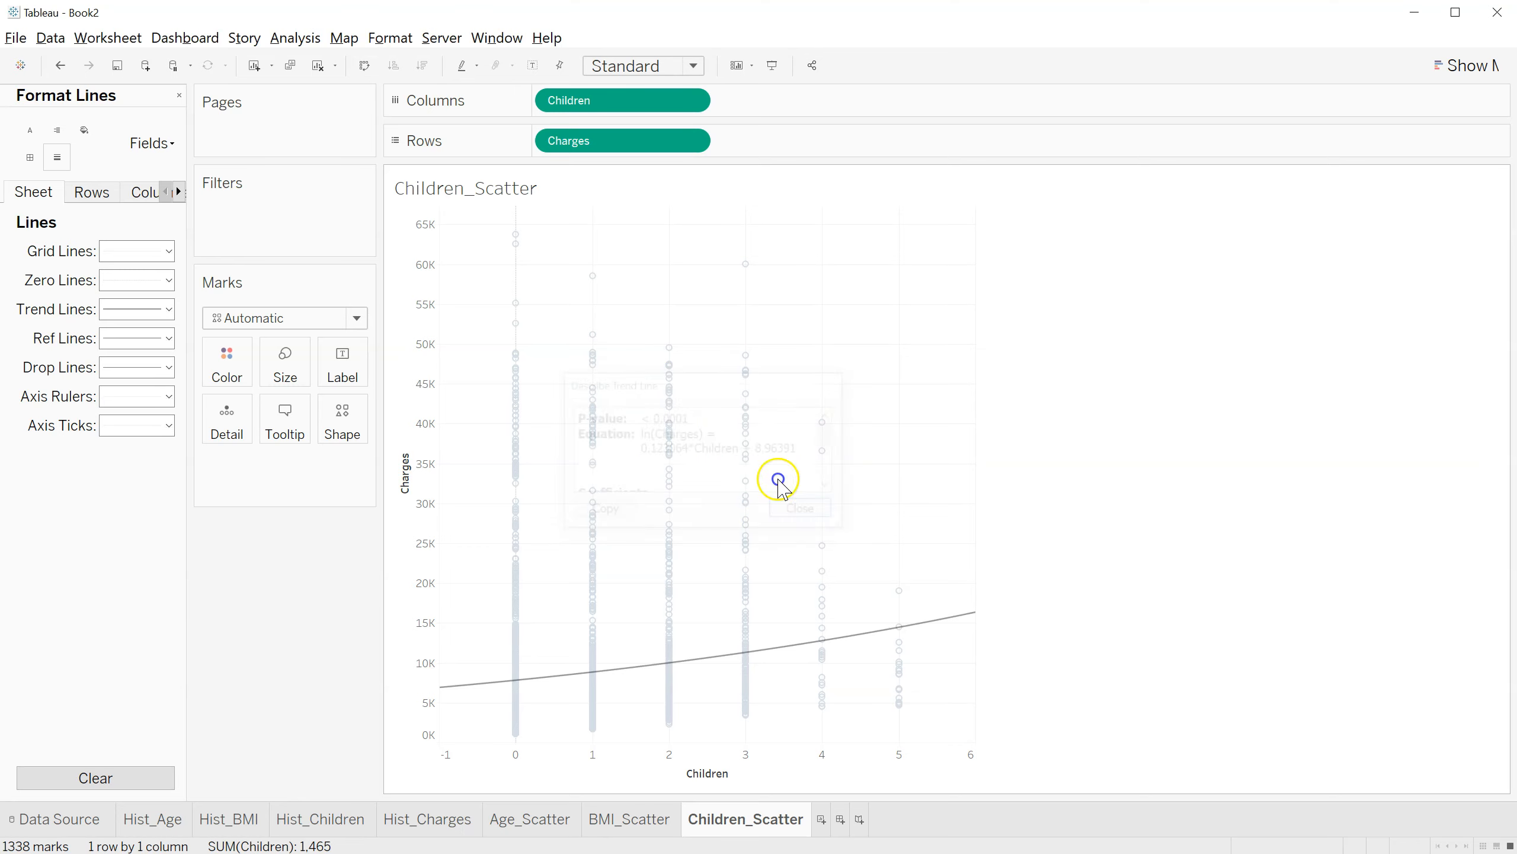
# - Open the trend model description for the Children_Scatter chart, review its fit statistics and coefficients, and close it
pyautogui.moveTo(701, 658)
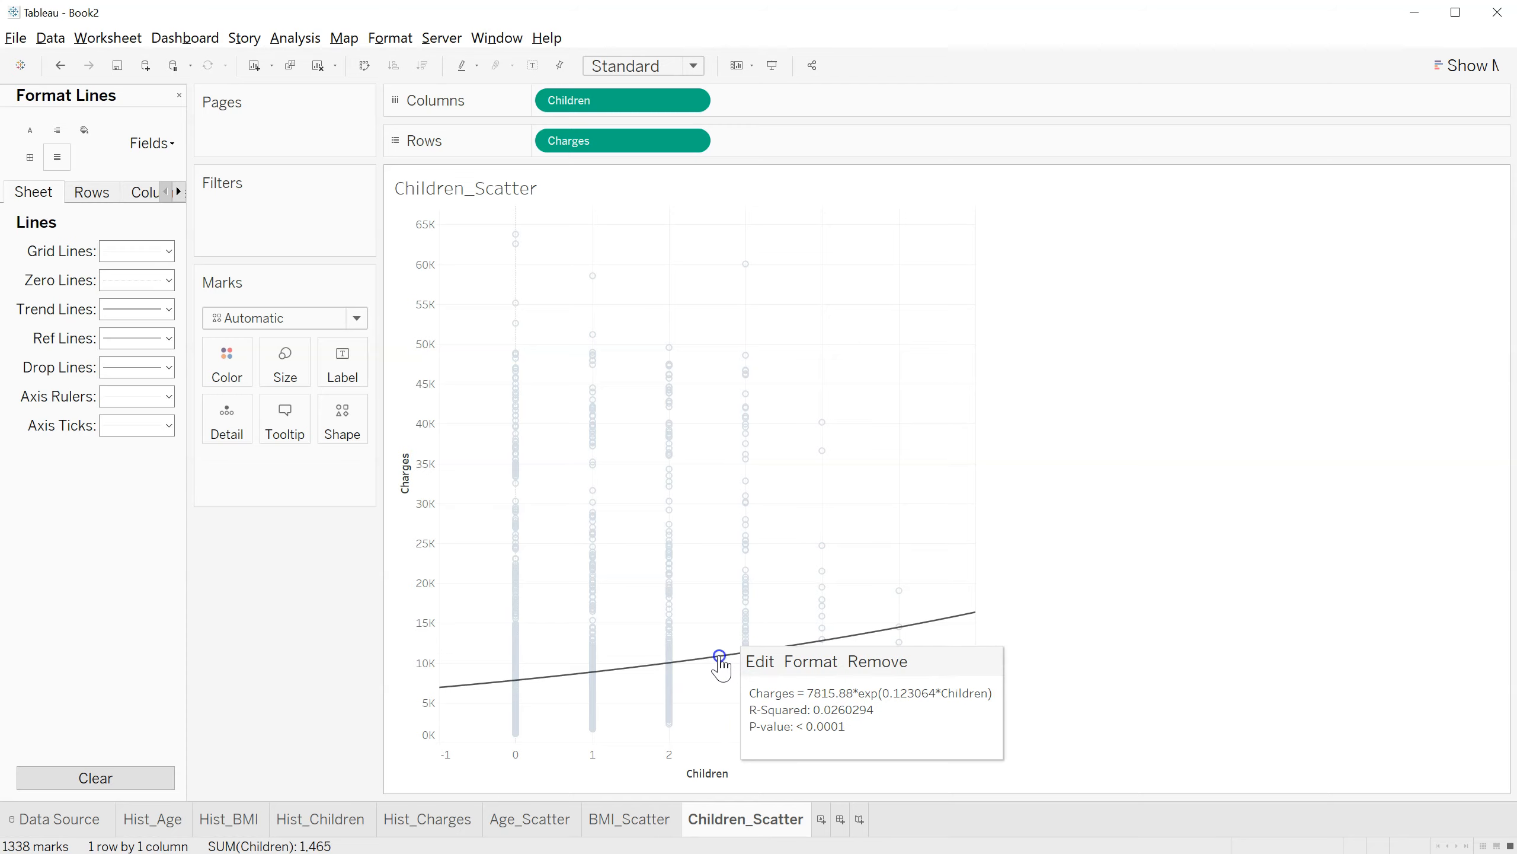
pyautogui.rightClick(720, 657)
pyautogui.click(763, 759)
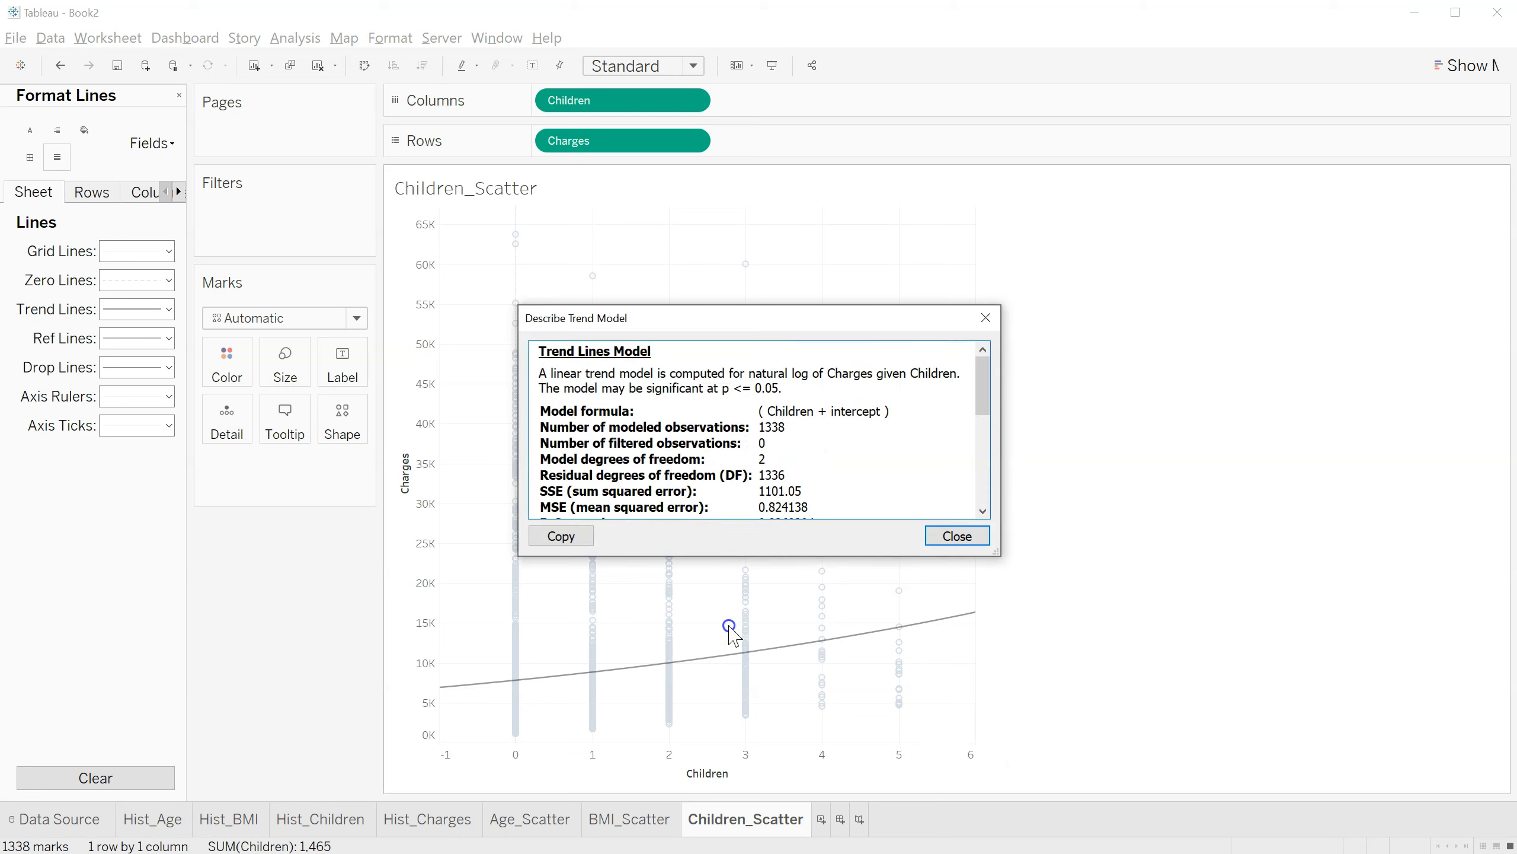
pyautogui.scroll(-4, 784, 467)
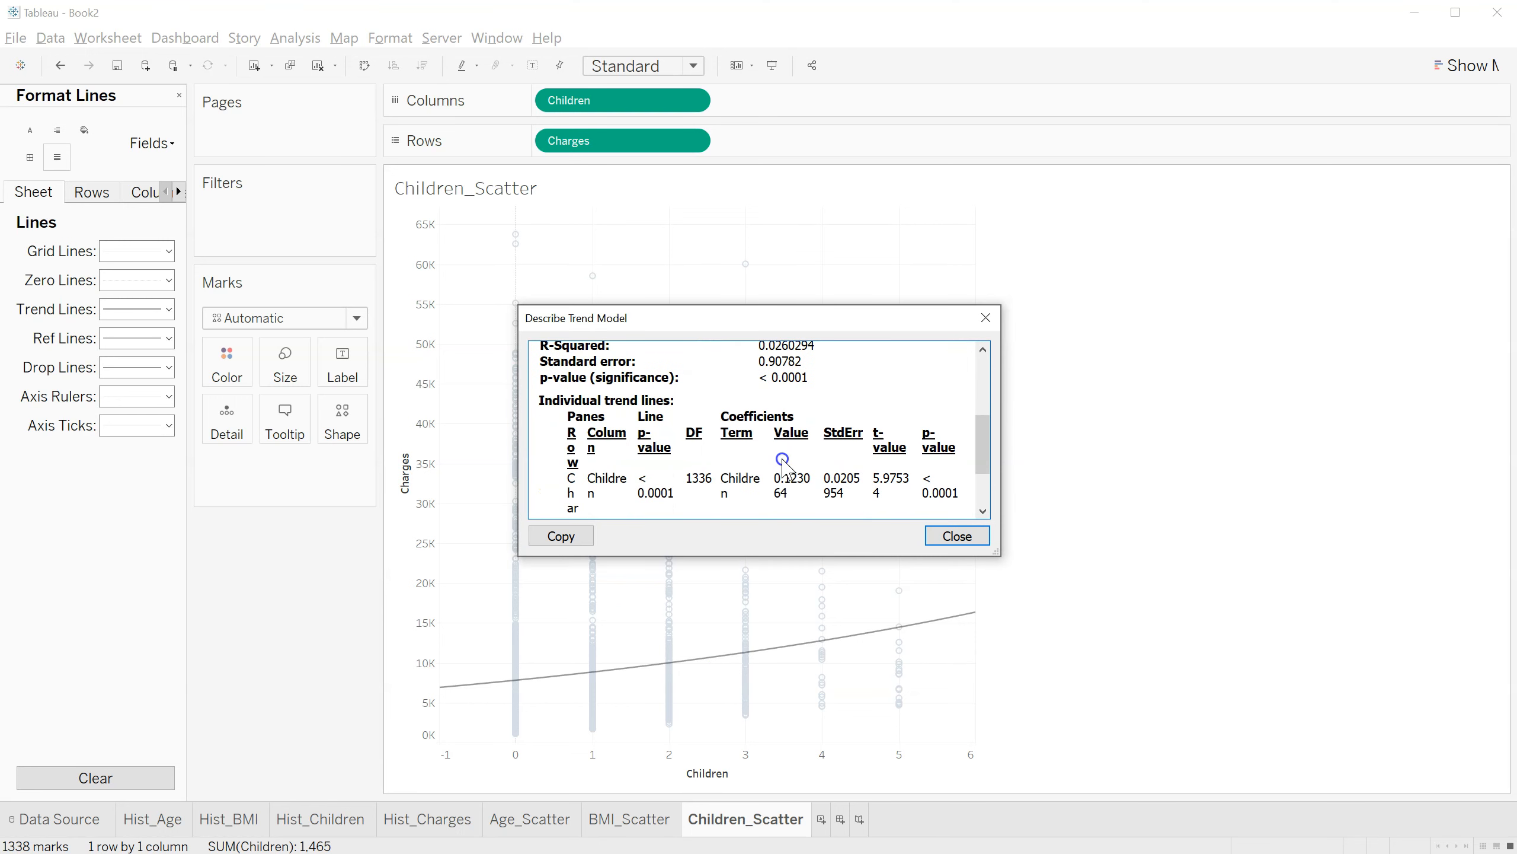
pyautogui.scroll(1, 783, 466)
pyautogui.scroll(-3, 783, 467)
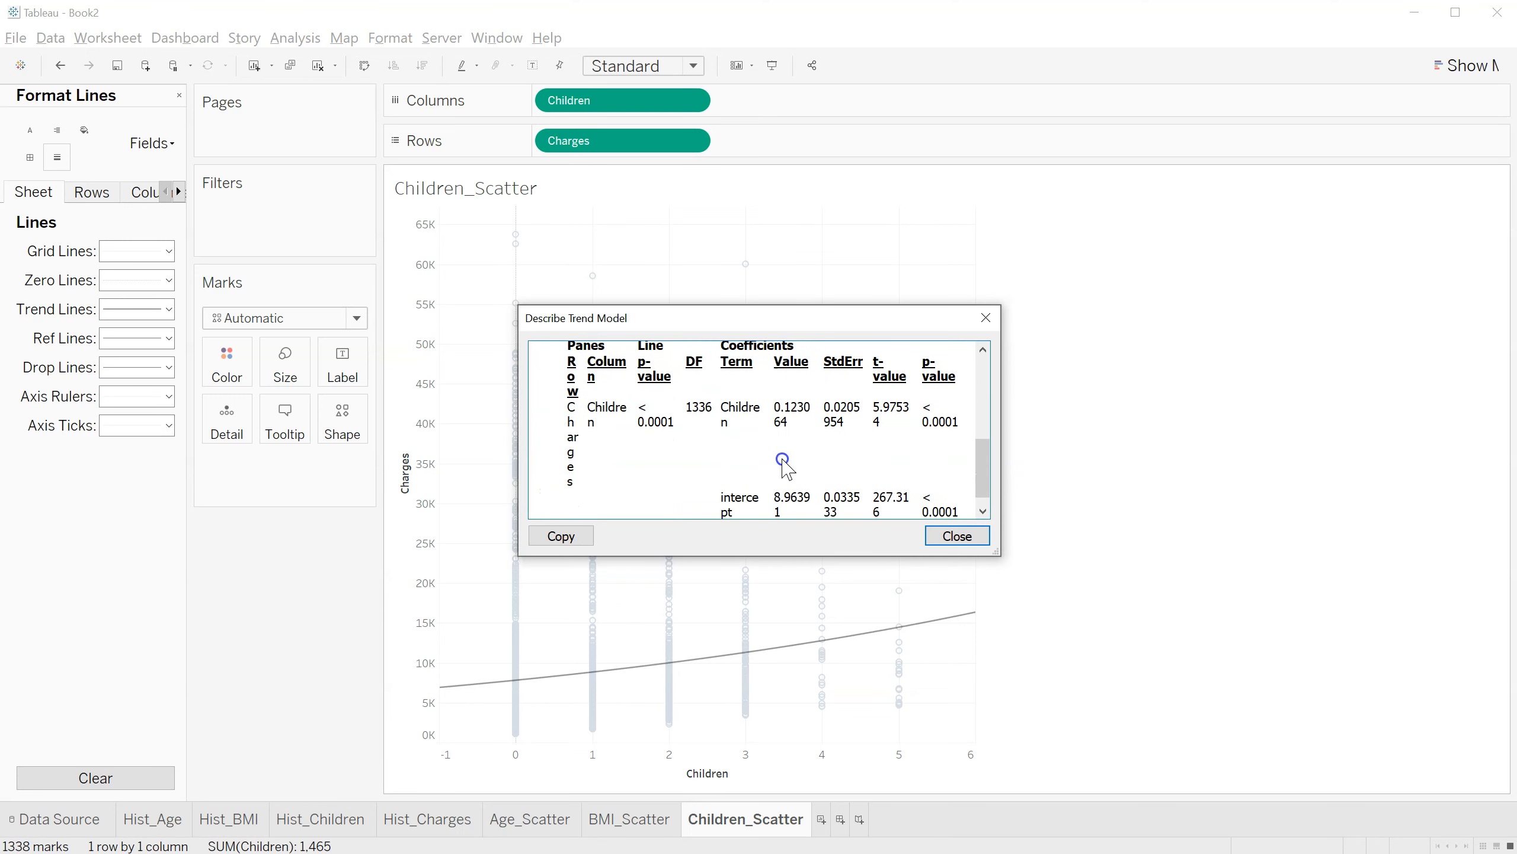
pyautogui.scroll(-1, 817, 444)
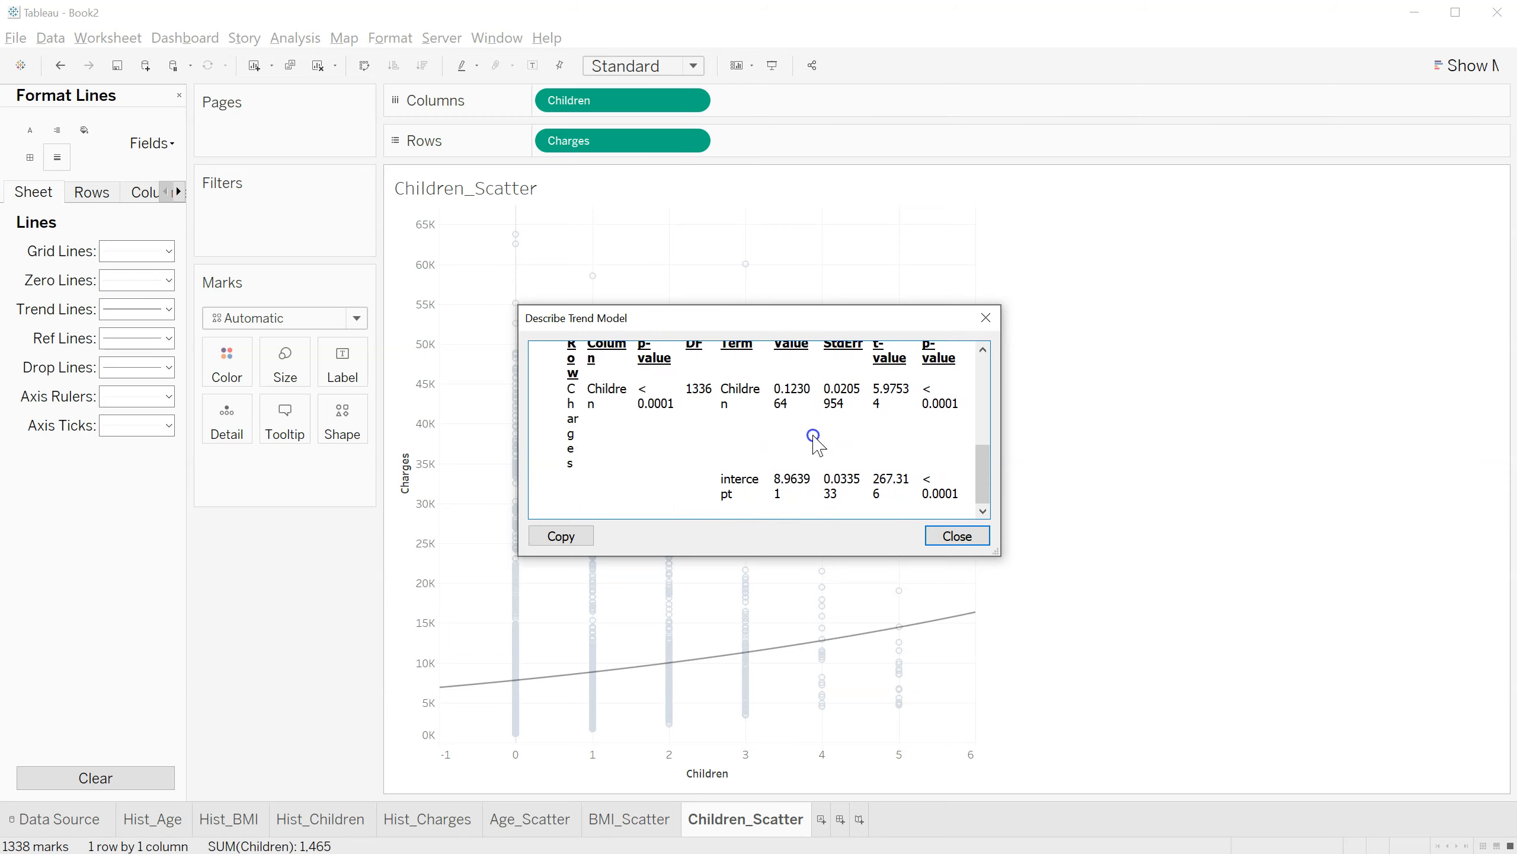
pyautogui.scroll(3, 681, 454)
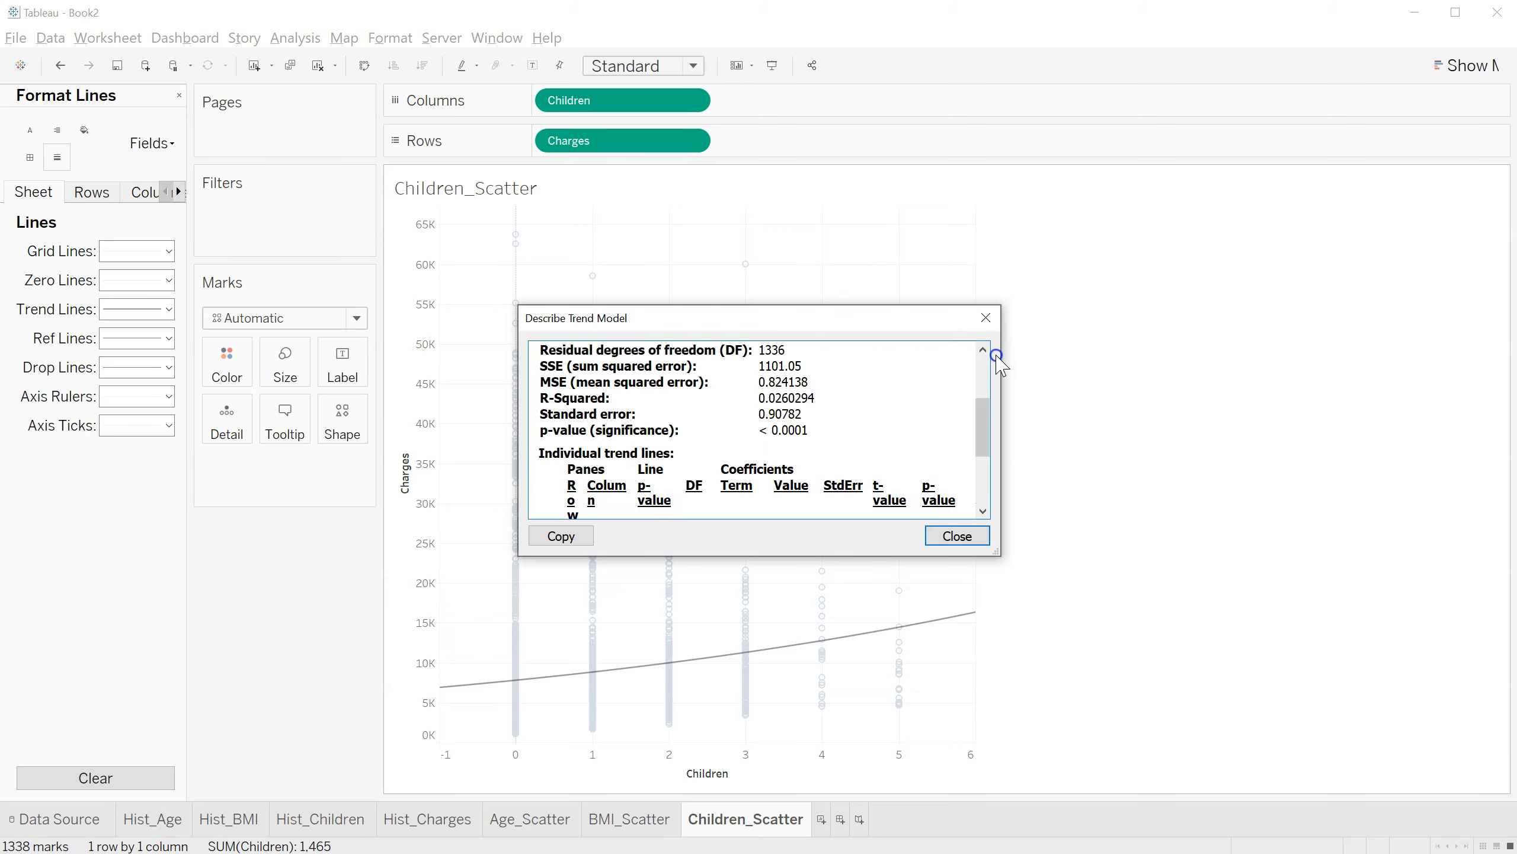
pyautogui.click(958, 536)
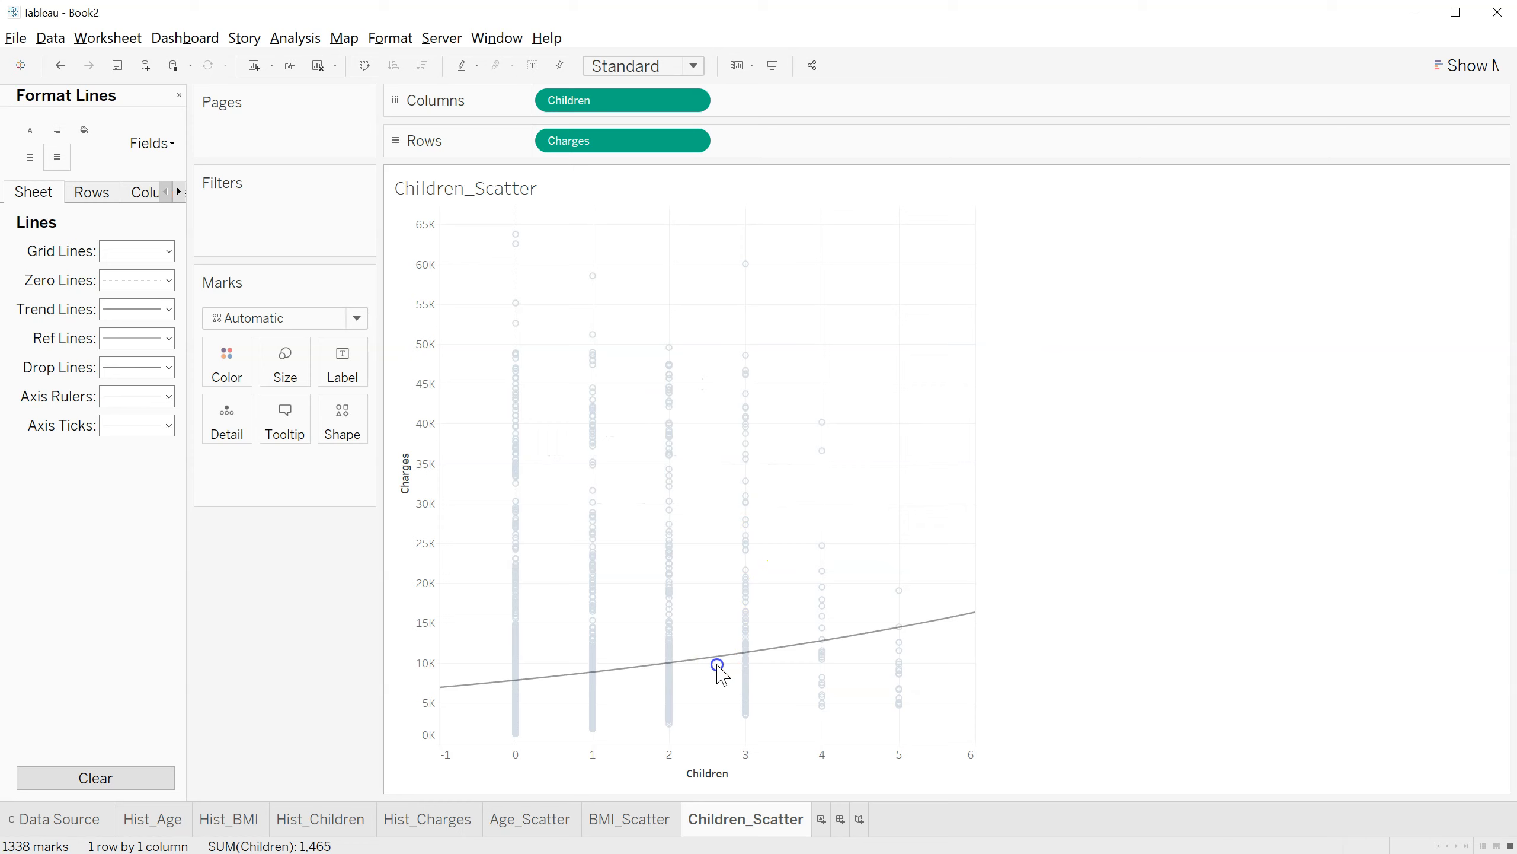
# - Switch to Word and remove the natural log and its parentheses from around Charges in the Children equation
pyautogui.moveTo(717, 664)
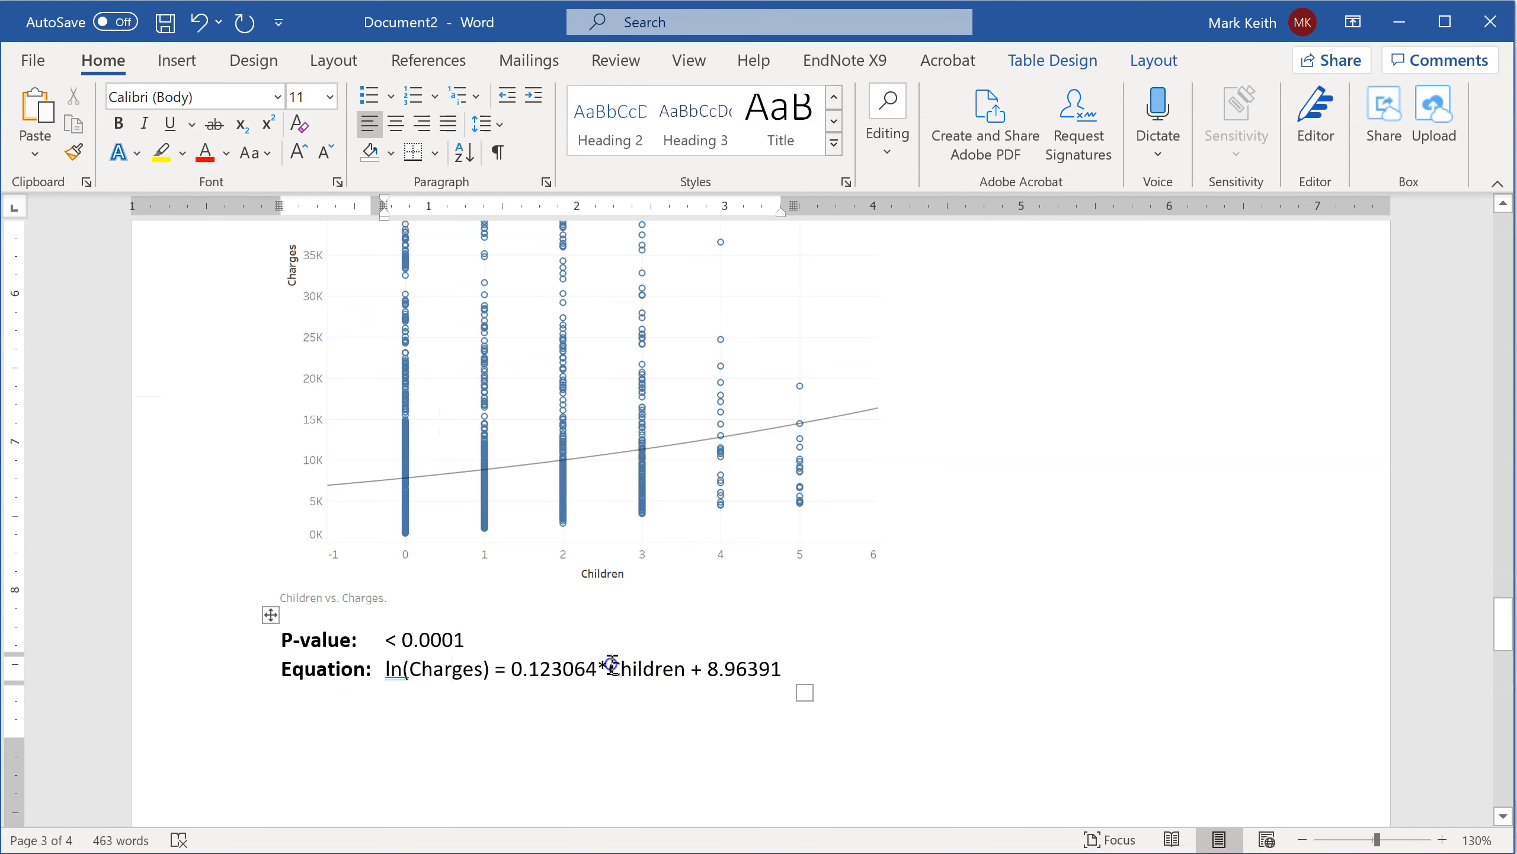
pyautogui.click(412, 668)
pyautogui.hotkey('shift', 'Left')
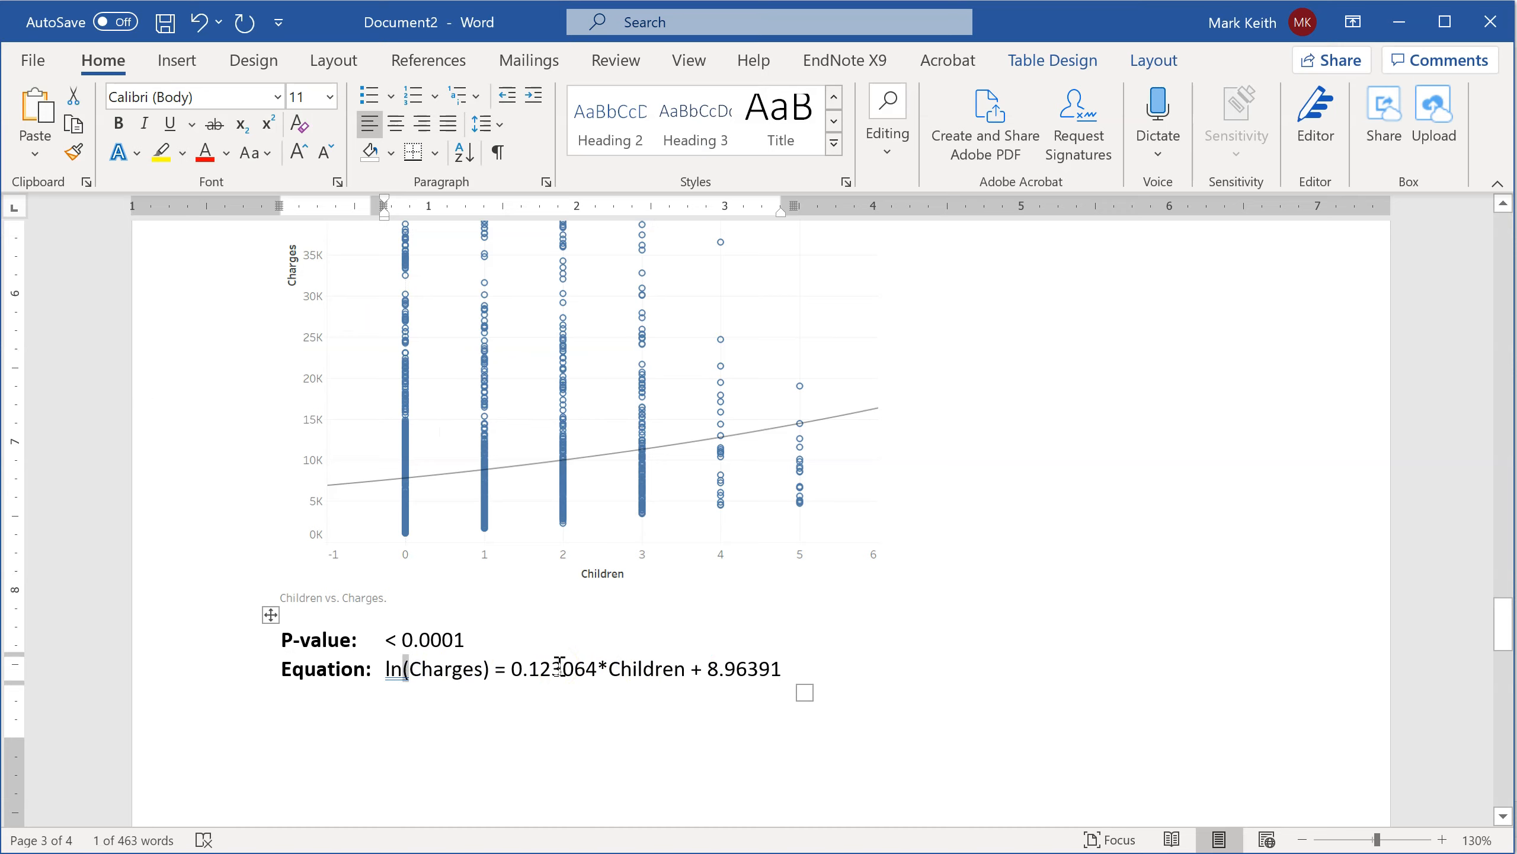
pyautogui.press('Delete')
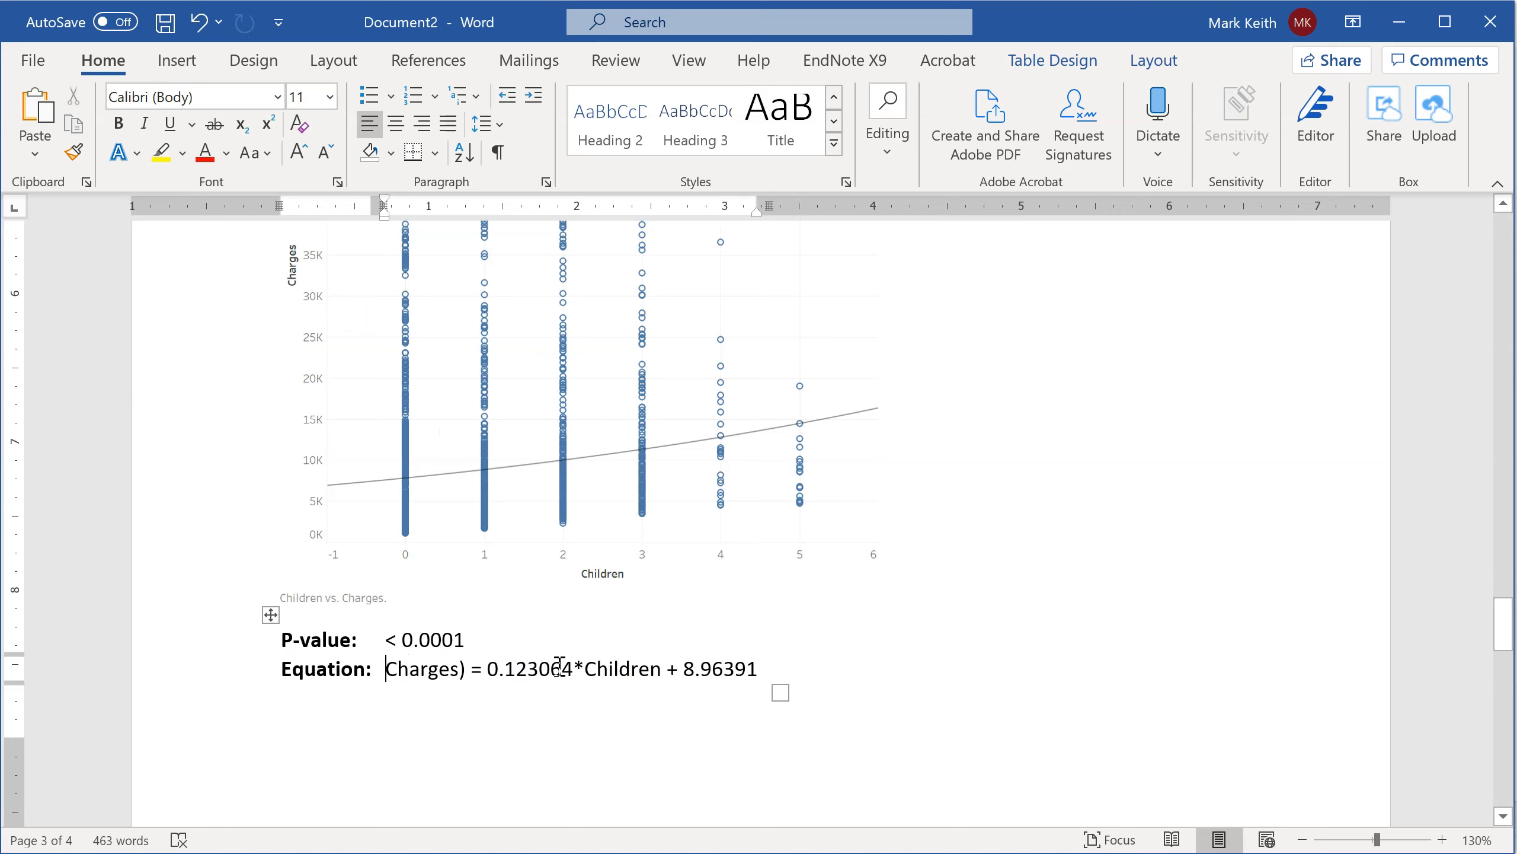
pyautogui.press('BackSpace')
pyautogui.press('Right')
pyautogui.press('Right')
pyautogui.press('Right')
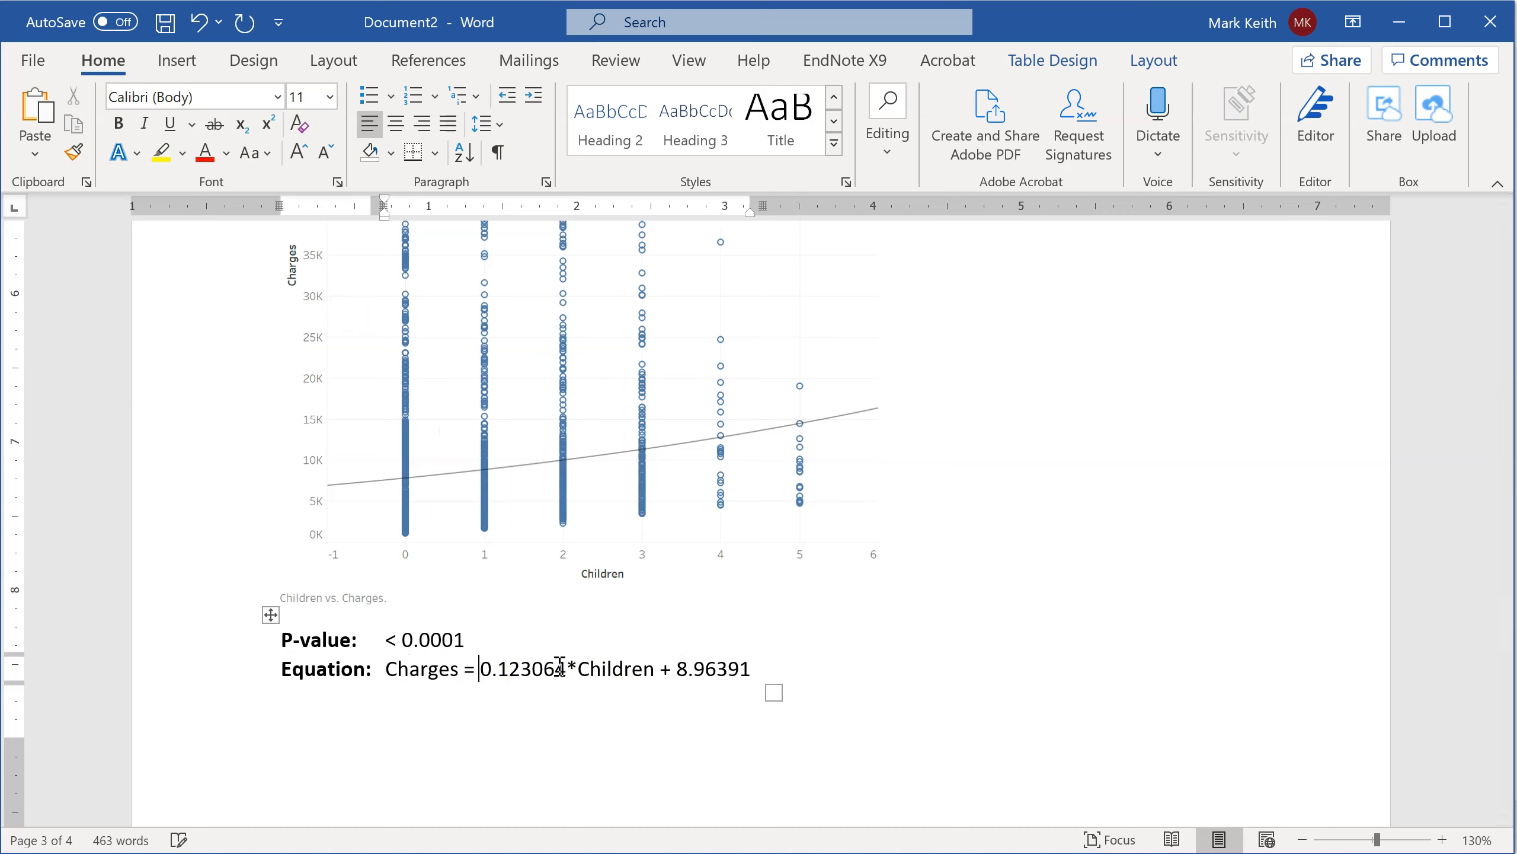
# - Replace the 0.123064 coefficient in the Children equation with 7815.88 from Tableau's trend line, followed by *e^(
pyautogui.hotkey('ctrl', 'shift', 'Right')
pyautogui.hotkey('alt', 'Tab')
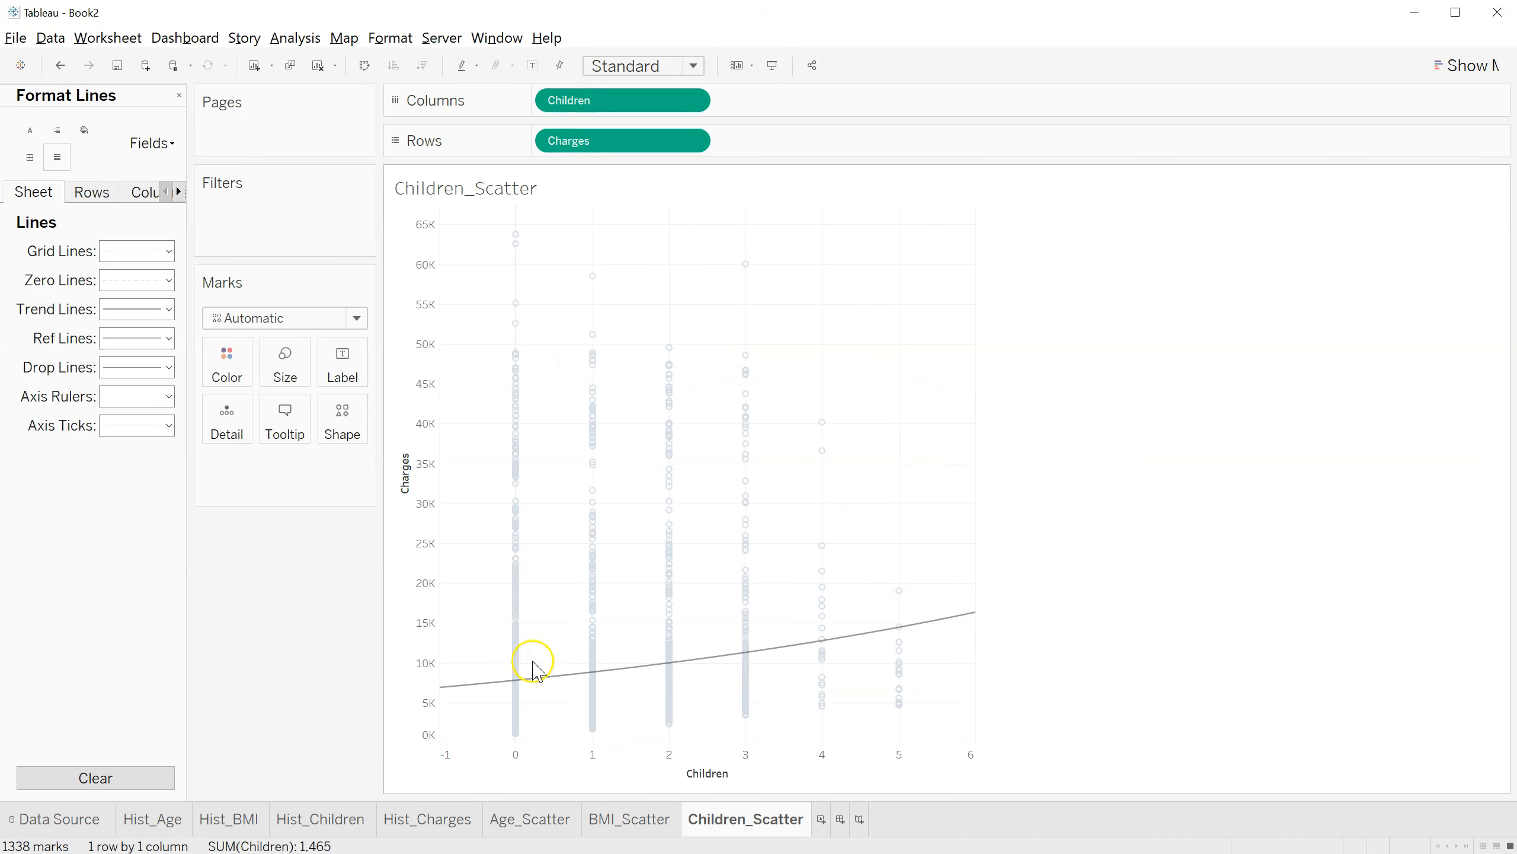
pyautogui.hotkey('alt', 'Tab')
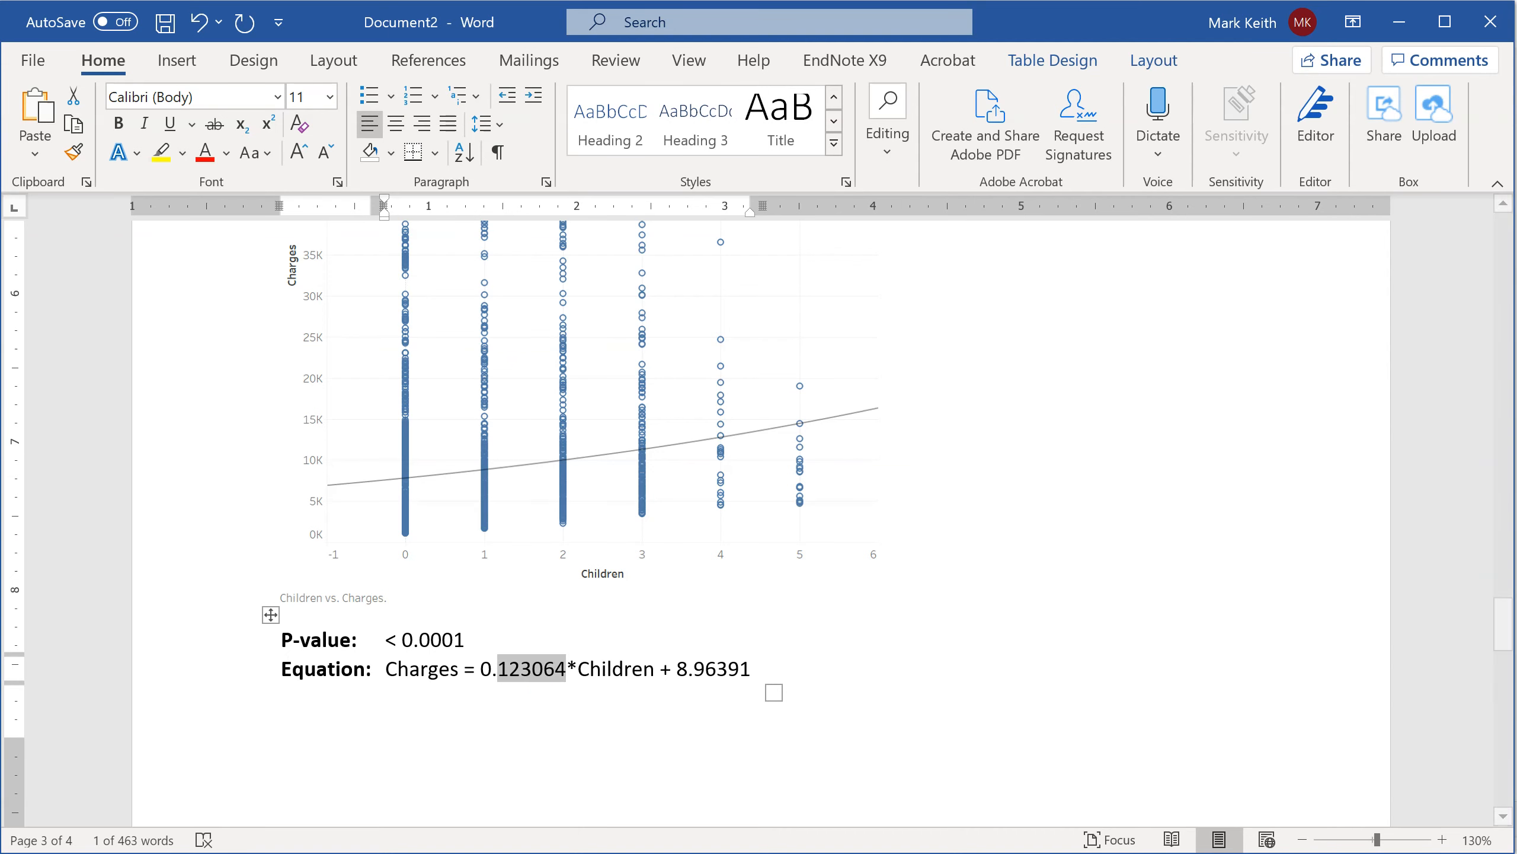
pyautogui.press('BackSpace')
pyautogui.press('BackSpace')
pyautogui.press('BackSpace')
pyautogui.write('7815')
pyautogui.hotkey('alt', 'Tab')
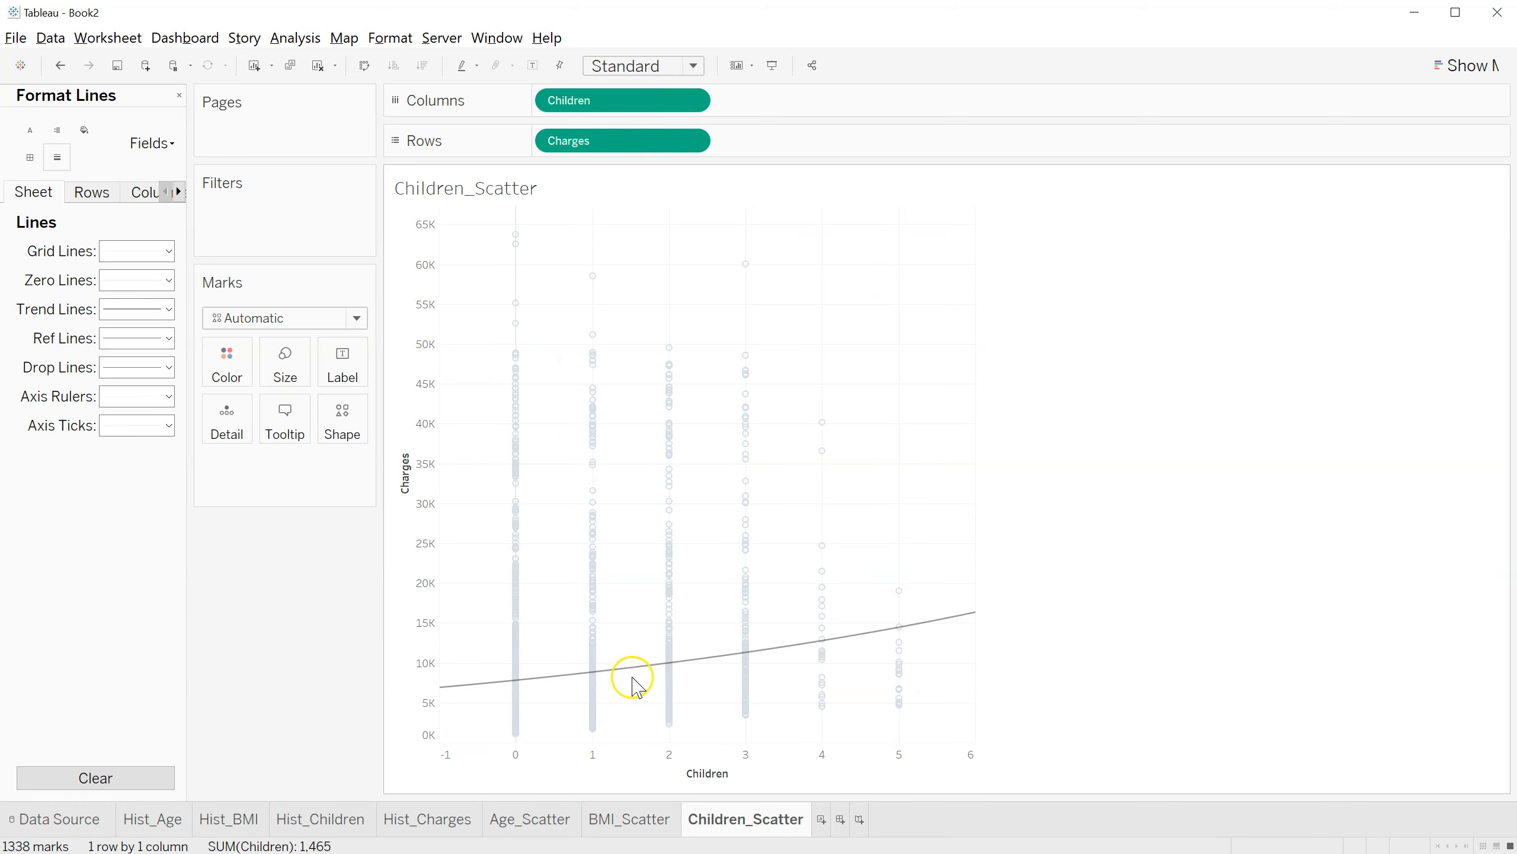
pyautogui.moveTo(631, 672)
pyautogui.hotkey('alt', 'Tab')
pyautogui.write('.88 *')
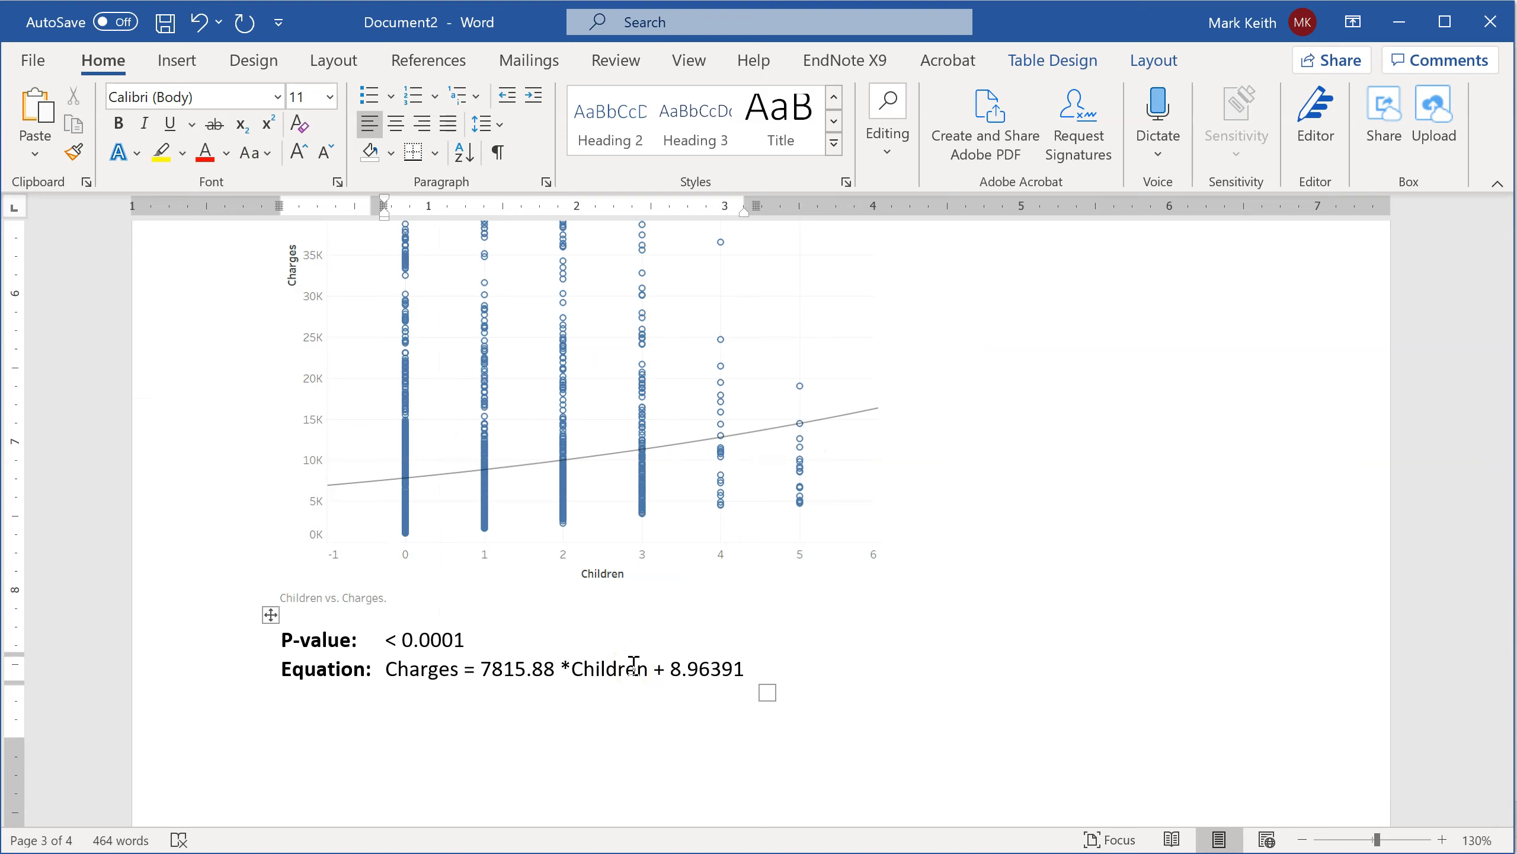
pyautogui.write('e')
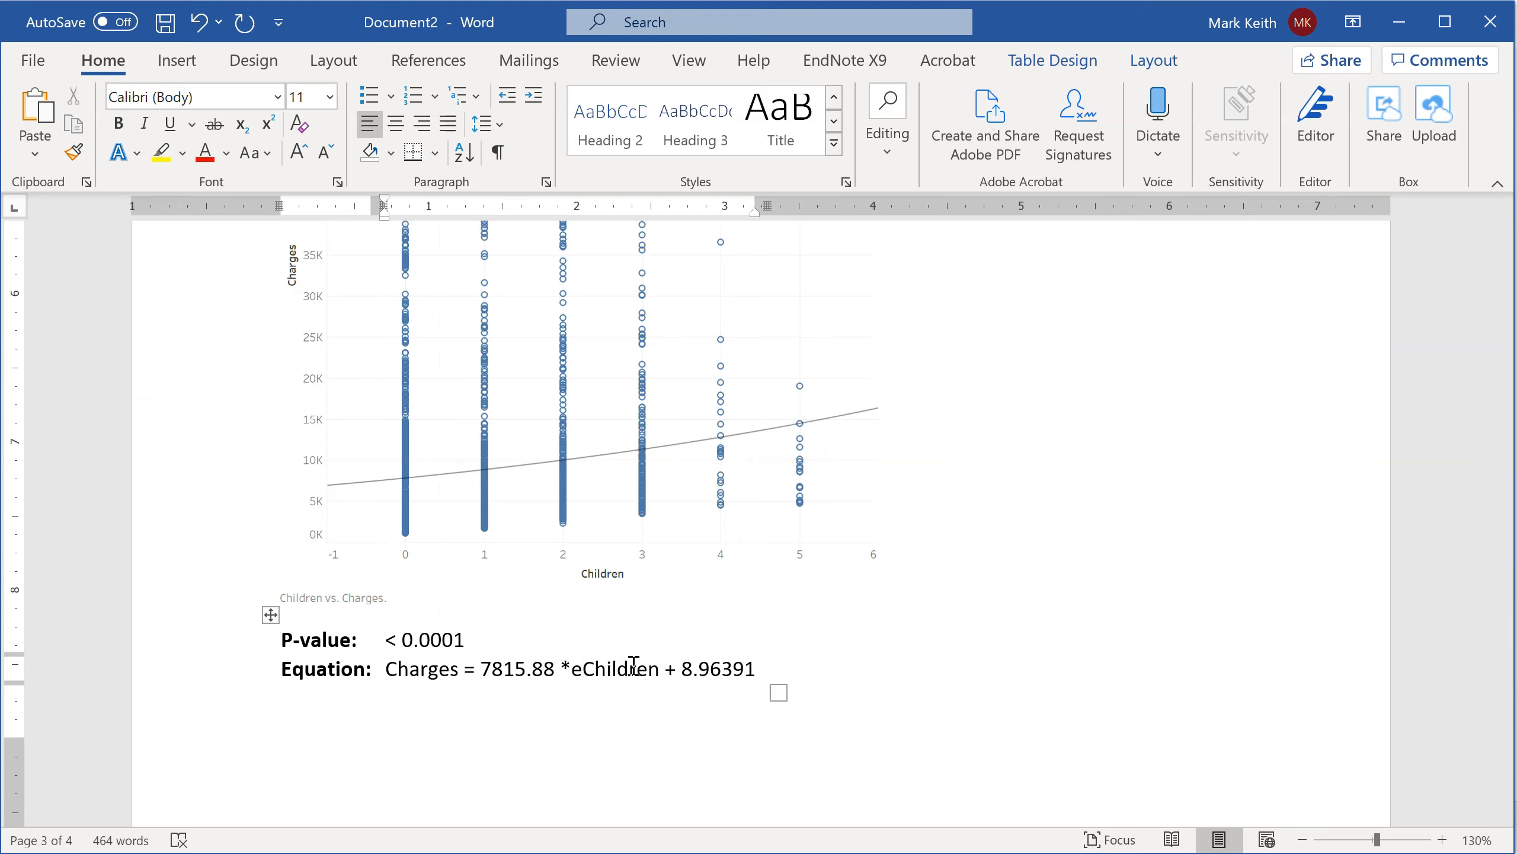
pyautogui.write('^(')
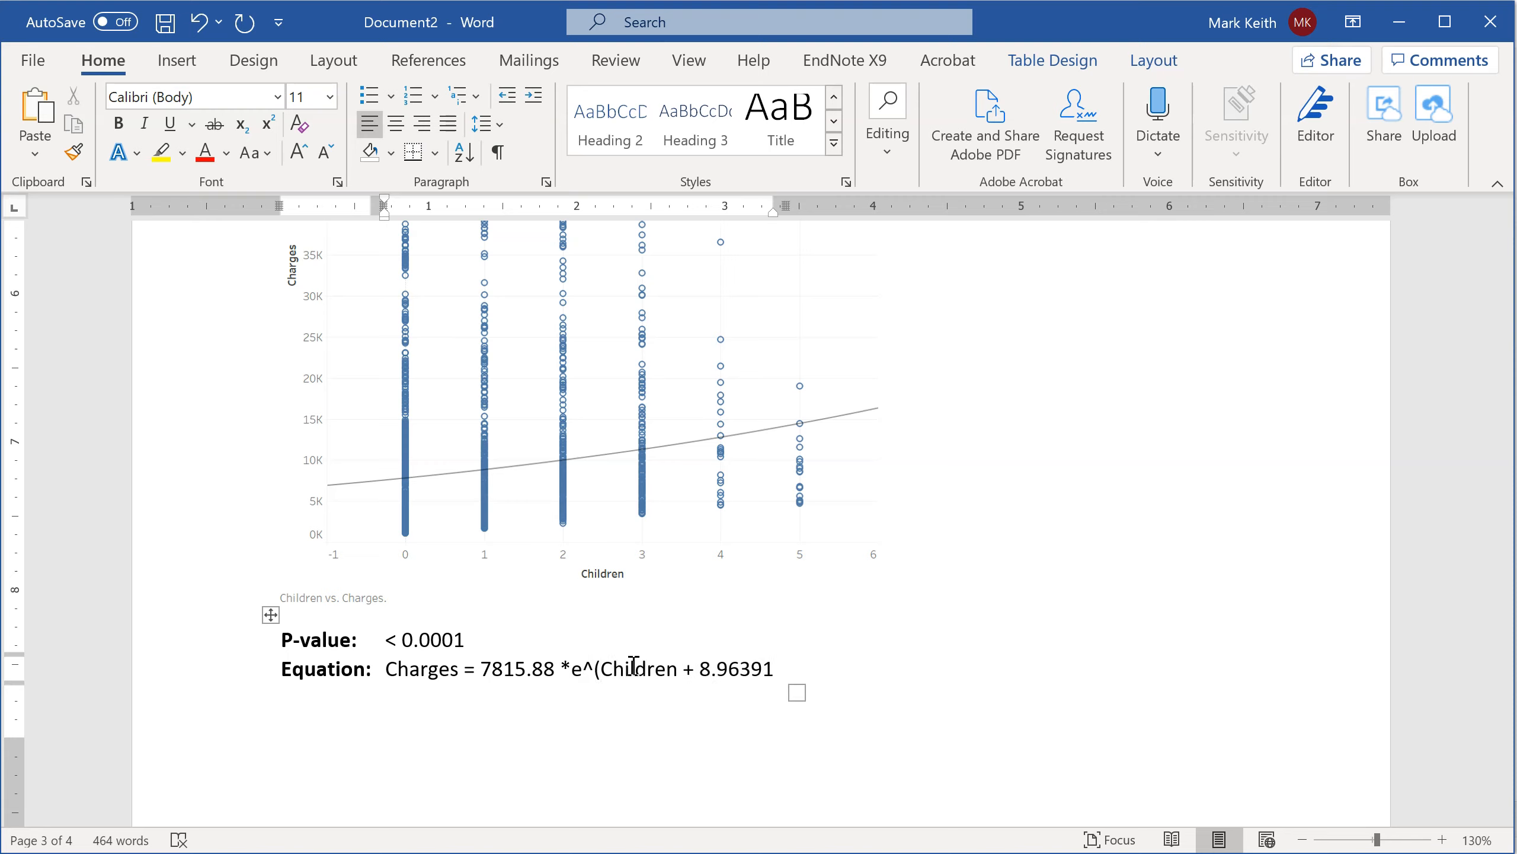
# - Copy the word Children from the equation, then delete it together with the plus sign
pyautogui.doubleClick(633, 664)
pyautogui.hotkey('ctrl', 'c')
pyautogui.press('Delete')
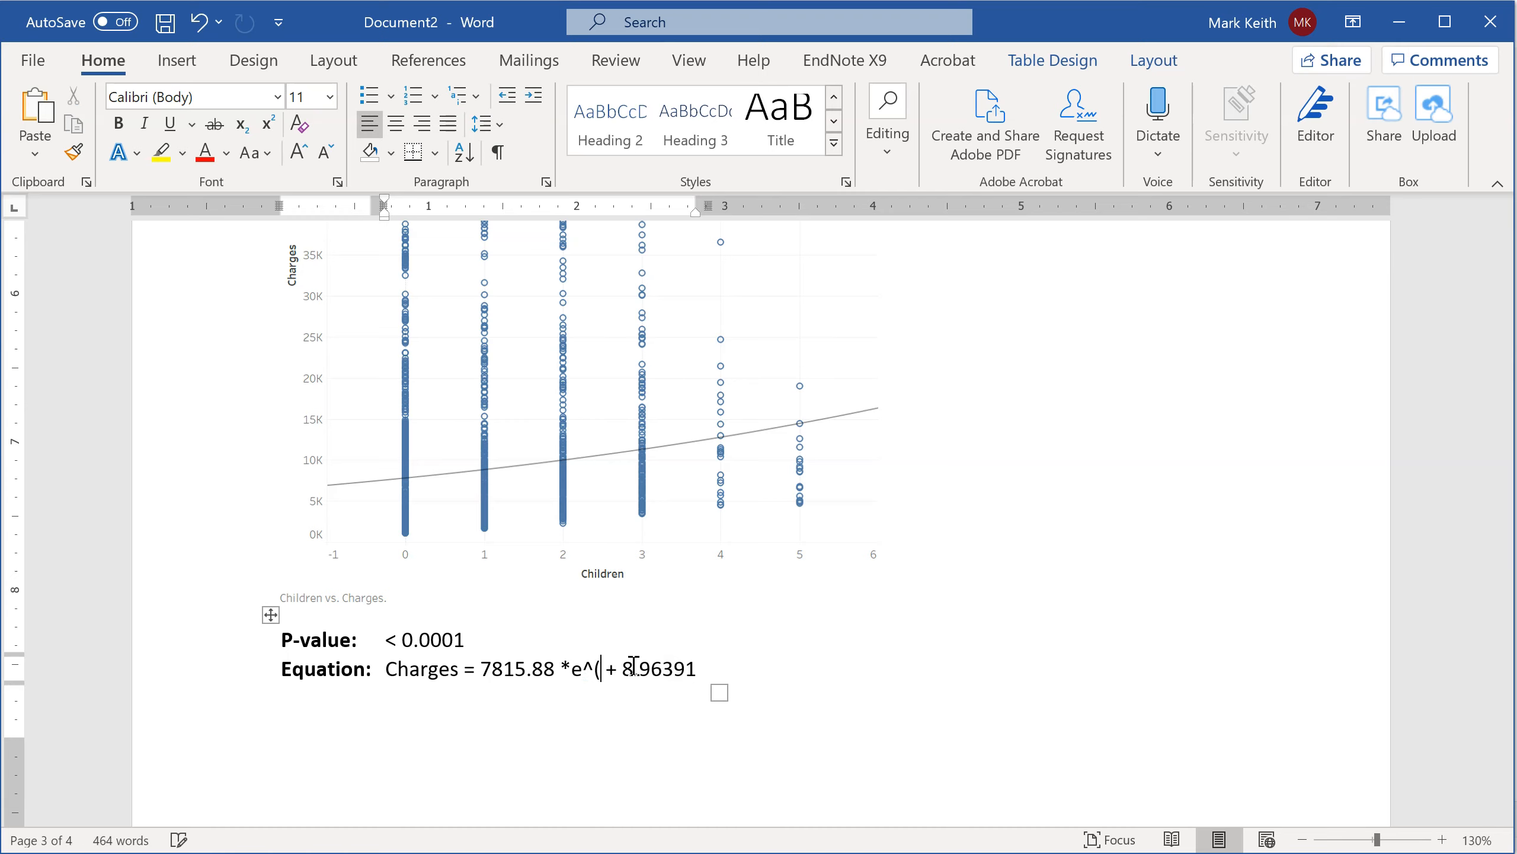
pyautogui.press('Delete')
pyautogui.press('Delete')
# - Replace the 8.96391 intercept with the exponent from Tableau's trend line, completing the equation with 0.123064* Children)
pyautogui.hotkey('shift', 'Right')
pyautogui.hotkey('shift', 'Right')
pyautogui.hotkey('shift', 'Right')
pyautogui.hotkey('shift', 'Right')
pyautogui.hotkey('shift', 'Right')
pyautogui.hotkey('shift', 'Right')
pyautogui.hotkey('shift', 'Right')
pyautogui.hotkey('shift', 'Right')
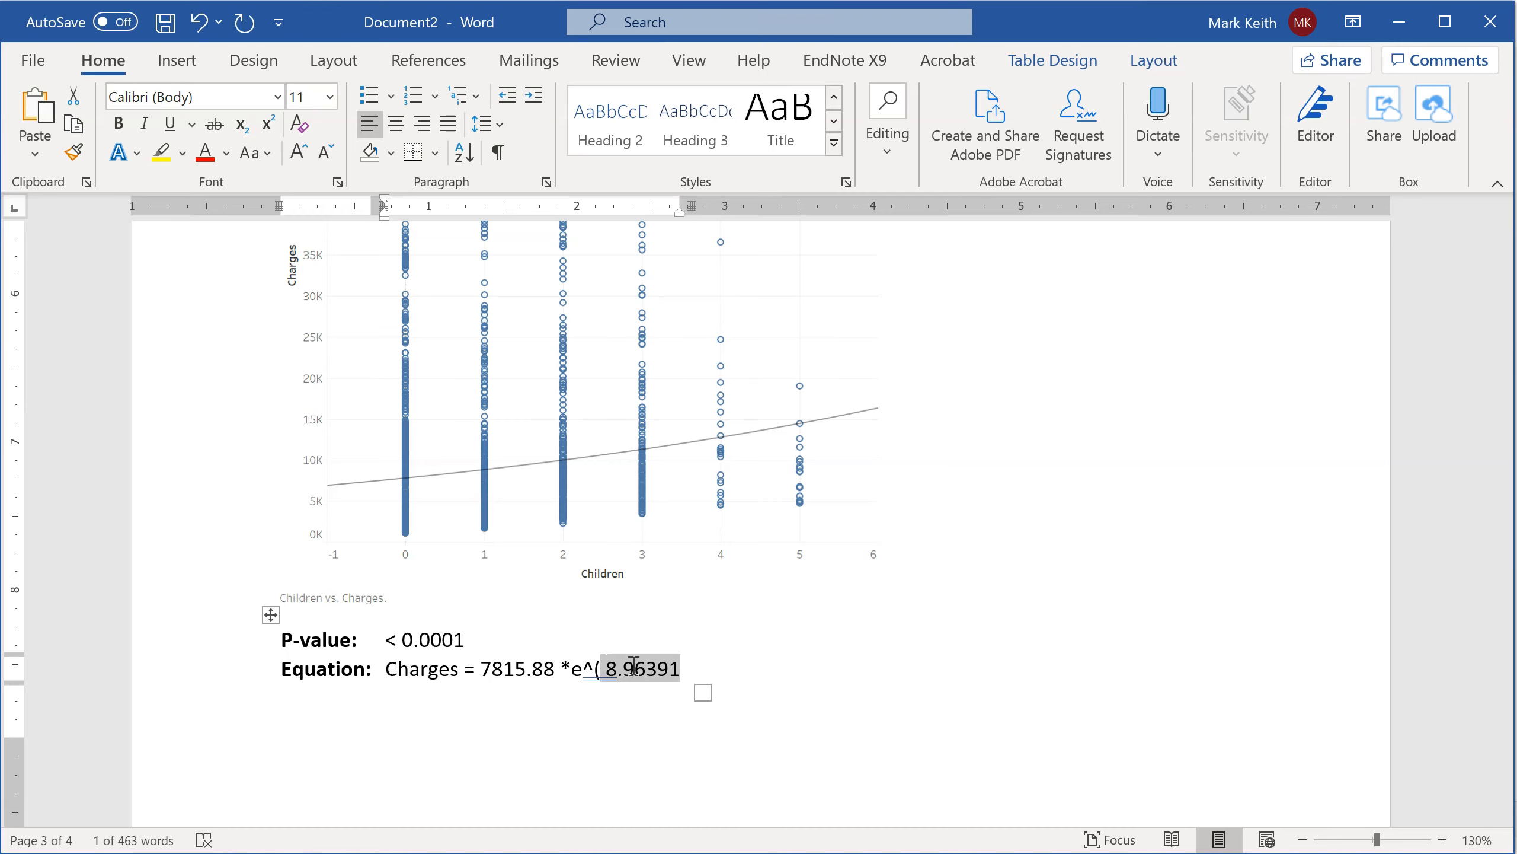
pyautogui.hotkey('alt', 'Tab')
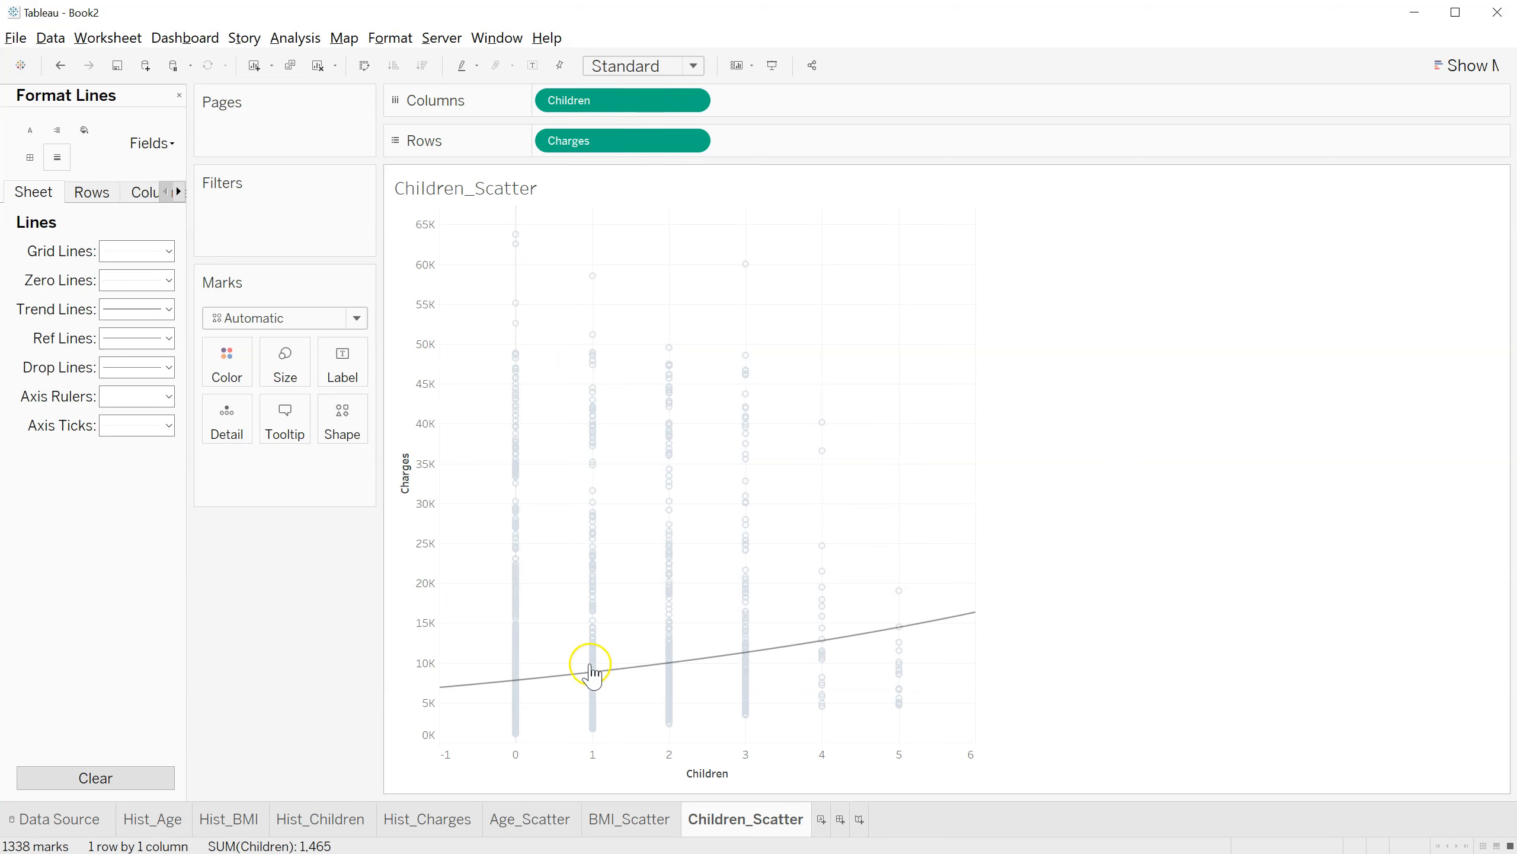
pyautogui.click(624, 673)
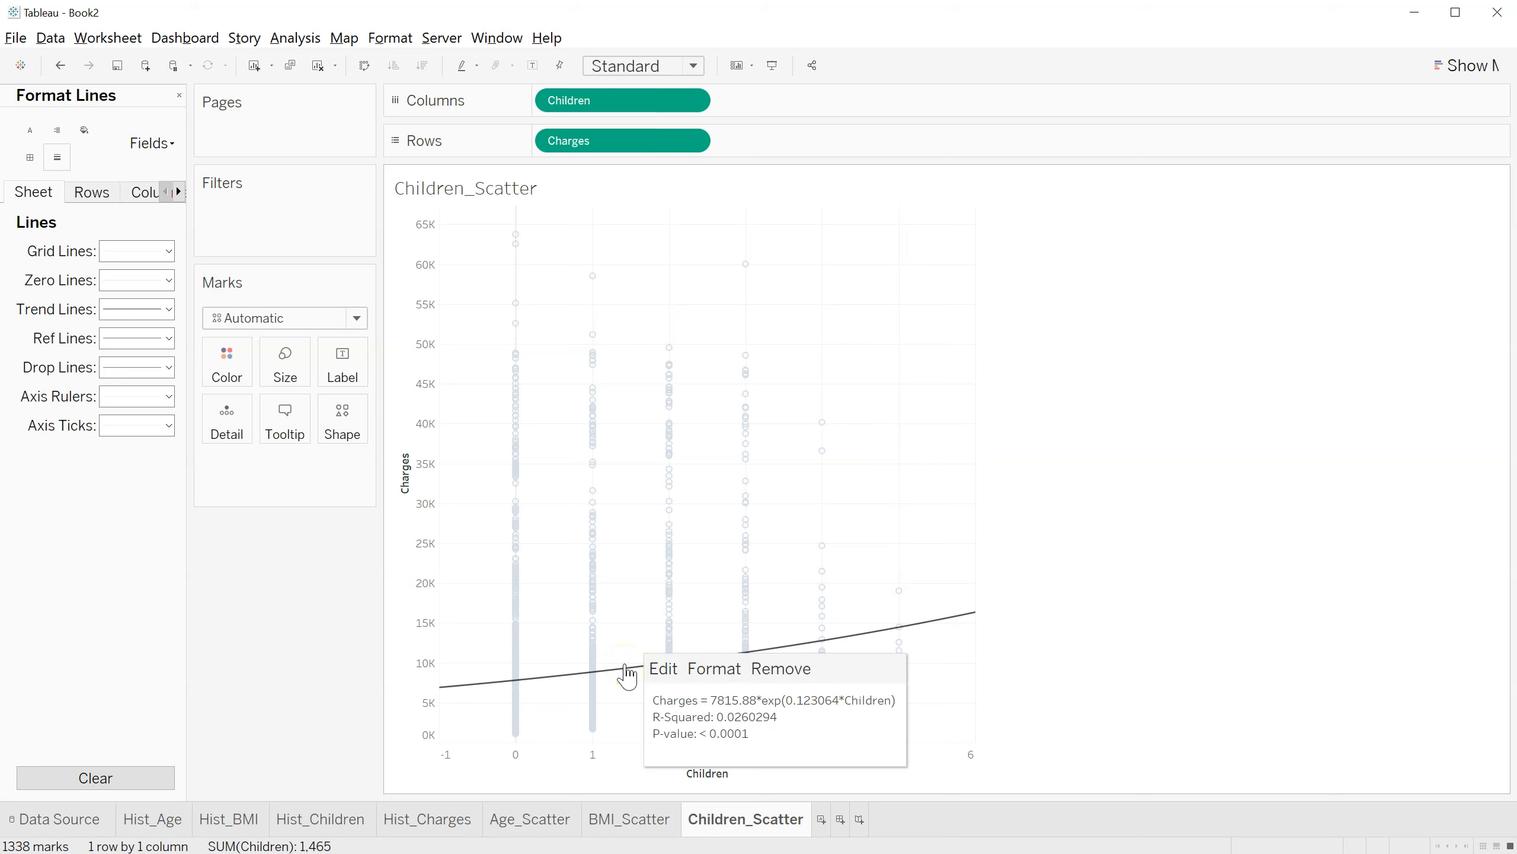
pyautogui.hotkey('alt', 'Tab')
pyautogui.write('0.123064')
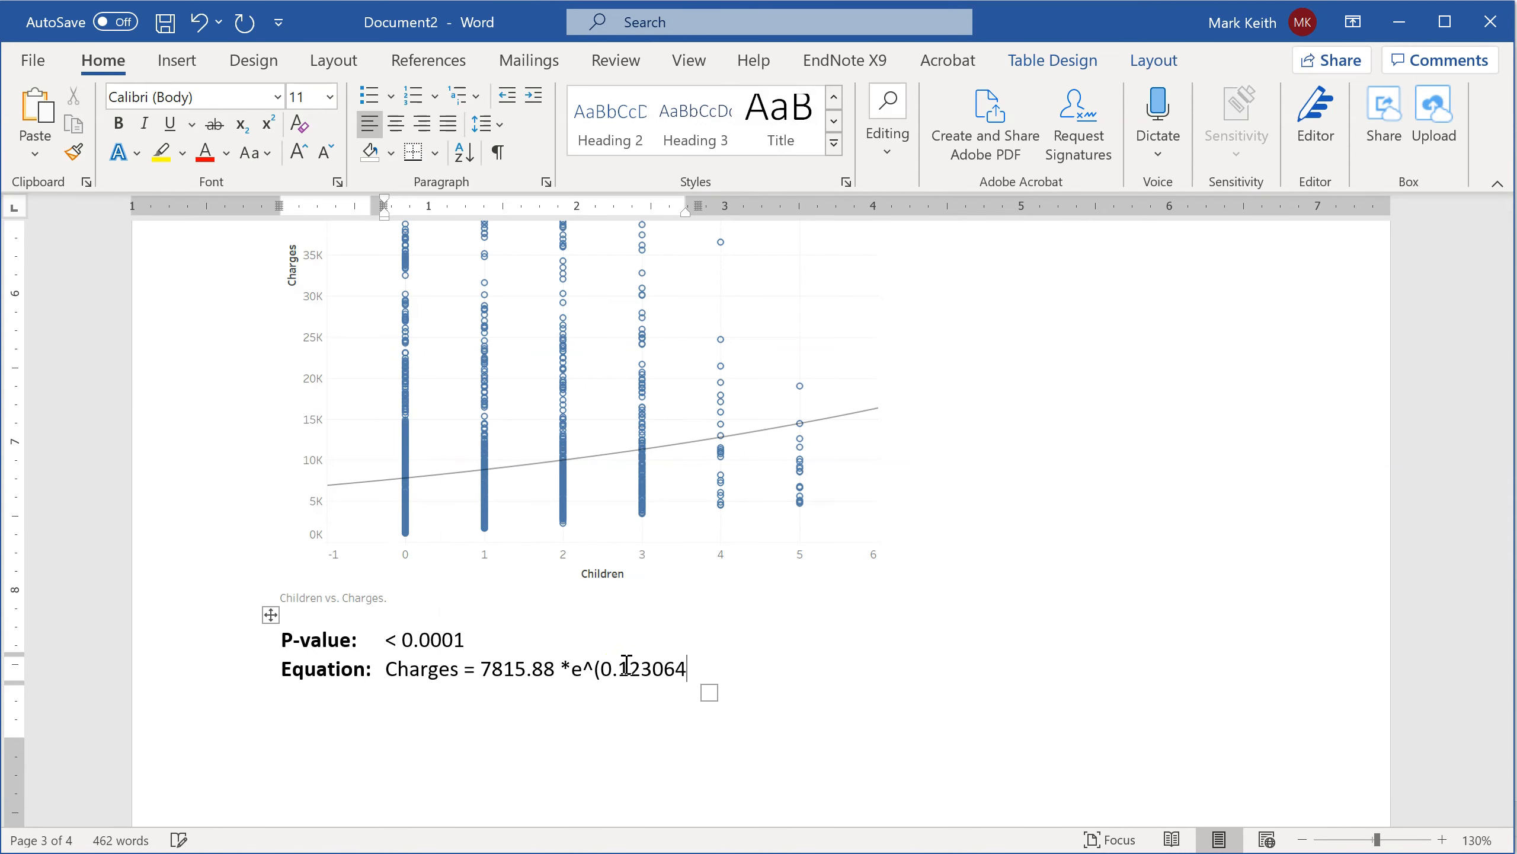
pyautogui.write('*')
pyautogui.hotkey('ctrl', 'v')
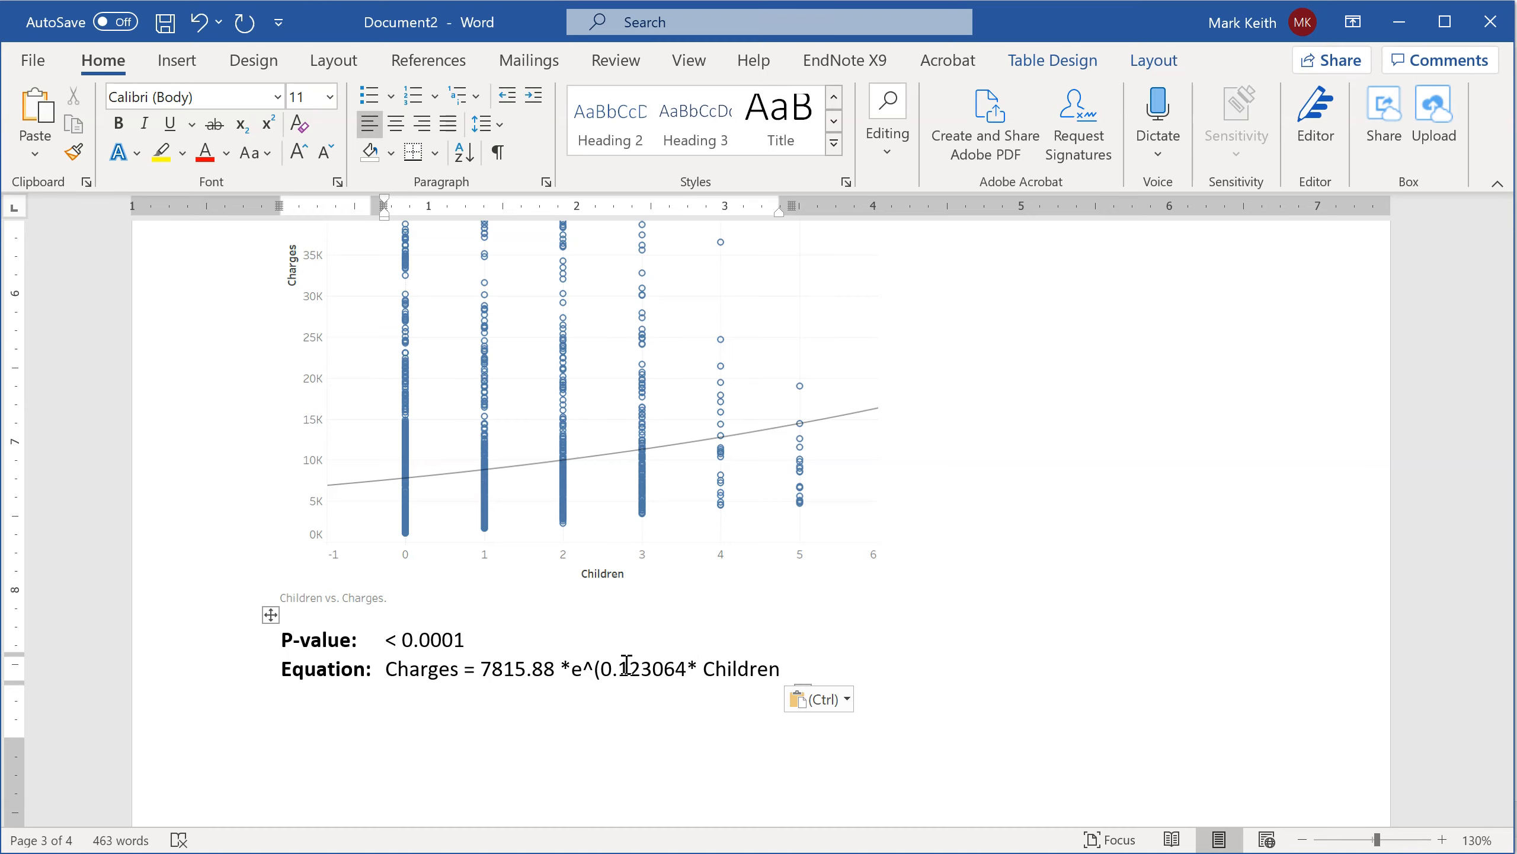
pyautogui.hotkey('alt', 'Tab')
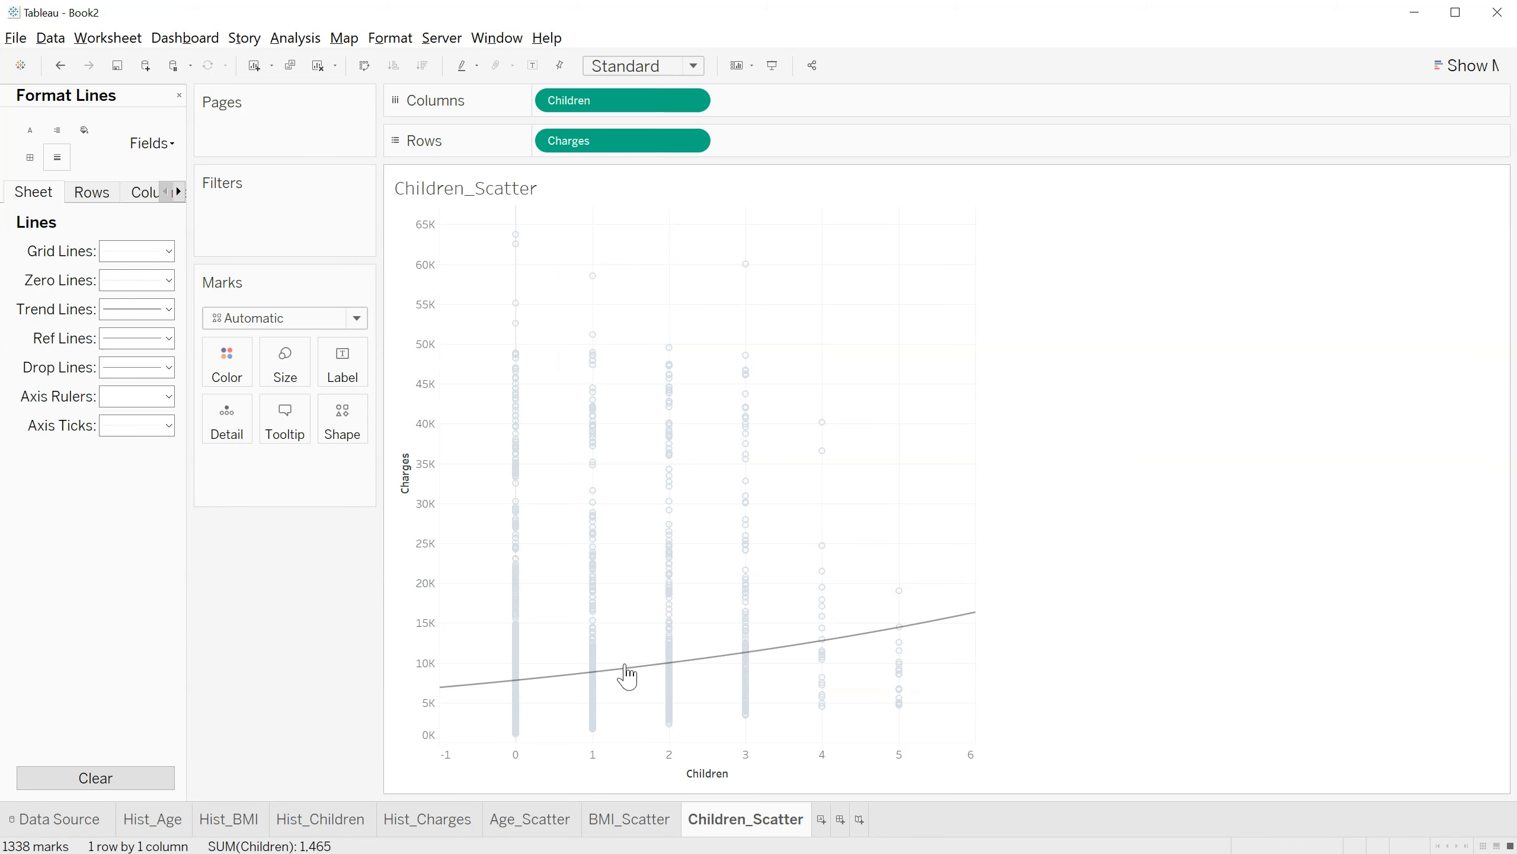
pyautogui.hotkey('alt', 'Tab')
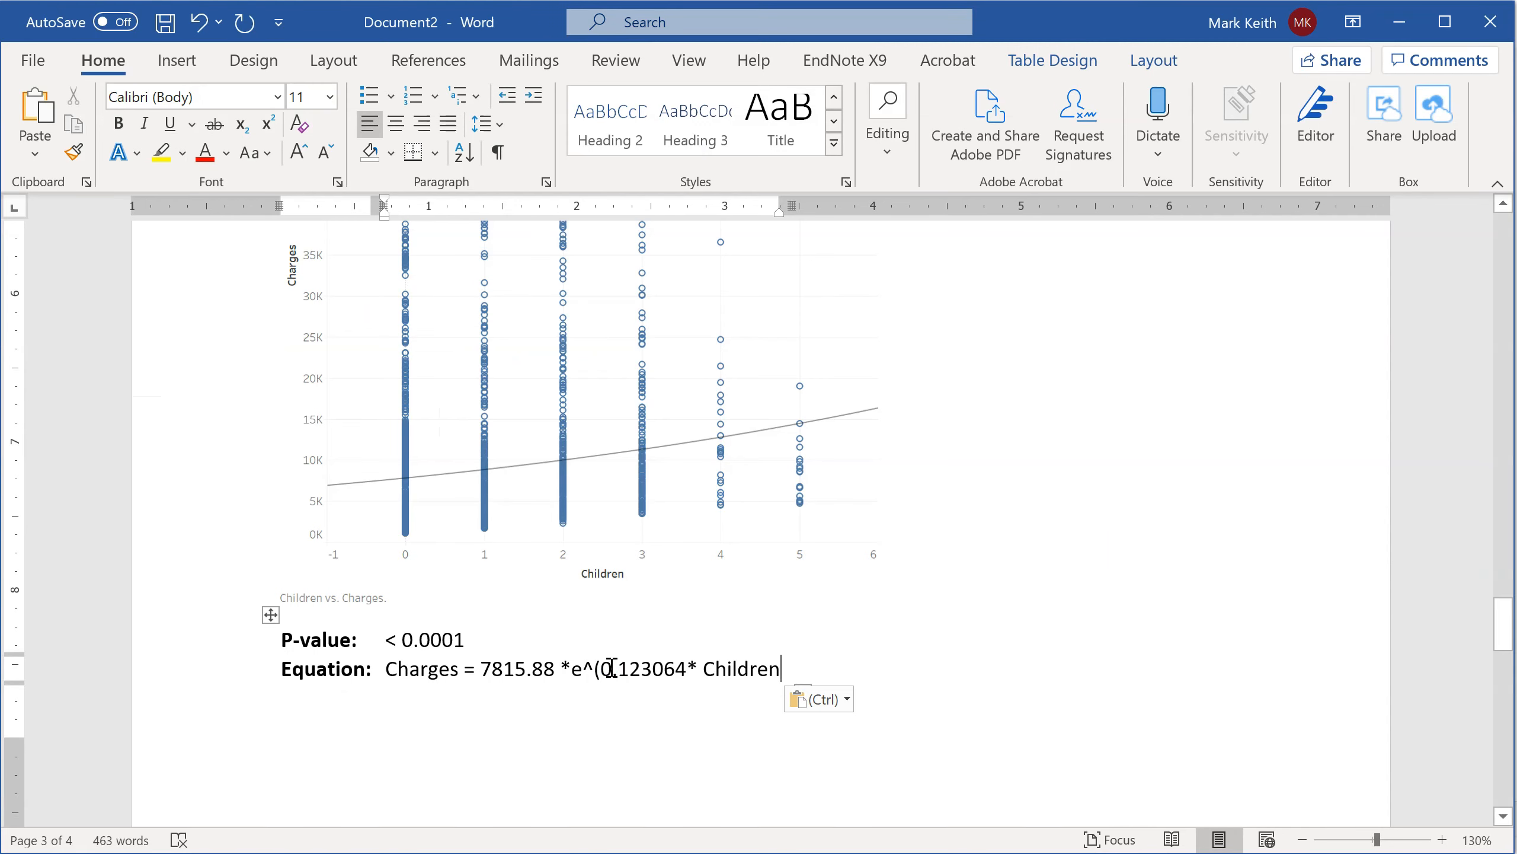
pyautogui.write(')')
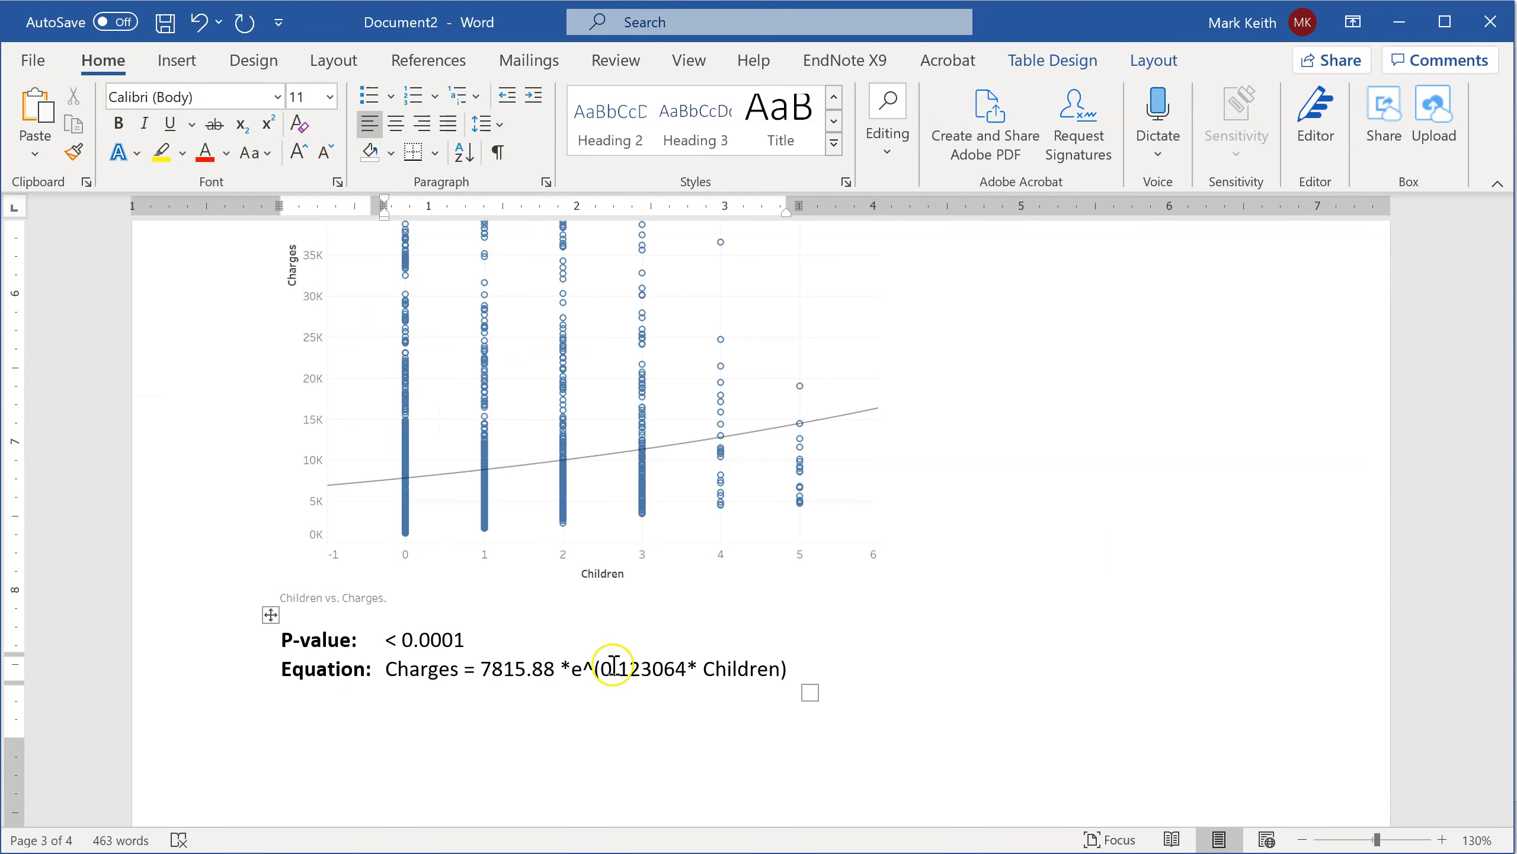
# - Add an R2: row below the Children equation with the value 0.026, taken from Tableau's trend line
pyautogui.scroll(-3, 605, 639)
pyautogui.scroll(-2, 605, 639)
pyautogui.press('Tab')
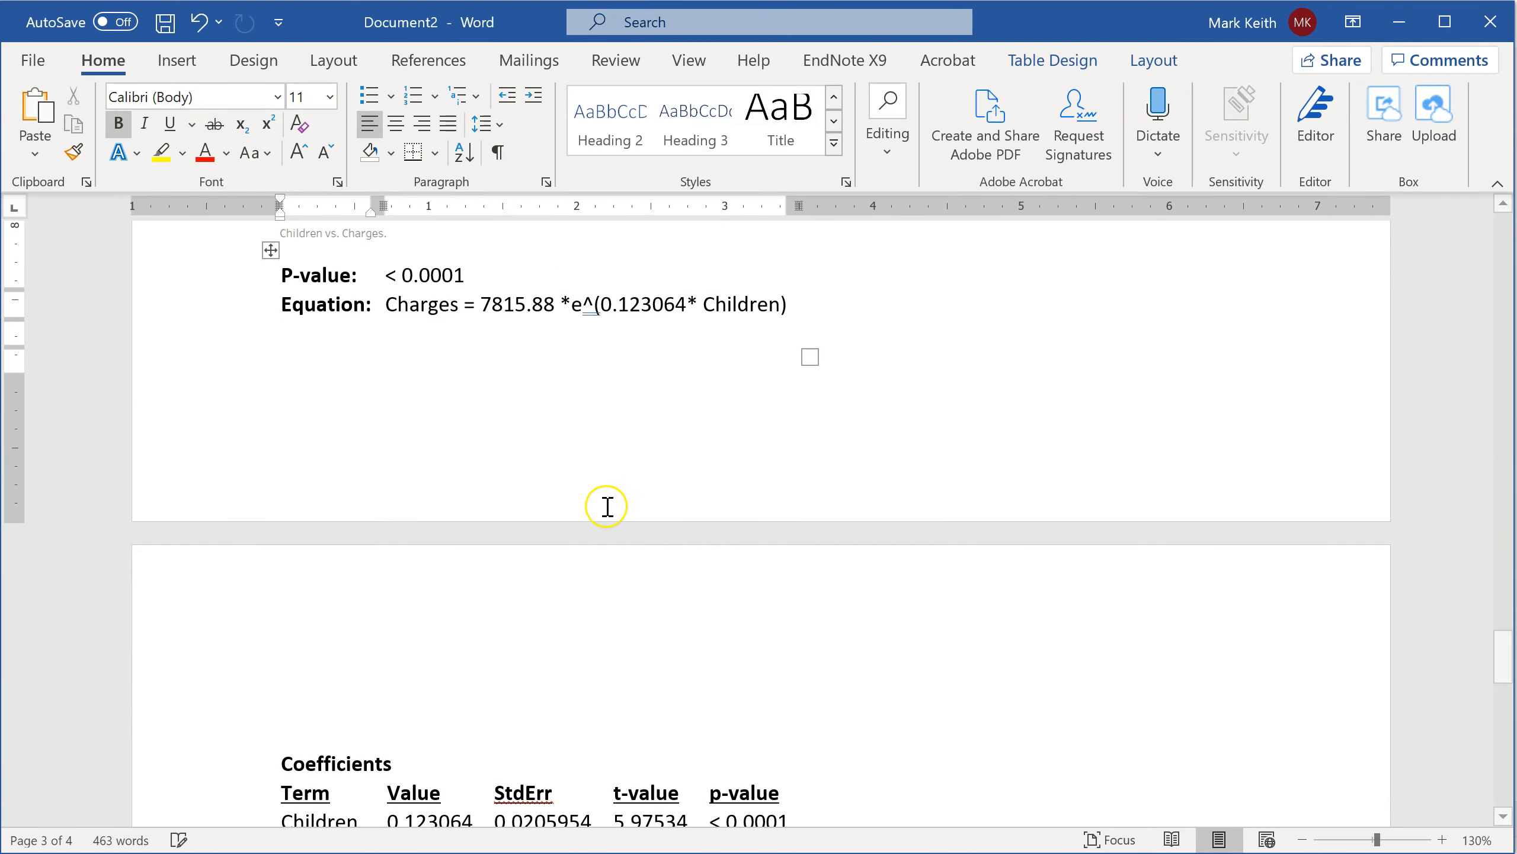
pyautogui.write('R2:')
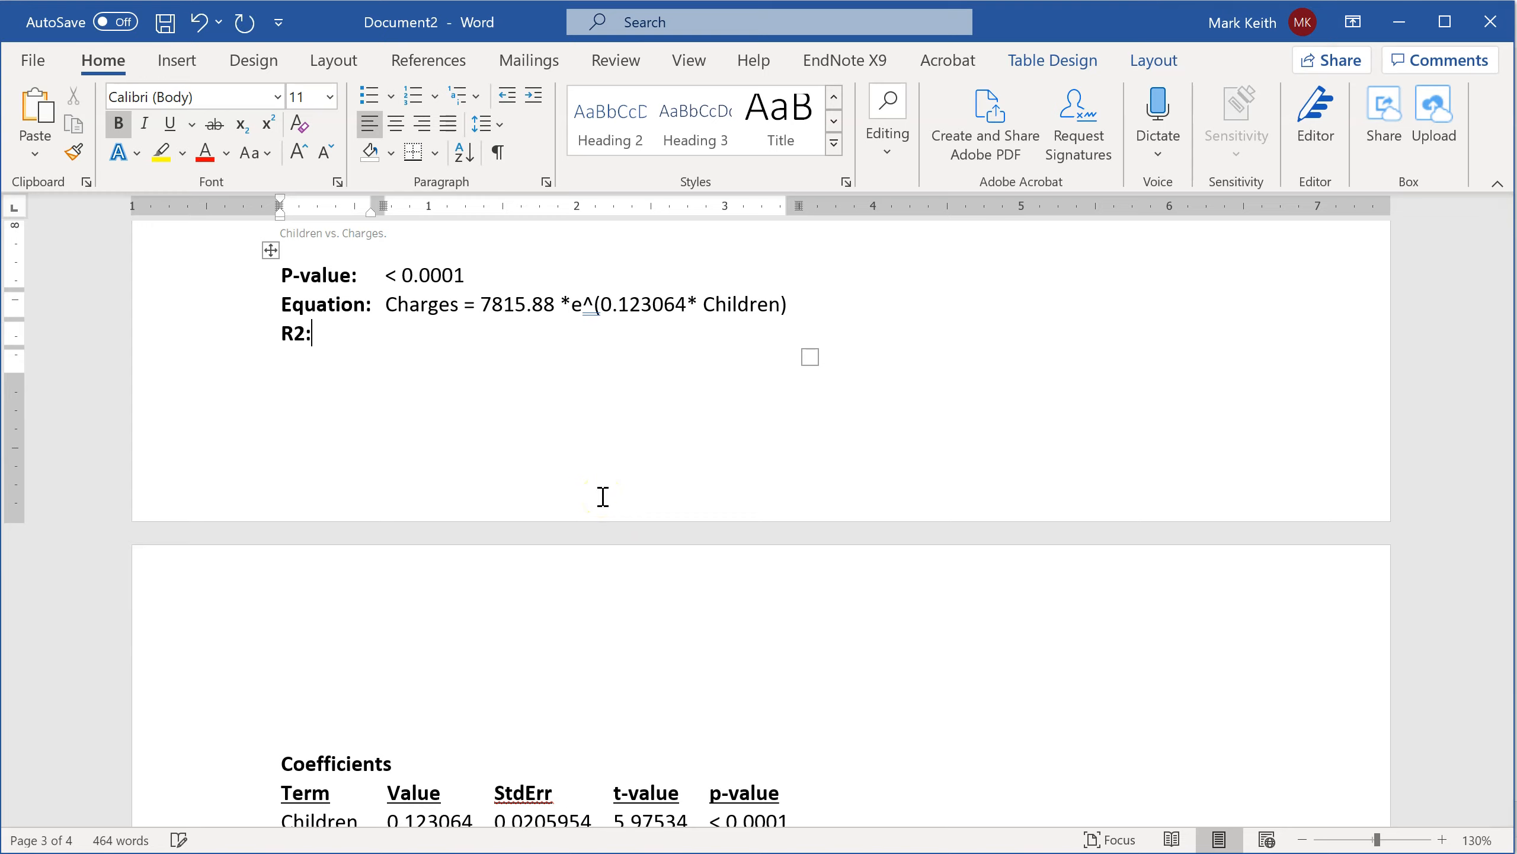
pyautogui.hotkey('alt', 'Tab')
pyautogui.moveTo(626, 669)
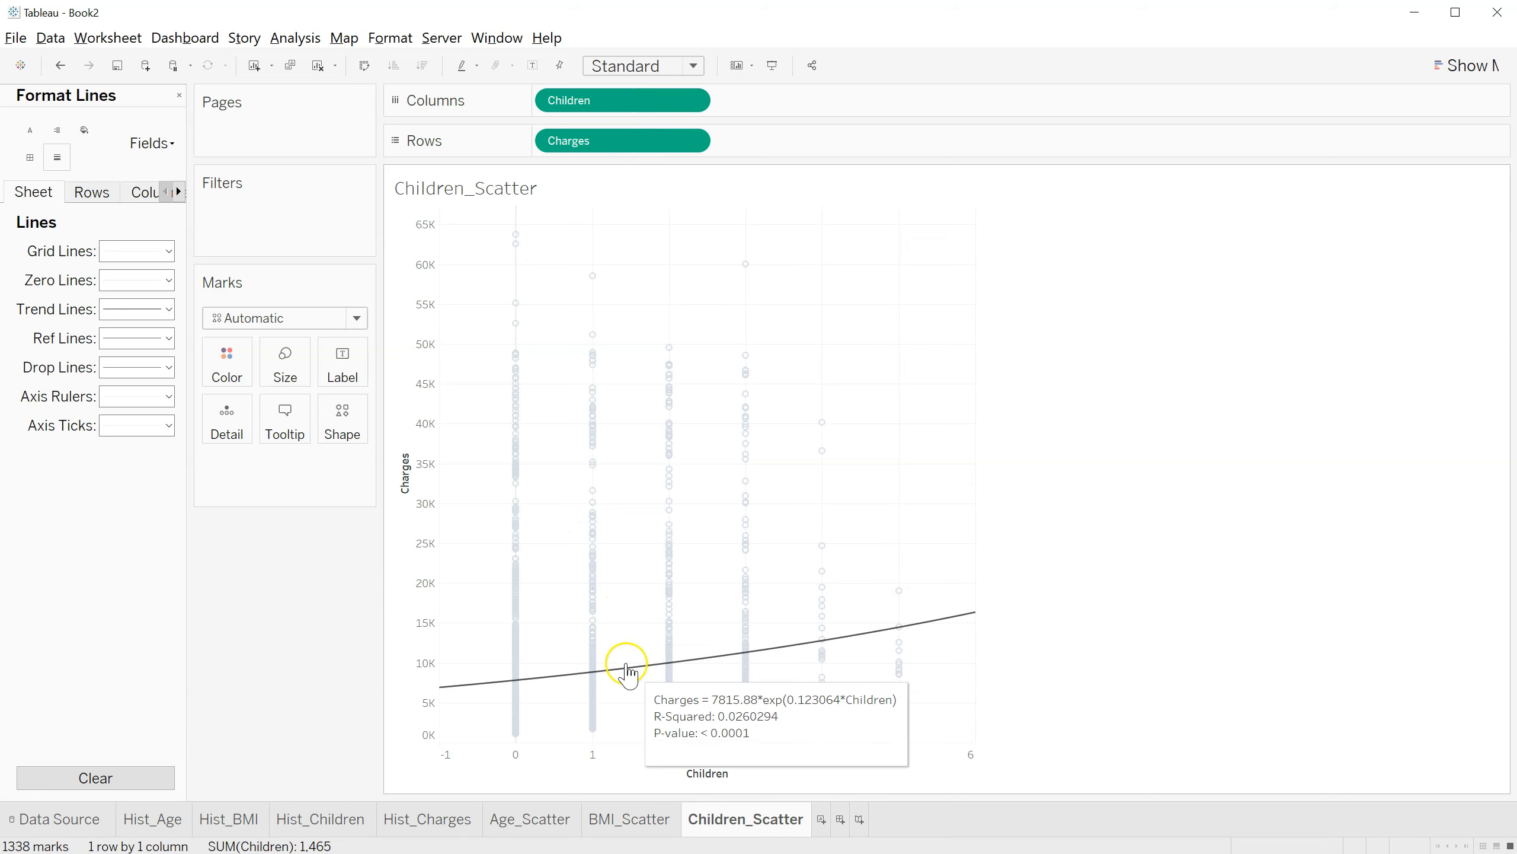
pyautogui.hotkey('alt', 'Tab')
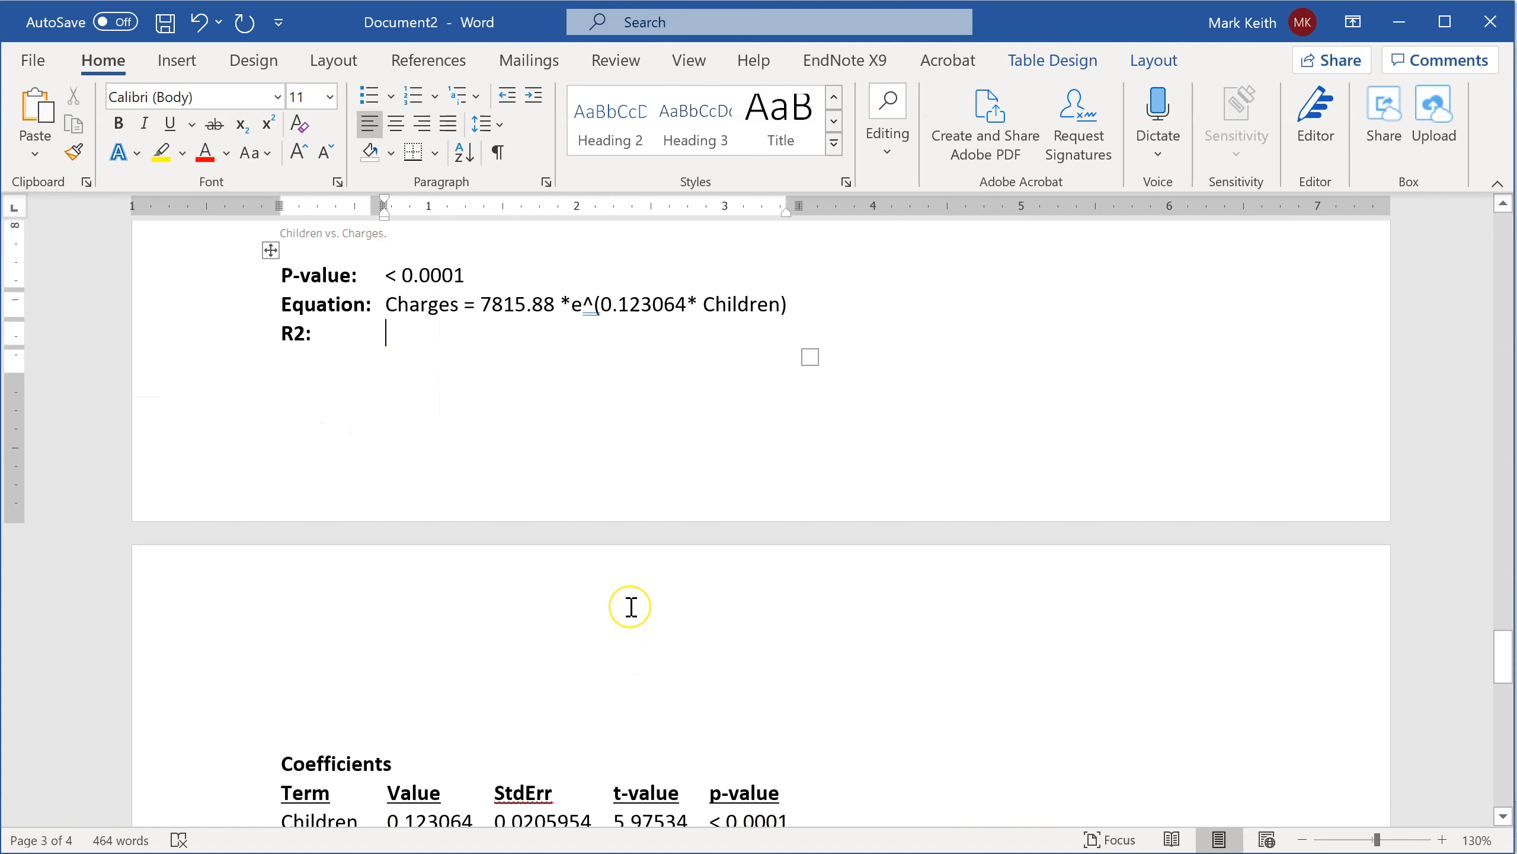
pyautogui.press('Tab')
pyautogui.write('0.')
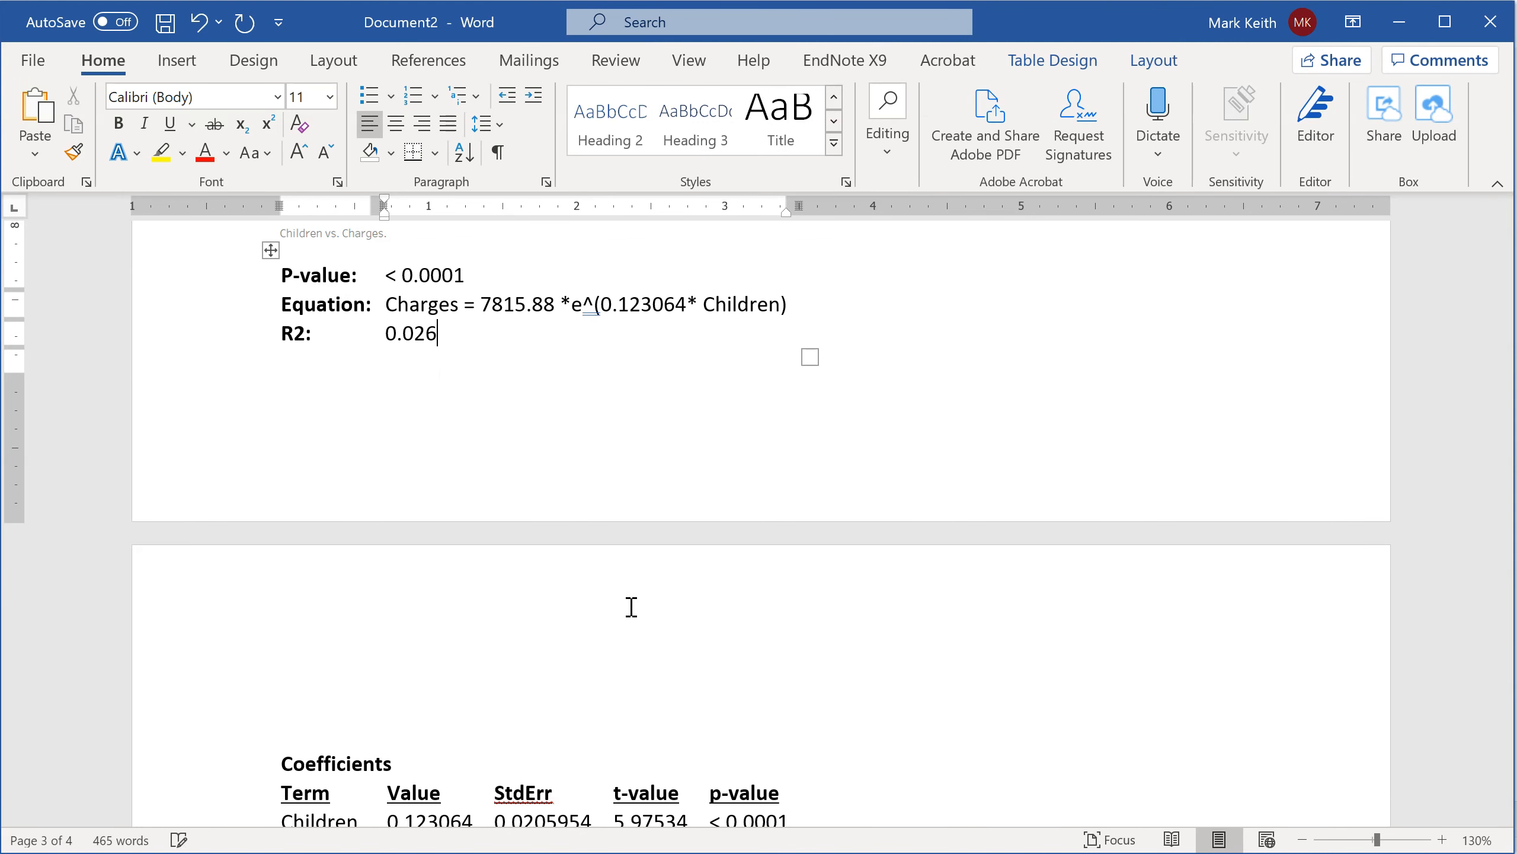
# - Format the 2 in the R2 label below the Children equation as superscript
pyautogui.moveTo(293, 333); pyautogui.dragTo(305, 333)
pyautogui.click(268, 124)
pyautogui.click(521, 333)
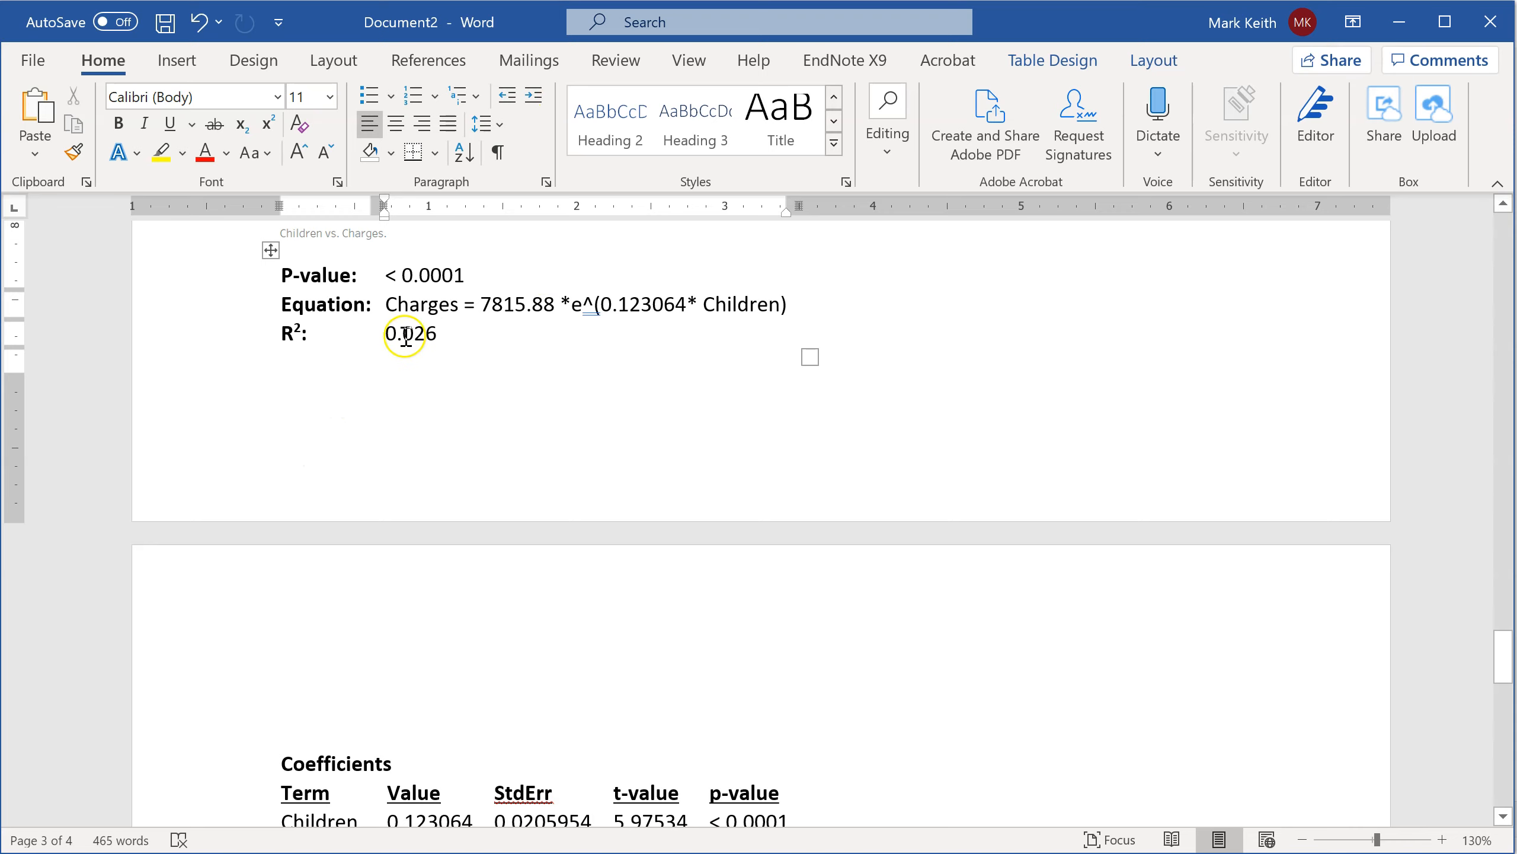
pyautogui.click(438, 333)
# - Compare the Children coefficient in the Coefficients table with the Children equation on the previous page
pyautogui.scroll(-6, 452, 371)
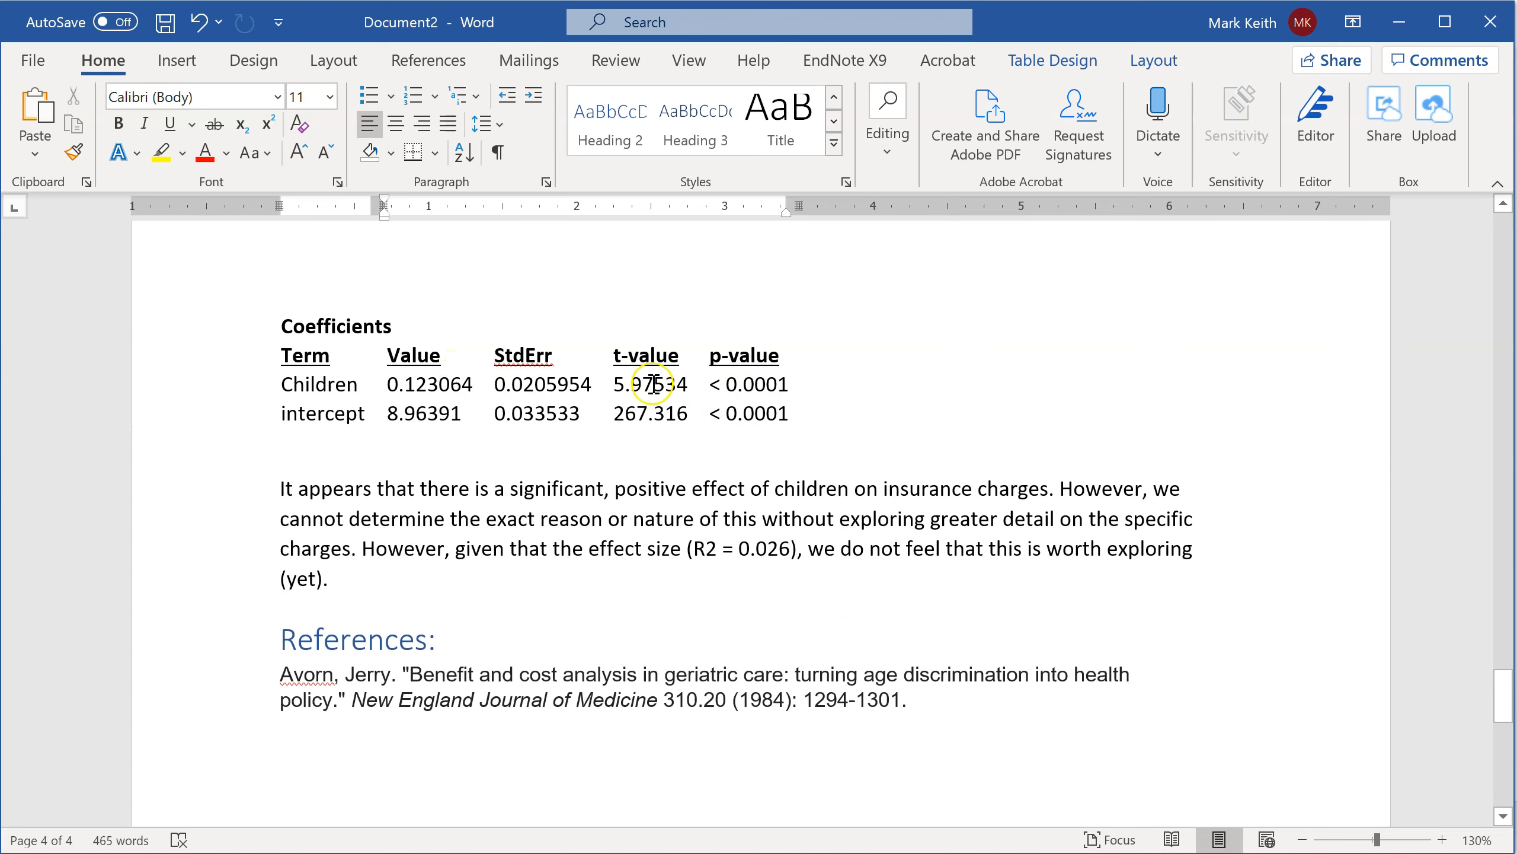
pyautogui.doubleClick(435, 387)
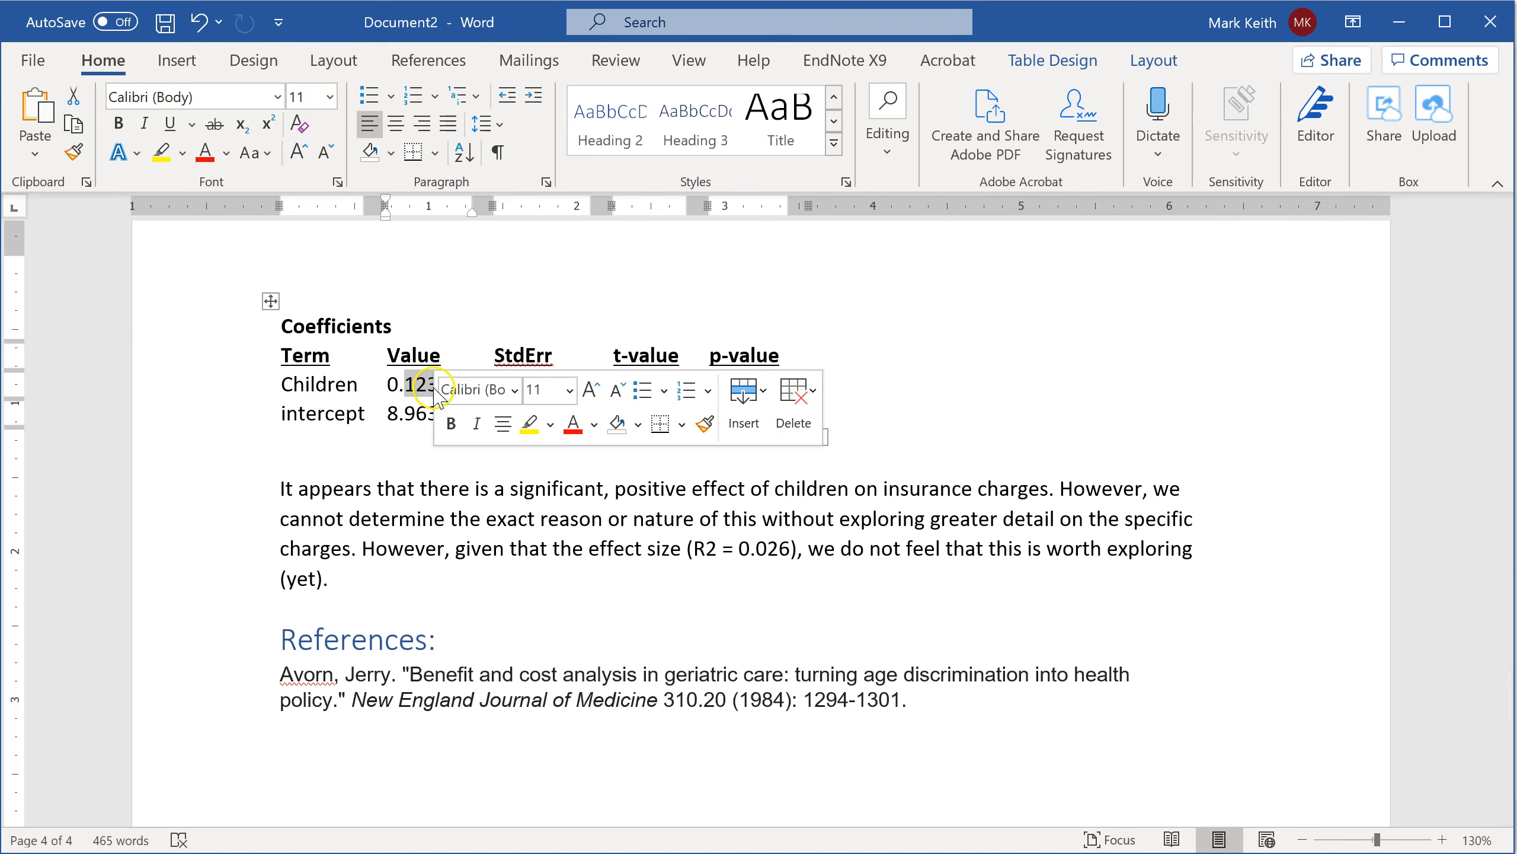
pyautogui.scroll(7, 434, 387)
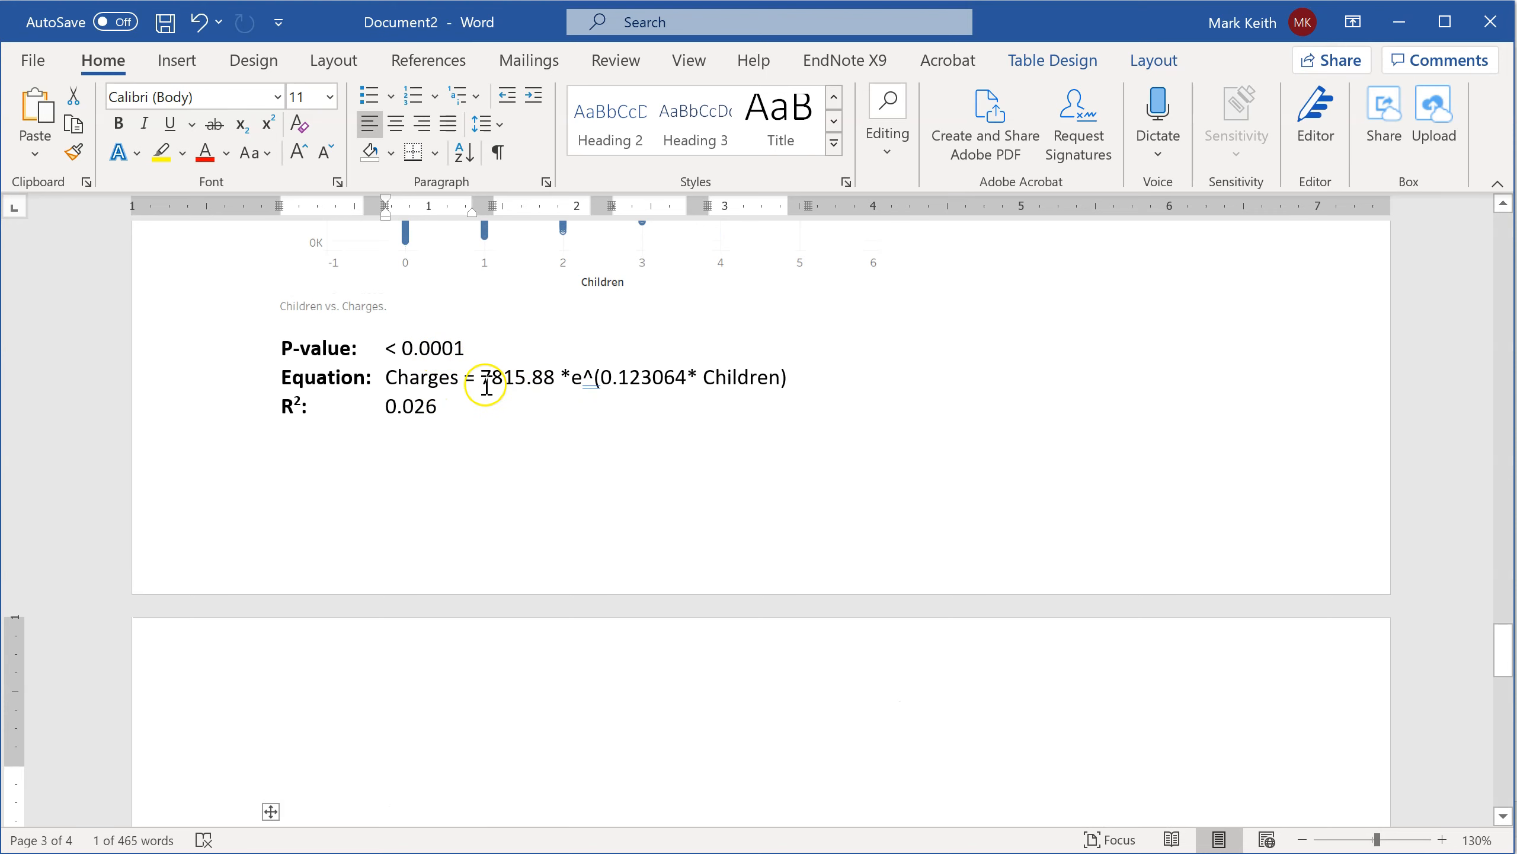
pyautogui.scroll(-4, 485, 383)
pyautogui.moveTo(445, 615)
pyautogui.scroll(-4, 288, 644)
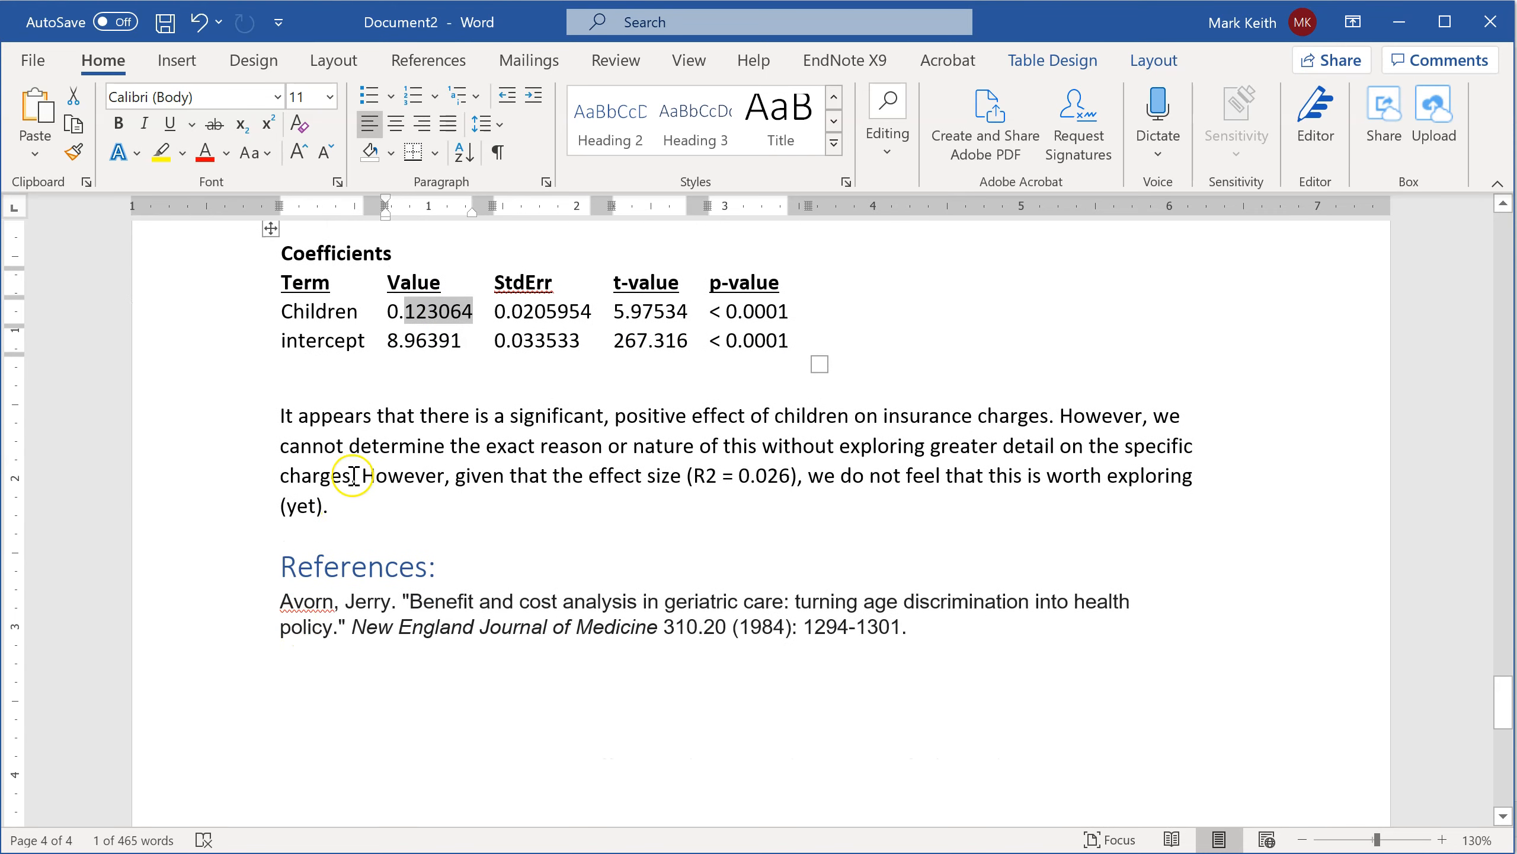
pyautogui.click(385, 385)
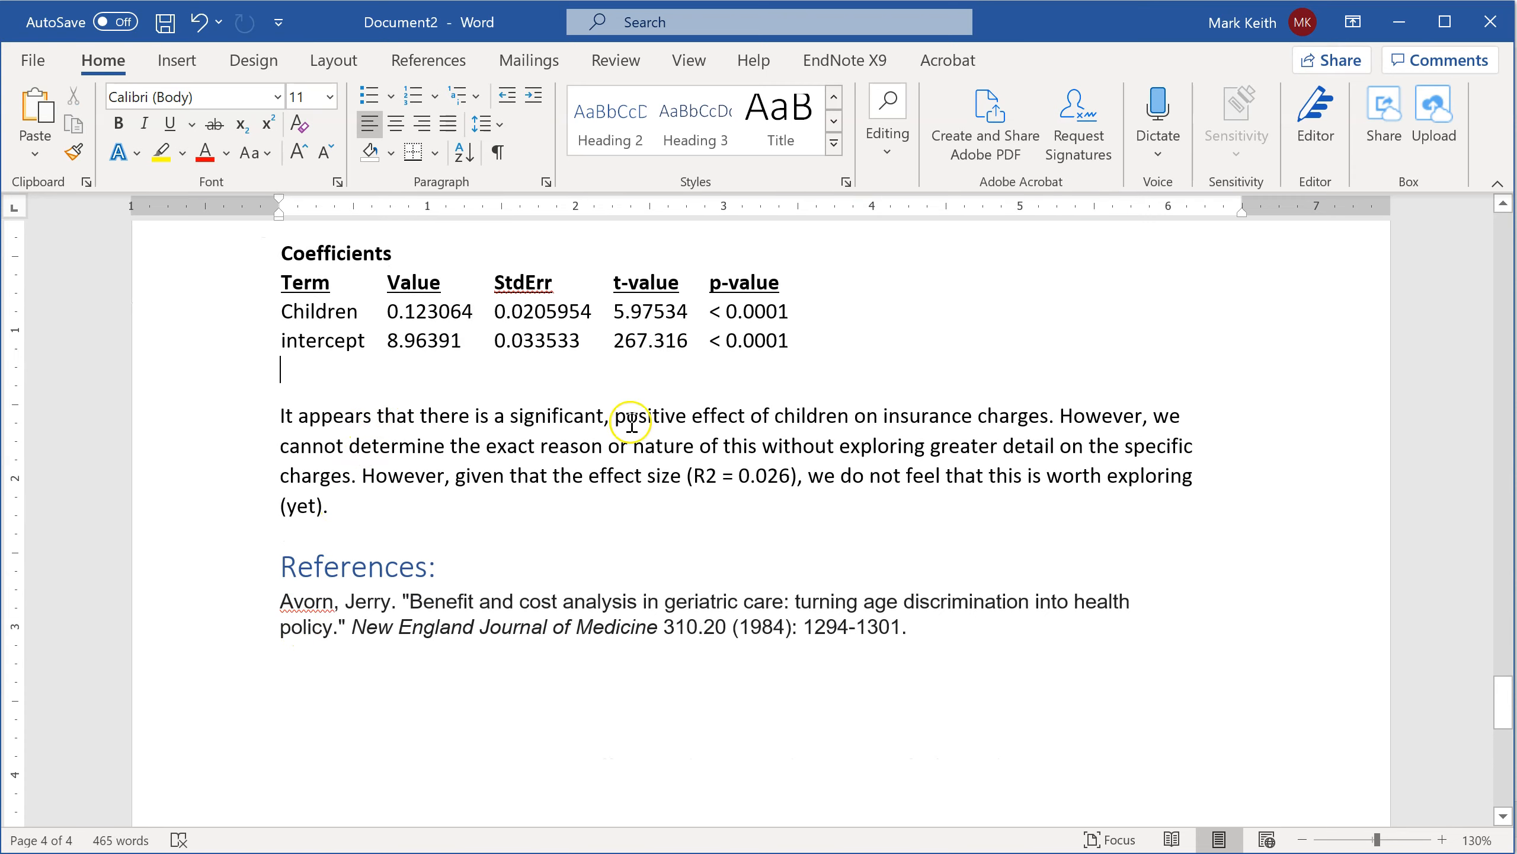
# - Insert "This relationship is not linear" after the first sentence of the paragraph below the Children Coefficients table
pyautogui.click(1063, 414)
pyautogui.write('This e')
pyautogui.press('BackSpace')
pyautogui.write('relationshi')
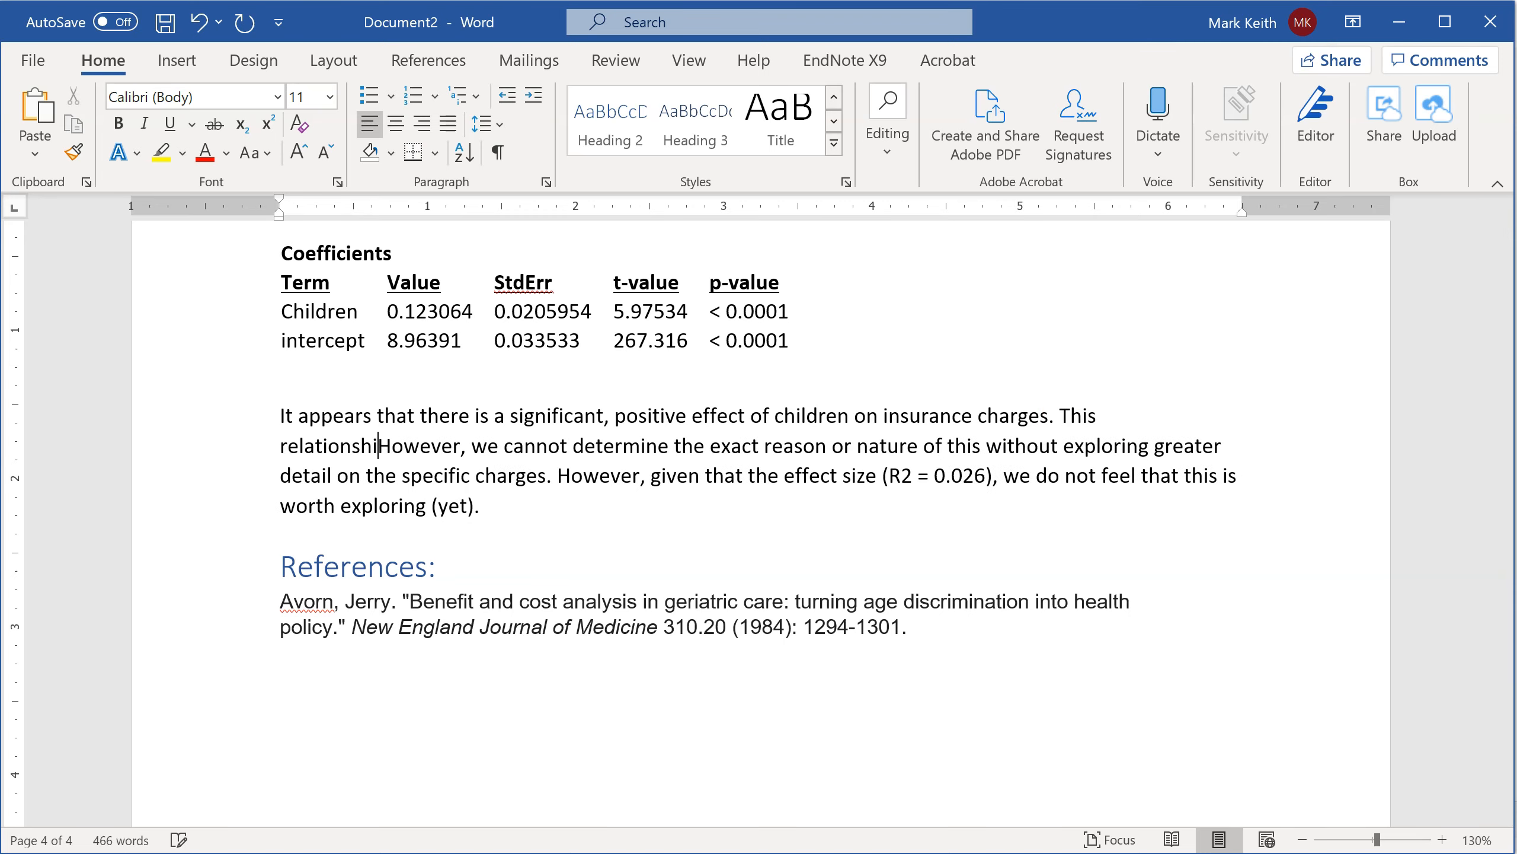
pyautogui.write('p is ')
pyautogui.write('not lHowever, we ca')
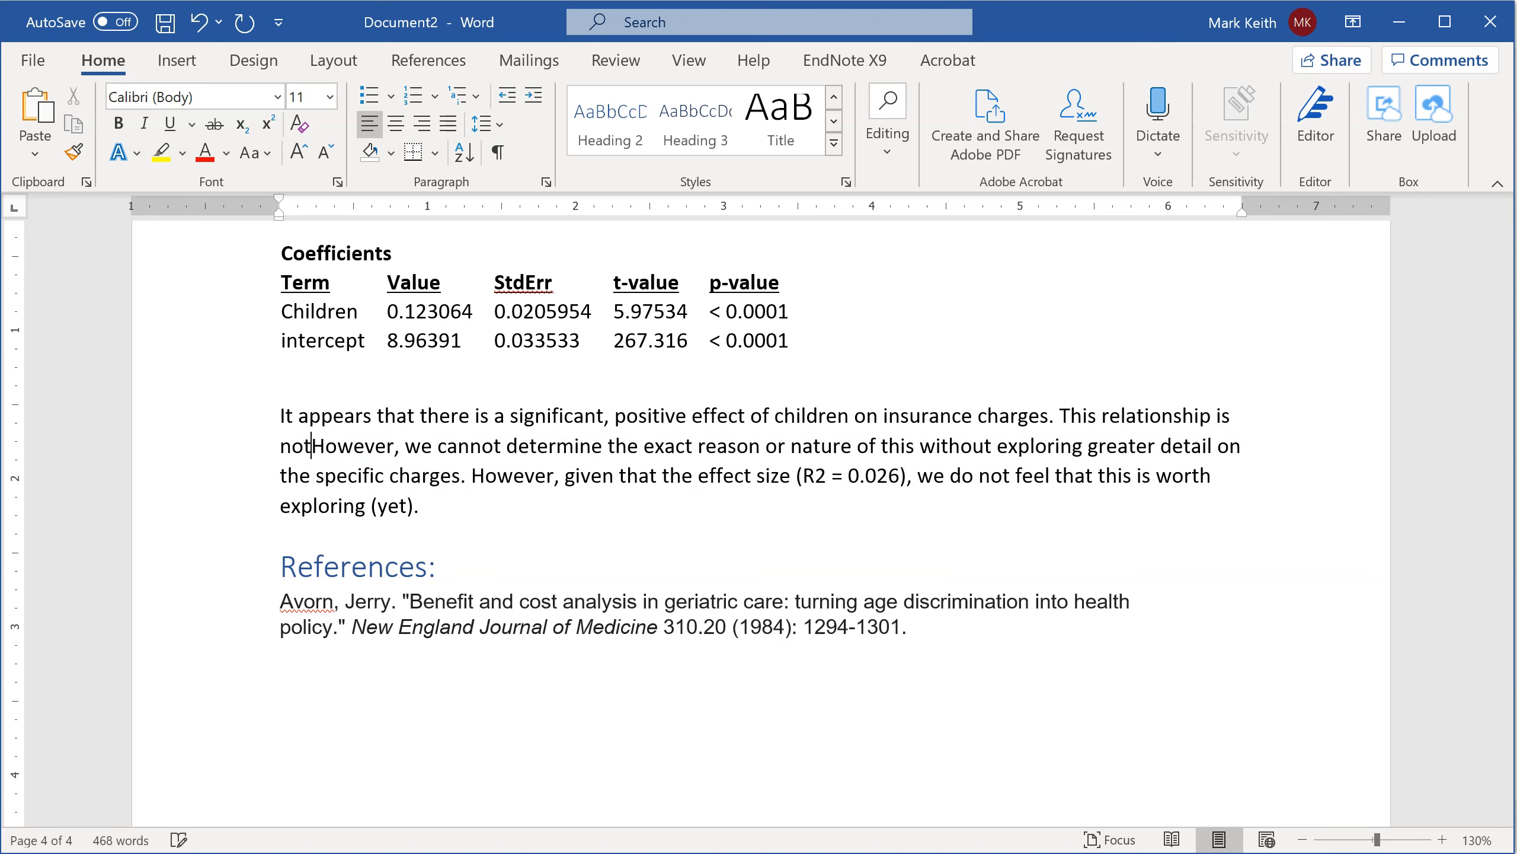
pyautogui.press('BackSpace')
pyautogui.press('BackSpace')
pyautogui.write('inear')
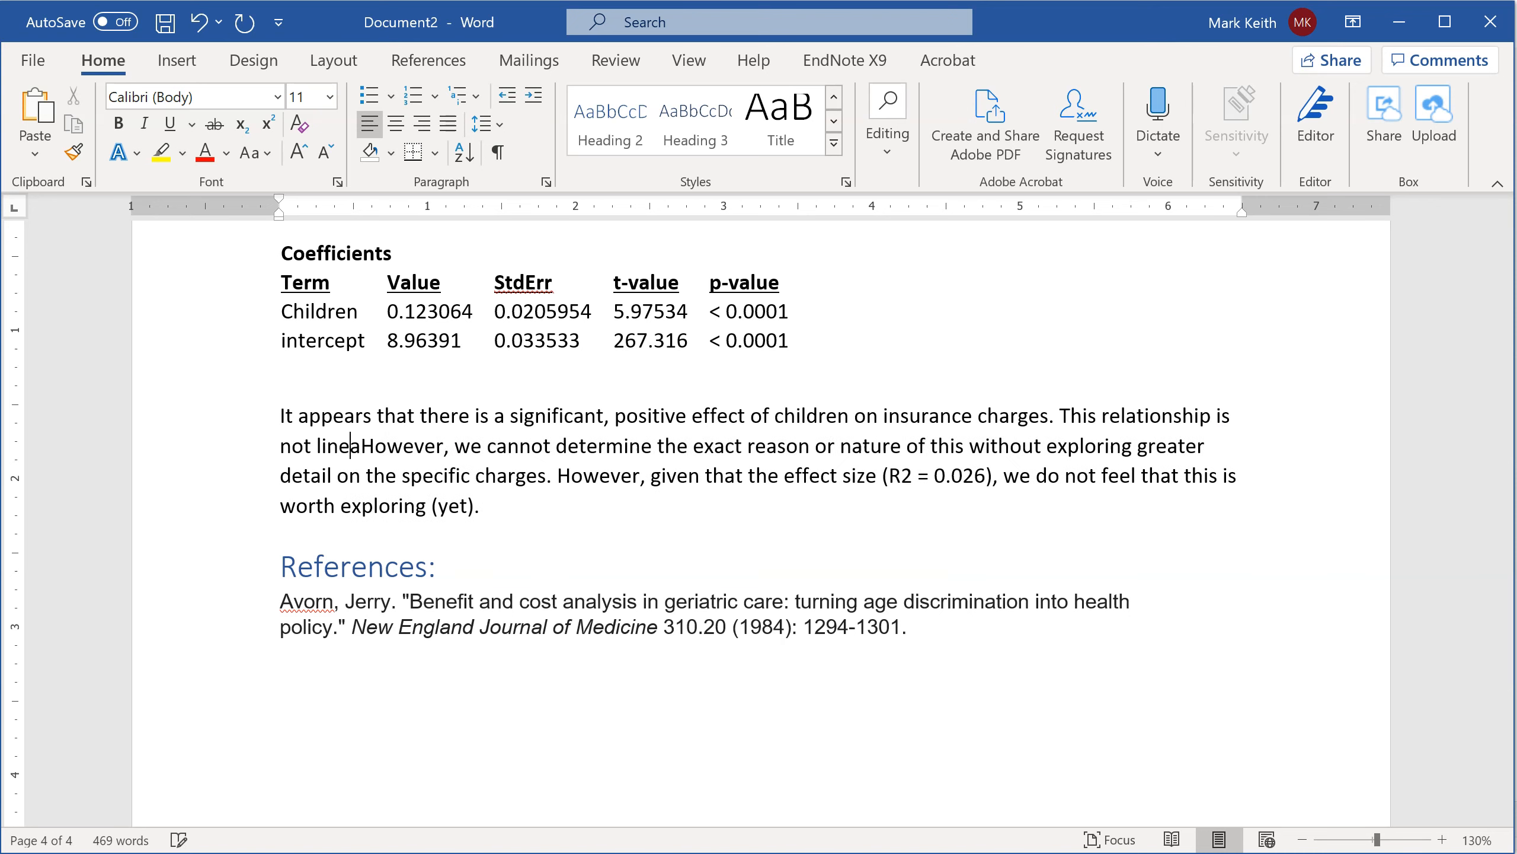
# - Complete the inserted sentence with "and requires an exponential transformation of children."
pyautogui.write(' and must')
pyautogui.press('BackSpace')
pyautogui.press('BackSpace')
pyautogui.press('BackSpace')
pyautogui.press('BackSpace')
pyautogui.write('requires an')
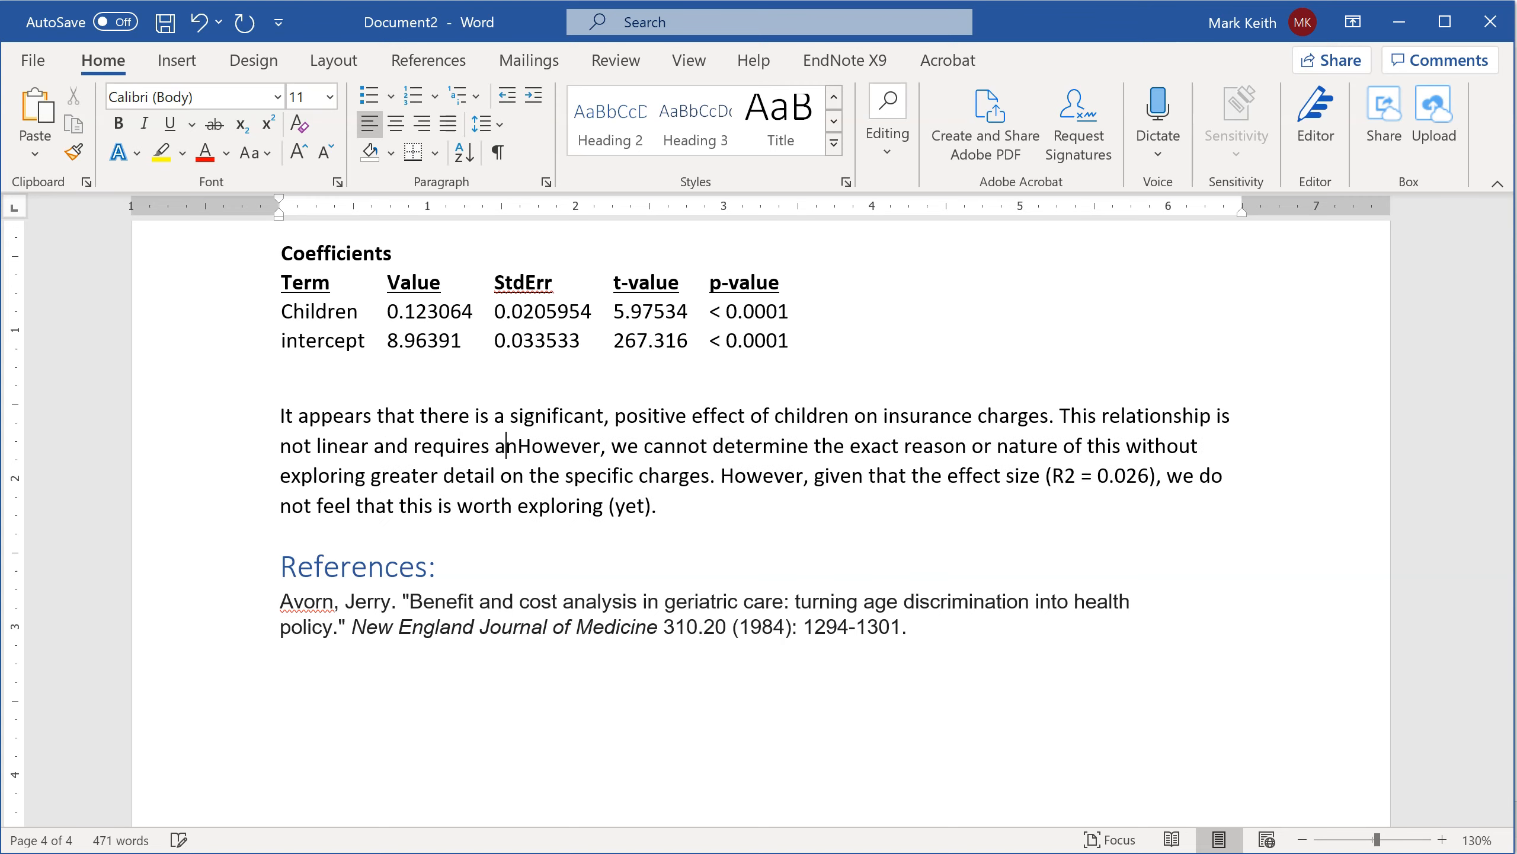
pyautogui.write(' exp')
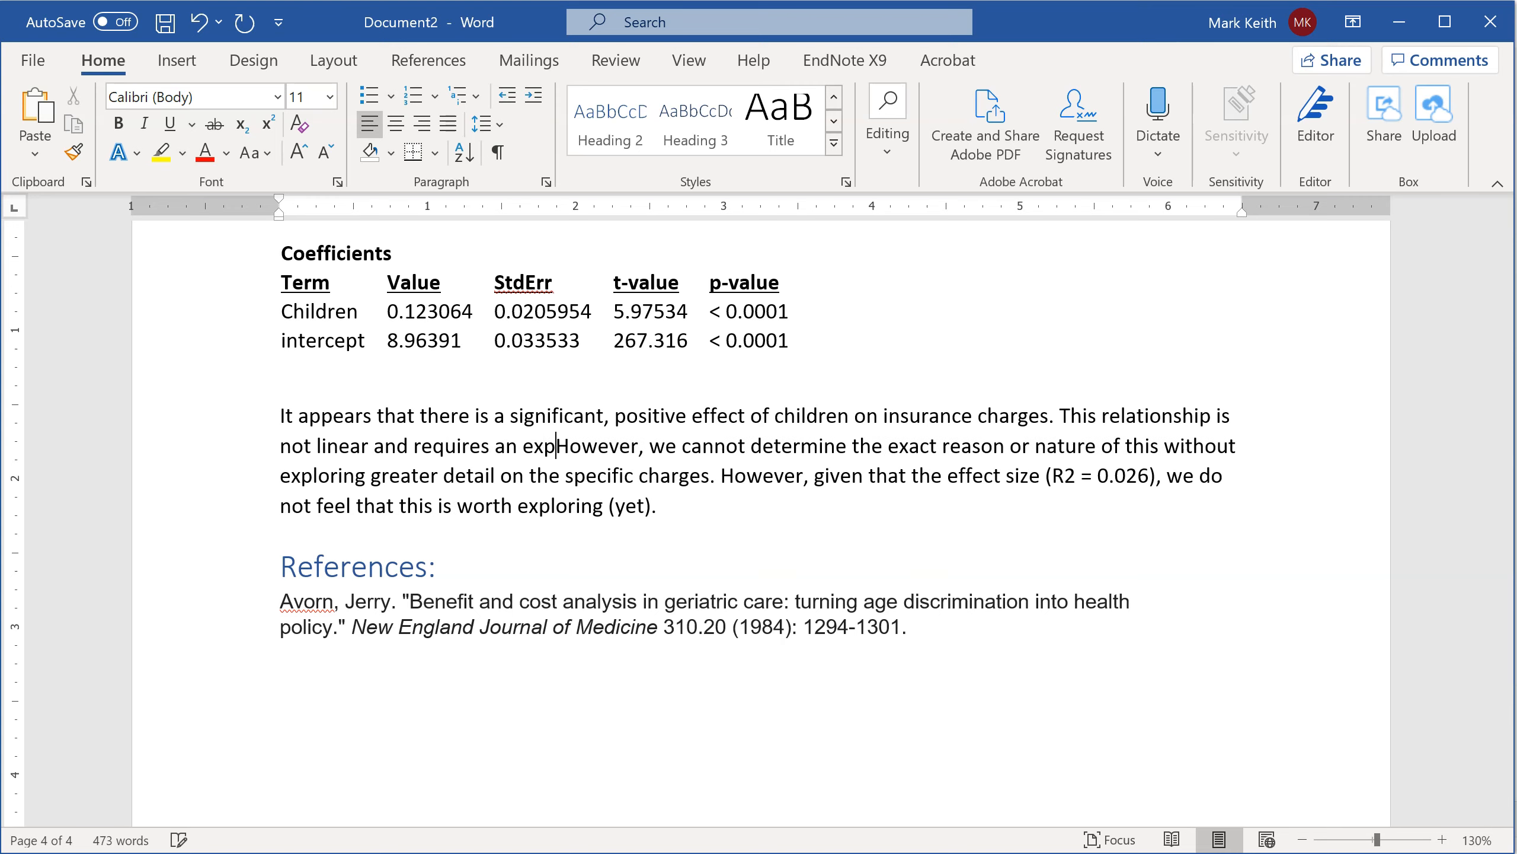
pyautogui.write('onential tra')
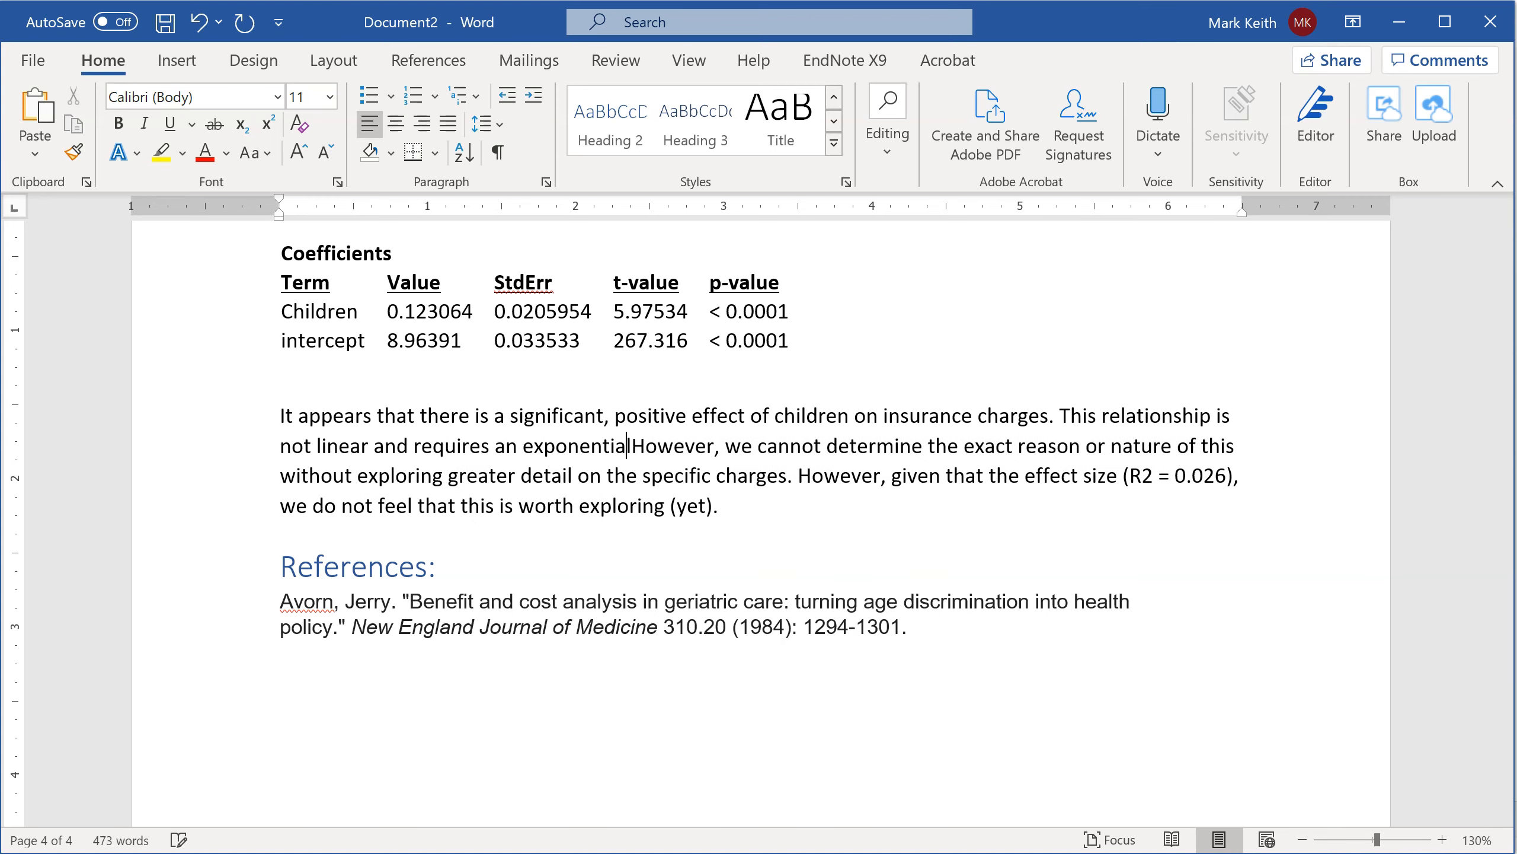
pyautogui.write('nsofmration')
pyautogui.press('BackSpace')
pyautogui.press('BackSpace')
pyautogui.press('BackSpace')
pyautogui.press('BackSpace')
pyautogui.press('BackSpace')
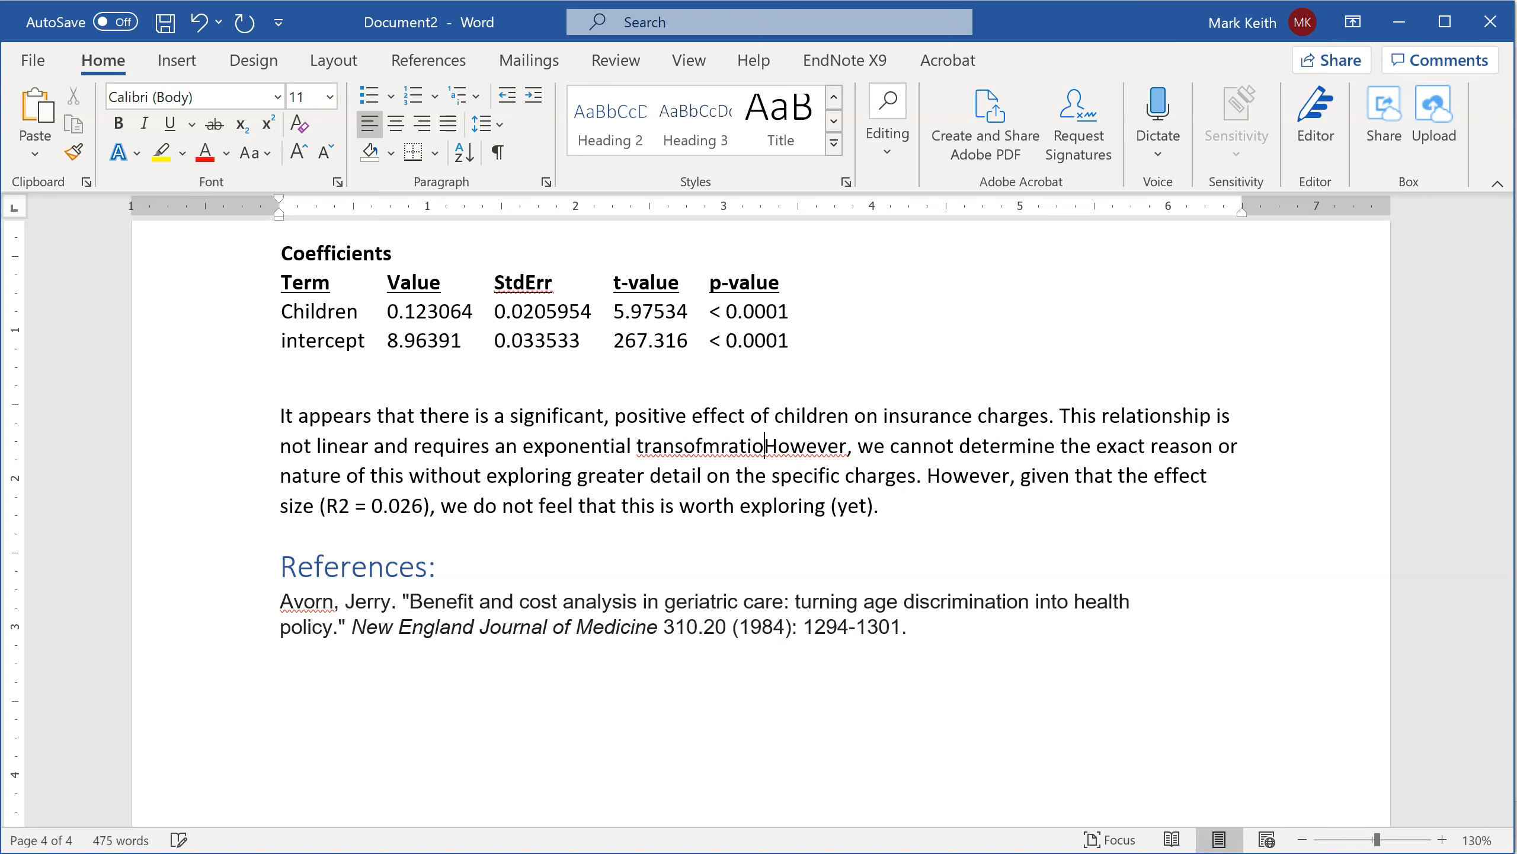
pyautogui.press('BackSpace')
pyautogui.press('BackSpace')
pyautogui.press('BackSpace')
pyautogui.press('BackSpace')
pyautogui.write('formation of ch')
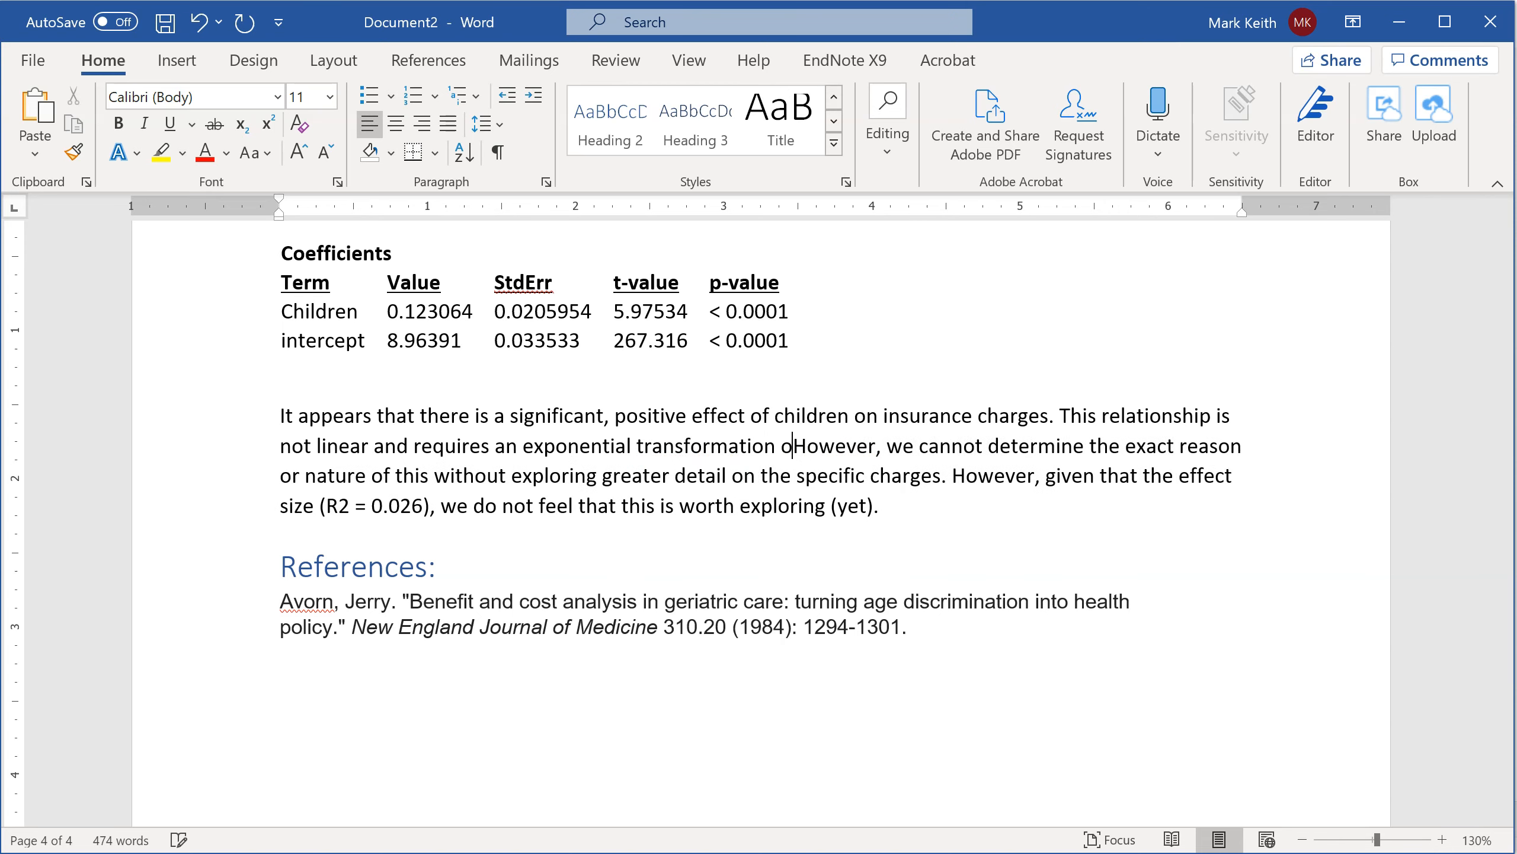
pyautogui.write('ildren')
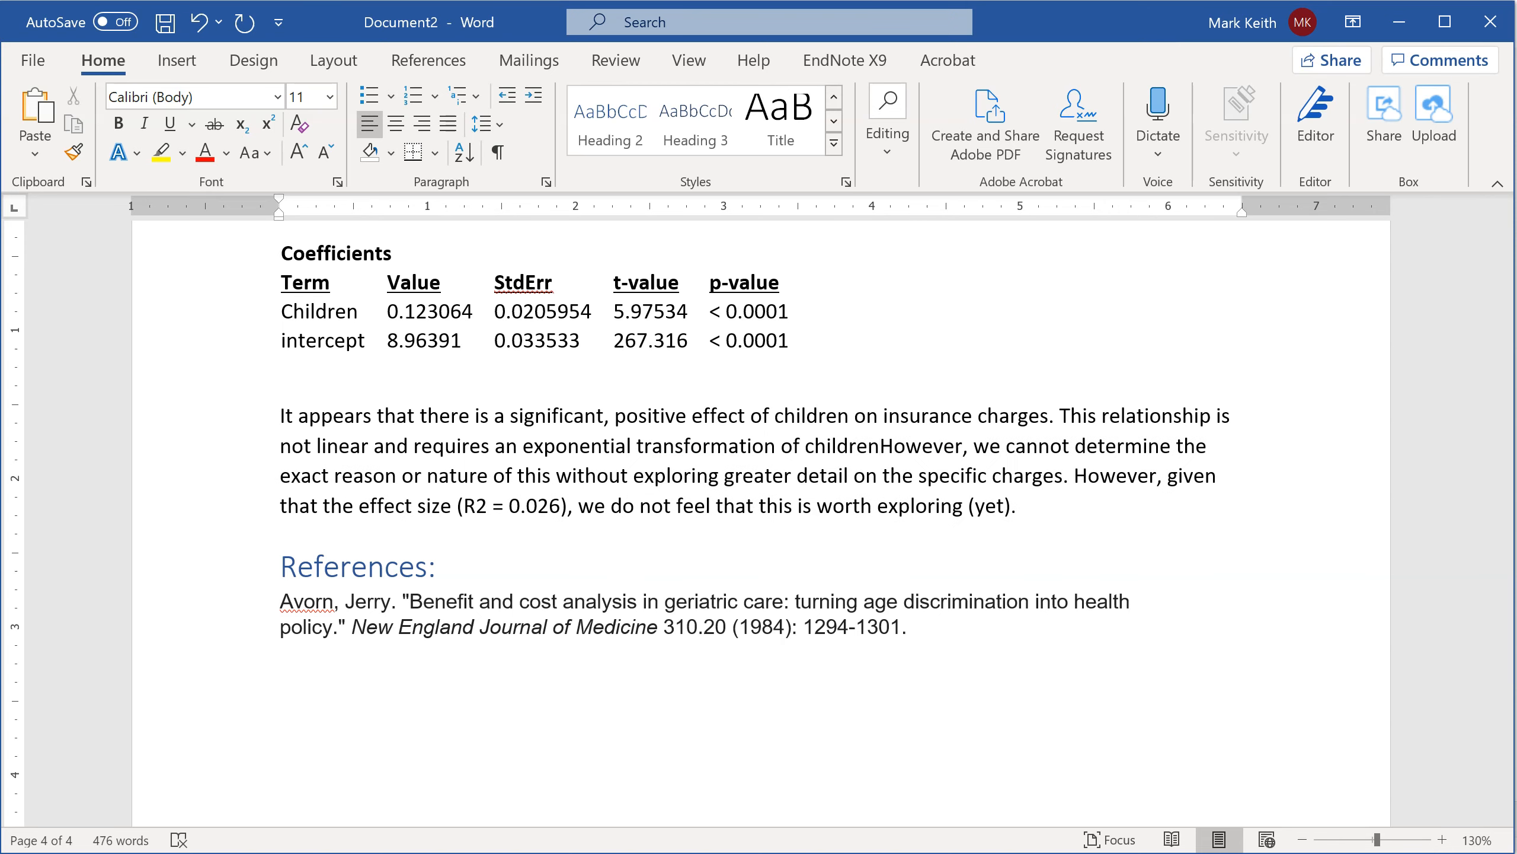
pyautogui.write('.')
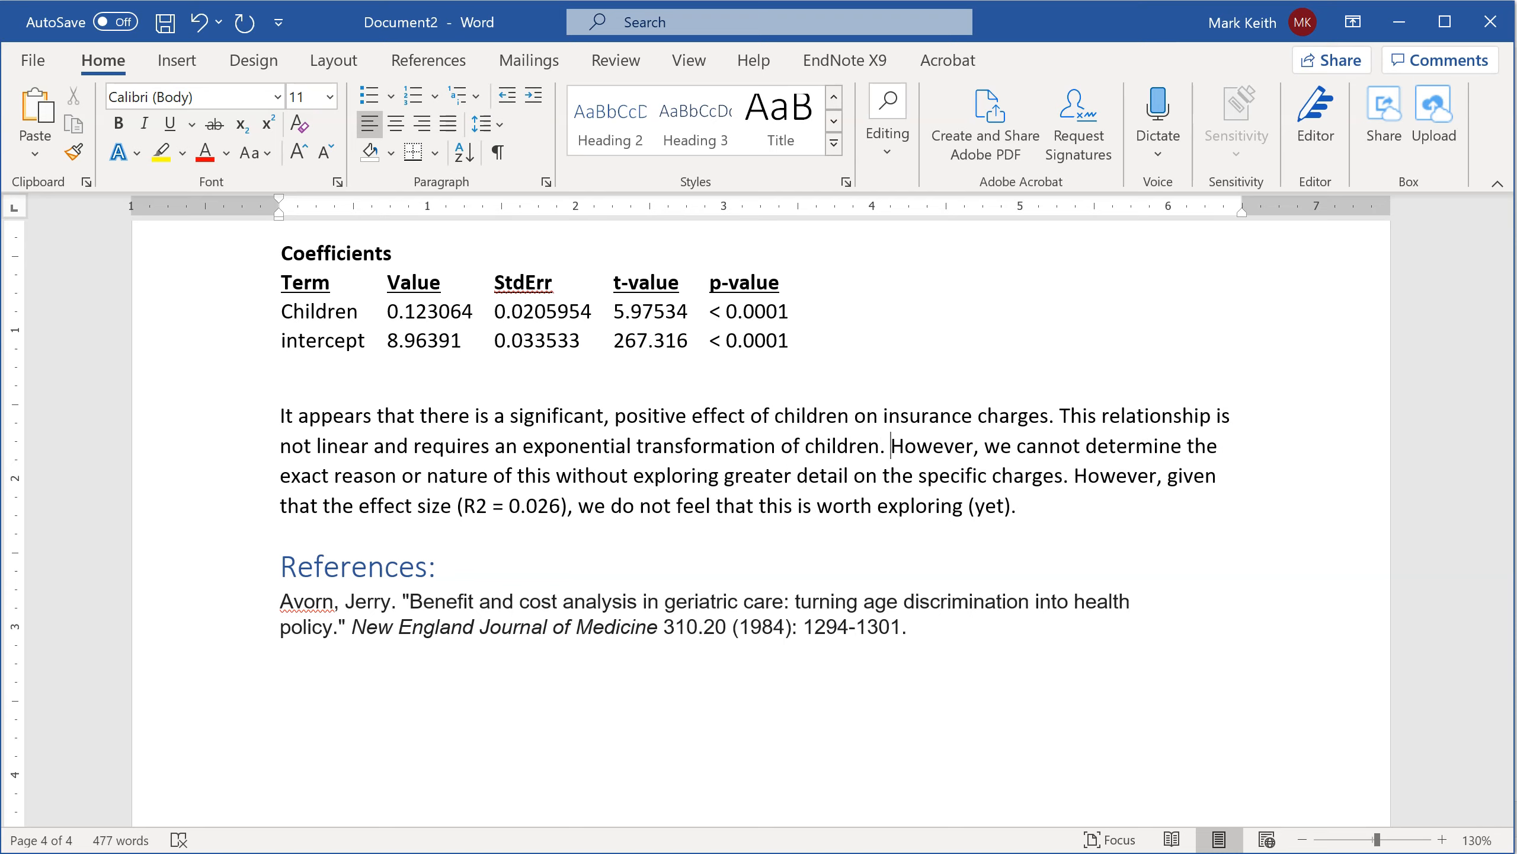
# - Insert "is relatively small compared to other features" after "(R2 = 0.026)" in the Children conclusion
pyautogui.click(995, 482)
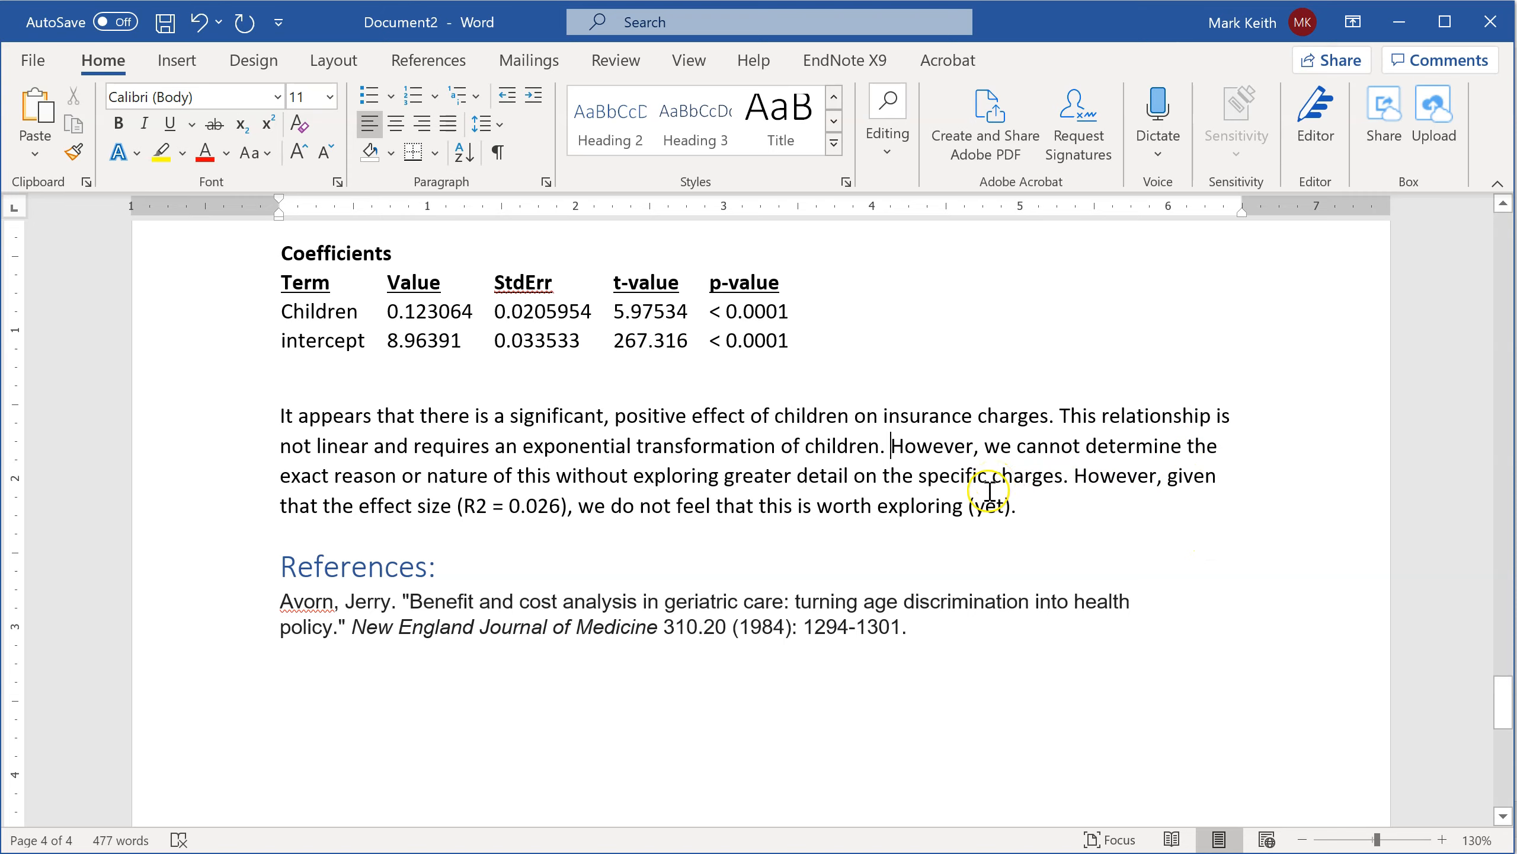
pyautogui.click(669, 567)
pyautogui.click(566, 507)
pyautogui.write('is relatively small')
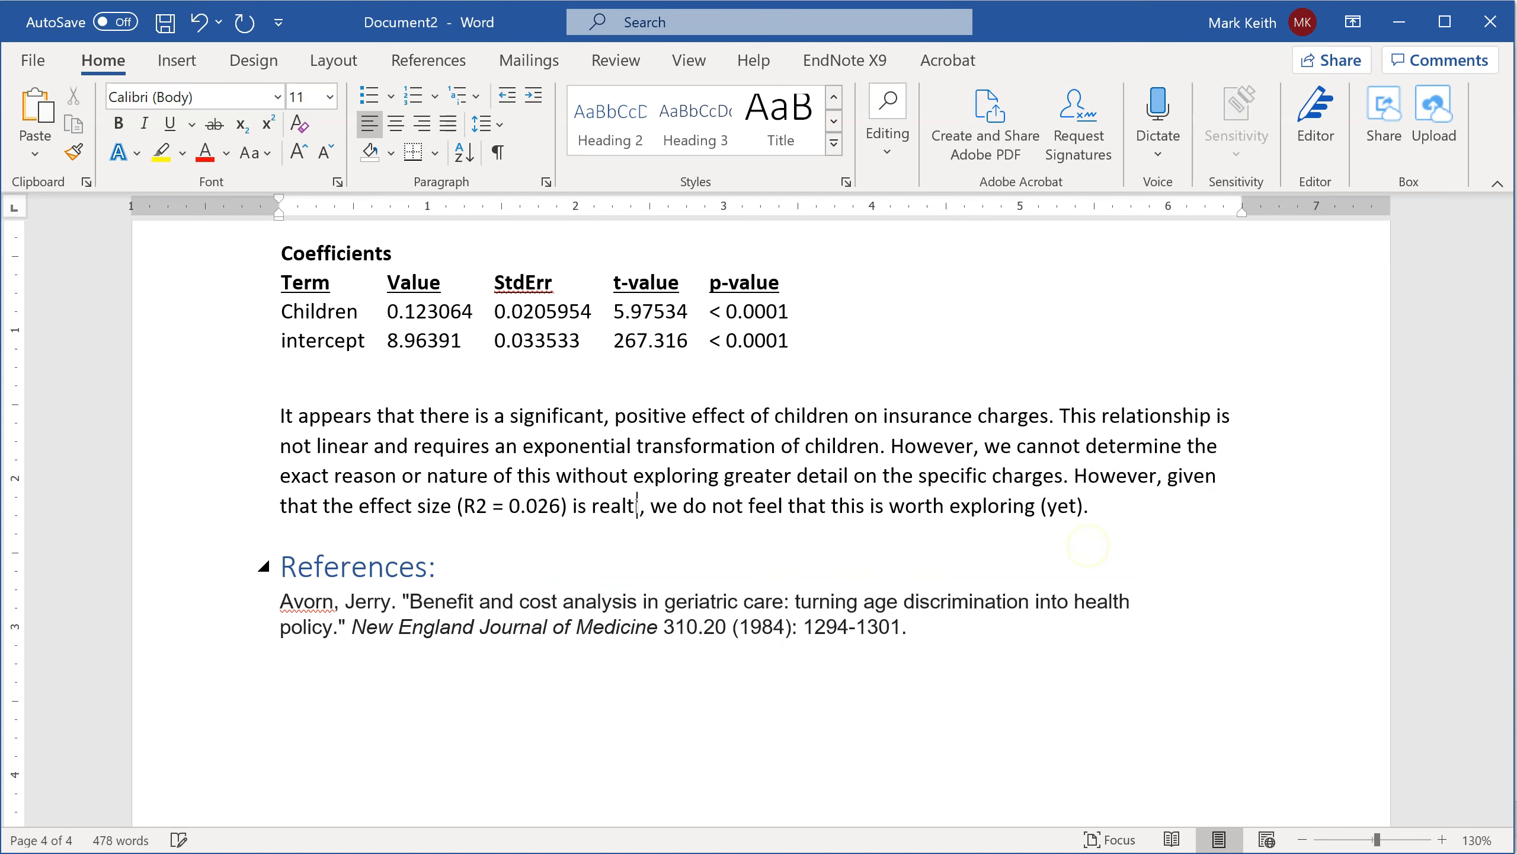
pyautogui.write(' compared to other')
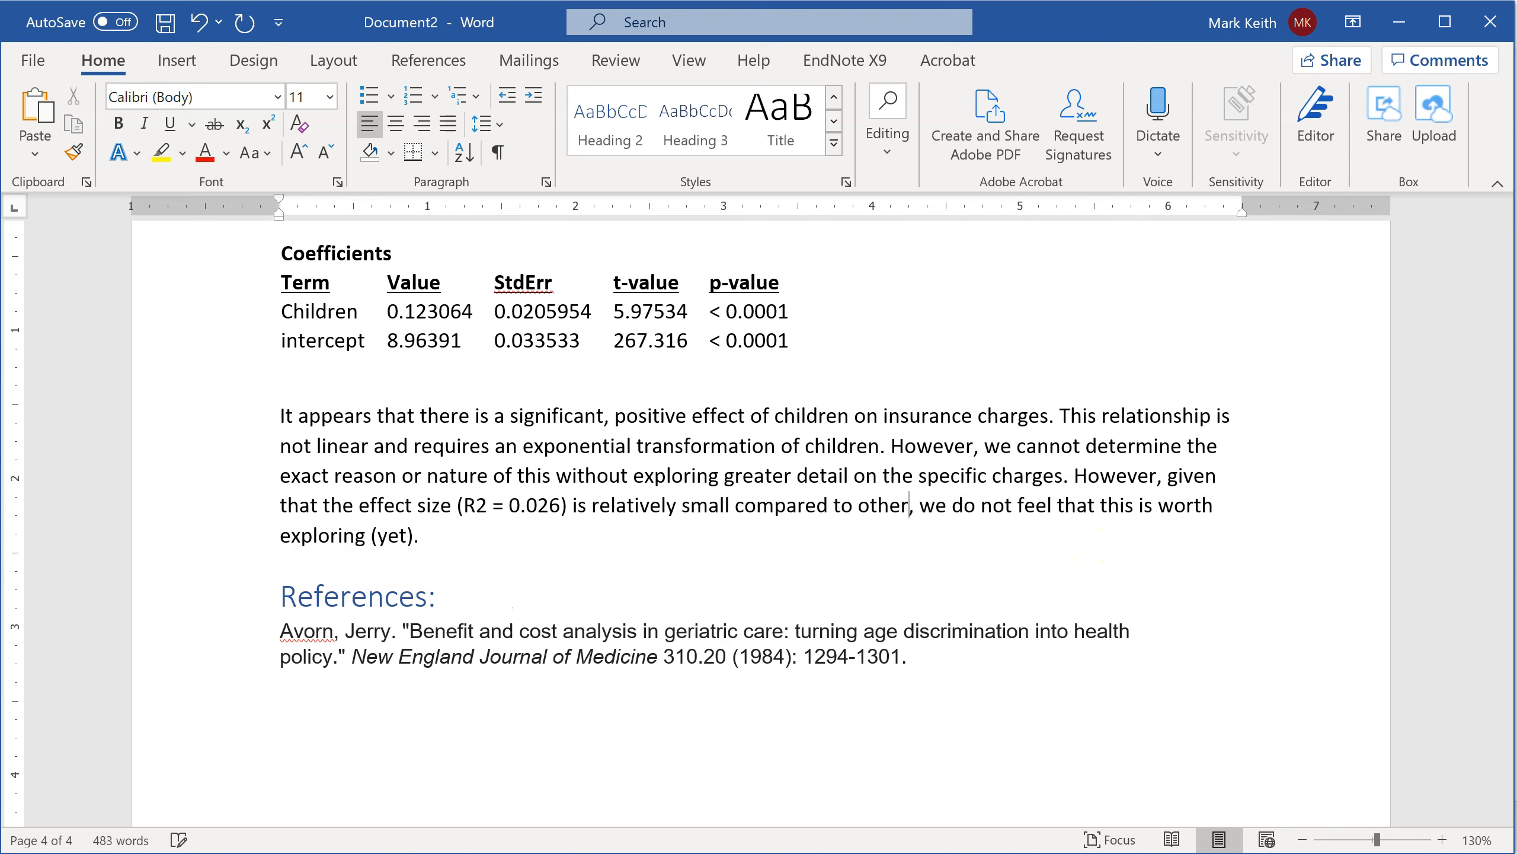
pyautogui.write(' features')
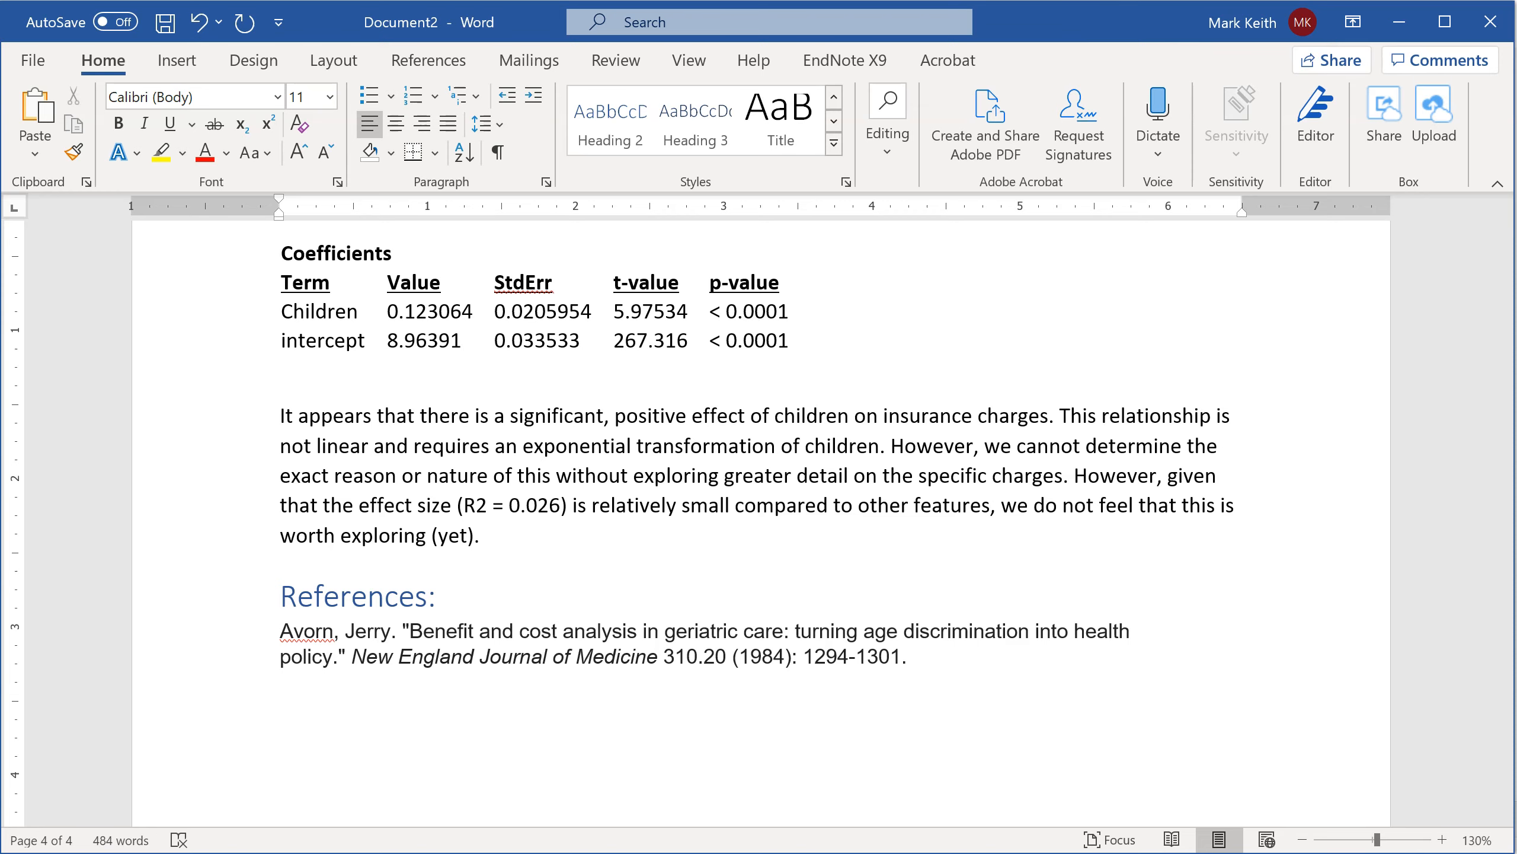
# - Start a conclusion below the BMI Coefficients table with "There is a significant positive effect of BMI on charges. However,"
pyautogui.scroll(6, 915, 505)
pyautogui.scroll(15, 818, 515)
pyautogui.scroll(10, 820, 515)
pyautogui.scroll(-4, 819, 515)
pyautogui.scroll(6, 817, 516)
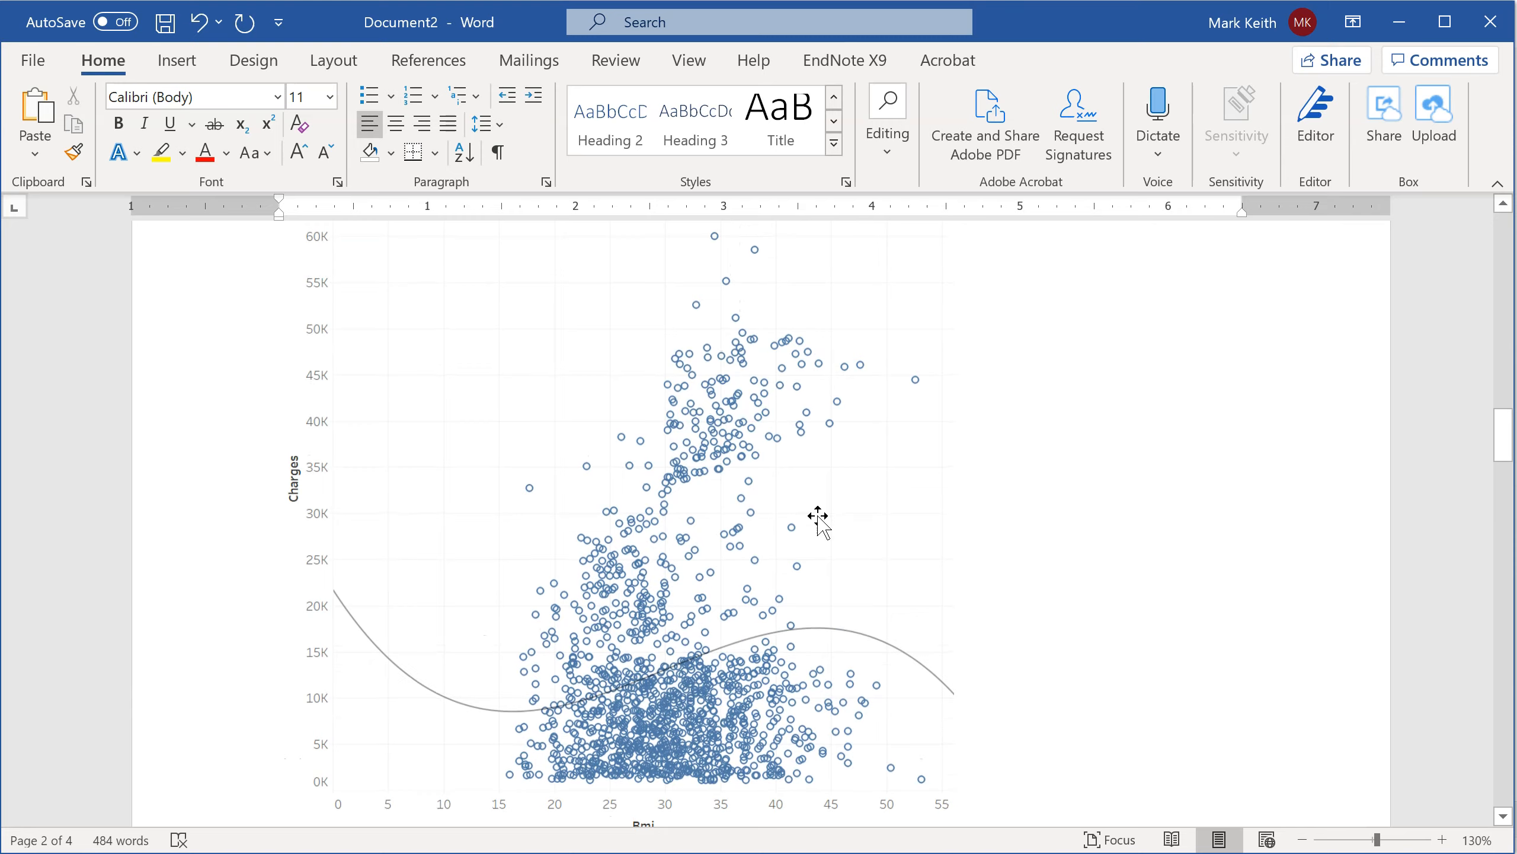
pyautogui.scroll(-8, 818, 515)
pyautogui.scroll(3, 816, 516)
pyautogui.scroll(-5, 814, 515)
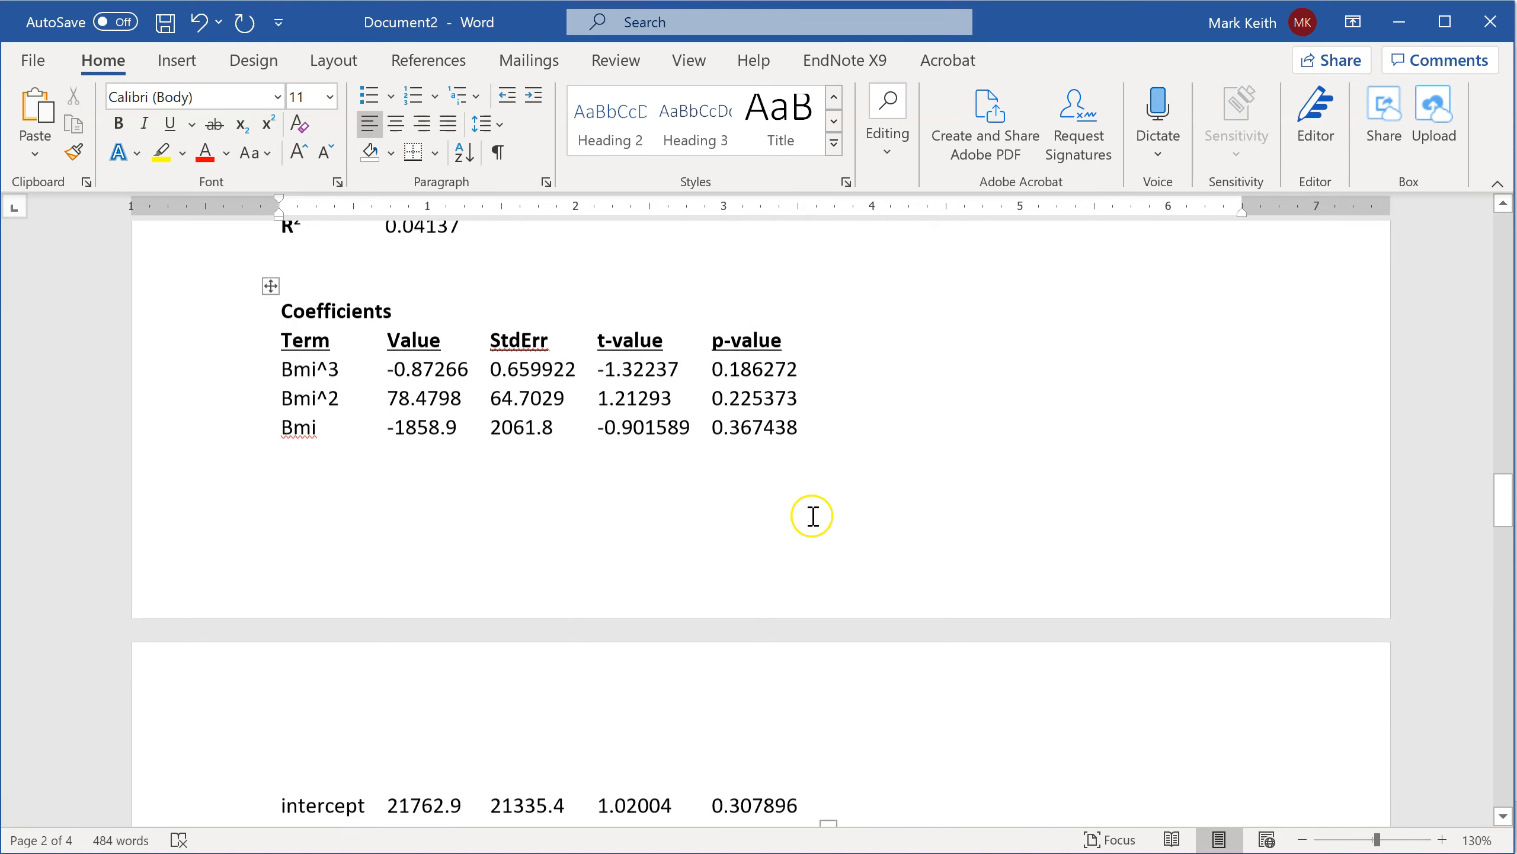
pyautogui.scroll(-6, 776, 525)
pyautogui.click(760, 441)
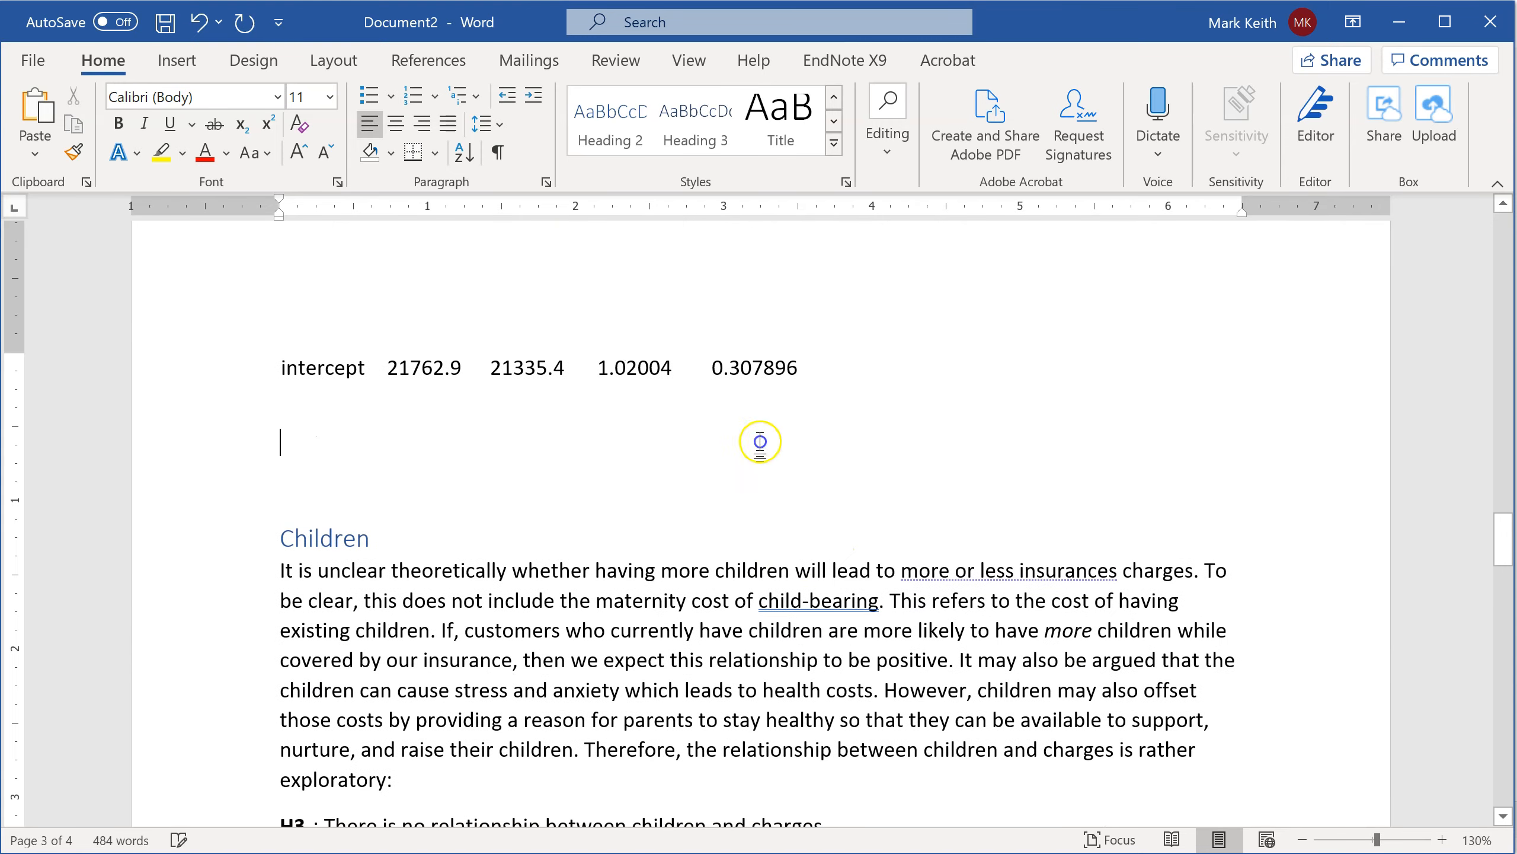
pyautogui.click(825, 423)
pyautogui.press('Return')
pyautogui.write('There is a')
pyautogui.write('signif')
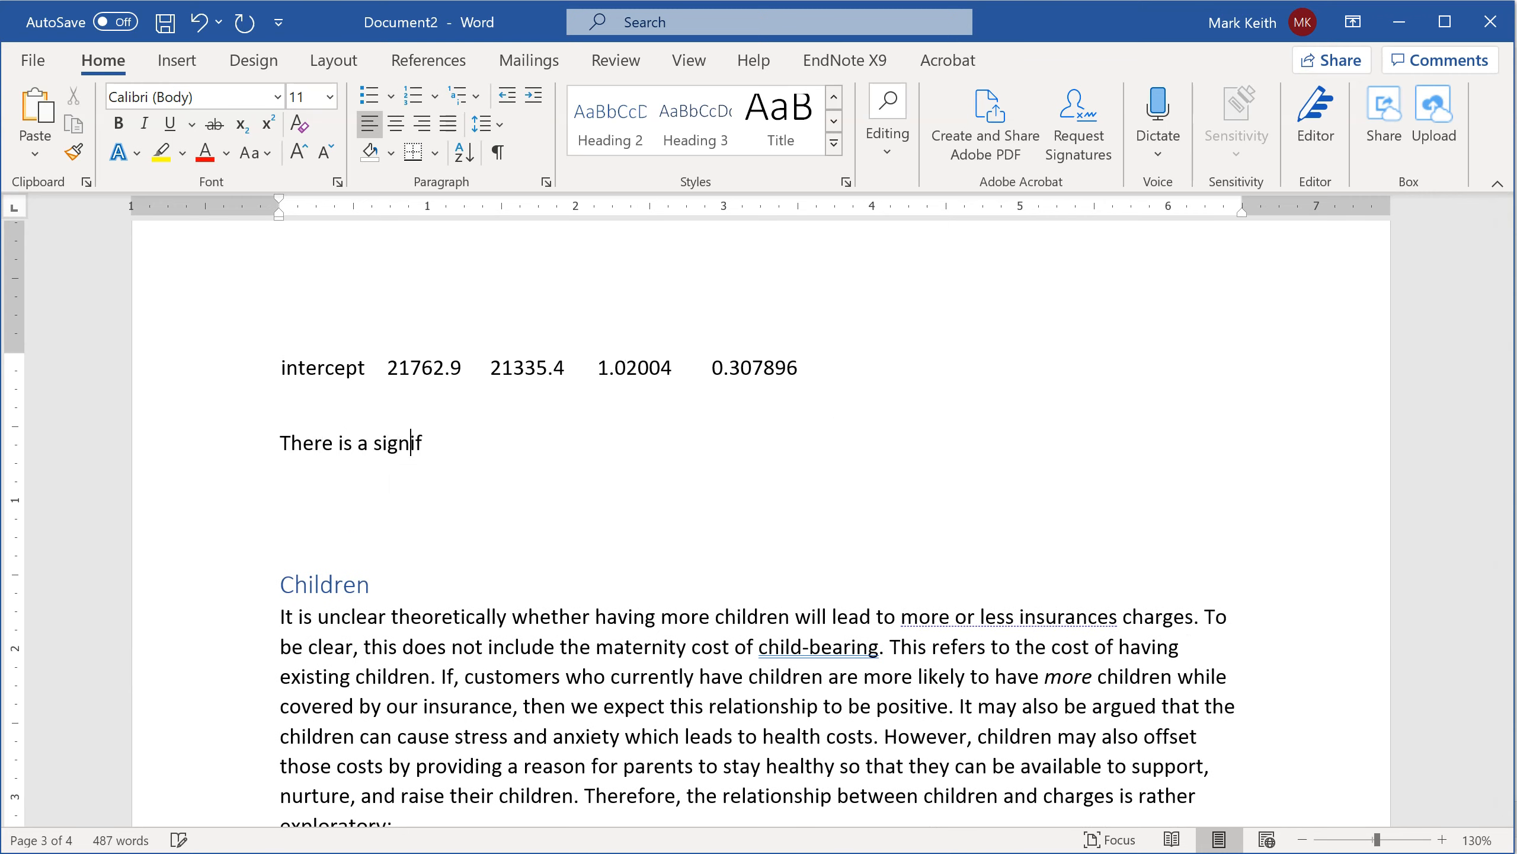
pyautogui.write('icant positive effect of BMI on charges. However,')
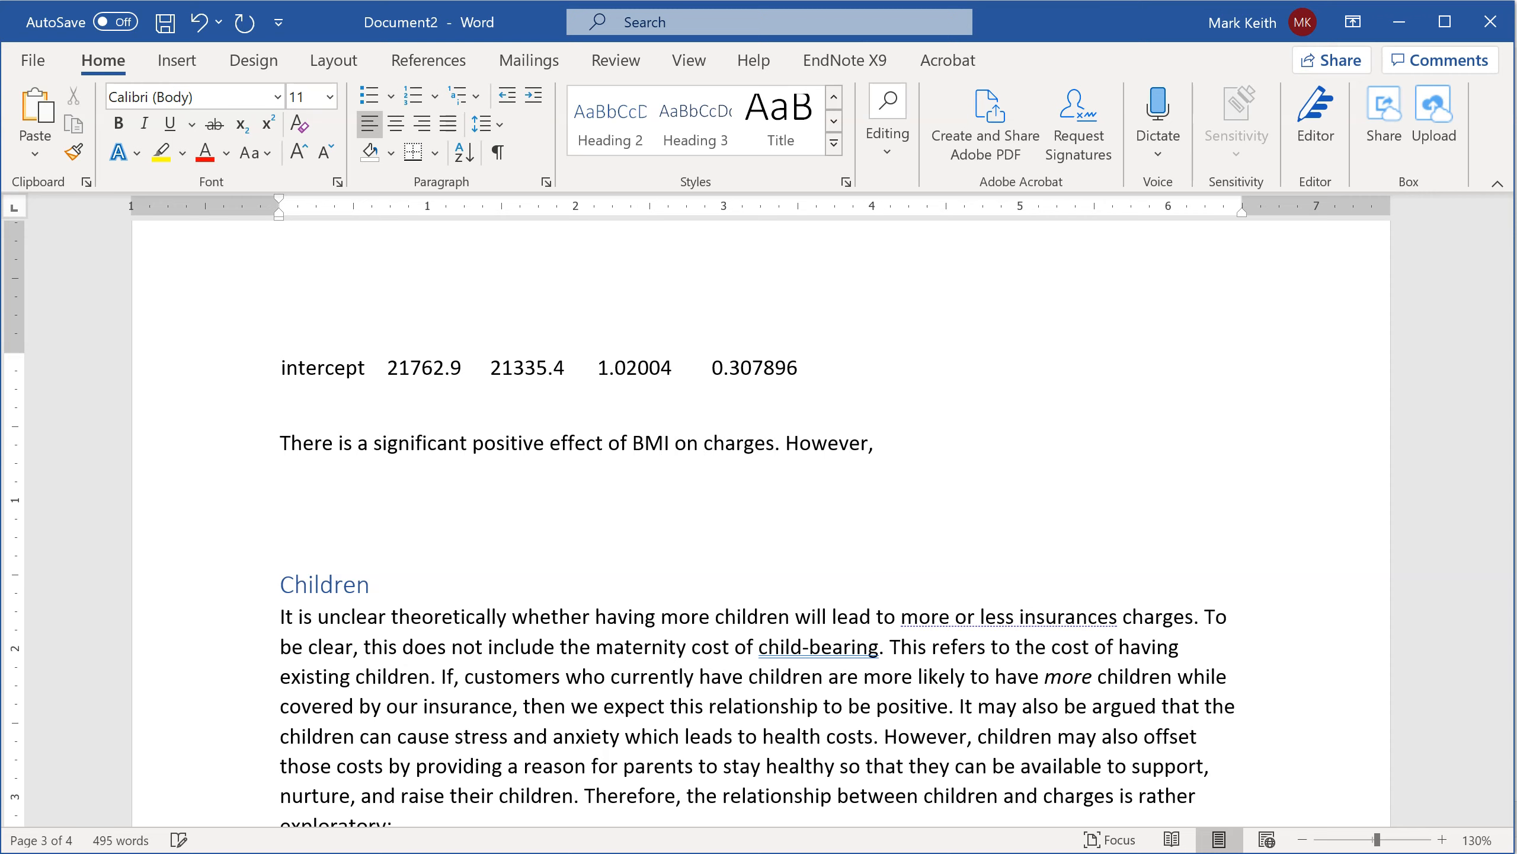
# - Continue the BMI conclusion with "the relationship is not perfectly linear and is better modeled with a cubed and squared term."
pyautogui.scroll(10, 842, 358)
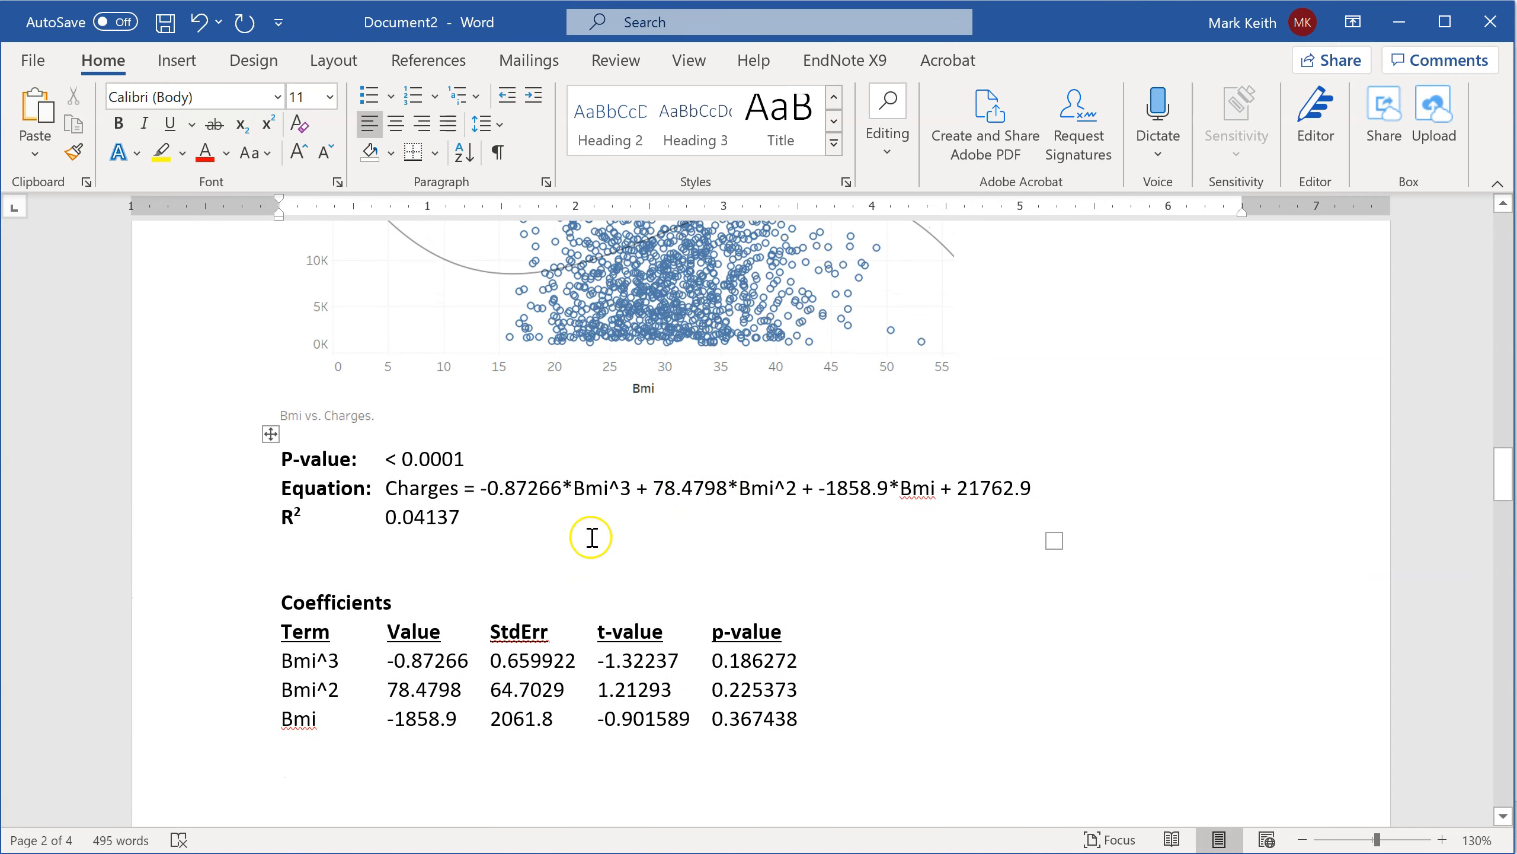
pyautogui.scroll(-10, 620, 532)
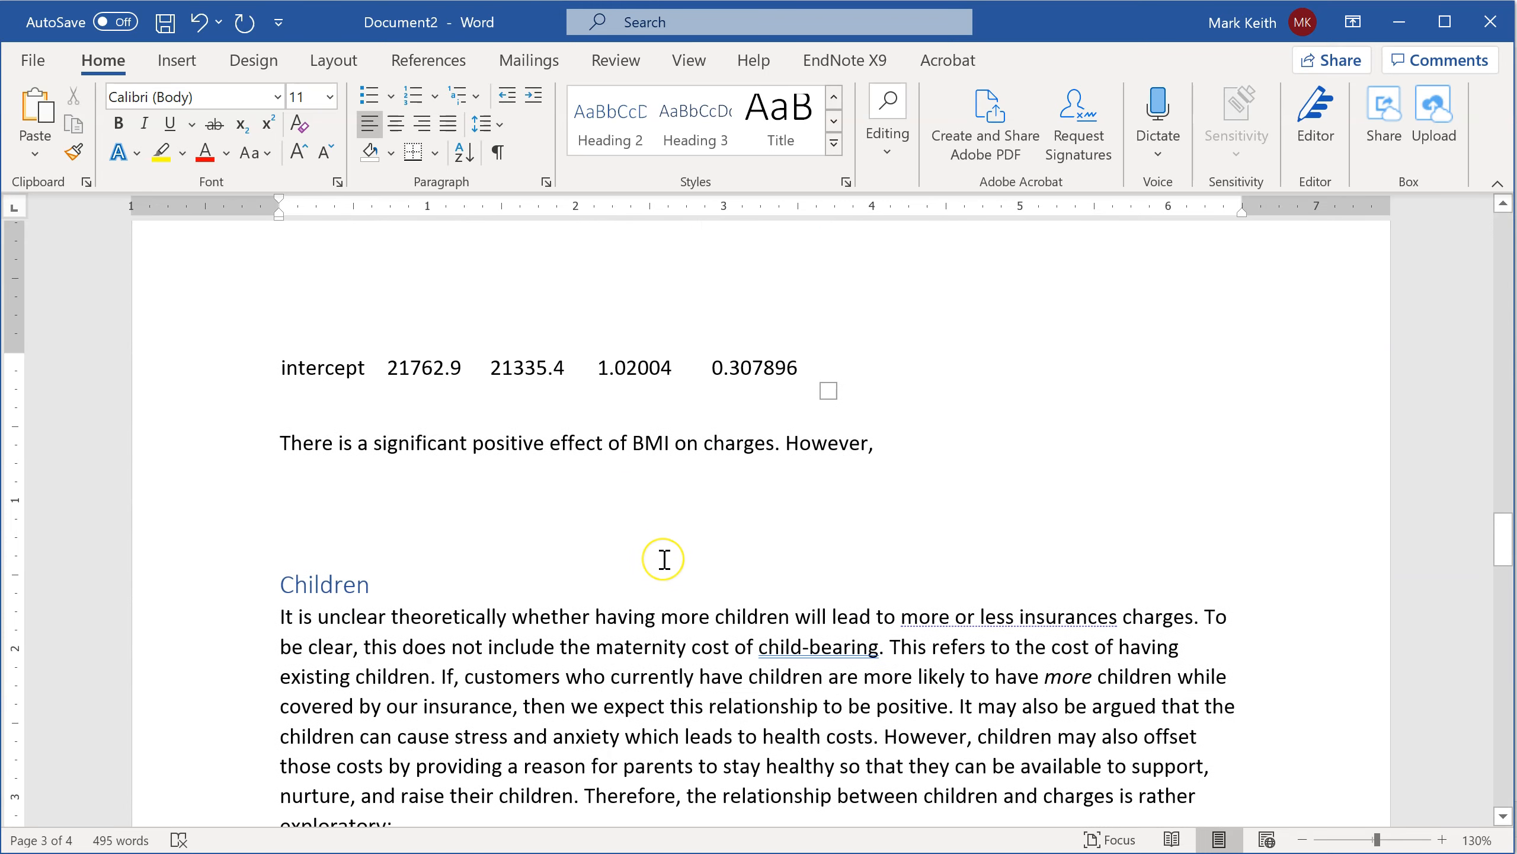
pyautogui.write('the ')
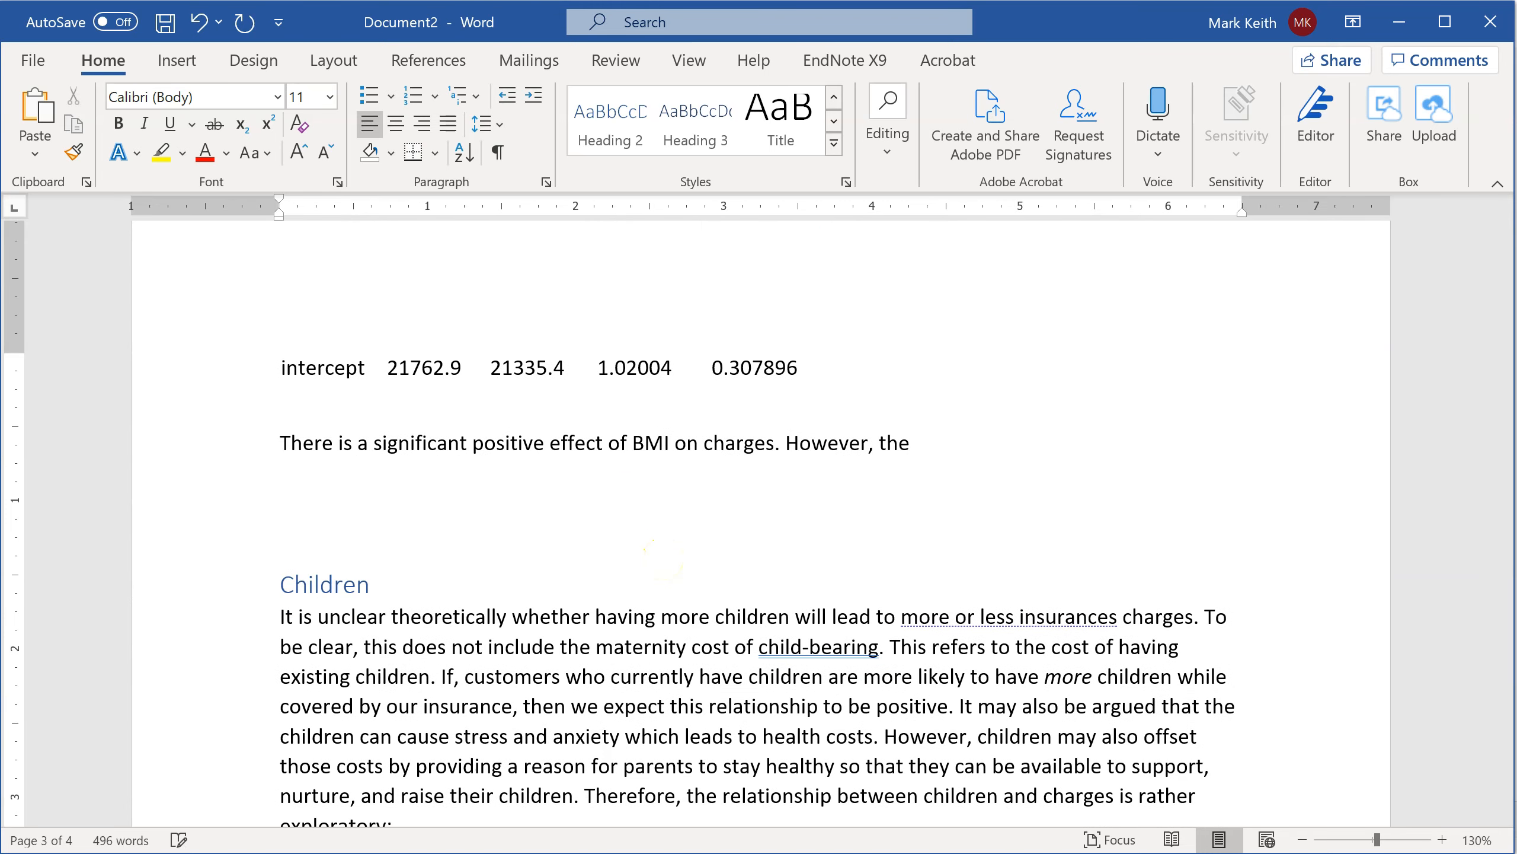
pyautogui.write('relationship is not be')
pyautogui.press('BackSpace')
pyautogui.press('BackSpace')
pyautogui.press('BackSpace')
pyautogui.write('perfectly ')
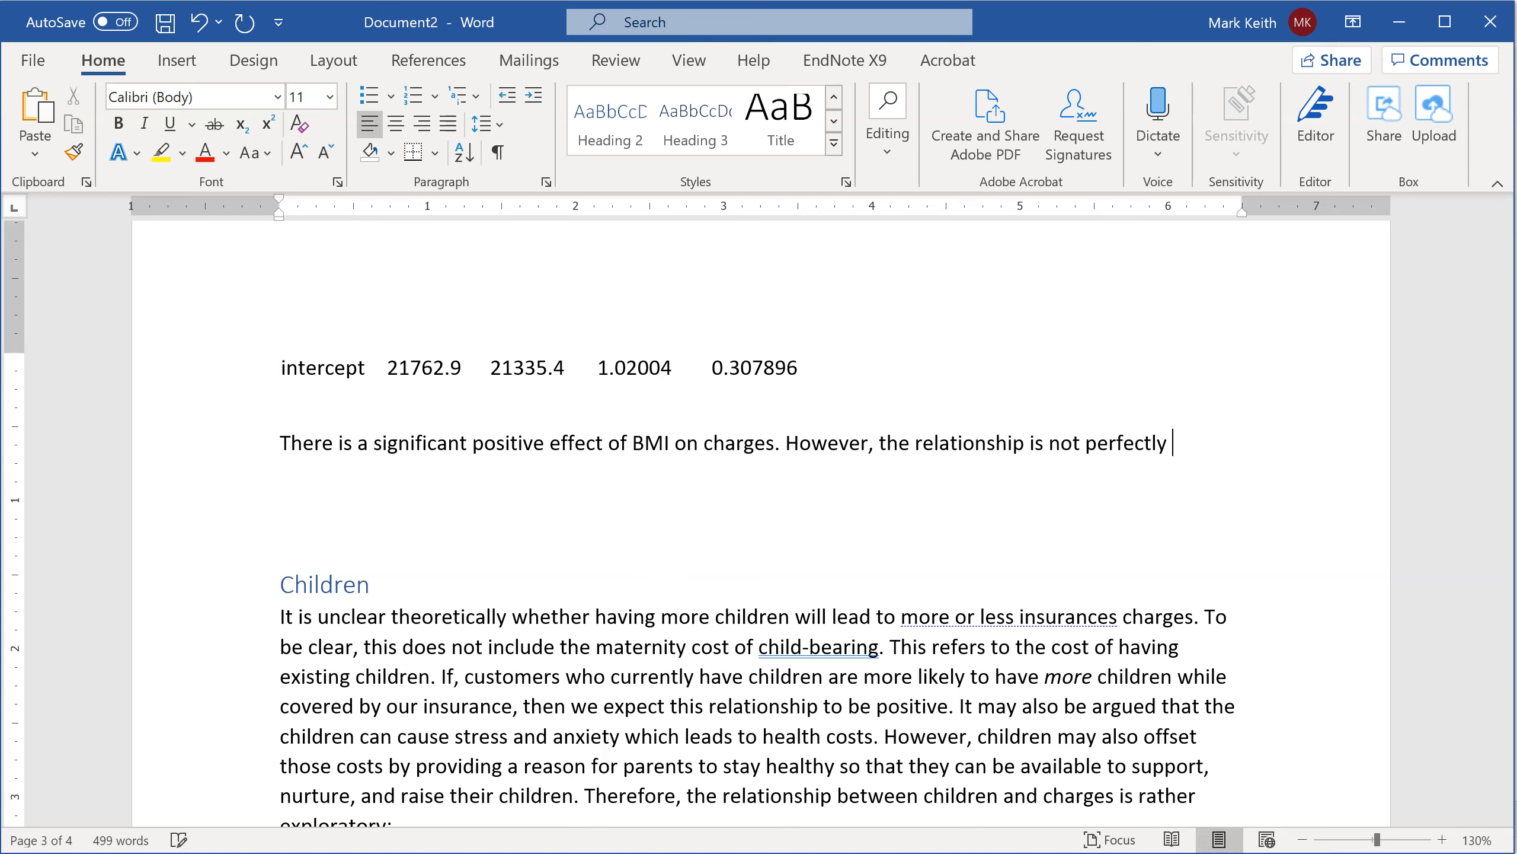
pyautogui.write('linear and is b')
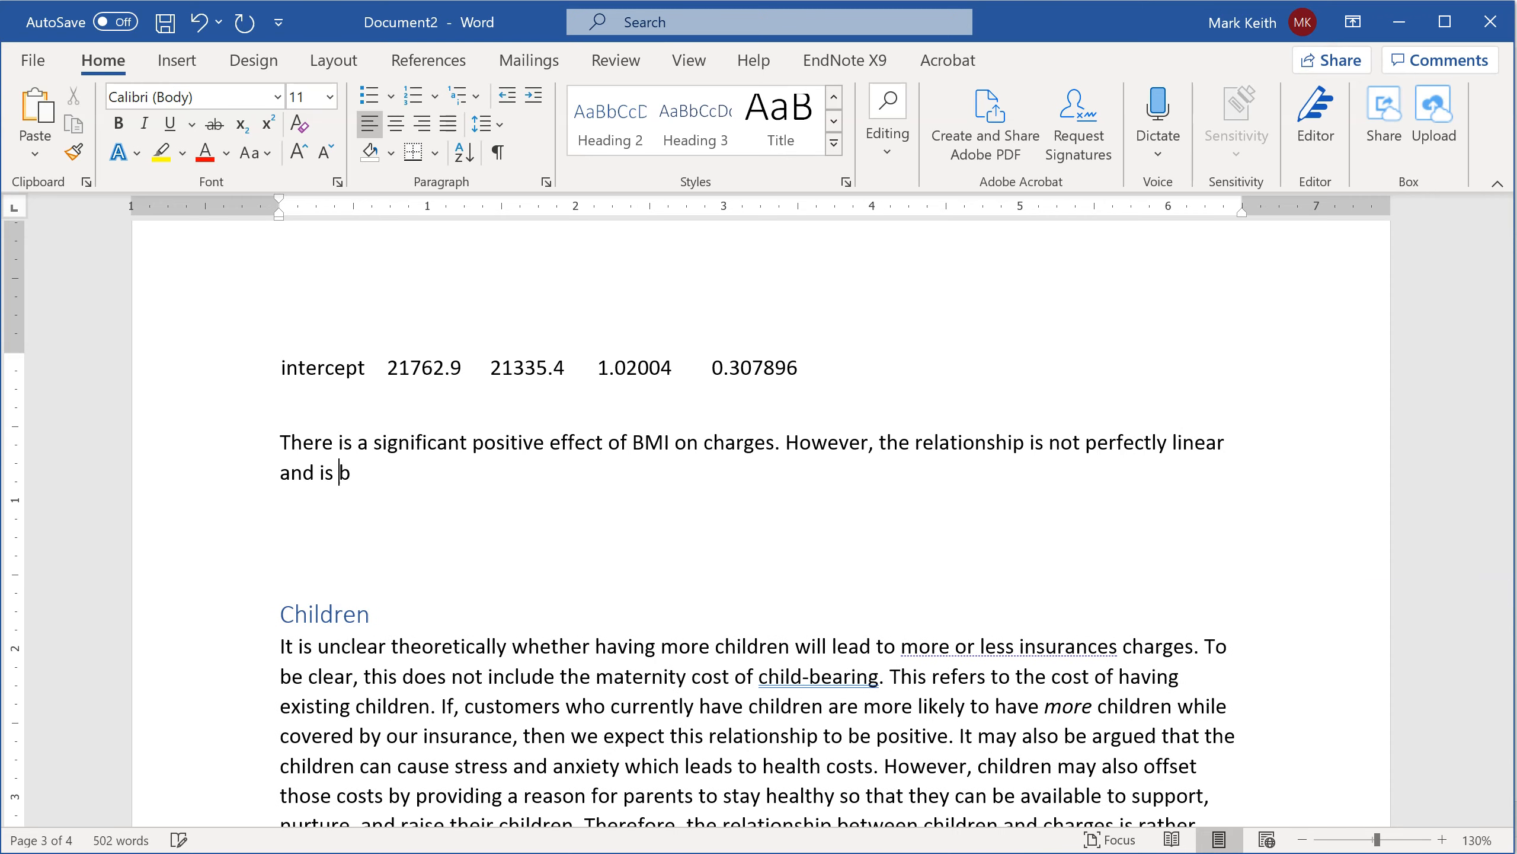
pyautogui.write('etter modeled with a cu')
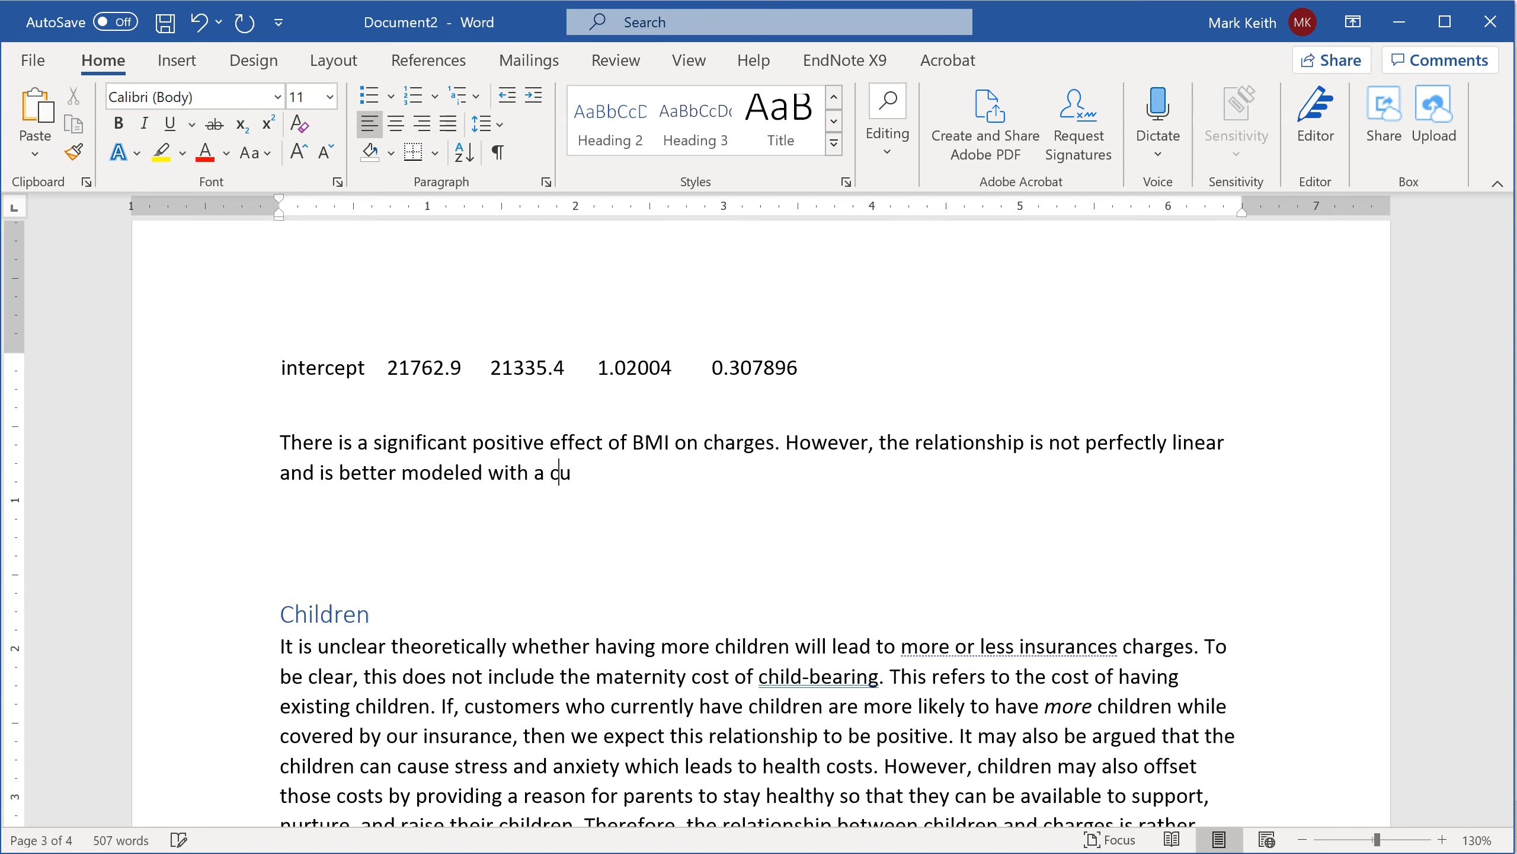
pyautogui.write('bed and squared term.')
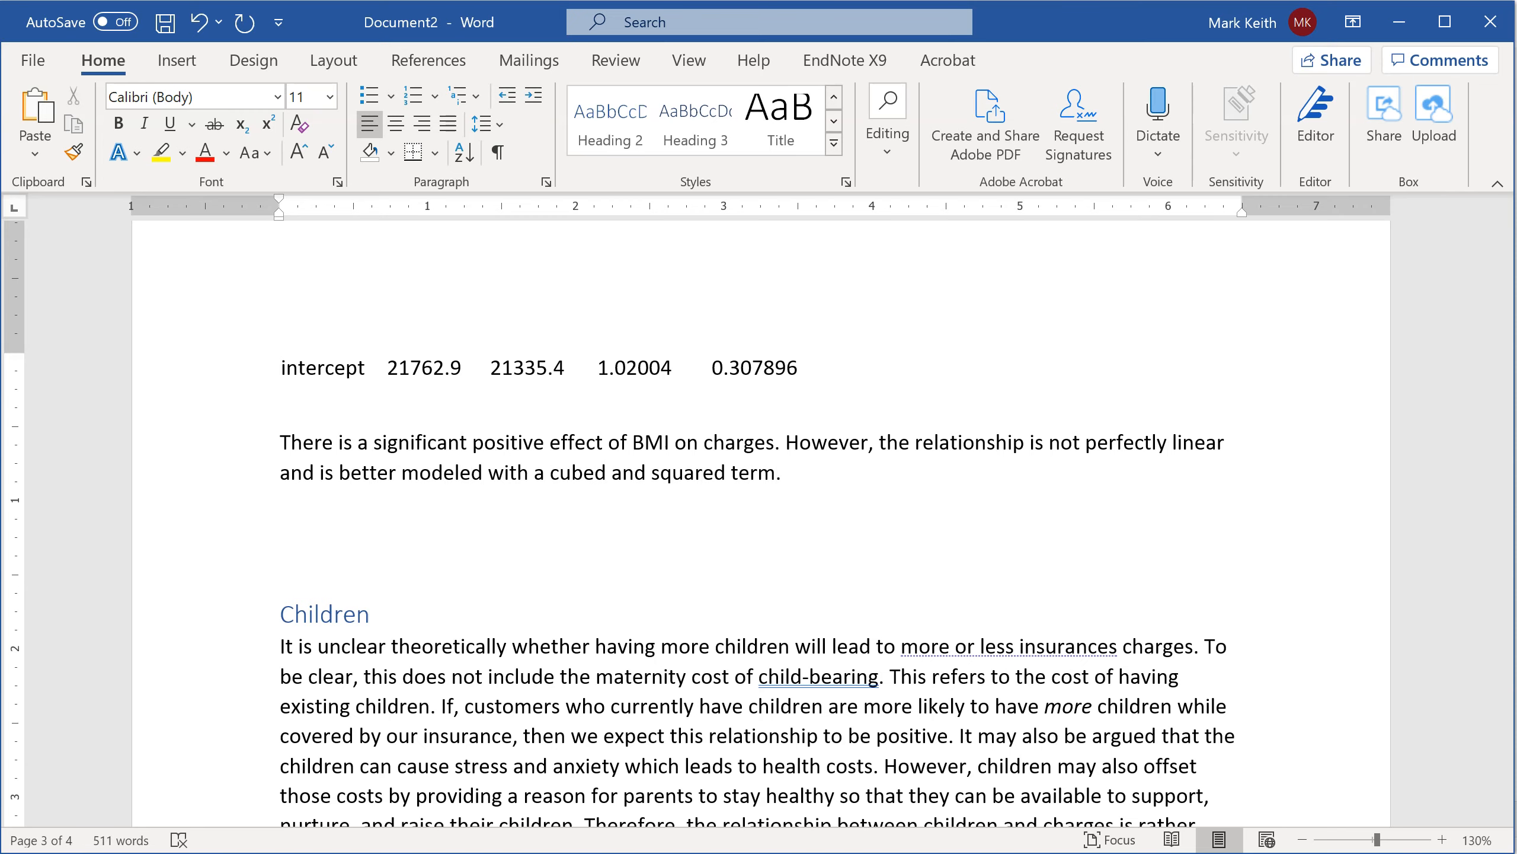
# - Extend the BMI conclusion with "In addition, there appears to be an issue with heteroscedasticity"
pyautogui.scroll(10, 687, 541)
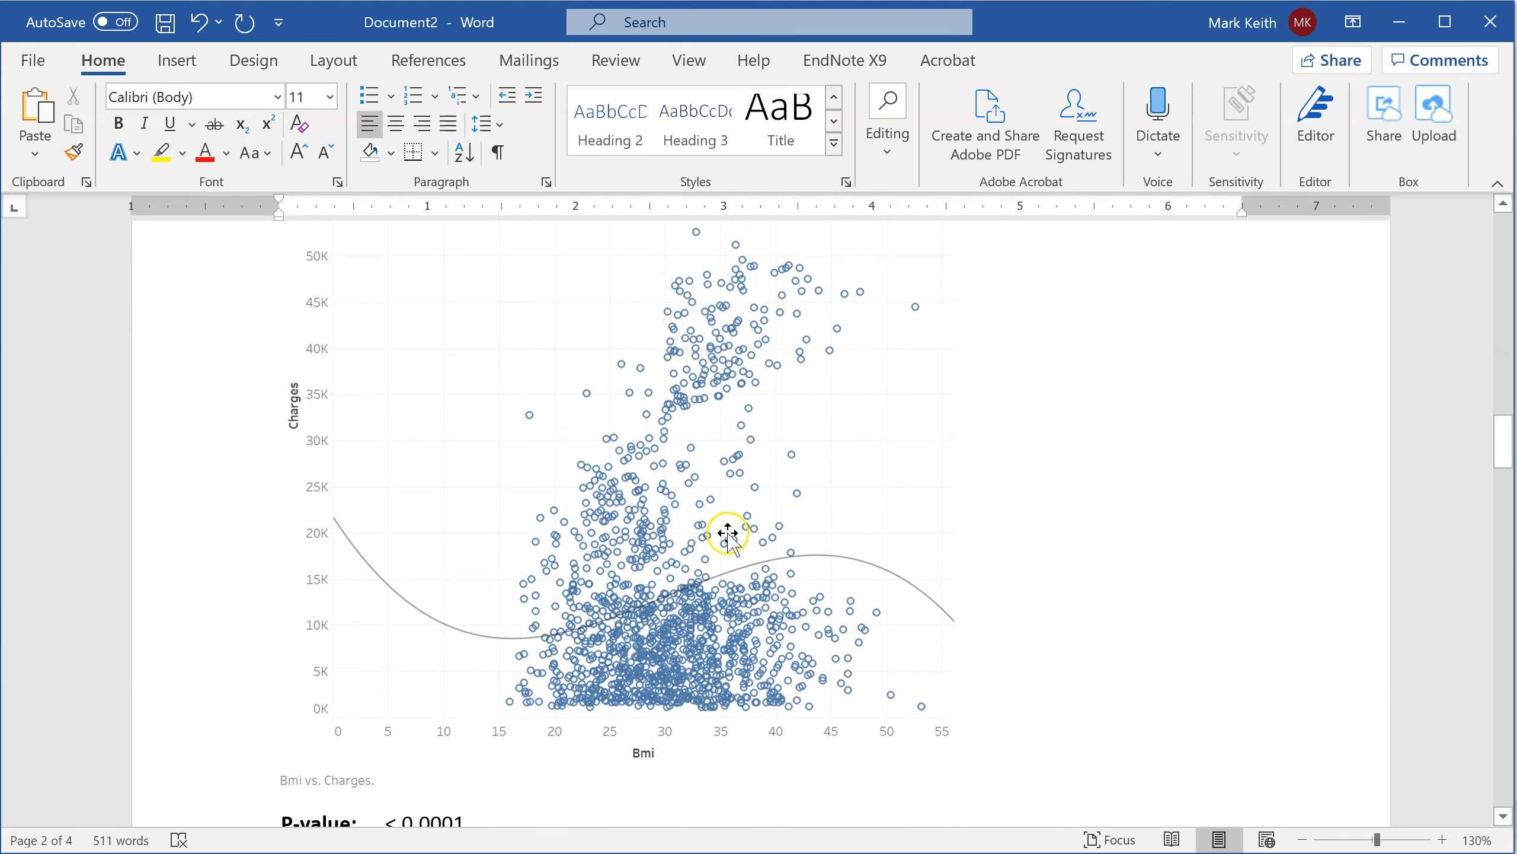
pyautogui.scroll(-10, 728, 532)
pyautogui.write('In addition, there appears to be an issue with her')
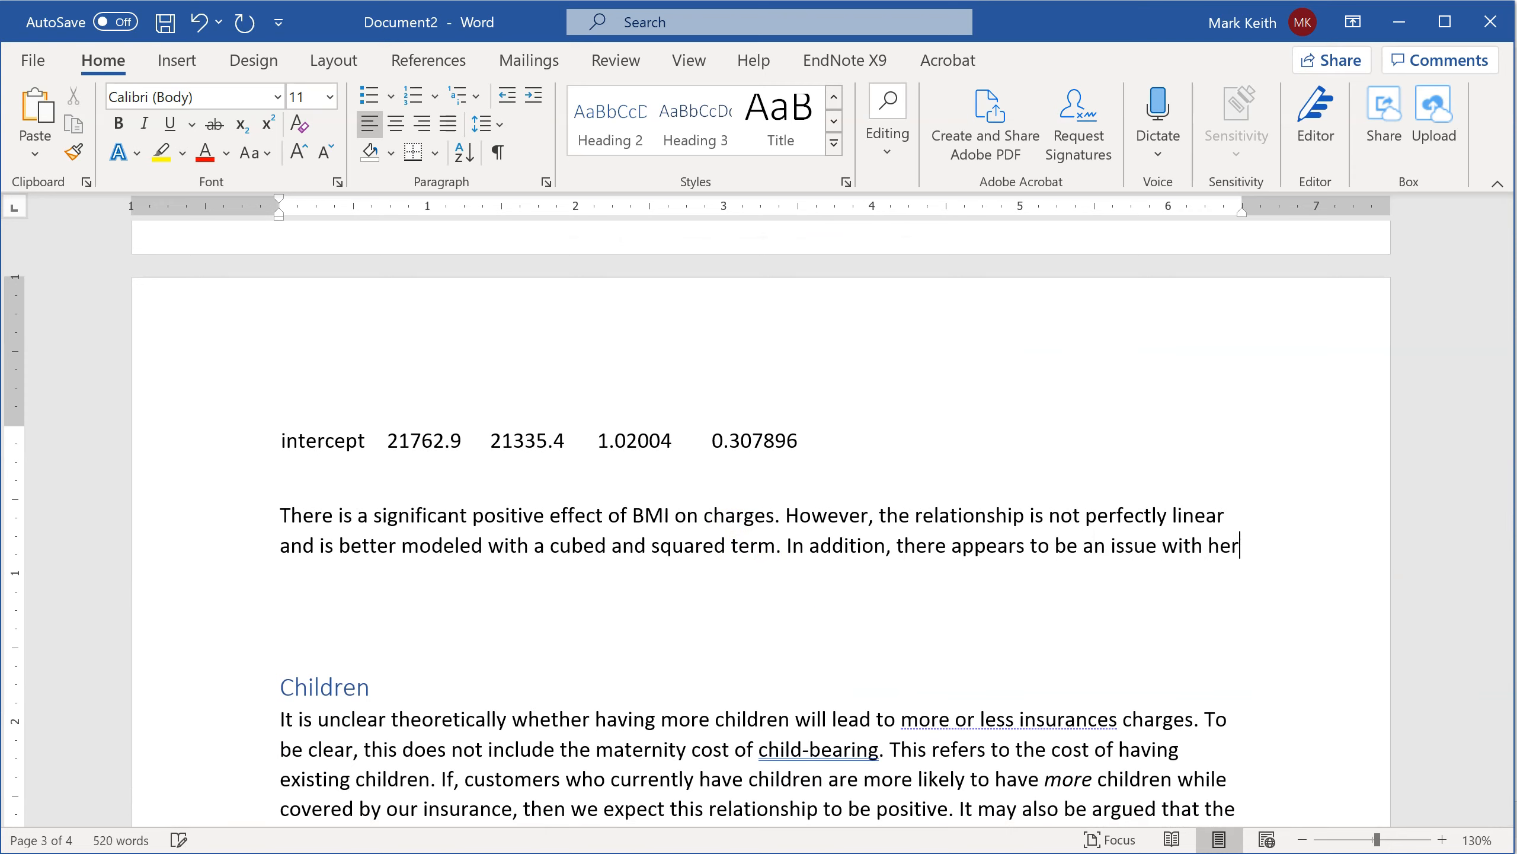
pyautogui.write('eroscedasticity')
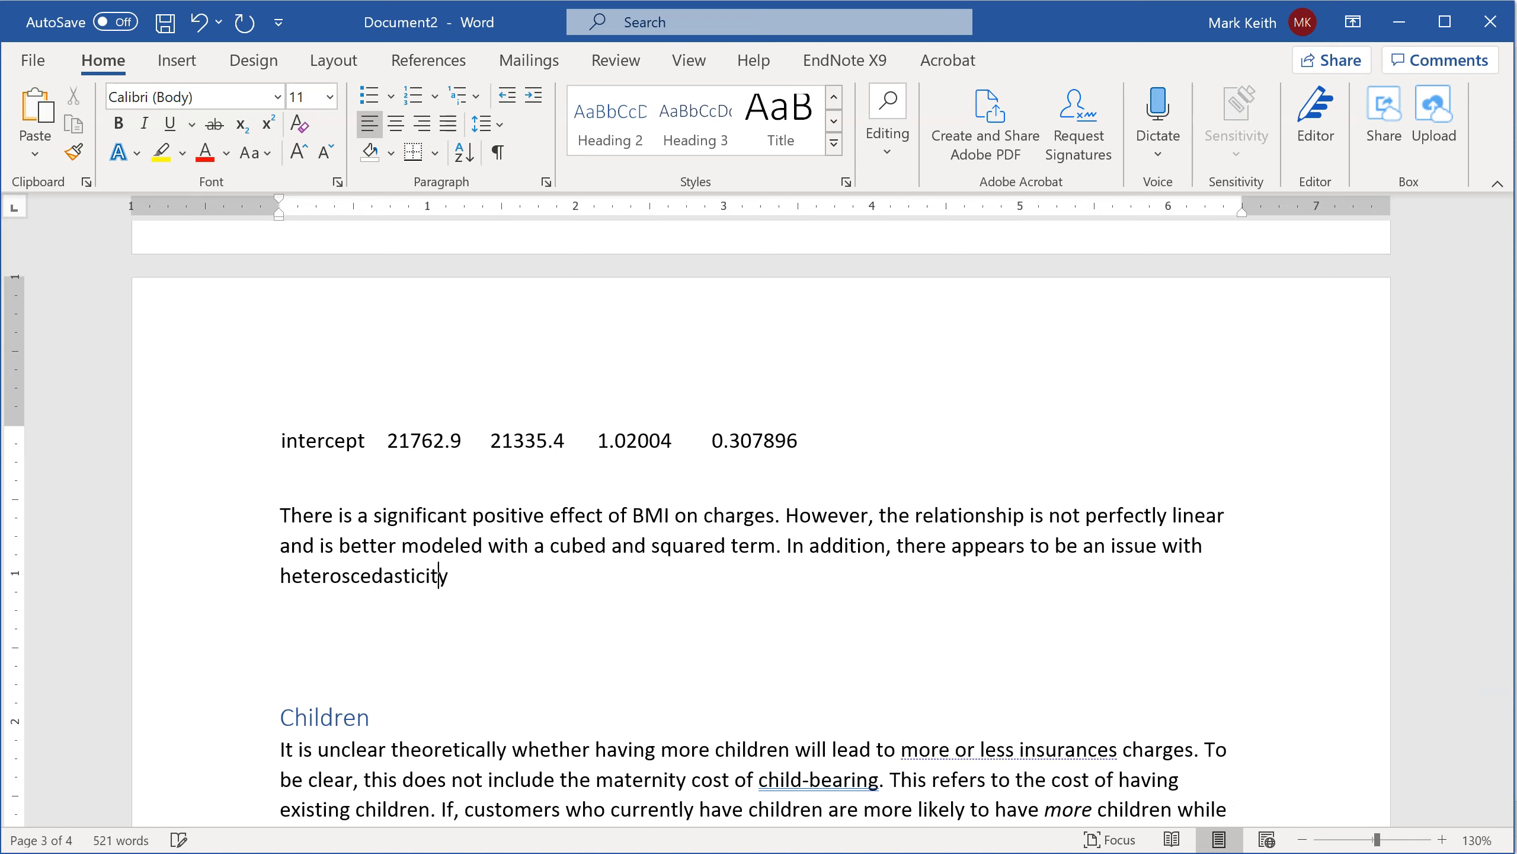
# - Finish the heteroscedasticity sentence with "in that some customers with higher BMIs clearly cost more while the greater majority do not."
pyautogui.write(' in that some cust')
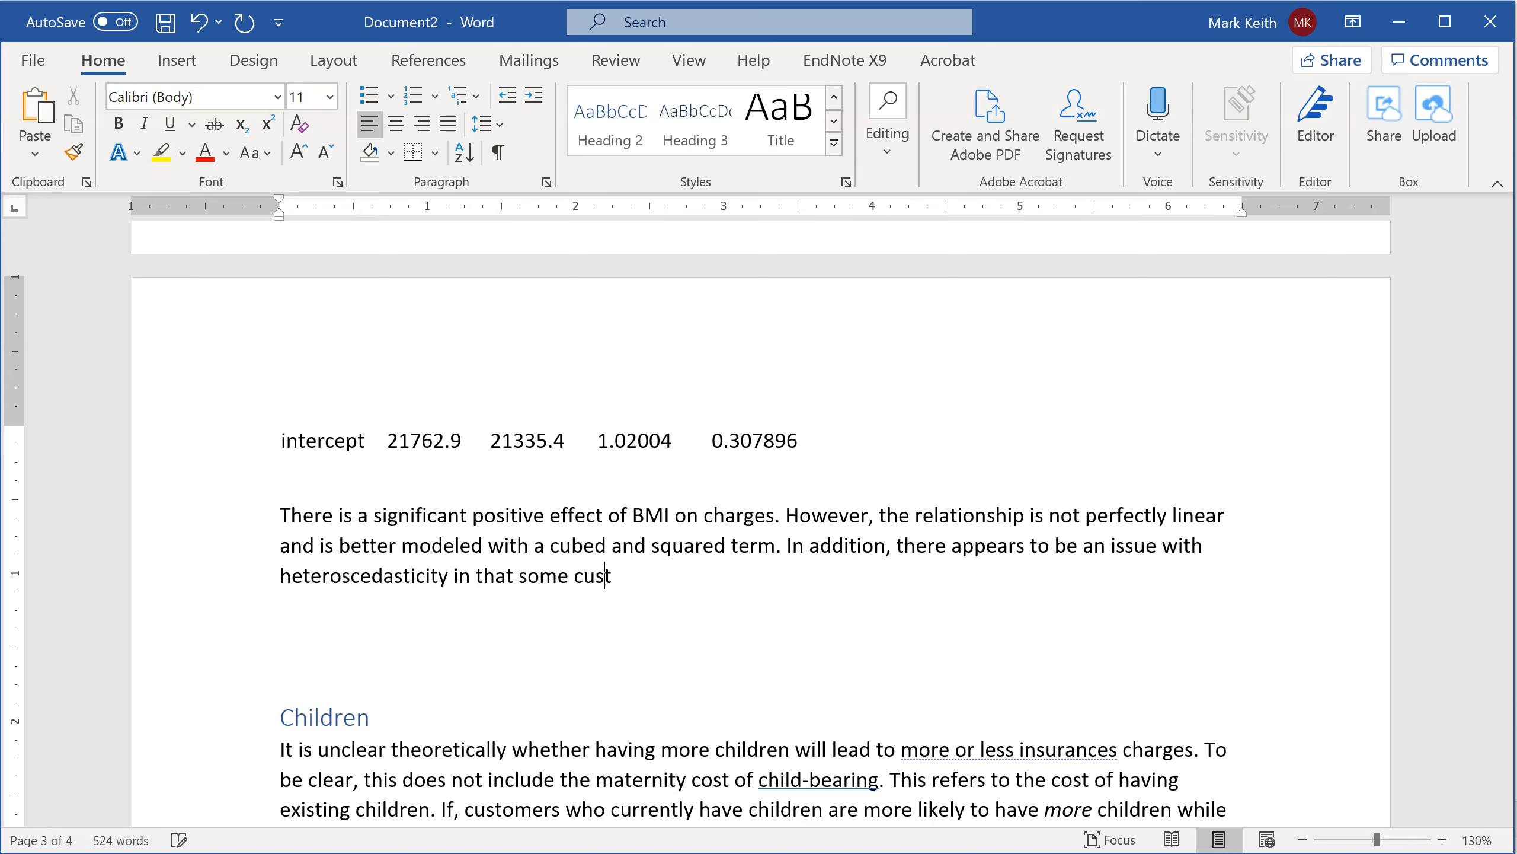
pyautogui.write('omers with higher ')
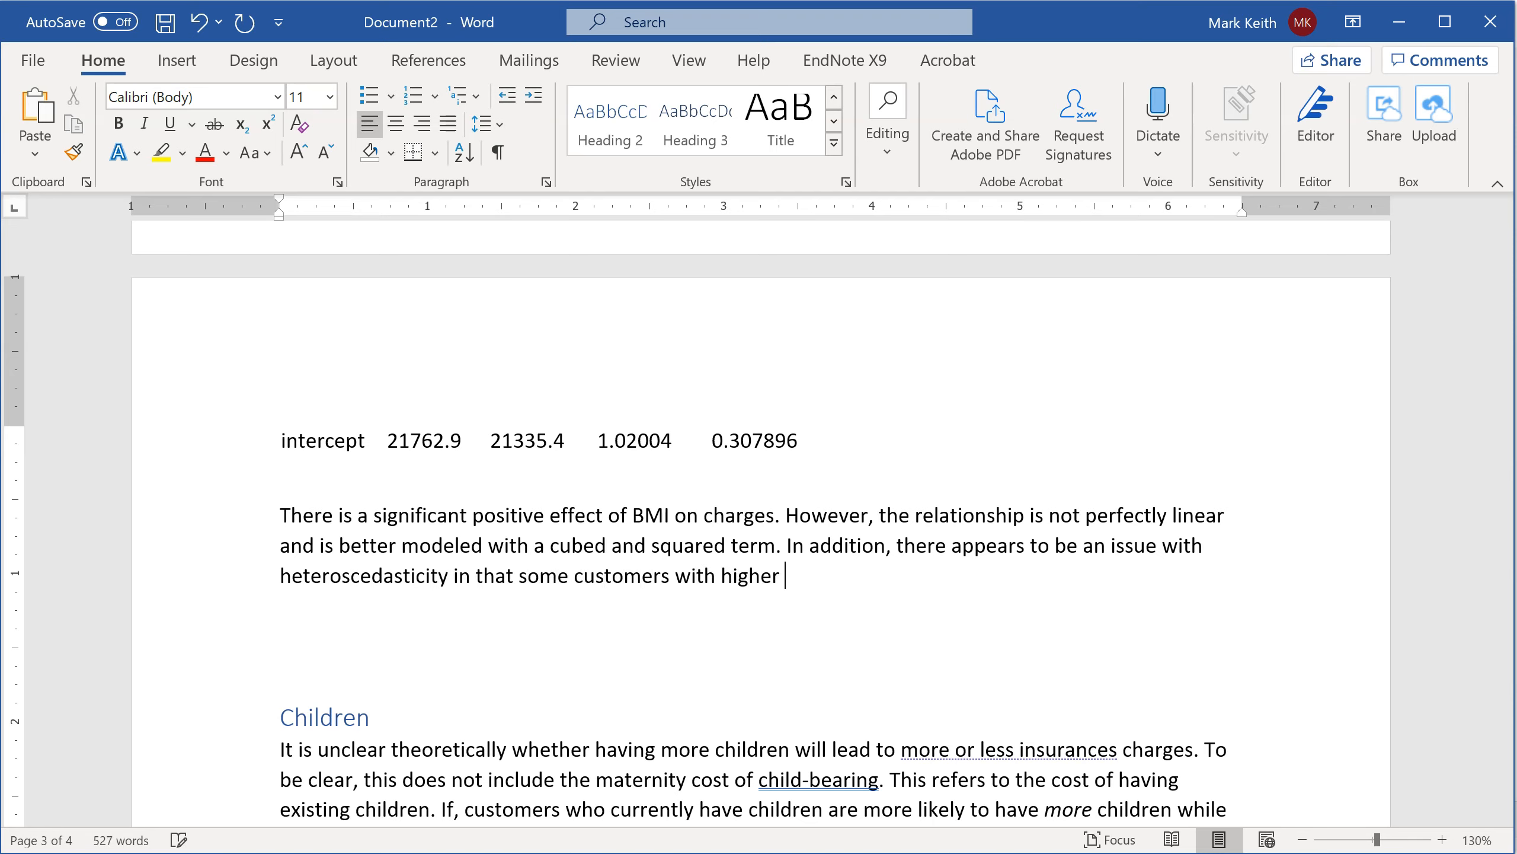
pyautogui.write("BMI's clearly cost more while")
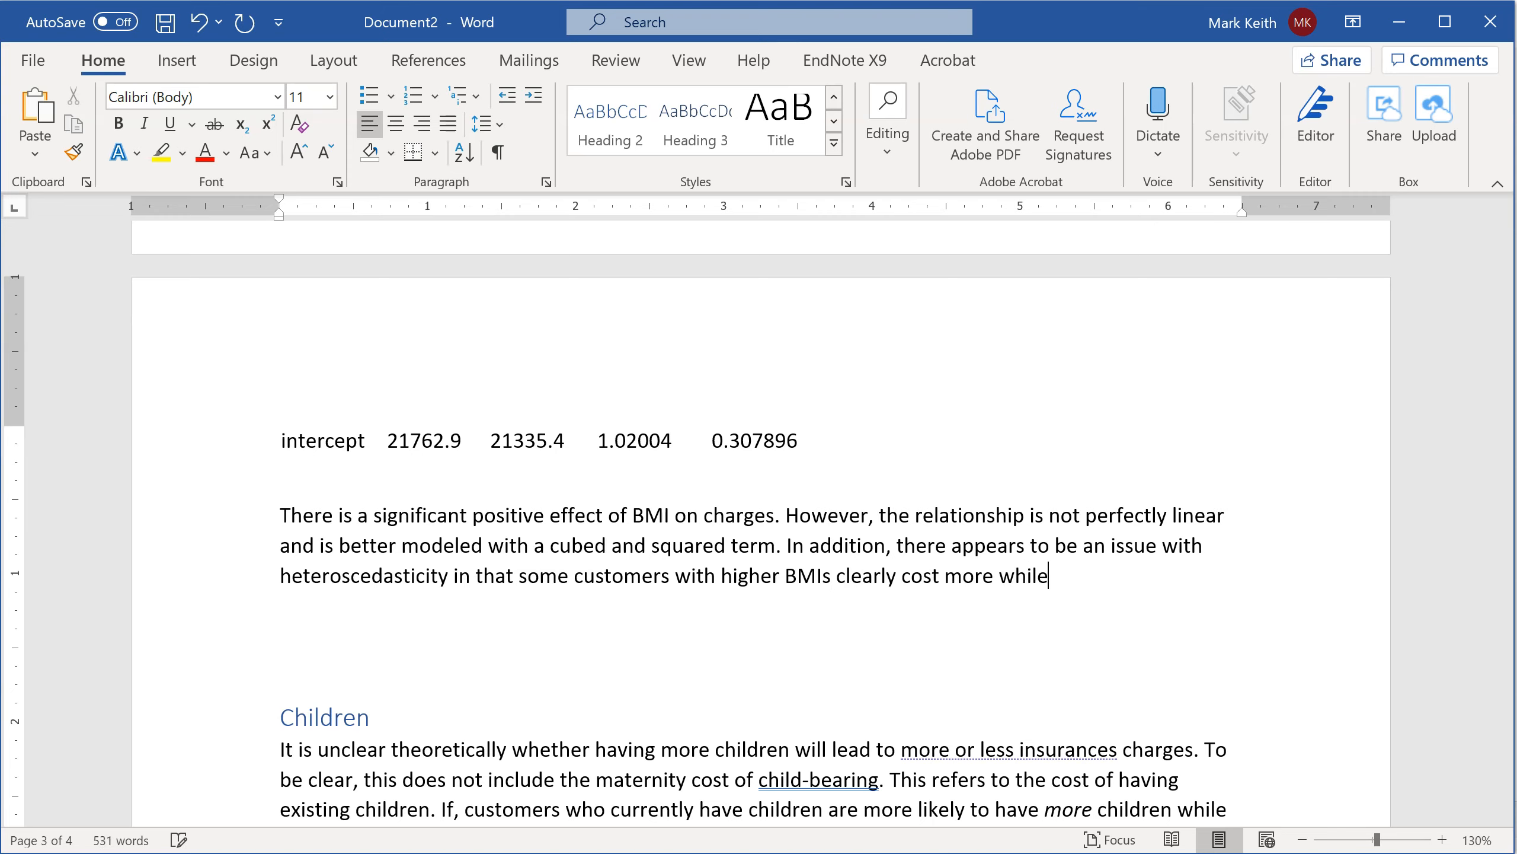
pyautogui.write(' the greater maj')
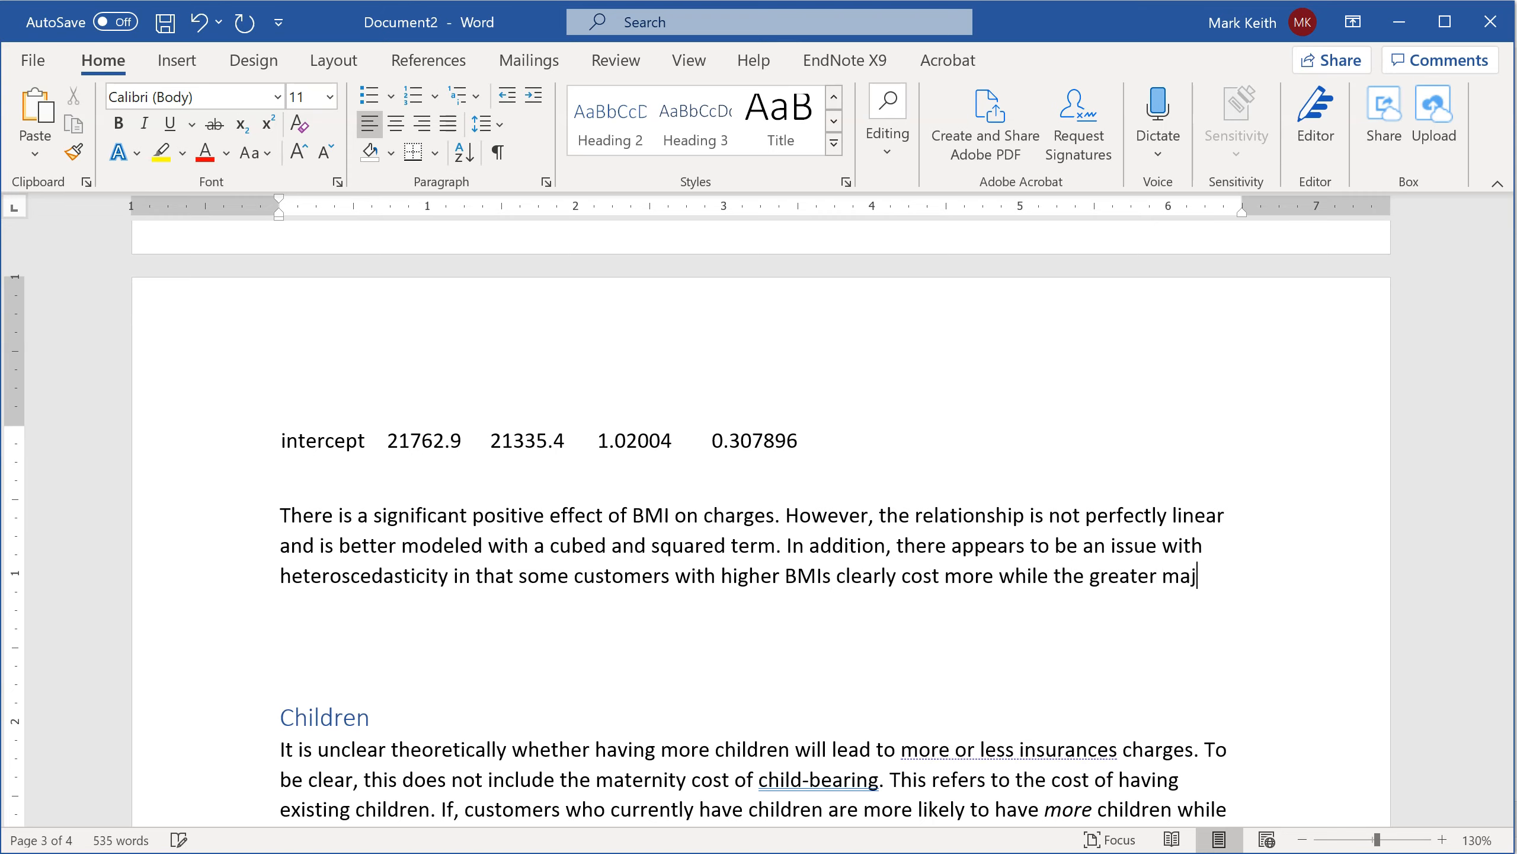
pyautogui.write('ority do not.')
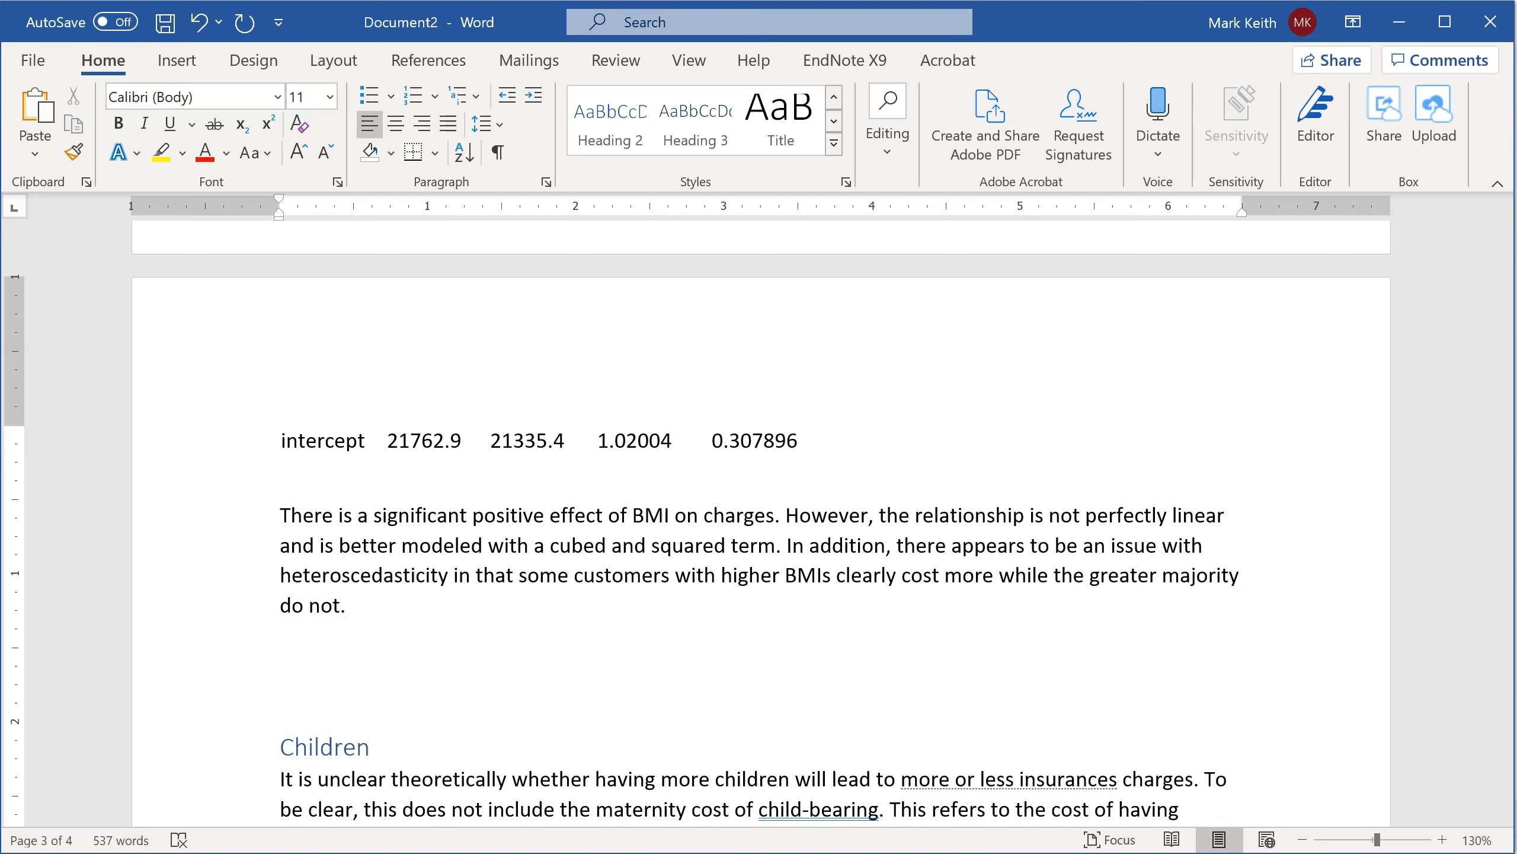
# - Recheck the BMI scatterplot against the conclusion and remove the empty lines above the Children heading
pyautogui.scroll(10, 722, 485)
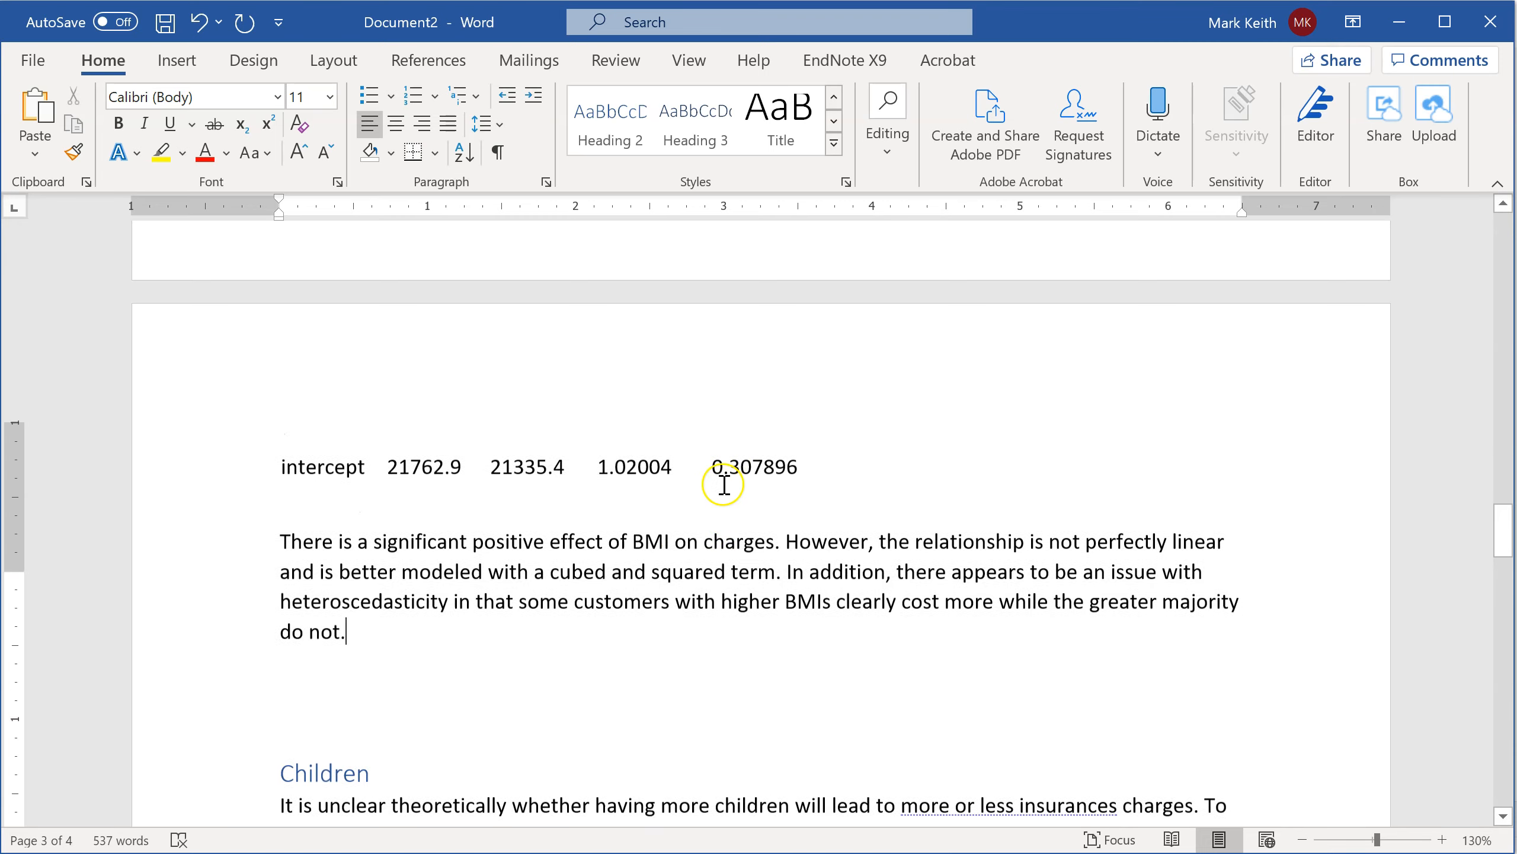
pyautogui.scroll(-3, 778, 434)
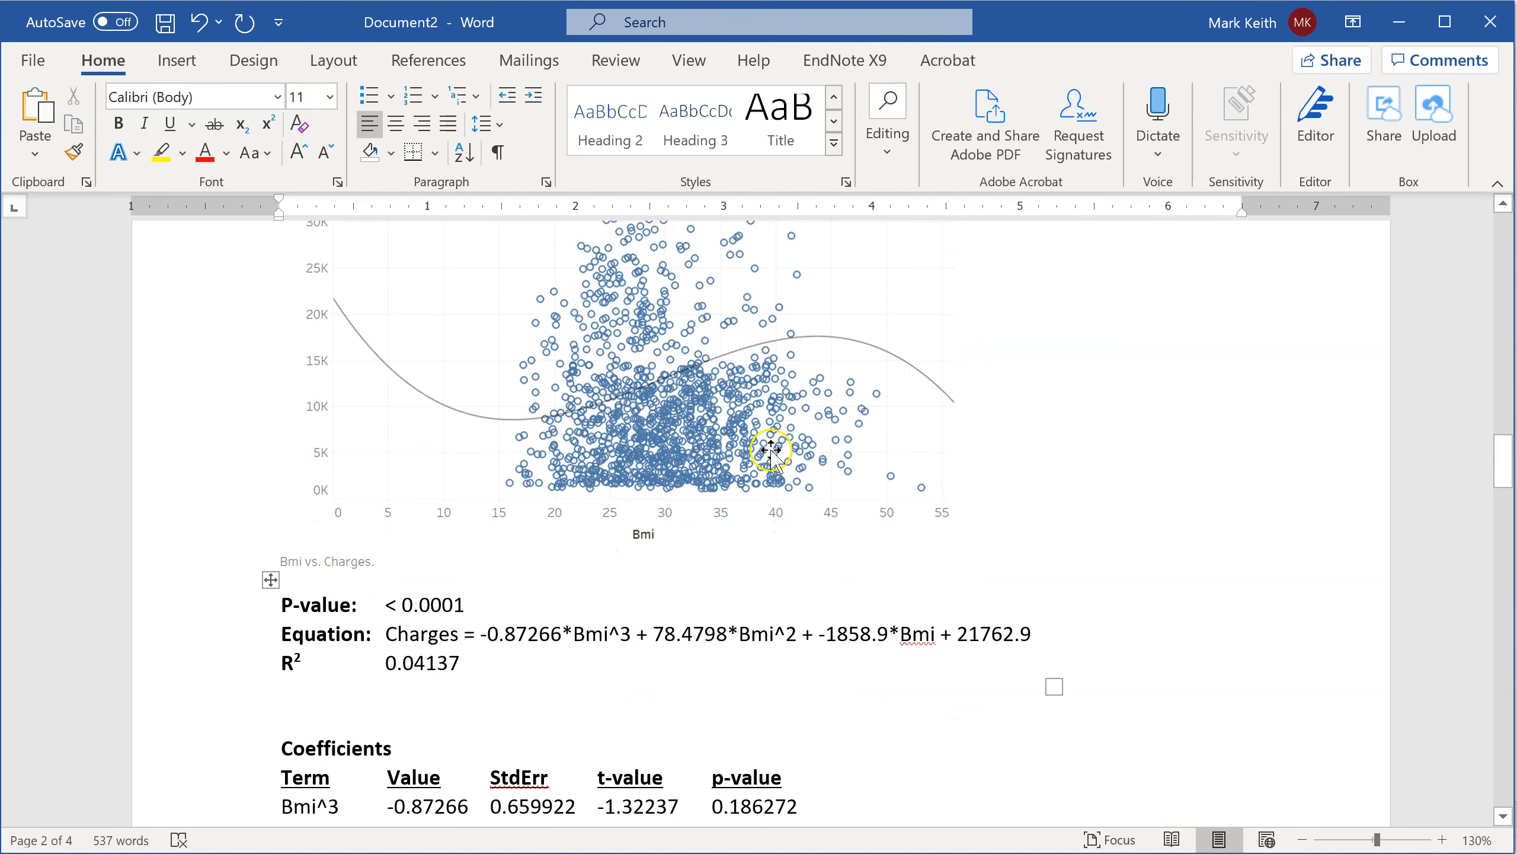
pyautogui.scroll(6, 728, 413)
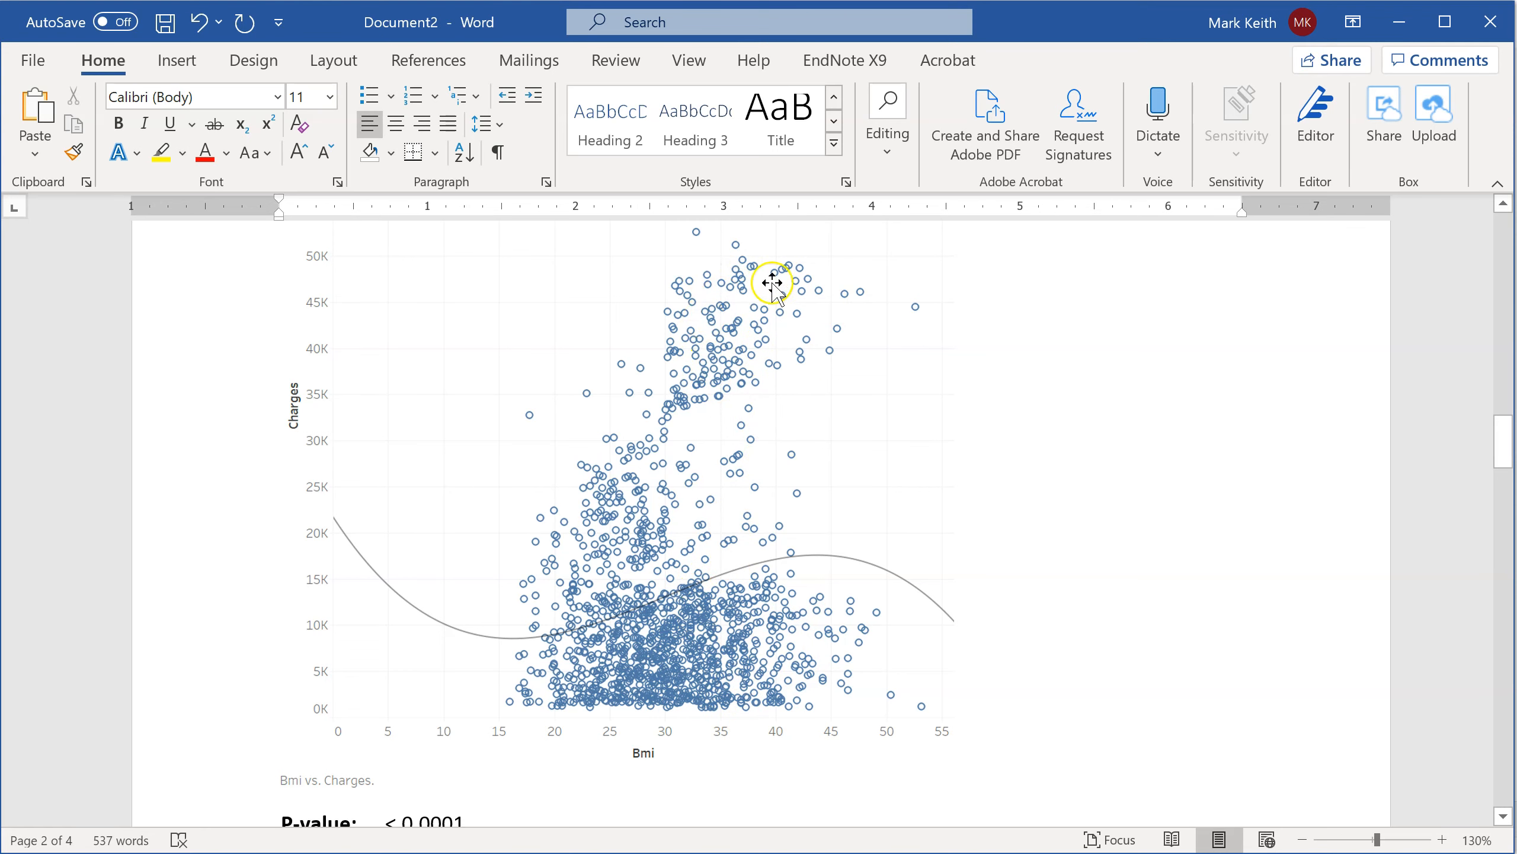
pyautogui.scroll(-5, 693, 452)
pyautogui.scroll(-4, 693, 453)
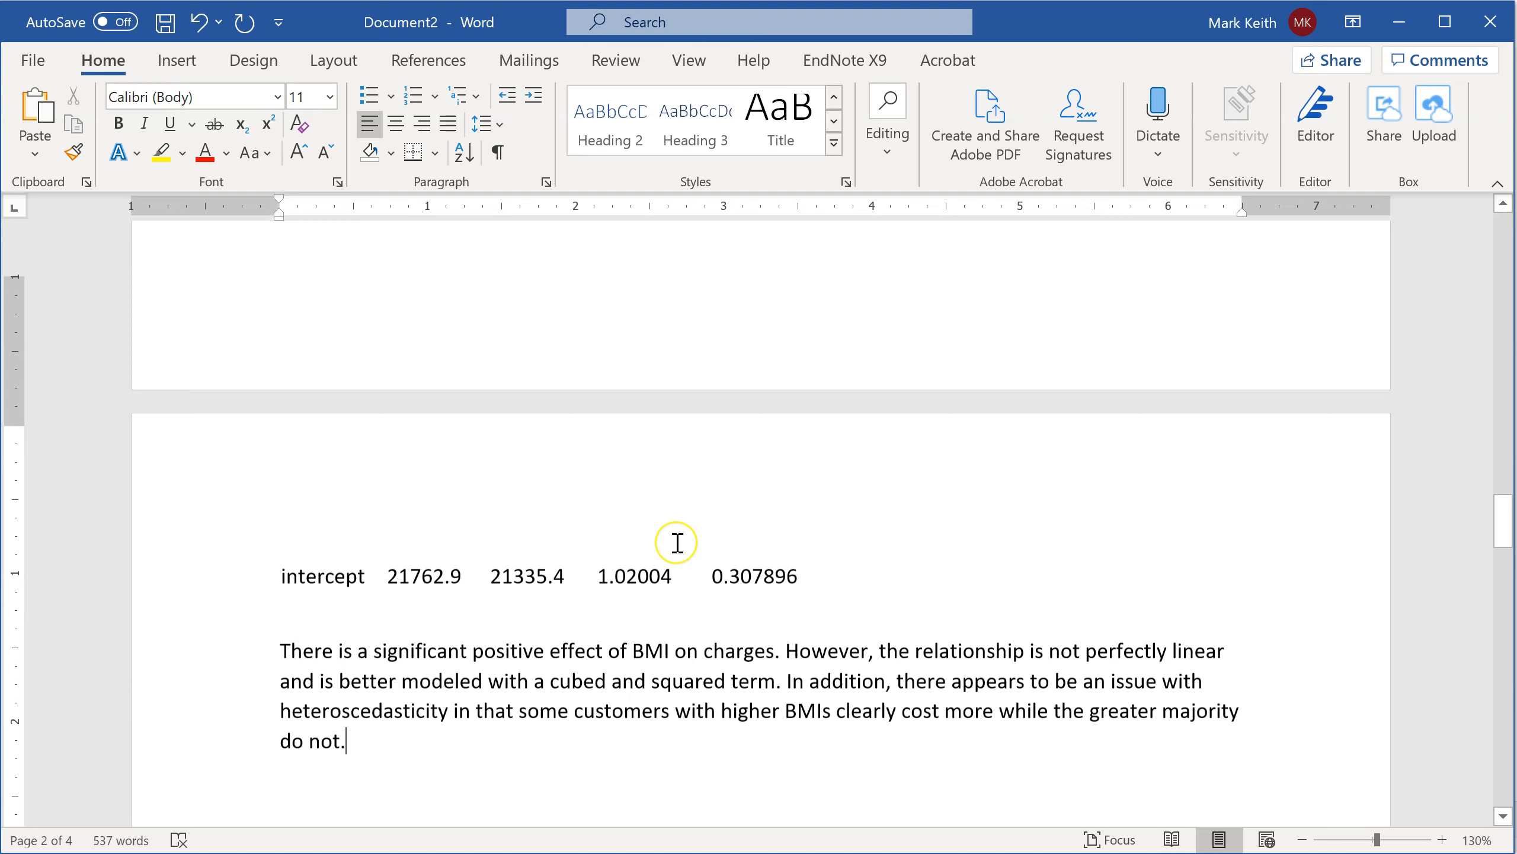
pyautogui.click(596, 563)
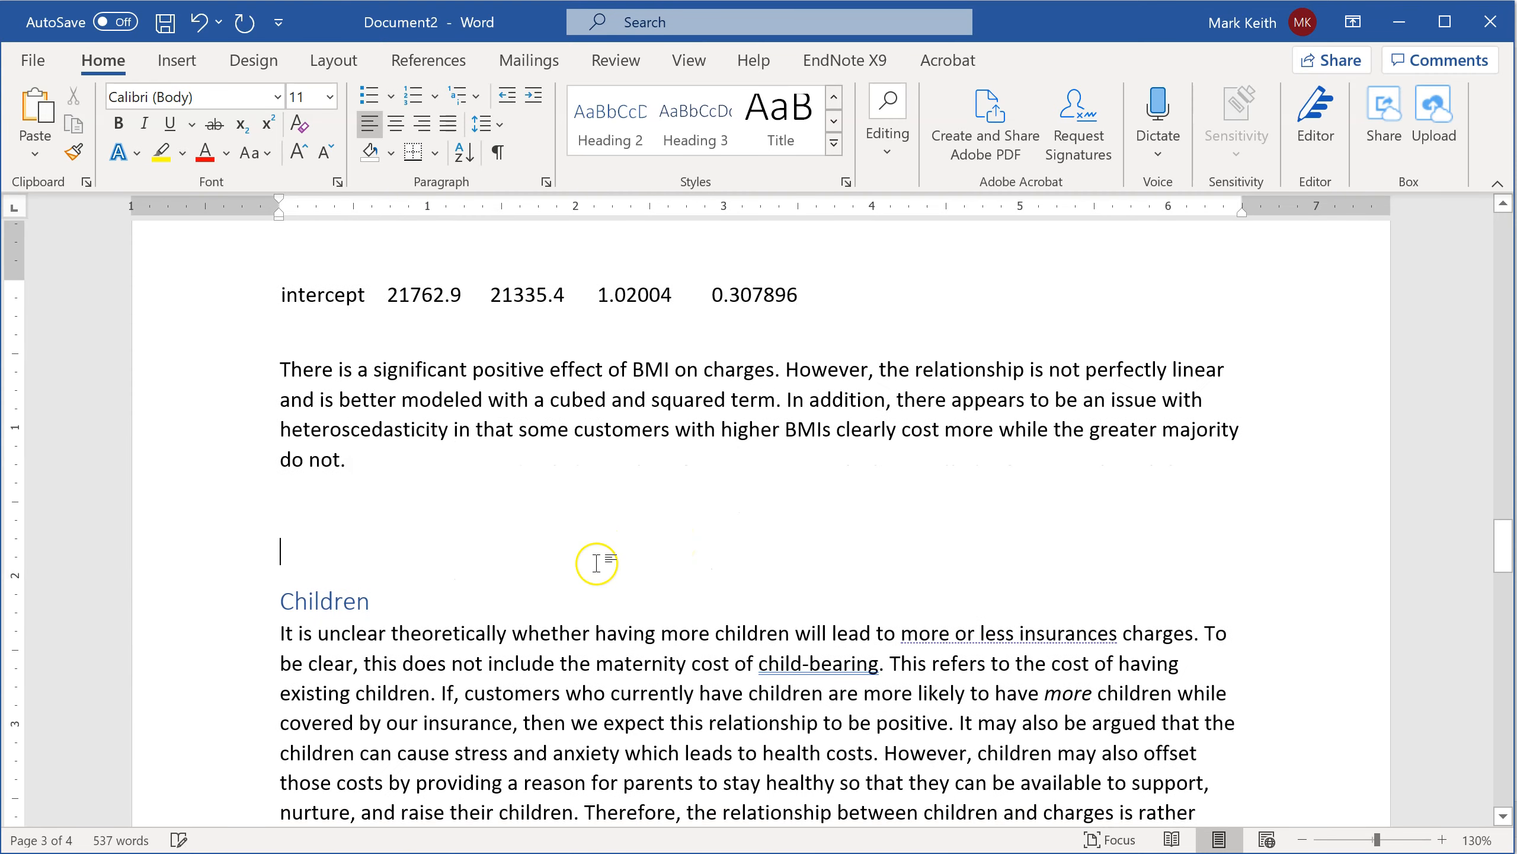
pyautogui.press('BackSpace')
pyautogui.press('BackSpace')
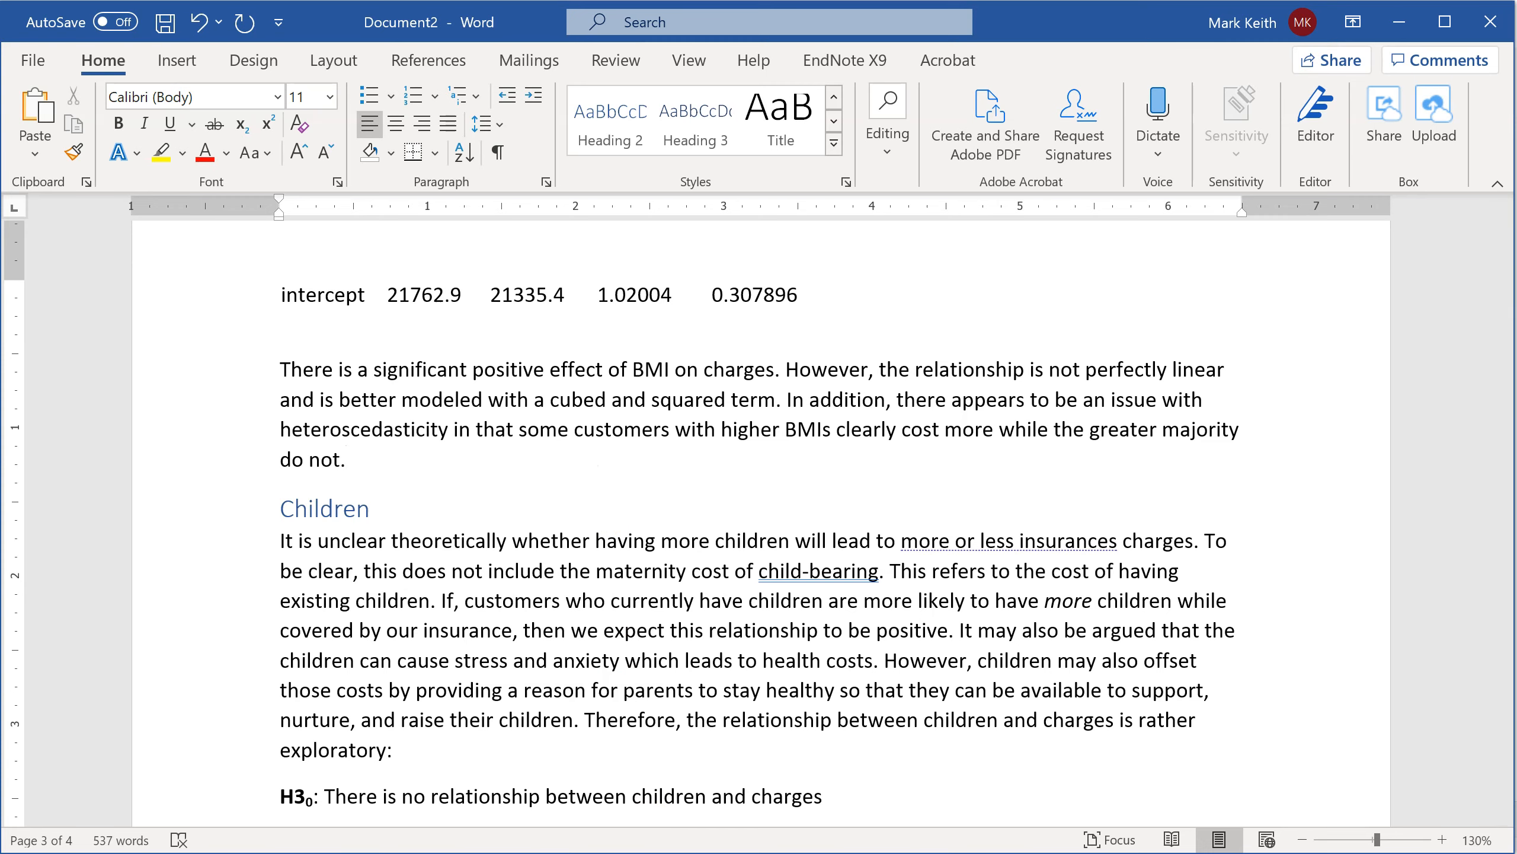
# - Switch to Tableau, close the Format Lines pane and show the insurance data source
pyautogui.hotkey('alt', 'Tab')
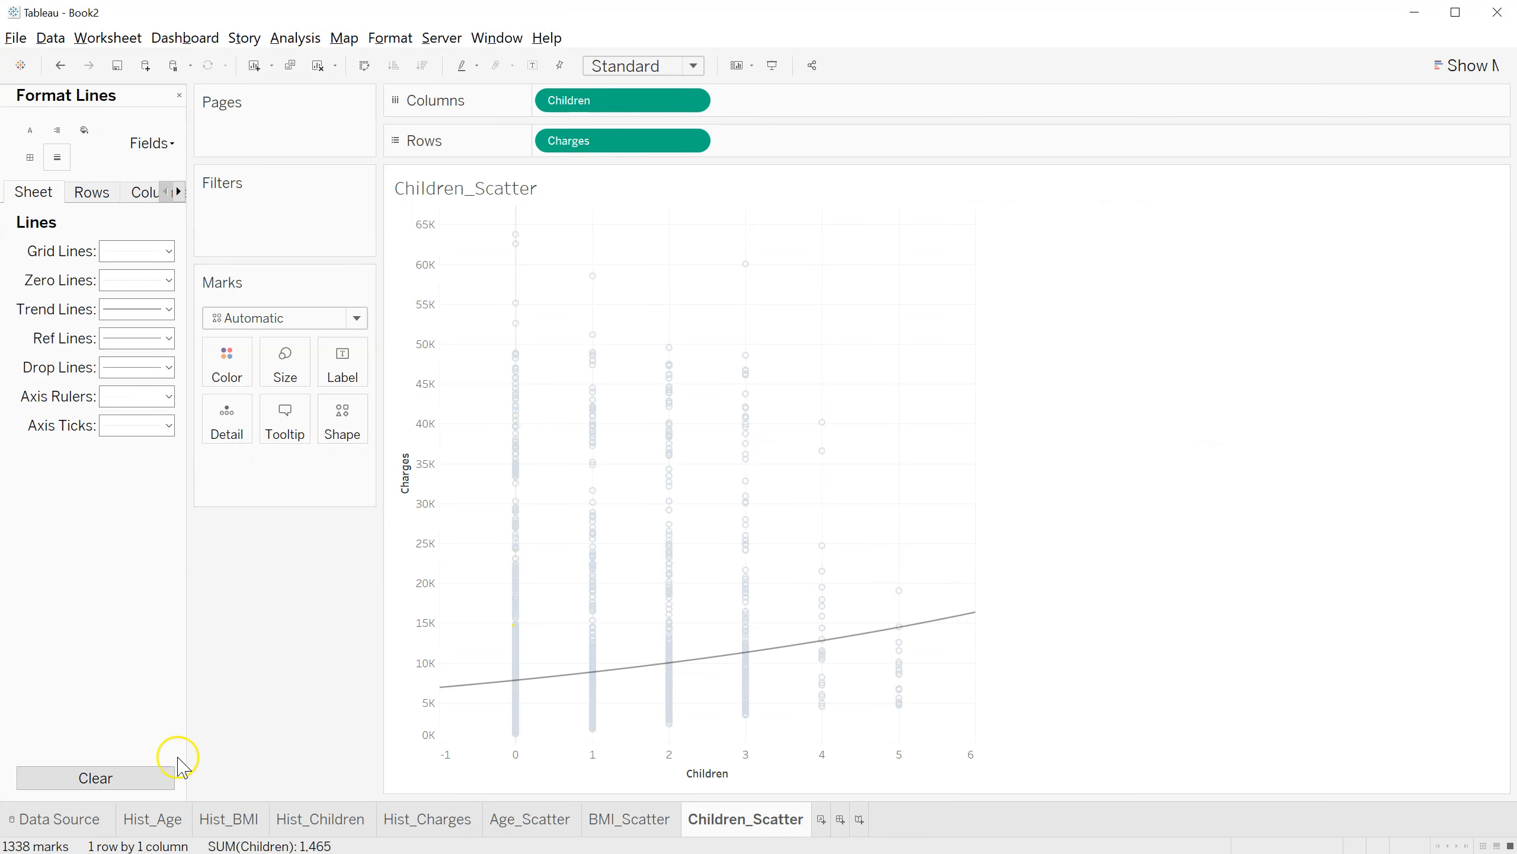
pyautogui.click(179, 94)
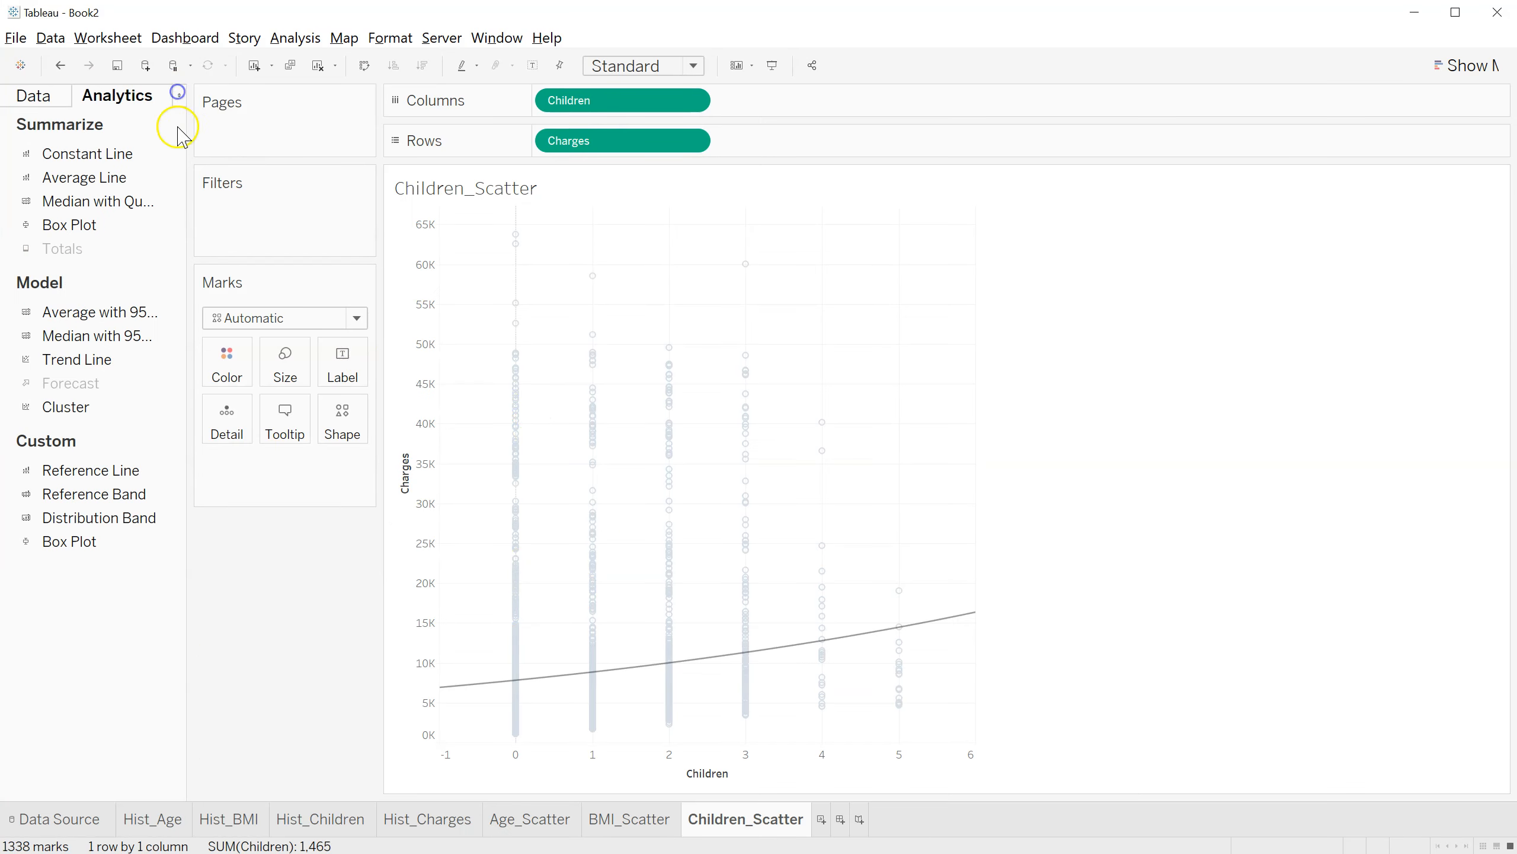
pyautogui.click(74, 820)
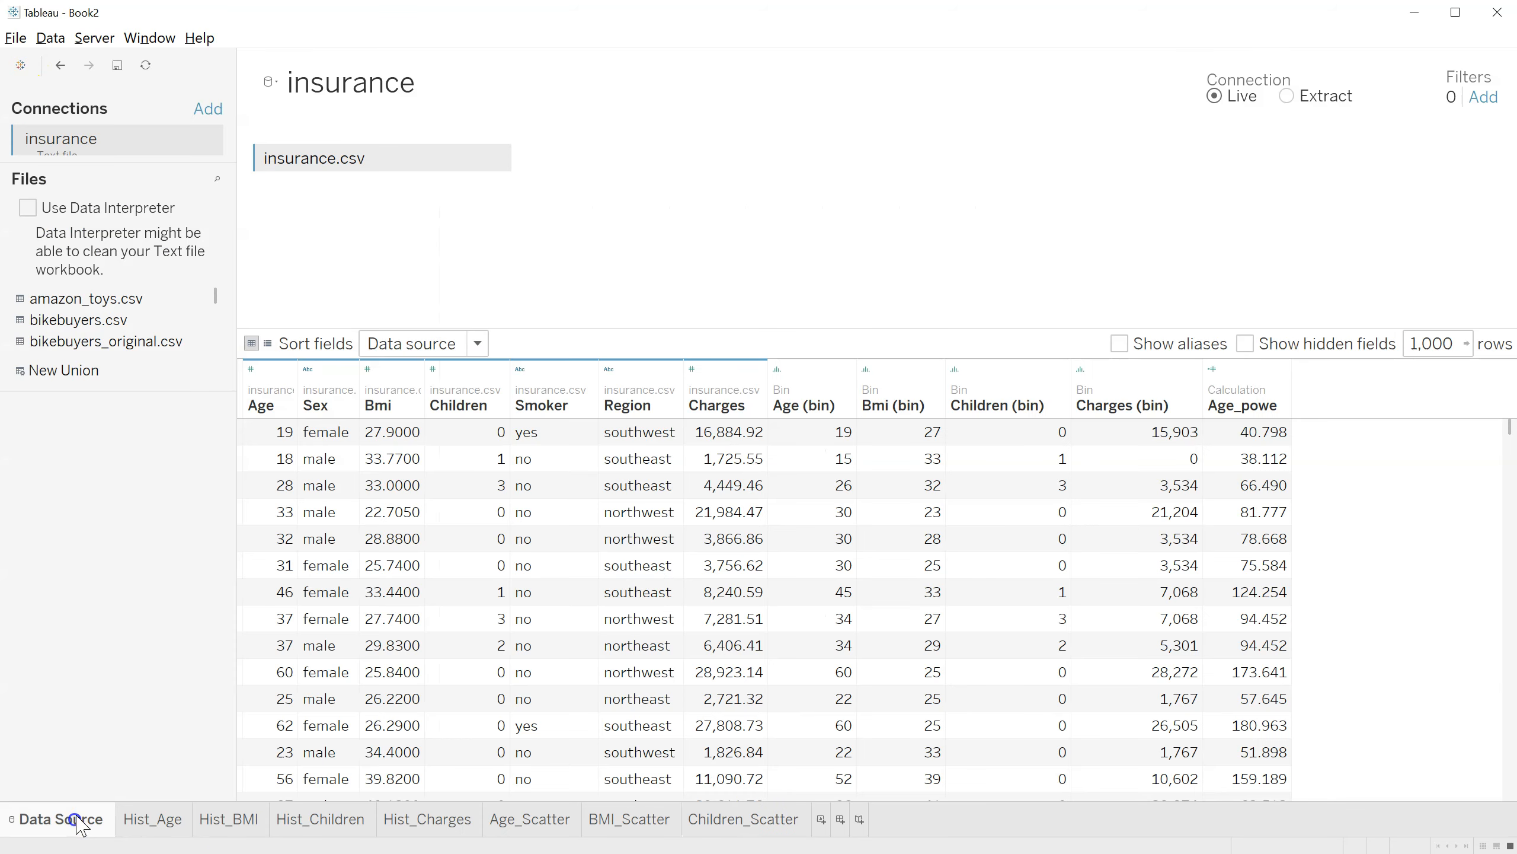
# - Start a calculated field named BMI_squared from the BMI_Scatter sheet
pyautogui.click(627, 818)
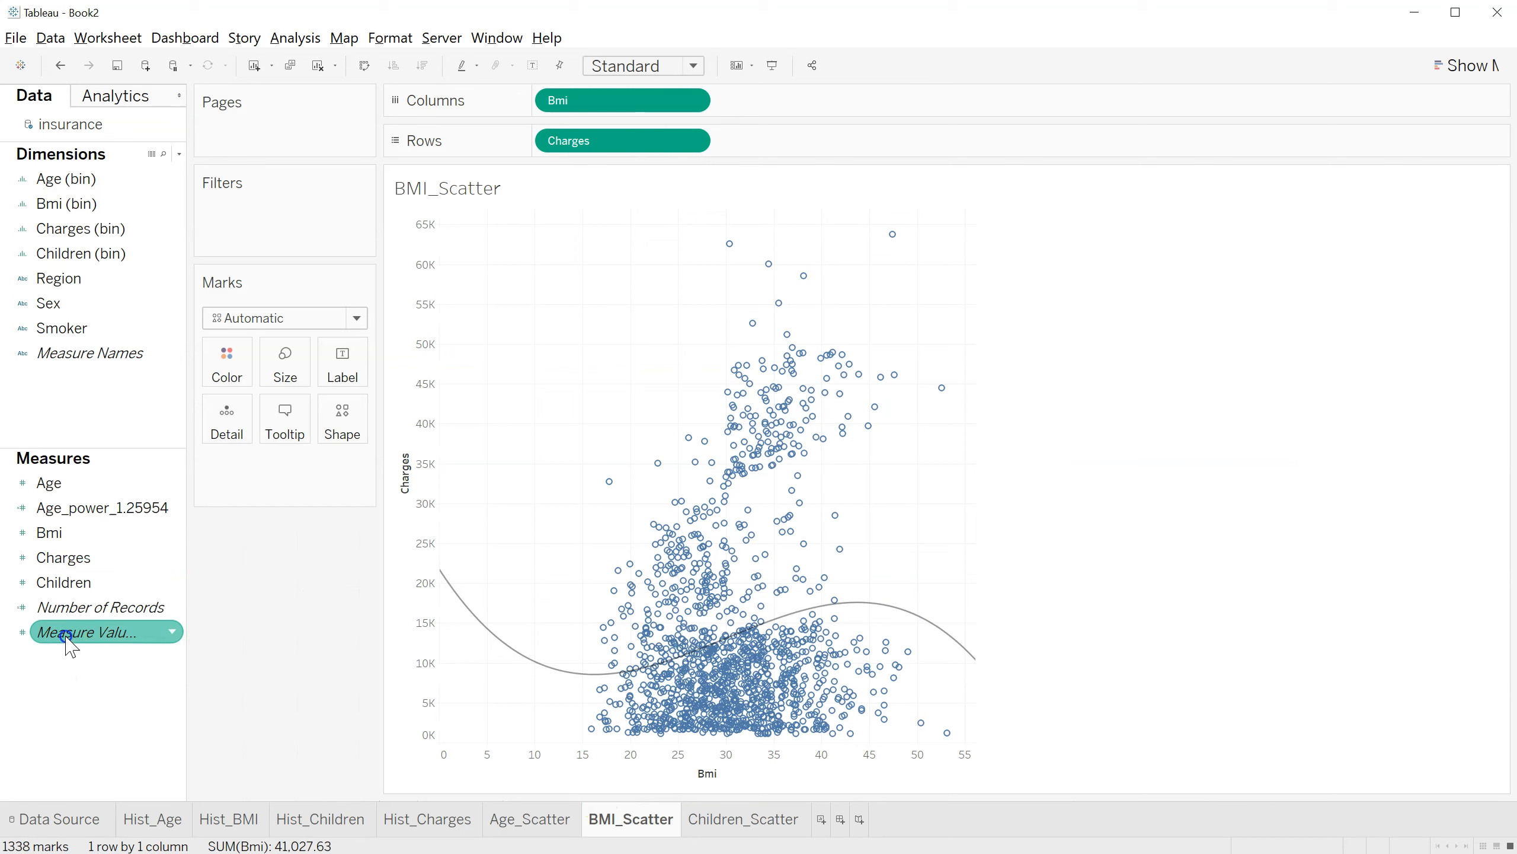
pyautogui.rightClick(70, 706)
pyautogui.click(157, 719)
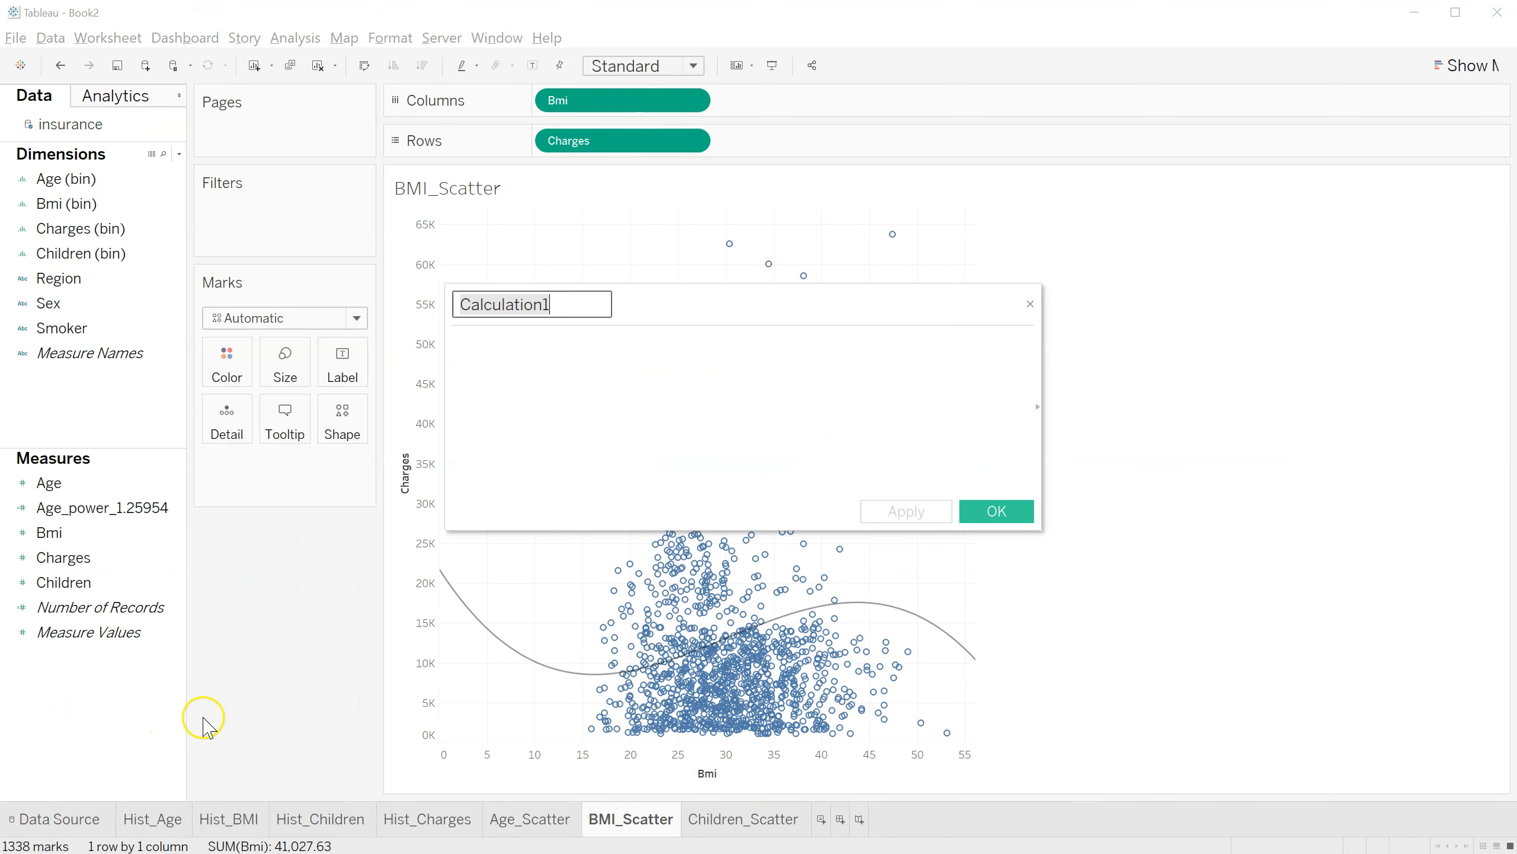
pyautogui.moveTo(579, 675)
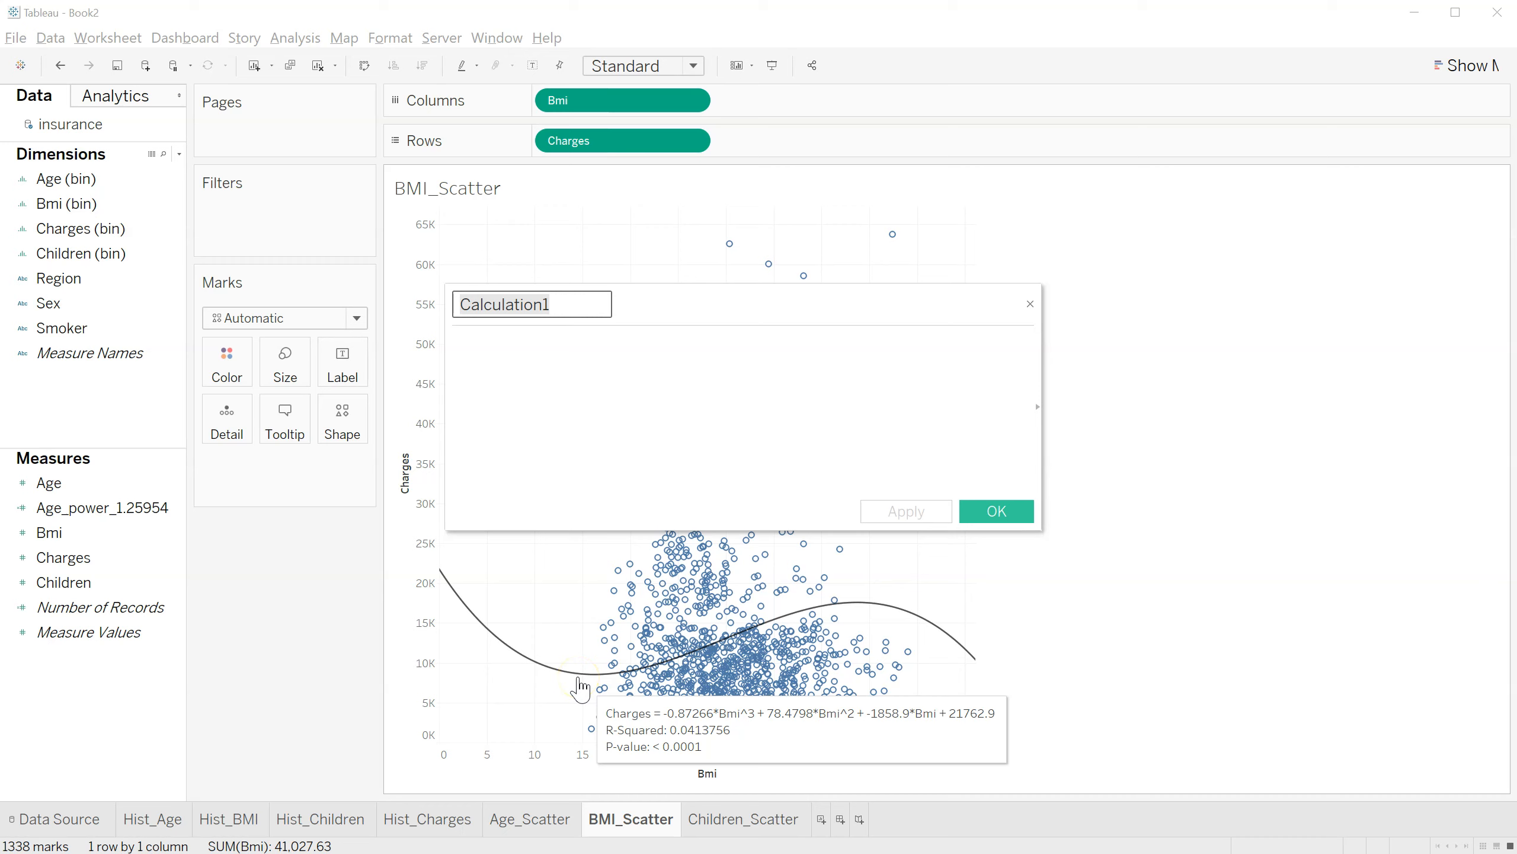
pyautogui.write('BNMI_squared')
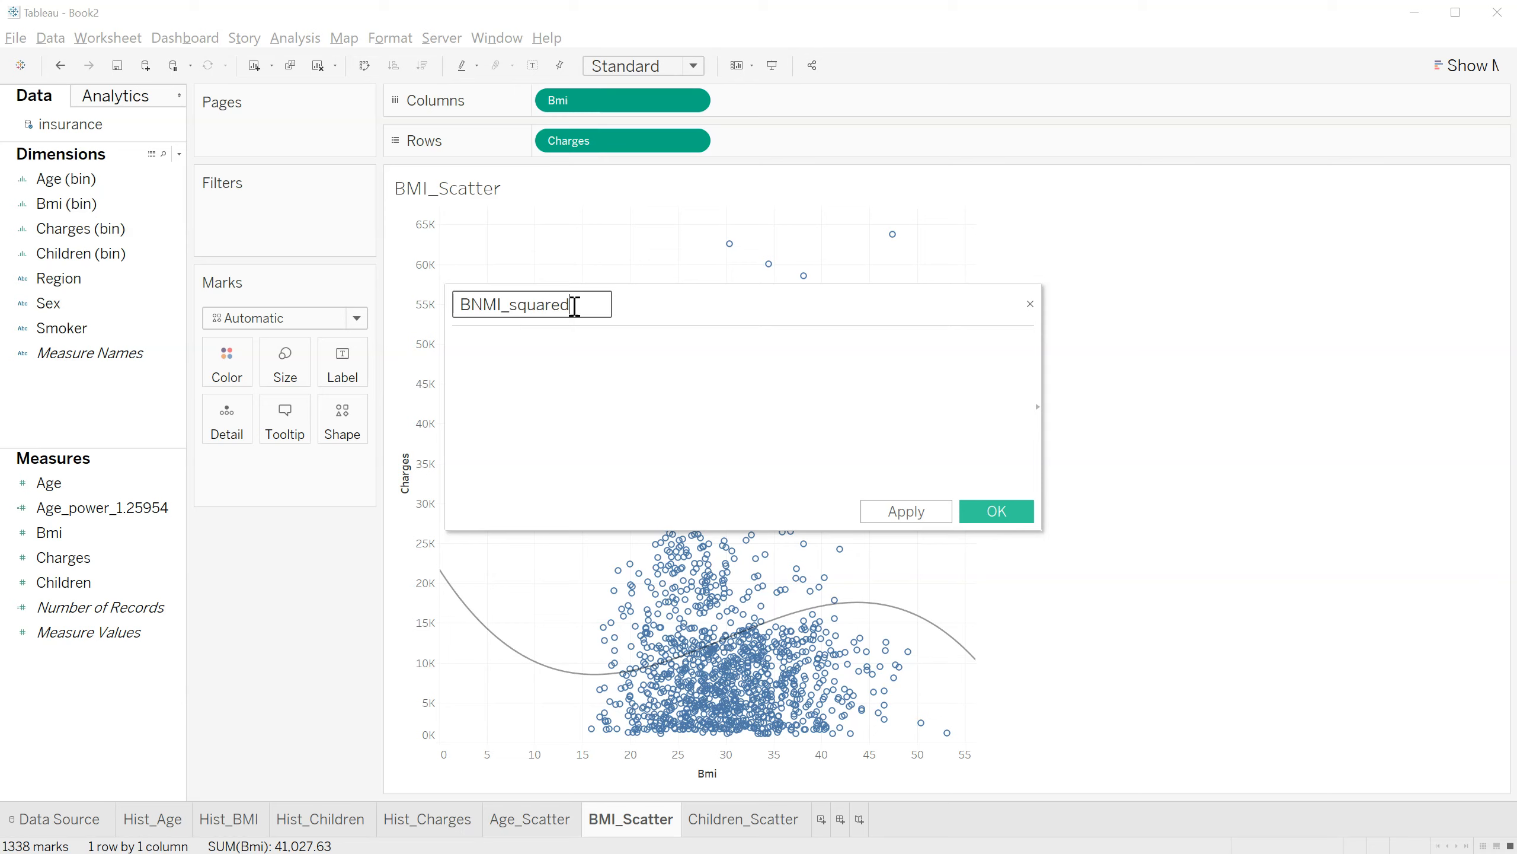
pyautogui.click(484, 302)
pyautogui.press('BackSpace')
# - Define BMI_squared as [Bmi]*[Bmi] and save the calculated field
pyautogui.write('Bm')
pyautogui.press('Return')
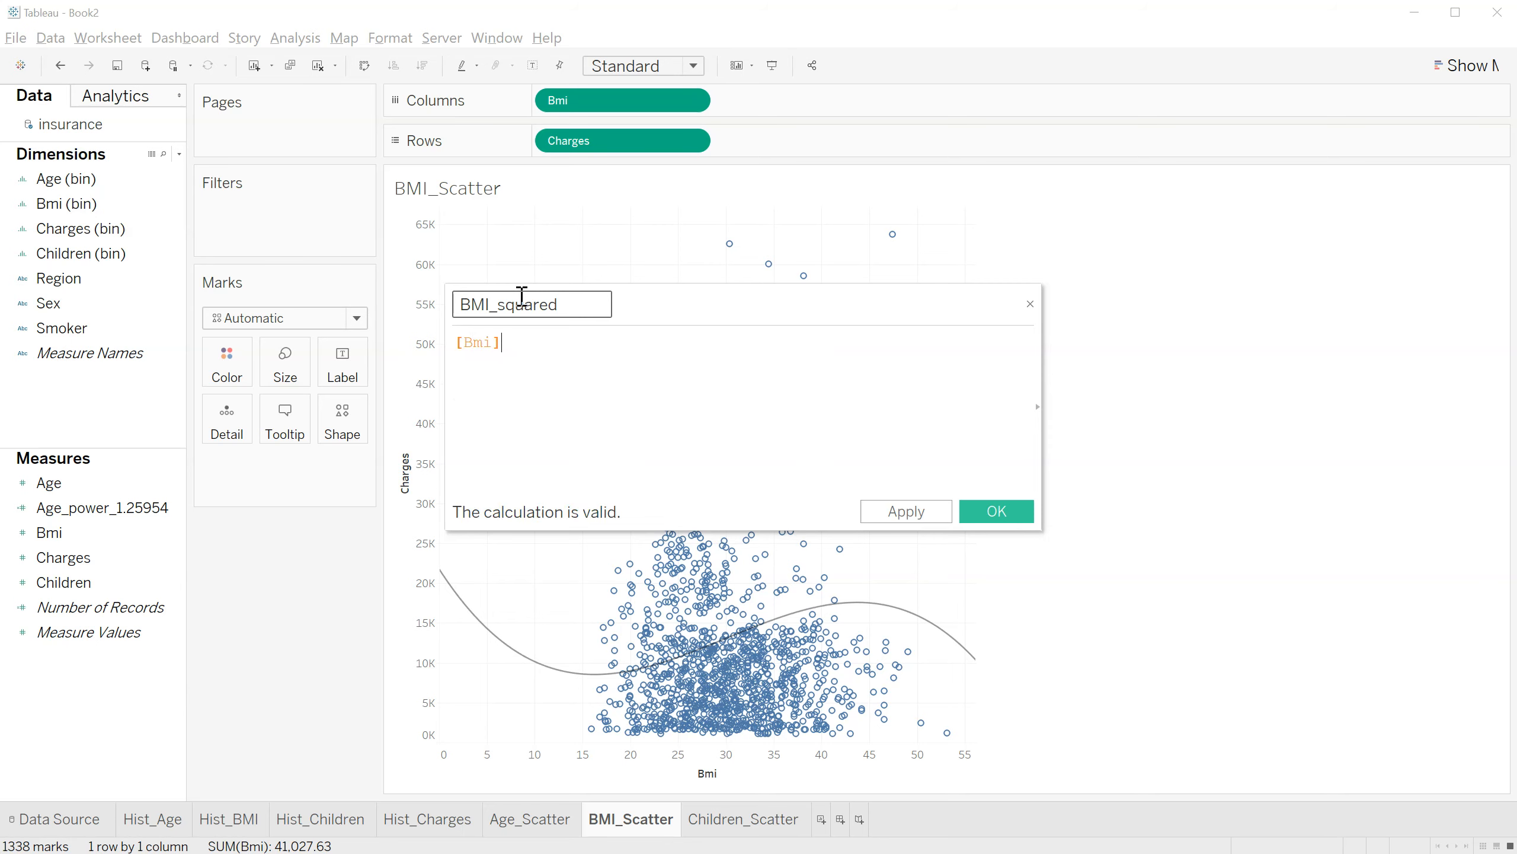
pyautogui.write('* [Bm')
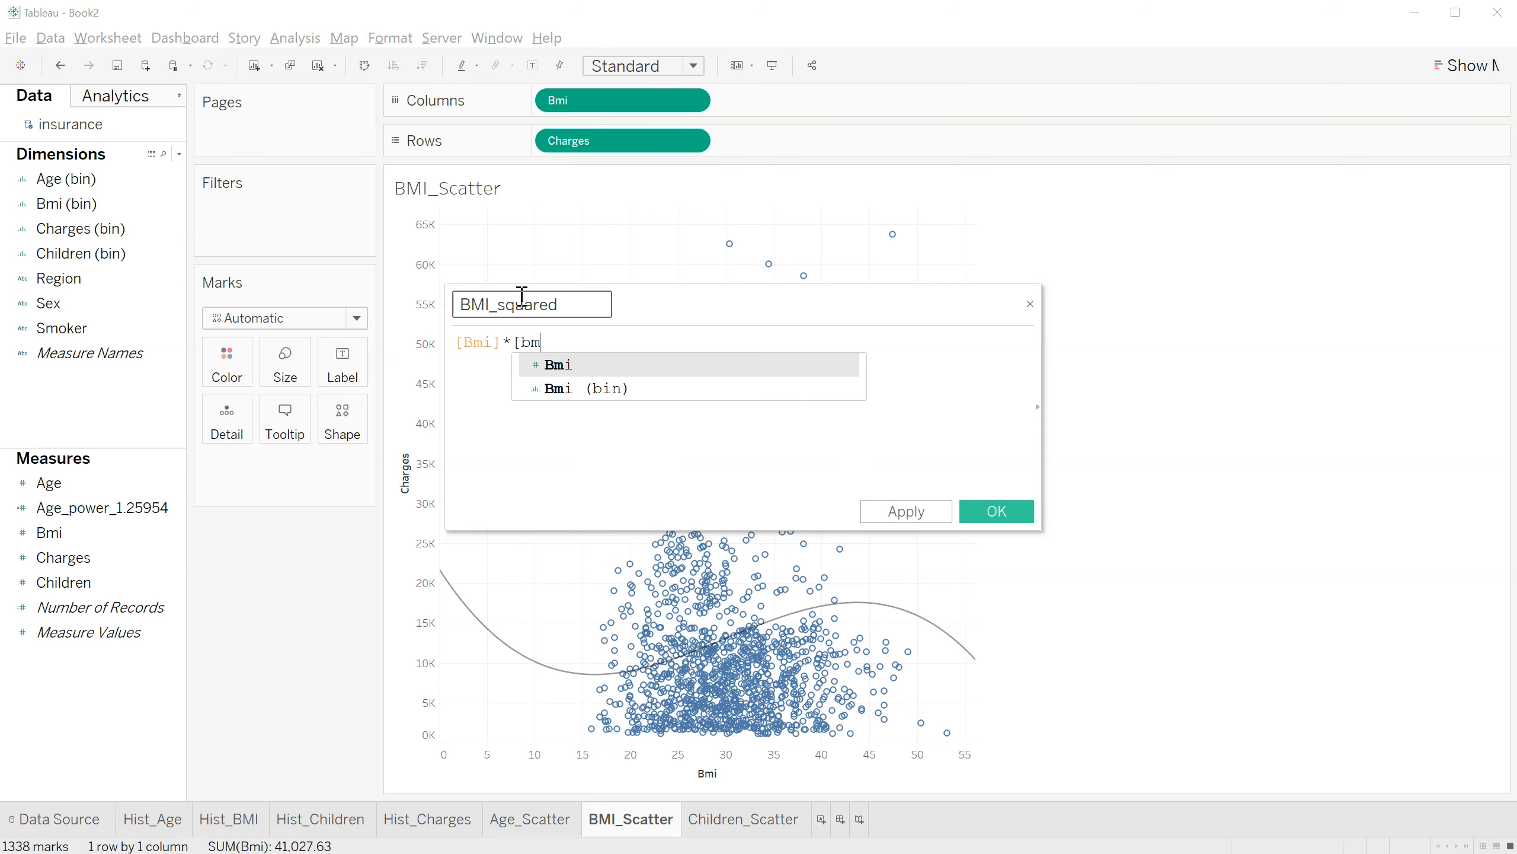
pyautogui.press('Return')
pyautogui.click(998, 514)
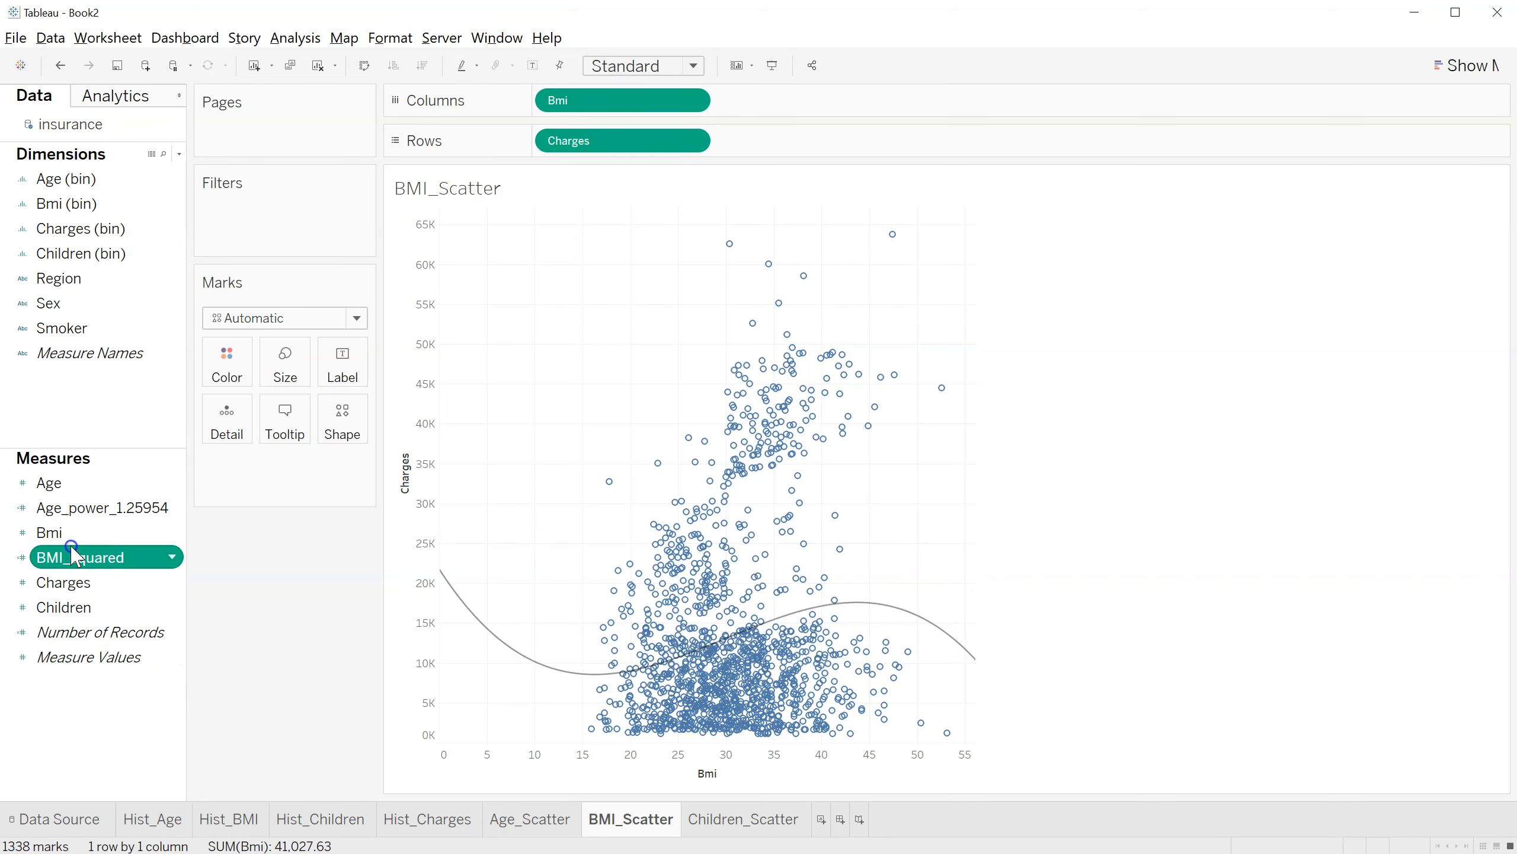
# - Start another calculated field and name it BMI_cubed
pyautogui.rightClick(88, 683)
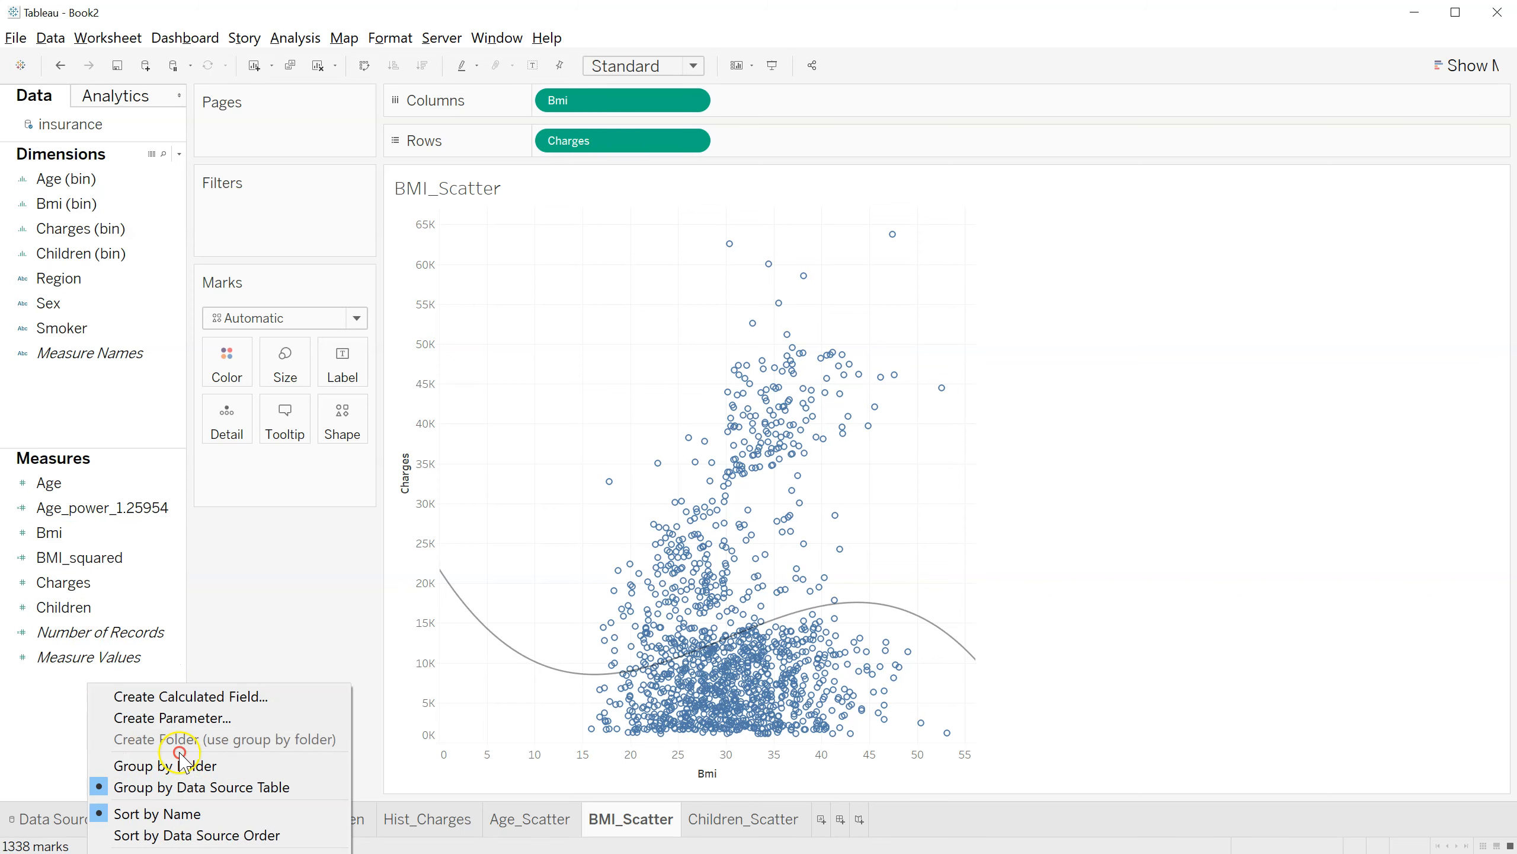
pyautogui.click(207, 699)
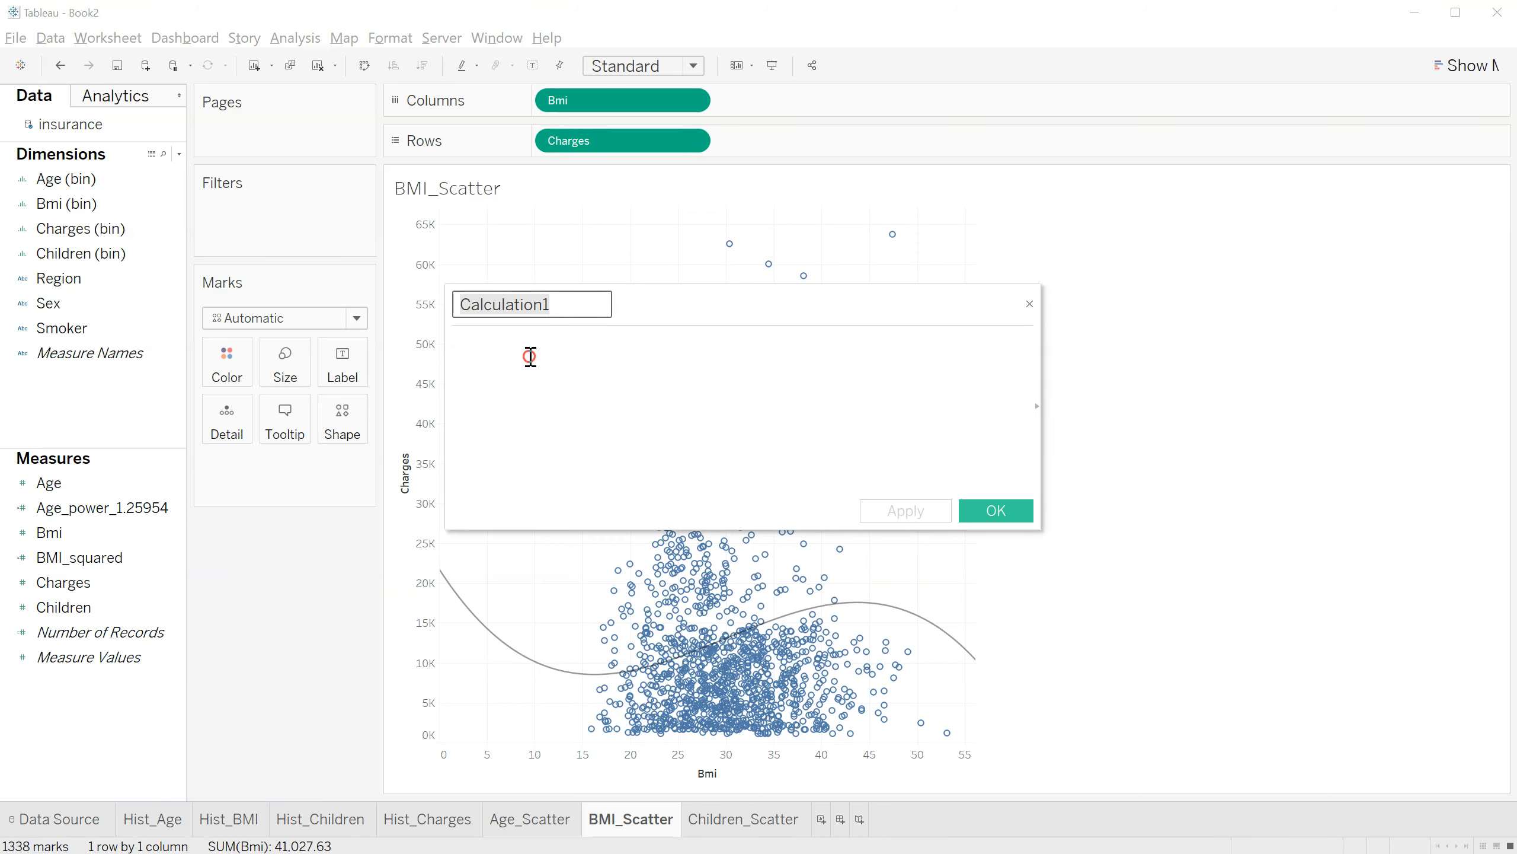
pyautogui.write('BMI_cubed')
pyautogui.click(530, 357)
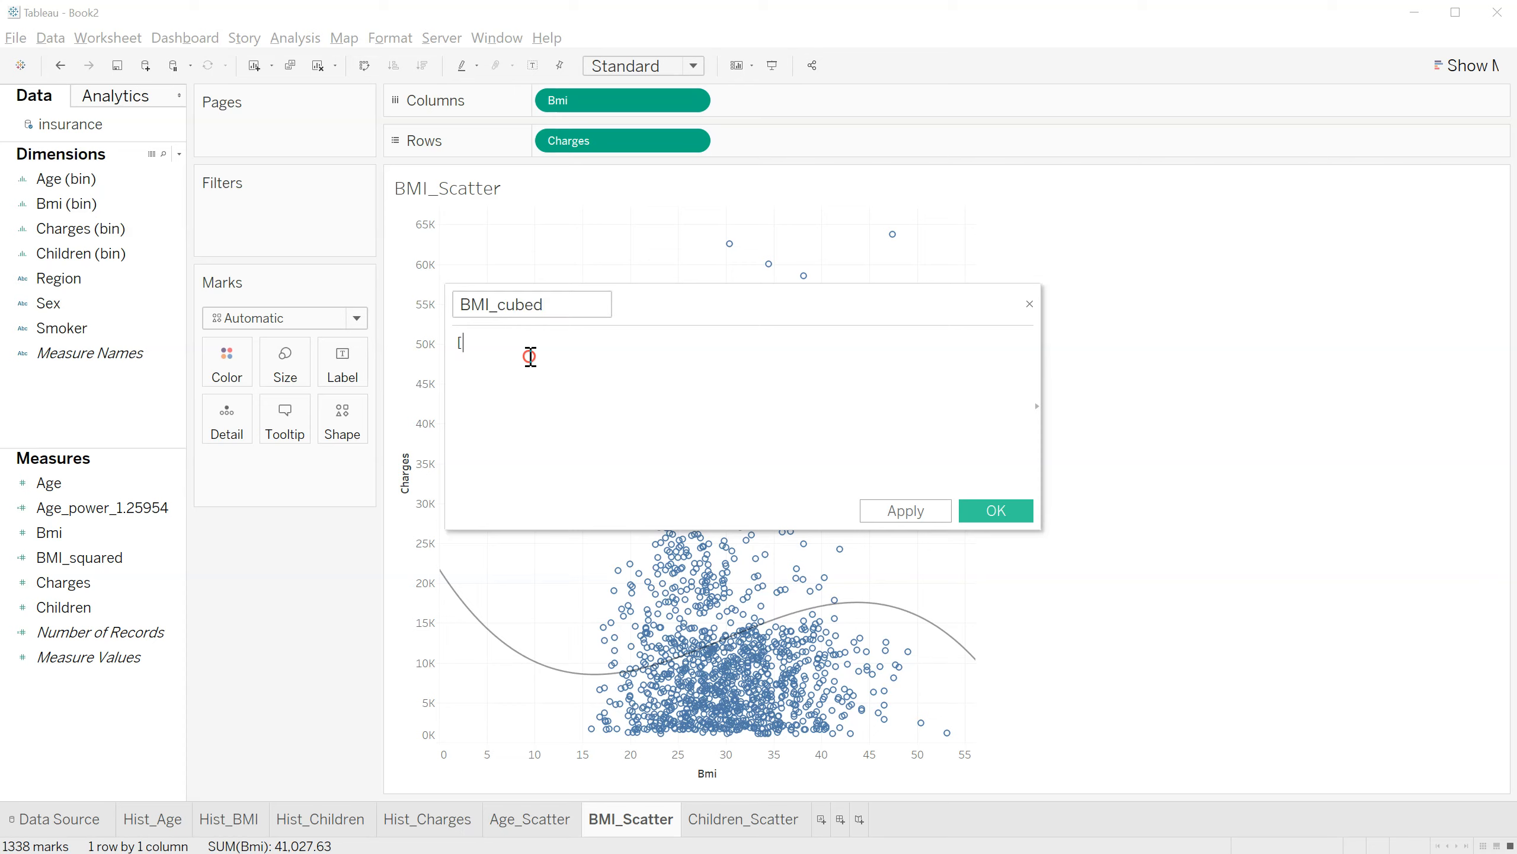
# - Define BMI_cubed as POWER([Bmi], 3), save it and view the calculated columns in the data source
pyautogui.press('BackSpace')
pyautogui.write('po')
pyautogui.doubleClick(530, 364)
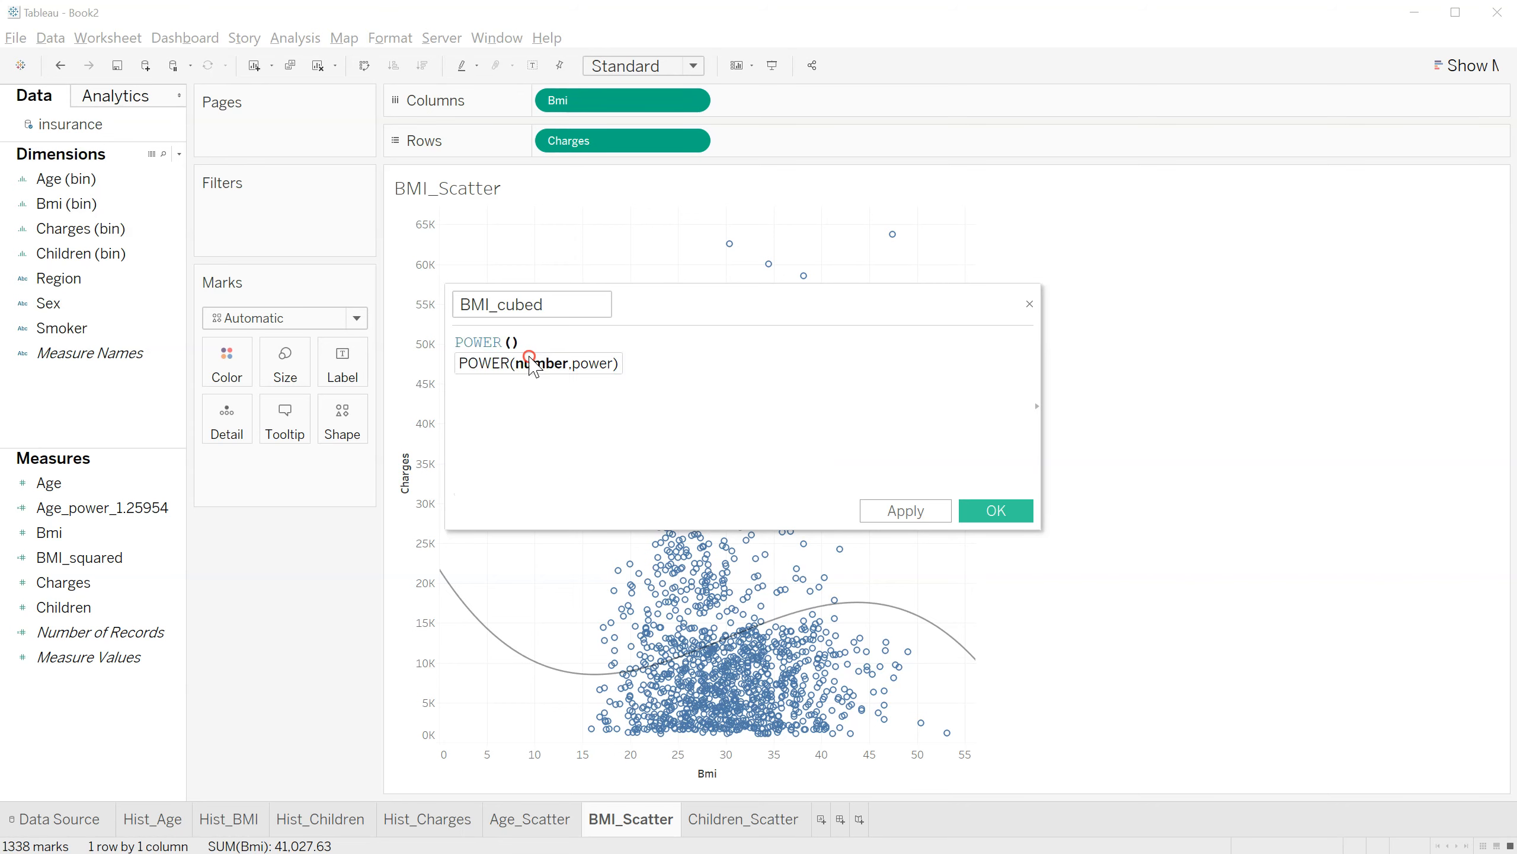
pyautogui.write('b')
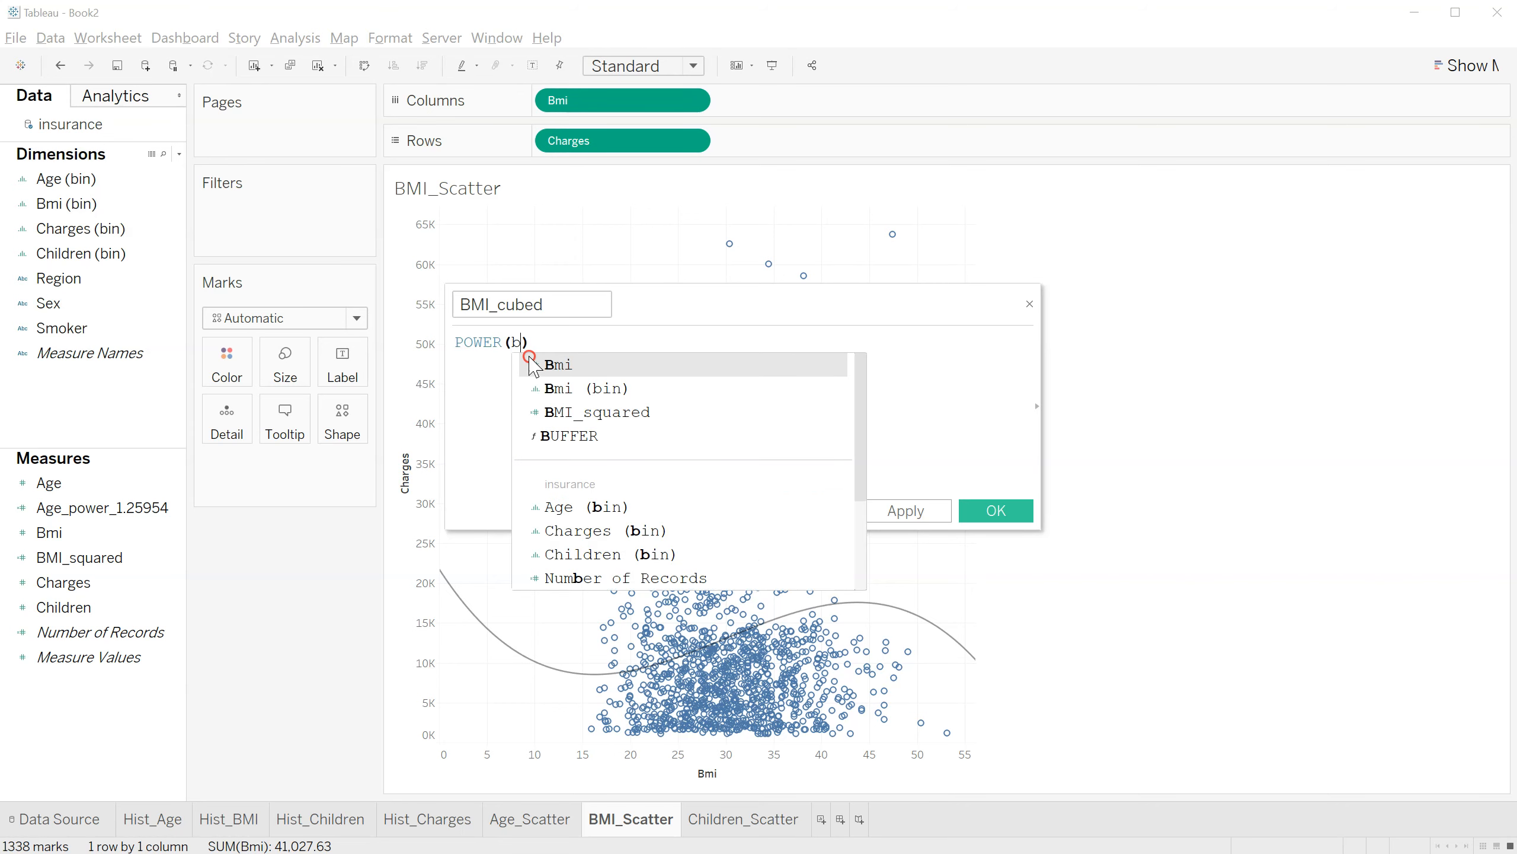
pyautogui.press('BackSpace')
pyautogui.write('b')
pyautogui.doubleClick(529, 359)
pyautogui.write(', 3')
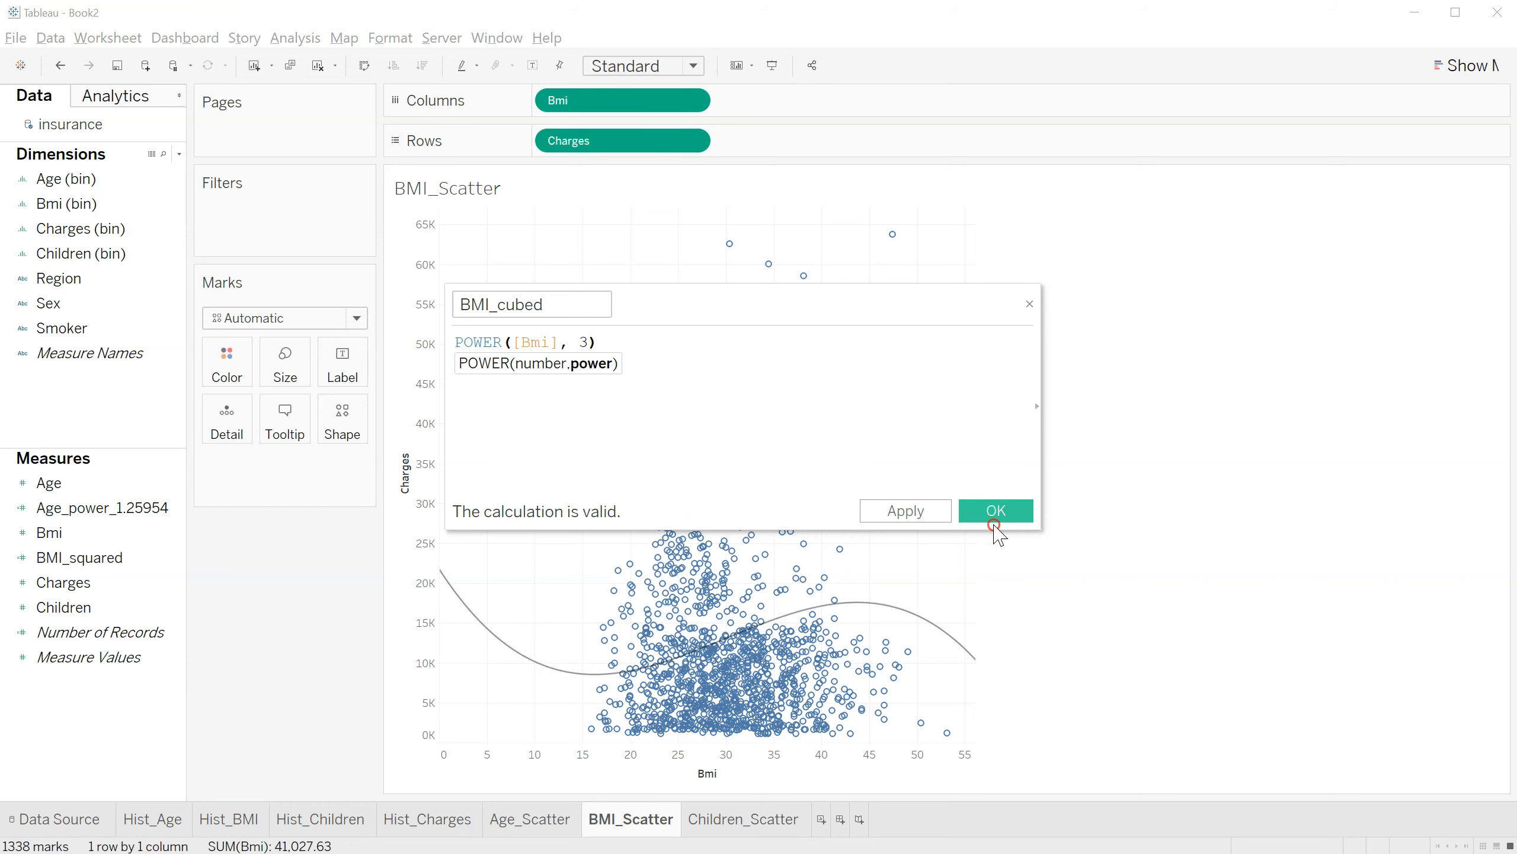
pyautogui.click(1003, 511)
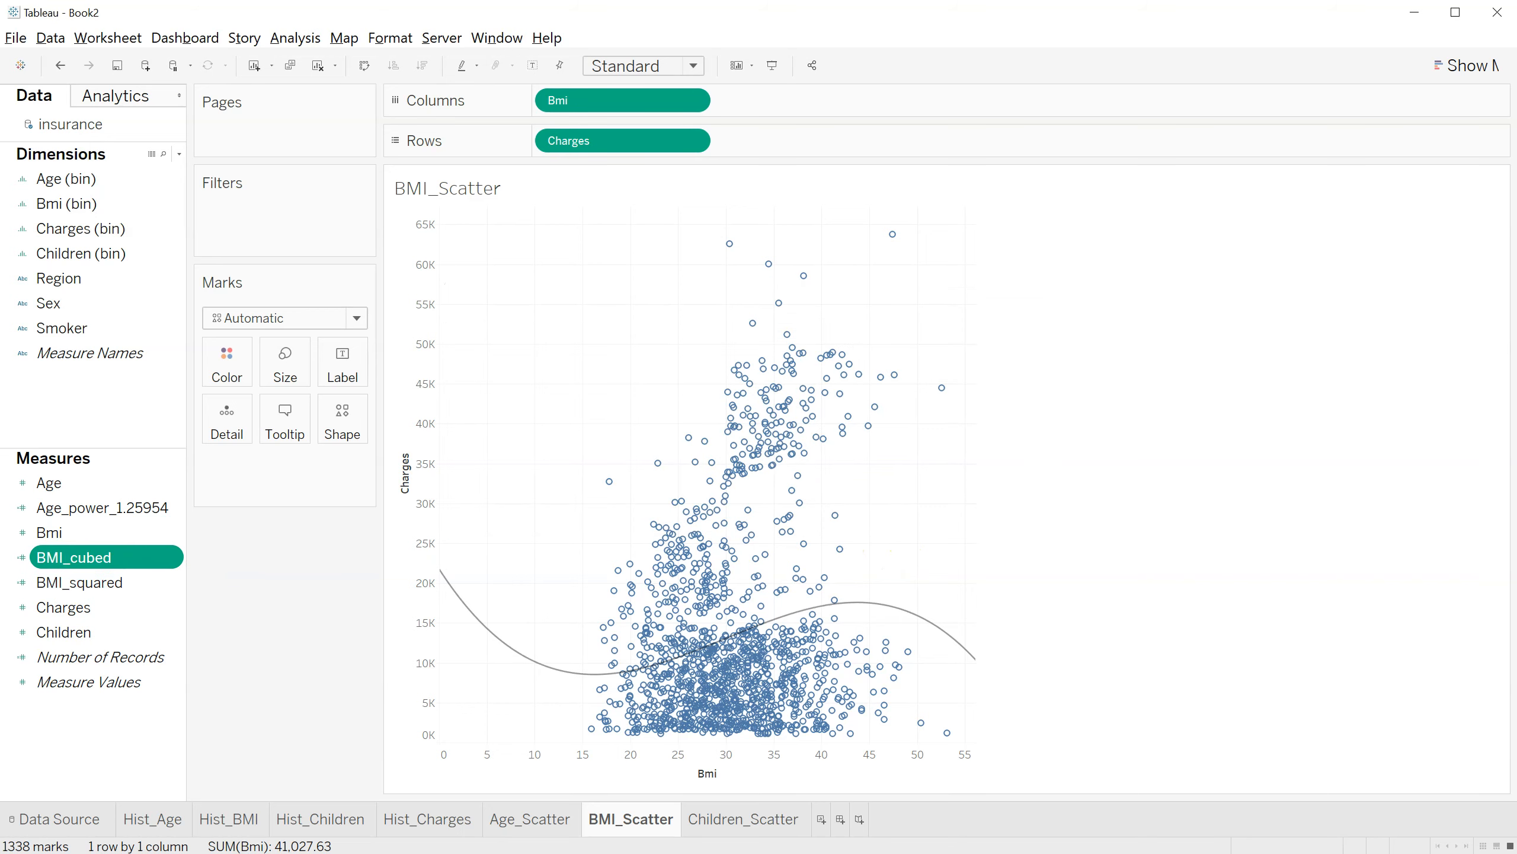
pyautogui.click(63, 817)
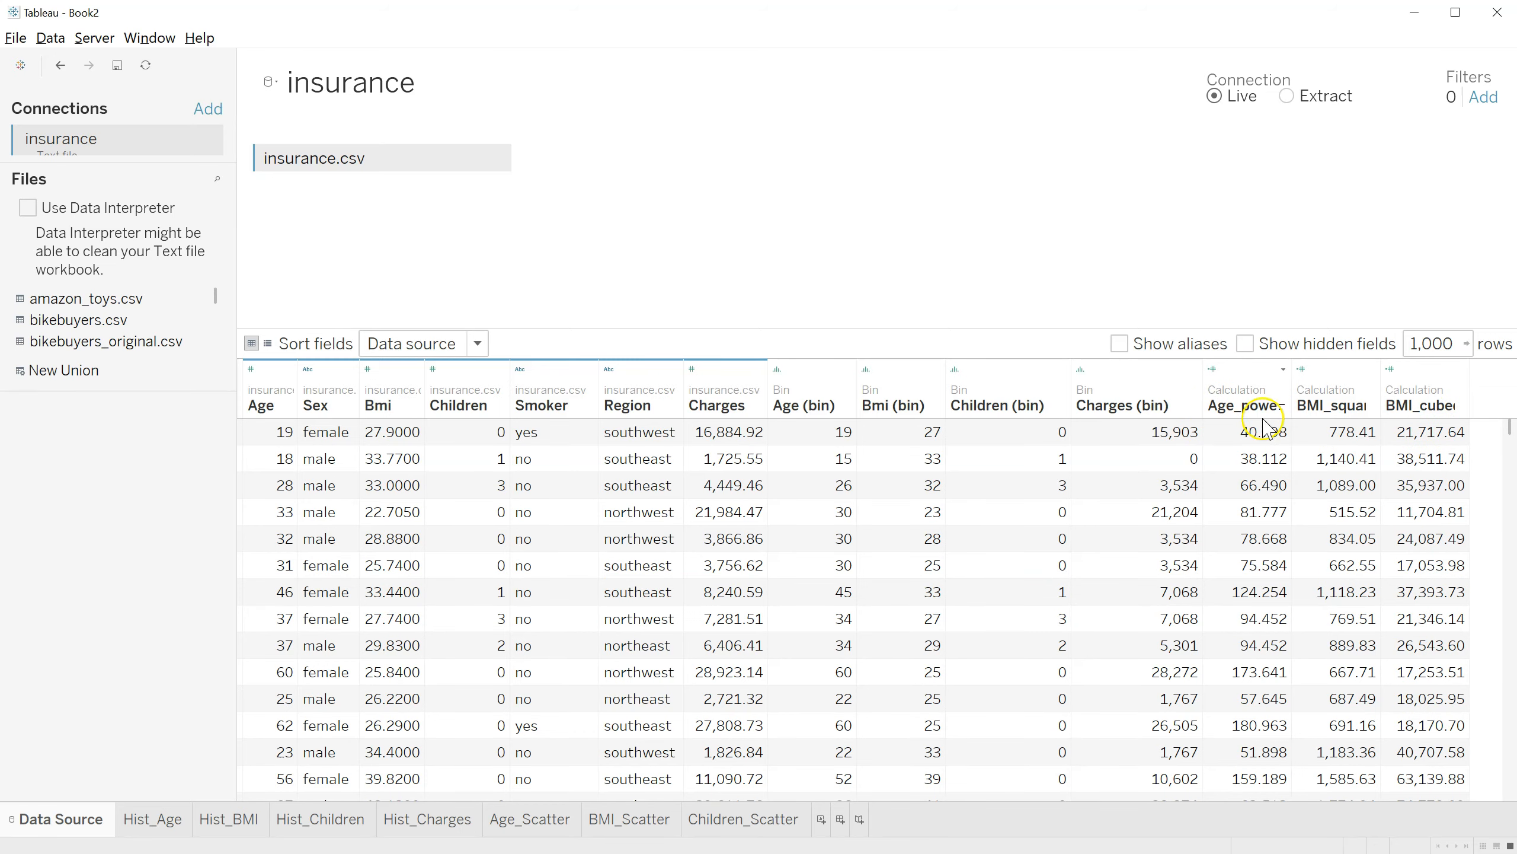
# - Start a calculated field from the Children_Scatter sheet and name it Children_exp_0.123064
pyautogui.click(745, 819)
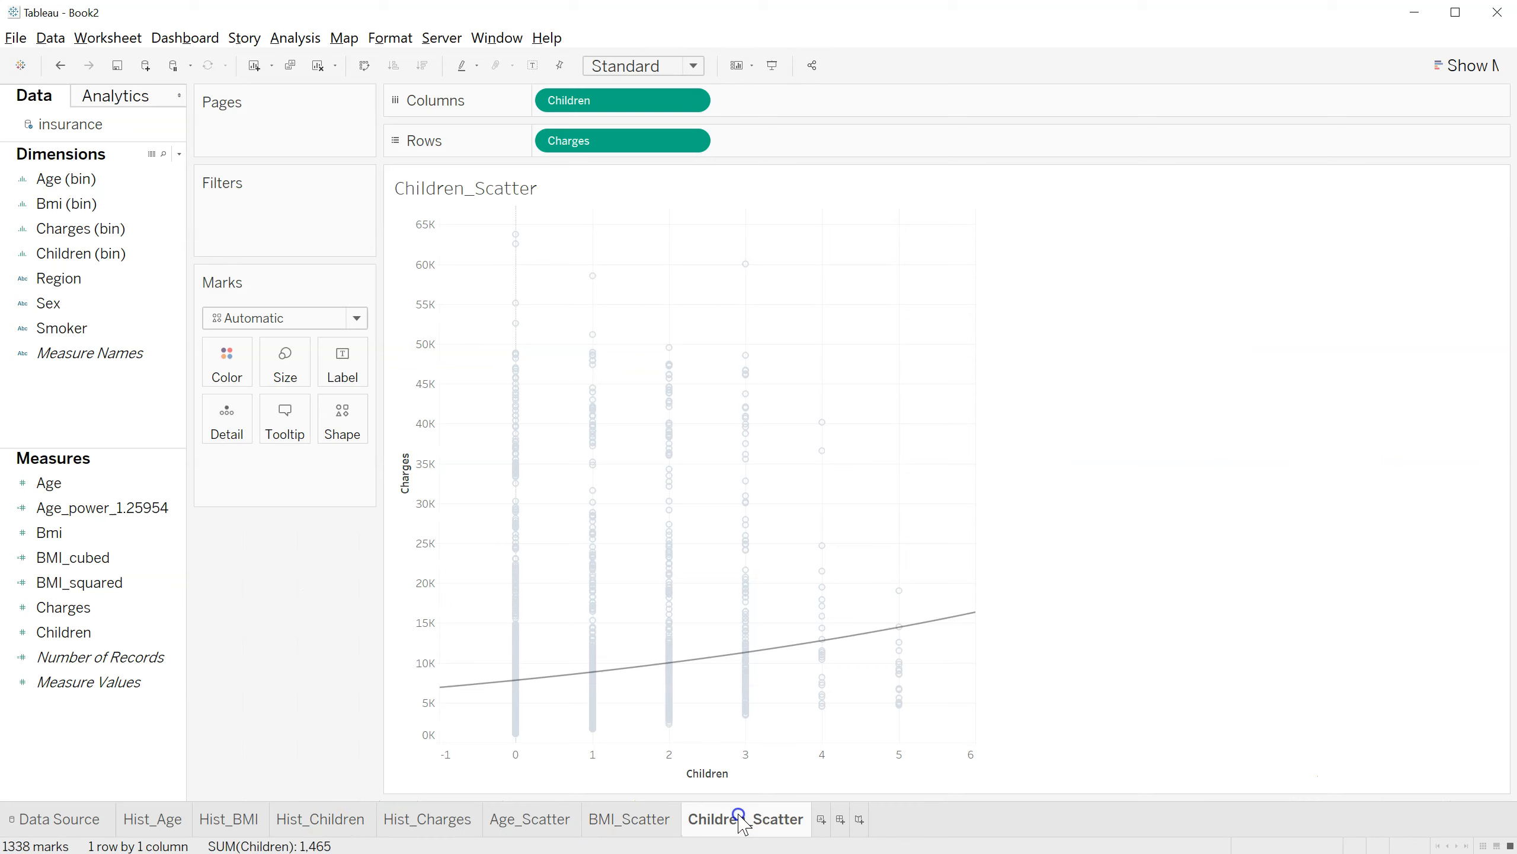
pyautogui.moveTo(572, 682)
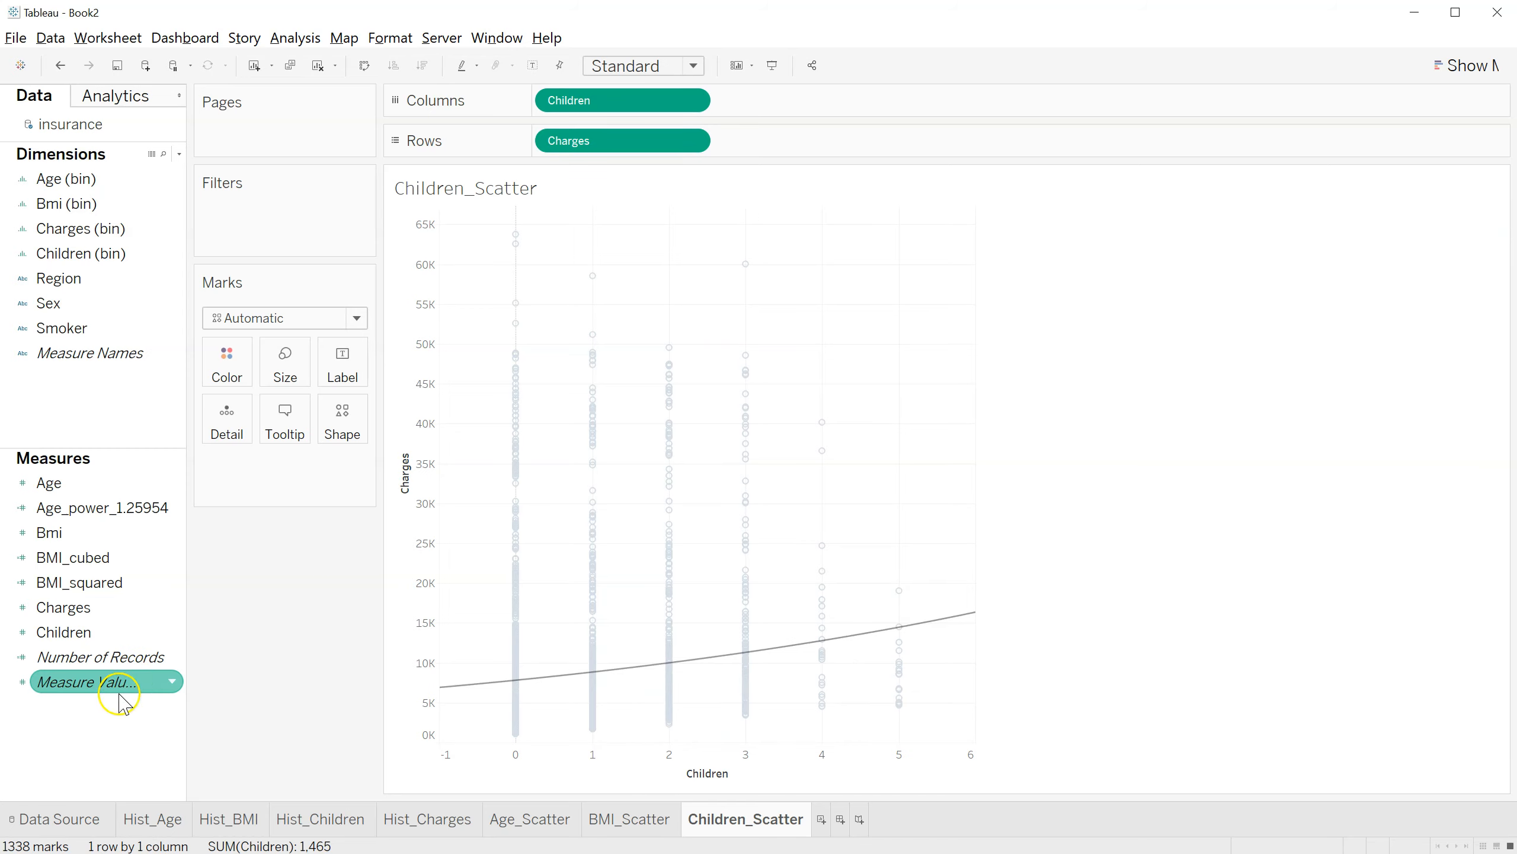
pyautogui.rightClick(74, 731)
pyautogui.click(156, 744)
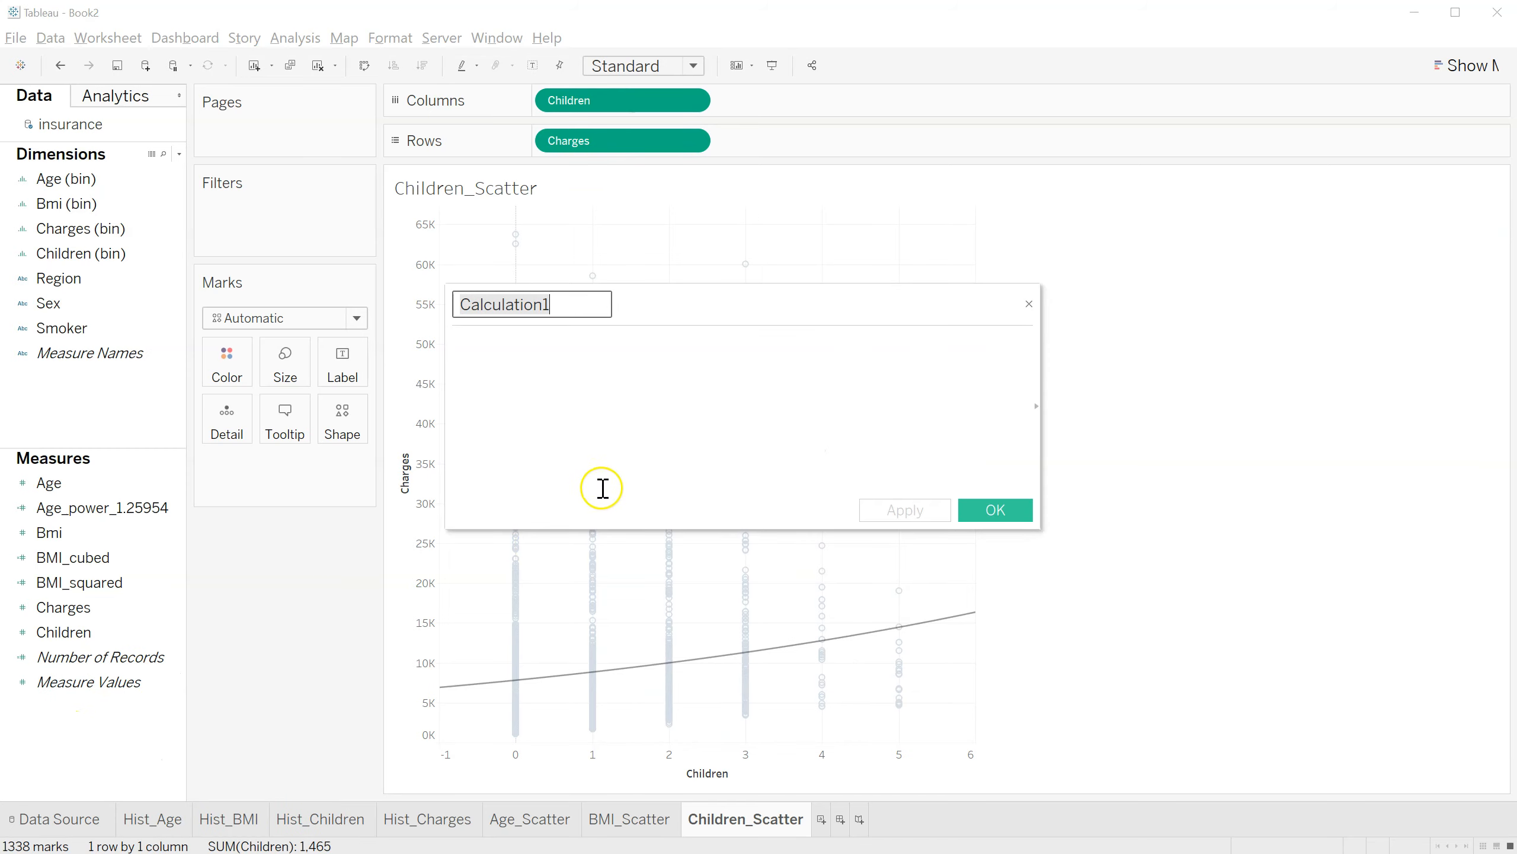
pyautogui.write('C')
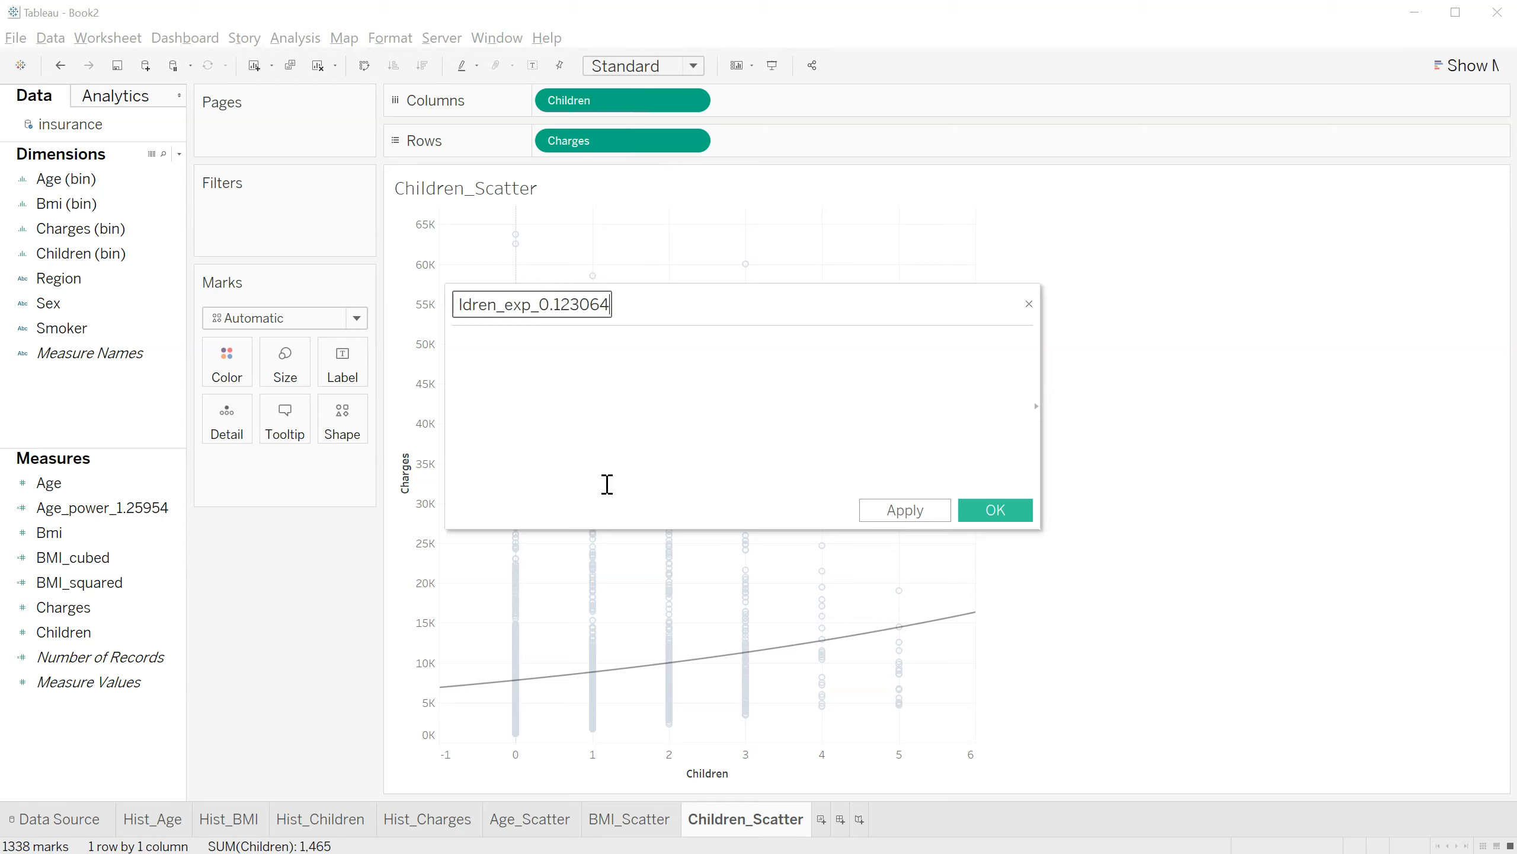
# - Copy the coefficient 0.123064 from the field name and enter EXP([Children]) as the formula
pyautogui.hotkey('shift', 'Left')
pyautogui.hotkey('shift', 'Left')
pyautogui.hotkey('shift', 'Left')
pyautogui.hotkey('shift', 'Left')
pyautogui.hotkey('shift', 'Left')
pyautogui.hotkey('shift', 'Left')
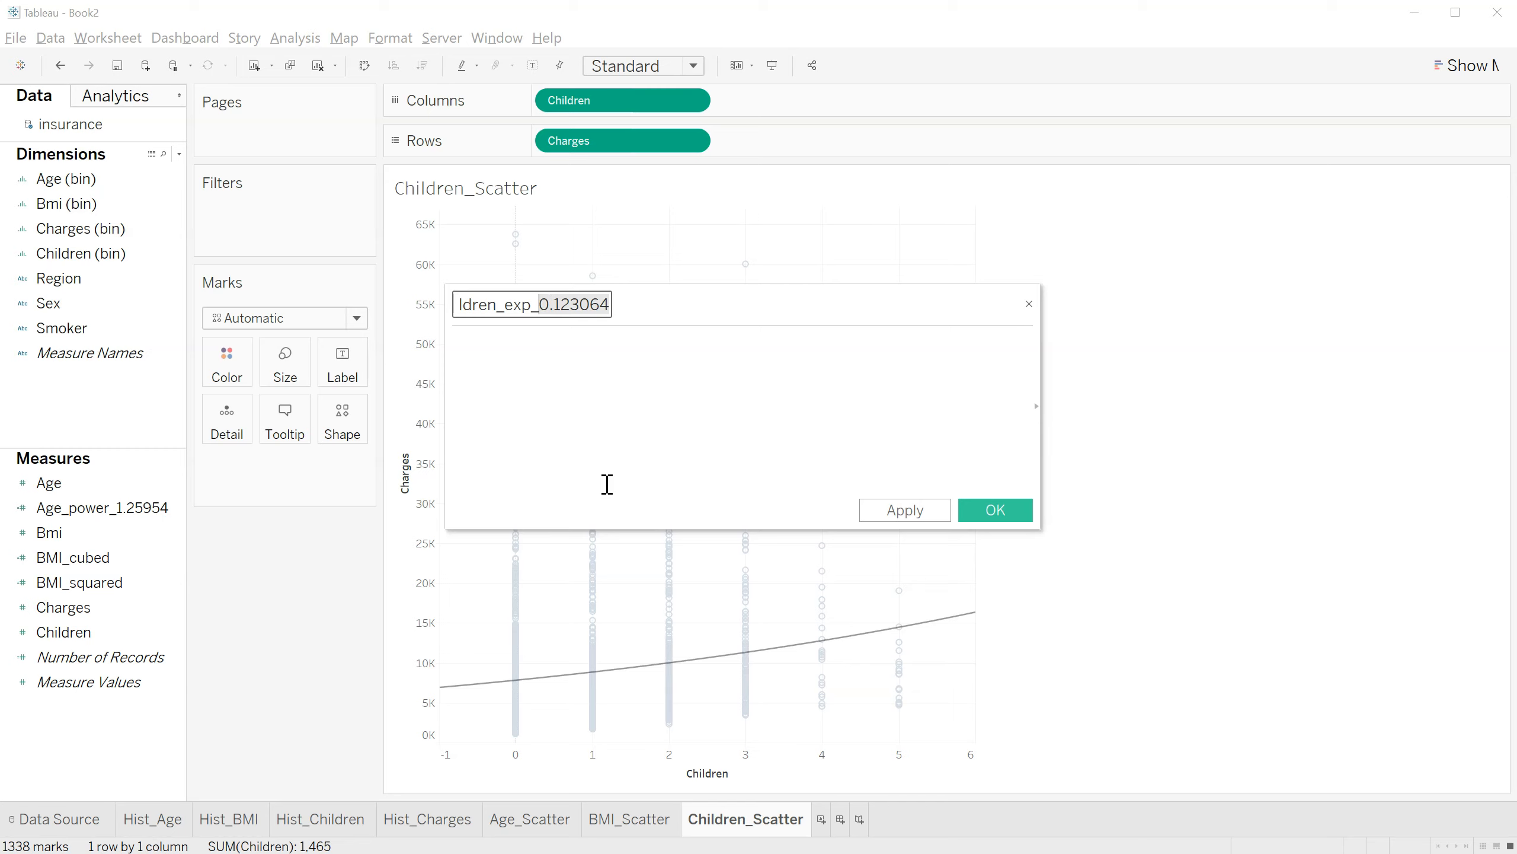
pyautogui.click(610, 380)
pyautogui.write('exp')
pyautogui.press('Return')
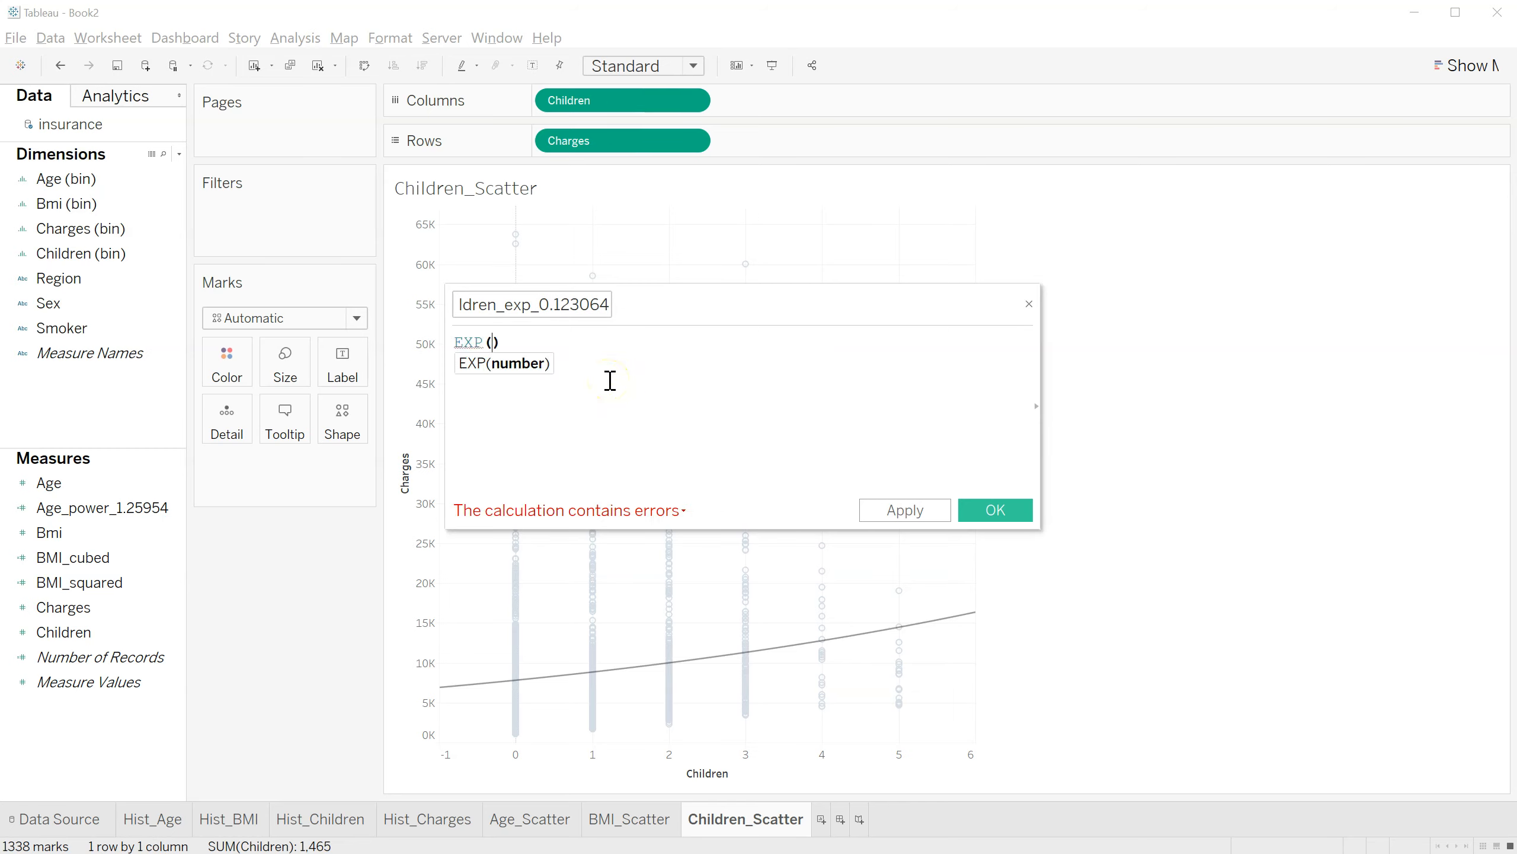
pyautogui.write('c')
pyautogui.press('BackSpace')
pyautogui.write('chi')
pyautogui.press('Return')
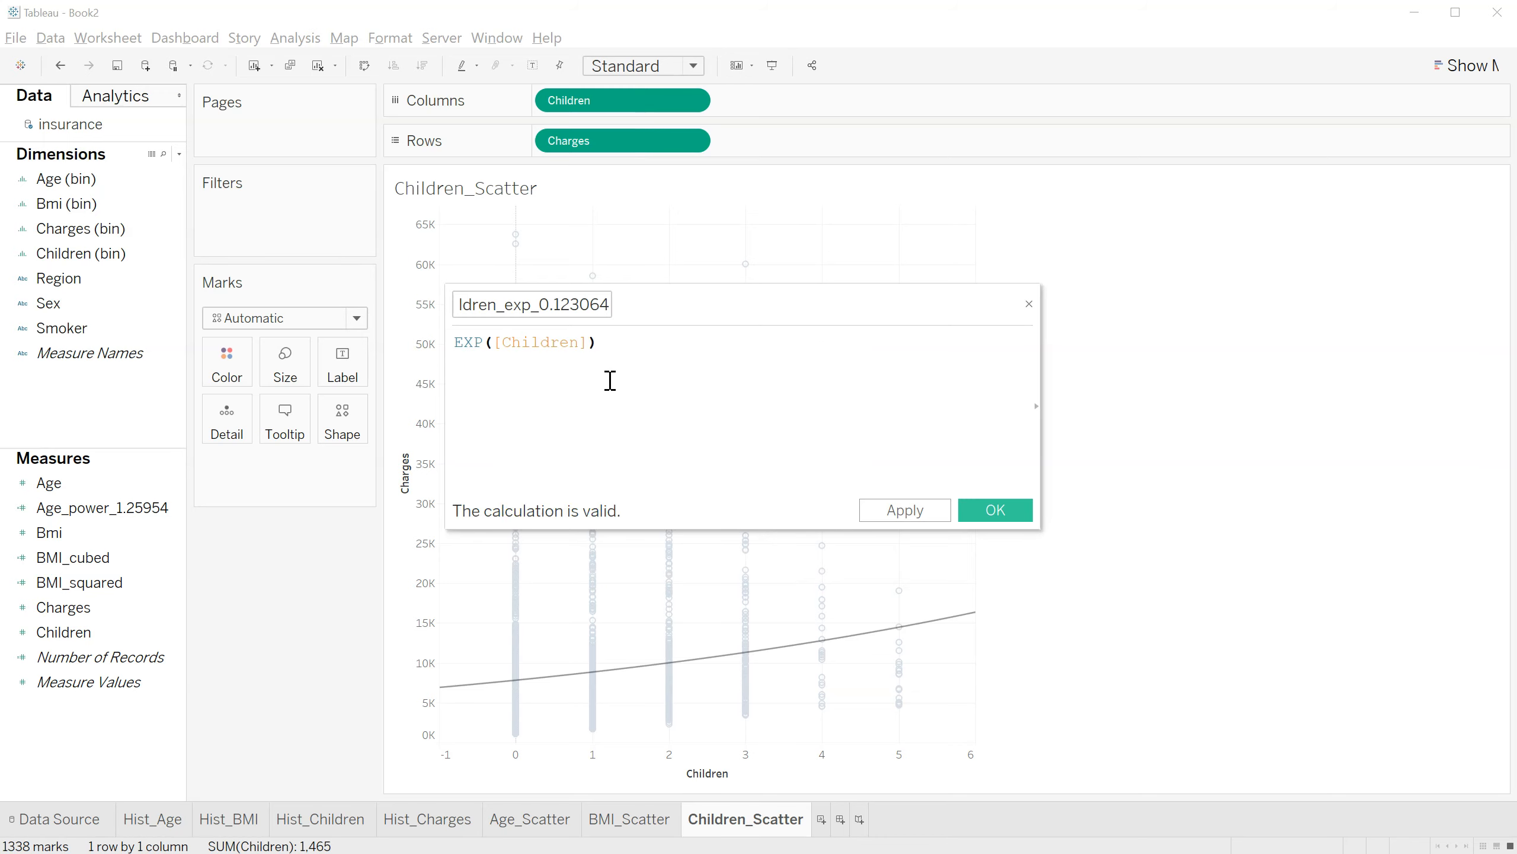
# - Insert the factor 0.123064 * before [Children] inside the EXP function and save the calculated field
pyautogui.press('Left')
pyautogui.press('Left')
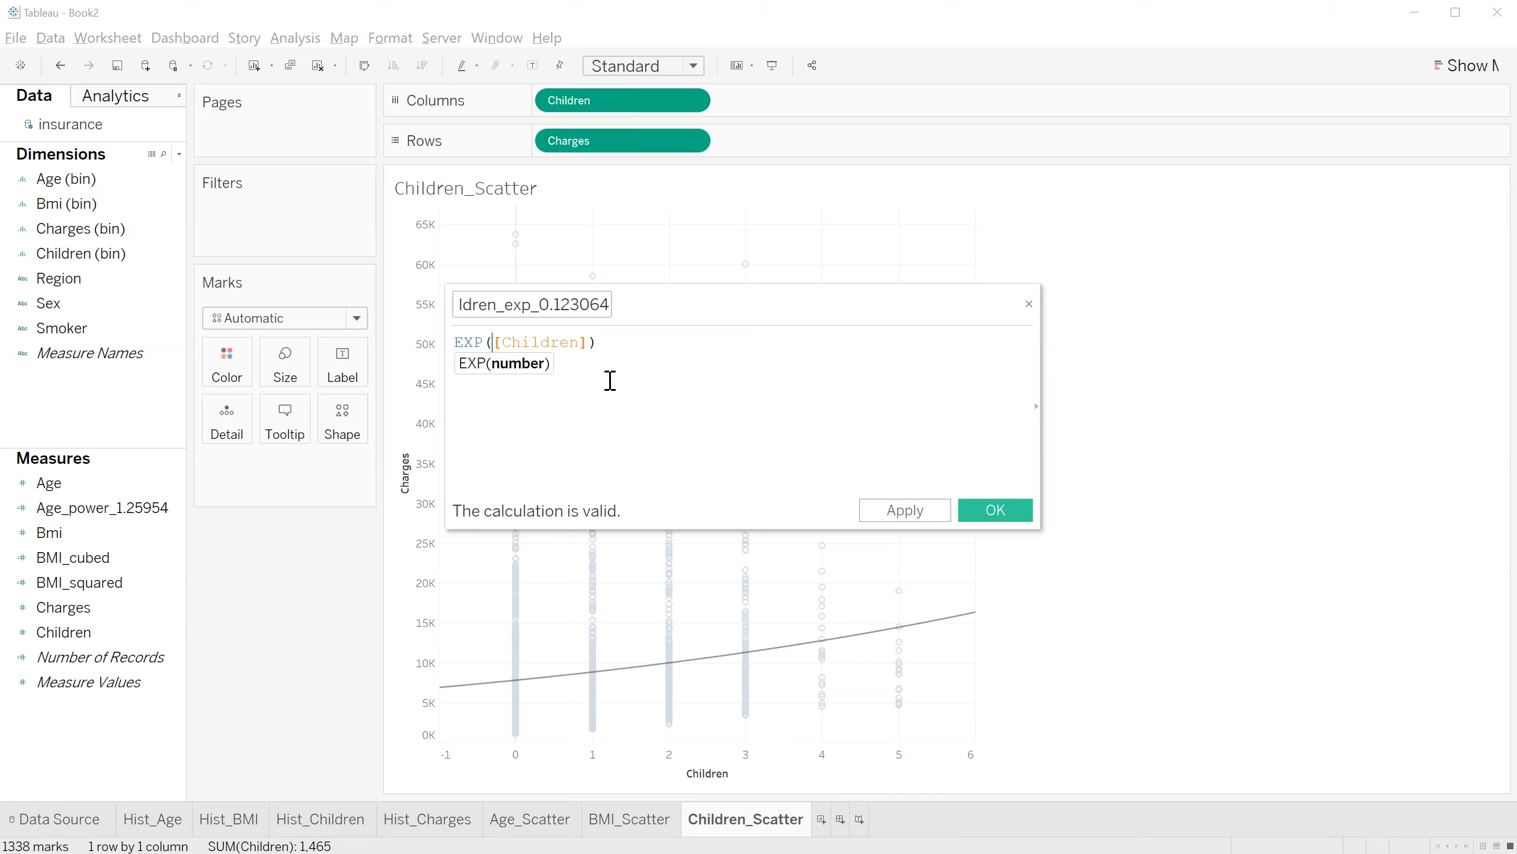
pyautogui.write('0.123064')
pyautogui.write('*')
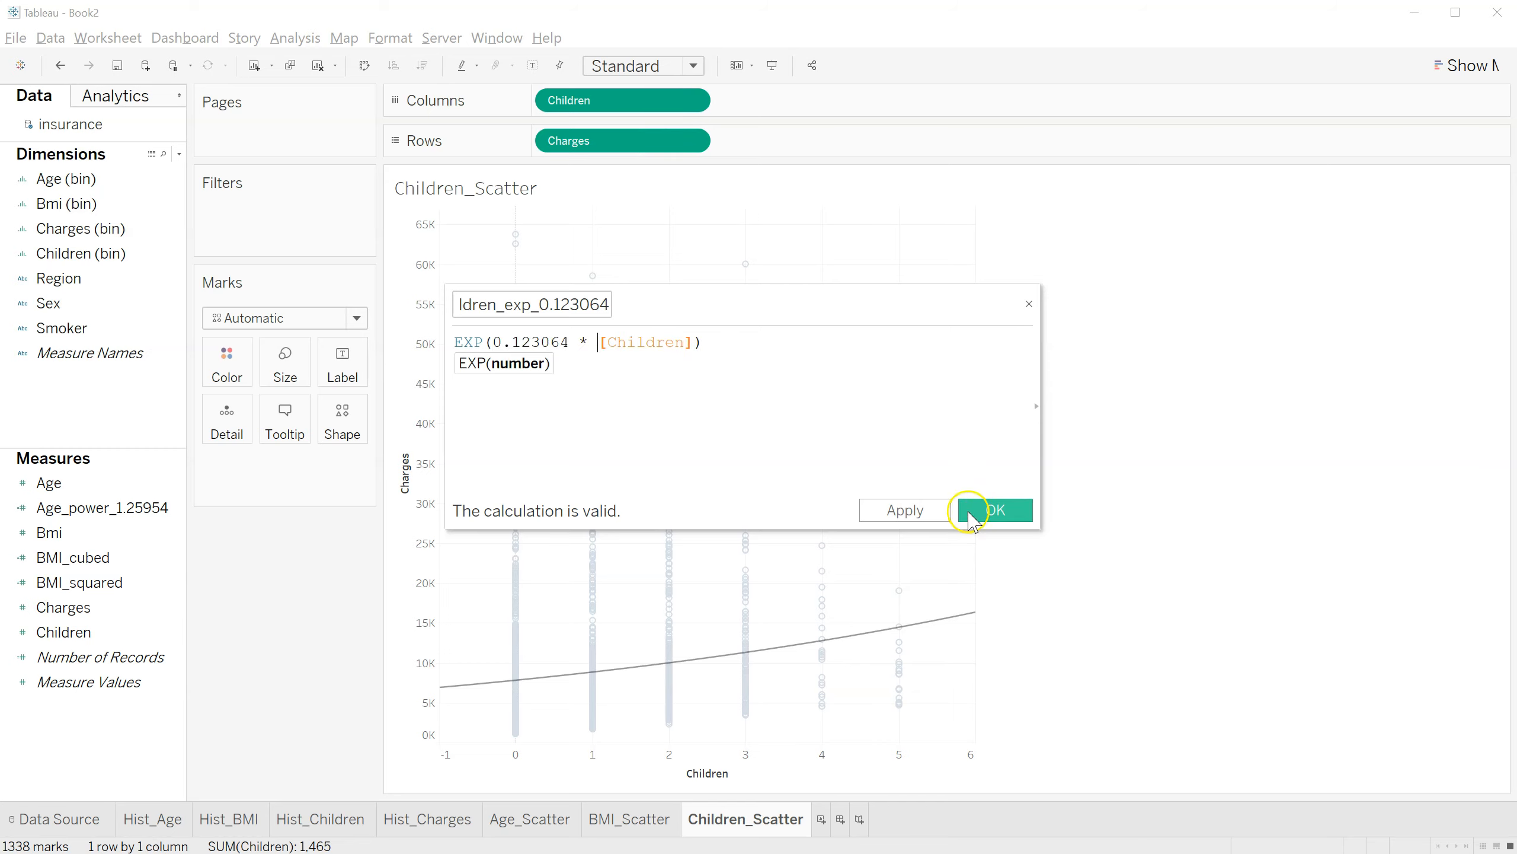
pyautogui.click(971, 510)
# - Examine the new Children exponential column alongside the other calculated columns in the data source
pyautogui.click(59, 820)
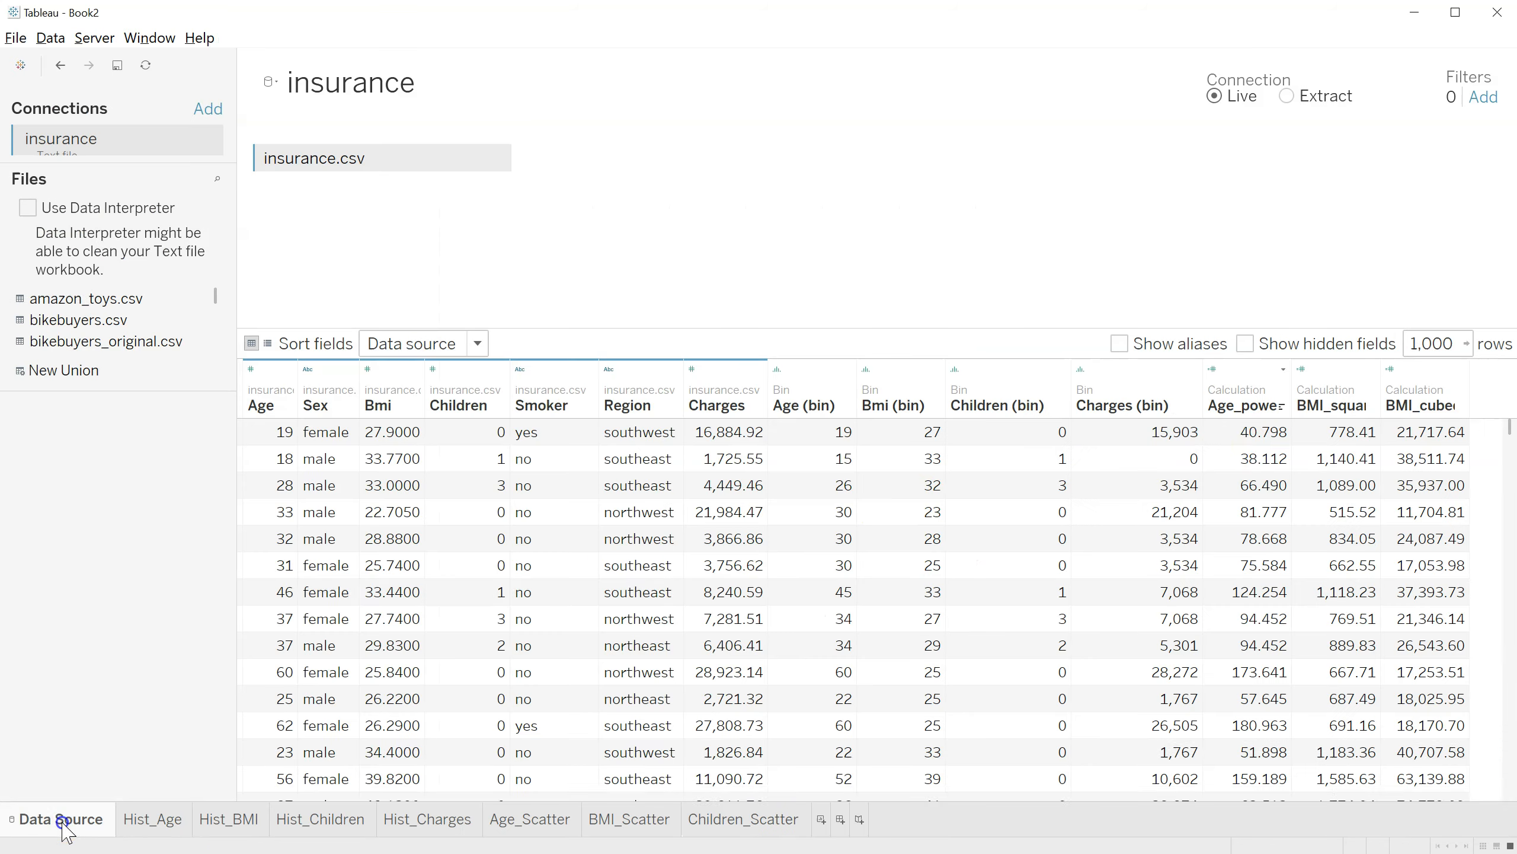
pyautogui.moveTo(964, 792); pyautogui.dragTo(1195, 794)
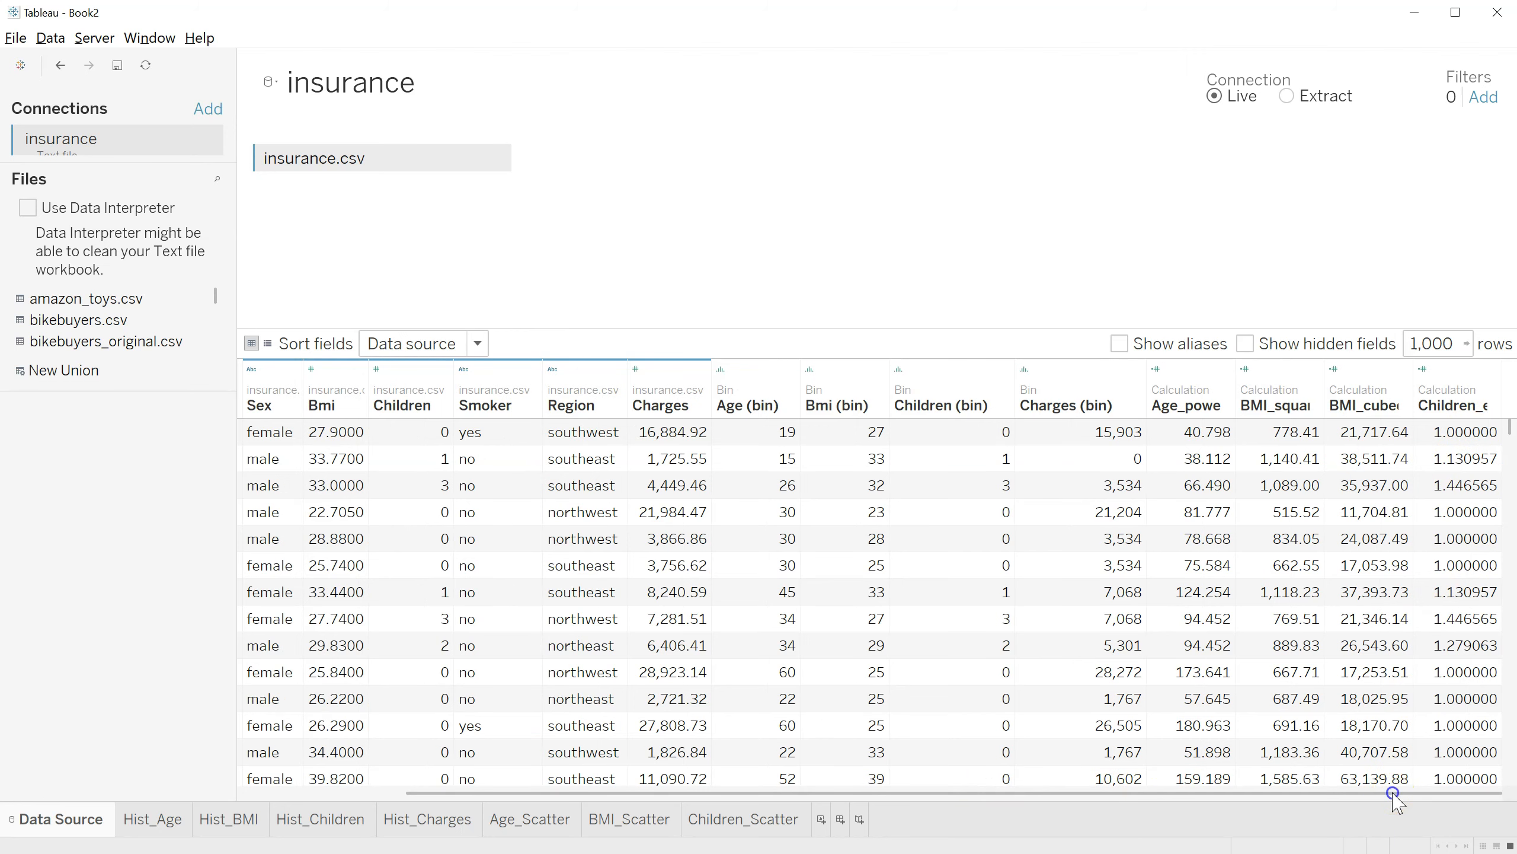
pyautogui.moveTo(1386, 792); pyautogui.dragTo(1207, 783)
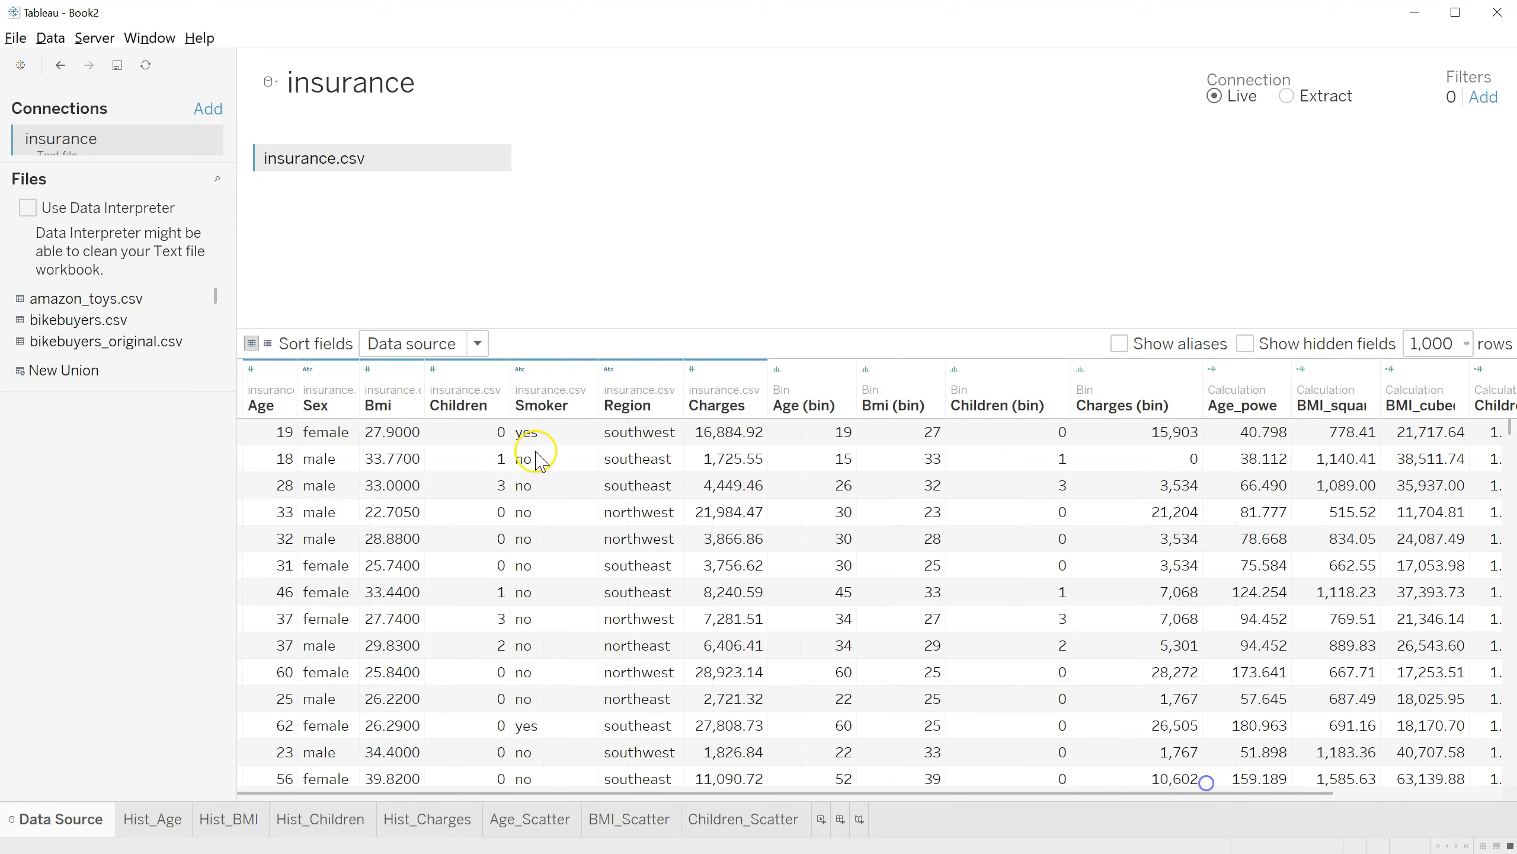
pyautogui.moveTo(1013, 797)
pyautogui.mouseDown()
pyautogui.moveTo(1175, 798)
pyautogui.moveTo(1002, 793)
pyautogui.mouseUp()
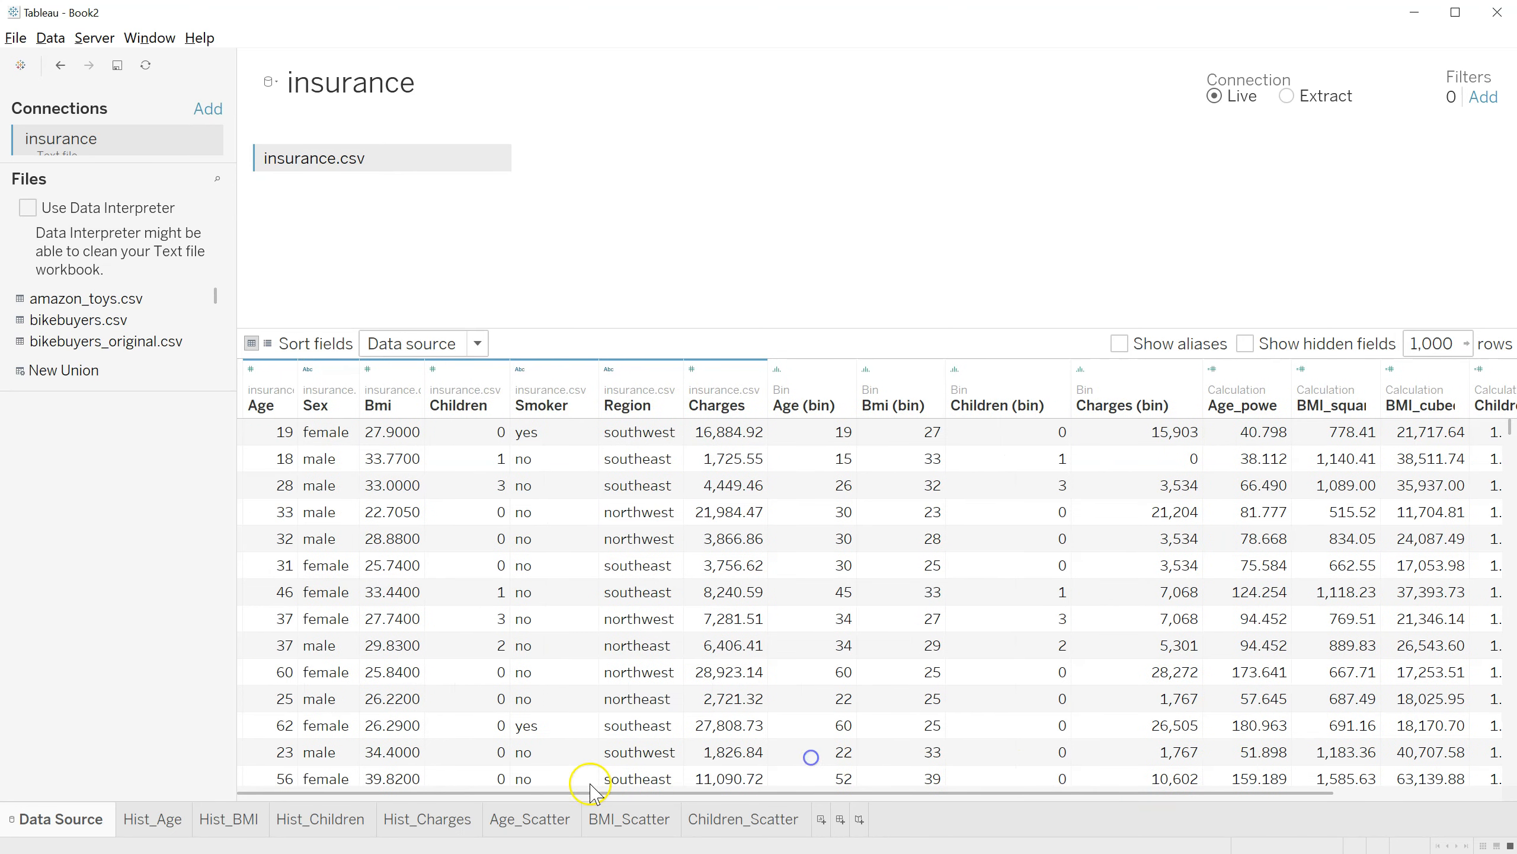